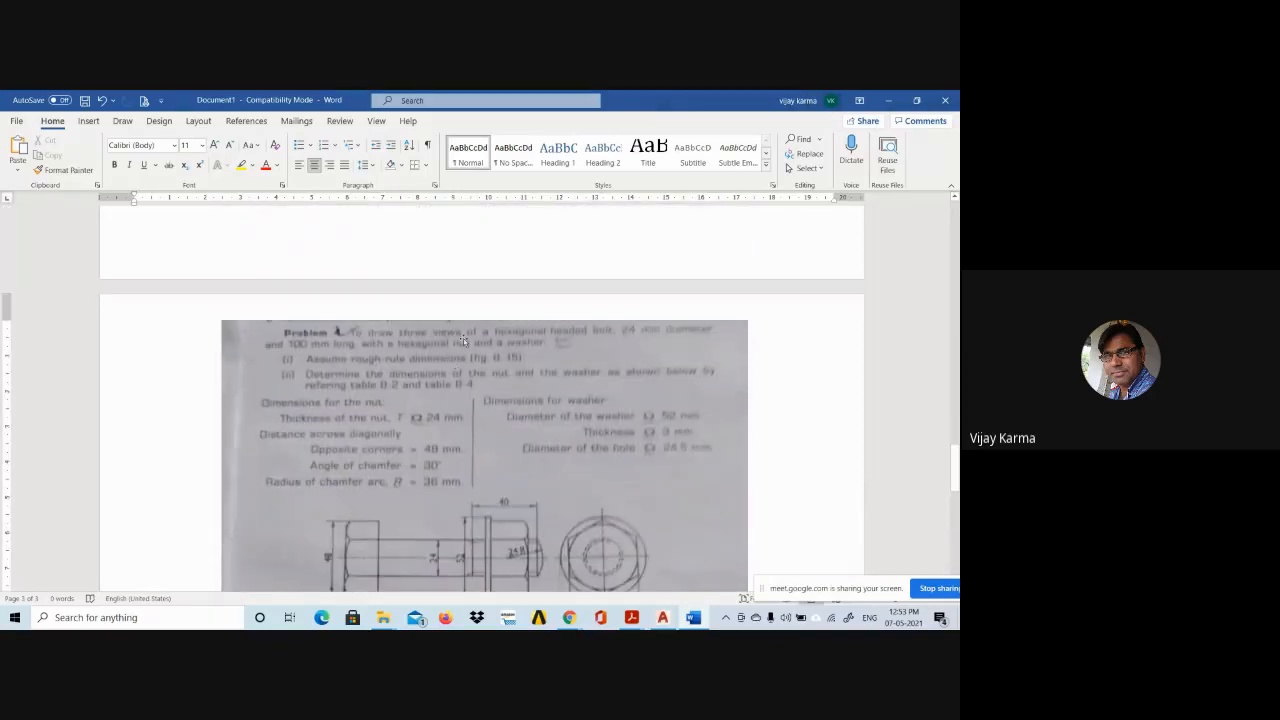
Go back to the hexagonal nut page and set the drawing pen's colour to indigo.
{"action": "scroll", "coordinate": [470, 330], "scroll_direction": "up", "scroll_amount": 15}
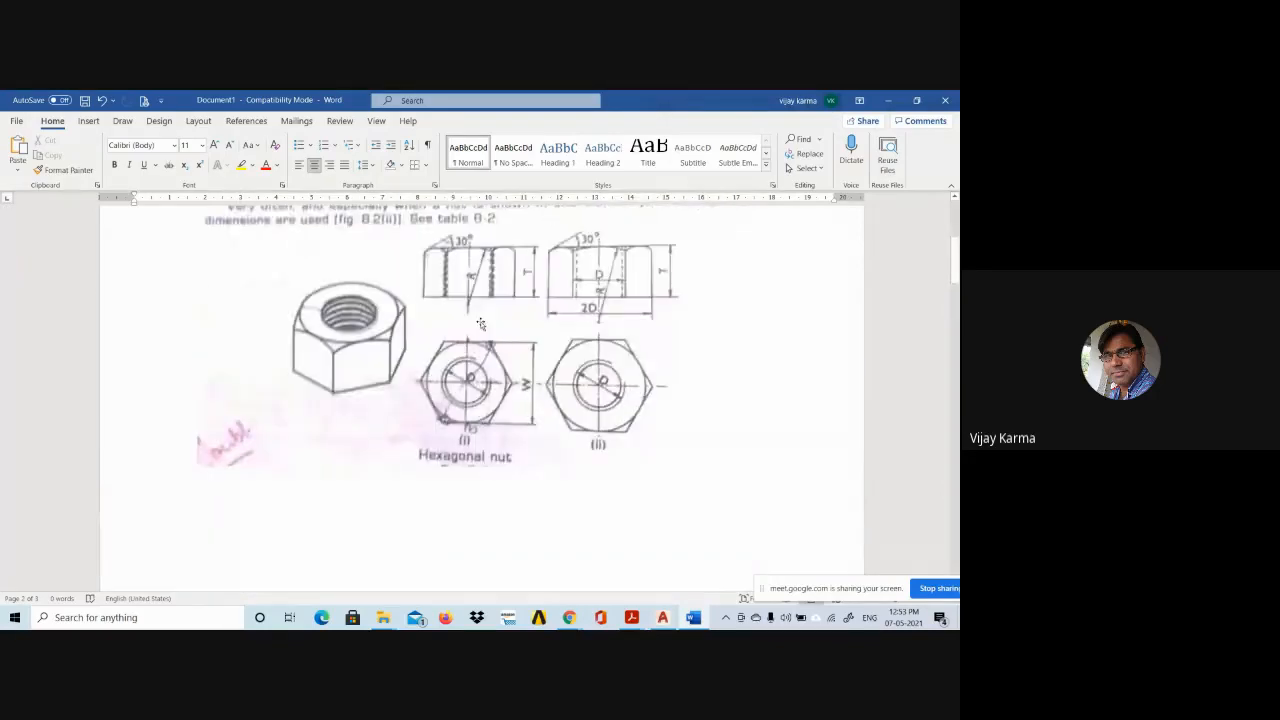
{"action": "scroll", "coordinate": [480, 323], "scroll_direction": "up", "scroll_amount": 3}
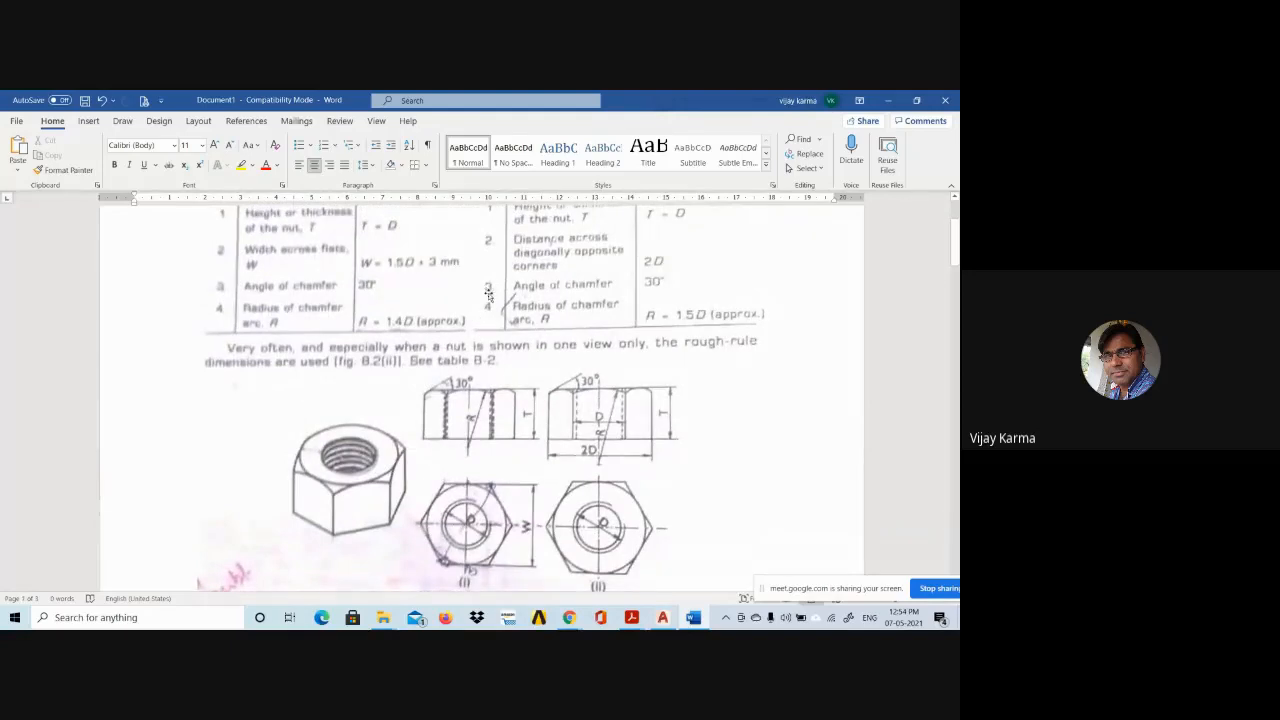
{"action": "scroll", "coordinate": [489, 295], "scroll_direction": "down", "scroll_amount": 1}
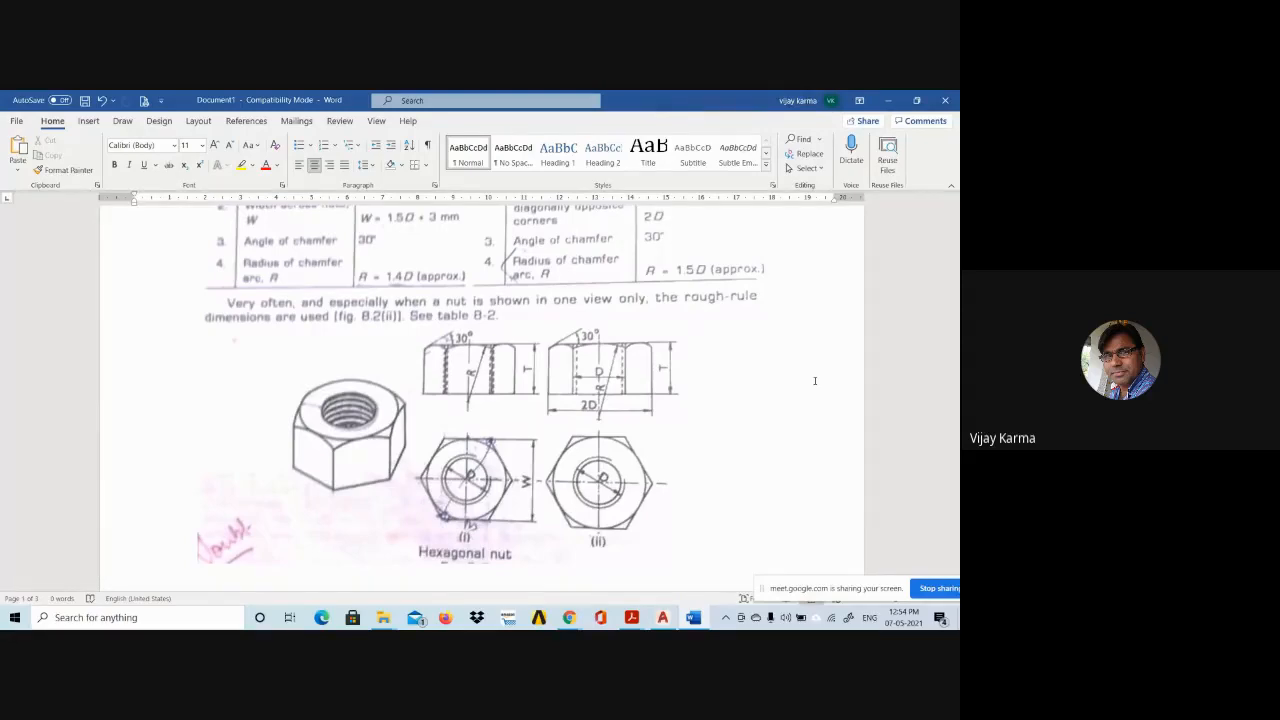
{"action": "left_click", "coordinate": [123, 122]}
{"action": "left_click", "coordinate": [106, 155]}
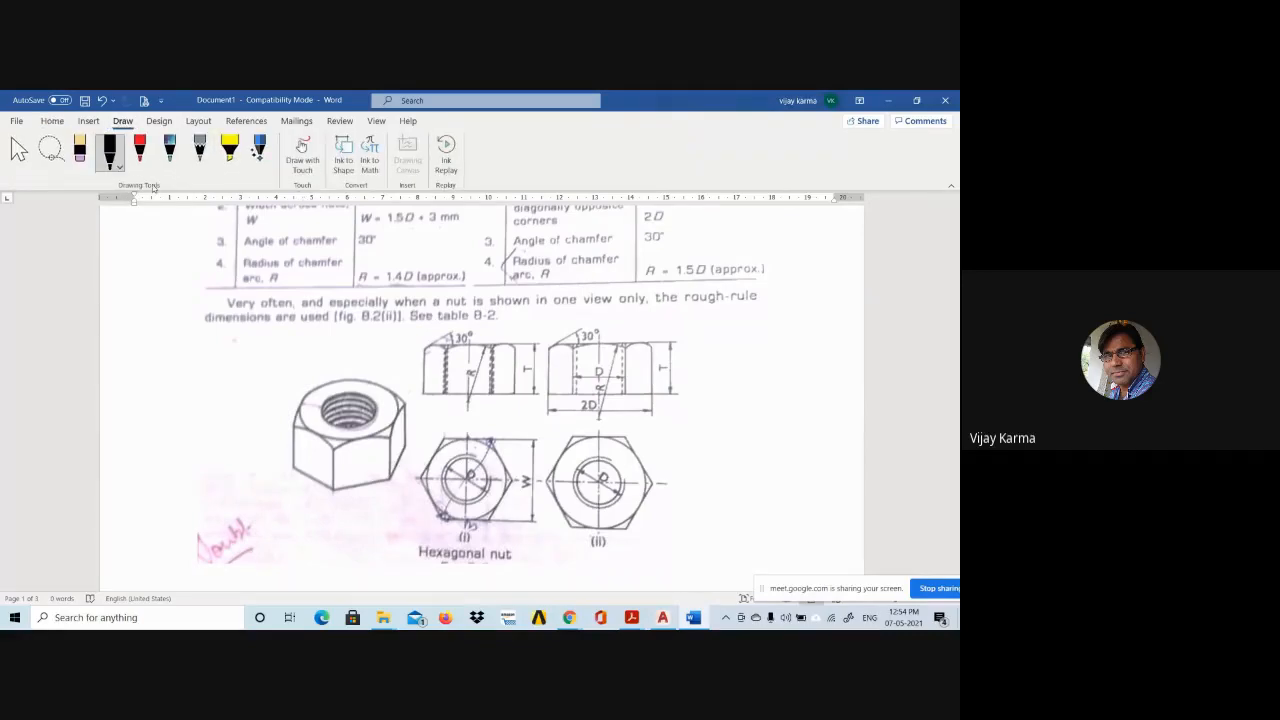
{"action": "left_click", "coordinate": [106, 160]}
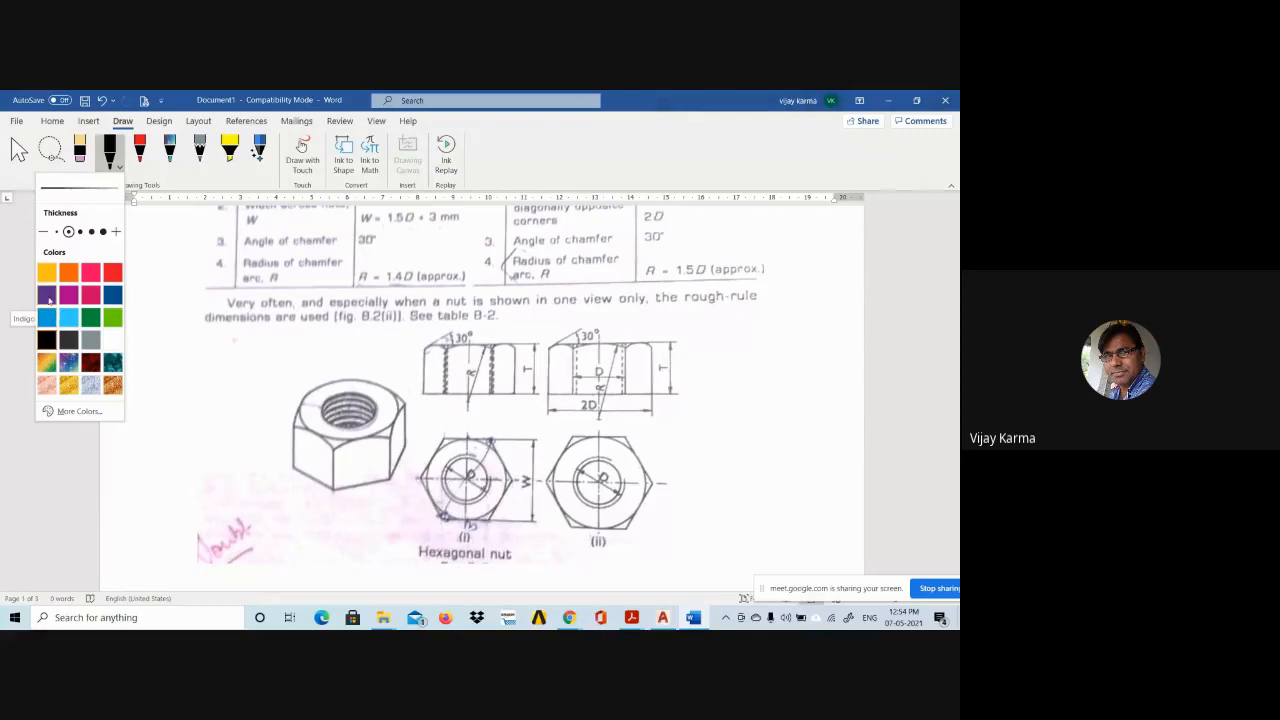
{"action": "left_click", "coordinate": [112, 294]}
{"action": "left_click", "coordinate": [121, 303]}
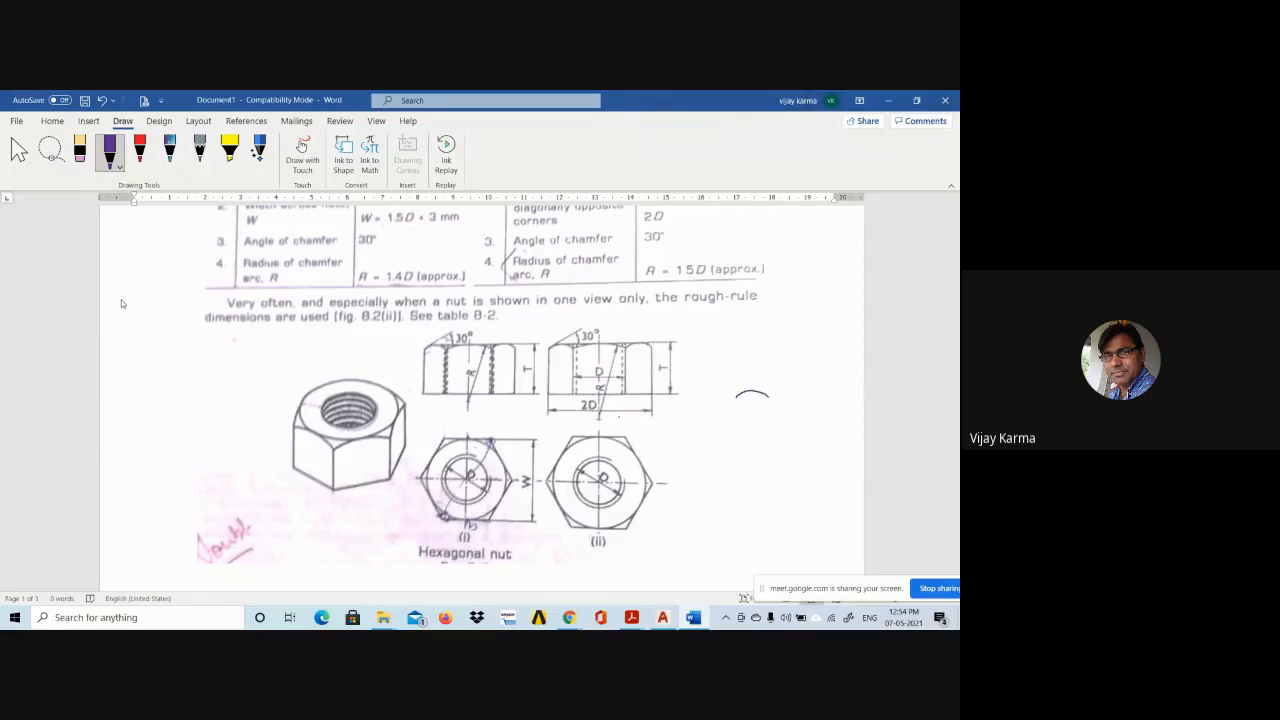
Sketch a circle with crossed centre lines beside the hexagonal nut figure and underline the formula W = 1.5D + 3 mm in table 8-1.
{"action": "mouse_move", "coordinate": [773, 414]}
{"action": "left_mouse_down"}
{"action": "mouse_move", "coordinate": [768, 428]}
{"action": "mouse_move", "coordinate": [732, 420]}
{"action": "mouse_move", "coordinate": [738, 395]}
{"action": "left_mouse_up"}
{"action": "mouse_move", "coordinate": [781, 409]}
{"action": "left_mouse_down"}
{"action": "mouse_move", "coordinate": [722, 410]}
{"action": "mouse_move", "coordinate": [754, 435]}
{"action": "left_mouse_up"}
{"action": "left_click_drag", "start_coordinate": [410, 227], "coordinate": [456, 226]}
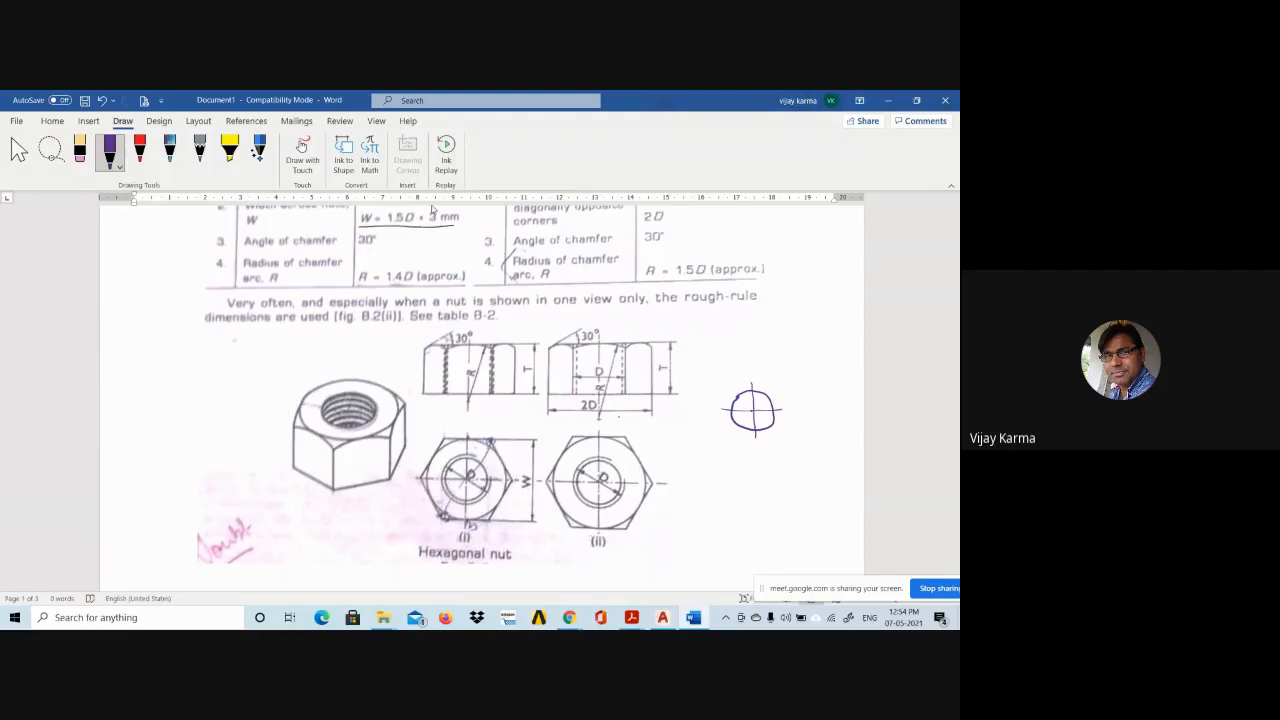
{"action": "scroll", "coordinate": [285, 305], "scroll_direction": "up", "scroll_amount": 3}
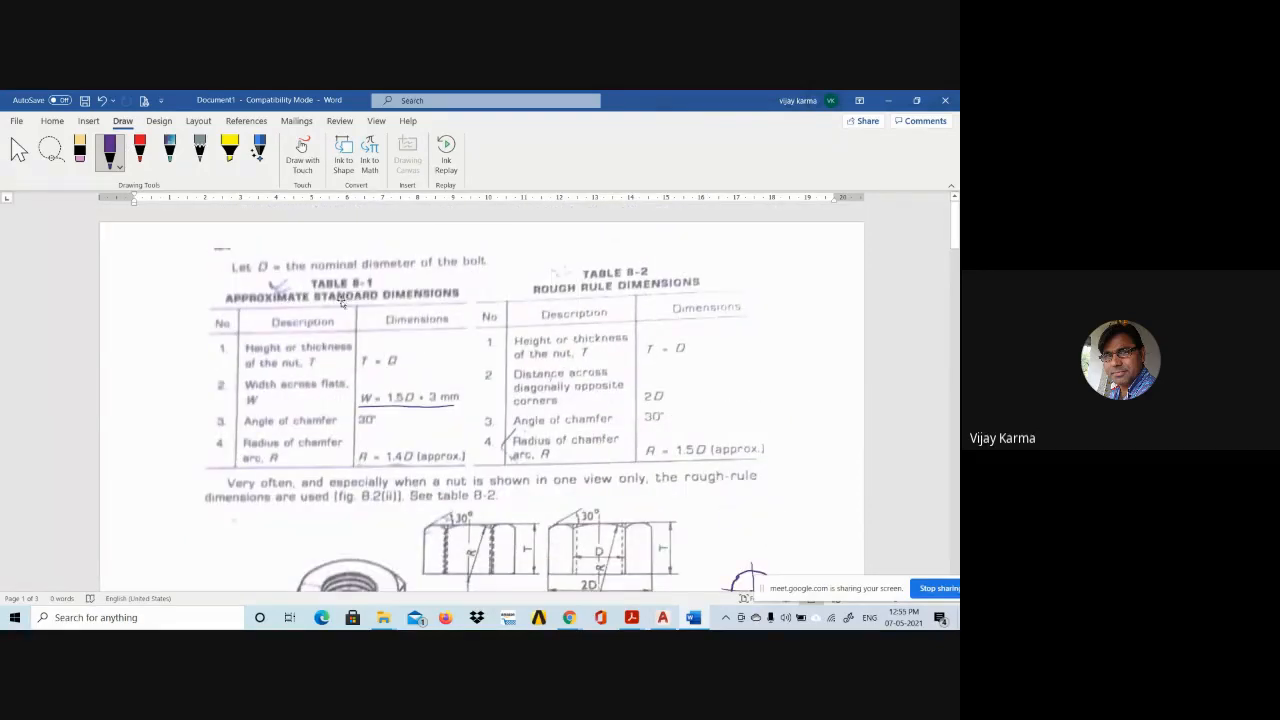
{"action": "scroll", "coordinate": [334, 297], "scroll_direction": "down", "scroll_amount": 3}
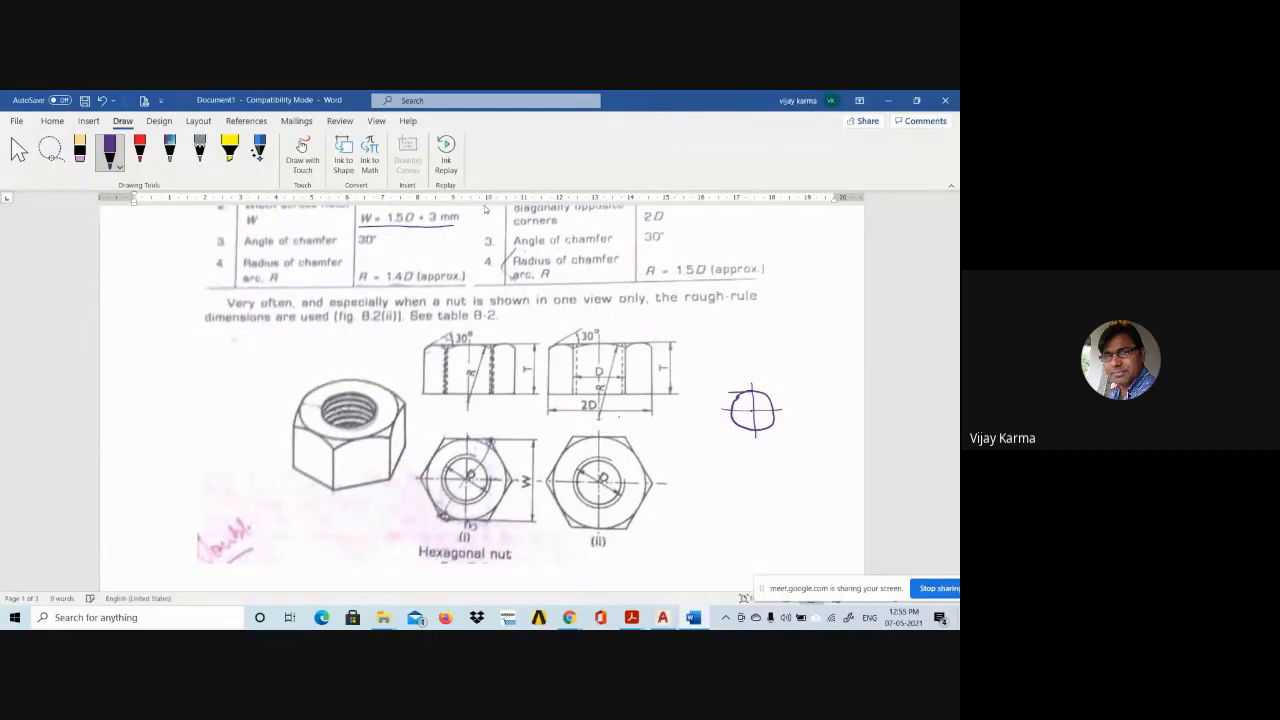
Sketch a hexagon around the circle and project vertical lines up from its corners to form the nut's front view.
{"action": "mouse_move", "coordinate": [752, 391]}
{"action": "left_mouse_down"}
{"action": "mouse_move", "coordinate": [777, 390]}
{"action": "mouse_move", "coordinate": [730, 432]}
{"action": "mouse_move", "coordinate": [786, 430]}
{"action": "left_mouse_up"}
{"action": "left_click_drag", "start_coordinate": [732, 404], "coordinate": [723, 418]}
{"action": "left_click_drag", "start_coordinate": [766, 391], "coordinate": [778, 408]}
{"action": "left_click_drag", "start_coordinate": [727, 402], "coordinate": [723, 345]}
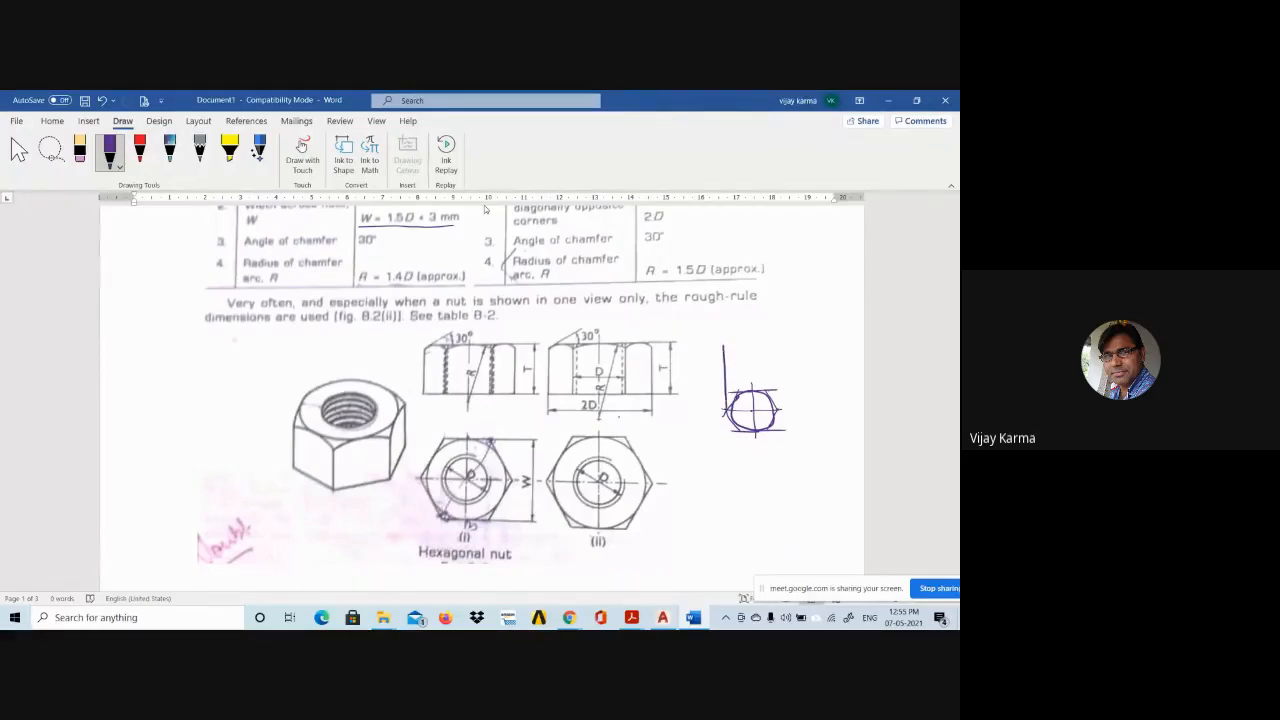
{"action": "mouse_move", "coordinate": [777, 400]}
{"action": "left_mouse_down"}
{"action": "mouse_move", "coordinate": [773, 342]}
{"action": "mouse_move", "coordinate": [771, 400]}
{"action": "left_mouse_up"}
{"action": "left_click_drag", "start_coordinate": [729, 352], "coordinate": [730, 398]}
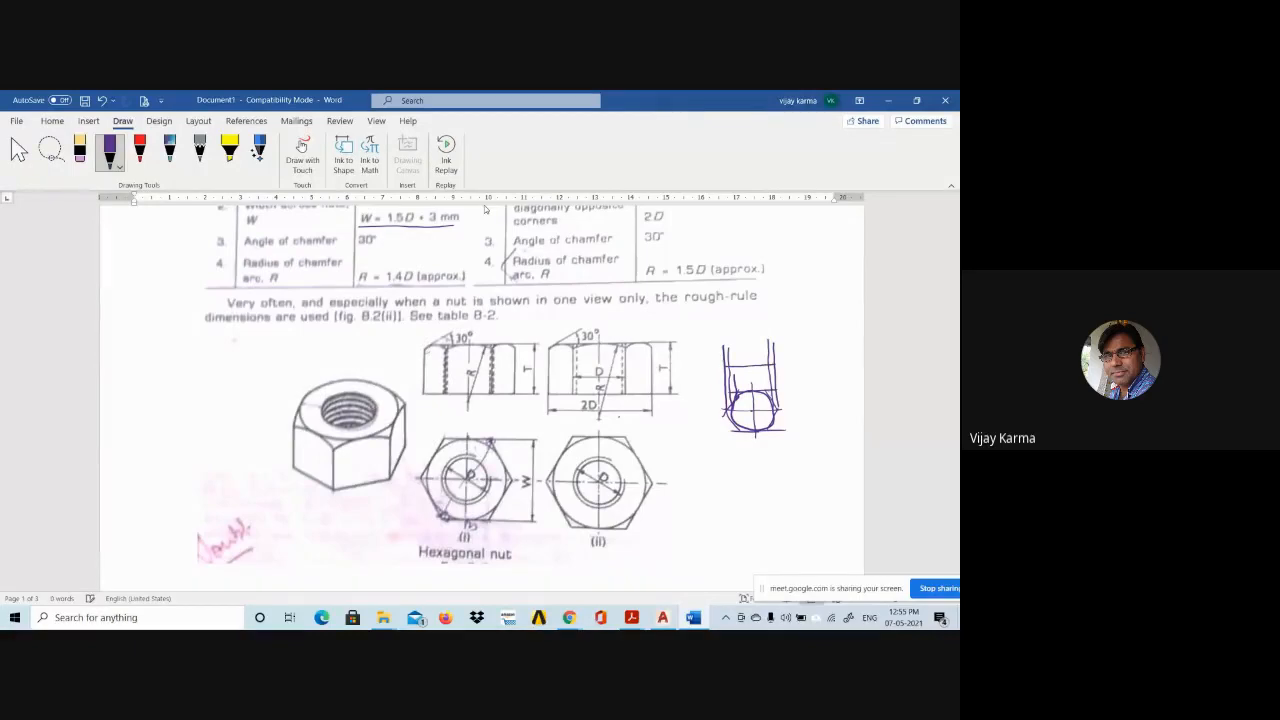
Mark the nut thickness t on the sketched front view and add a sloping chamfer line with its angle at the upper edge.
{"action": "mouse_move", "coordinate": [723, 346]}
{"action": "left_mouse_down"}
{"action": "mouse_move", "coordinate": [775, 346]}
{"action": "mouse_move", "coordinate": [712, 366]}
{"action": "left_mouse_up"}
{"action": "left_click_drag", "start_coordinate": [702, 349], "coordinate": [700, 360]}
{"action": "left_click_drag", "start_coordinate": [731, 346], "coordinate": [753, 337]}
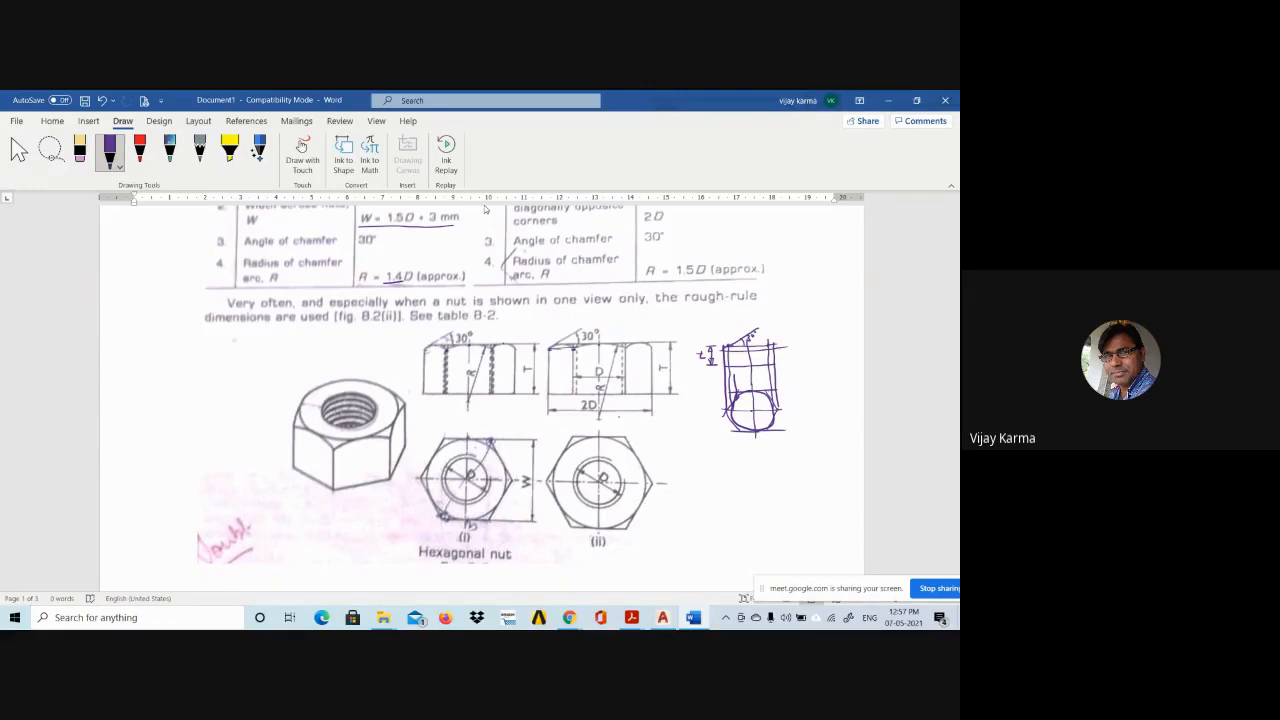
Write the circled notes dc = 0.8d and 0.84d below the sketch and draw a small two-face side view beside the front view.
{"action": "mouse_move", "coordinate": [739, 468]}
{"action": "left_mouse_down"}
{"action": "mouse_move", "coordinate": [794, 480]}
{"action": "mouse_move", "coordinate": [780, 505]}
{"action": "mouse_move", "coordinate": [803, 515]}
{"action": "mouse_move", "coordinate": [762, 488]}
{"action": "mouse_move", "coordinate": [790, 490]}
{"action": "left_mouse_up"}
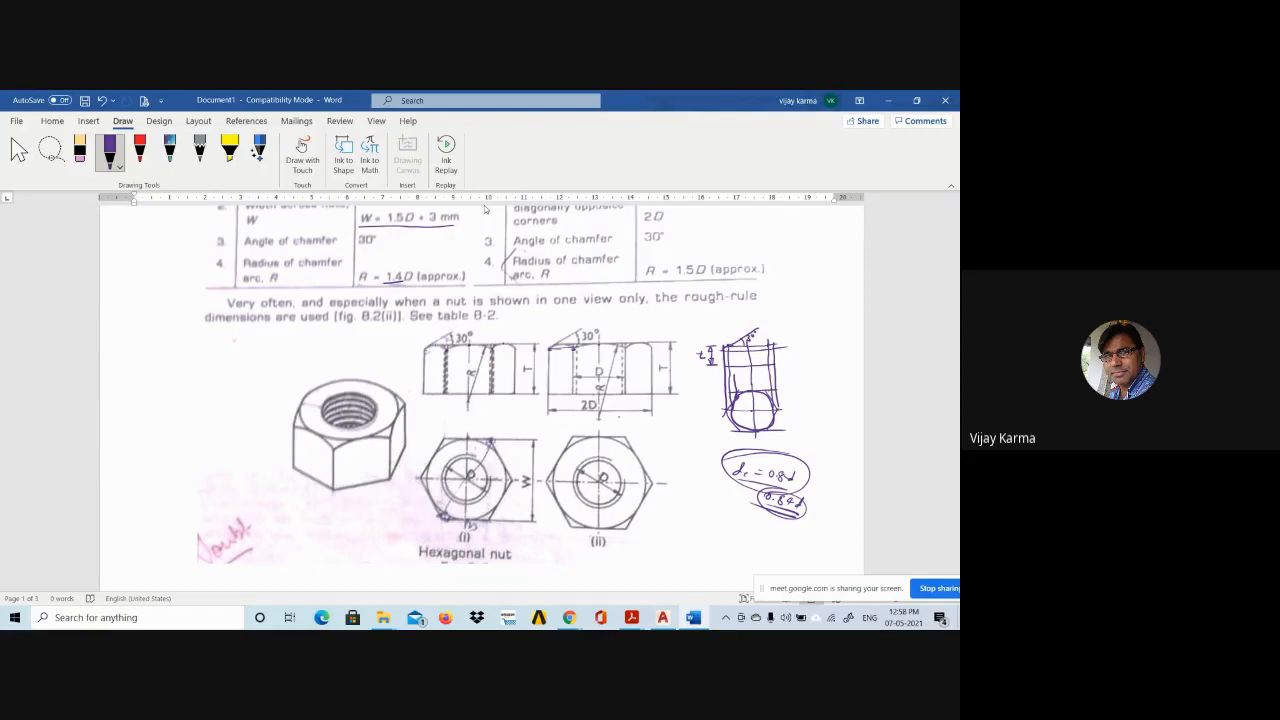
{"action": "mouse_move", "coordinate": [796, 343]}
{"action": "left_mouse_down"}
{"action": "mouse_move", "coordinate": [831, 343]}
{"action": "mouse_move", "coordinate": [832, 366]}
{"action": "mouse_move", "coordinate": [794, 366]}
{"action": "left_mouse_up"}
{"action": "left_click_drag", "start_coordinate": [794, 366], "coordinate": [831, 365]}
{"action": "left_click_drag", "start_coordinate": [811, 345], "coordinate": [811, 360]}
{"action": "scroll", "coordinate": [412, 208], "scroll_direction": "up", "scroll_amount": 1}
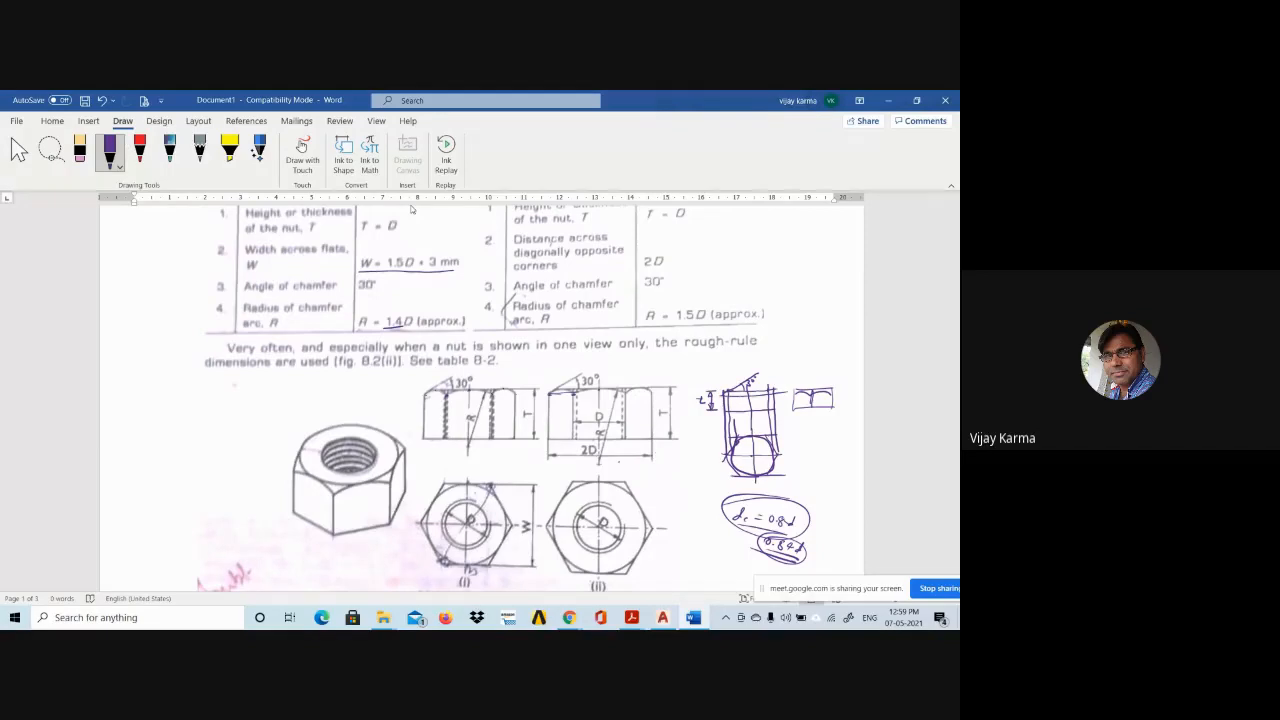
Annotate the square nut illustration in fig. 8-6 with arrows and a tick marking the viewing directions.
{"action": "scroll", "coordinate": [443, 295], "scroll_direction": "down", "scroll_amount": 15}
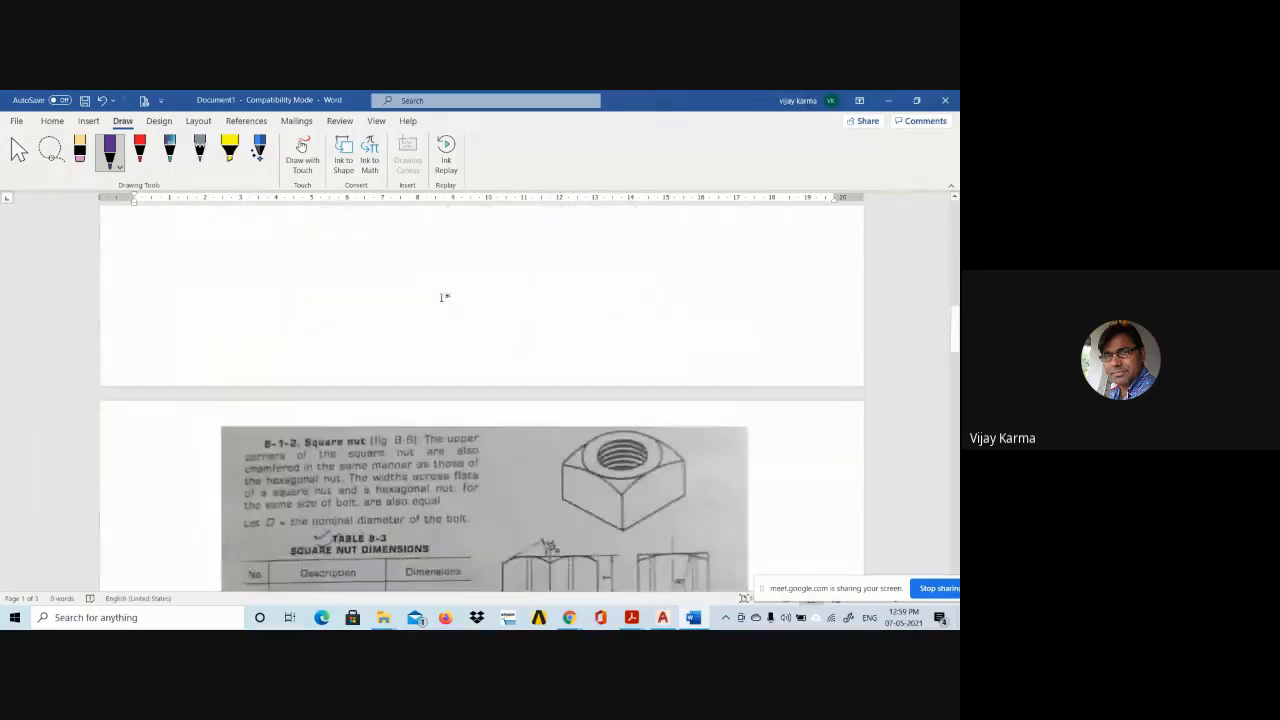
{"action": "scroll", "coordinate": [443, 295], "scroll_direction": "down", "scroll_amount": 1}
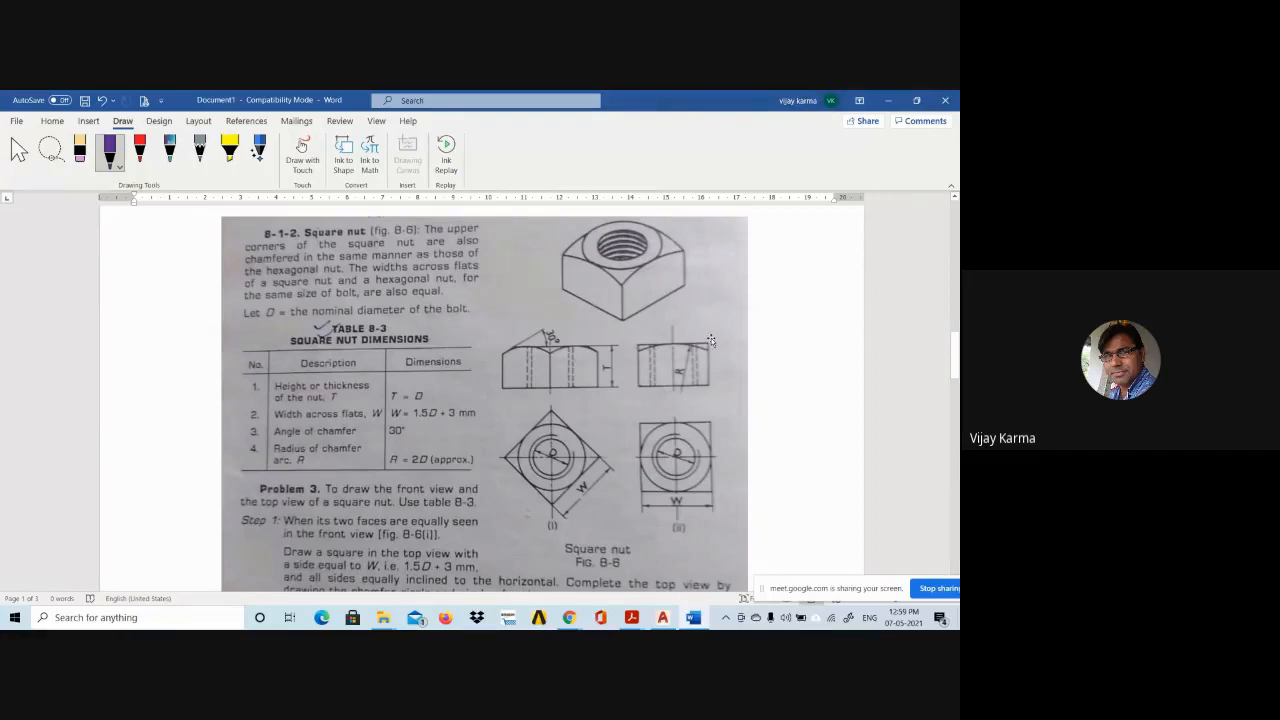
{"action": "mouse_move", "coordinate": [621, 331]}
{"action": "left_mouse_down"}
{"action": "mouse_move", "coordinate": [622, 347]}
{"action": "mouse_move", "coordinate": [597, 318]}
{"action": "left_mouse_up"}
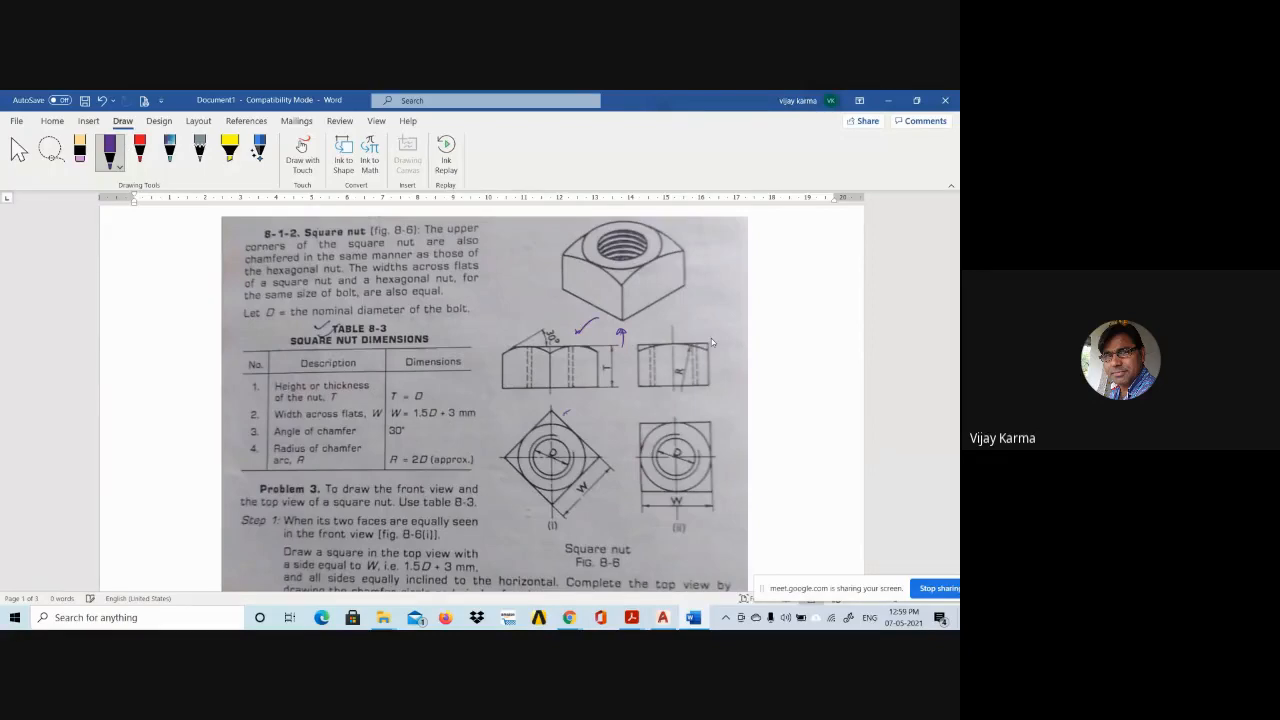
{"action": "left_click_drag", "start_coordinate": [684, 298], "coordinate": [678, 308]}
Review the washer dimensions in table 8-4 and the hexagonal bolt problem, and return to the hexagonal nut figure.
{"action": "scroll", "coordinate": [735, 370], "scroll_direction": "down", "scroll_amount": 7}
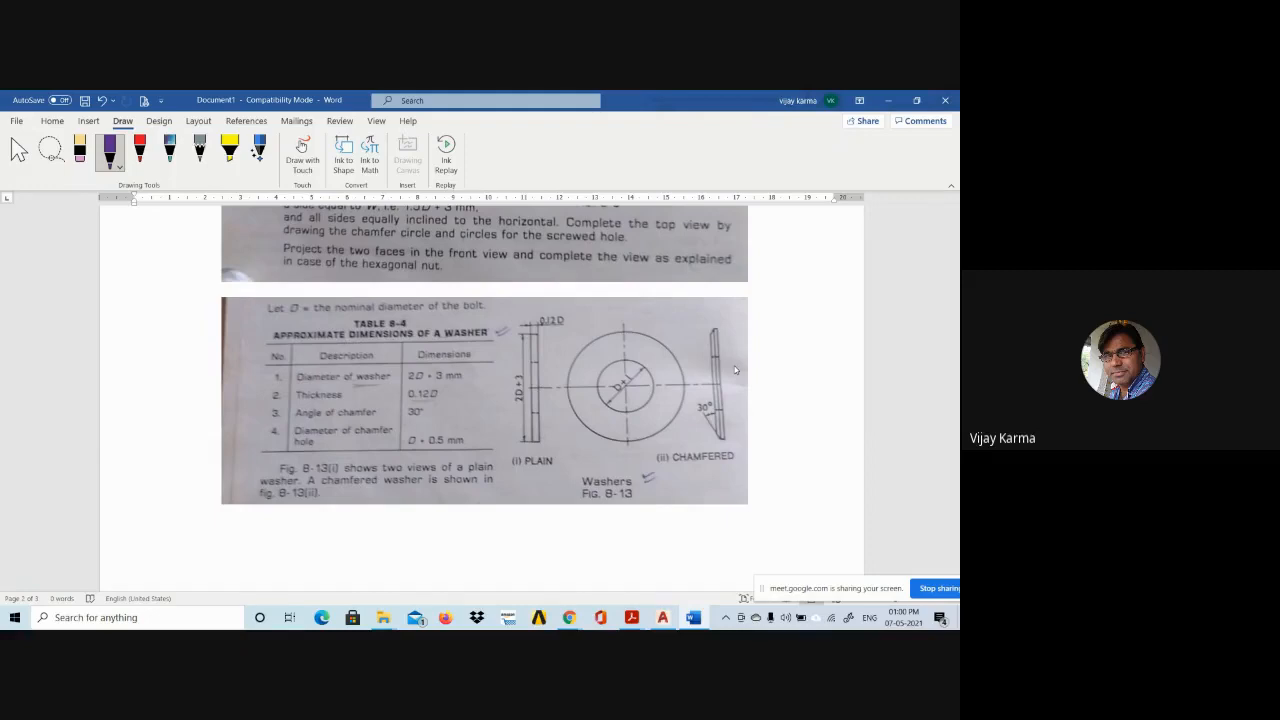
{"action": "scroll", "coordinate": [735, 370], "scroll_direction": "down", "scroll_amount": 10}
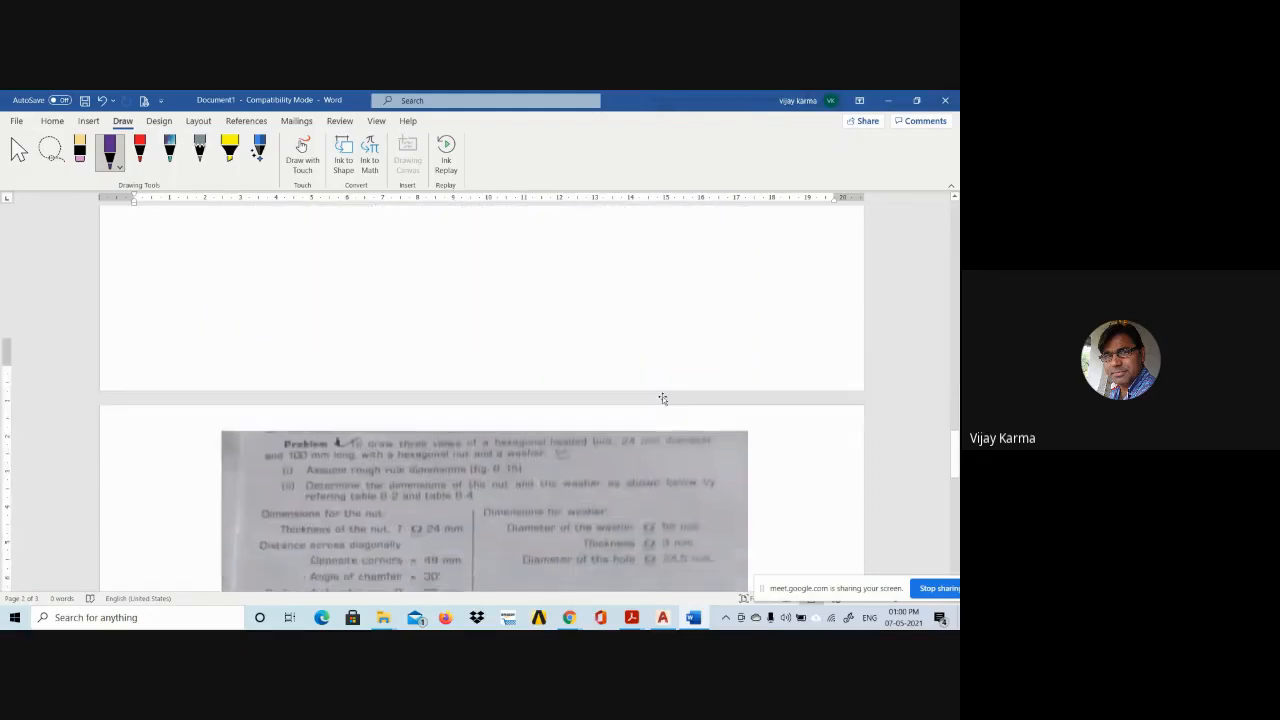
{"action": "scroll", "coordinate": [592, 401], "scroll_direction": "down", "scroll_amount": 2}
{"action": "scroll", "coordinate": [590, 401], "scroll_direction": "up", "scroll_amount": 10}
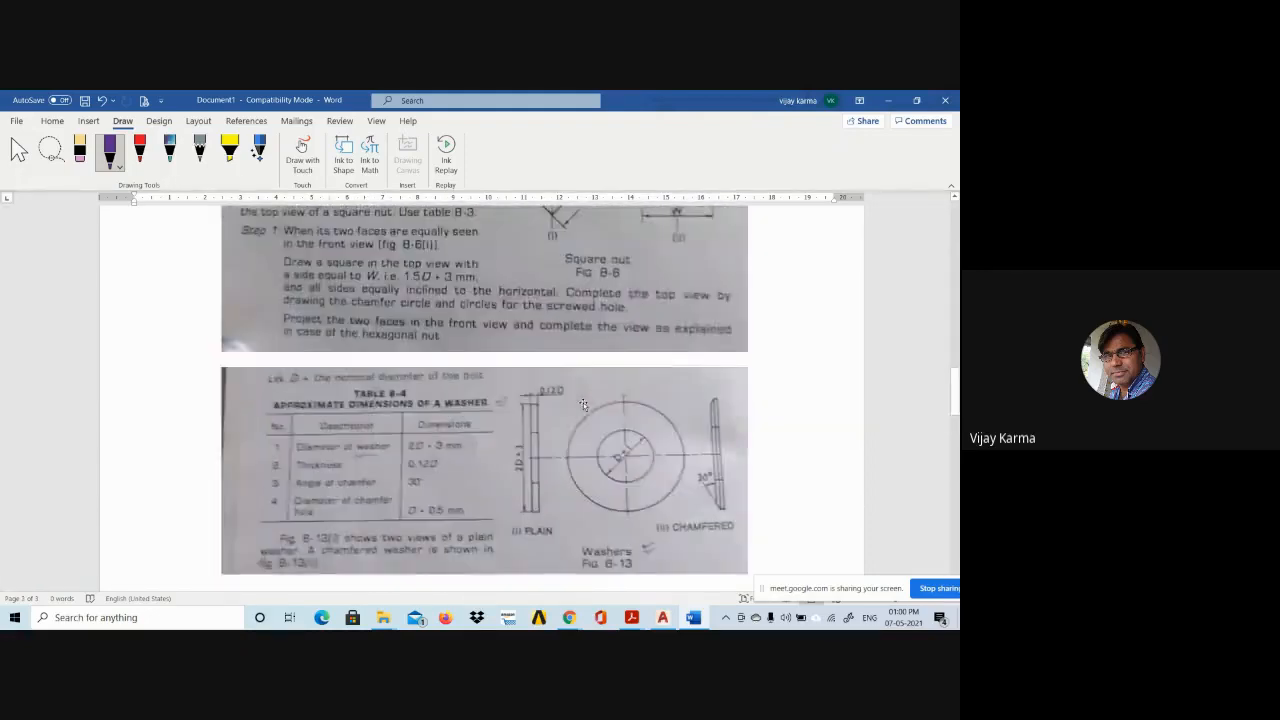
{"action": "scroll", "coordinate": [590, 401], "scroll_direction": "down", "scroll_amount": 8}
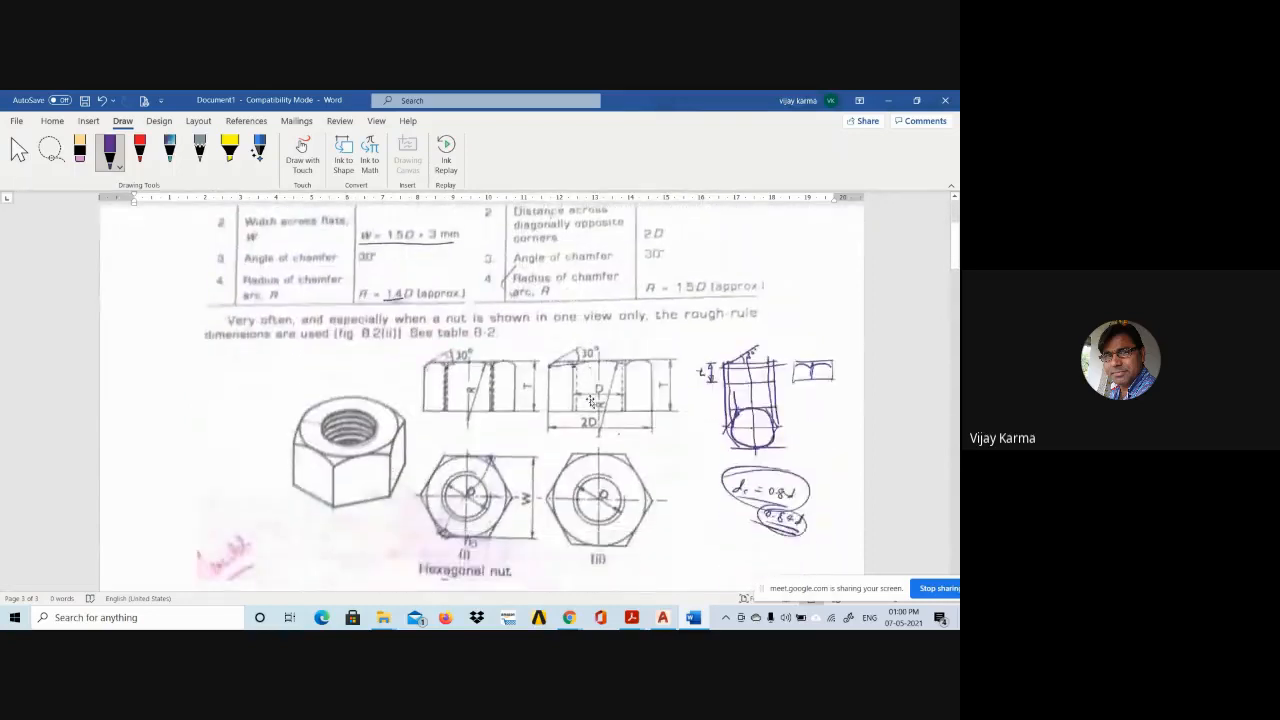
Switch to AutoCAD and erase the entire existing hexagonal nut drawing.
{"action": "key", "text": "alt+Tab"}
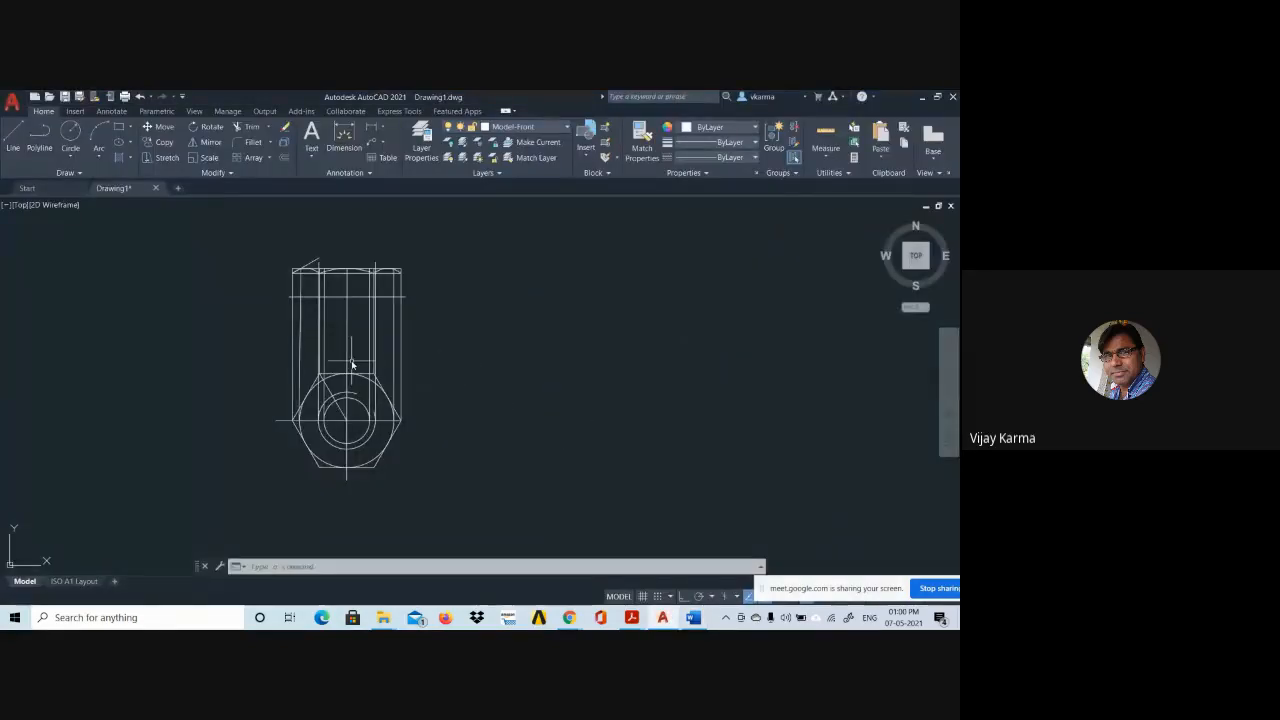
{"action": "left_click", "coordinate": [260, 242]}
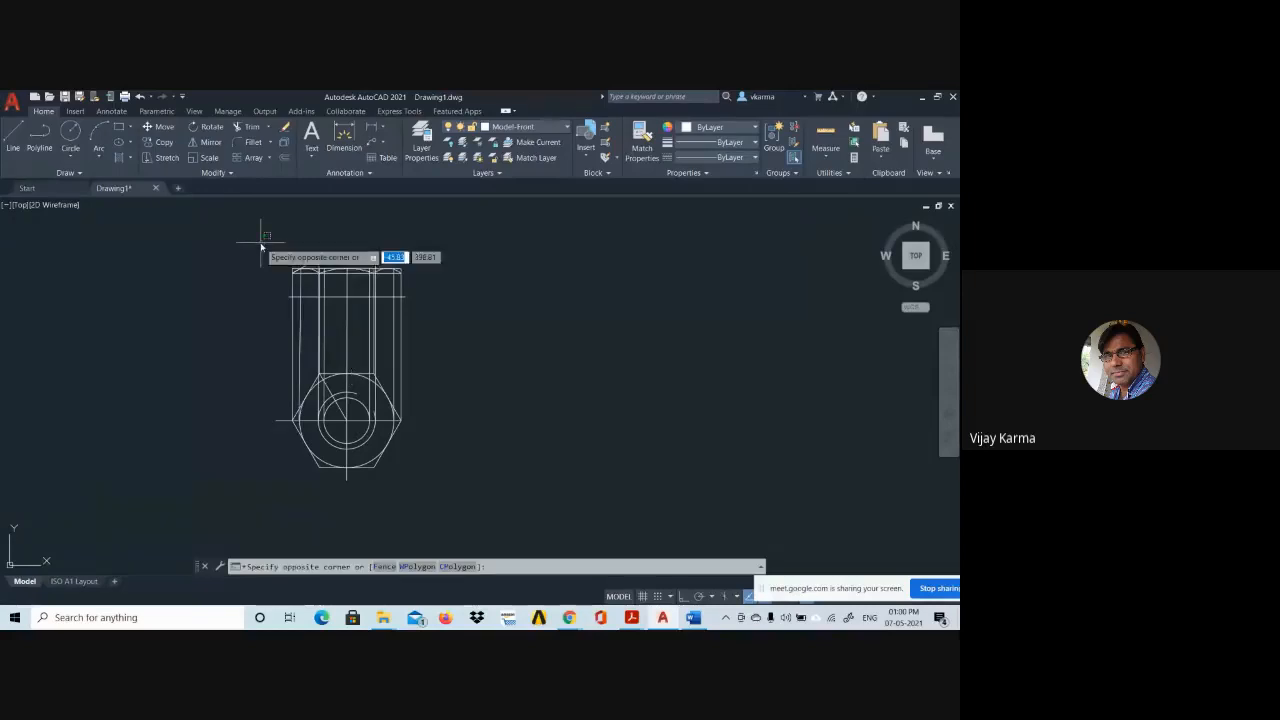
{"action": "left_click", "coordinate": [434, 490]}
{"action": "key", "text": "Delete"}
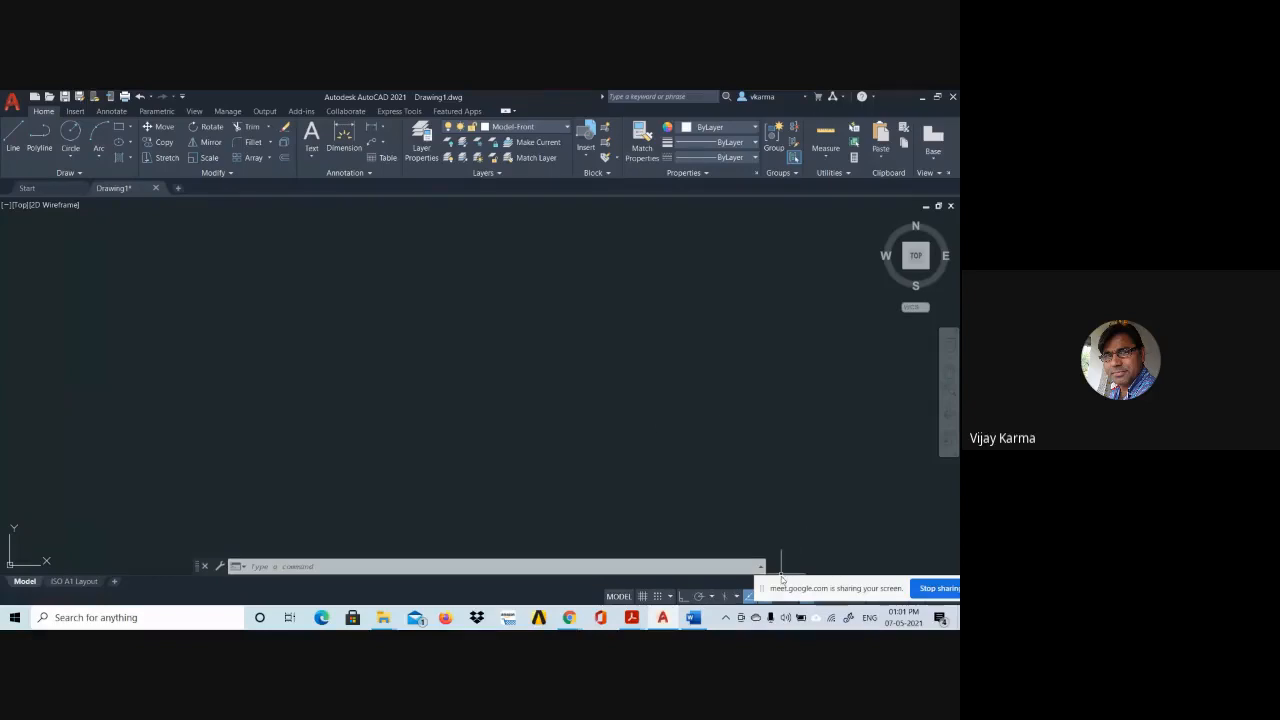
Check the hexagonal nut figure in the Word document and return to the empty AutoCAD drawing.
{"action": "left_click_drag", "start_coordinate": [787, 583], "coordinate": [794, 590]}
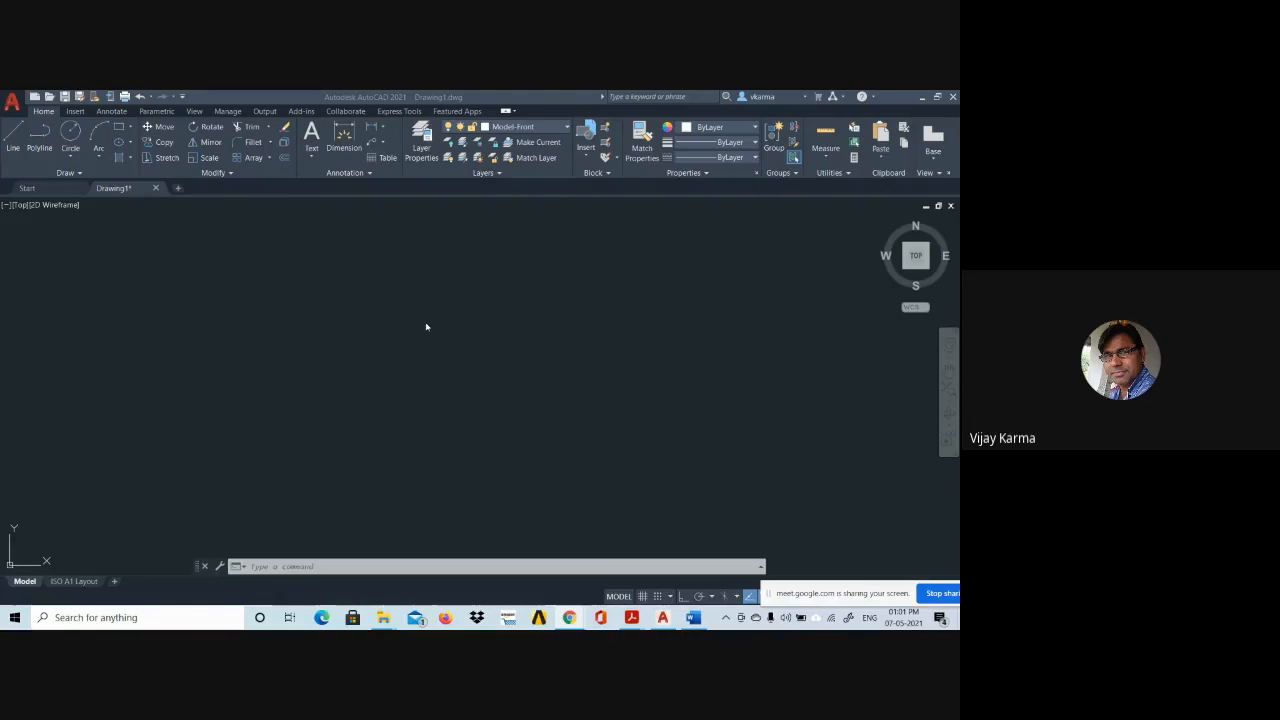
{"action": "left_click", "coordinate": [271, 343]}
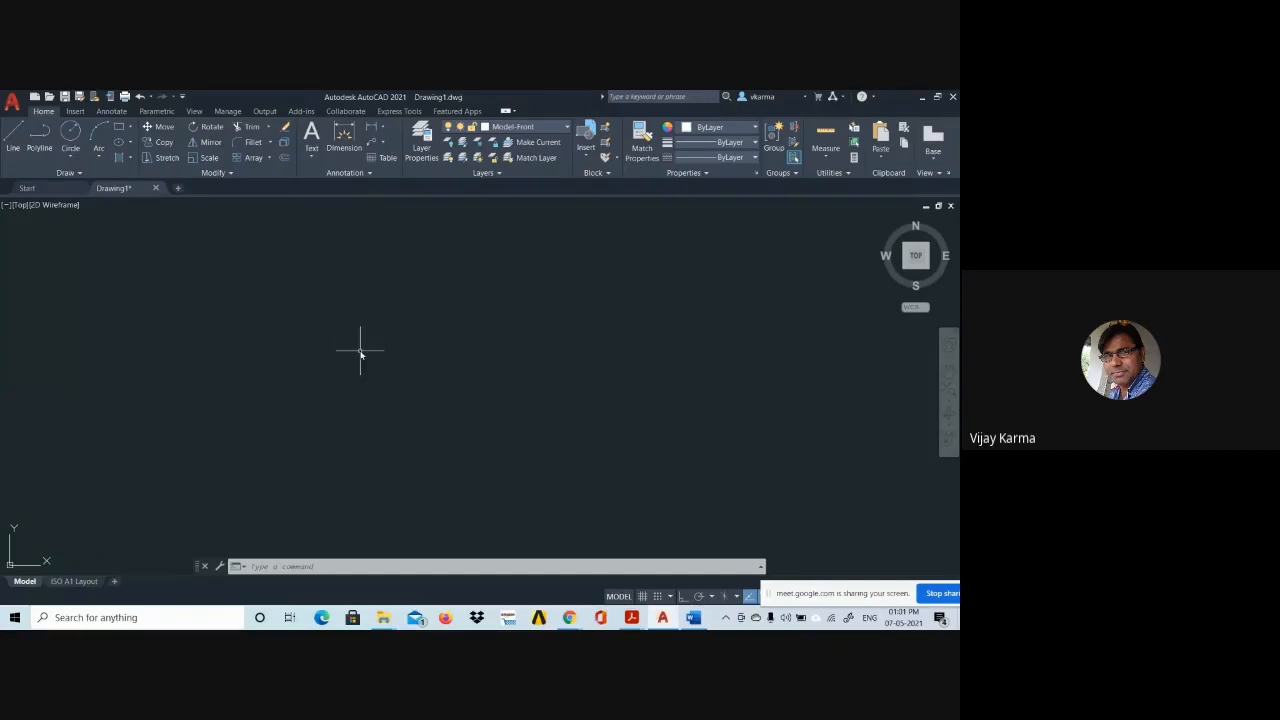
{"action": "key", "text": "alt+Tab"}
{"action": "key", "text": "alt+Tab"}
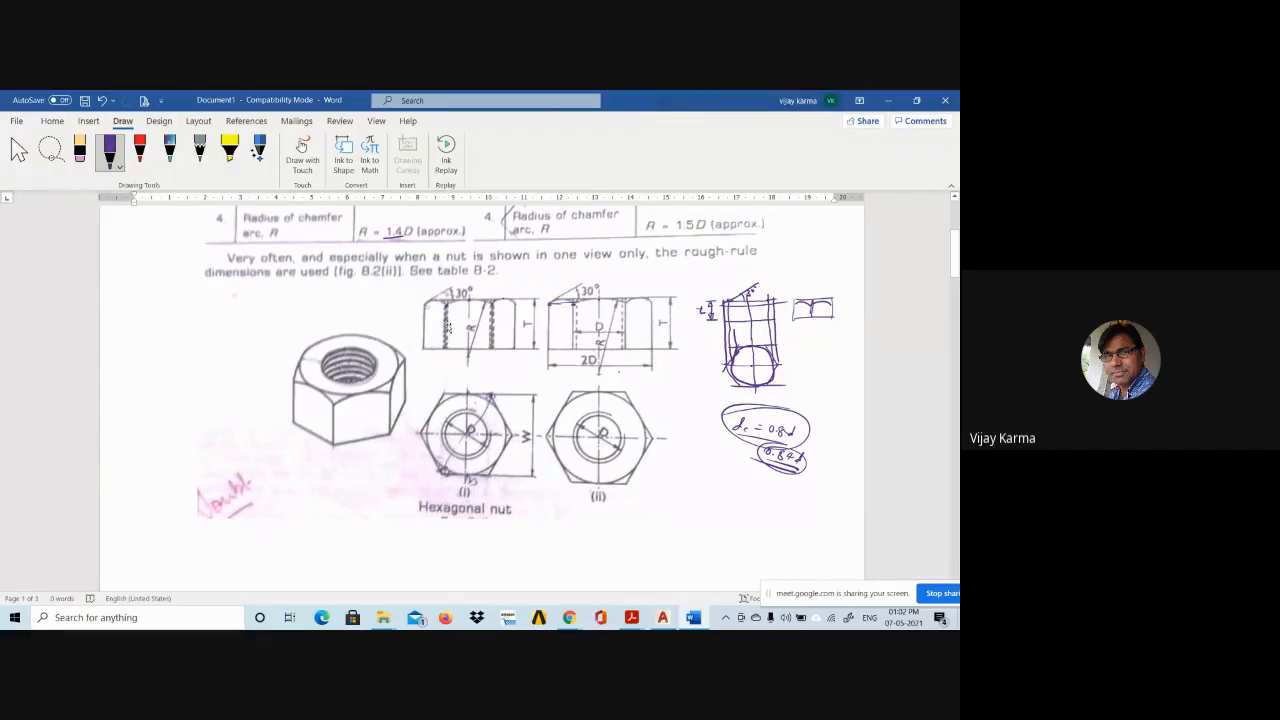
{"action": "key", "text": "alt+Tab"}
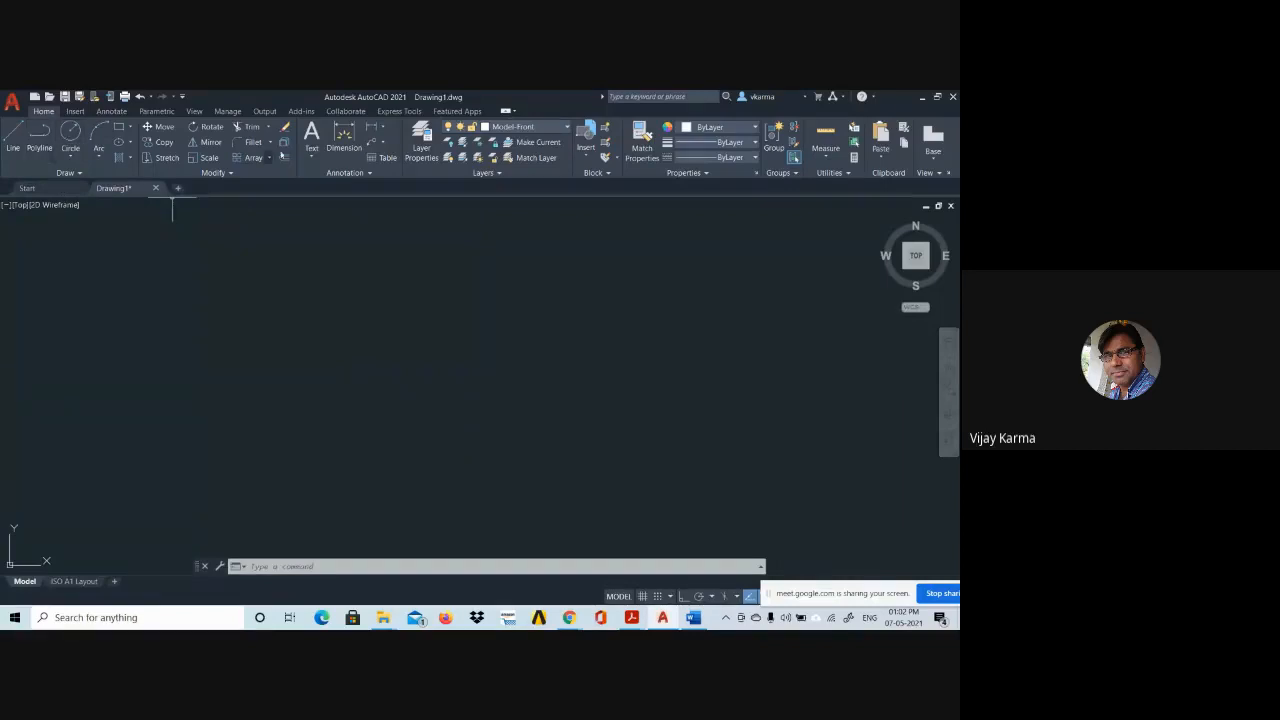
Draw a centre-radius circle with radius 16.5 in the empty drawing, checking the width-across-flats formula in the Word document.
{"action": "left_click", "coordinate": [70, 157]}
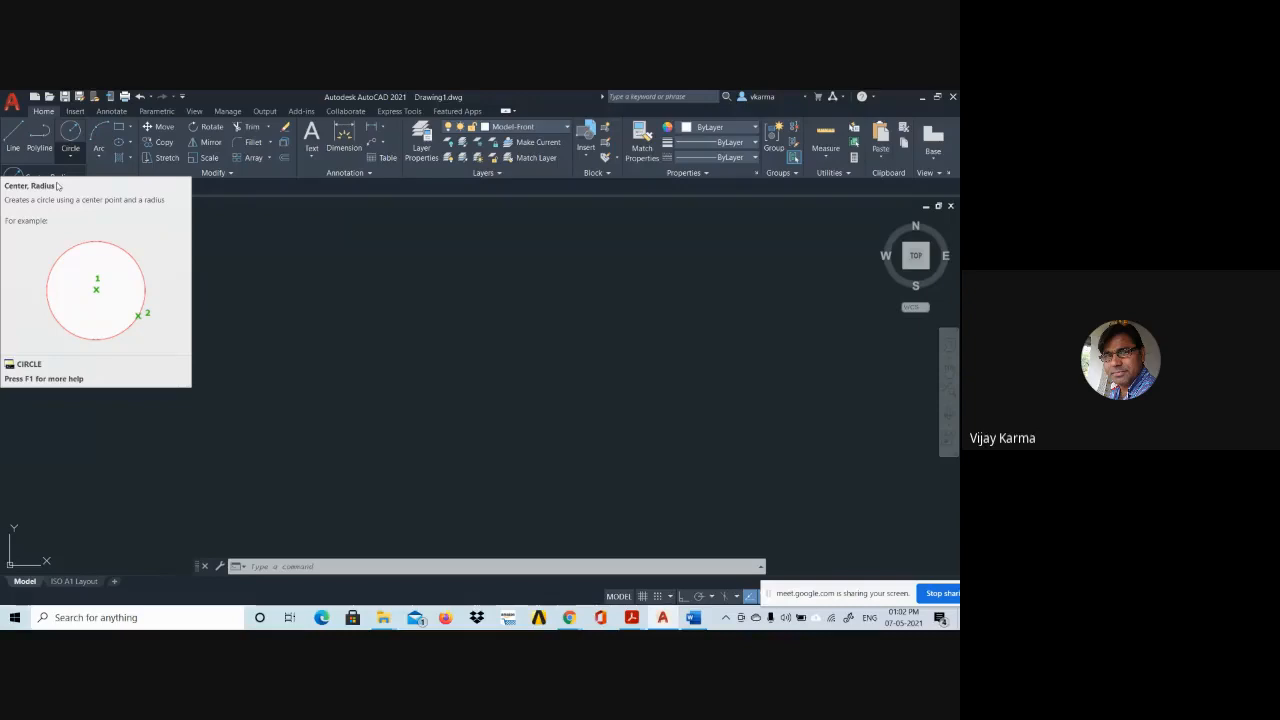
{"action": "left_click", "coordinate": [49, 177]}
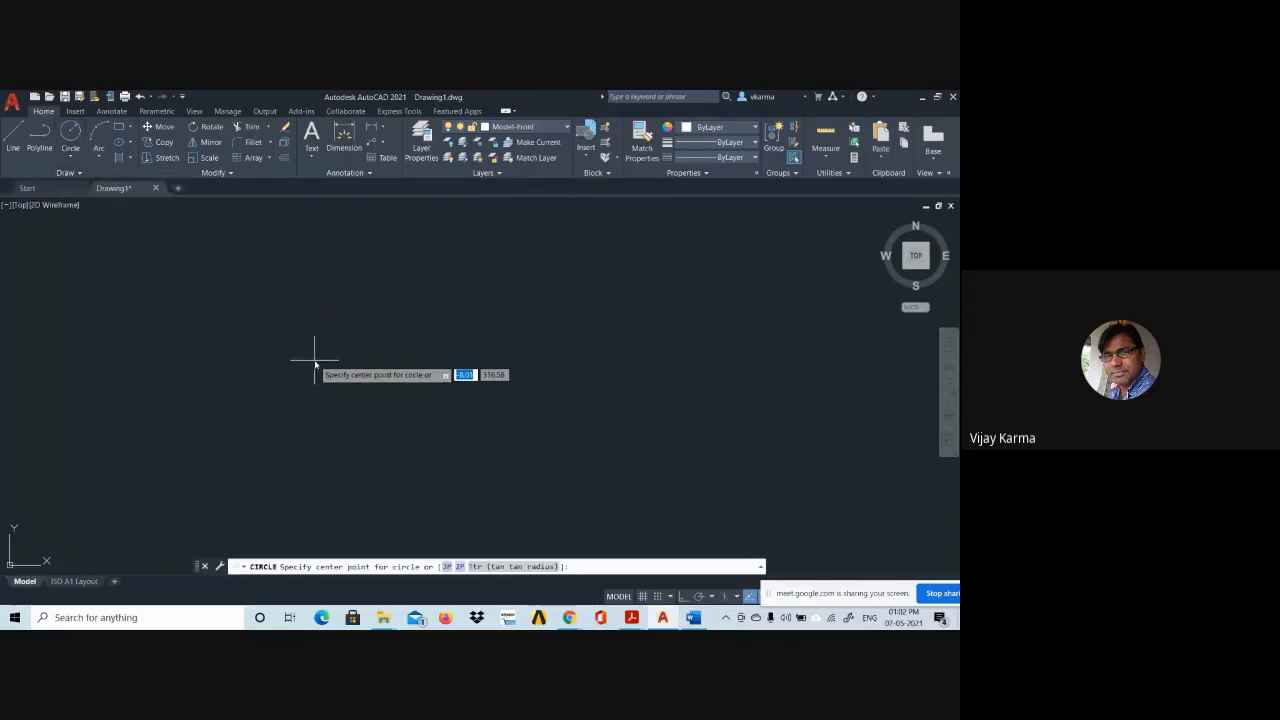
{"action": "left_click", "coordinate": [315, 390]}
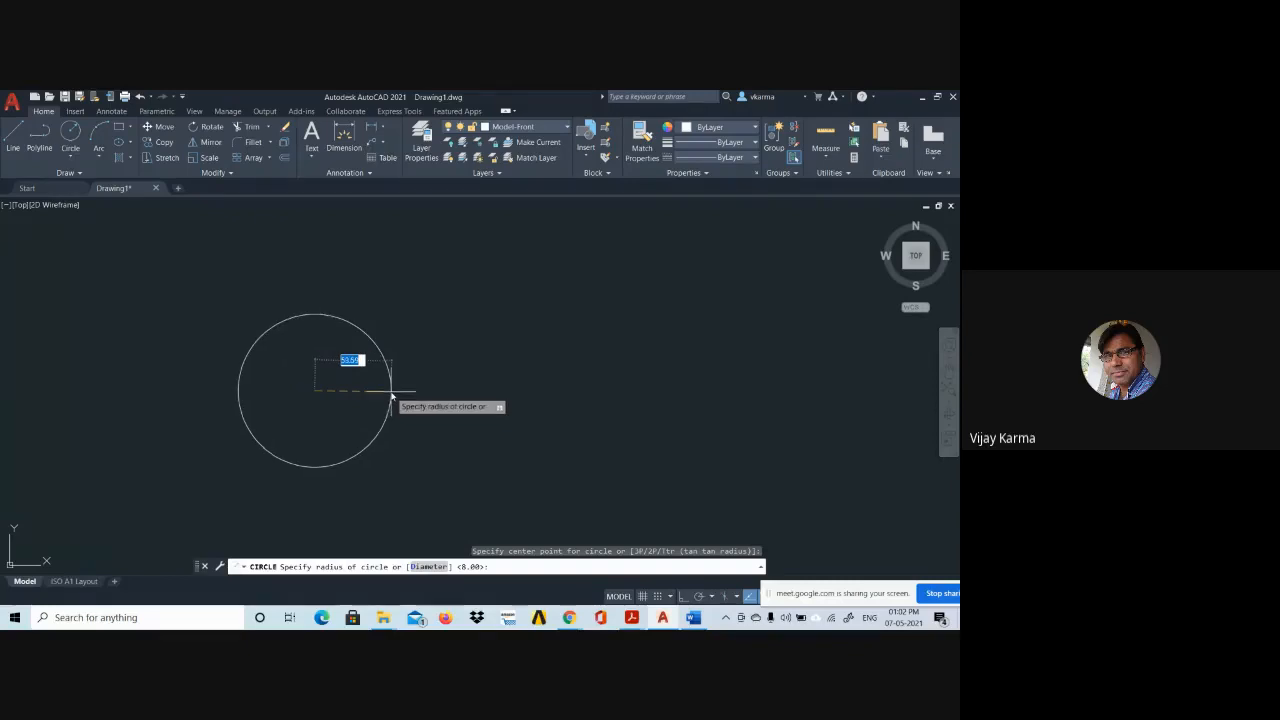
{"action": "key", "text": "alt+Tab"}
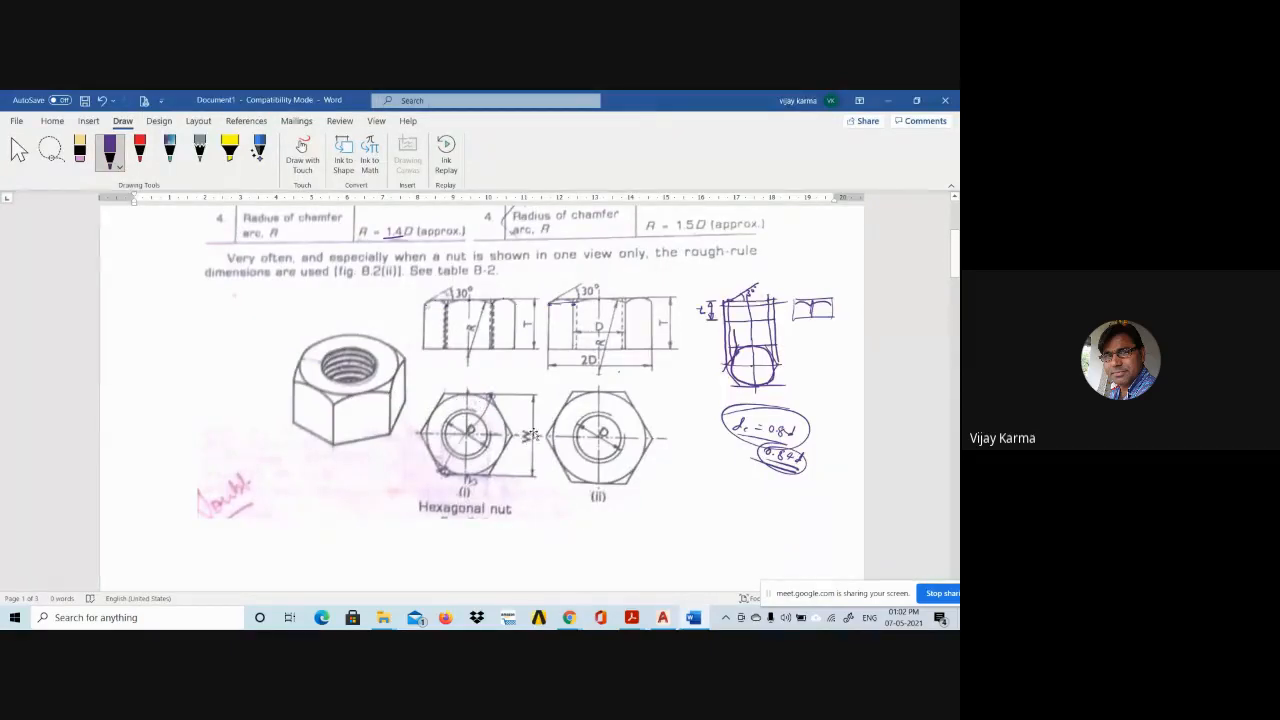
{"action": "scroll", "coordinate": [429, 283], "scroll_direction": "up", "scroll_amount": 3}
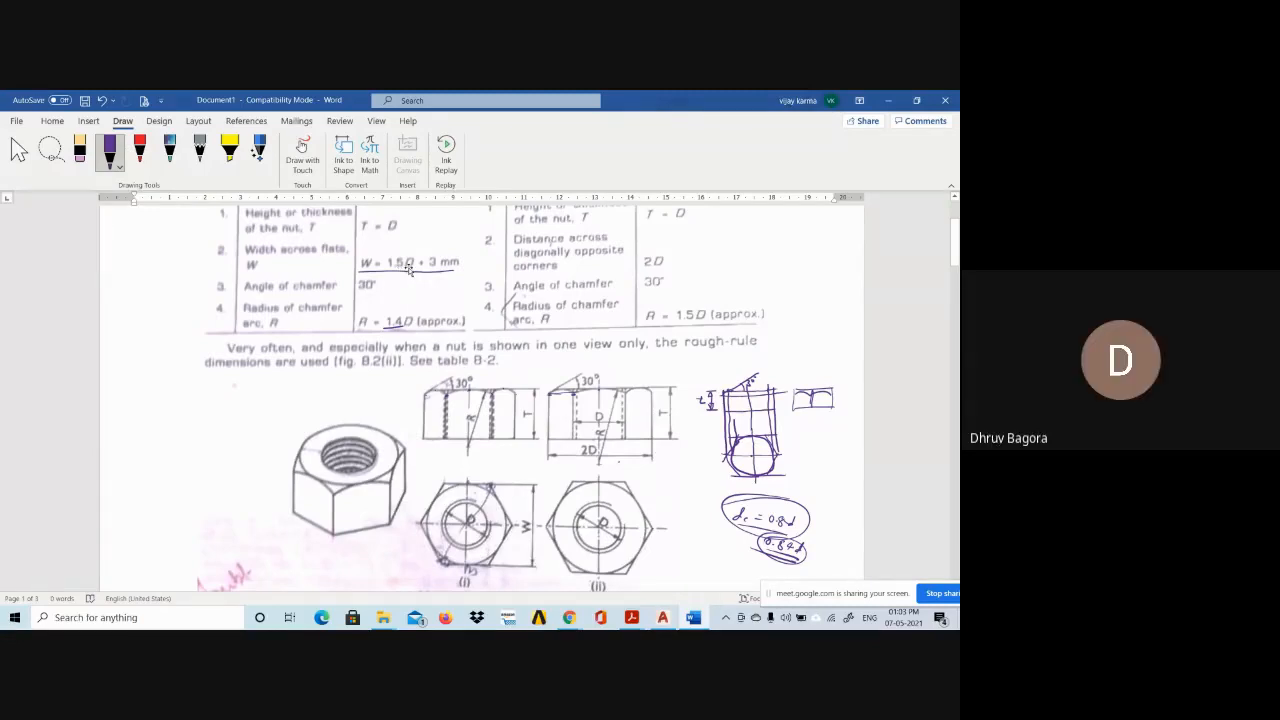
{"action": "key", "text": "alt+Tab"}
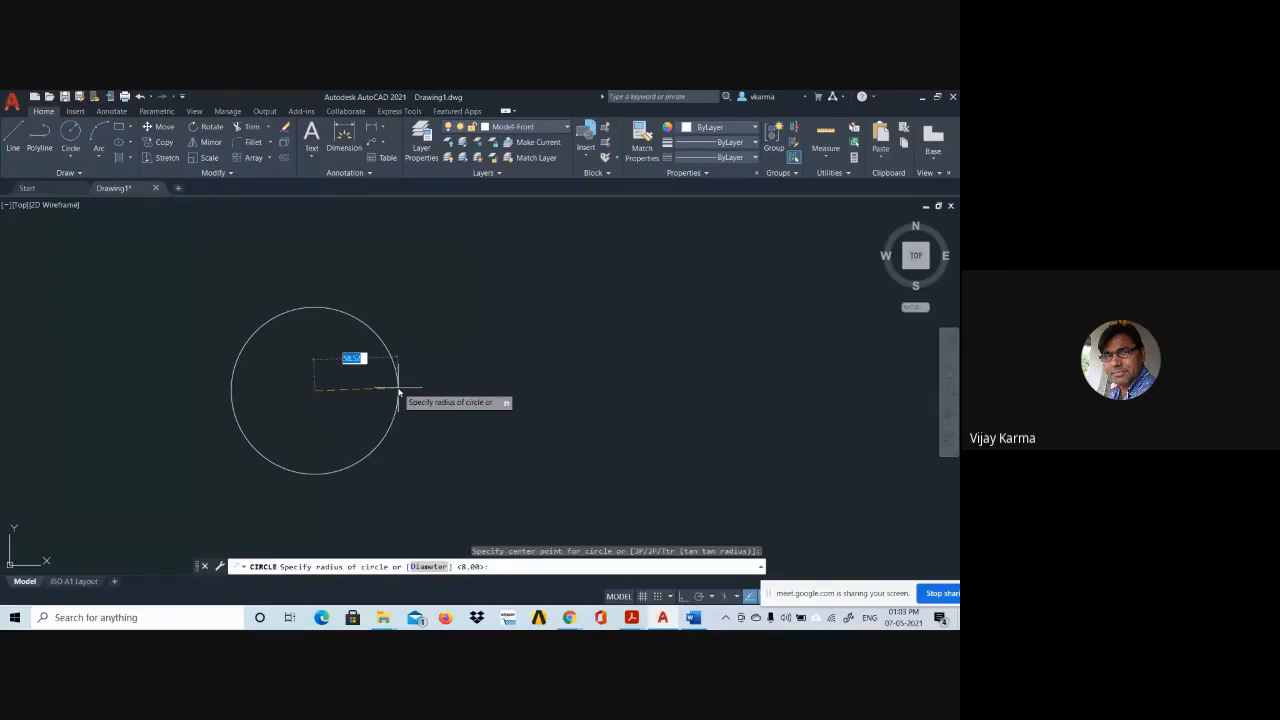
{"action": "type", "text": "16.5"}
{"action": "key", "text": "Return"}
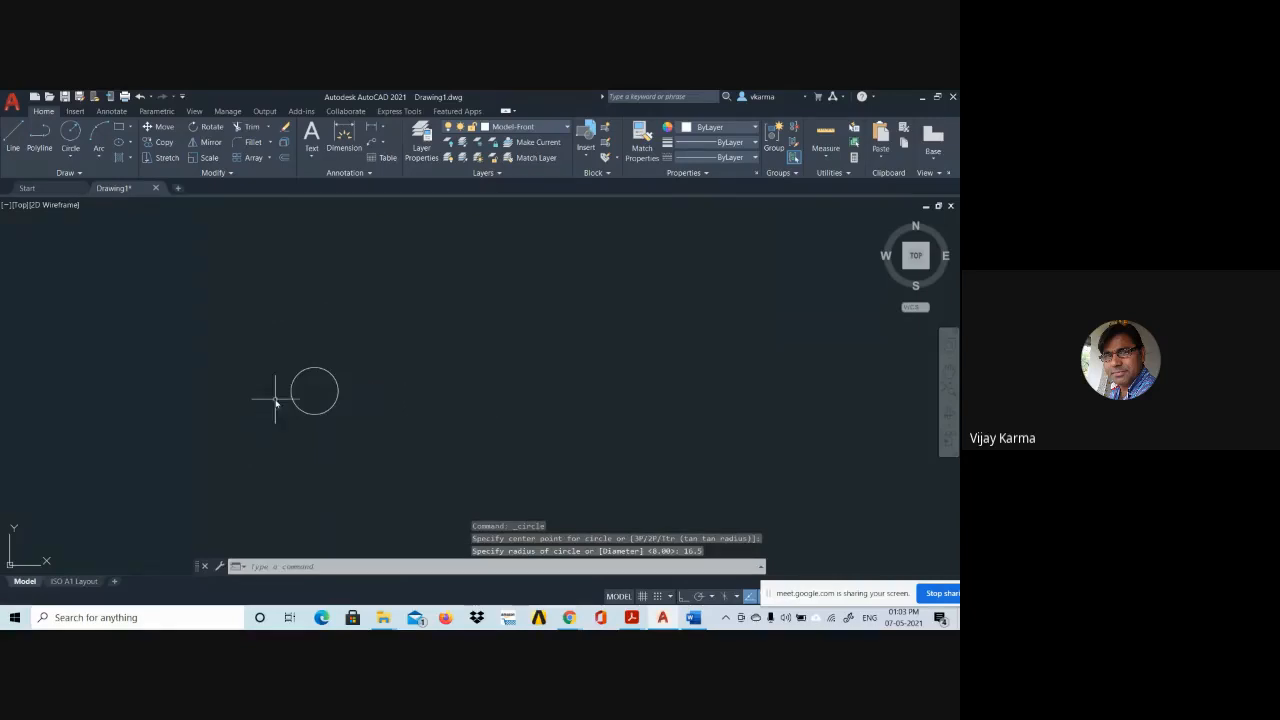
Check the nut figure in the Word document, and draw a vertical line about 71 long at 90° through the AutoCAD circle's centre, starting below the circle.
{"action": "scroll", "coordinate": [277, 394], "scroll_direction": "up", "scroll_amount": 5}
{"action": "scroll", "coordinate": [358, 407], "scroll_direction": "down", "scroll_amount": 2}
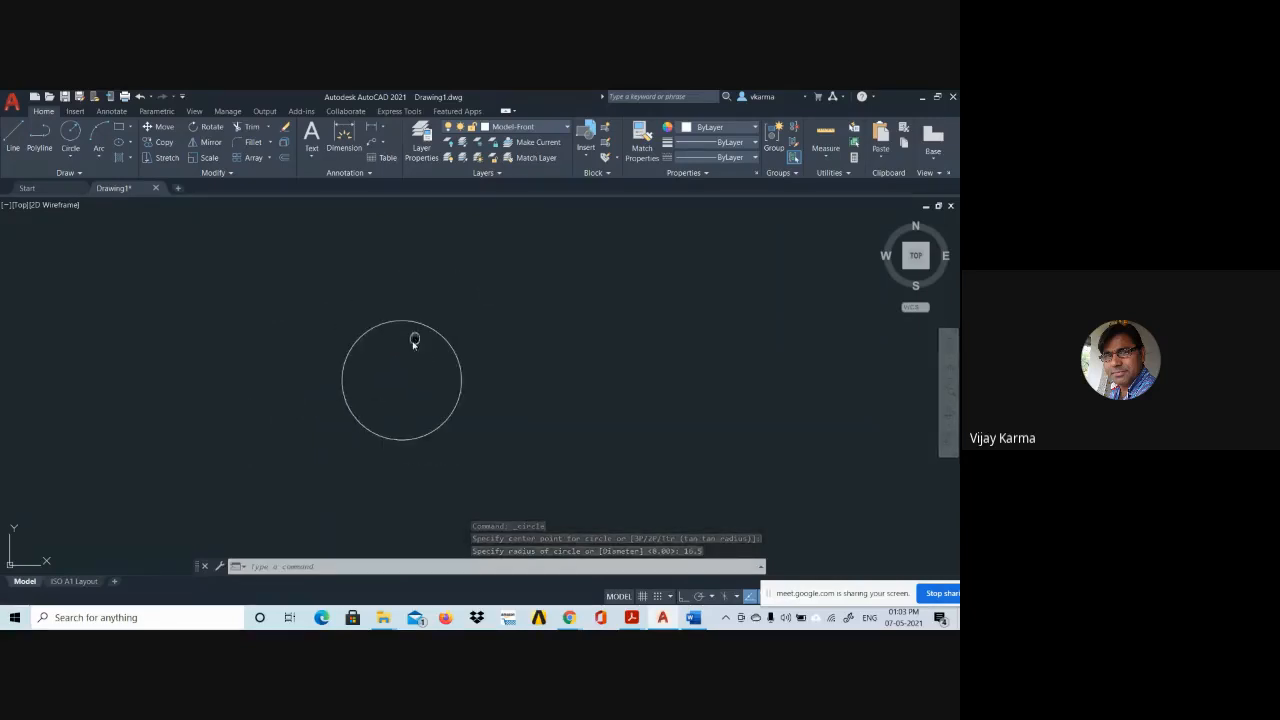
{"action": "middle_click_drag", "start_coordinate": [407, 360], "coordinate": [389, 391]}
{"action": "key", "text": "alt+Tab"}
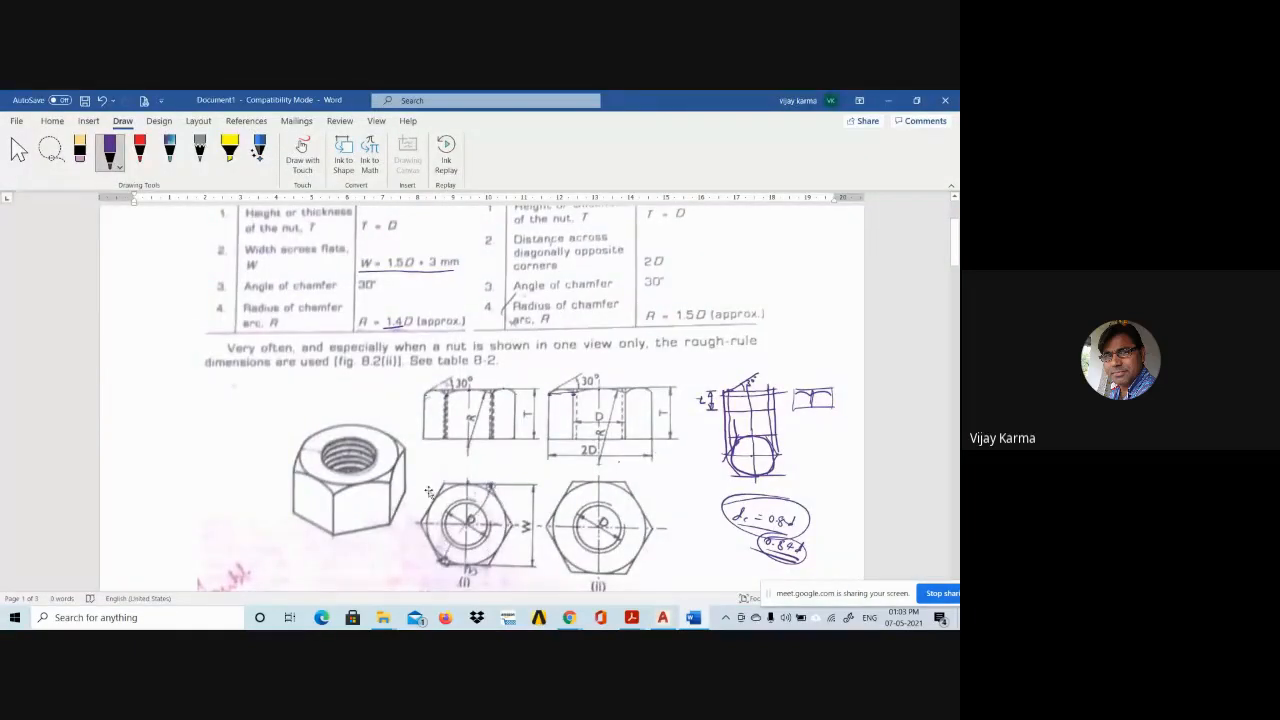
{"action": "key", "text": "alt+Tab"}
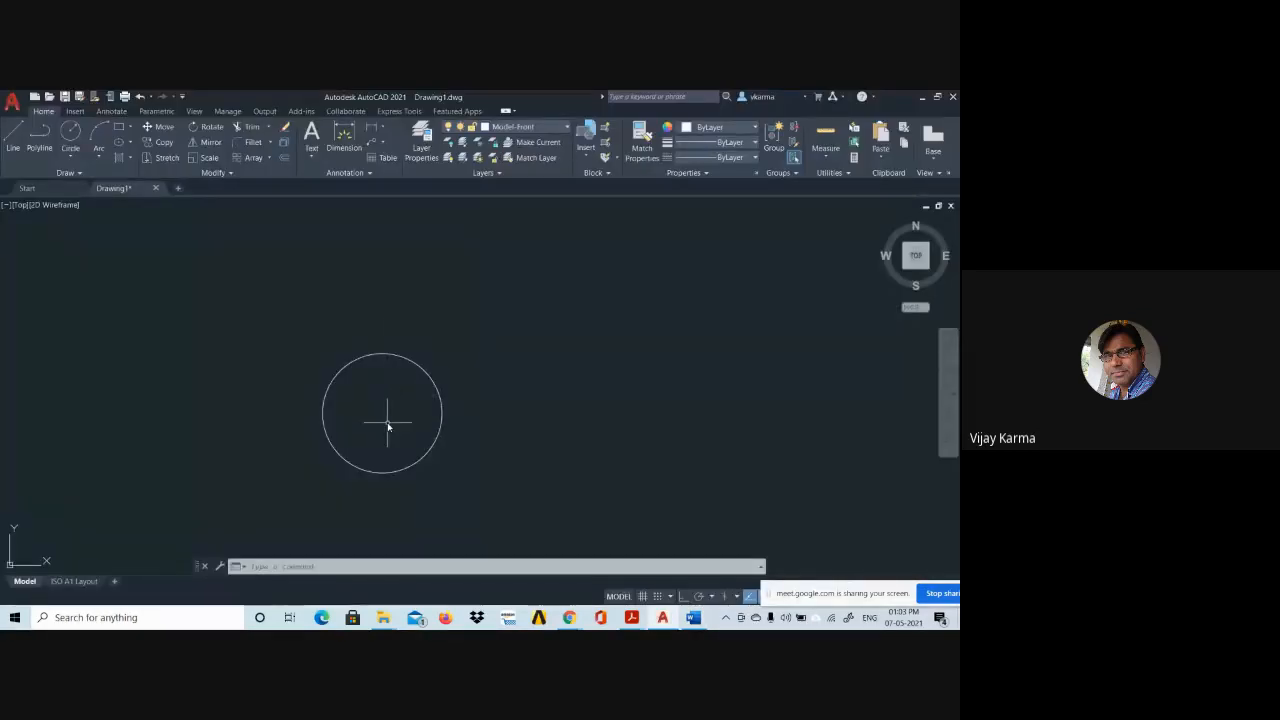
{"action": "type", "text": "L"}
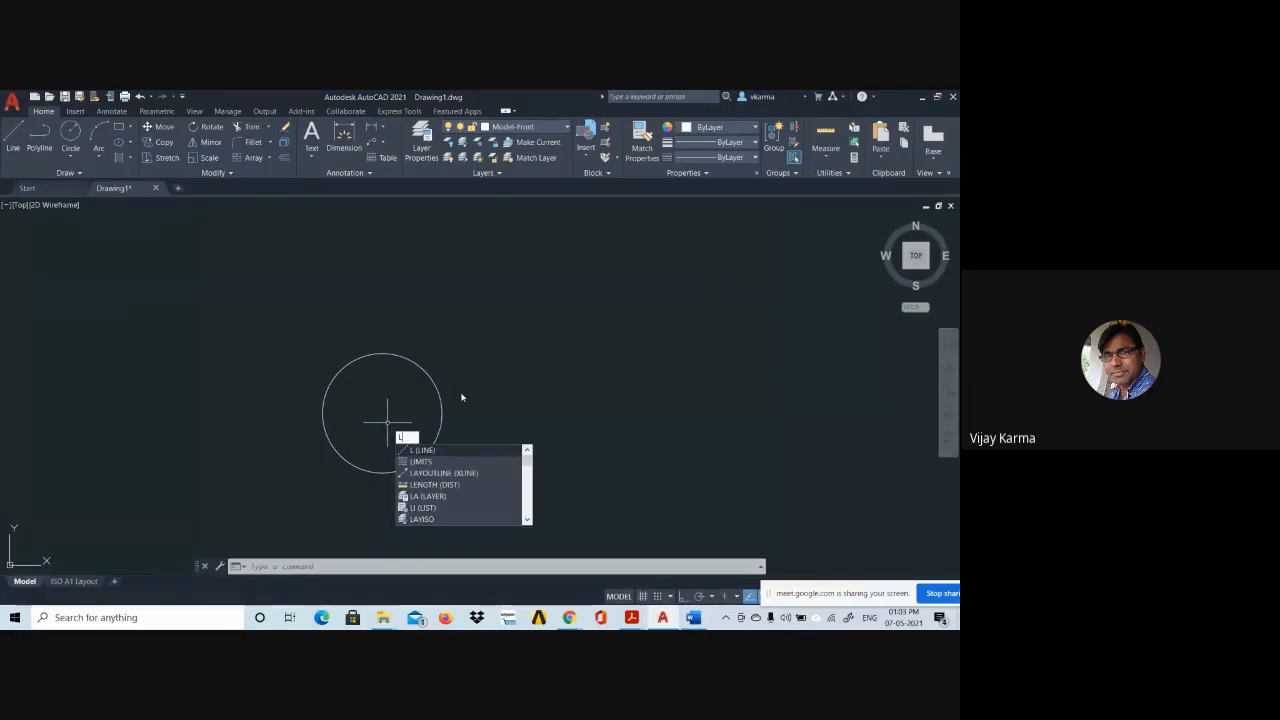
{"action": "left_click", "coordinate": [413, 451]}
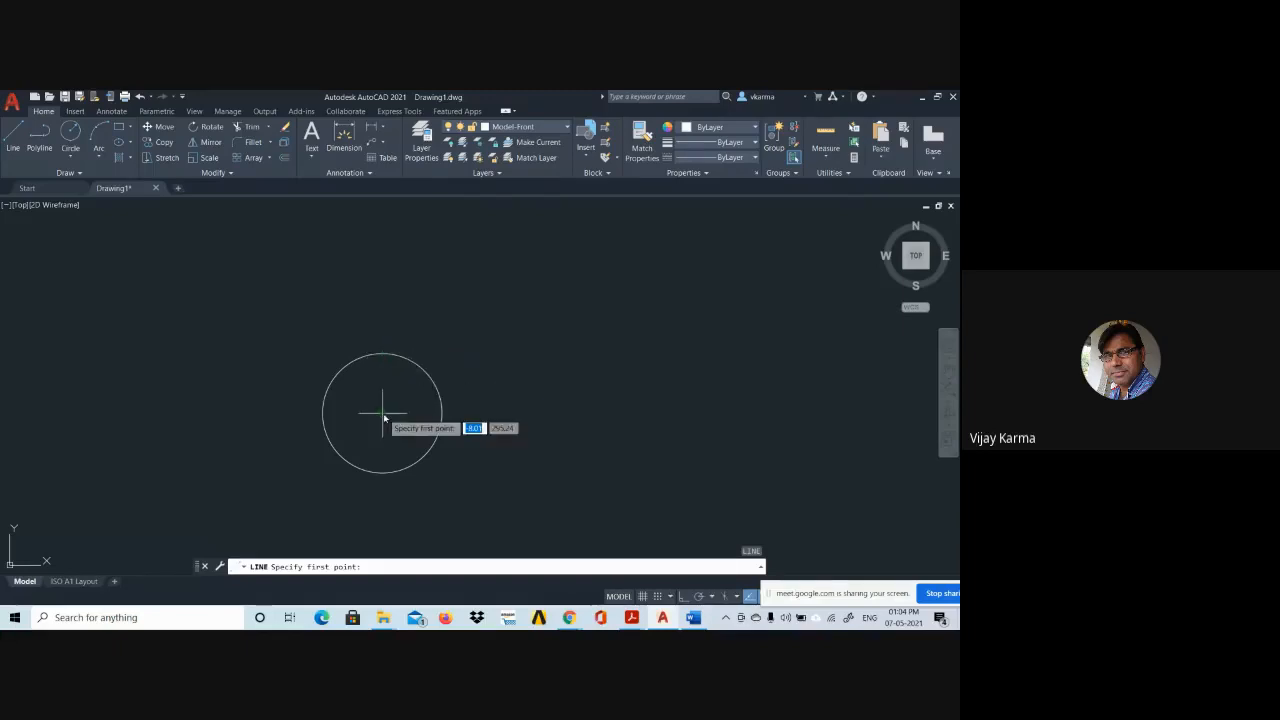
{"action": "left_click", "coordinate": [386, 497]}
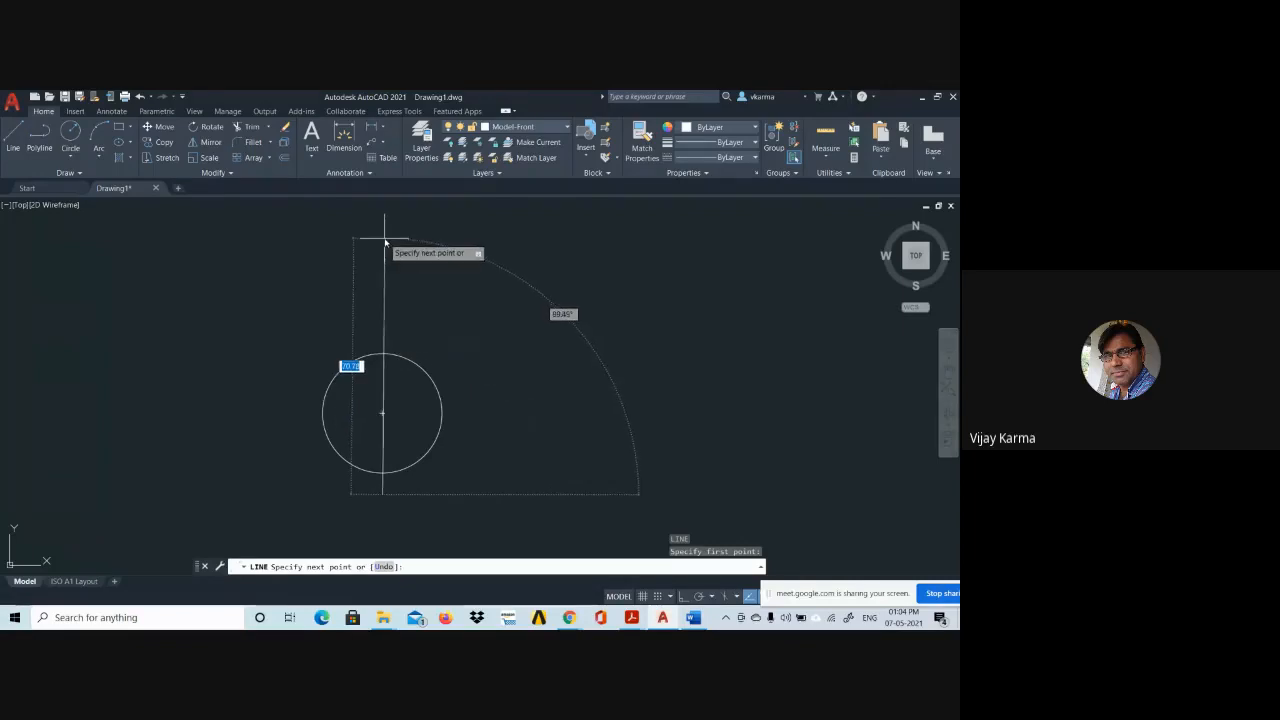
{"action": "key", "text": "Tab"}
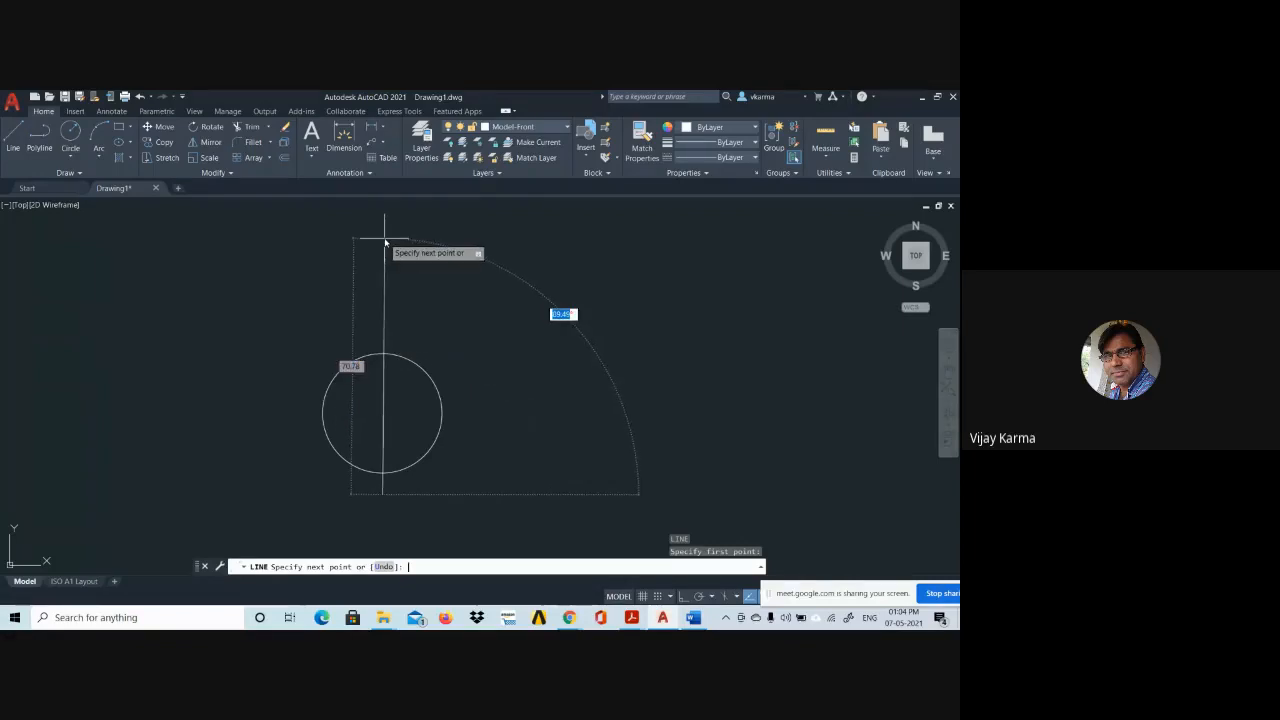
{"action": "type", "text": "90"}
{"action": "key", "text": "Return"}
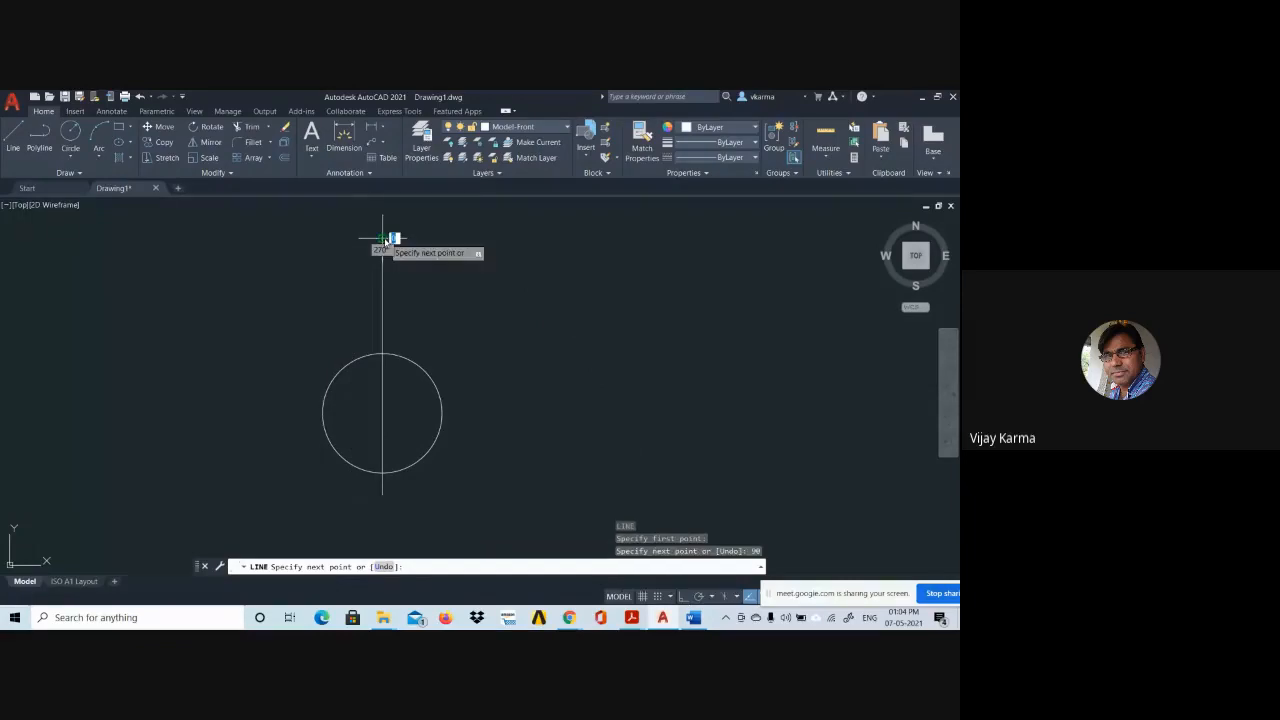
{"action": "key", "text": "Escape"}
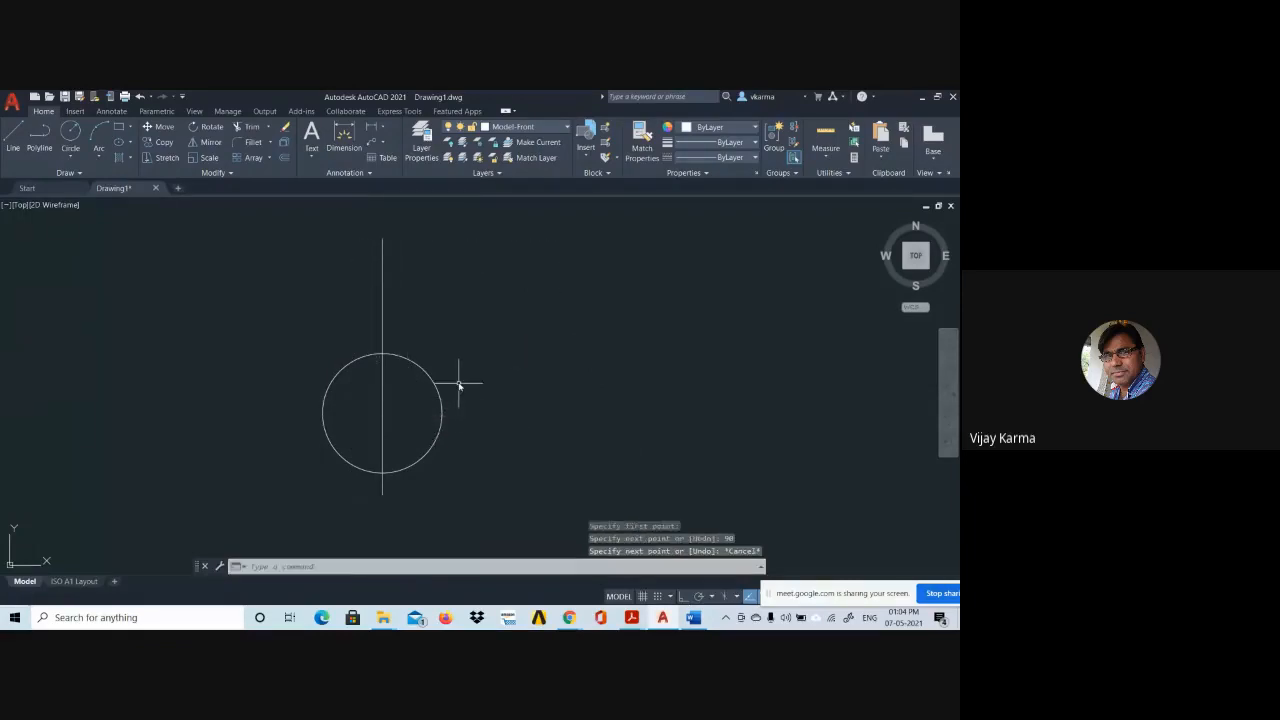
Draw a horizontal line about 60 long at 0° through the circle's centre, extending past the circle on both sides.
{"action": "key", "text": "space"}
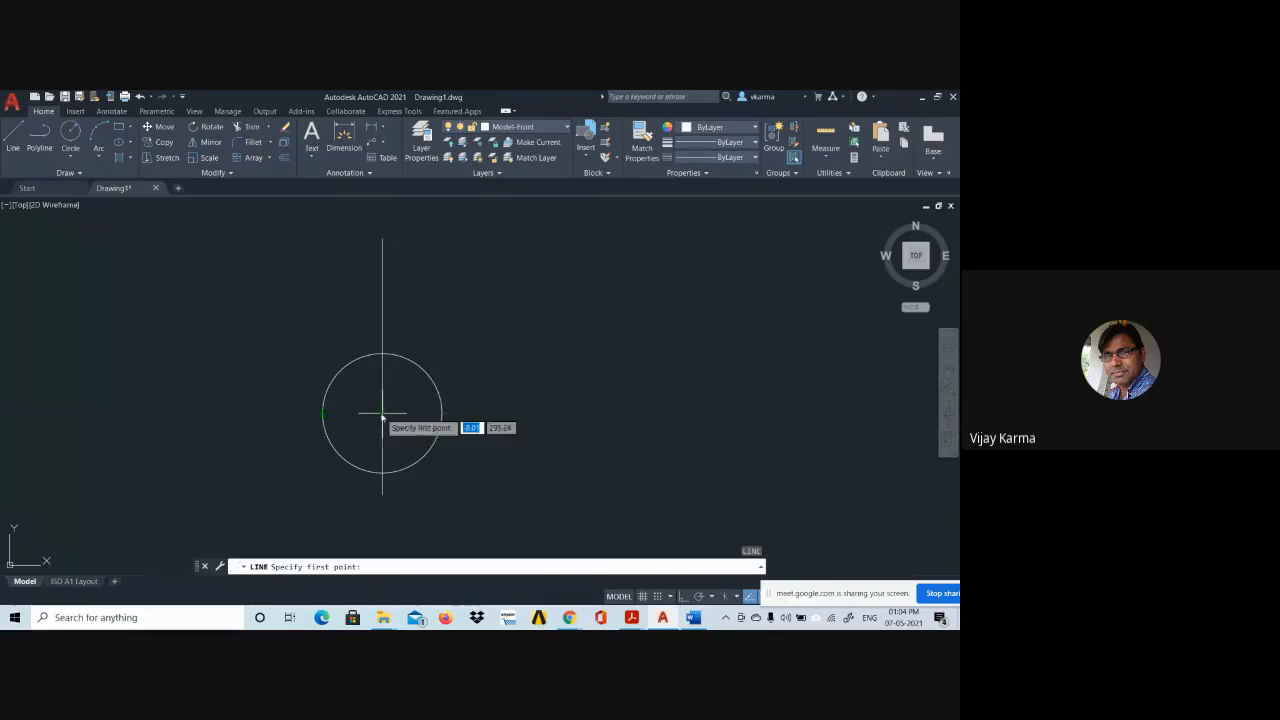
{"action": "left_click", "coordinate": [288, 414]}
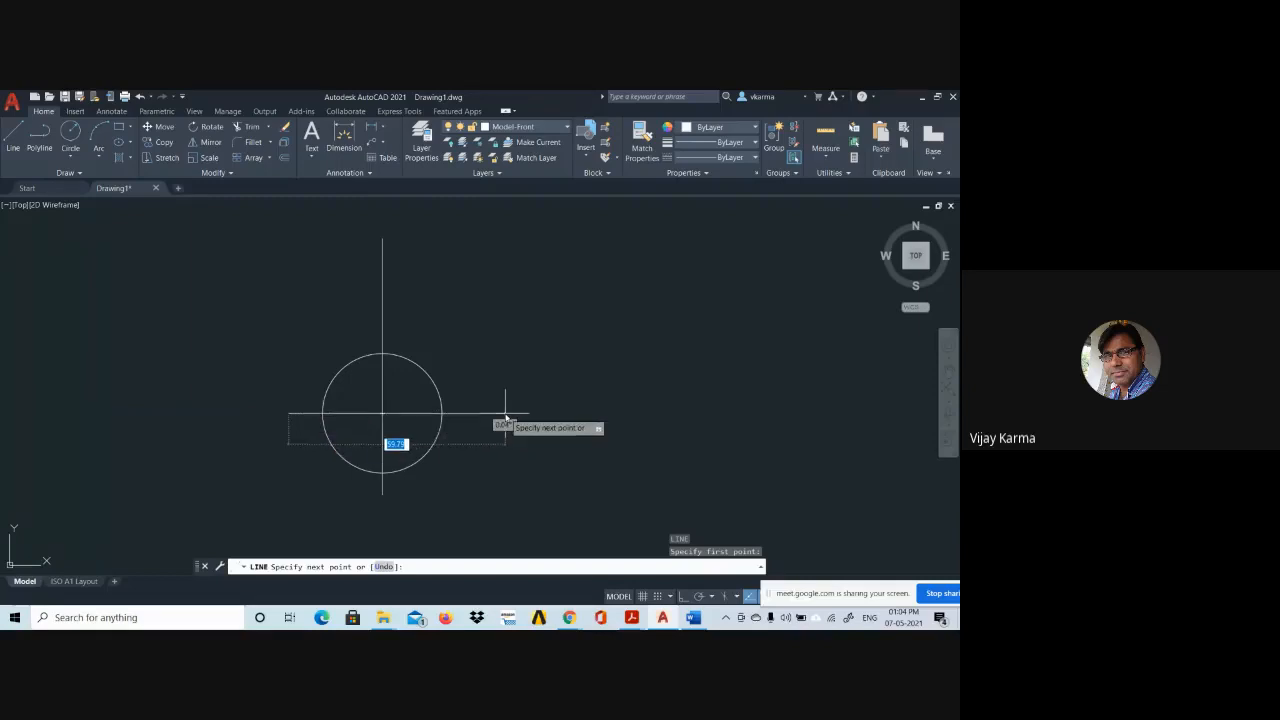
{"action": "key", "text": "Tab"}
{"action": "type", "text": "0"}
{"action": "key", "text": "Return"}
{"action": "key", "text": "Escape"}
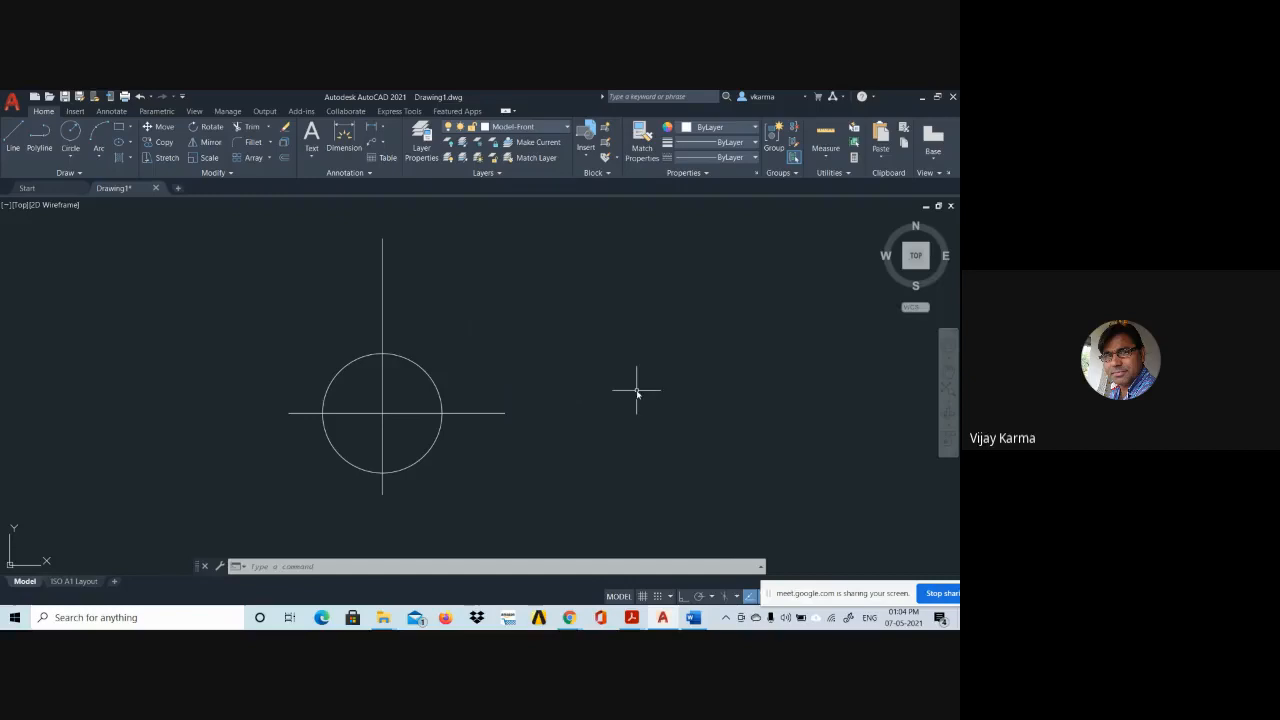
Try the Line command with Ortho mode on beside the circle, cancel the line and turn Ortho mode off.
{"action": "key", "text": "F8"}
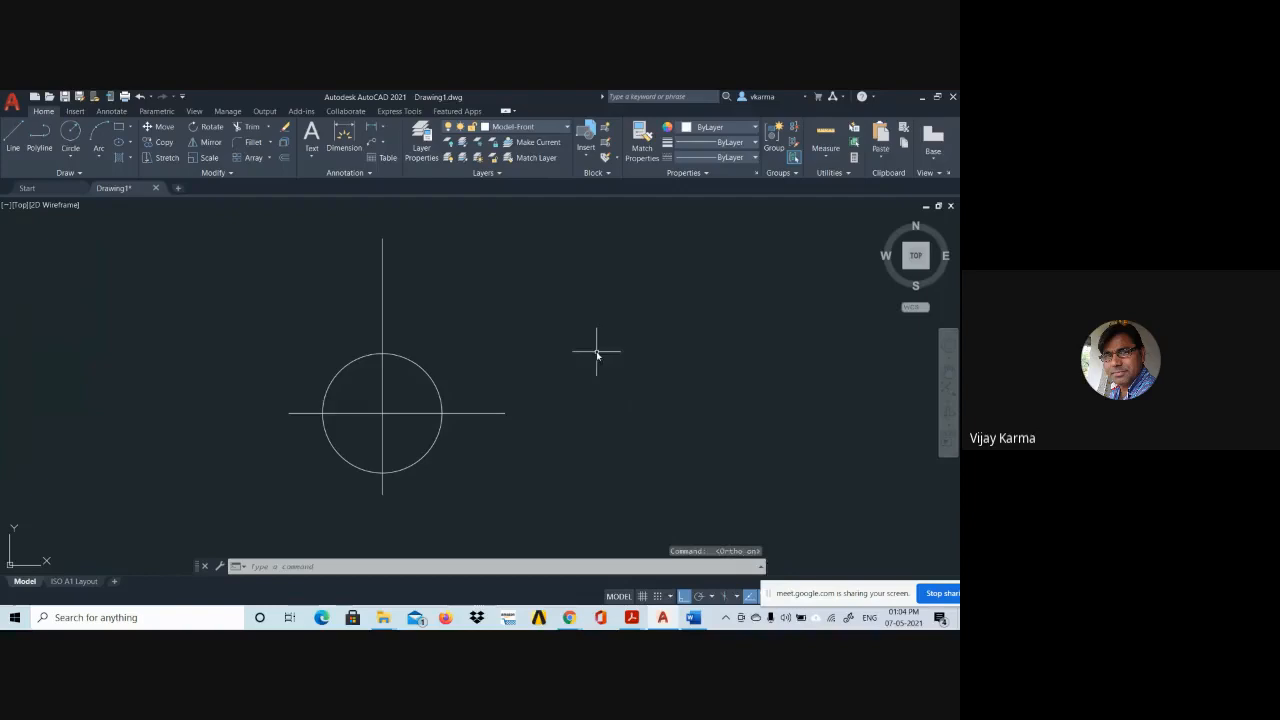
{"action": "type", "text": "l"}
{"action": "key", "text": "Return"}
{"action": "left_click", "coordinate": [457, 325]}
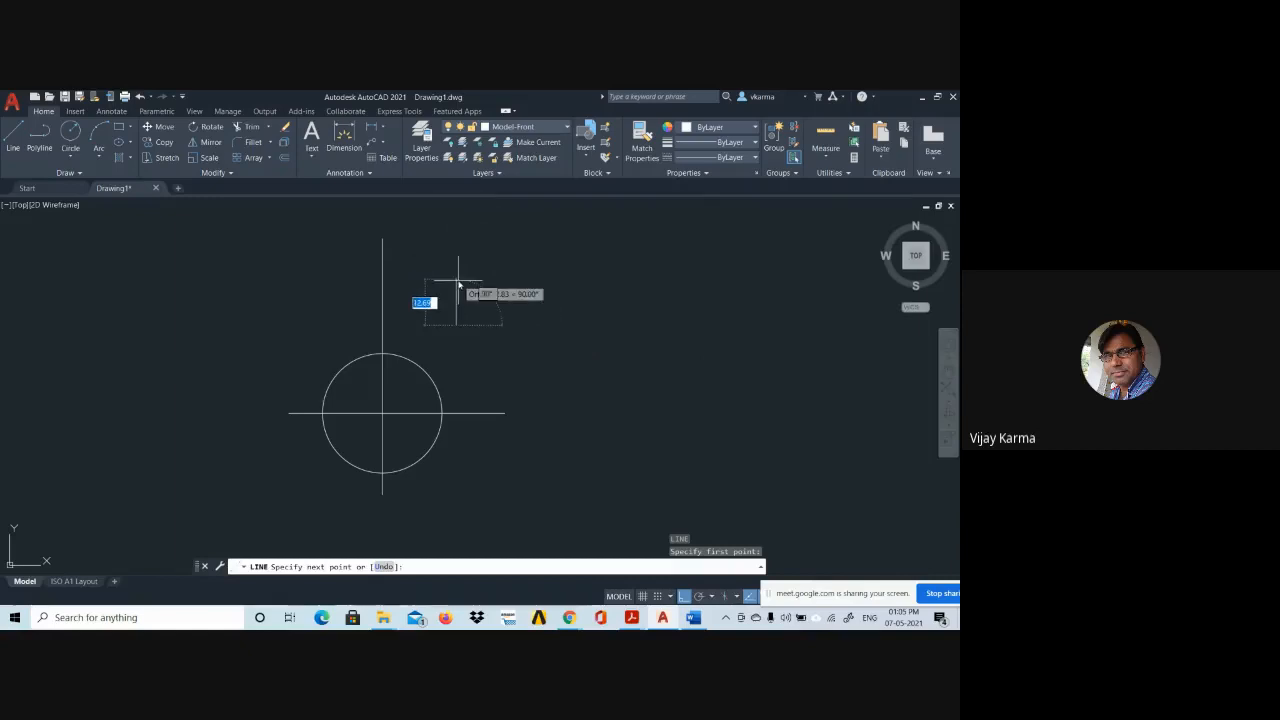
{"action": "key", "text": "Escape"}
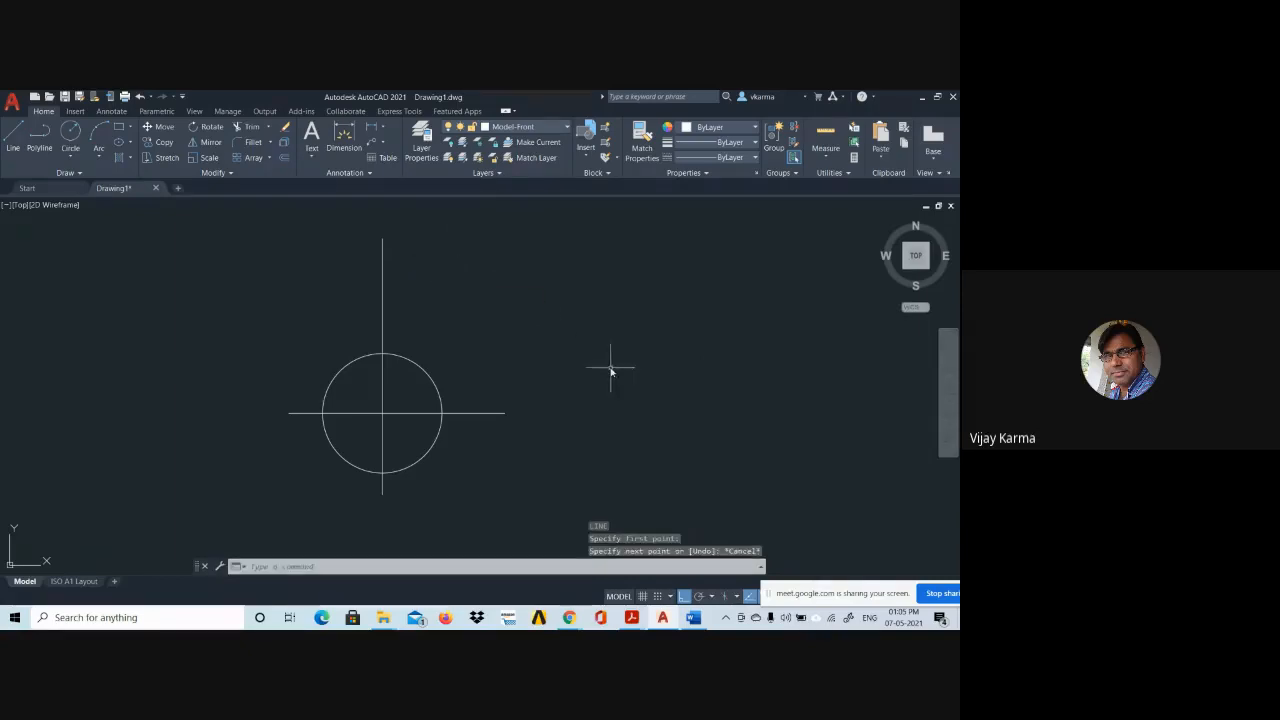
{"action": "key", "text": "F8"}
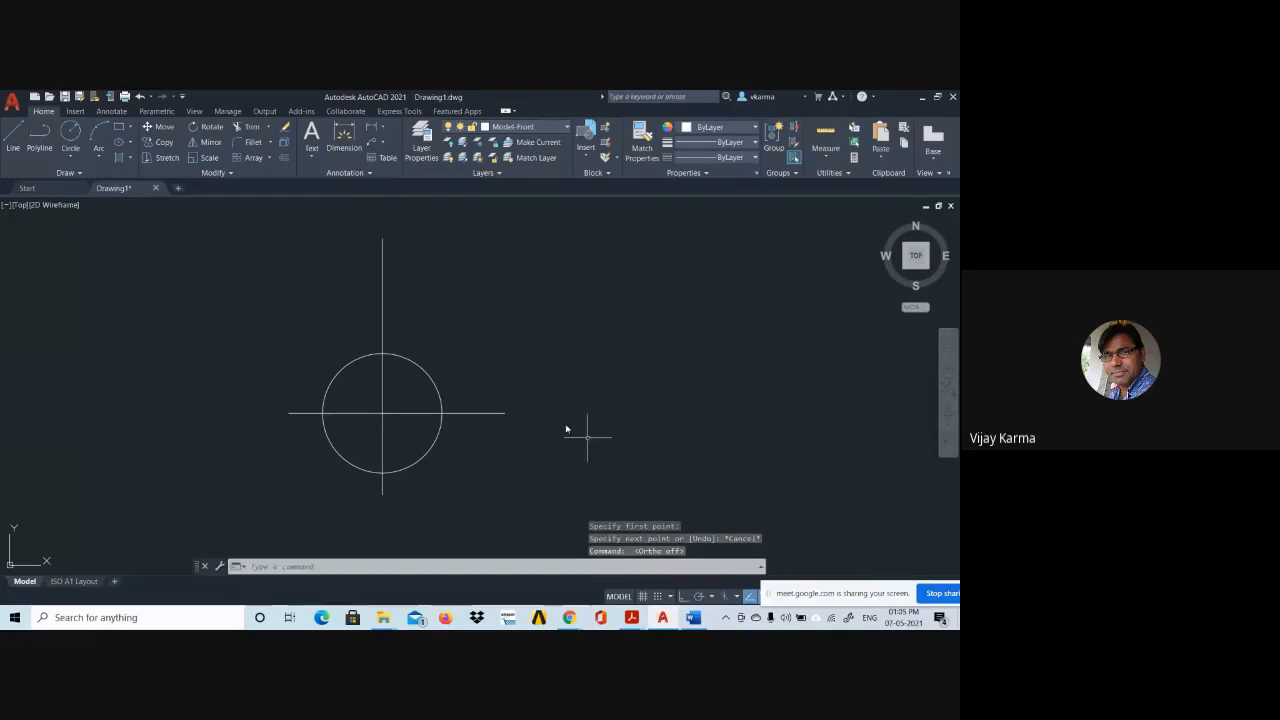
Offset the horizontal centre line by 16.5 both above and below, consulting the nut's top view in the Word document.
{"action": "scroll", "coordinate": [313, 409], "scroll_direction": "up", "scroll_amount": 1}
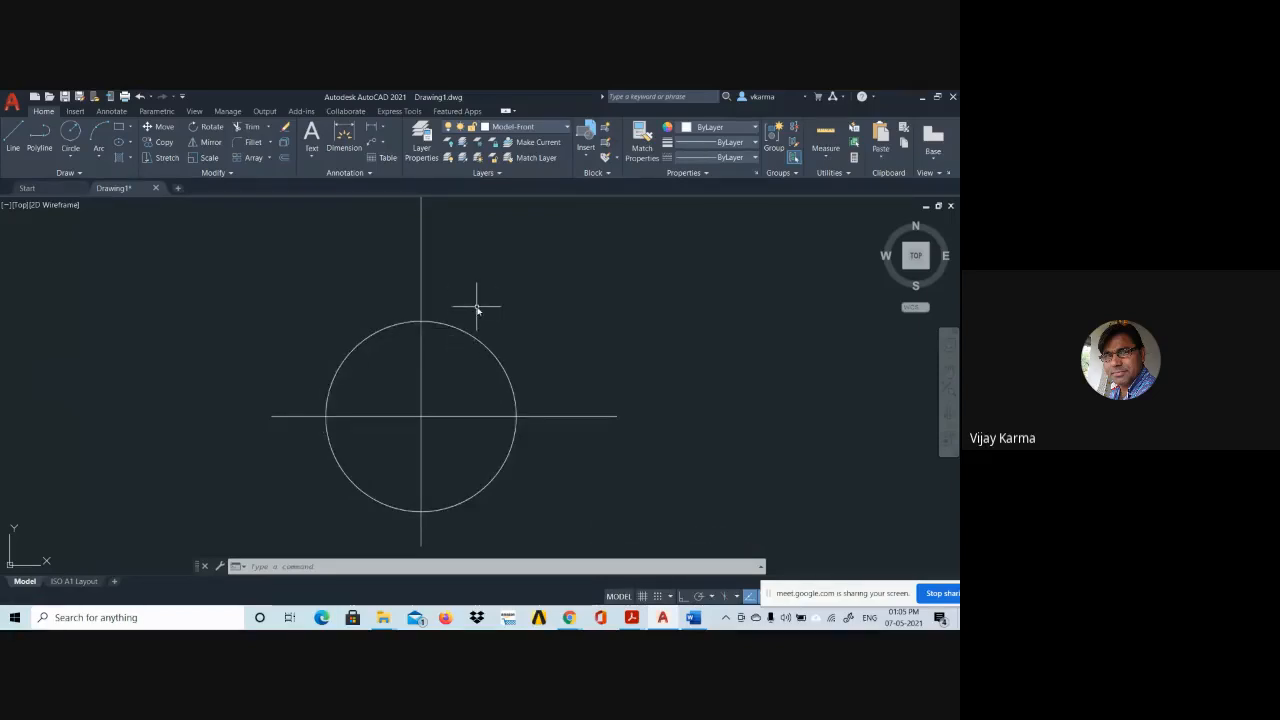
{"action": "scroll", "coordinate": [477, 305], "scroll_direction": "down", "scroll_amount": 2}
{"action": "scroll", "coordinate": [478, 305], "scroll_direction": "up", "scroll_amount": 2}
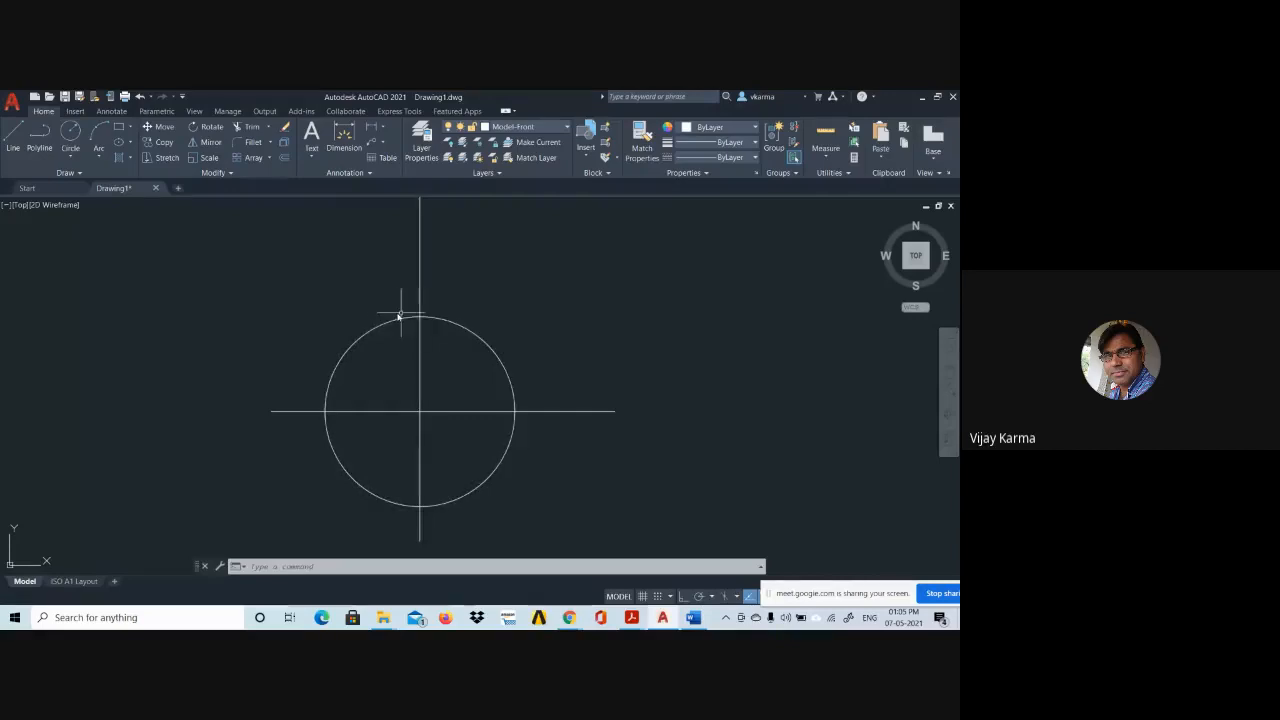
{"action": "key", "text": "alt+Tab"}
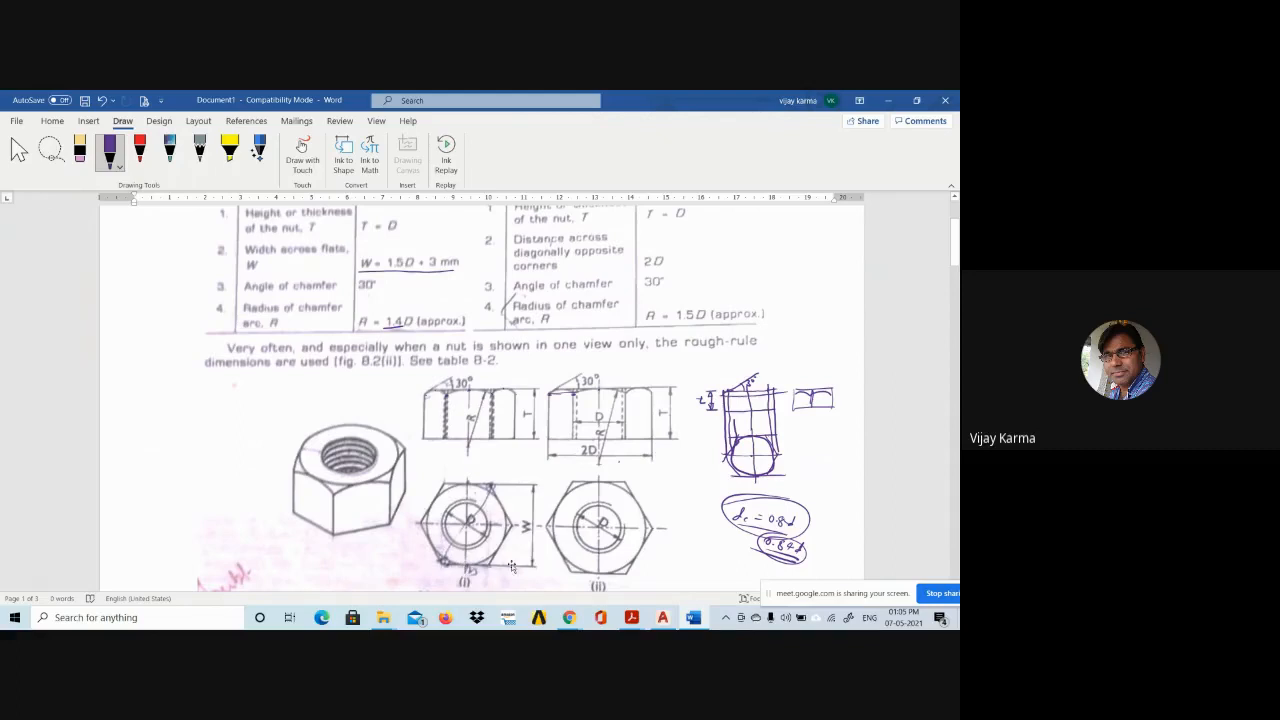
{"action": "key", "text": "alt+Tab"}
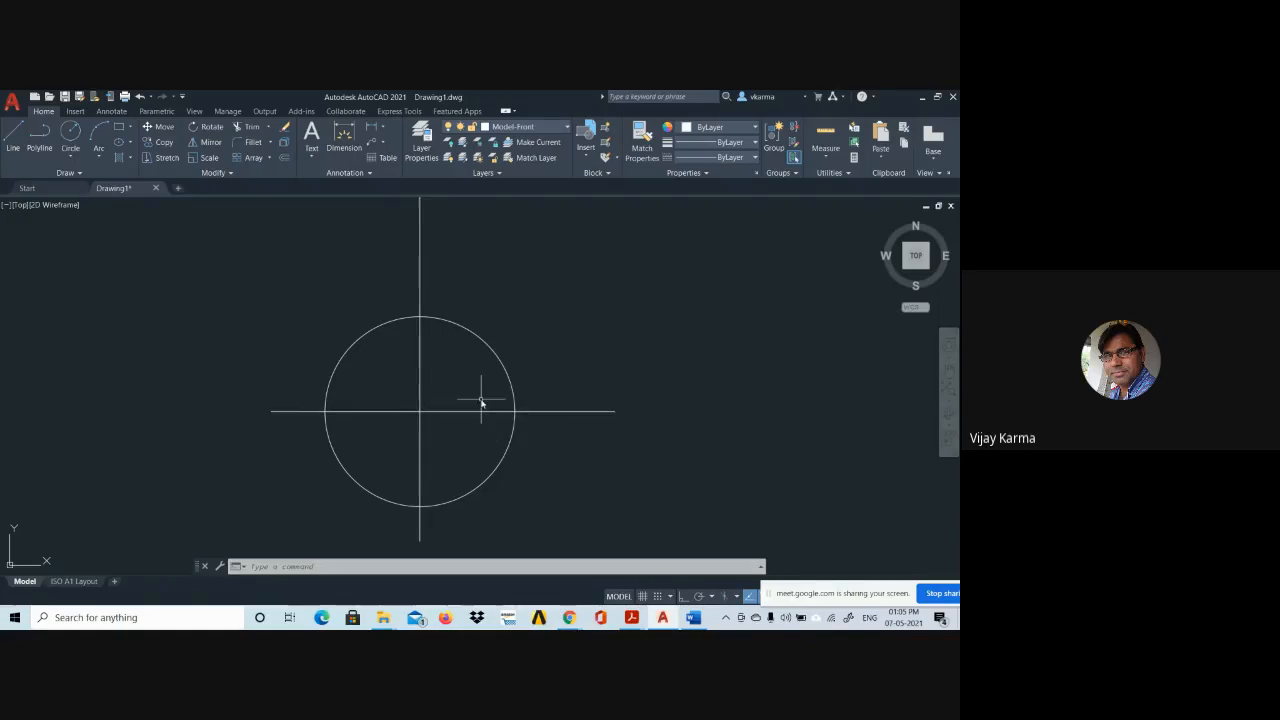
{"action": "type", "text": "O"}
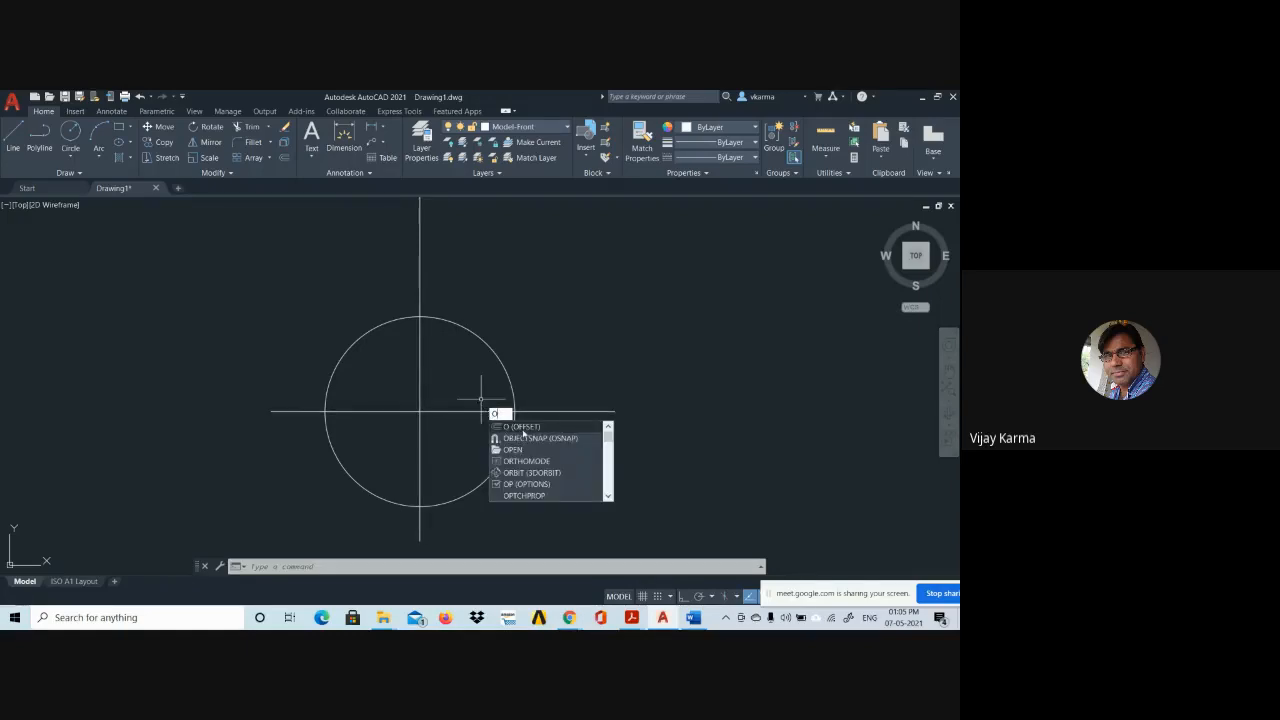
{"action": "key", "text": "Return"}
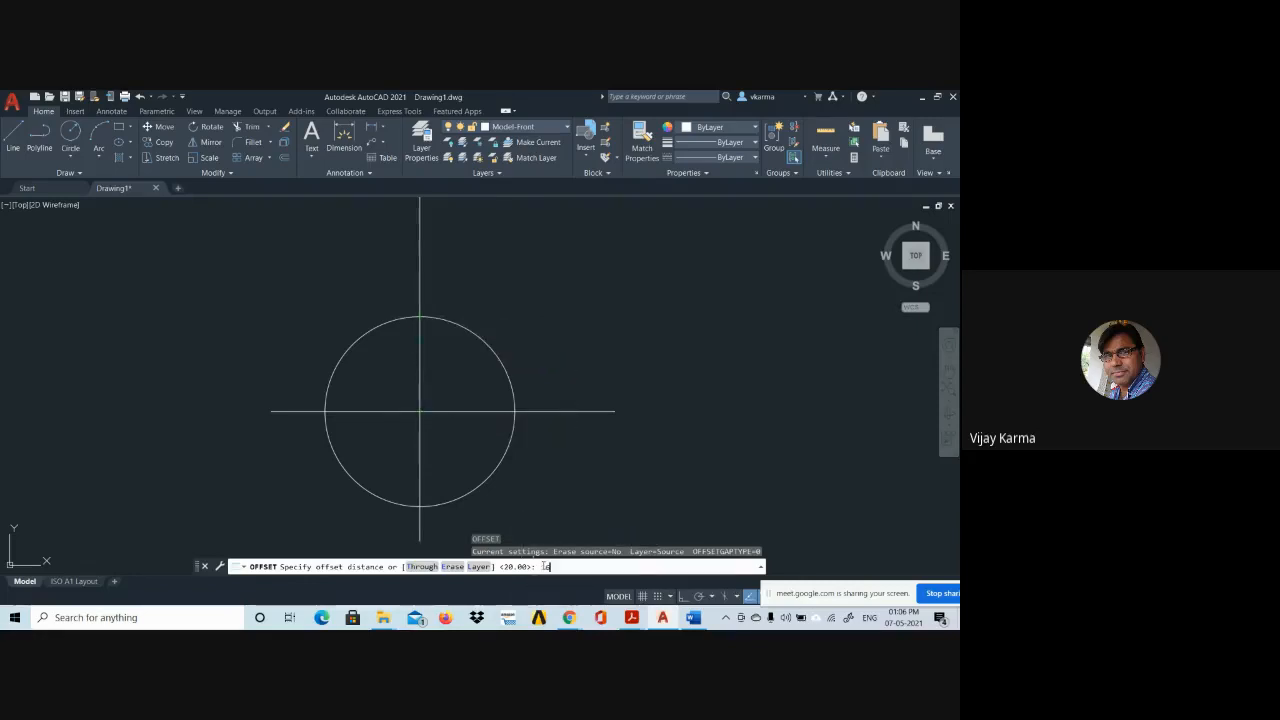
{"action": "key", "text": "Return"}
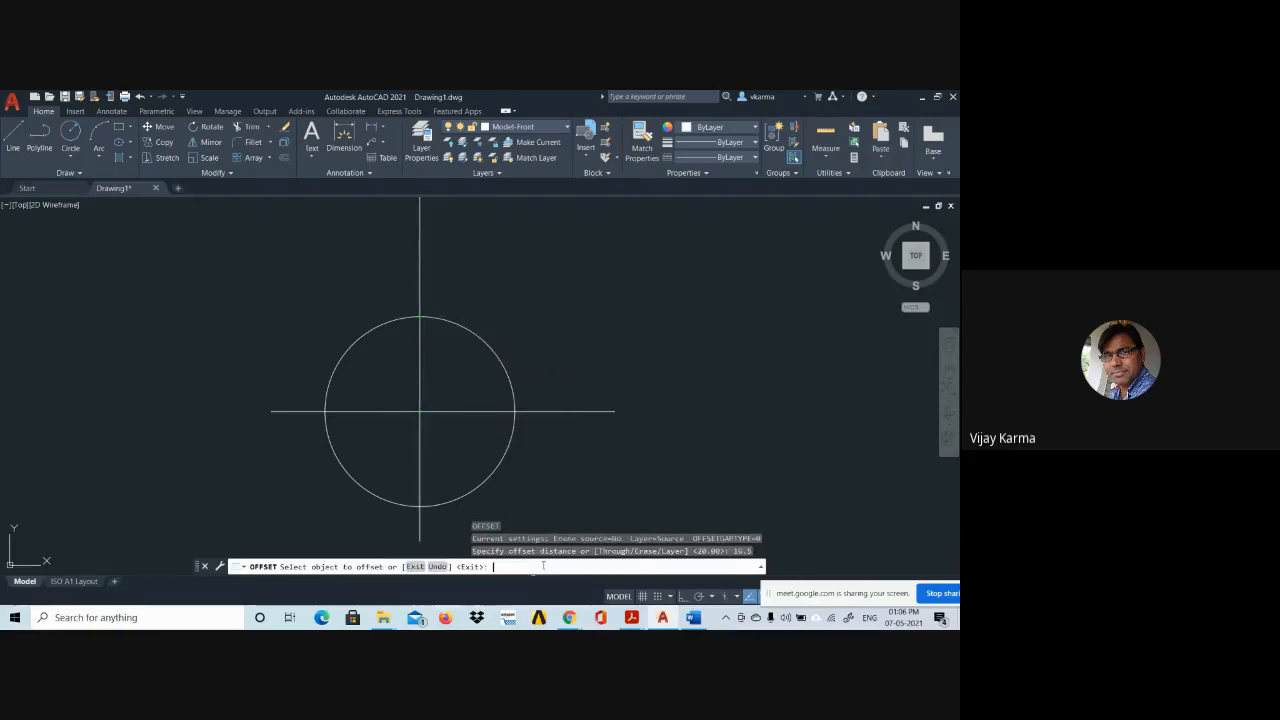
{"action": "left_click", "coordinate": [450, 411]}
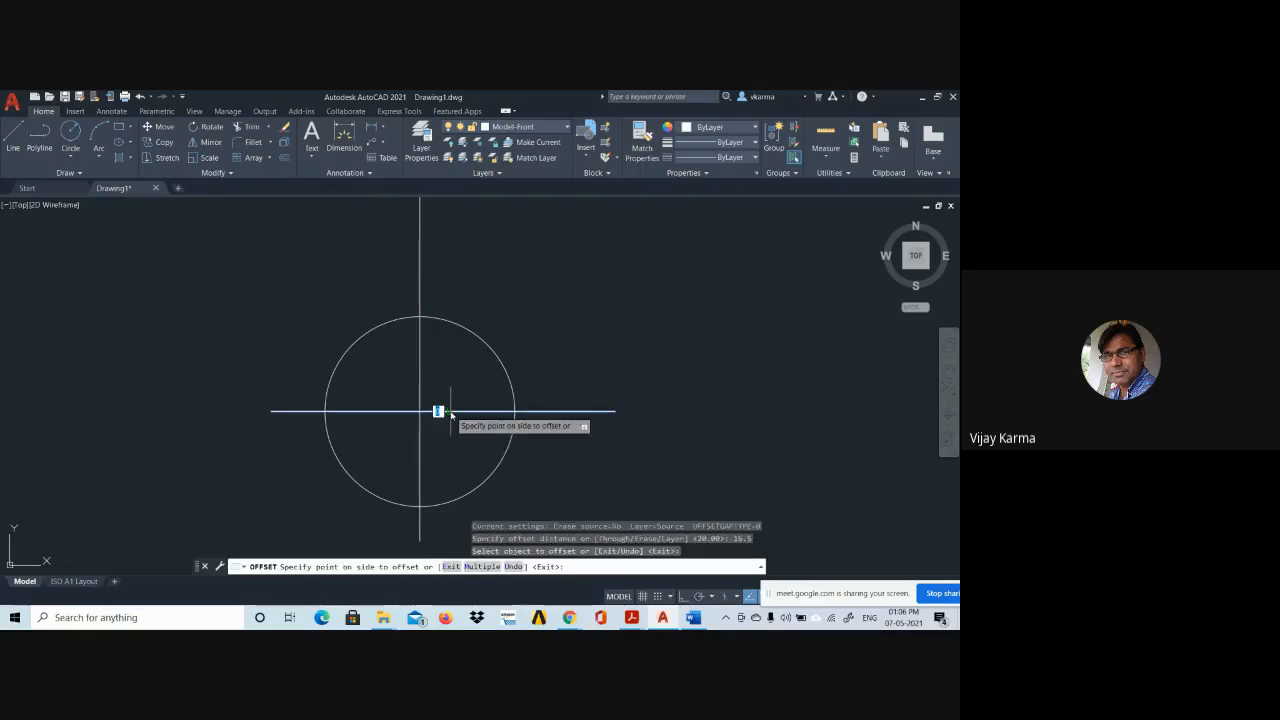
{"action": "left_click", "coordinate": [462, 281]}
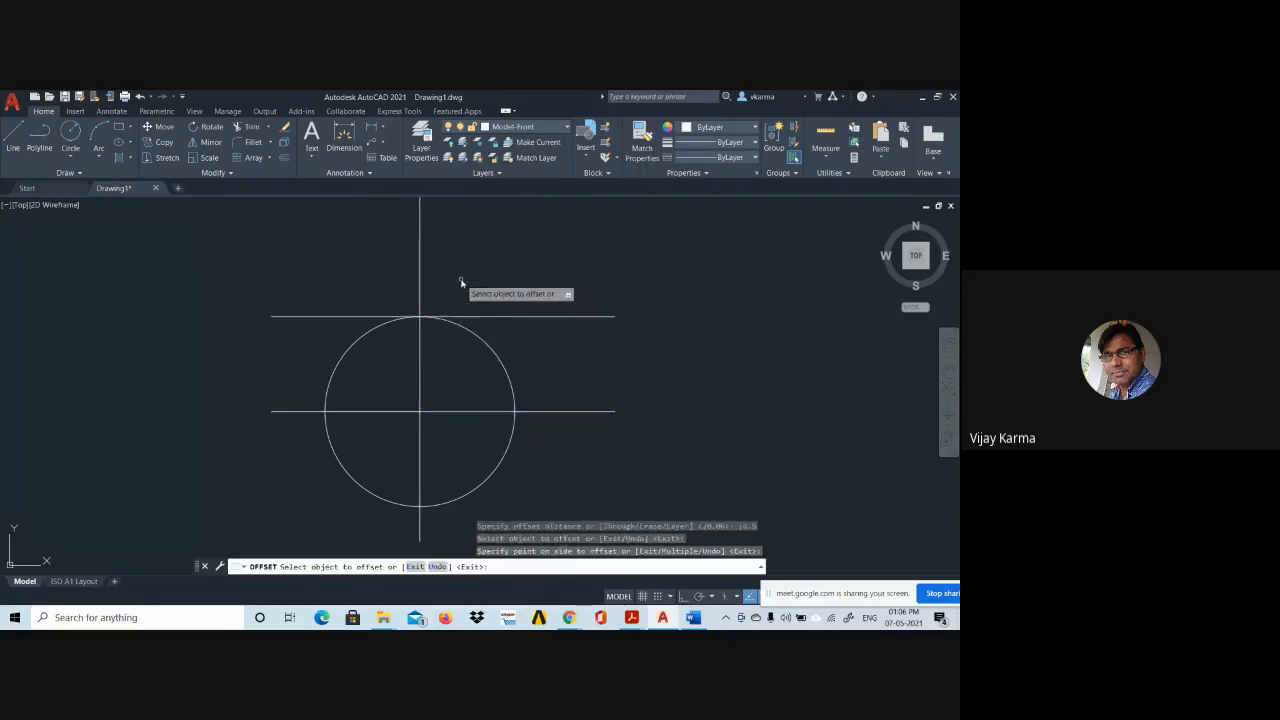
{"action": "left_click", "coordinate": [472, 412]}
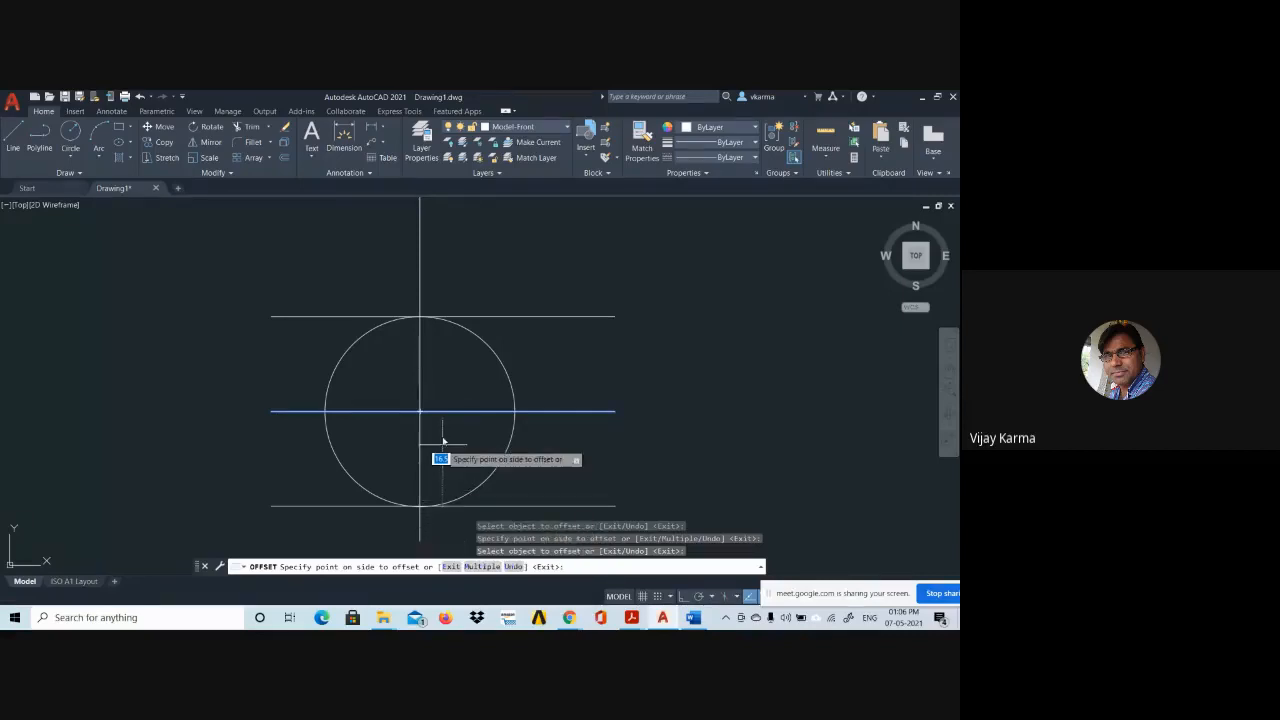
{"action": "left_click", "coordinate": [445, 527]}
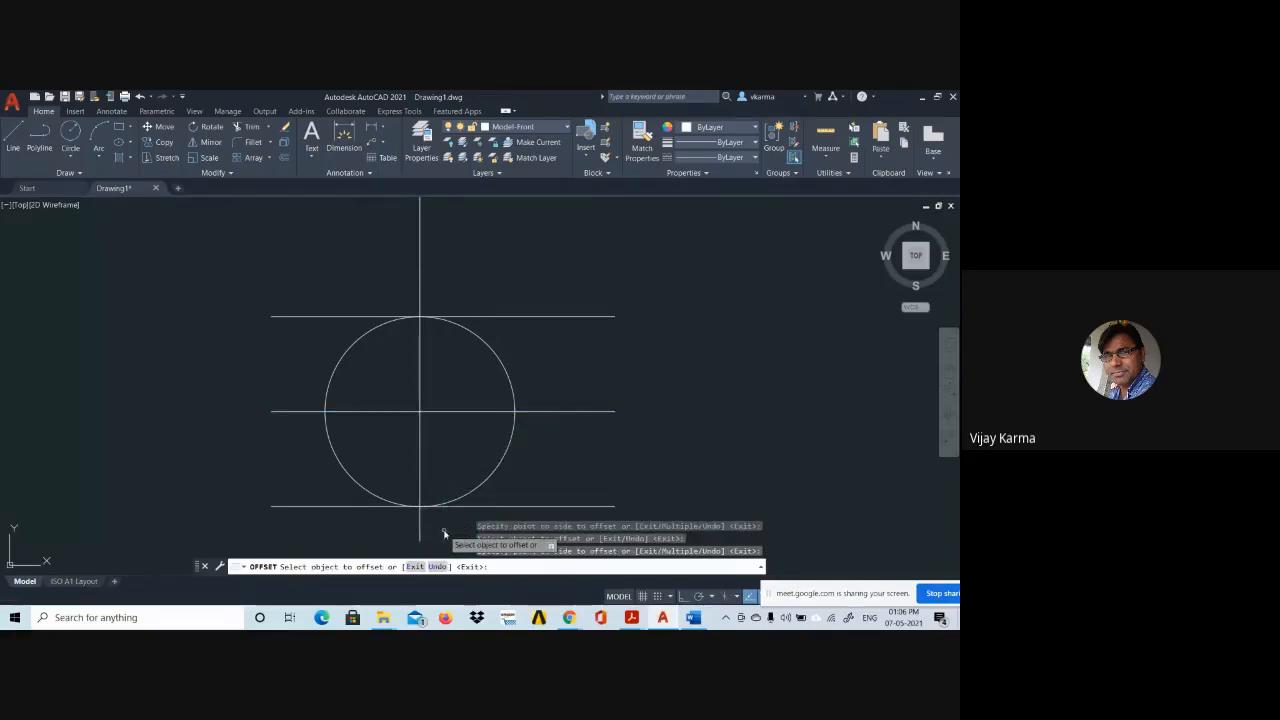
{"action": "key", "text": "Return"}
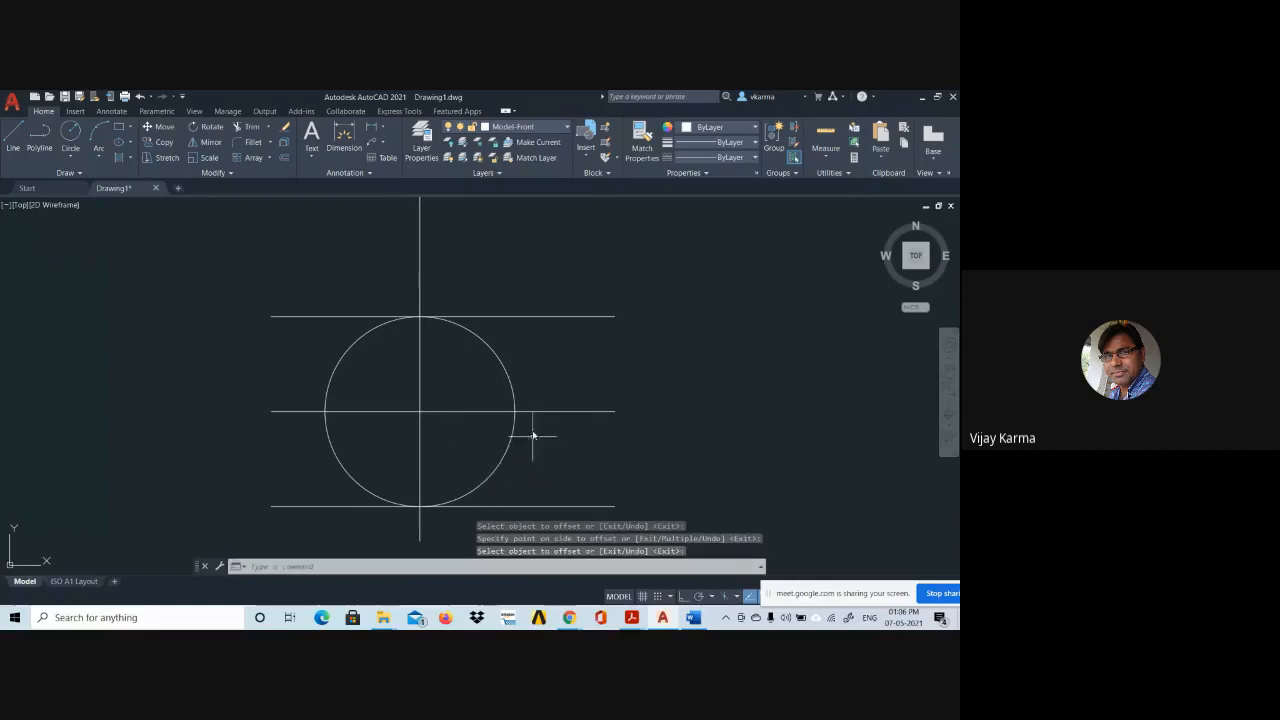
Check the nut's top view in the Word document, and draw an AutoCAD line about 23 long at 60° from the circle's centre.
{"action": "middle_click_drag", "start_coordinate": [423, 374], "coordinate": [429, 354]}
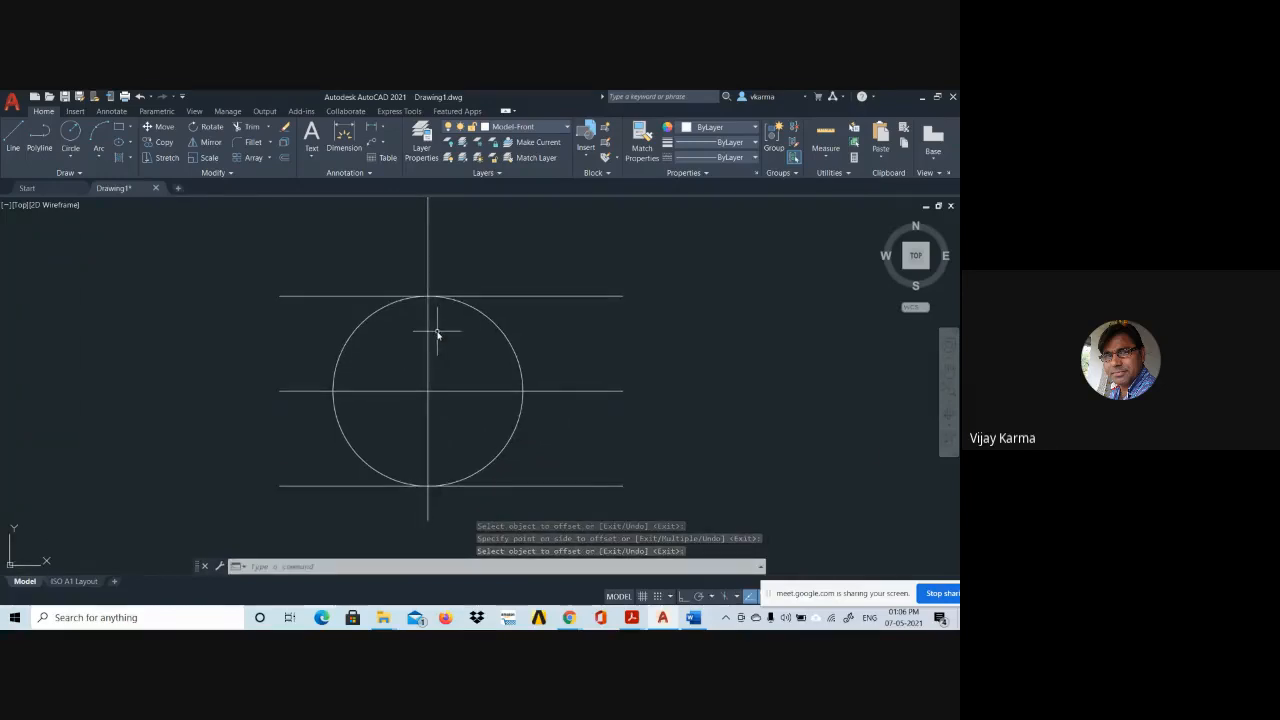
{"action": "key", "text": "alt+Tab"}
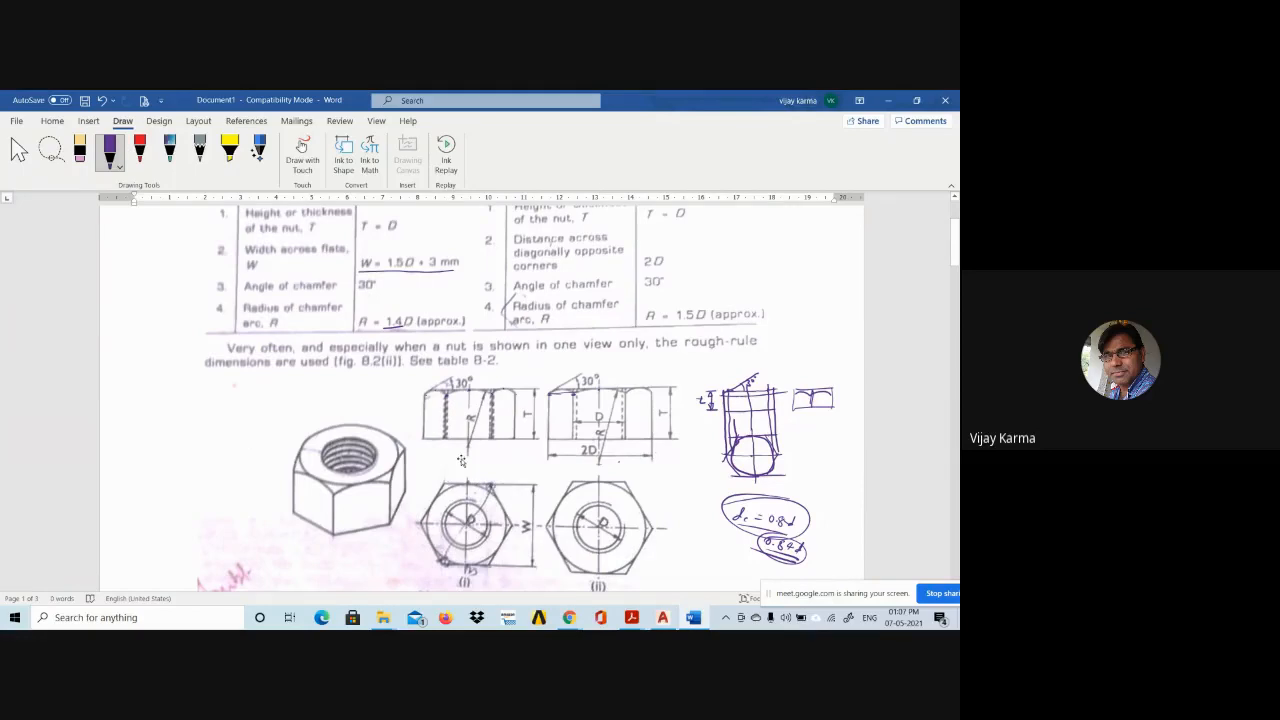
{"action": "key", "text": "alt+Tab"}
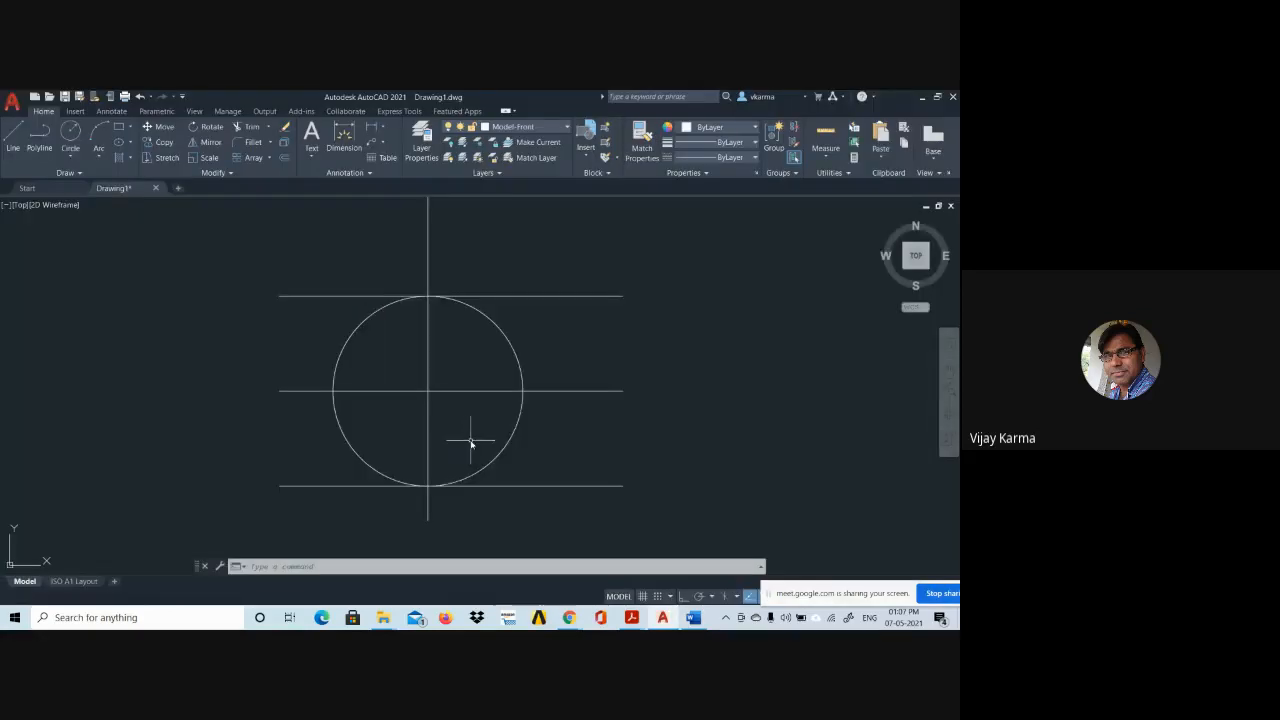
{"action": "key", "text": "Return"}
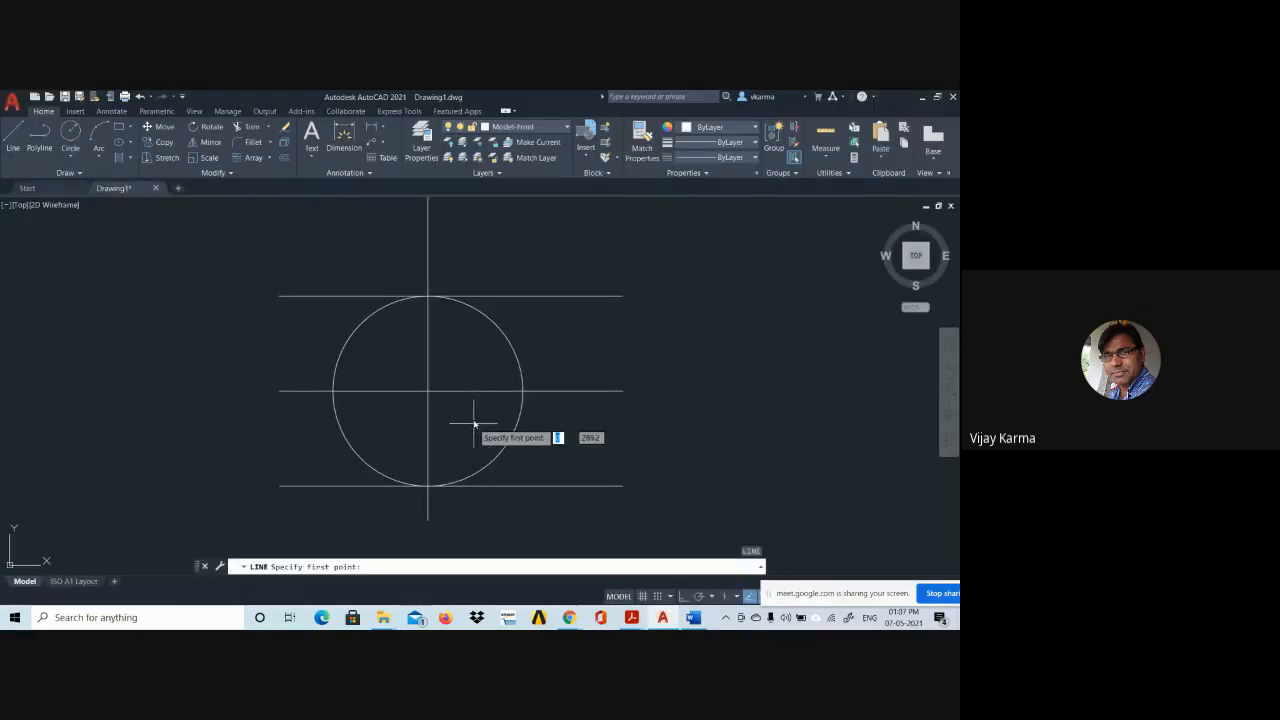
{"action": "left_click", "coordinate": [428, 392]}
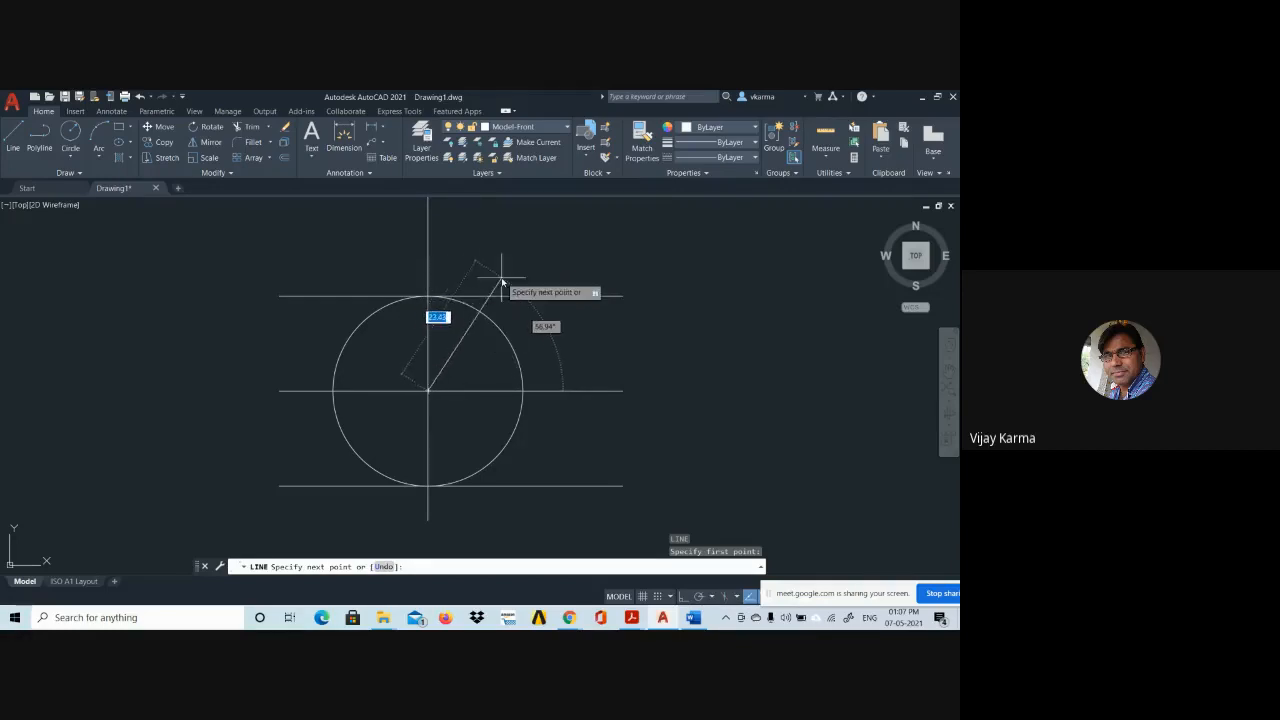
{"action": "type", "text": "2"}
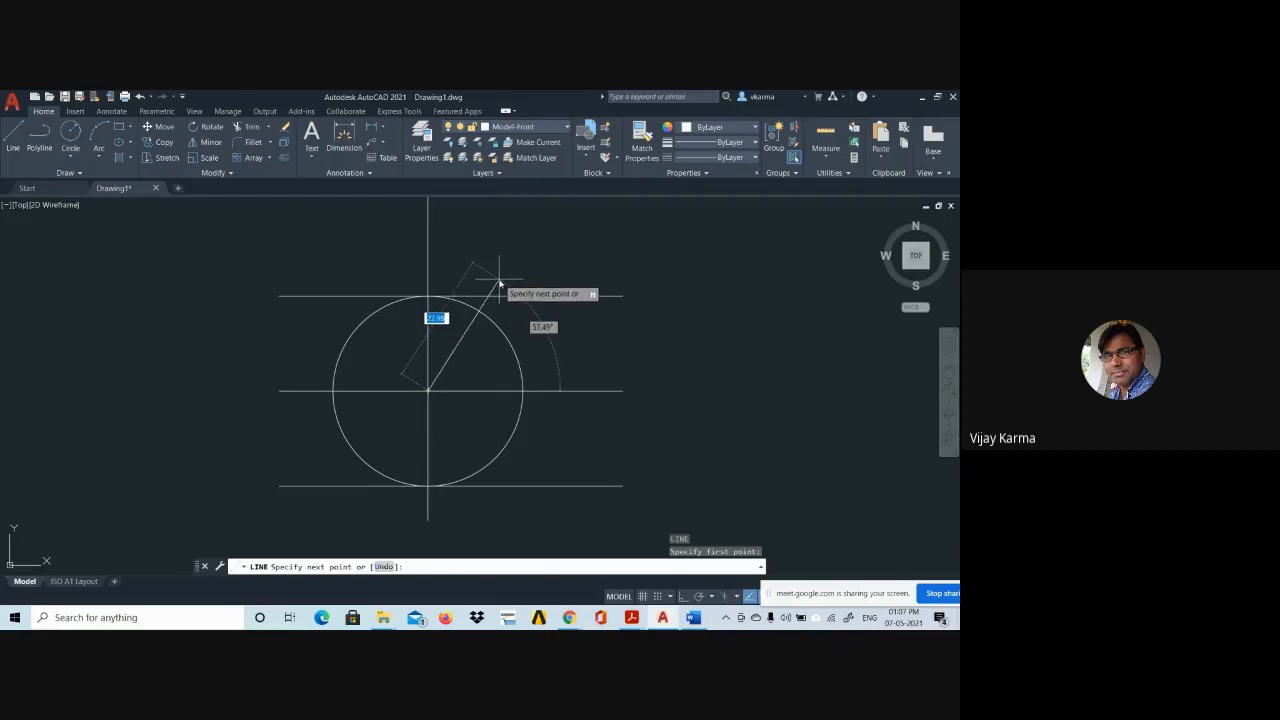
{"action": "key", "text": "BackSpace"}
{"action": "key", "text": "Tab"}
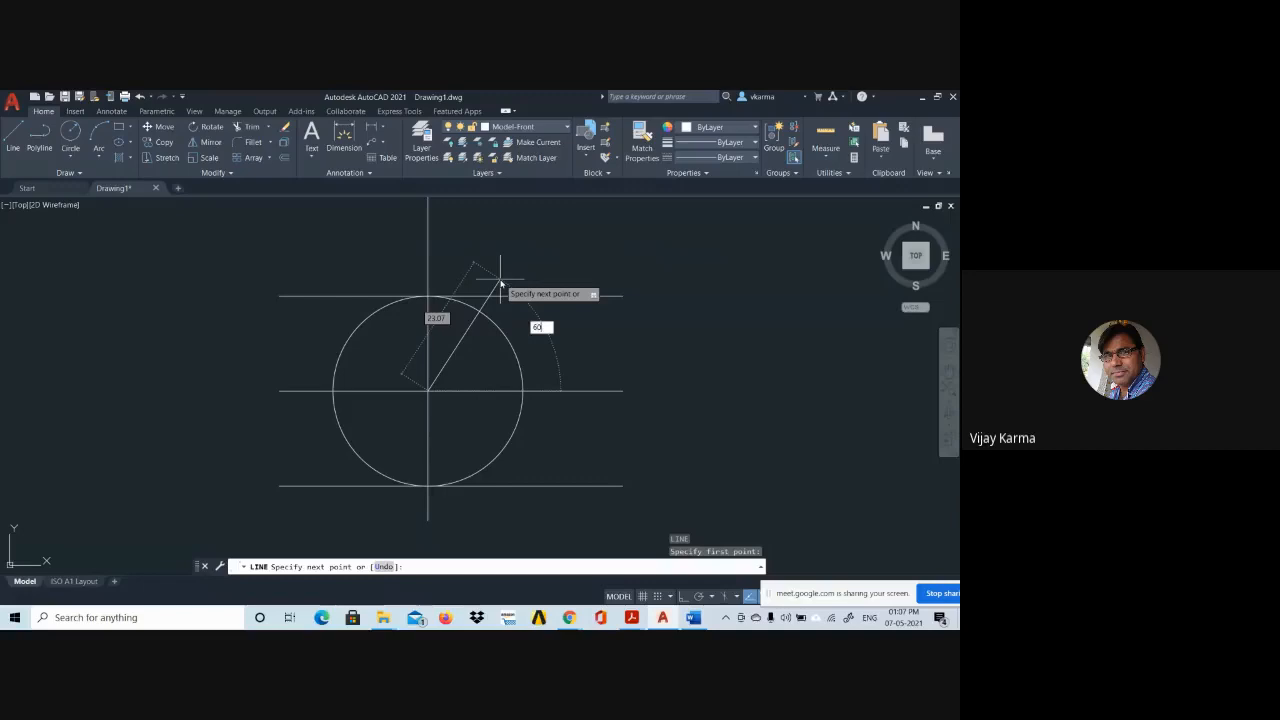
{"action": "key", "text": "Return"}
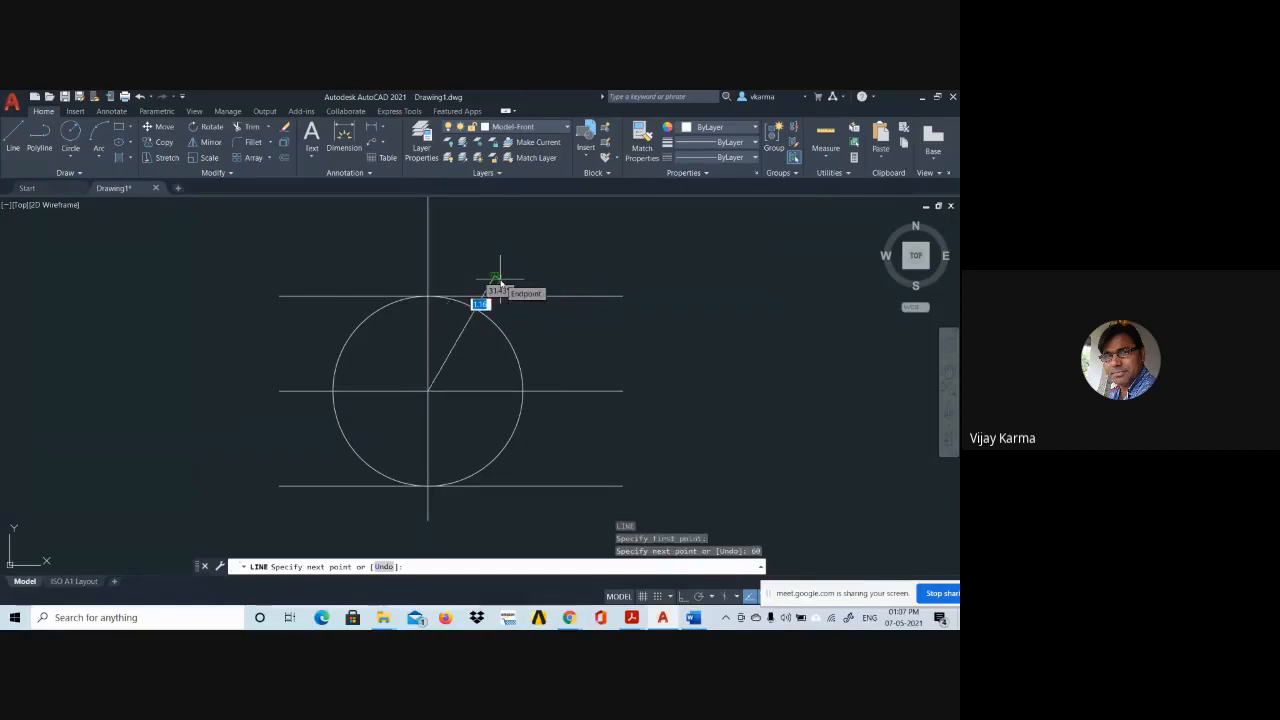
{"action": "key", "text": "Return"}
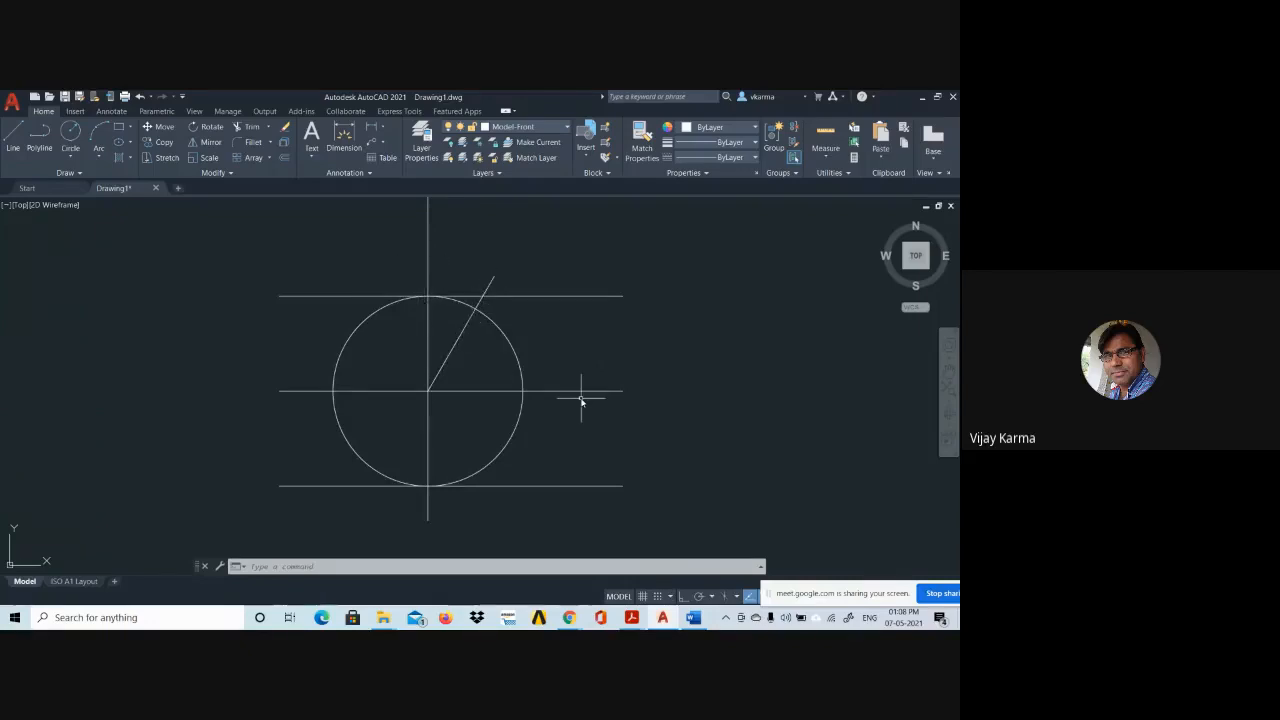
Mirror the 60° line about the vertical centre line, keeping the source line.
{"action": "type", "text": "mirror"}
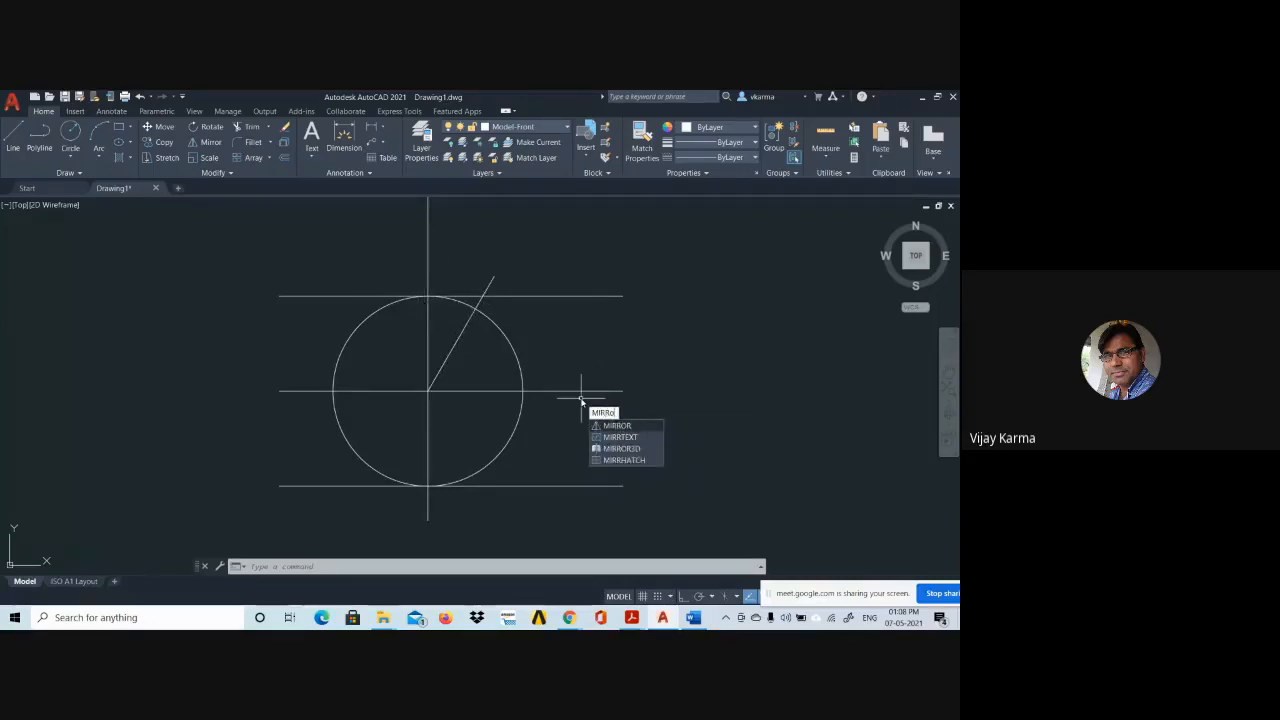
{"action": "left_click", "coordinate": [628, 427]}
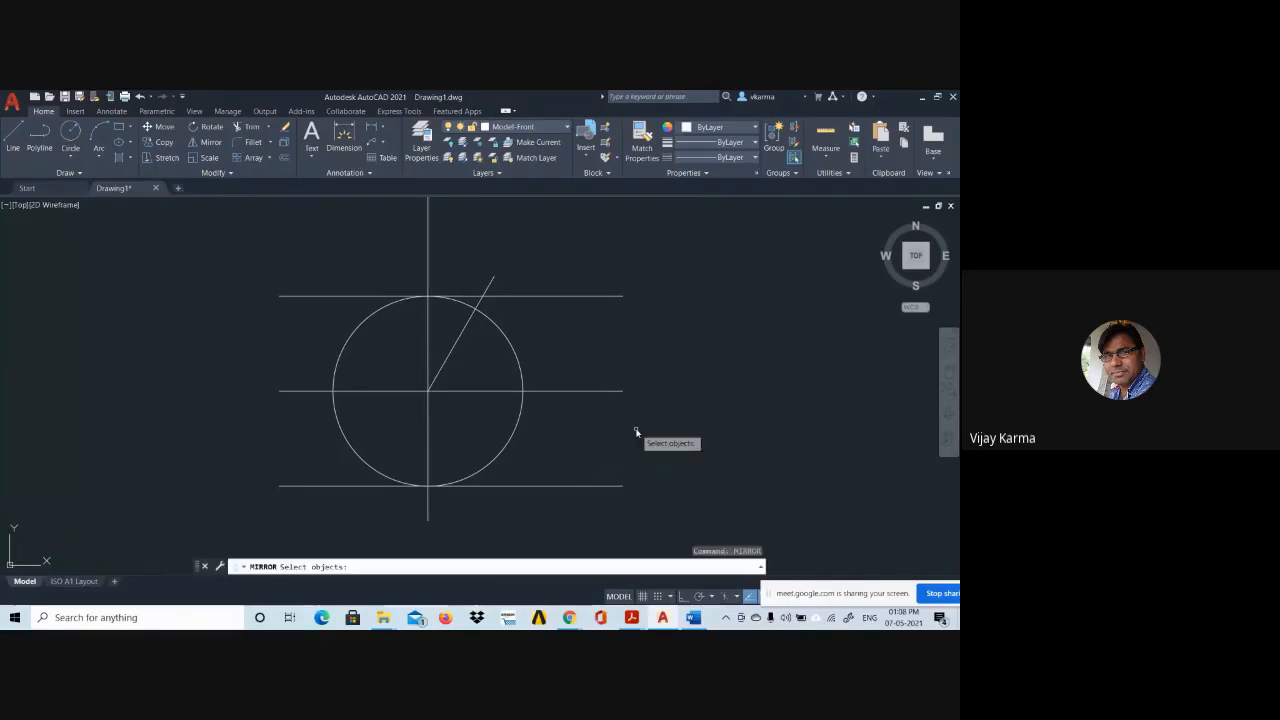
{"action": "left_click", "coordinate": [449, 356]}
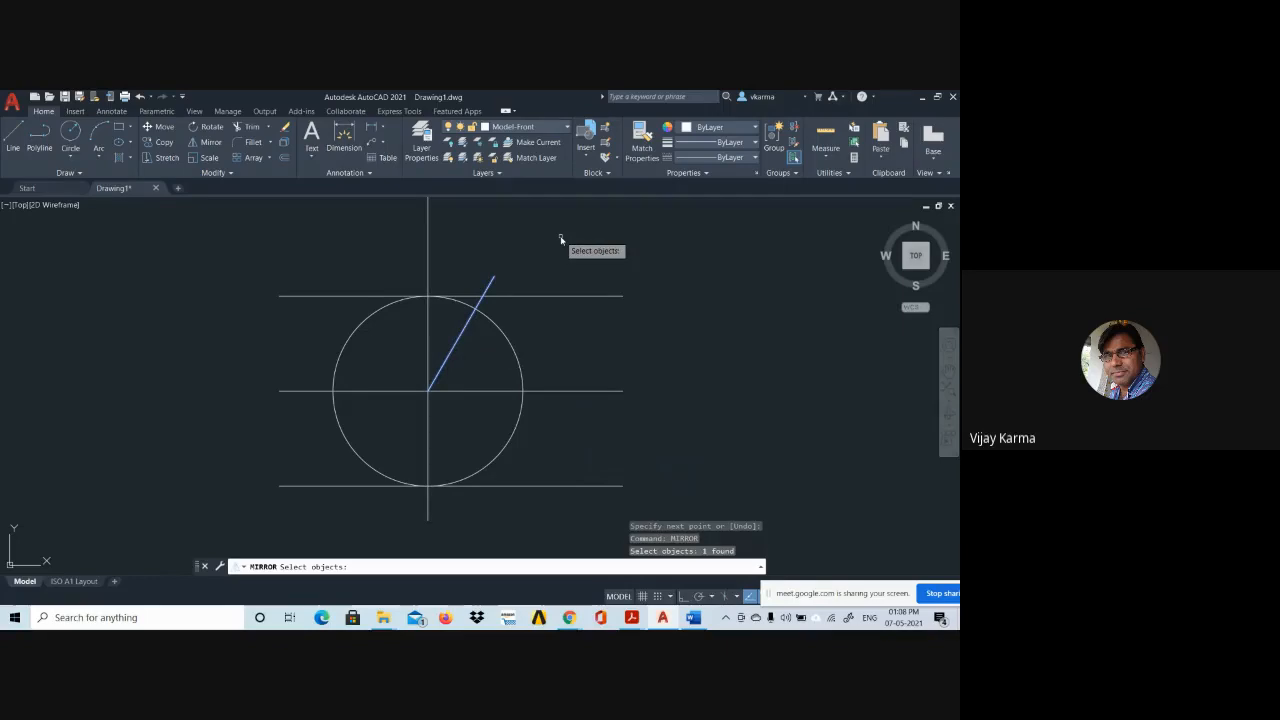
{"action": "key", "text": "Return"}
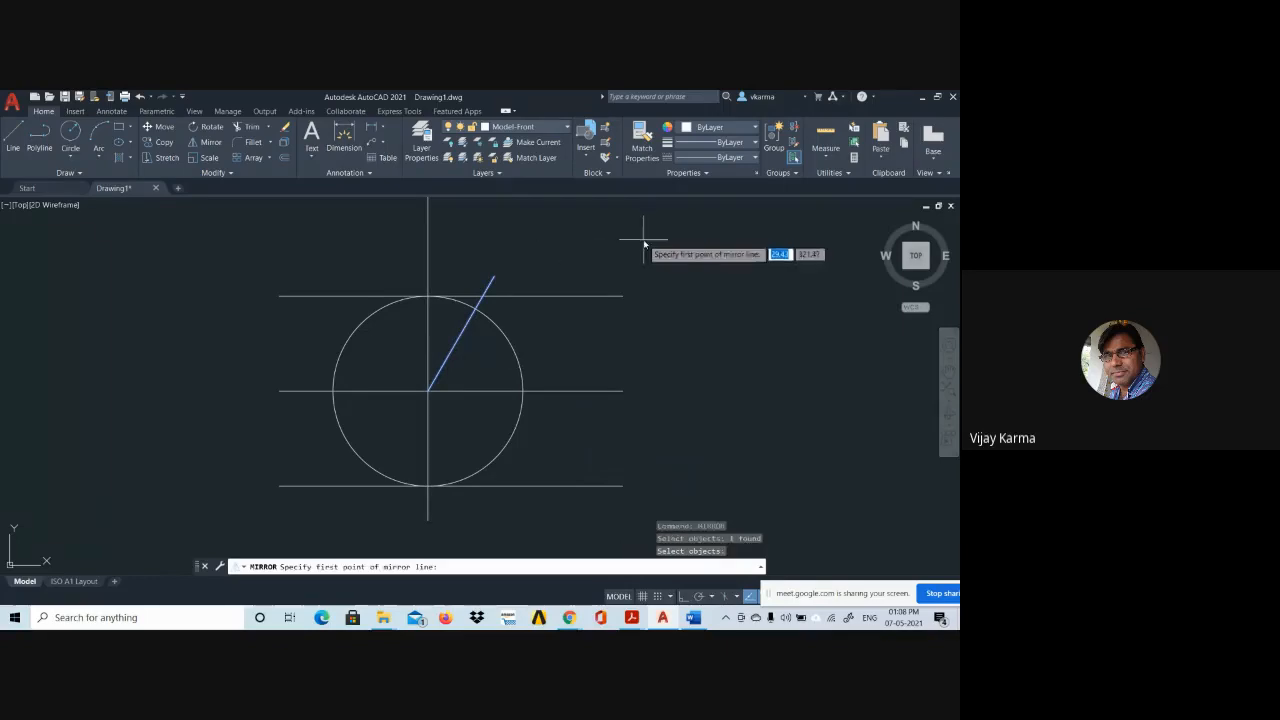
{"action": "left_click", "coordinate": [427, 249]}
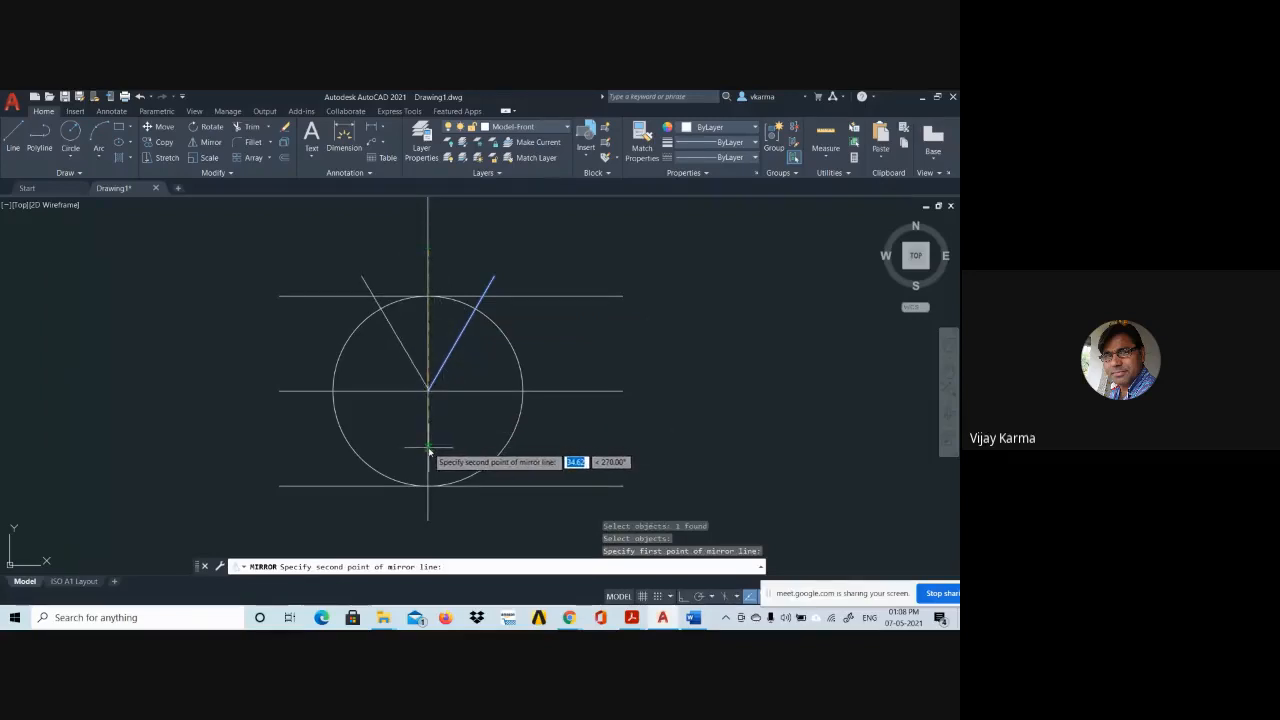
{"action": "left_click", "coordinate": [428, 452]}
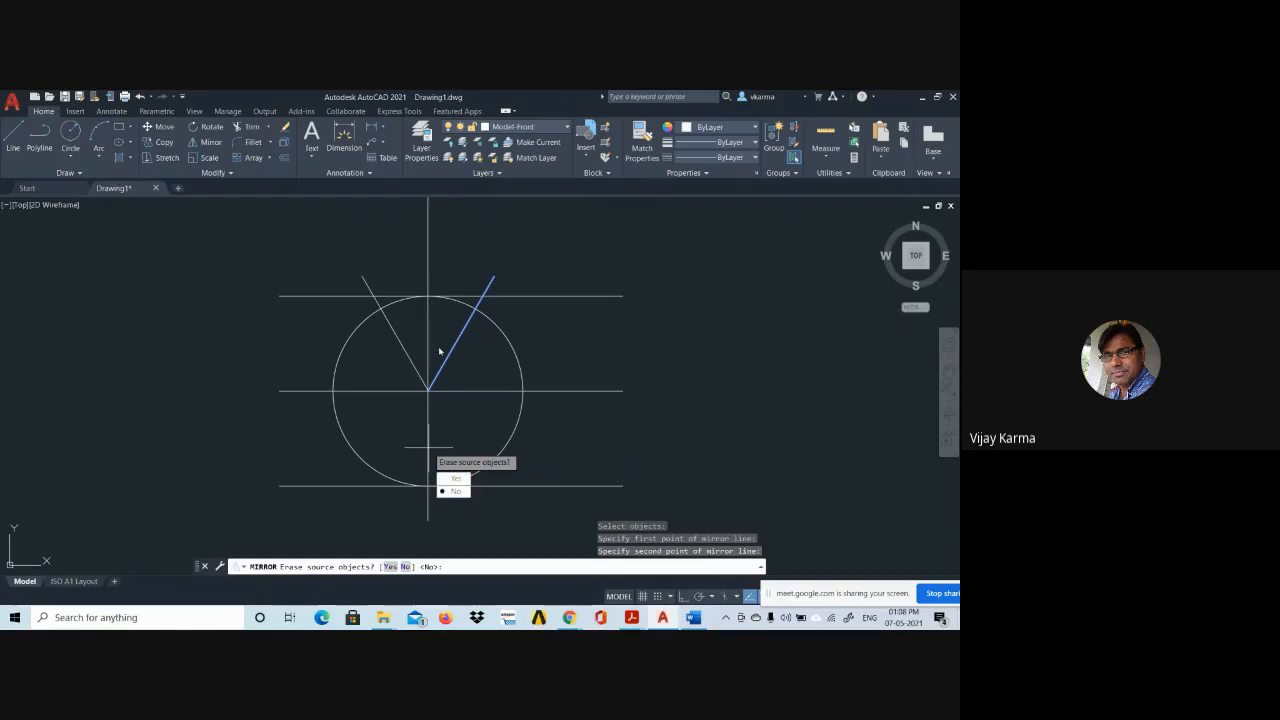
{"action": "left_click", "coordinate": [454, 491]}
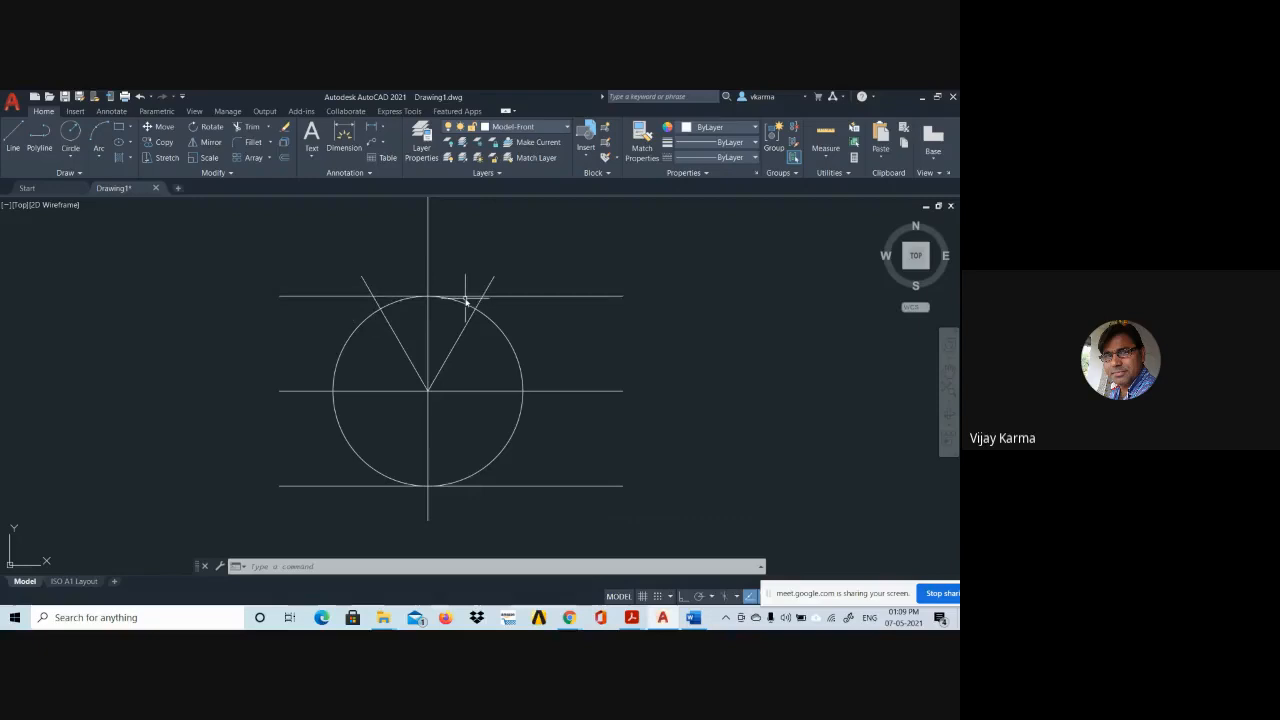
{"action": "scroll", "coordinate": [444, 328], "scroll_direction": "up", "scroll_amount": 4}
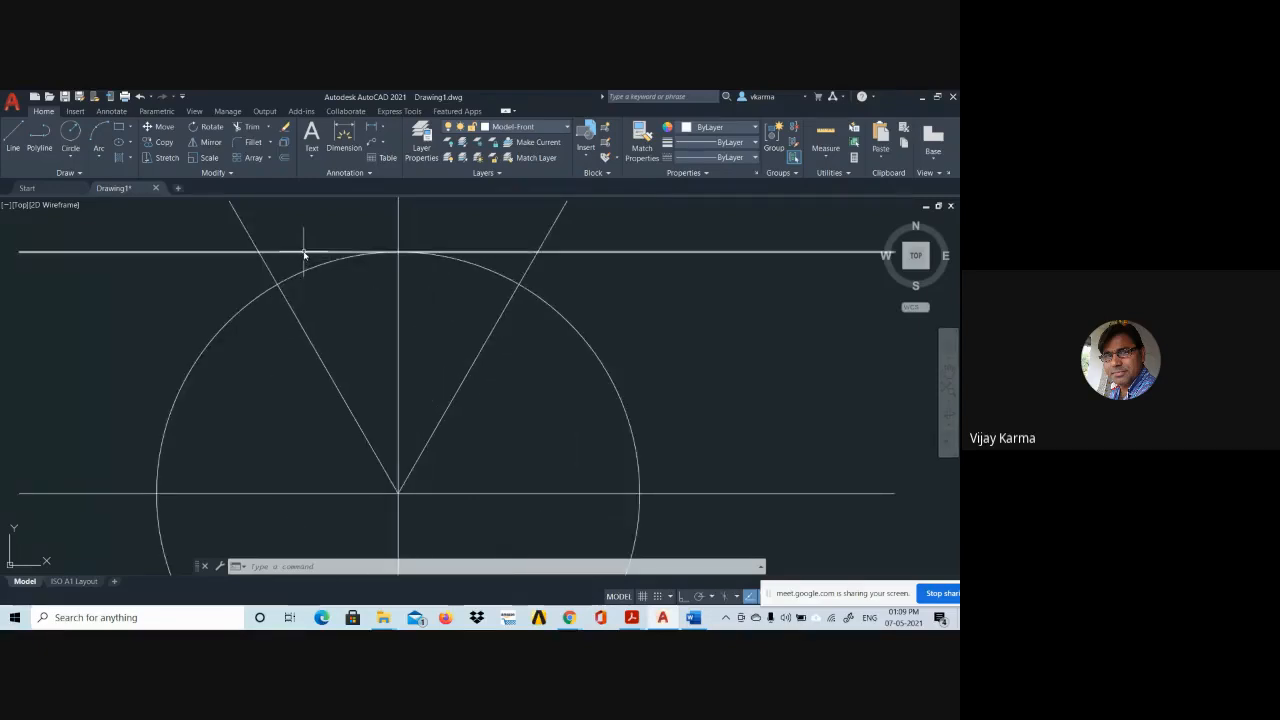
{"action": "scroll", "coordinate": [323, 337], "scroll_direction": "down", "scroll_amount": 4}
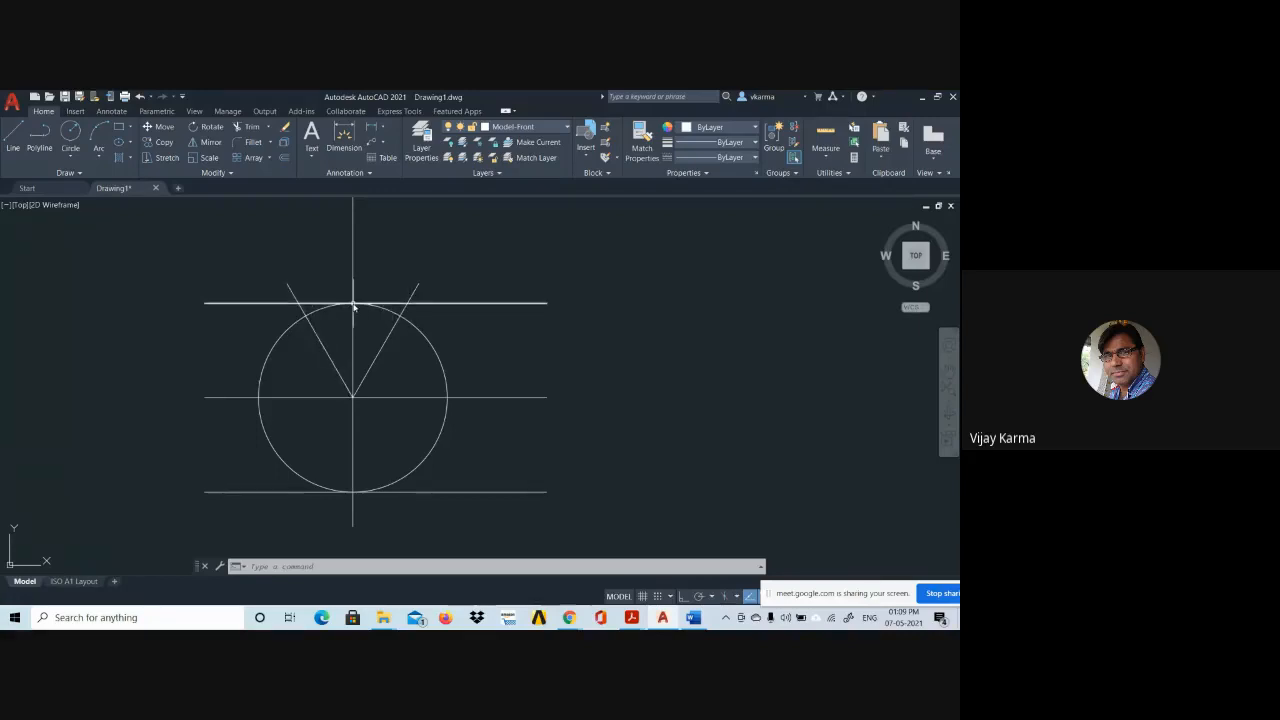
{"action": "scroll", "coordinate": [353, 306], "scroll_direction": "up", "scroll_amount": 5}
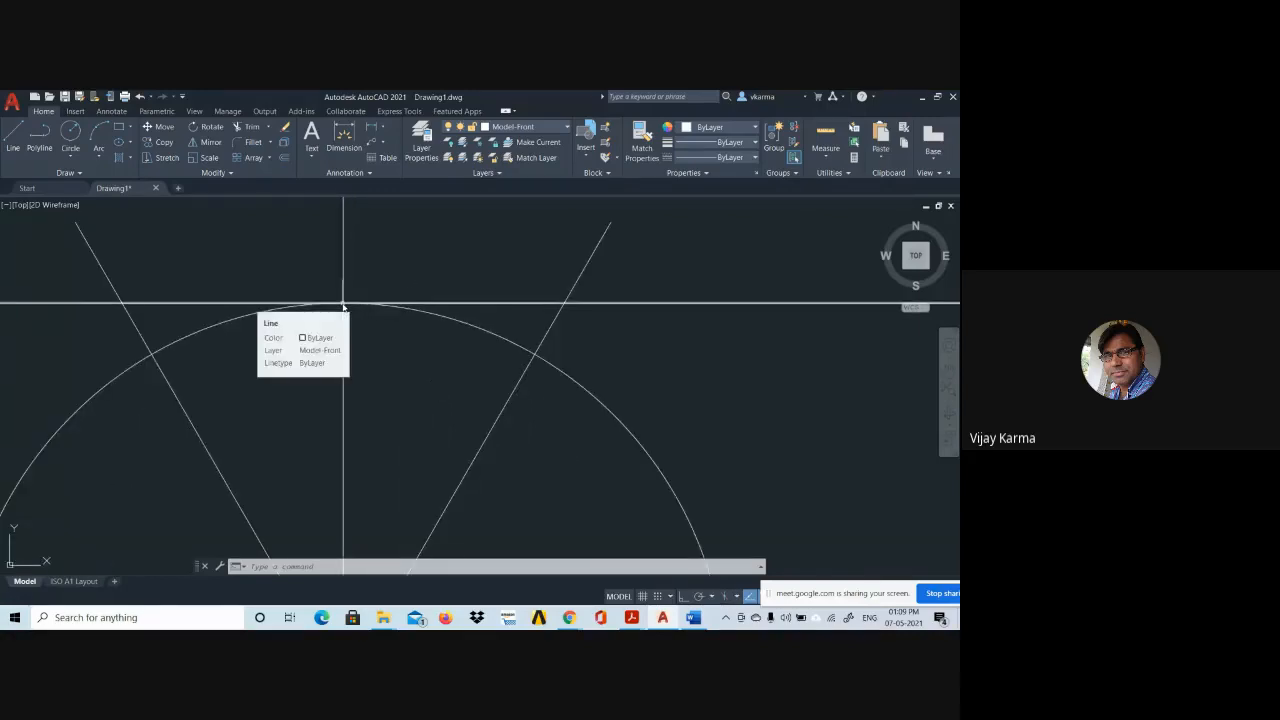
{"action": "scroll", "coordinate": [343, 306], "scroll_direction": "down", "scroll_amount": 7}
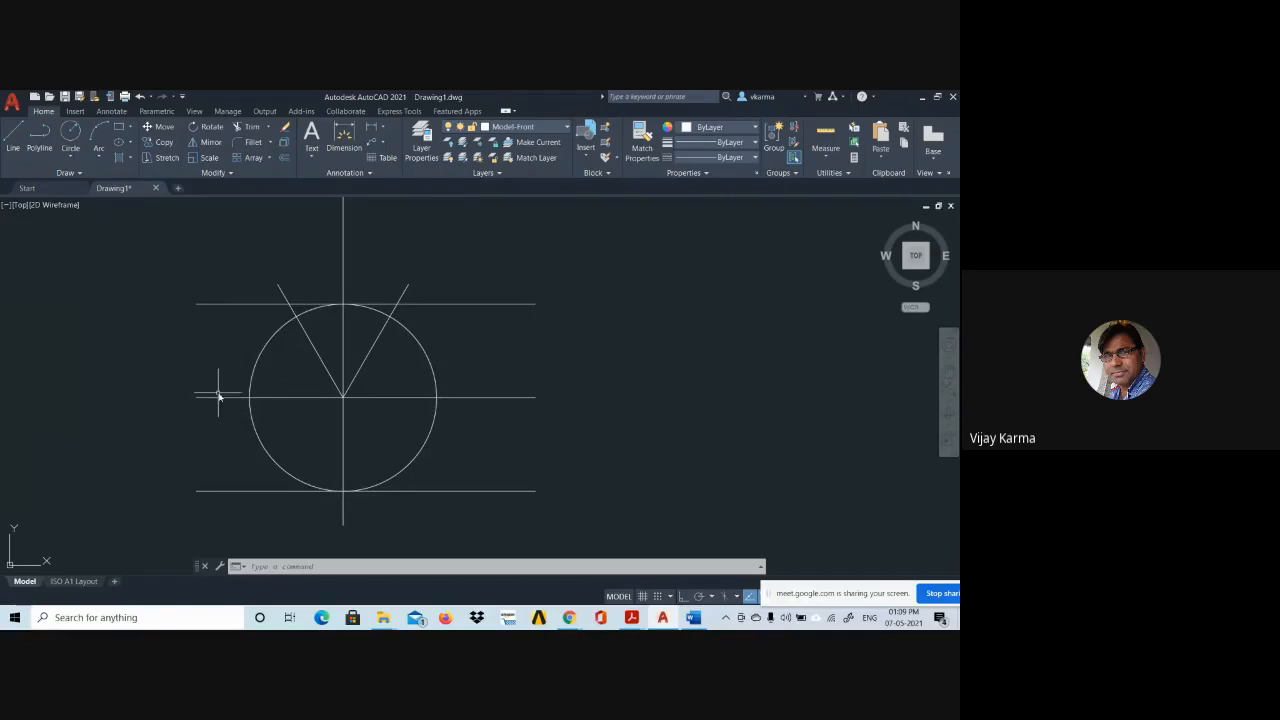
Draw a line about 22 long at 150° from the circle's centre, extending past the circle.
{"action": "key", "text": "Return"}
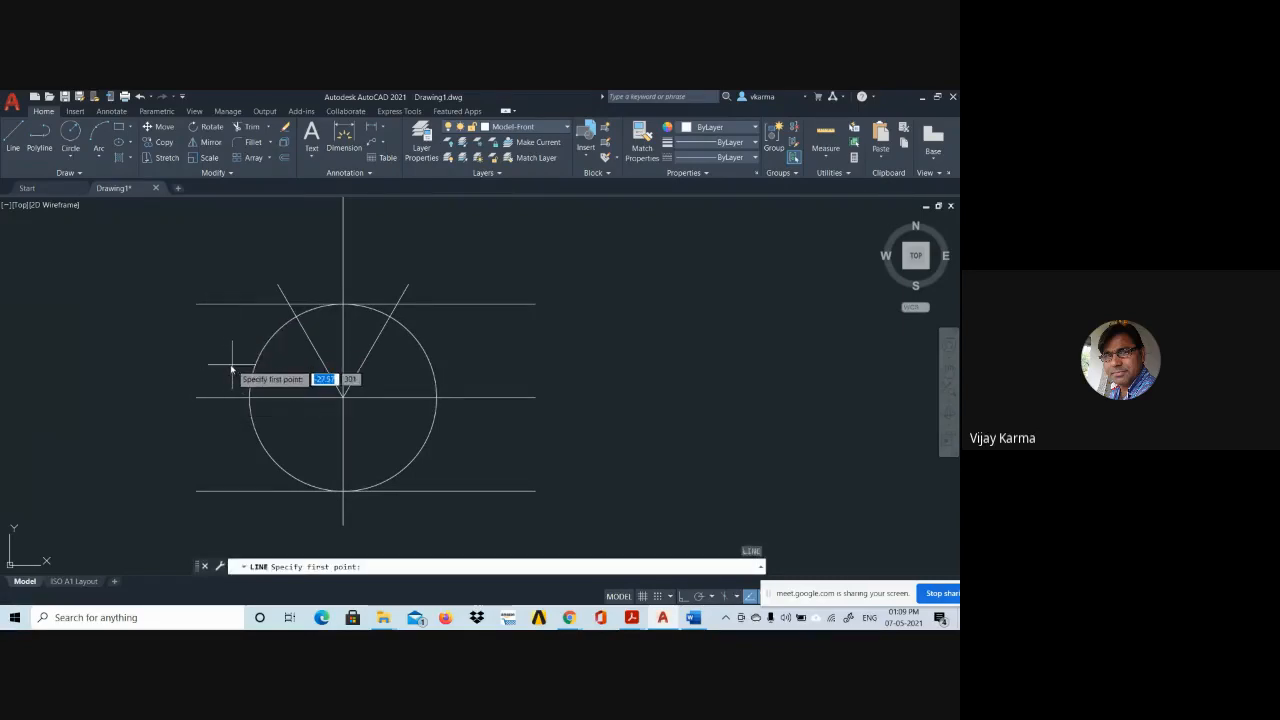
{"action": "left_click", "coordinate": [343, 398]}
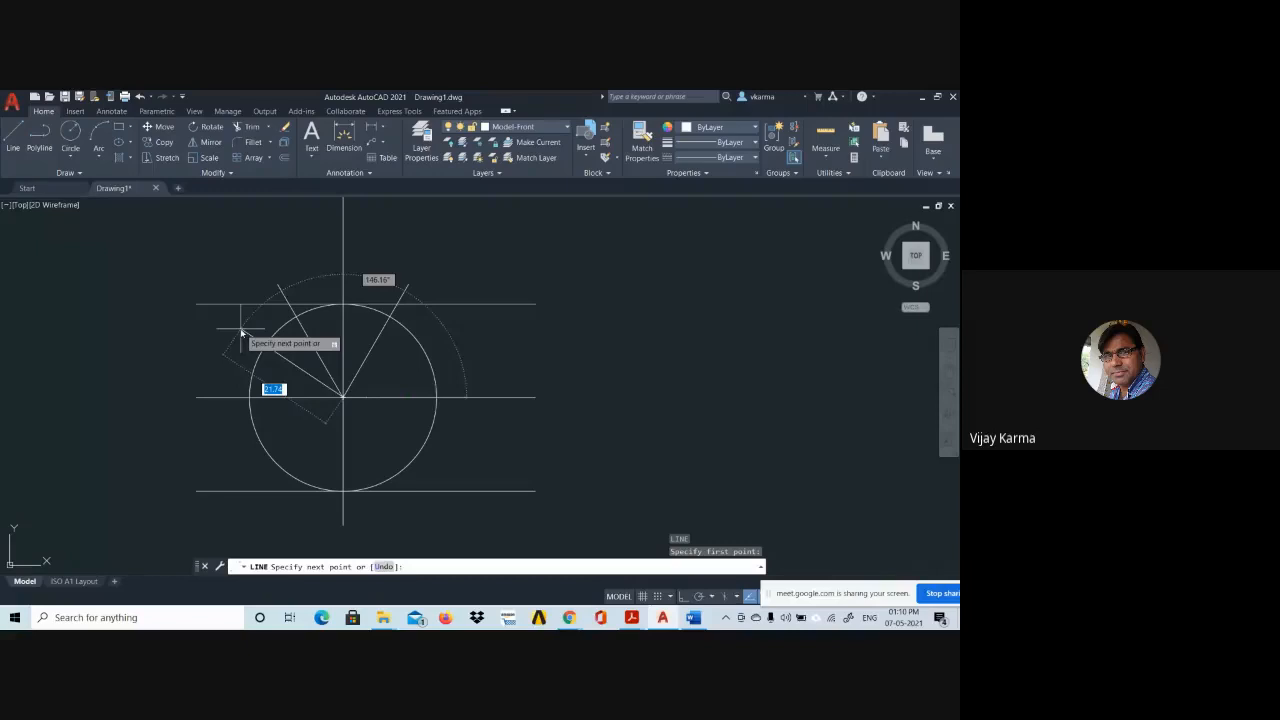
{"action": "key", "text": "Tab"}
{"action": "key", "text": "Return"}
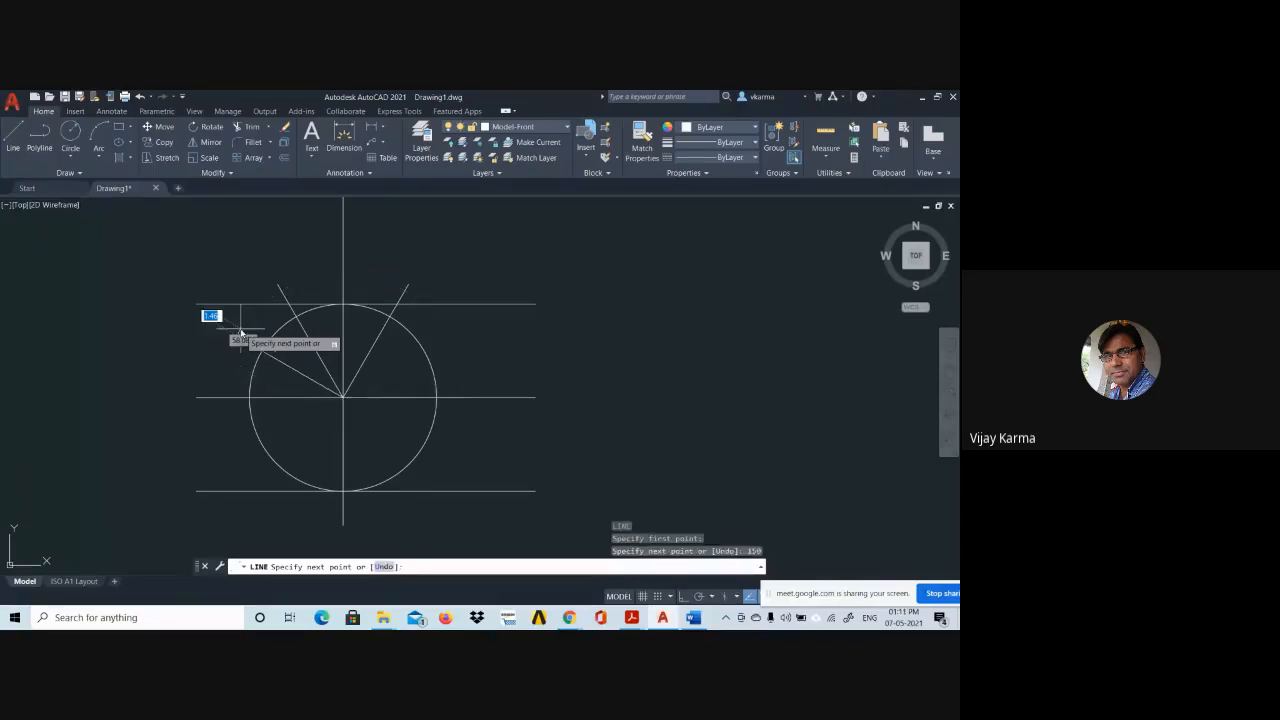
{"action": "key", "text": "Escape"}
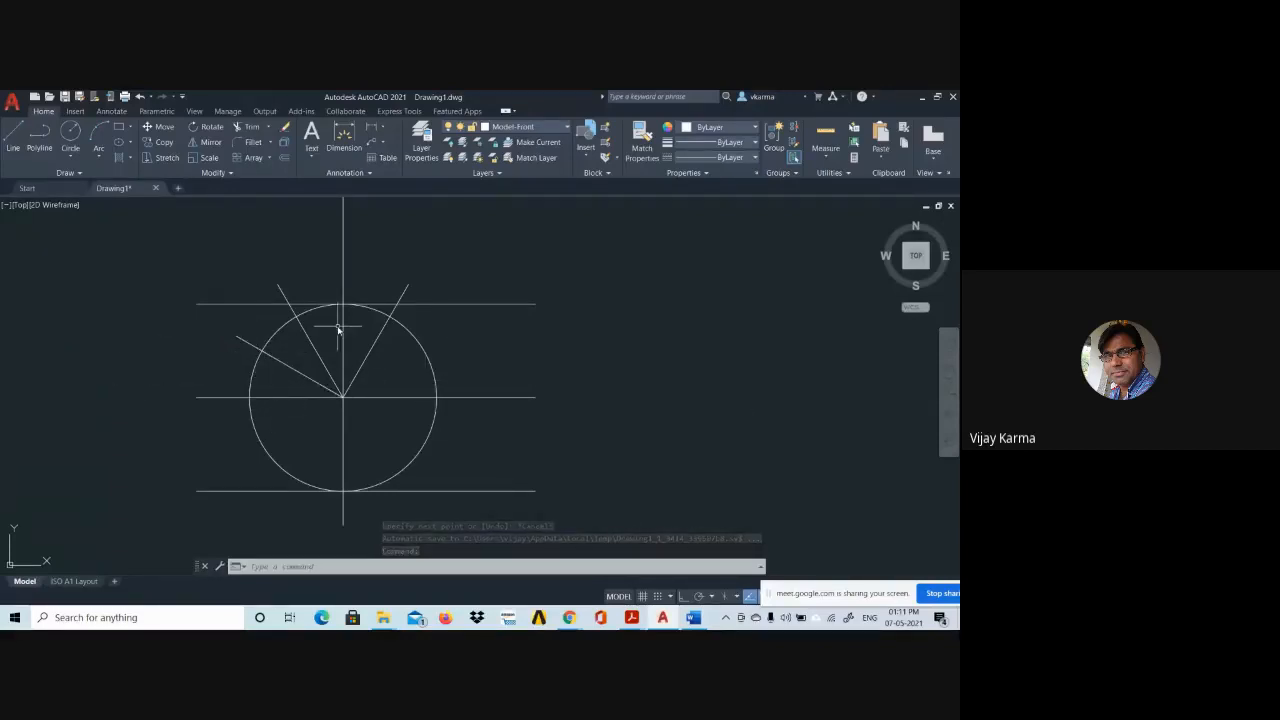
Draw a line from where the mirrored line meets the upper horizontal line to where the 150° line crosses the circle, about 9.5 long.
{"action": "key", "text": "l"}
{"action": "key", "text": "Return"}
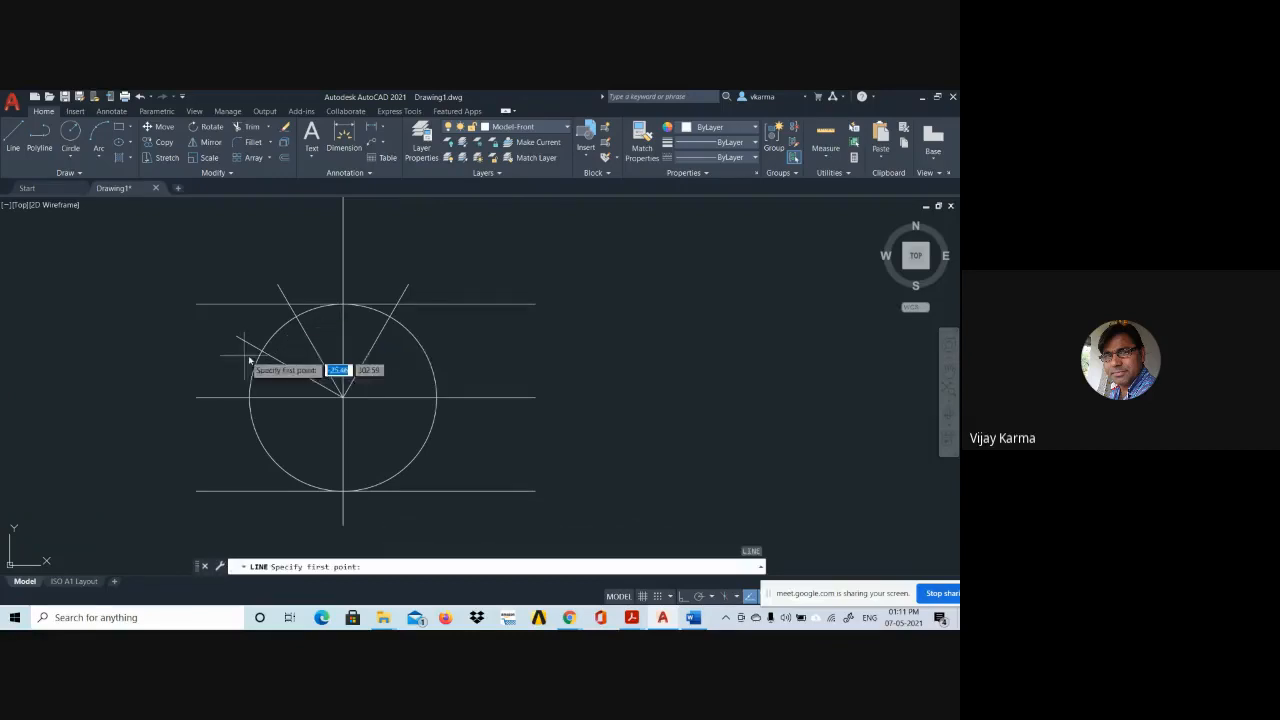
{"action": "scroll", "coordinate": [262, 345], "scroll_direction": "up", "scroll_amount": 4}
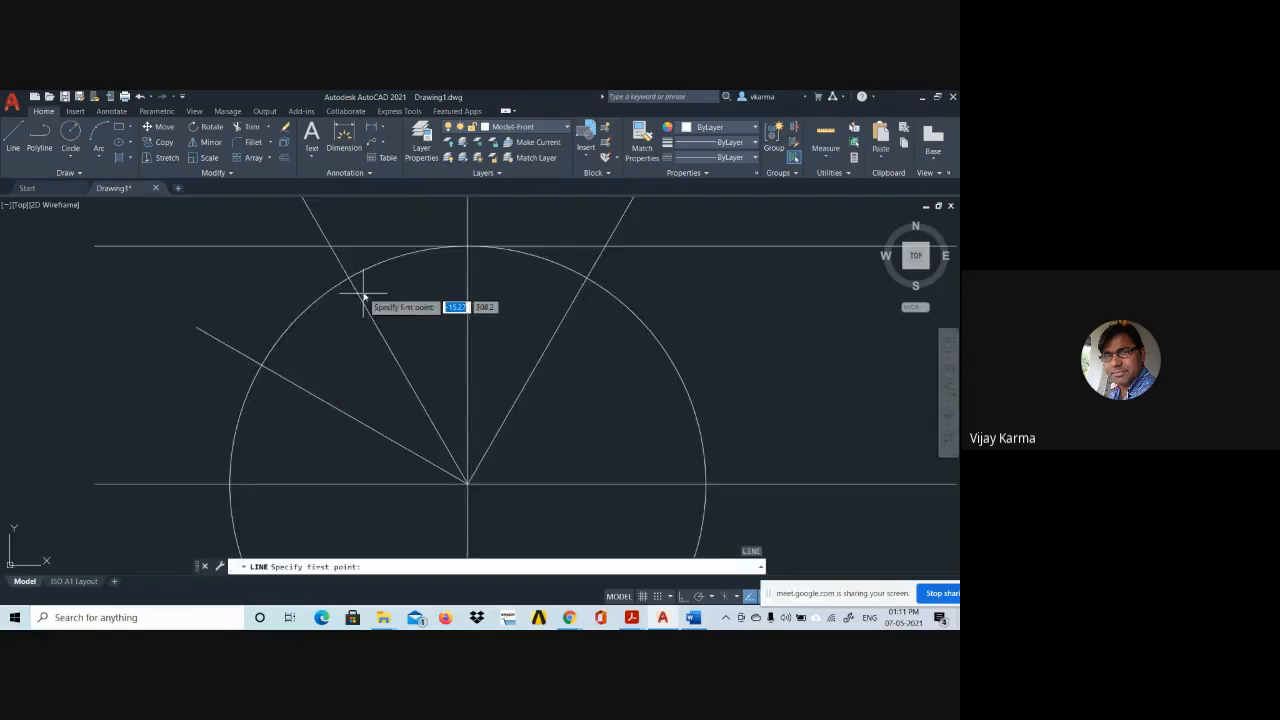
{"action": "left_click", "coordinate": [331, 247]}
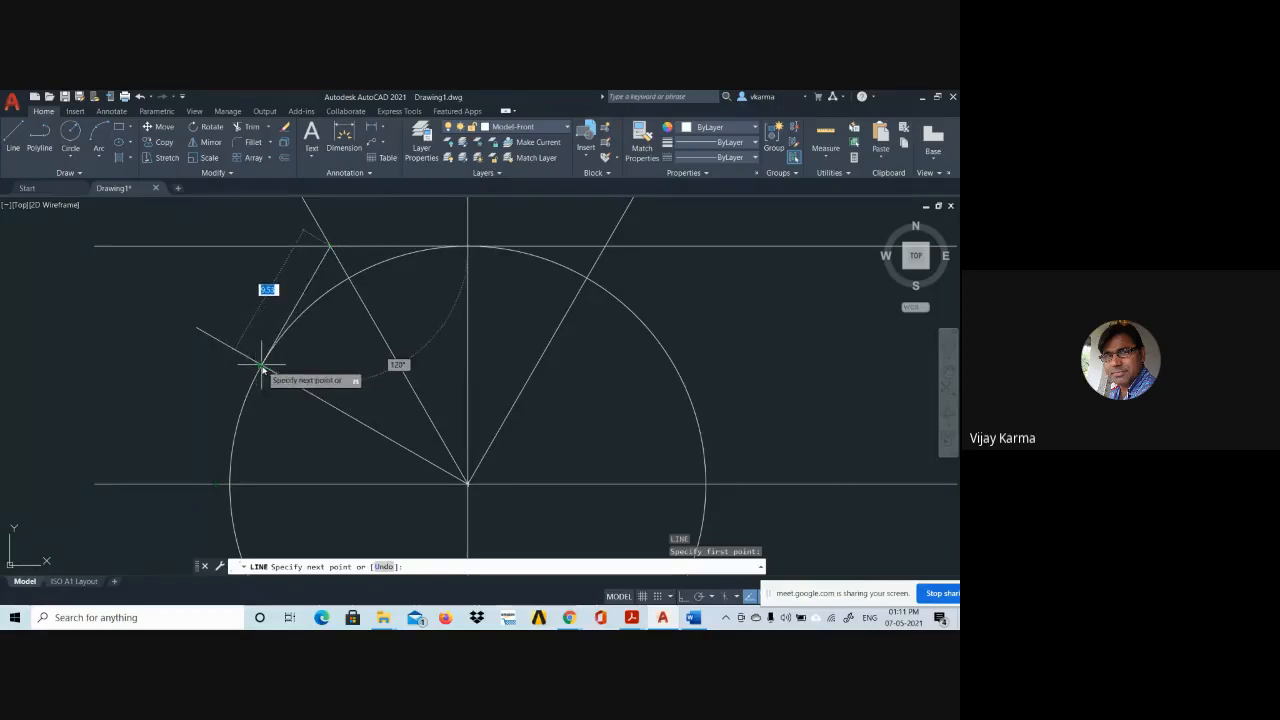
{"action": "scroll", "coordinate": [260, 364], "scroll_direction": "up", "scroll_amount": 4}
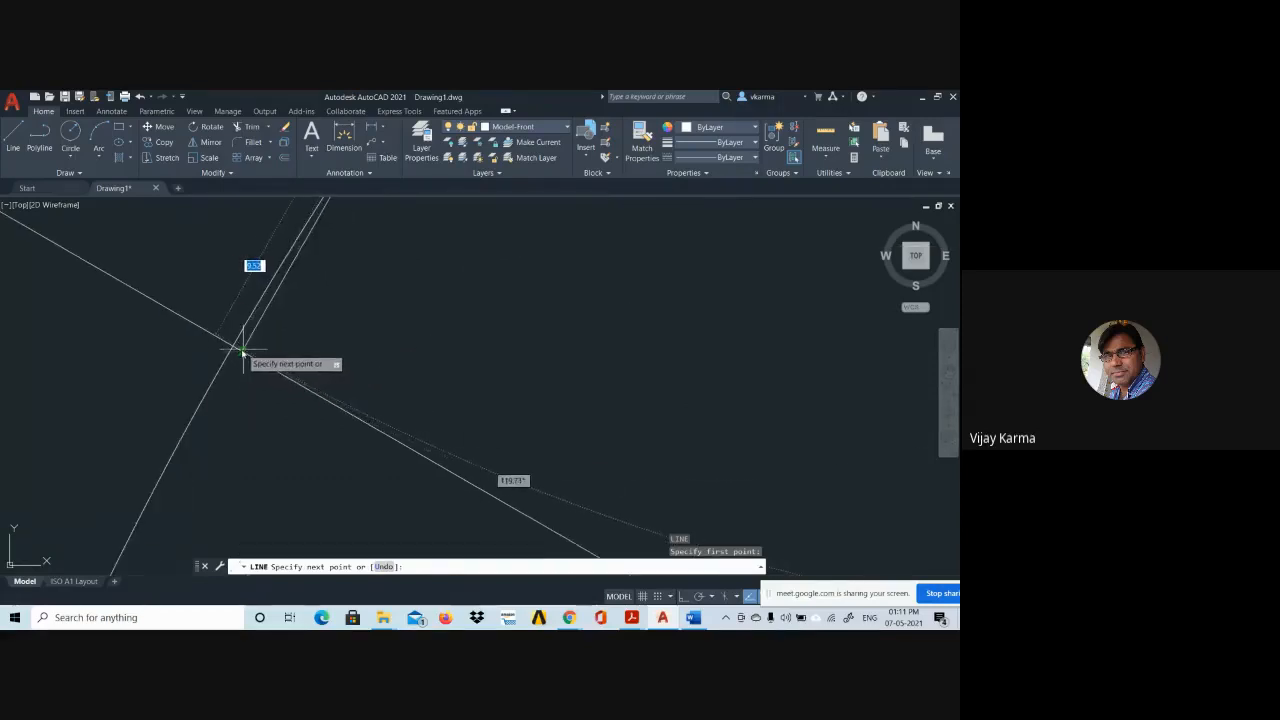
{"action": "left_click", "coordinate": [233, 347]}
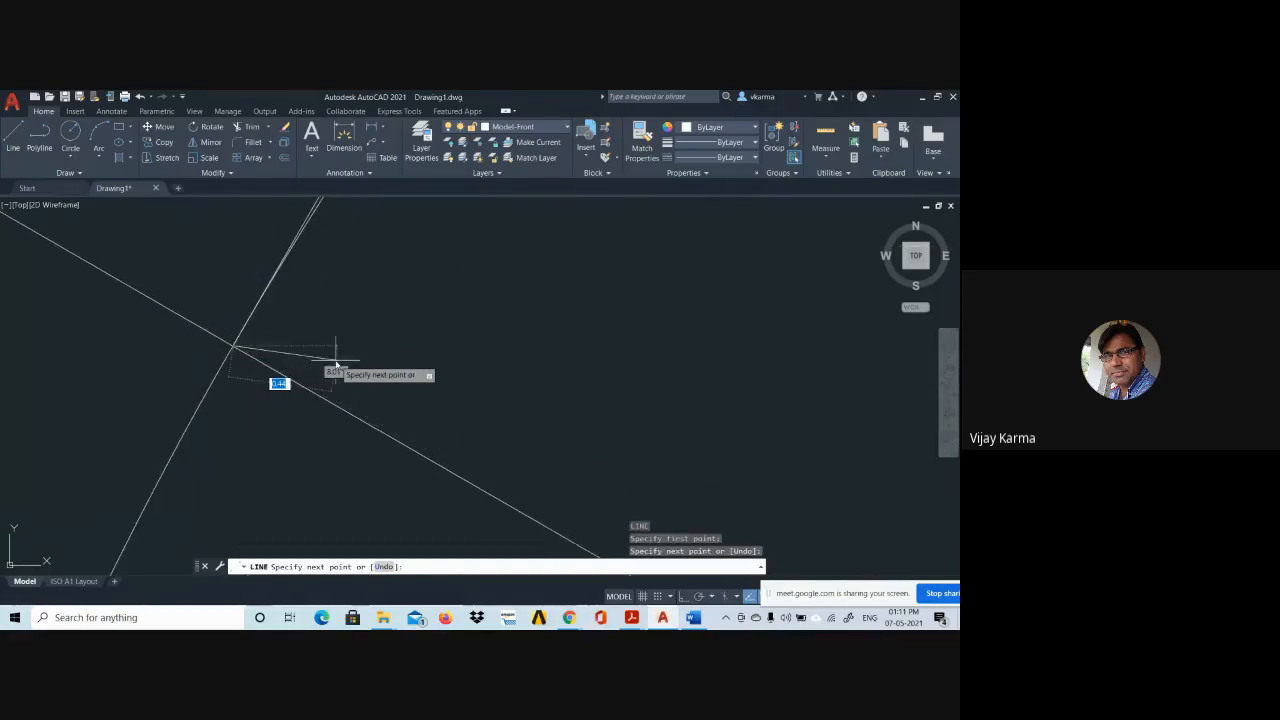
{"action": "key", "text": "Escape"}
{"action": "scroll", "coordinate": [368, 368], "scroll_direction": "down", "scroll_amount": 5}
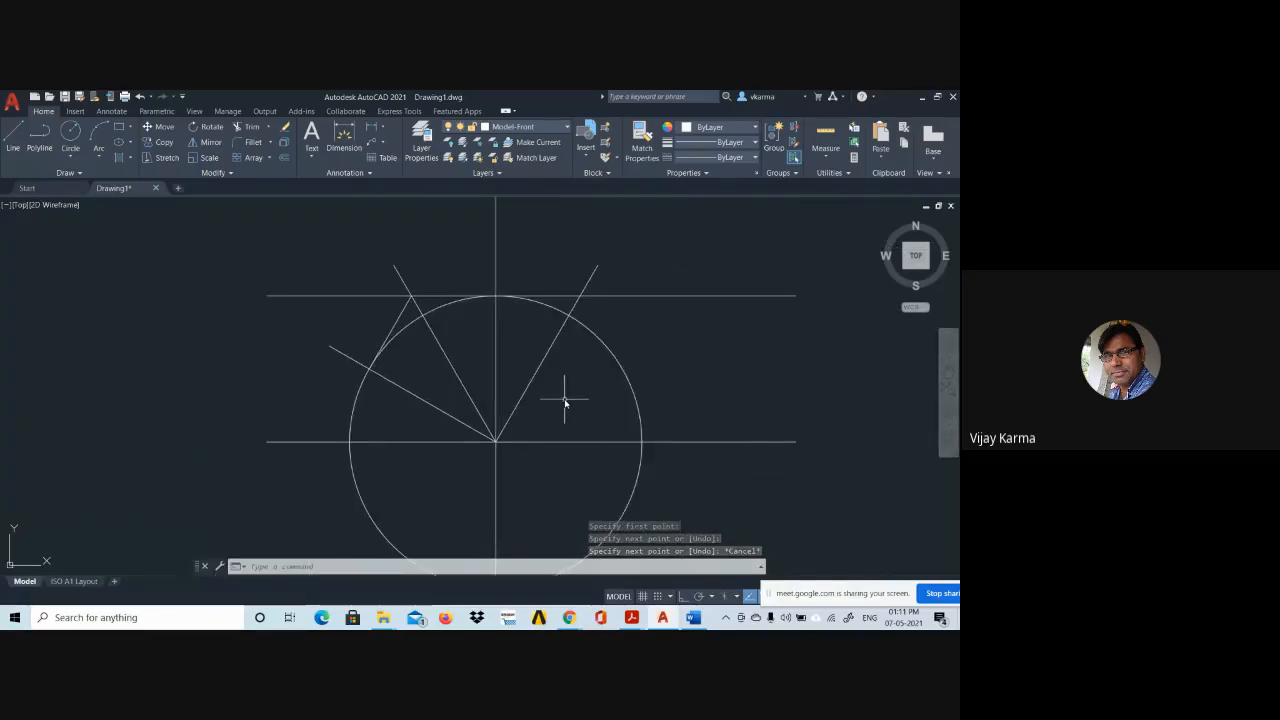
Extend the short tangent line down to the horizontal centre line to form the hexagon's upper-left side.
{"action": "scroll", "coordinate": [545, 472], "scroll_direction": "down", "scroll_amount": 2}
{"action": "scroll", "coordinate": [540, 470], "scroll_direction": "up", "scroll_amount": 2}
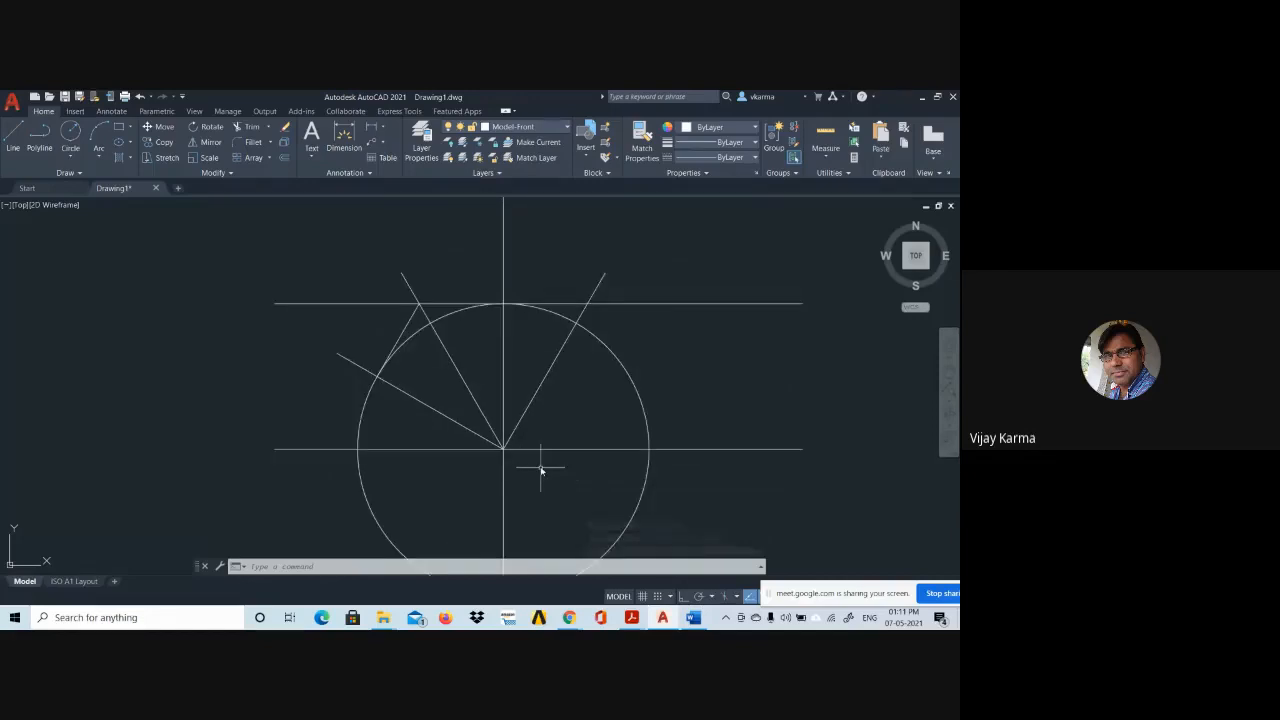
{"action": "middle_click_drag", "start_coordinate": [540, 470], "coordinate": [506, 423]}
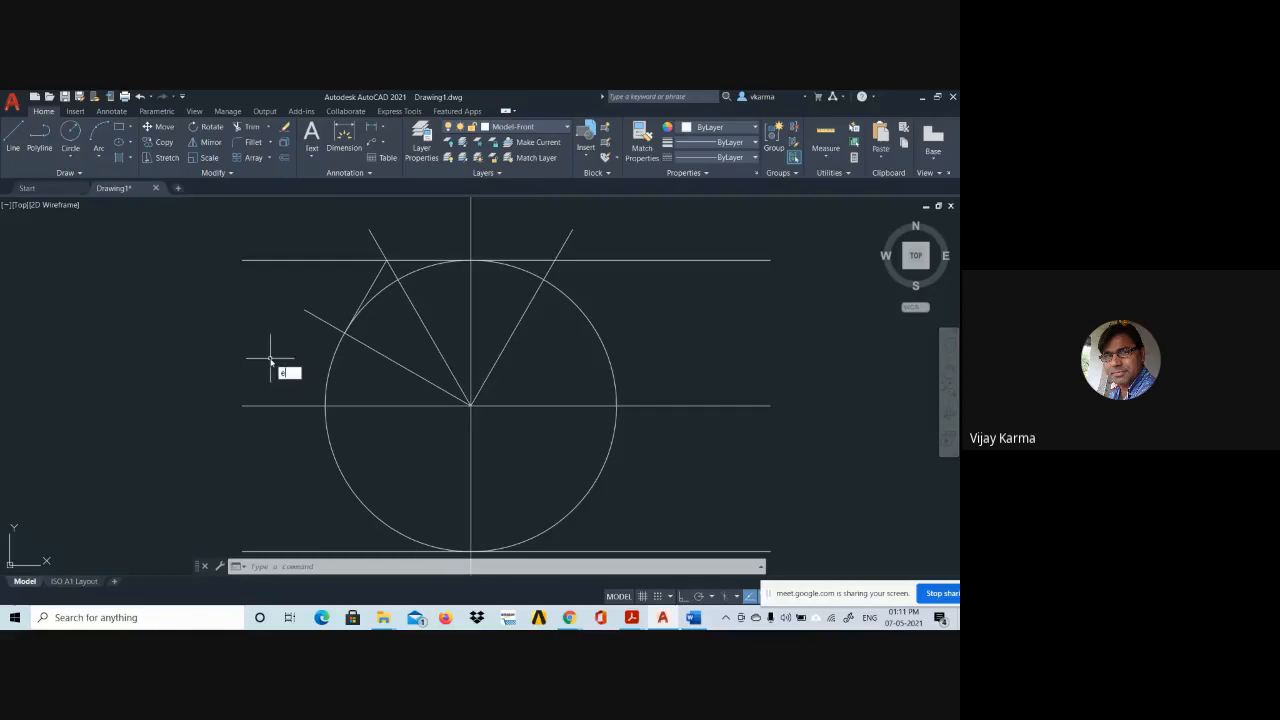
{"action": "type", "text": "tend"}
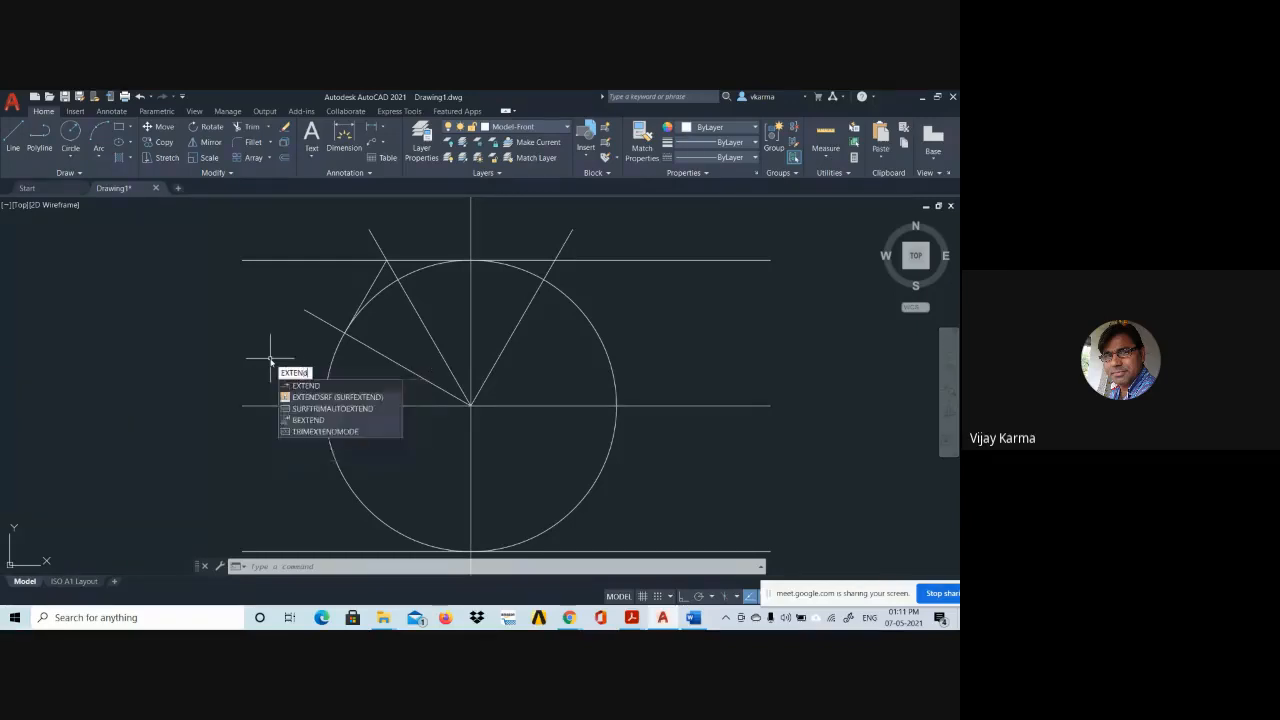
{"action": "key", "text": "Return"}
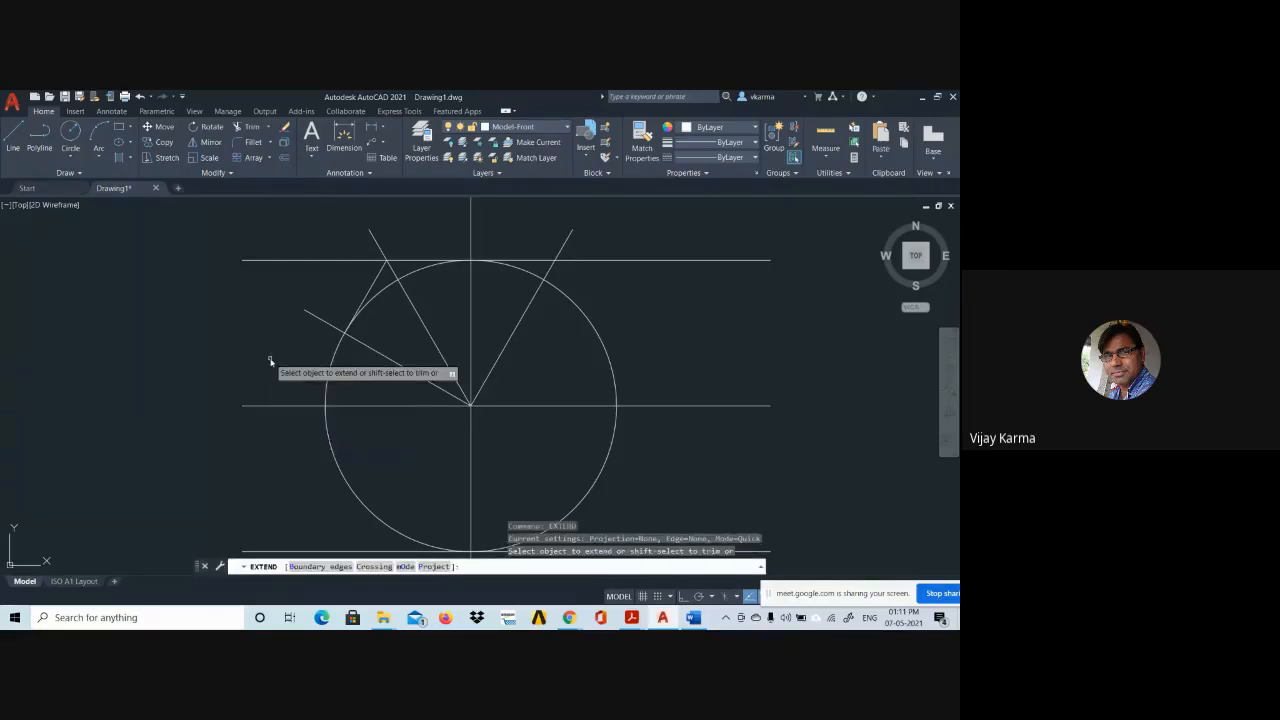
{"action": "left_click", "coordinate": [360, 305]}
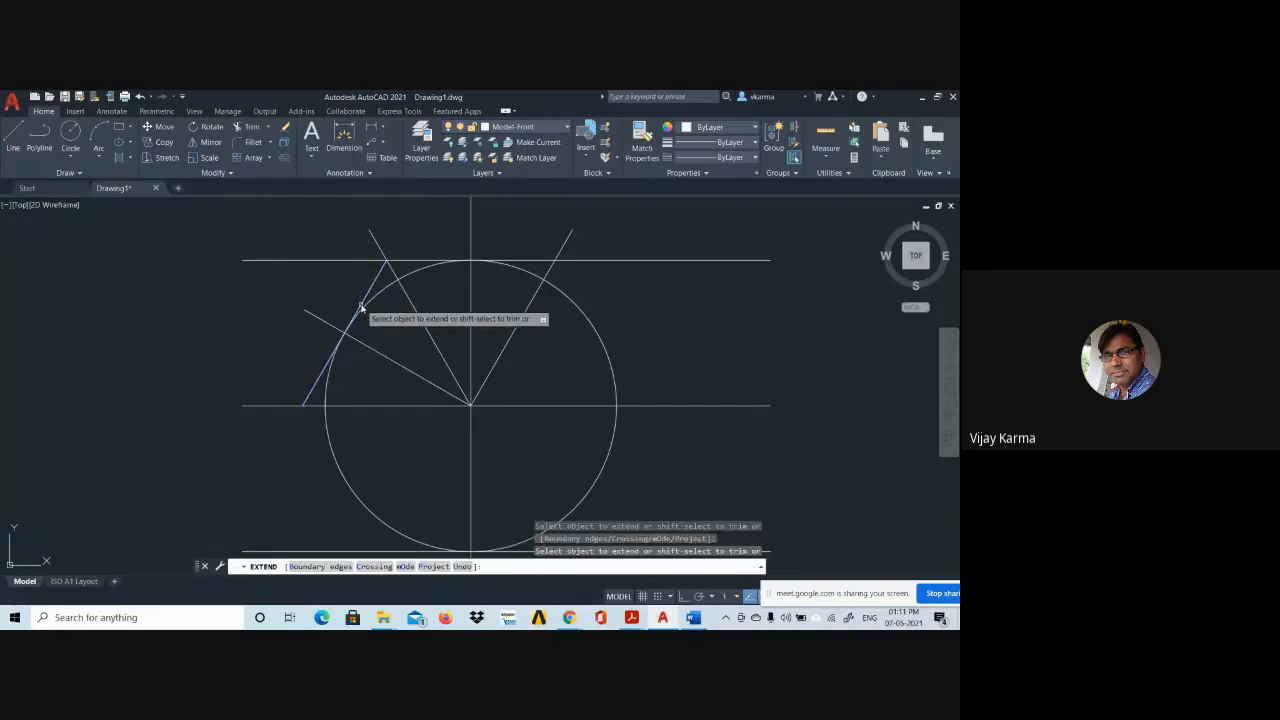
{"action": "right_click", "coordinate": [277, 293]}
{"action": "left_click", "coordinate": [309, 288]}
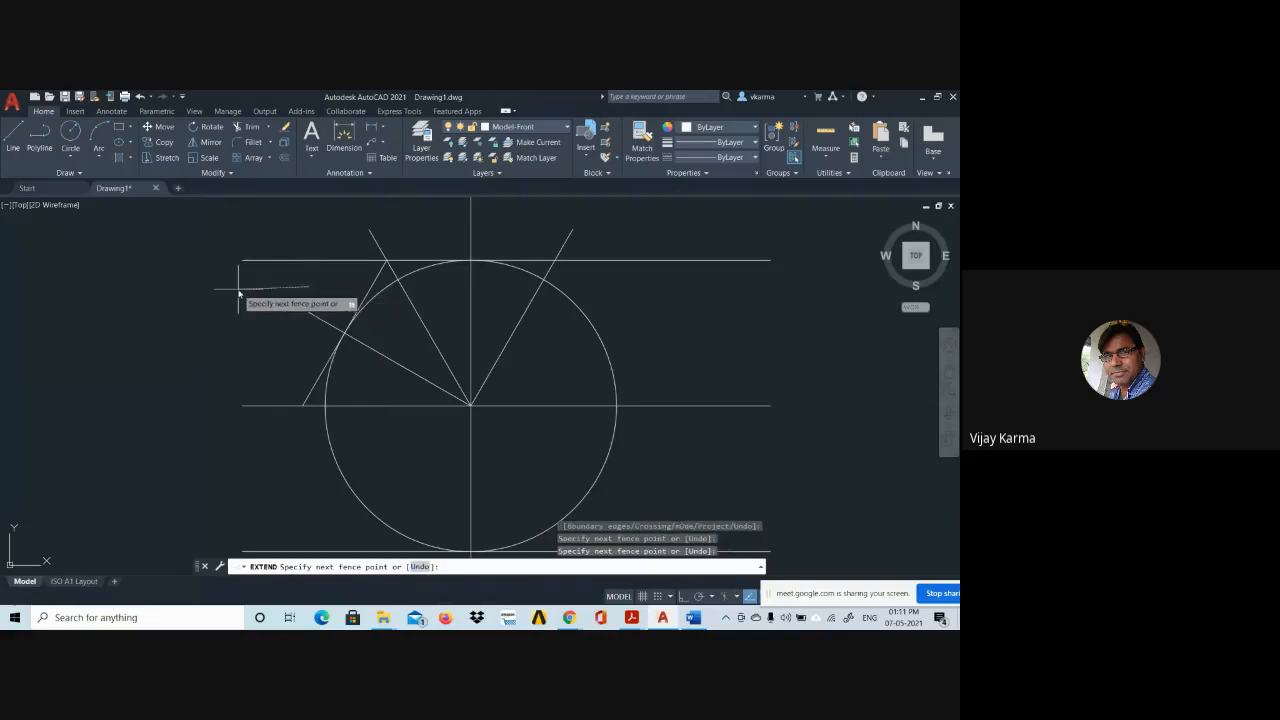
{"action": "key", "text": "Escape"}
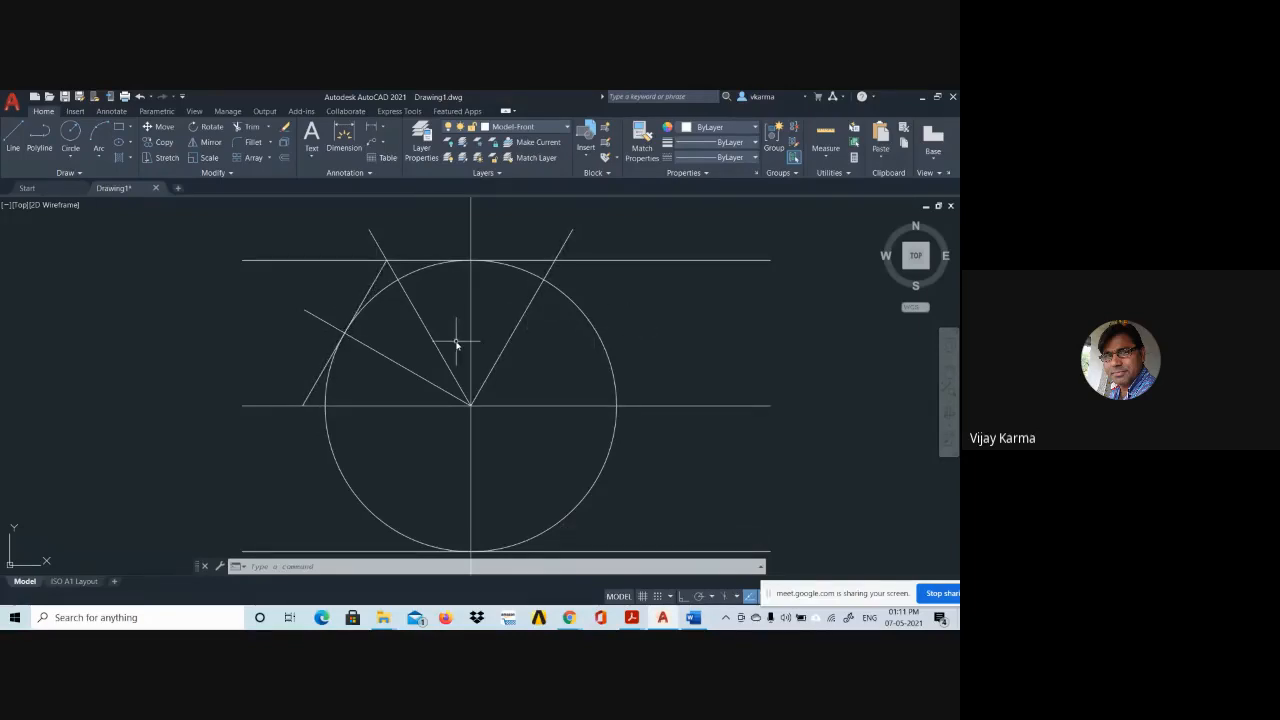
Draw a line about 22 long at 30° from the circle's centre, extending past the circle at the upper right.
{"action": "key", "text": "l"}
{"action": "key", "text": "Return"}
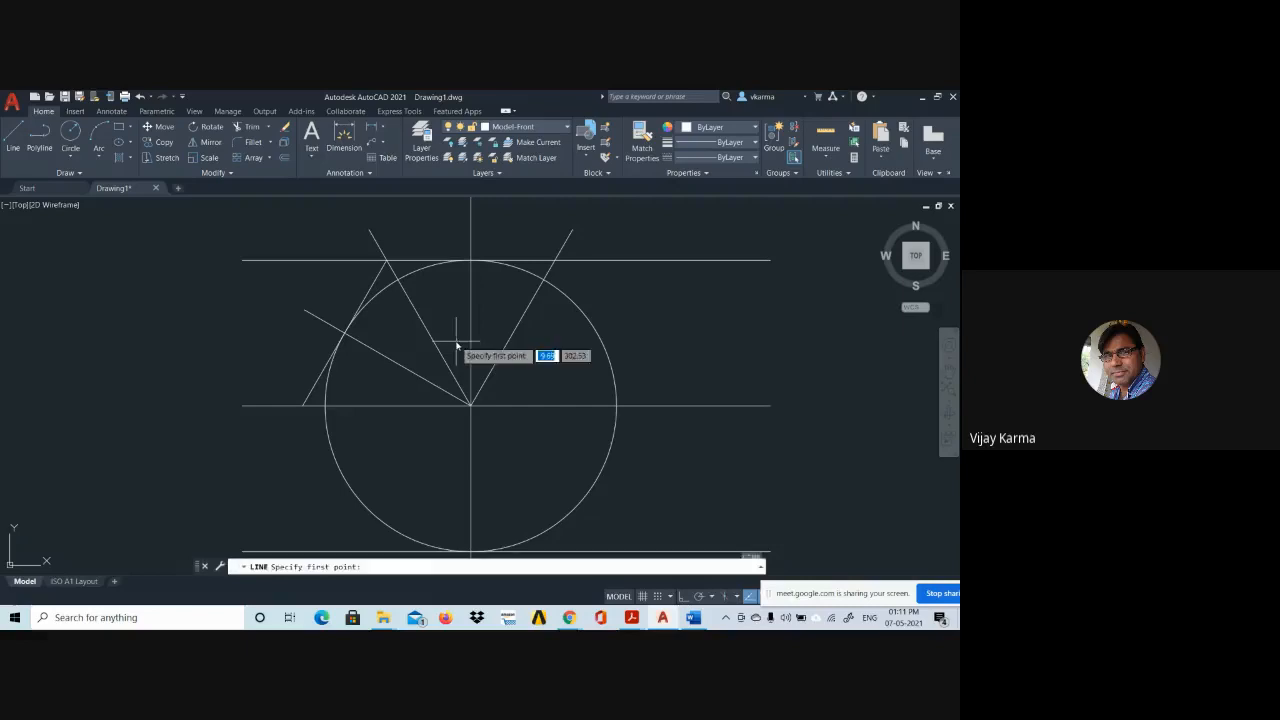
{"action": "left_click", "coordinate": [470, 405]}
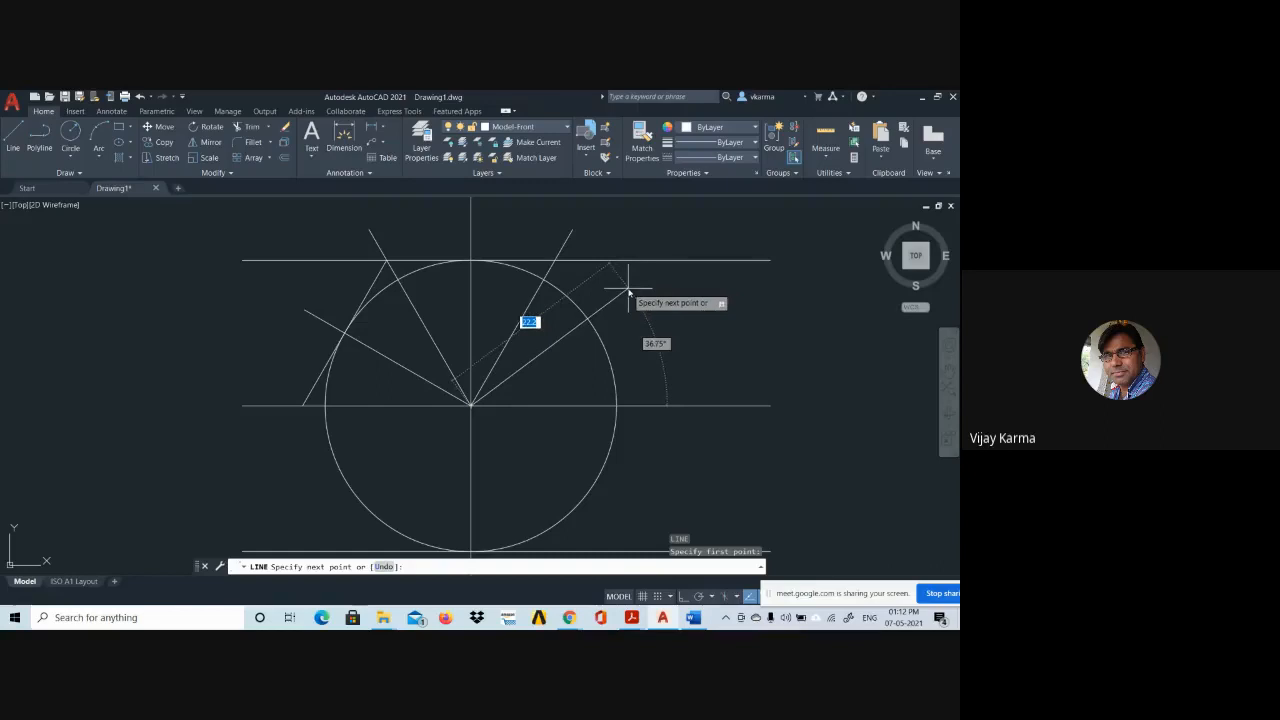
{"action": "key", "text": "Tab"}
{"action": "type", "text": "30"}
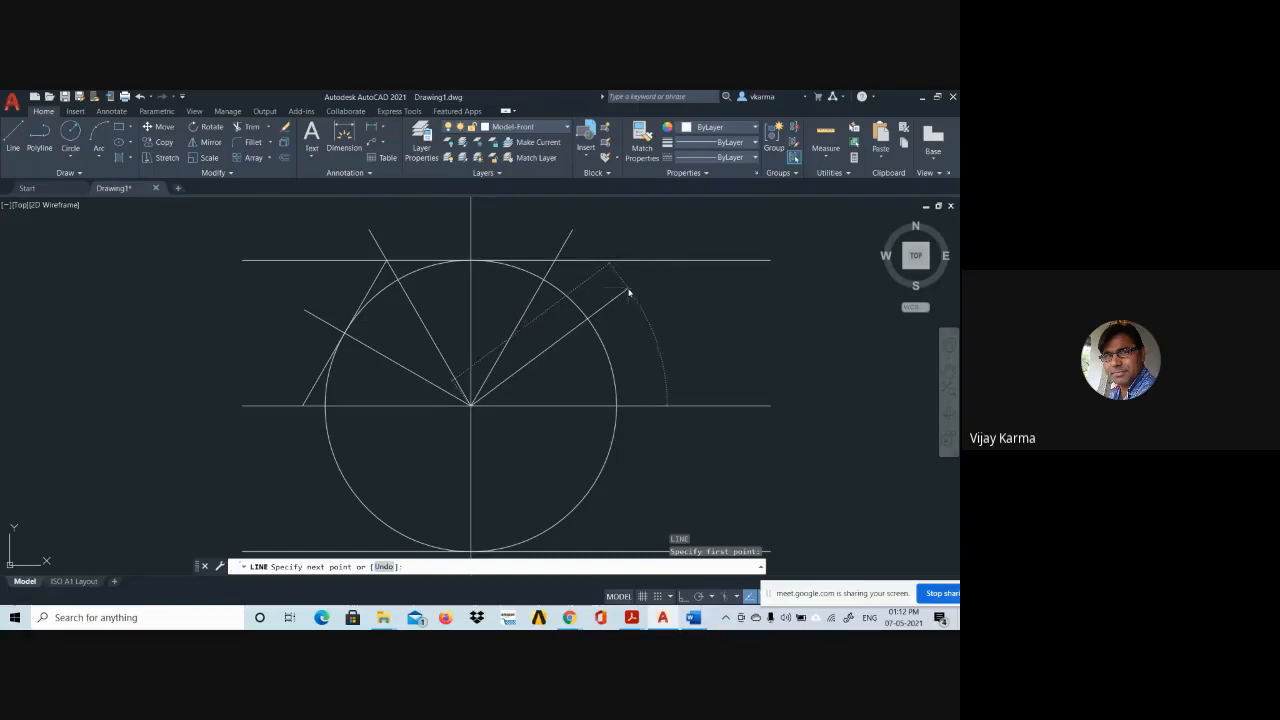
{"action": "key", "text": "Return"}
{"action": "key", "text": "Return"}
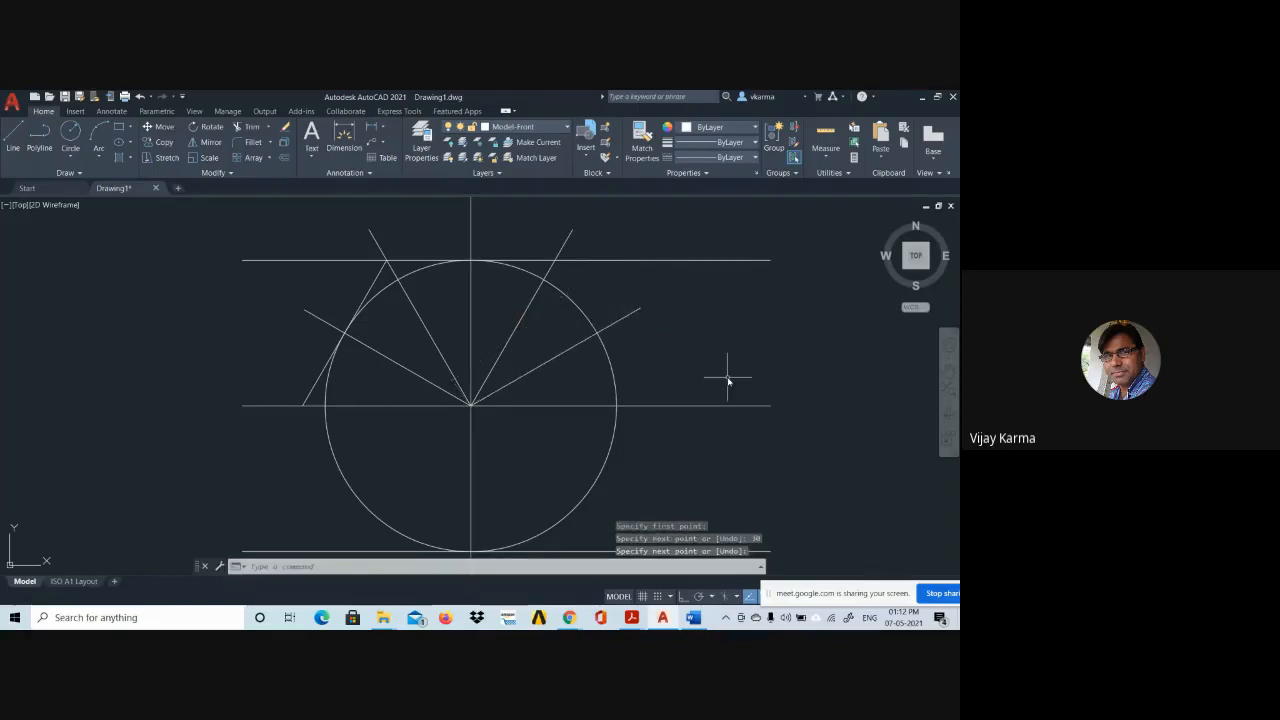
Draw a line from where the 60° line meets the upper horizontal line to where the 30° line crosses the circle, about 9.5 long.
{"action": "key", "text": "Return"}
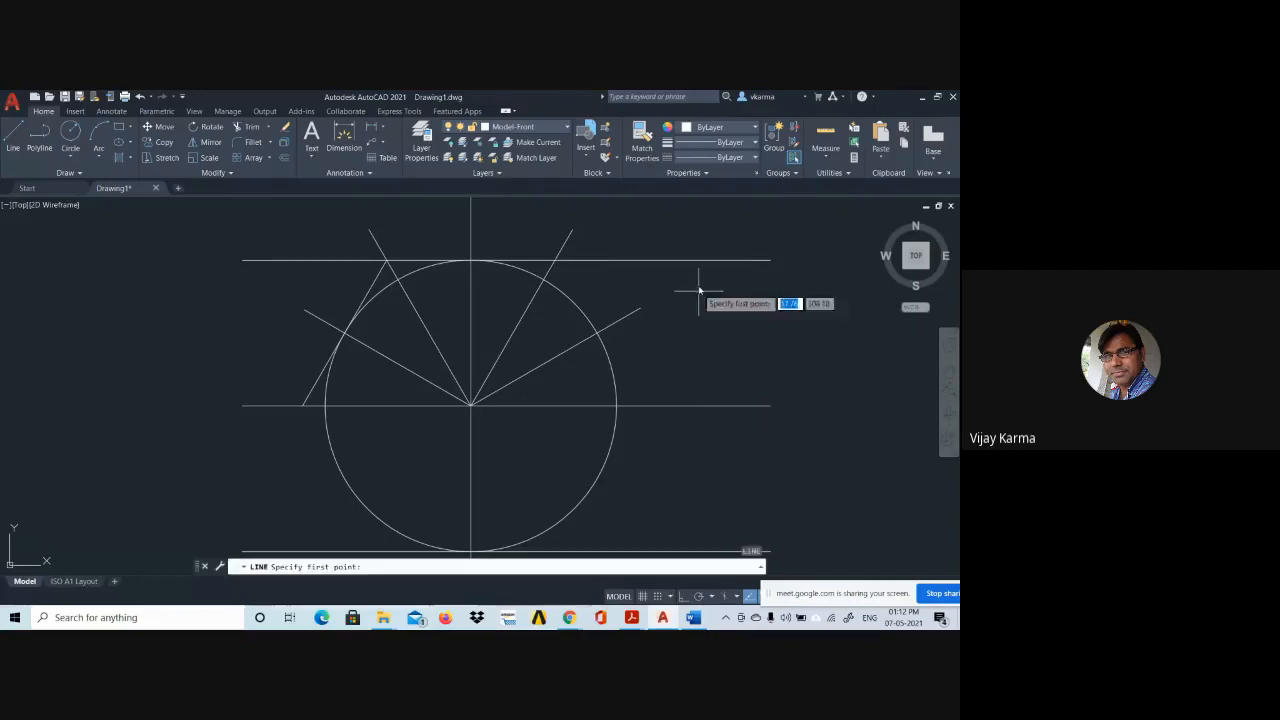
{"action": "left_click", "coordinate": [555, 261]}
{"action": "scroll", "coordinate": [598, 340], "scroll_direction": "up", "scroll_amount": 5}
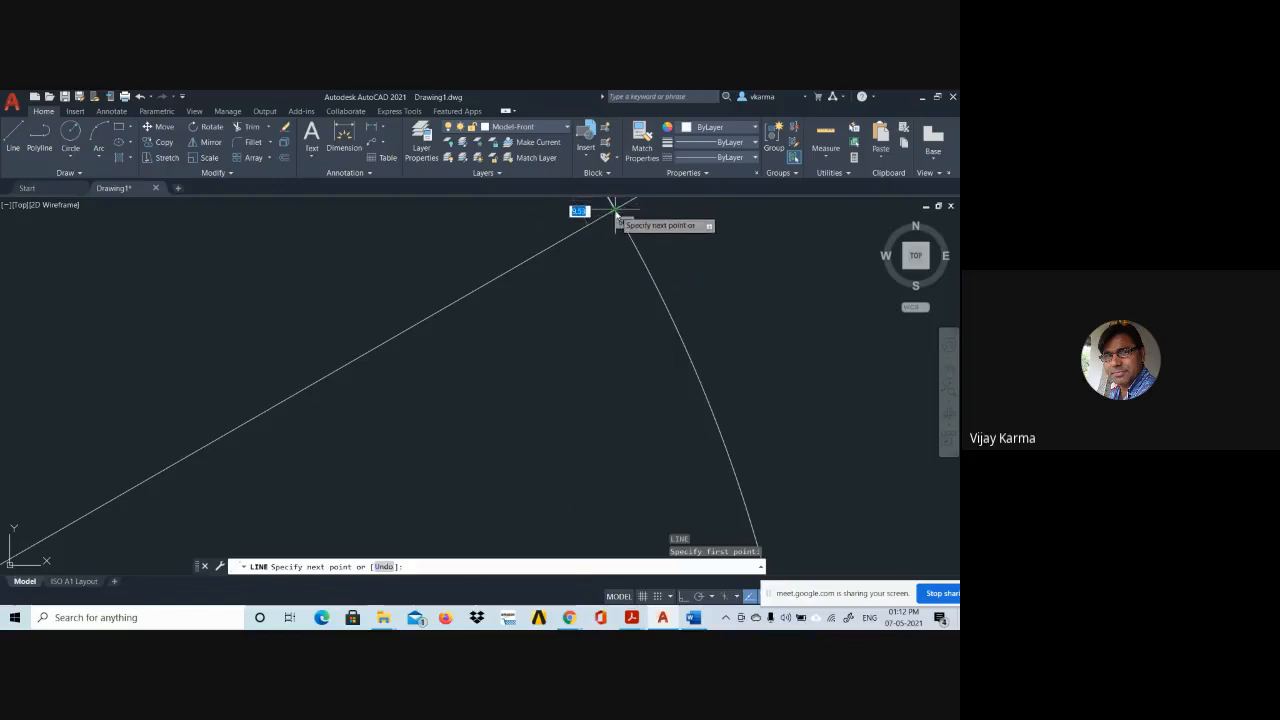
{"action": "left_click", "coordinate": [617, 212]}
{"action": "key", "text": "Escape"}
{"action": "scroll", "coordinate": [700, 308], "scroll_direction": "down", "scroll_amount": 4}
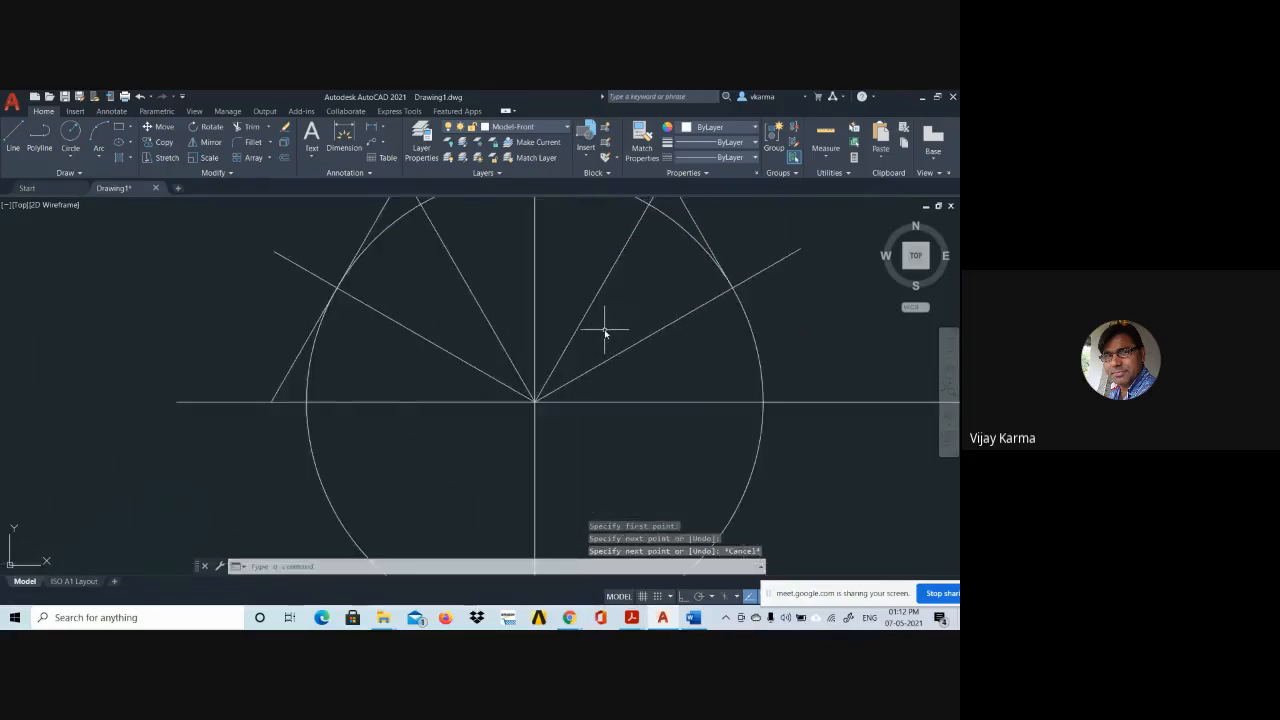
Extend the right-hand tangent line down to the horizontal centre line to form the hexagon's upper-right side.
{"action": "scroll", "coordinate": [604, 334], "scroll_direction": "down", "scroll_amount": 4}
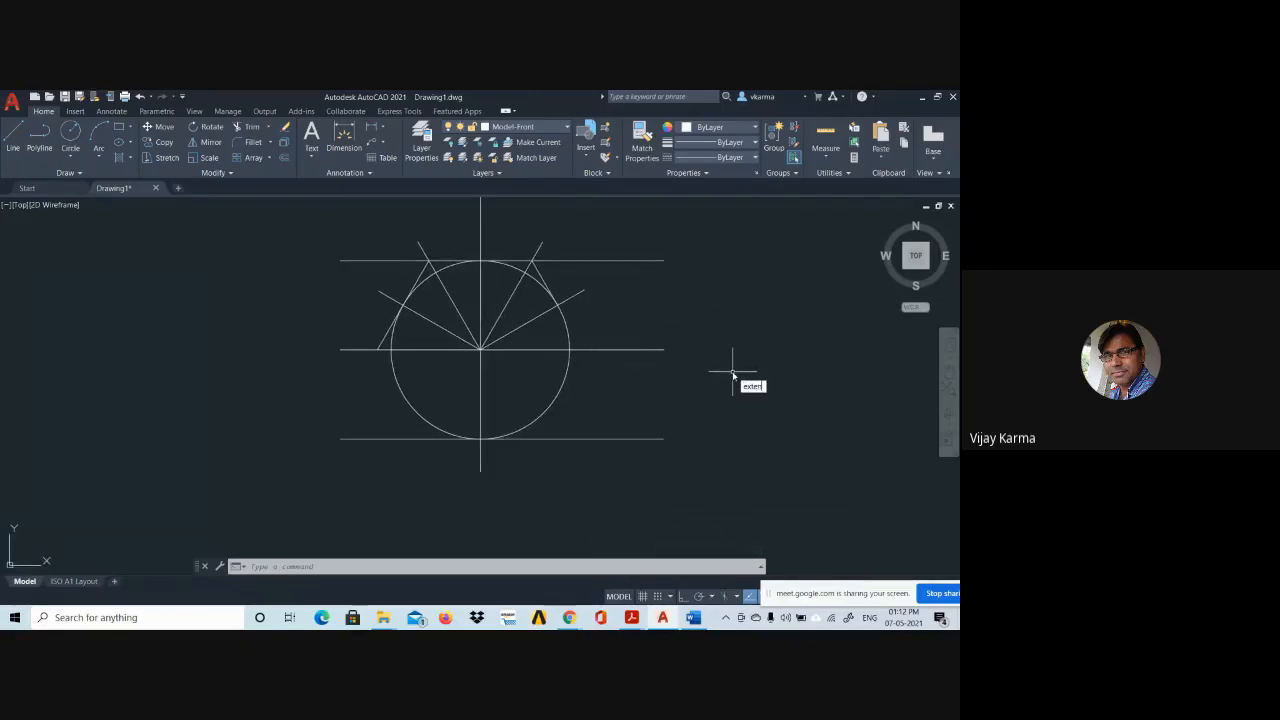
{"action": "type", "text": "d"}
{"action": "key", "text": "Return"}
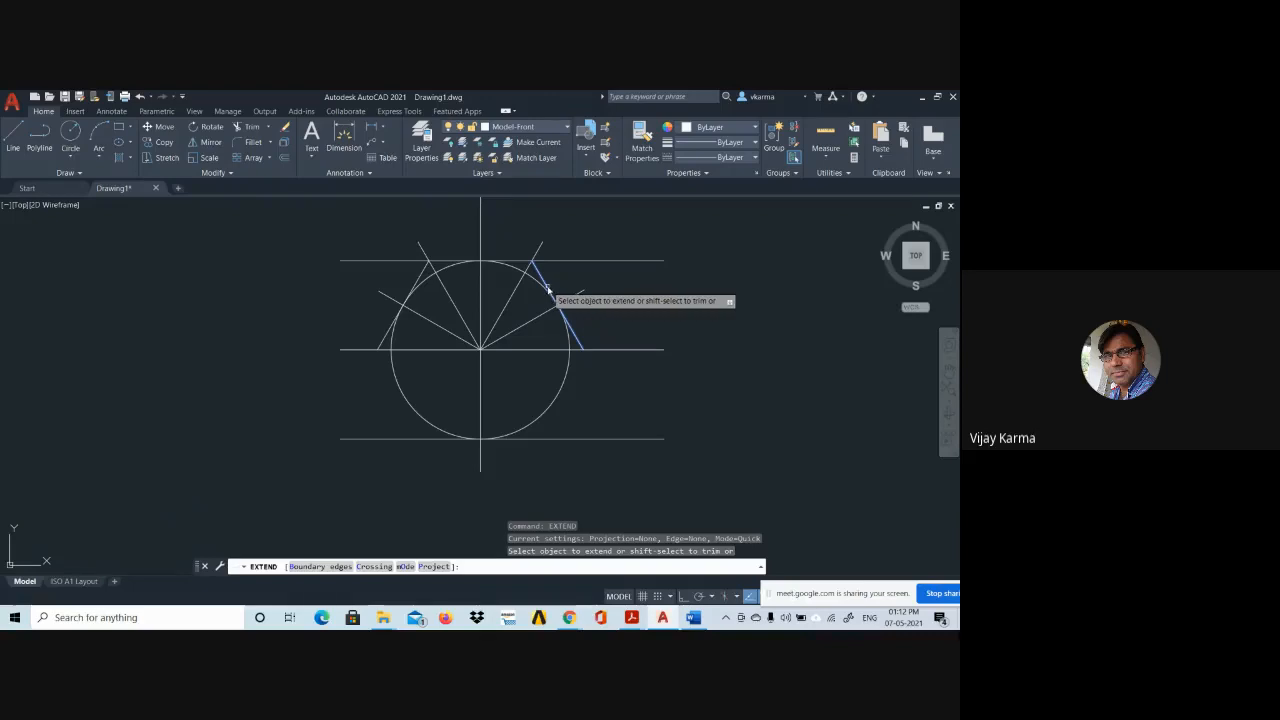
{"action": "left_click", "coordinate": [548, 290]}
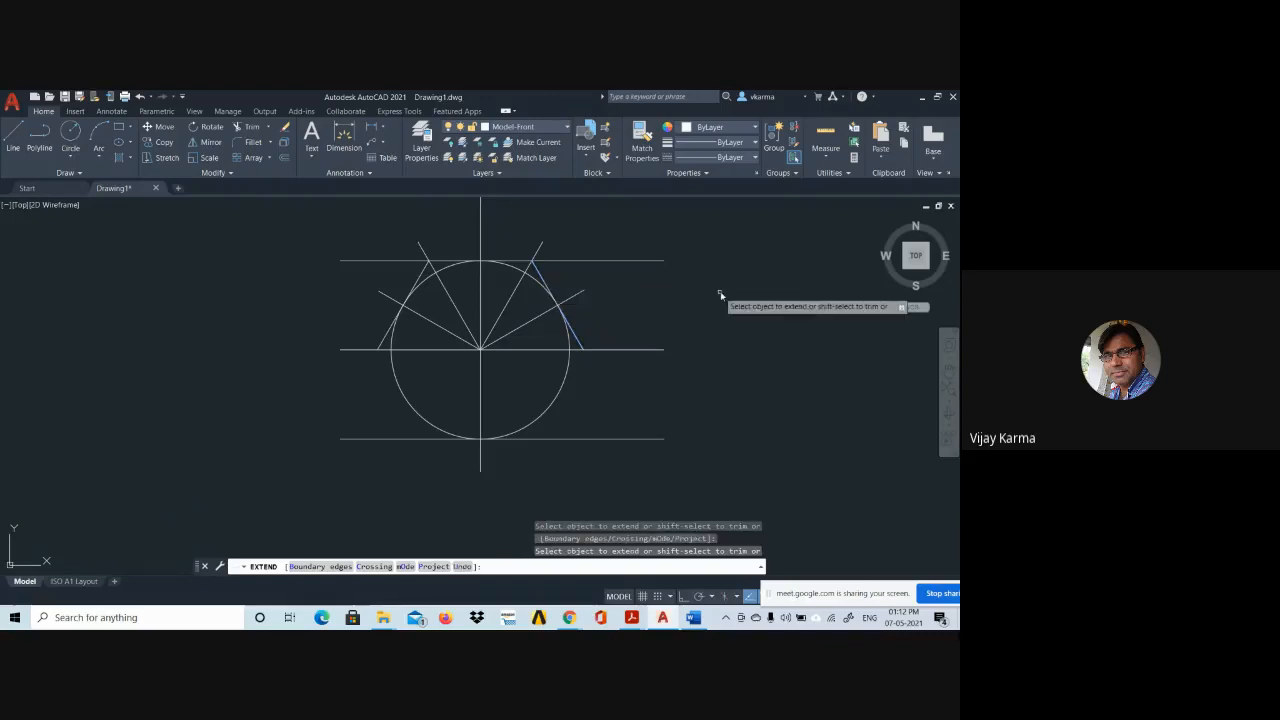
{"action": "right_click", "coordinate": [722, 295]}
{"action": "left_click", "coordinate": [748, 300]}
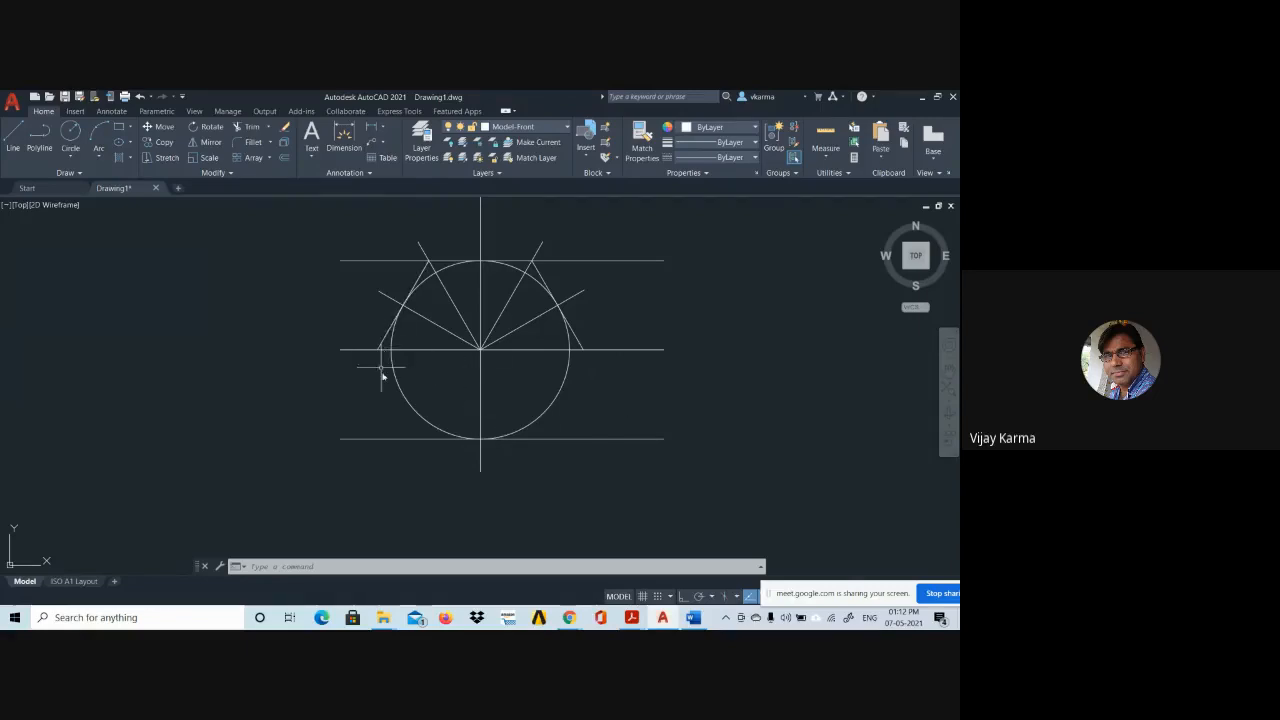
{"action": "scroll", "coordinate": [417, 452], "scroll_direction": "up", "scroll_amount": 2}
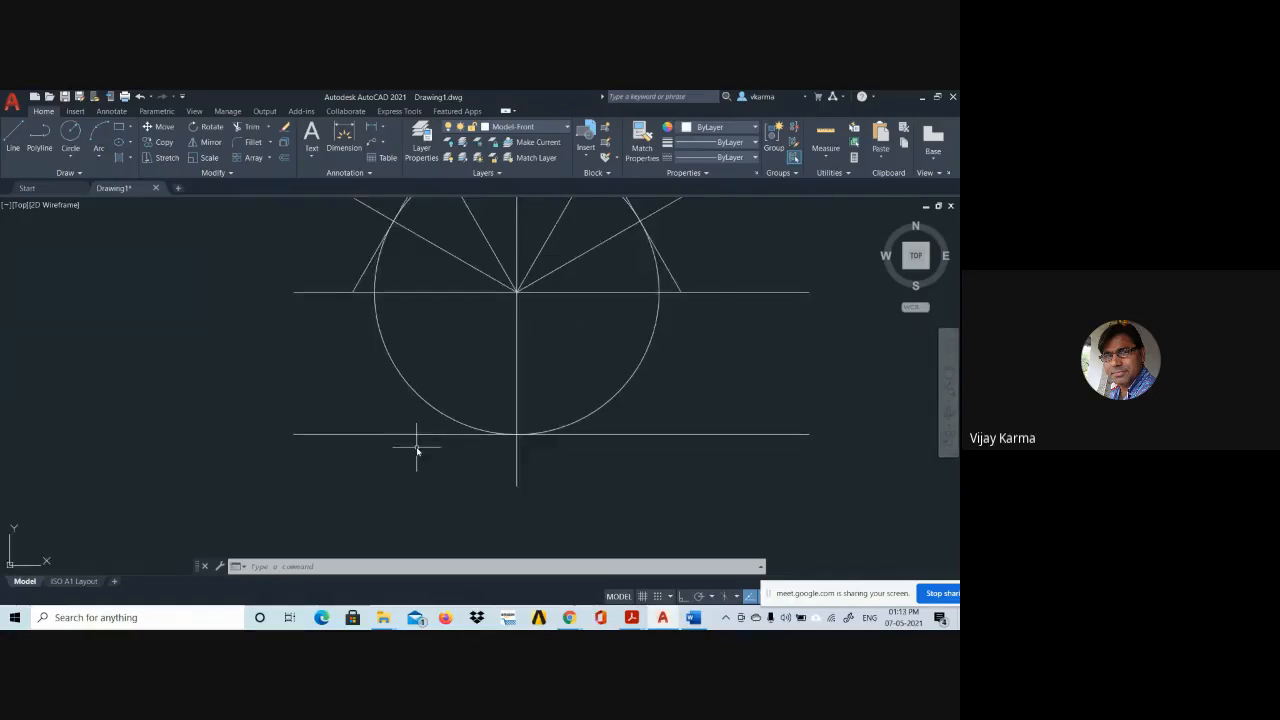
{"action": "scroll", "coordinate": [417, 452], "scroll_direction": "down", "scroll_amount": 2}
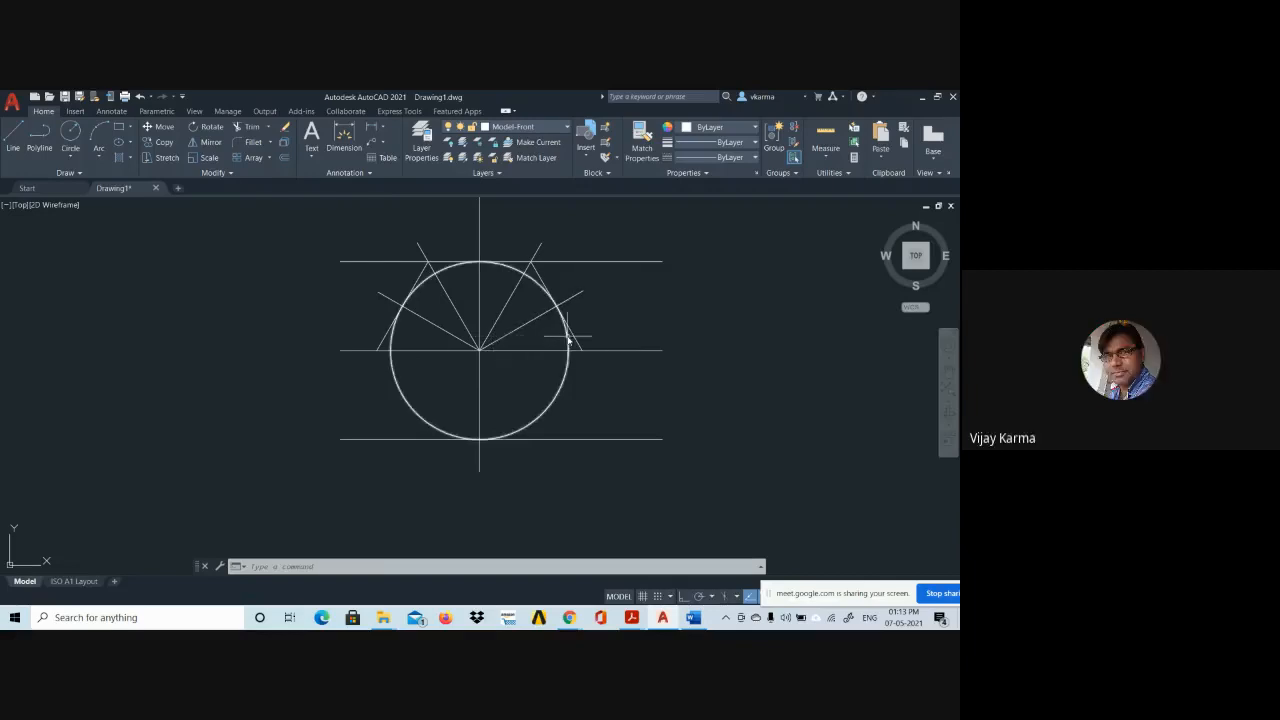
{"action": "scroll", "coordinate": [544, 334], "scroll_direction": "up", "scroll_amount": 2}
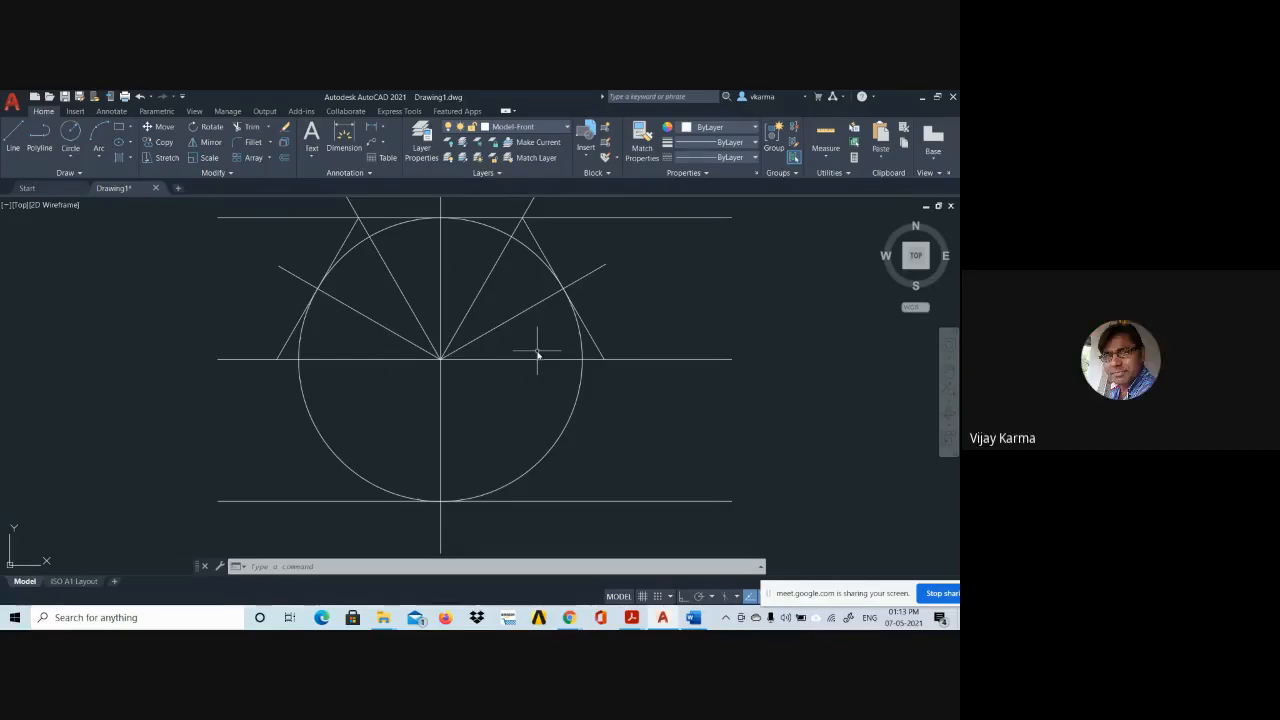
{"action": "scroll", "coordinate": [538, 363], "scroll_direction": "down", "scroll_amount": 2}
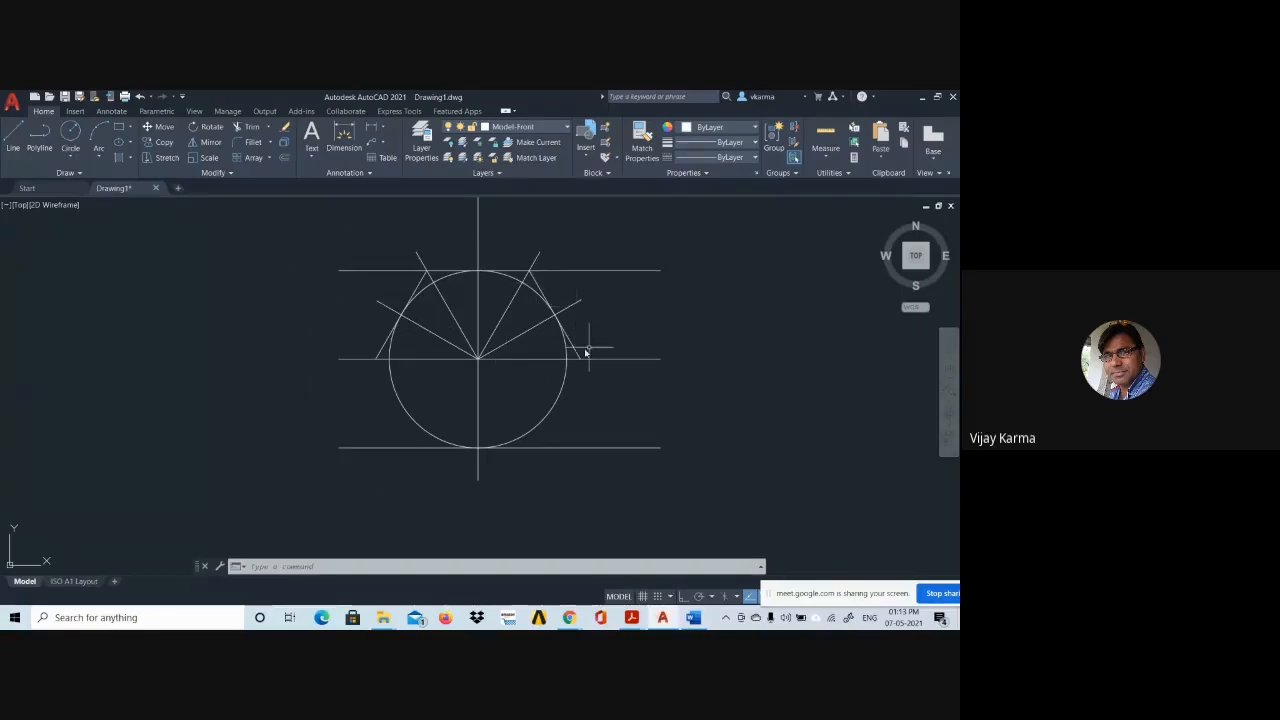
{"action": "left_click", "coordinate": [545, 295]}
{"action": "left_click", "coordinate": [388, 338]}
{"action": "scroll", "coordinate": [508, 403], "scroll_direction": "up", "scroll_amount": 2}
{"action": "scroll", "coordinate": [508, 403], "scroll_direction": "down", "scroll_amount": 2}
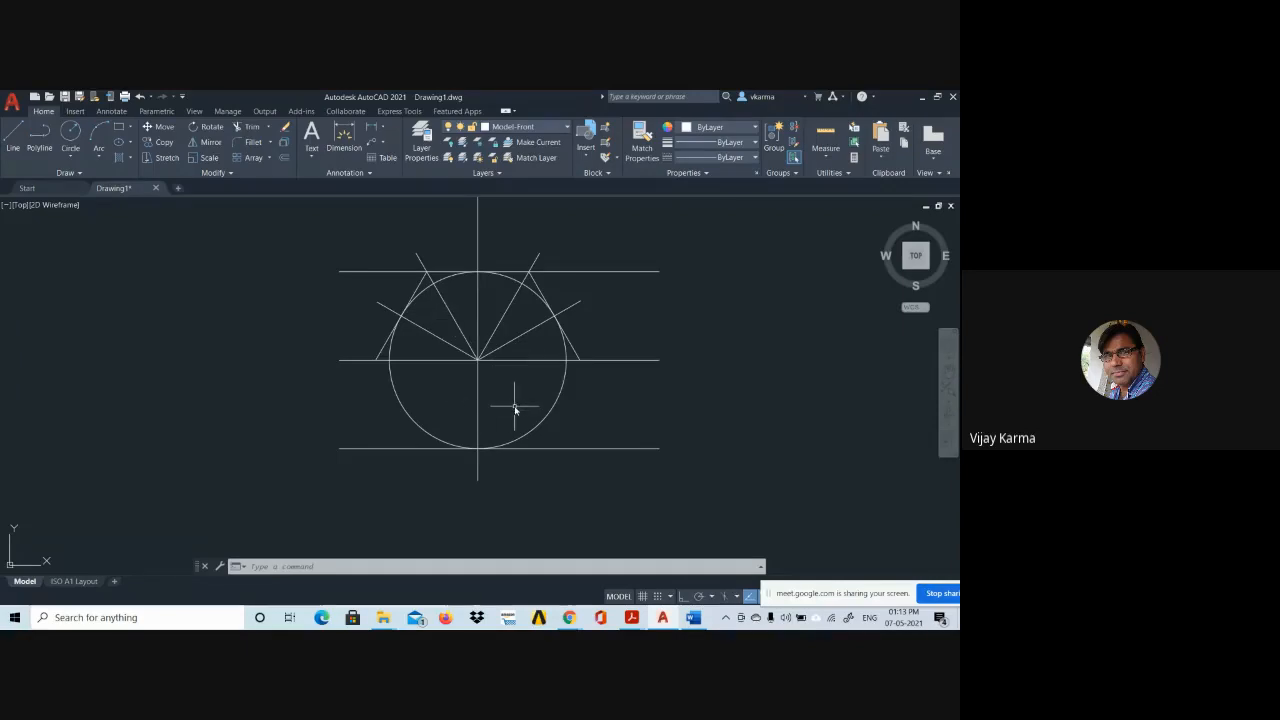
Draw a line about 30 long at 30° below horizontal from the circle's centre, and extend the upper 30° line through the centre to the circle.
{"action": "type", "text": "l"}
{"action": "key", "text": "Return"}
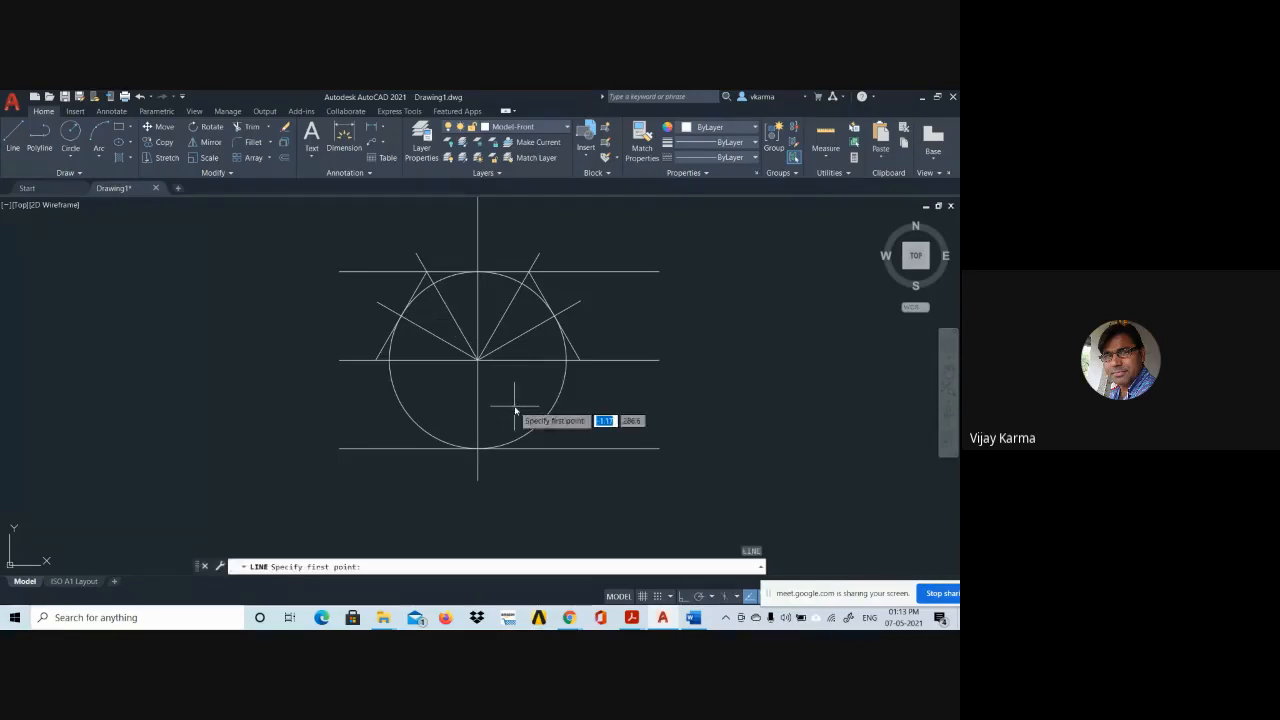
{"action": "left_click", "coordinate": [478, 360]}
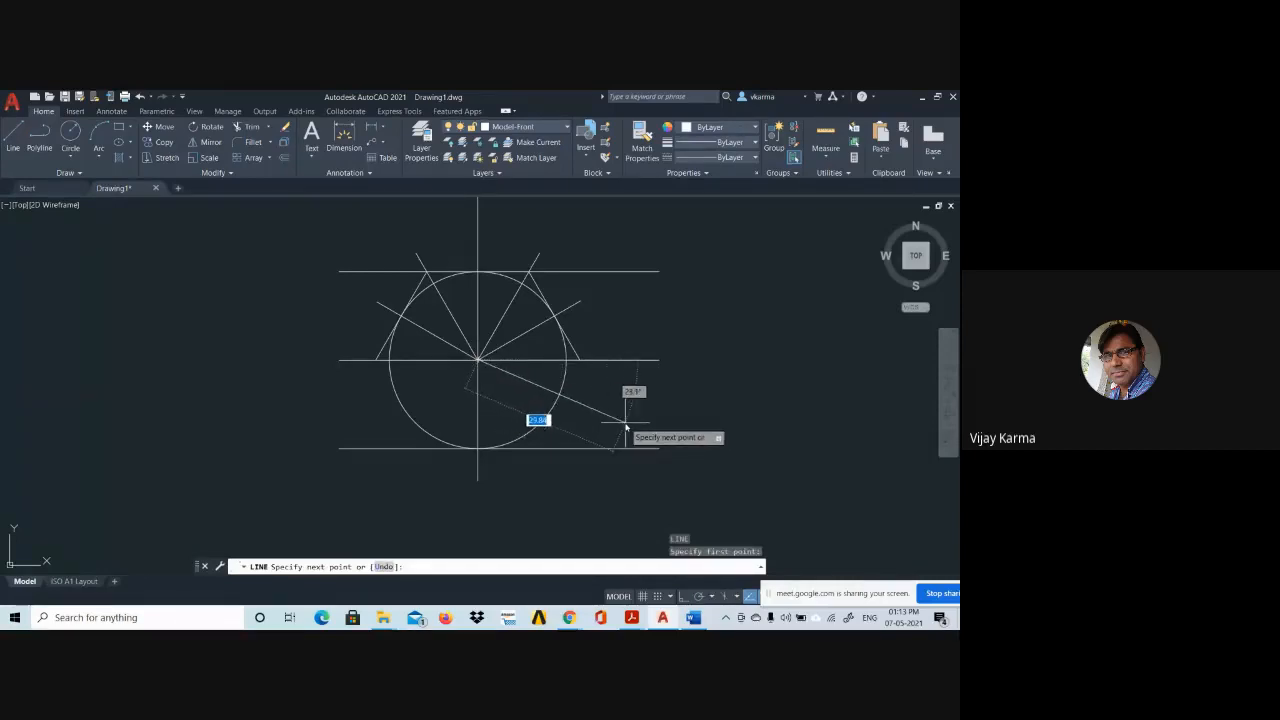
{"action": "key", "text": "Tab"}
{"action": "type", "text": "30"}
{"action": "key", "text": "Return"}
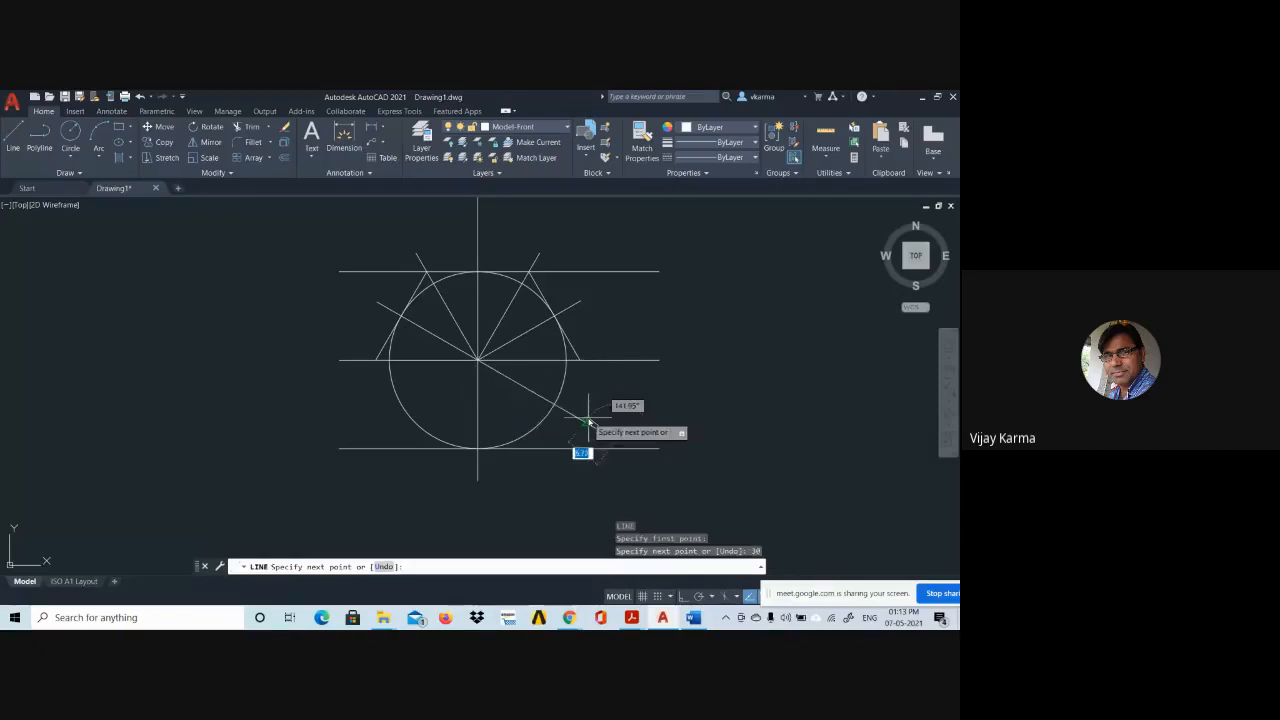
{"action": "key", "text": "Return"}
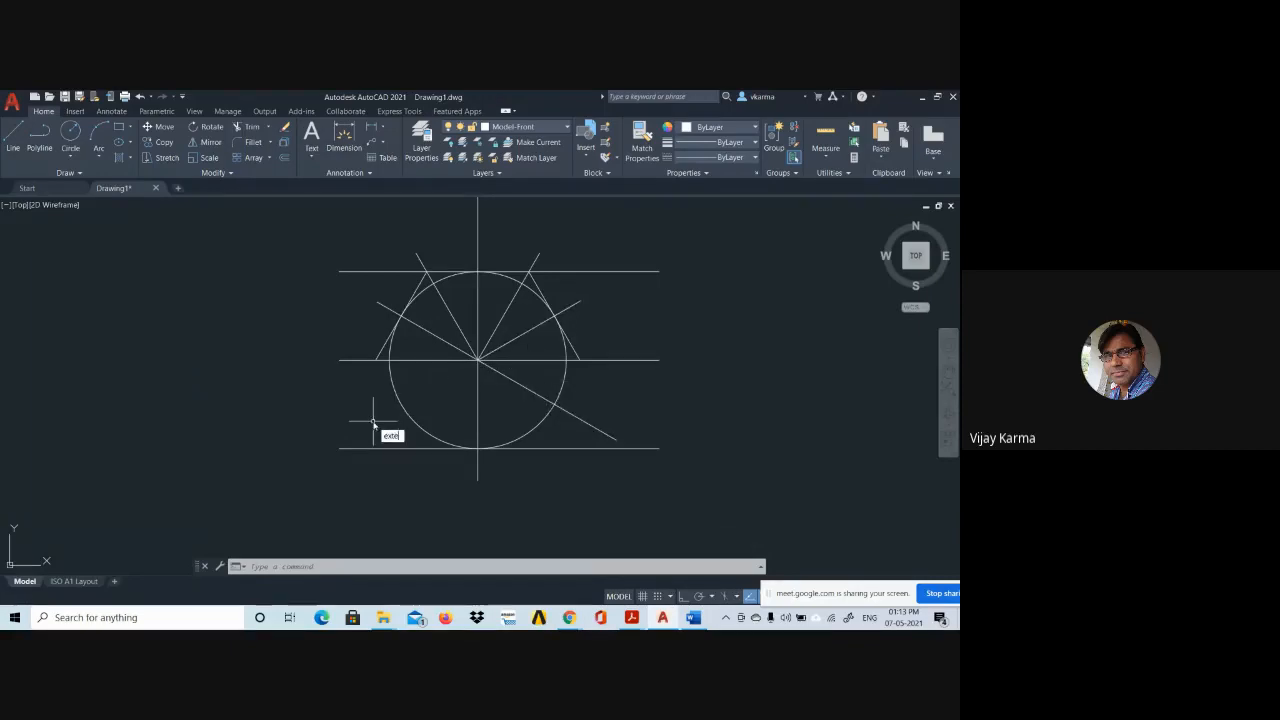
{"action": "key", "text": "Return"}
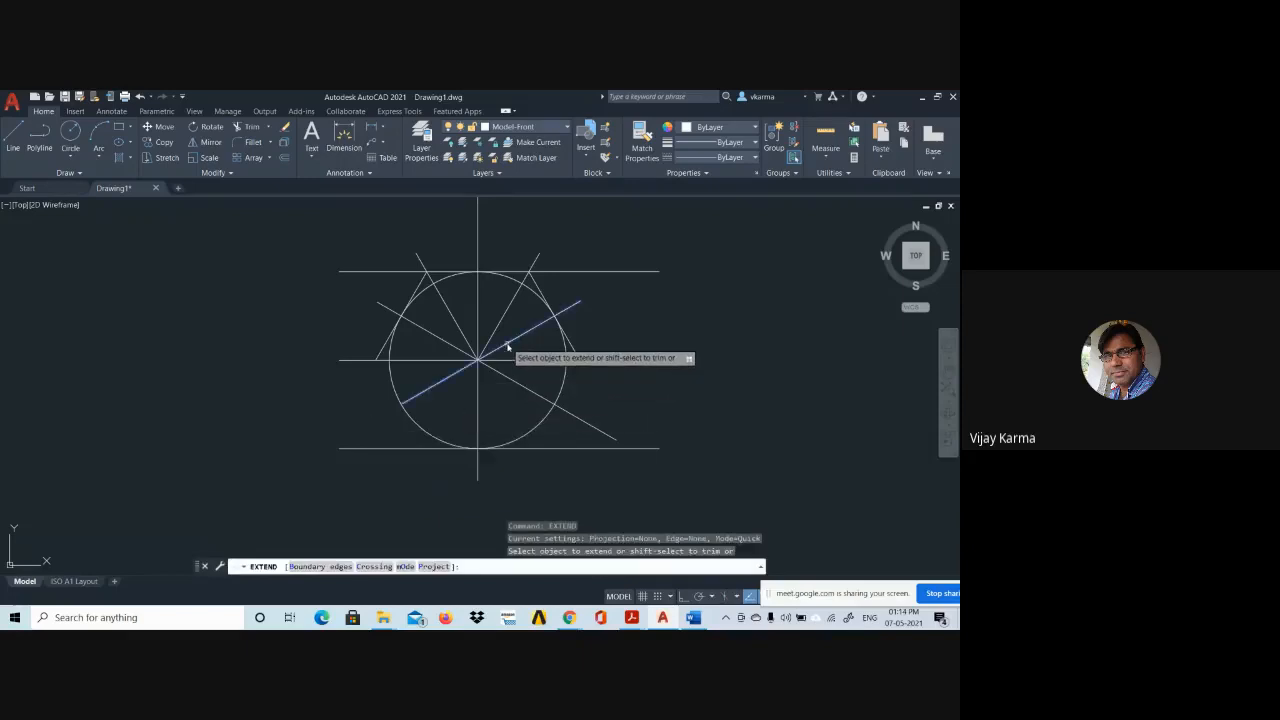
{"action": "key", "text": "Escape"}
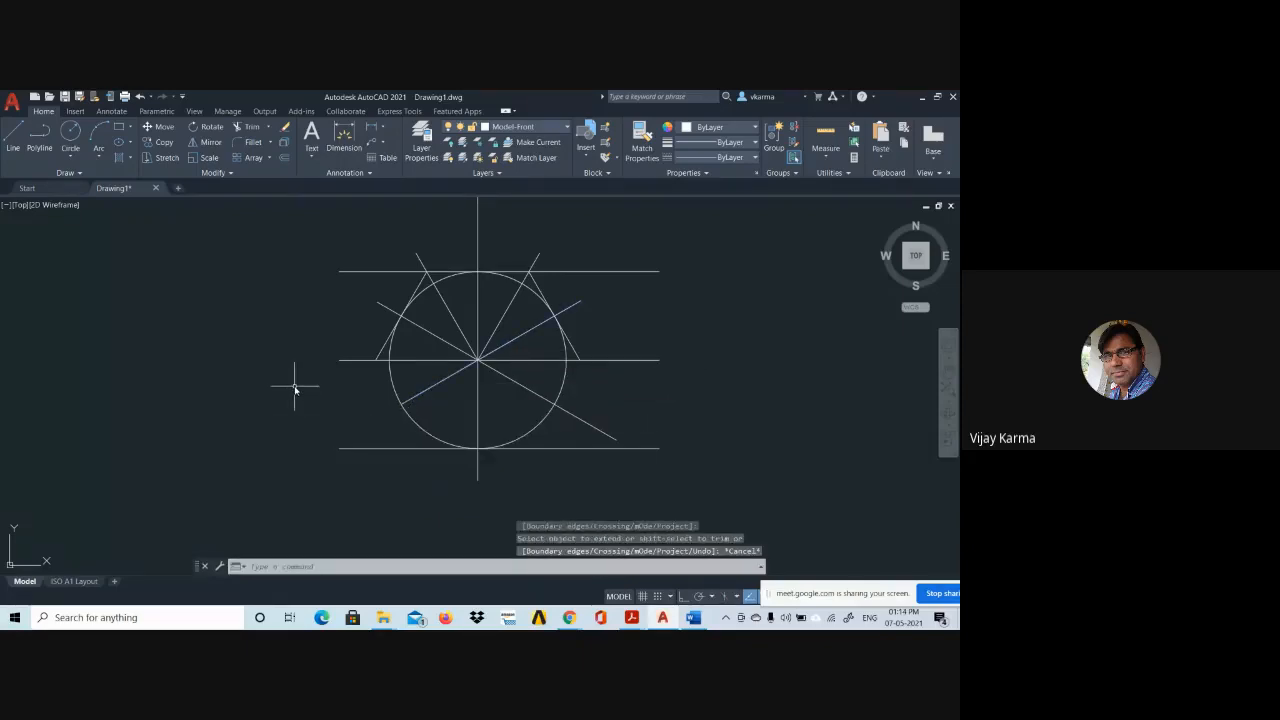
Draw a line from the hexagon's left corner to where the extended 30° line meets the circle, about 9.5 long.
{"action": "type", "text": "l"}
{"action": "key", "text": "Return"}
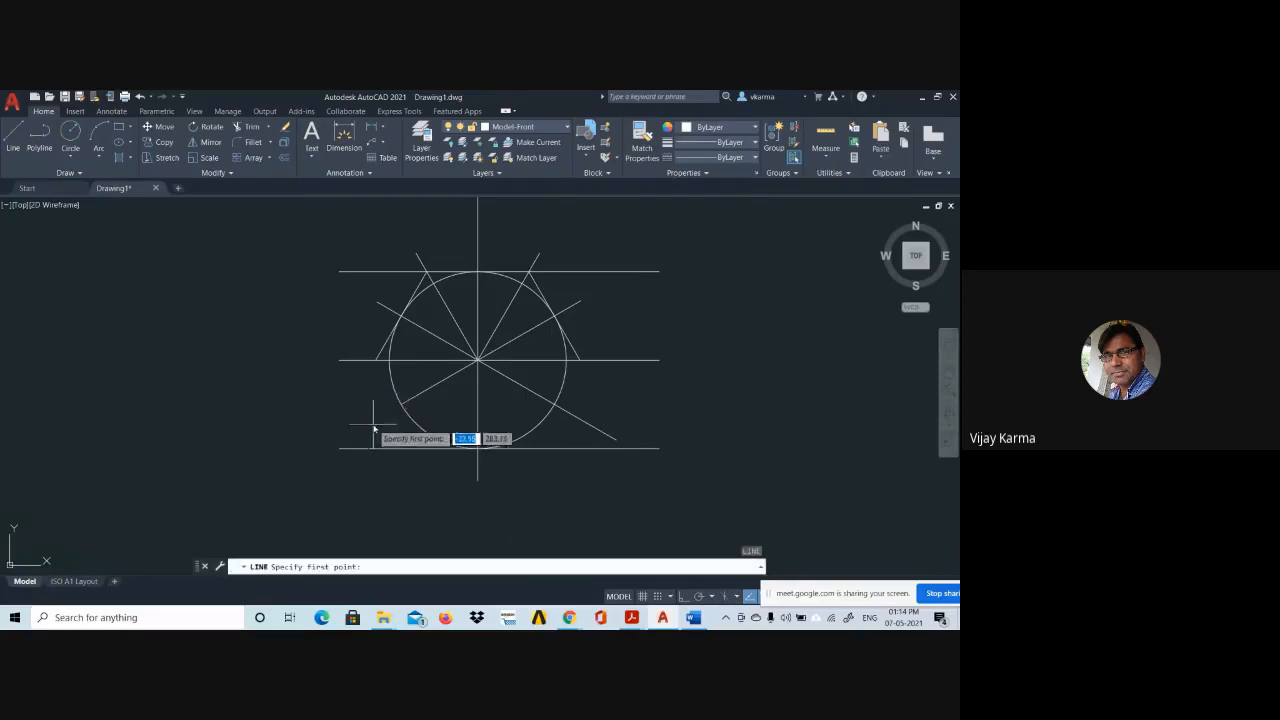
{"action": "left_click", "coordinate": [378, 363]}
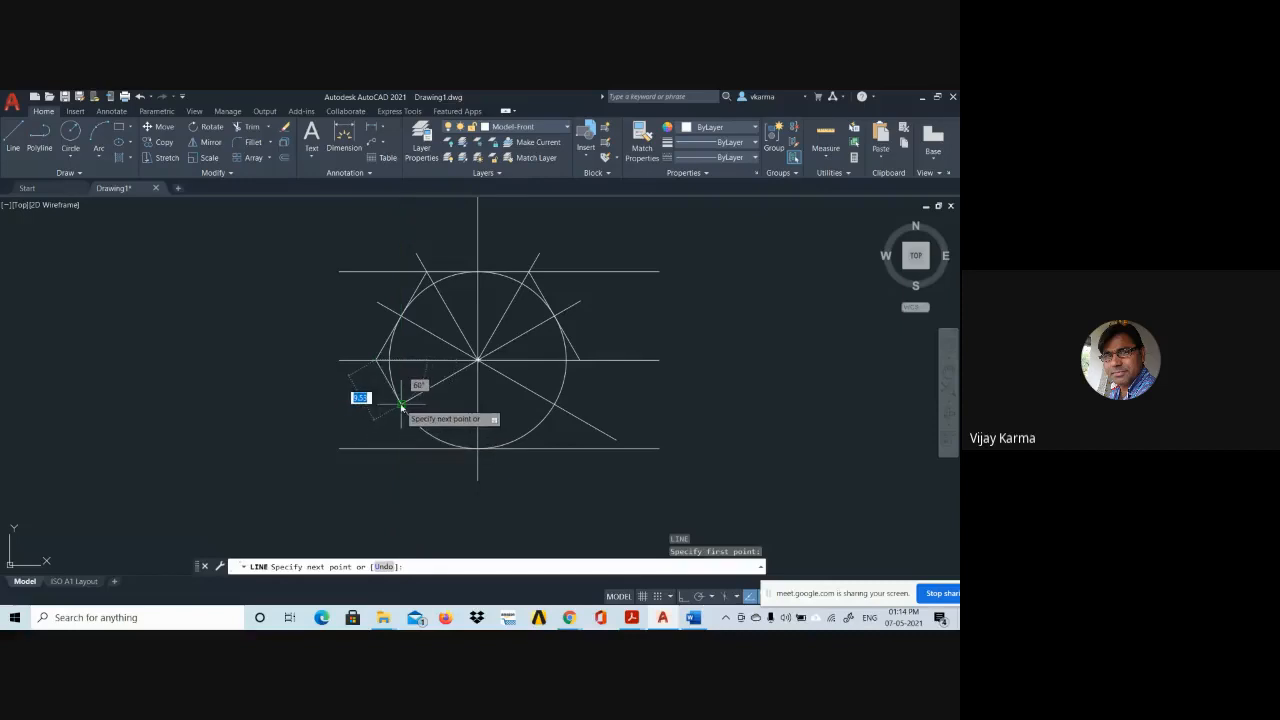
{"action": "scroll", "coordinate": [401, 405], "scroll_direction": "up", "scroll_amount": 5}
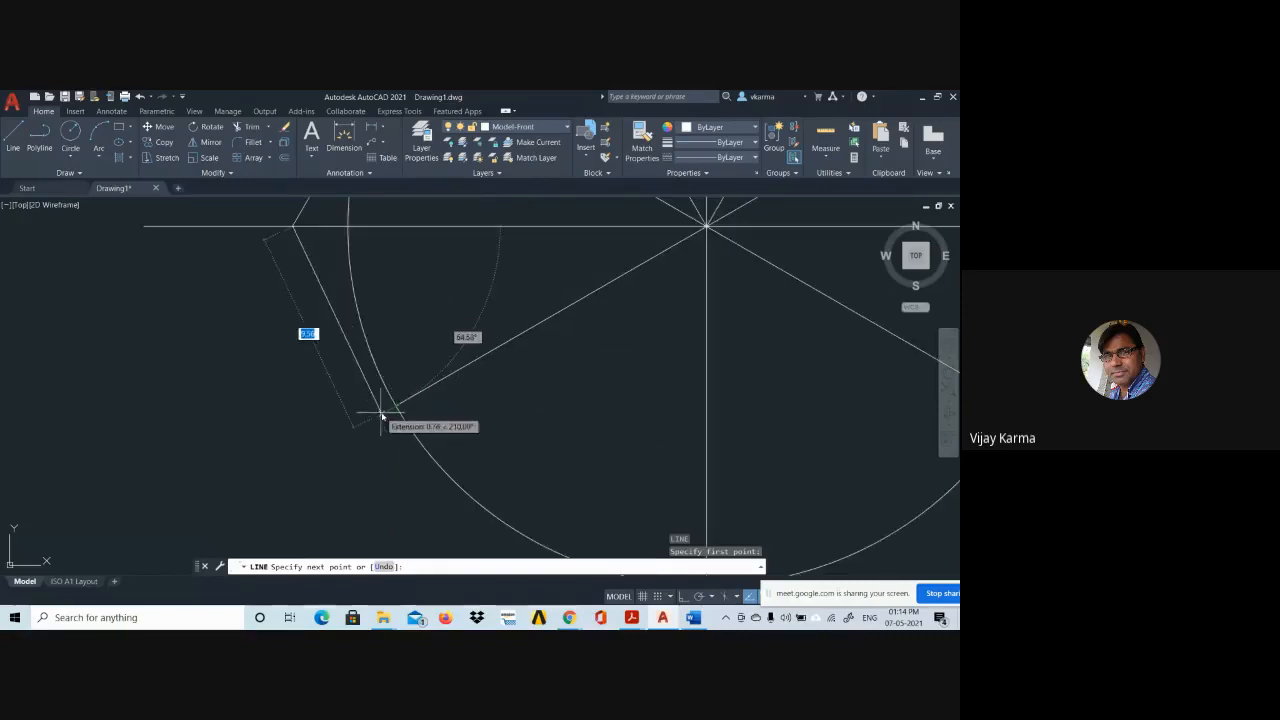
{"action": "left_click", "coordinate": [395, 407]}
{"action": "key", "text": "Escape"}
{"action": "scroll", "coordinate": [400, 410], "scroll_direction": "down", "scroll_amount": 5}
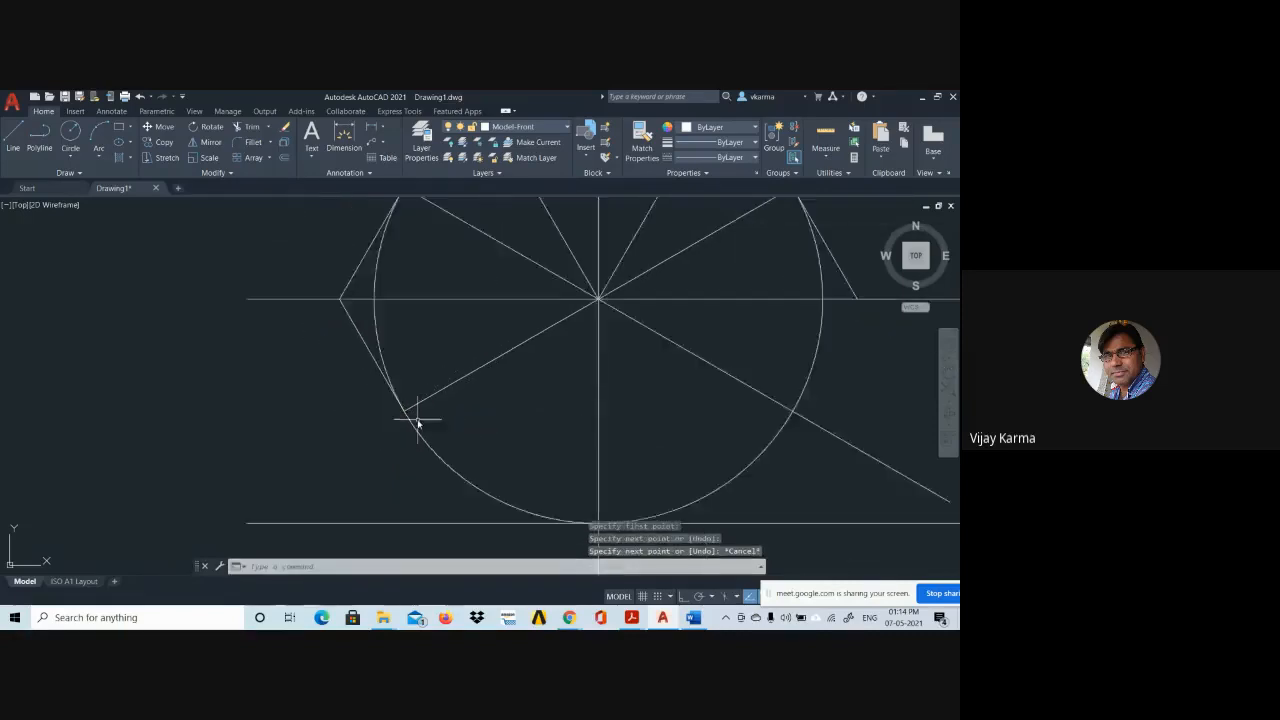
Draw a line from the hexagon's right corner to where the downward 30° line crosses the circle.
{"action": "scroll", "coordinate": [601, 428], "scroll_direction": "up", "scroll_amount": 4}
{"action": "key", "text": "space"}
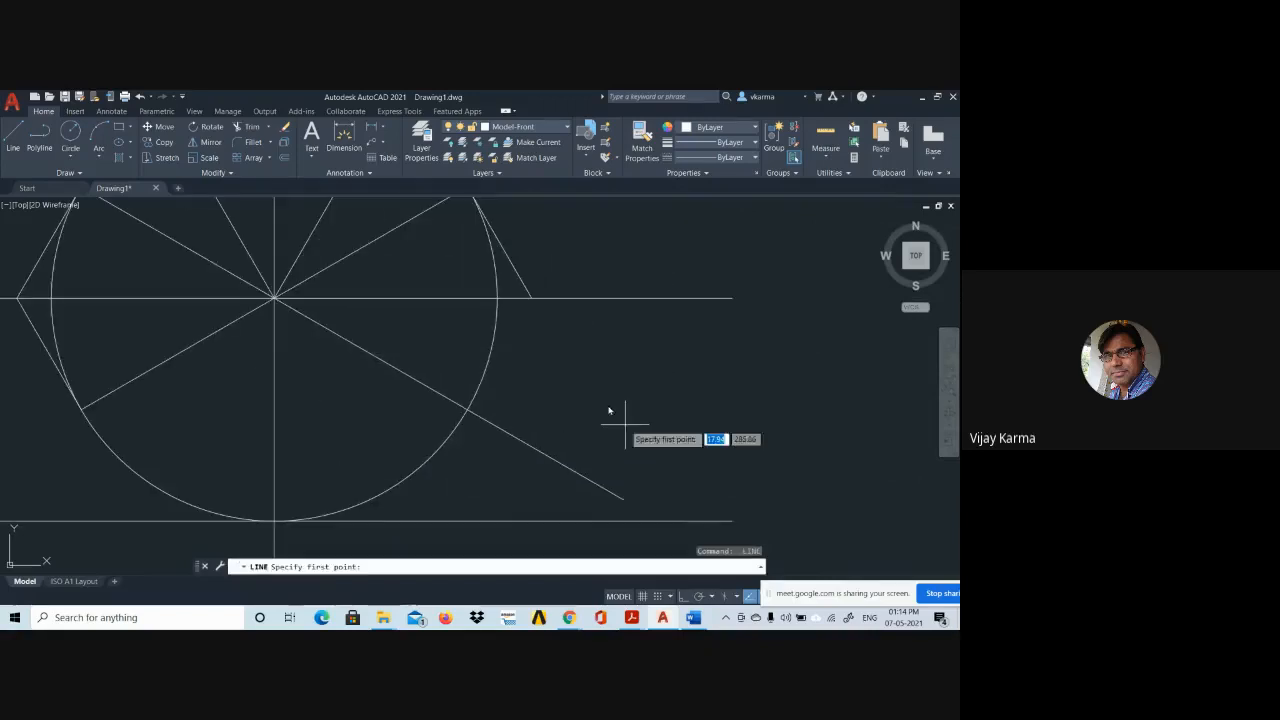
{"action": "left_click", "coordinate": [531, 298]}
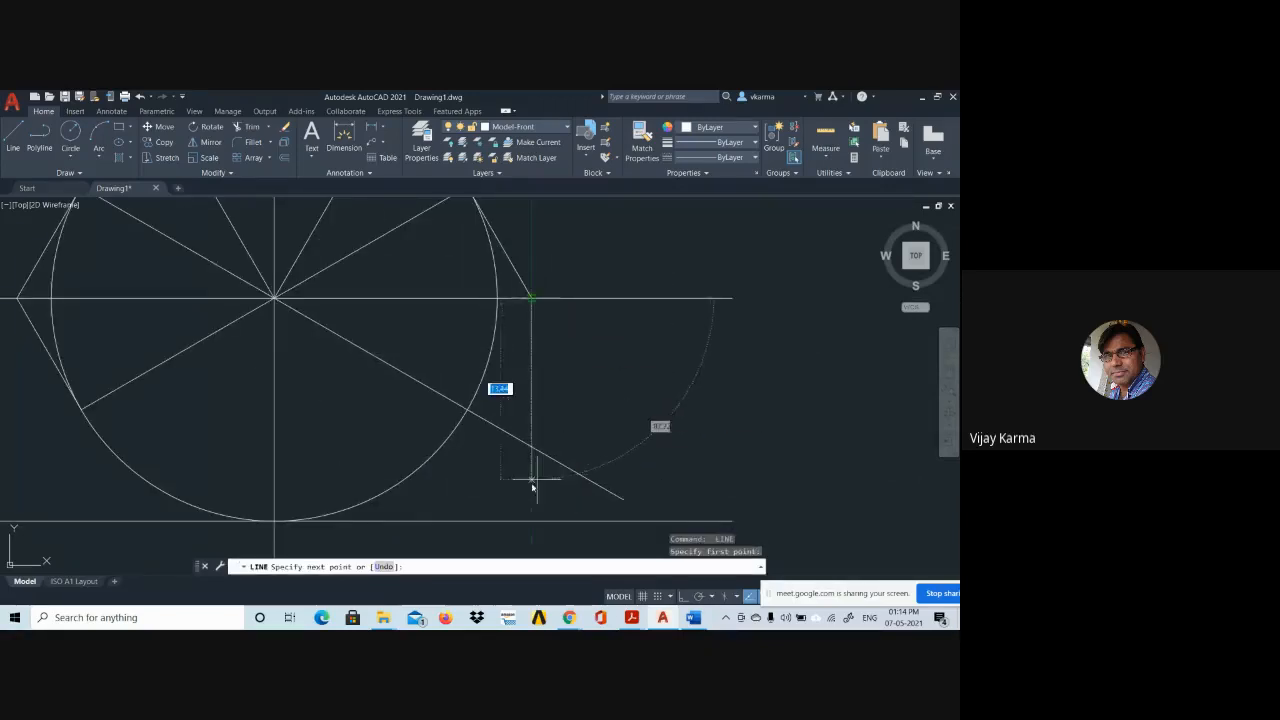
{"action": "left_click", "coordinate": [467, 410]}
{"action": "key", "text": "Escape"}
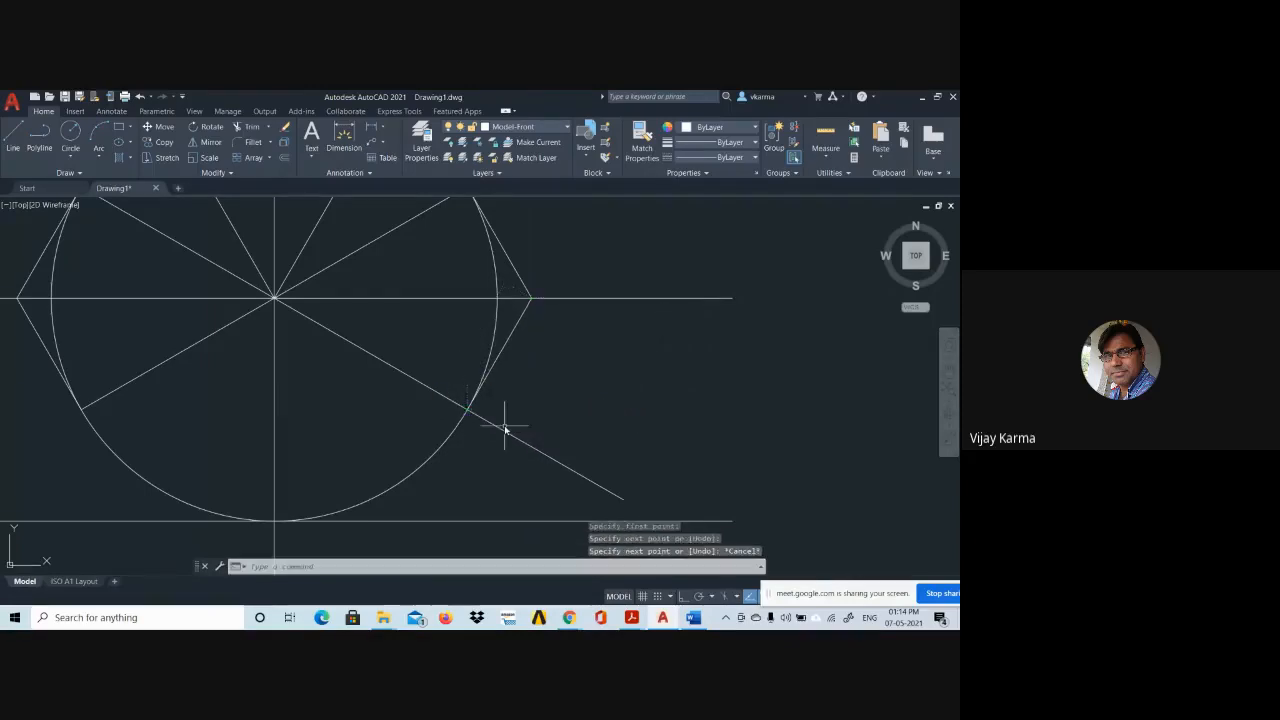
Extend both lower tangent lines down to the lower horizontal line to form the hexagon's lower-right and lower-left sides.
{"action": "scroll", "coordinate": [503, 423], "scroll_direction": "down", "scroll_amount": 2}
{"action": "type", "text": "ext"}
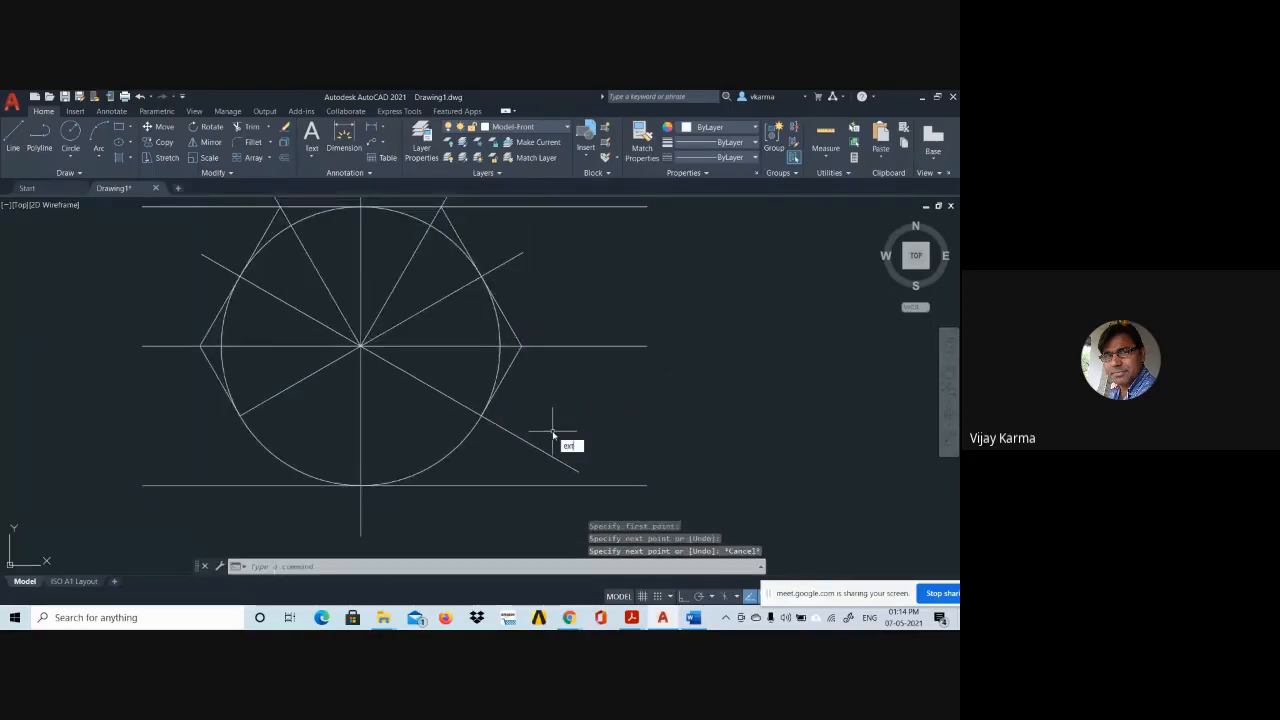
{"action": "type", "text": "e"}
{"action": "key", "text": "Return"}
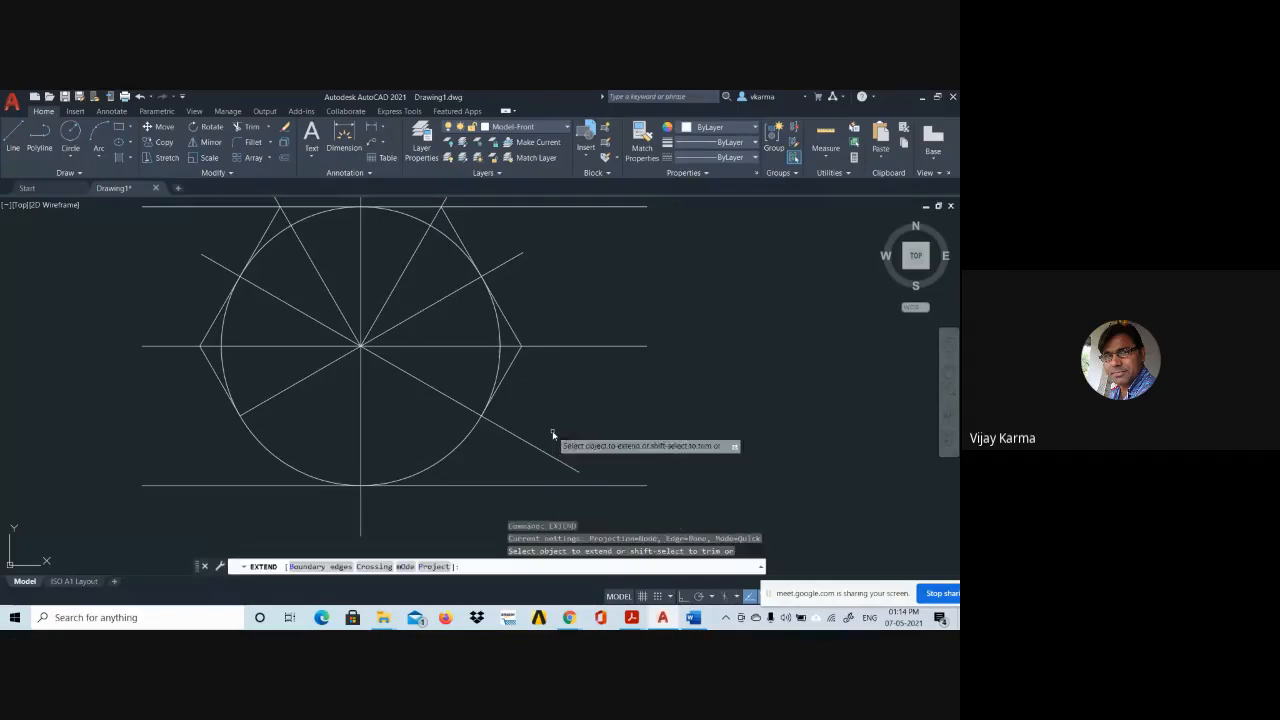
{"action": "left_click", "coordinate": [501, 392]}
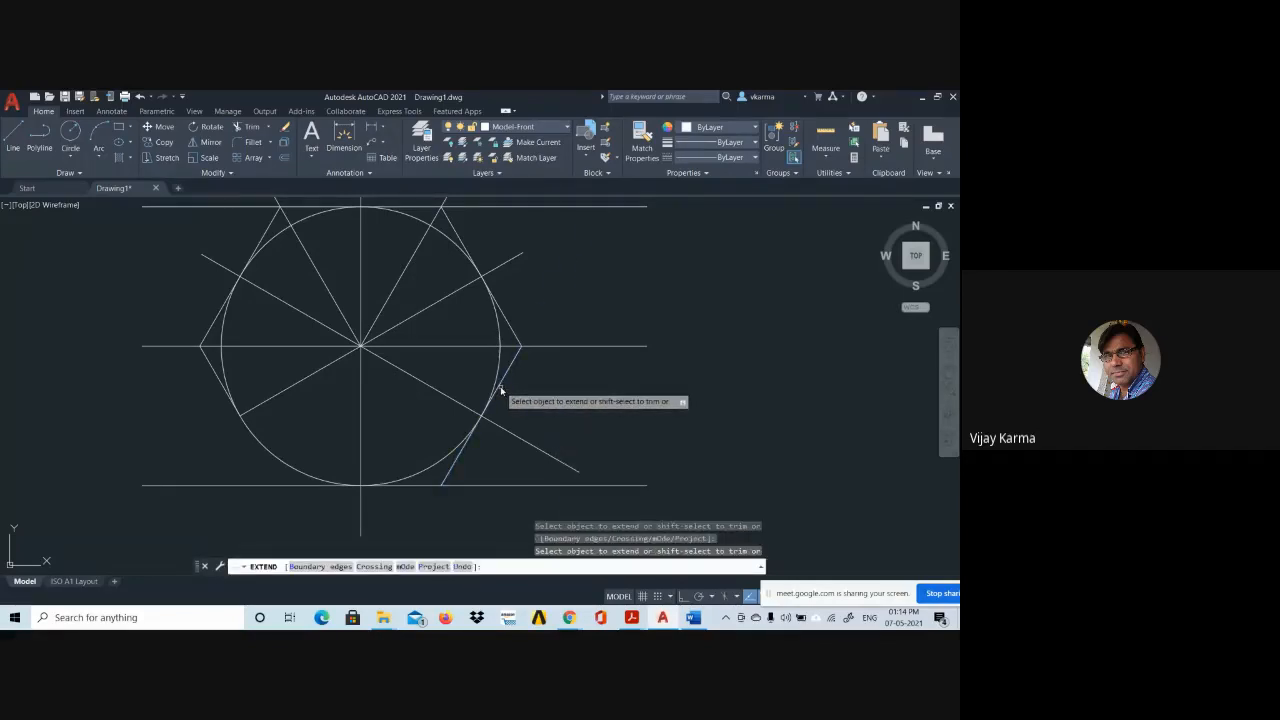
{"action": "left_click", "coordinate": [222, 389]}
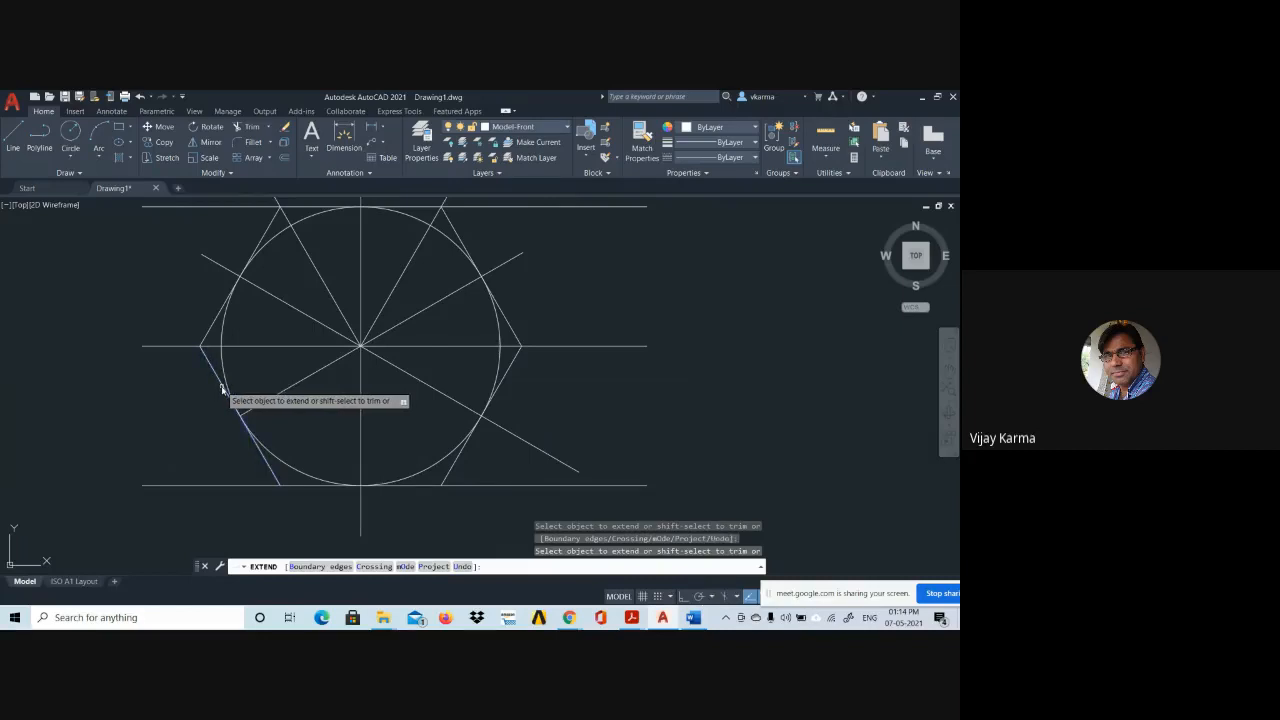
Examine the hexagon's corners where the tangent sides meet the upper and lower horizontal lines around the circle.
{"action": "key", "text": "Escape"}
{"action": "scroll", "coordinate": [349, 432], "scroll_direction": "down", "scroll_amount": 2}
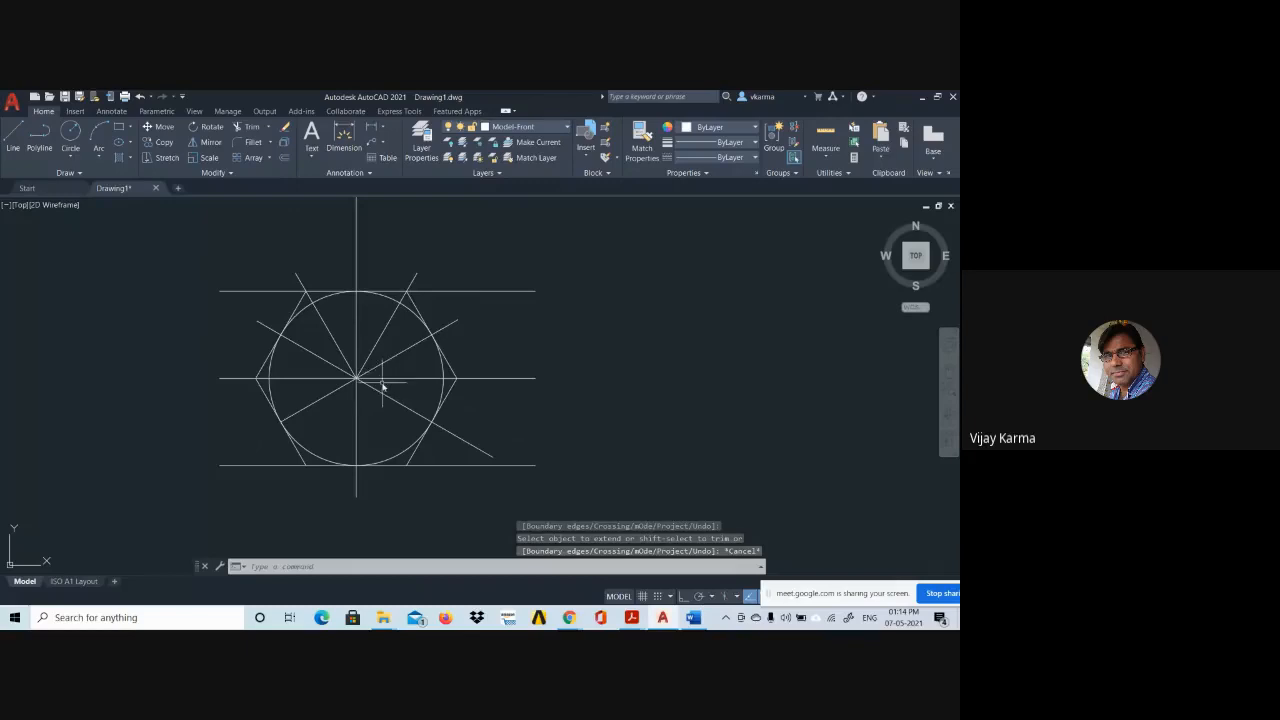
{"action": "scroll", "coordinate": [301, 300], "scroll_direction": "up", "scroll_amount": 3}
{"action": "scroll", "coordinate": [301, 300], "scroll_direction": "up", "scroll_amount": 2}
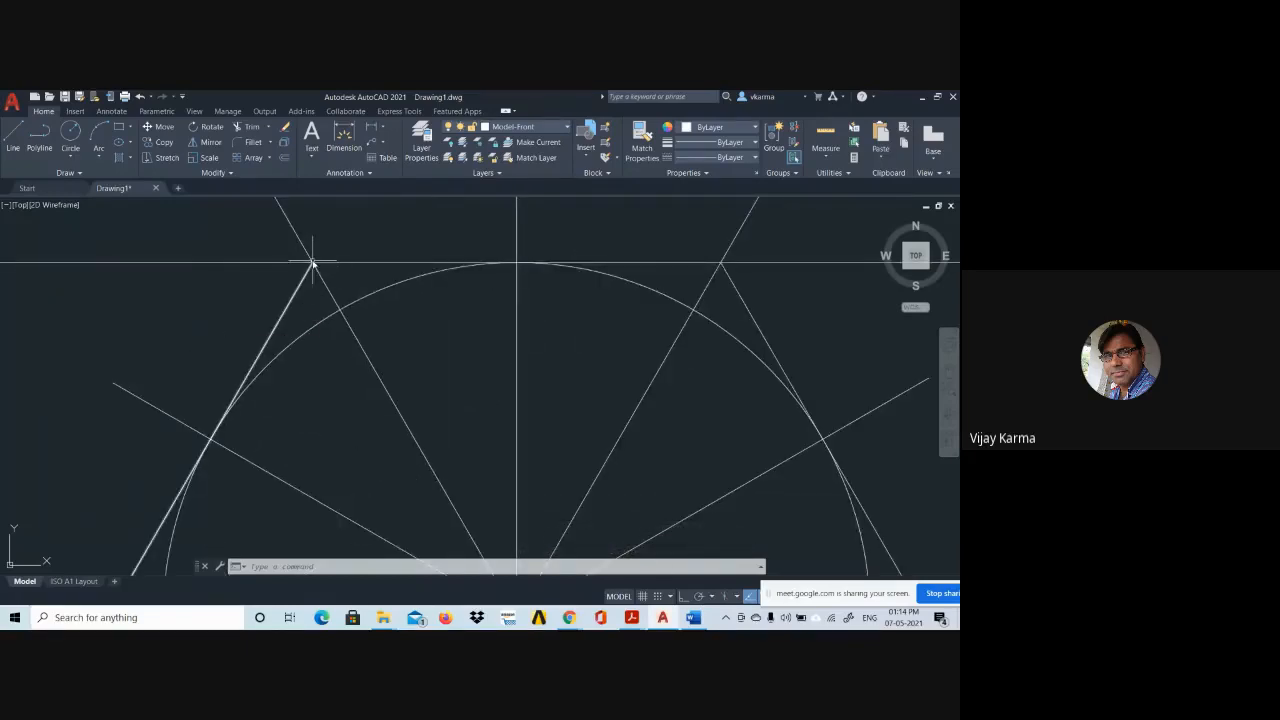
{"action": "scroll", "coordinate": [300, 315], "scroll_direction": "down", "scroll_amount": 5}
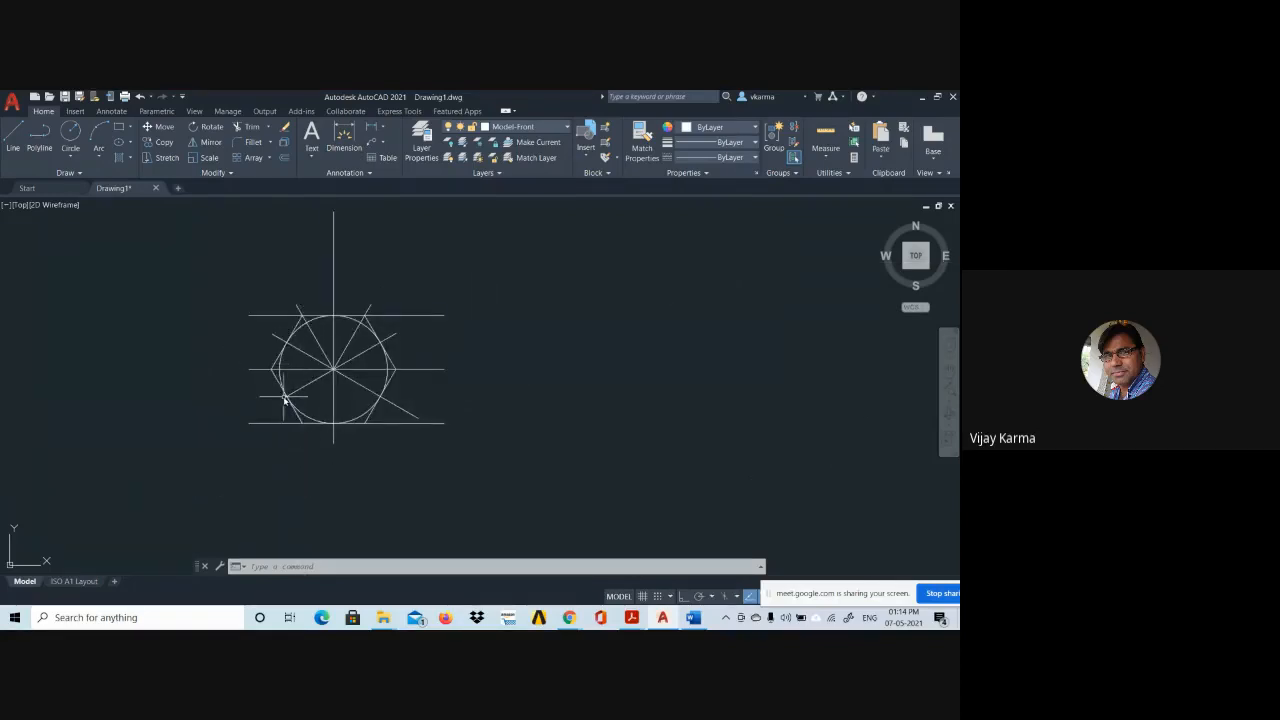
{"action": "scroll", "coordinate": [423, 429], "scroll_direction": "up", "scroll_amount": 2}
{"action": "scroll", "coordinate": [300, 282], "scroll_direction": "up", "scroll_amount": 4}
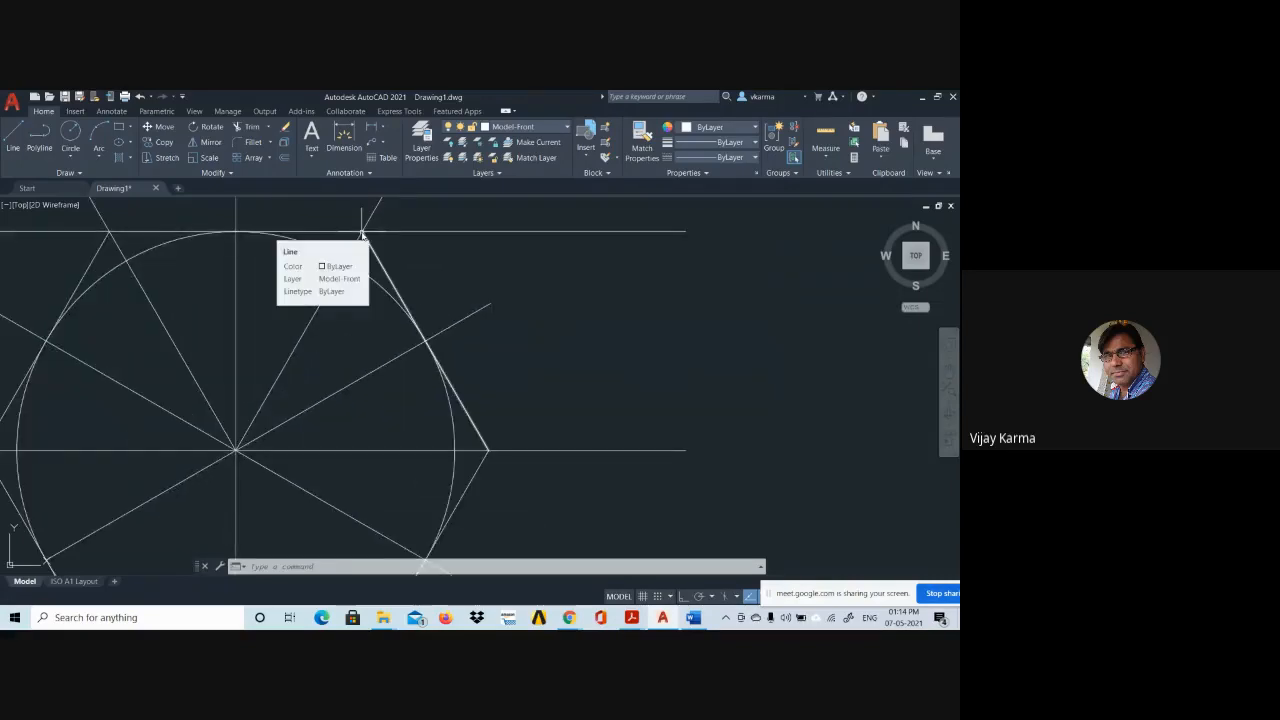
{"action": "scroll", "coordinate": [366, 326], "scroll_direction": "down", "scroll_amount": 2}
{"action": "scroll", "coordinate": [361, 507], "scroll_direction": "down", "scroll_amount": 3}
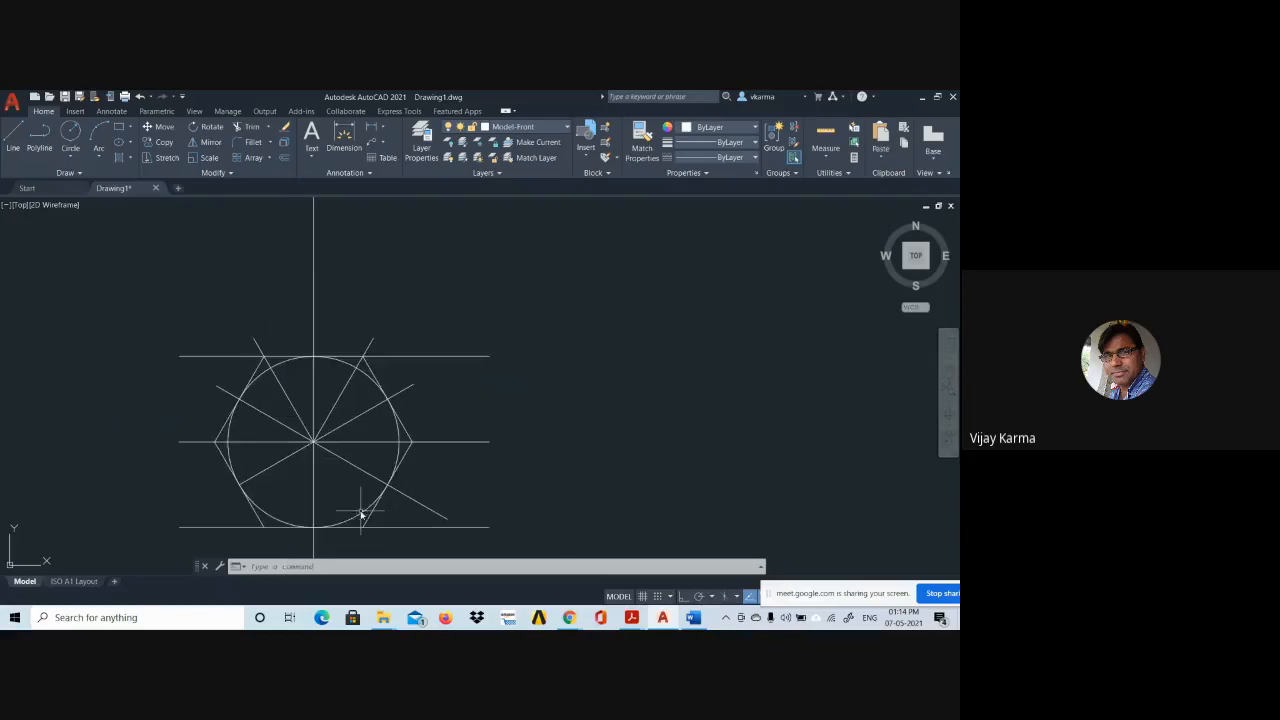
{"action": "scroll", "coordinate": [400, 346], "scroll_direction": "up", "scroll_amount": 6}
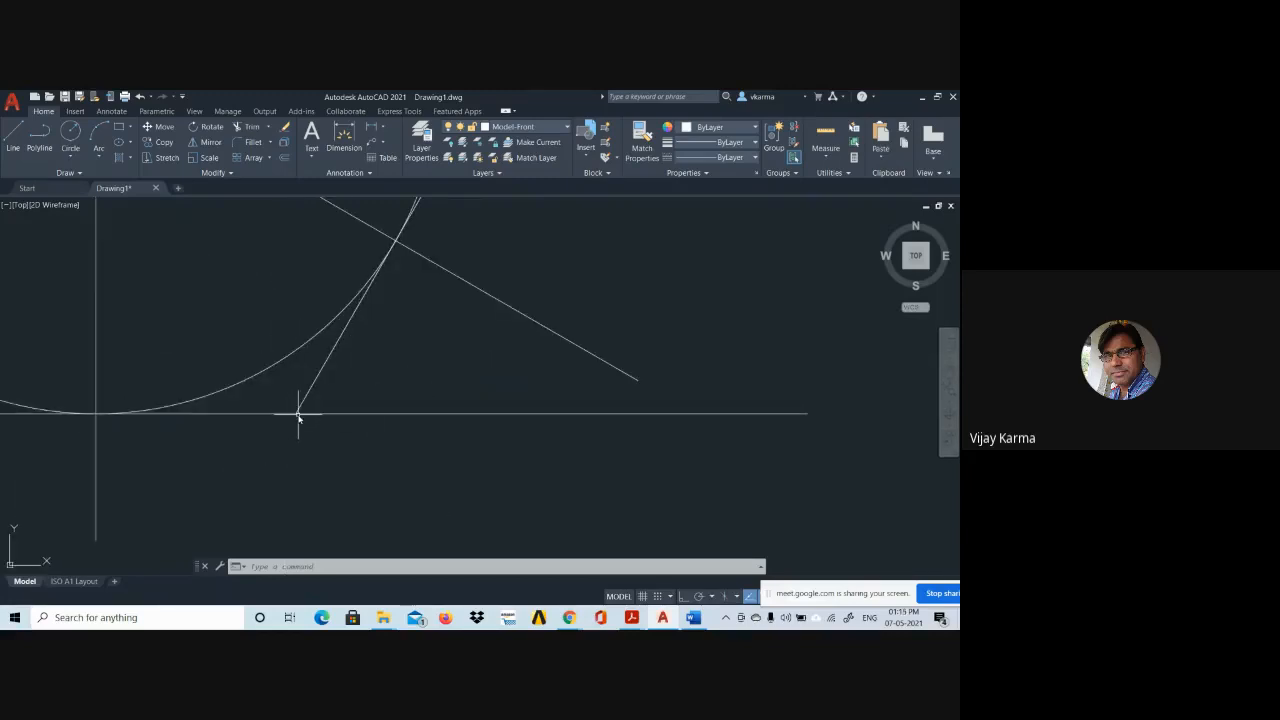
{"action": "scroll", "coordinate": [298, 418], "scroll_direction": "down", "scroll_amount": 4}
{"action": "scroll", "coordinate": [250, 345], "scroll_direction": "up", "scroll_amount": 1}
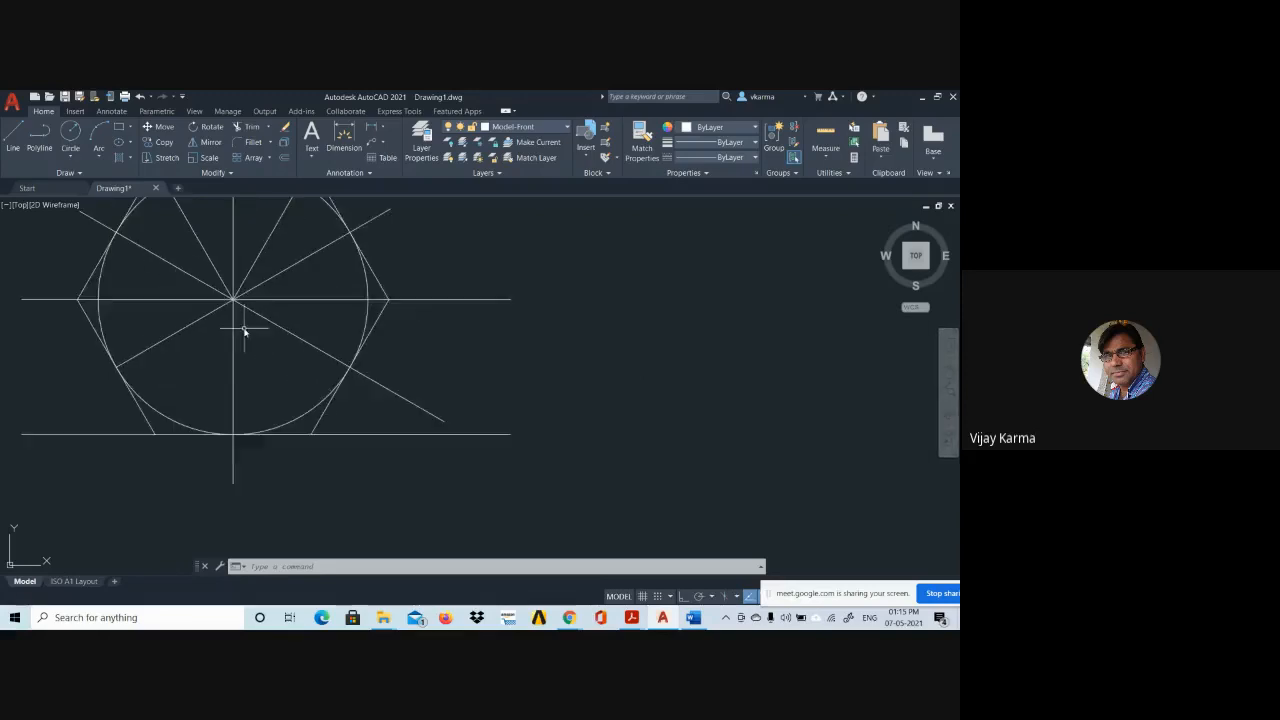
{"action": "mouse_move", "coordinate": [243, 330]}
{"action": "middle_mouse_down"}
{"action": "mouse_move", "coordinate": [386, 383]}
{"action": "mouse_move", "coordinate": [391, 403]}
{"action": "middle_mouse_up"}
{"action": "scroll", "coordinate": [378, 378], "scroll_direction": "down", "scroll_amount": 2}
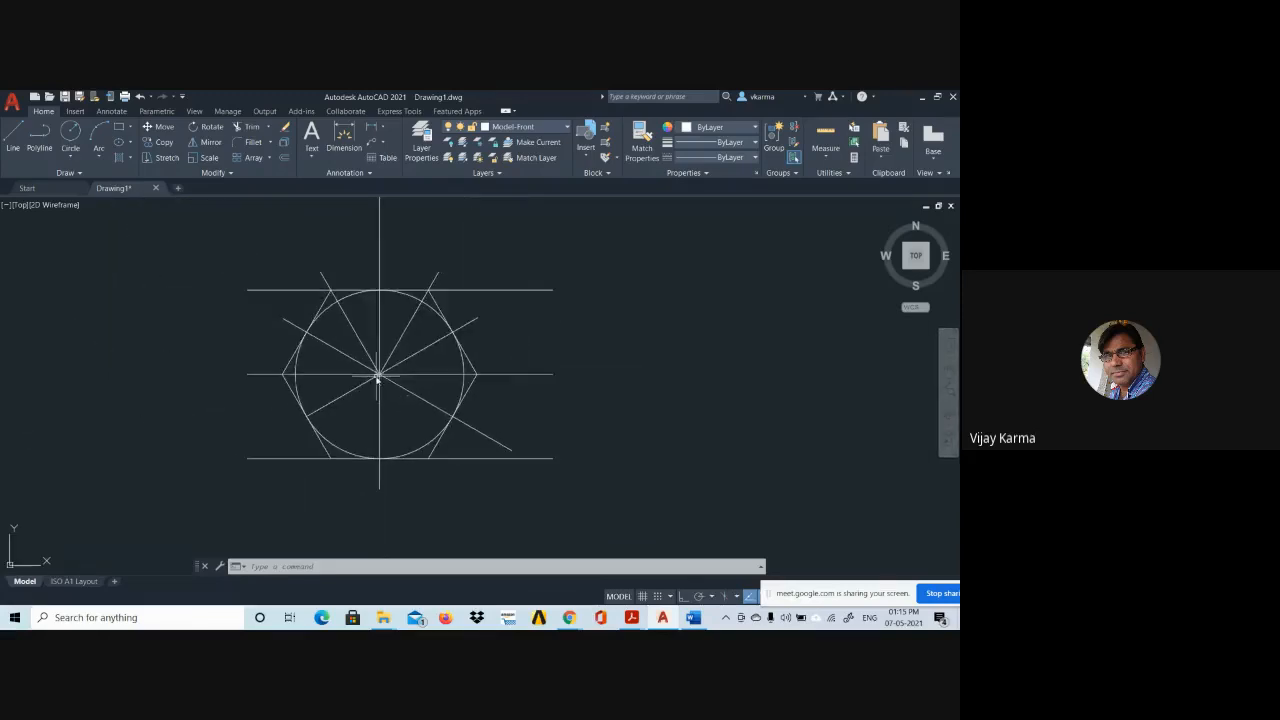
{"action": "scroll", "coordinate": [380, 373], "scroll_direction": "down", "scroll_amount": 2}
{"action": "scroll", "coordinate": [389, 366], "scroll_direction": "up", "scroll_amount": 2}
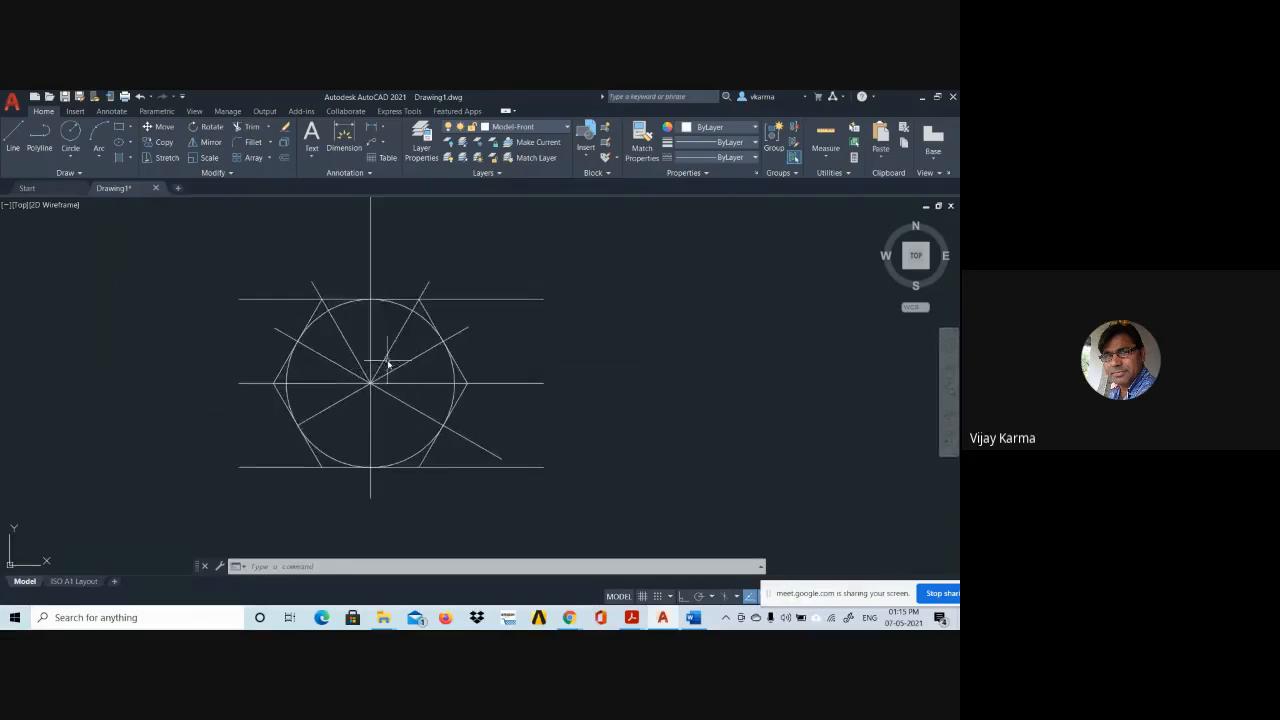
{"action": "middle_click_drag", "start_coordinate": [334, 374], "coordinate": [357, 417]}
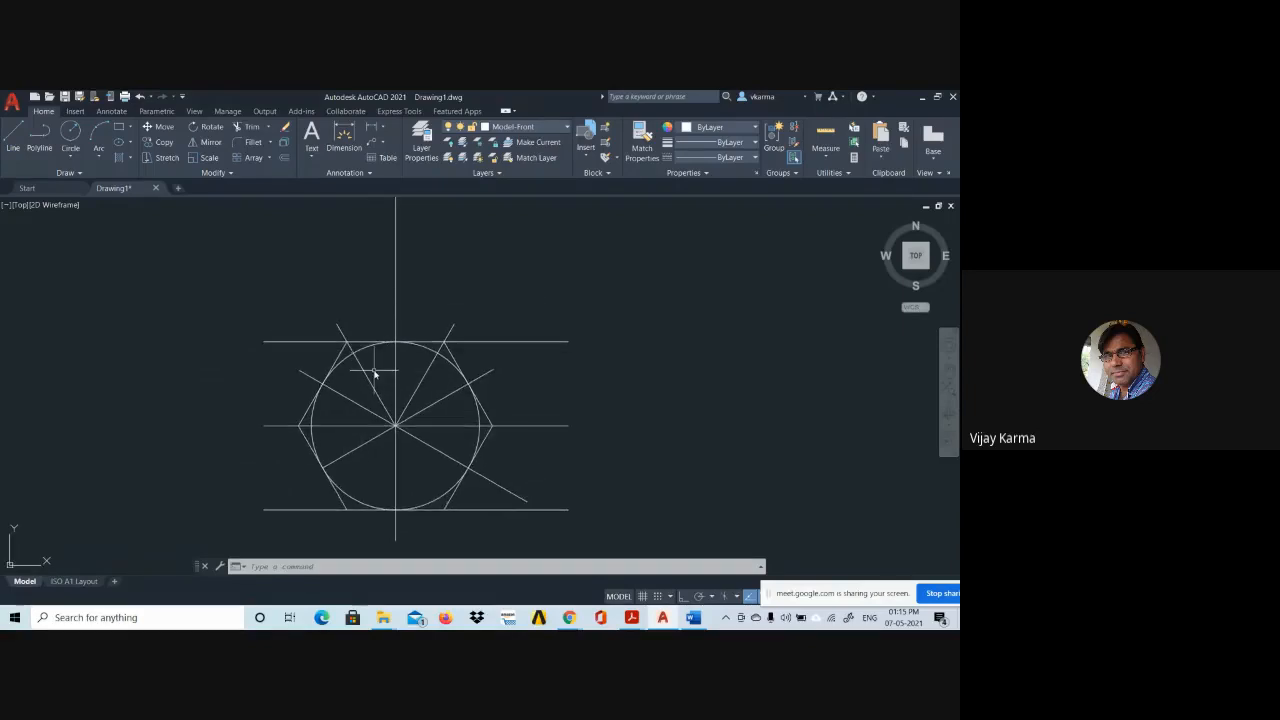
Copy the hexagon's upper horizontal line from its intersection with the vertical centre line to that centre line's upper end.
{"action": "scroll", "coordinate": [403, 323], "scroll_direction": "down", "scroll_amount": 2}
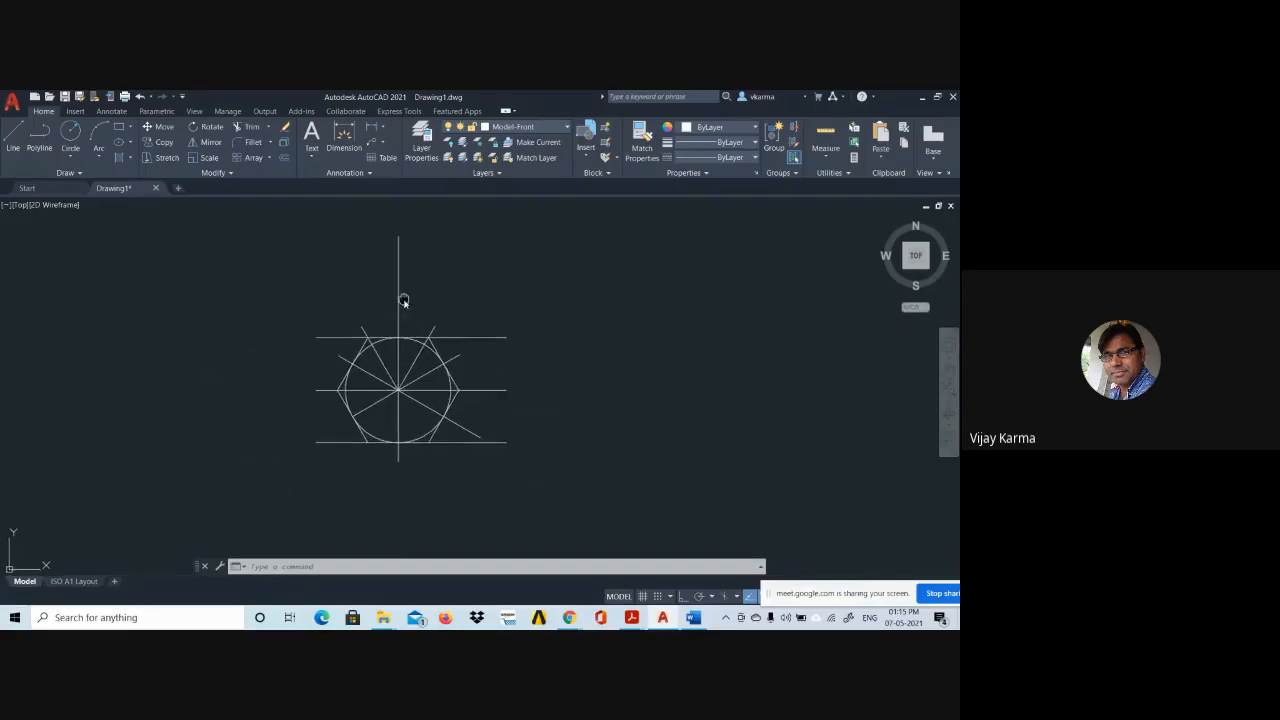
{"action": "middle_click_drag", "start_coordinate": [403, 301], "coordinate": [398, 352]}
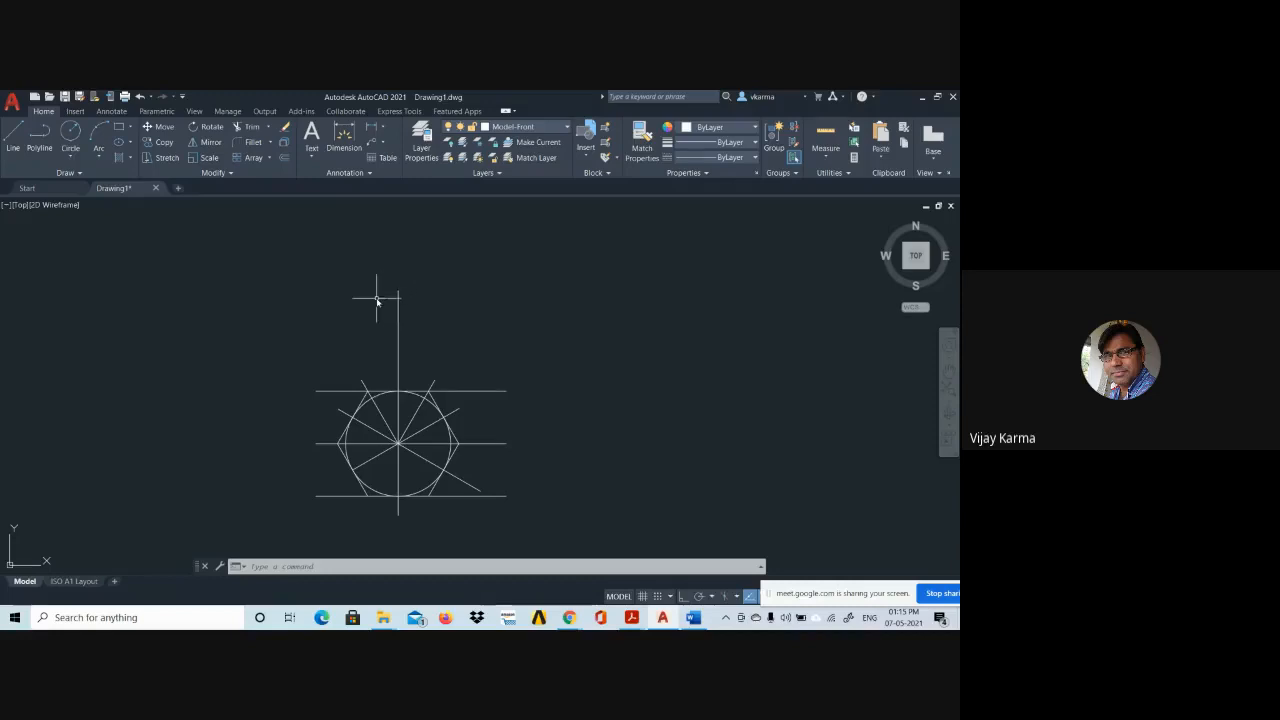
{"action": "scroll", "coordinate": [378, 296], "scroll_direction": "up", "scroll_amount": 4}
{"action": "scroll", "coordinate": [391, 297], "scroll_direction": "down", "scroll_amount": 2}
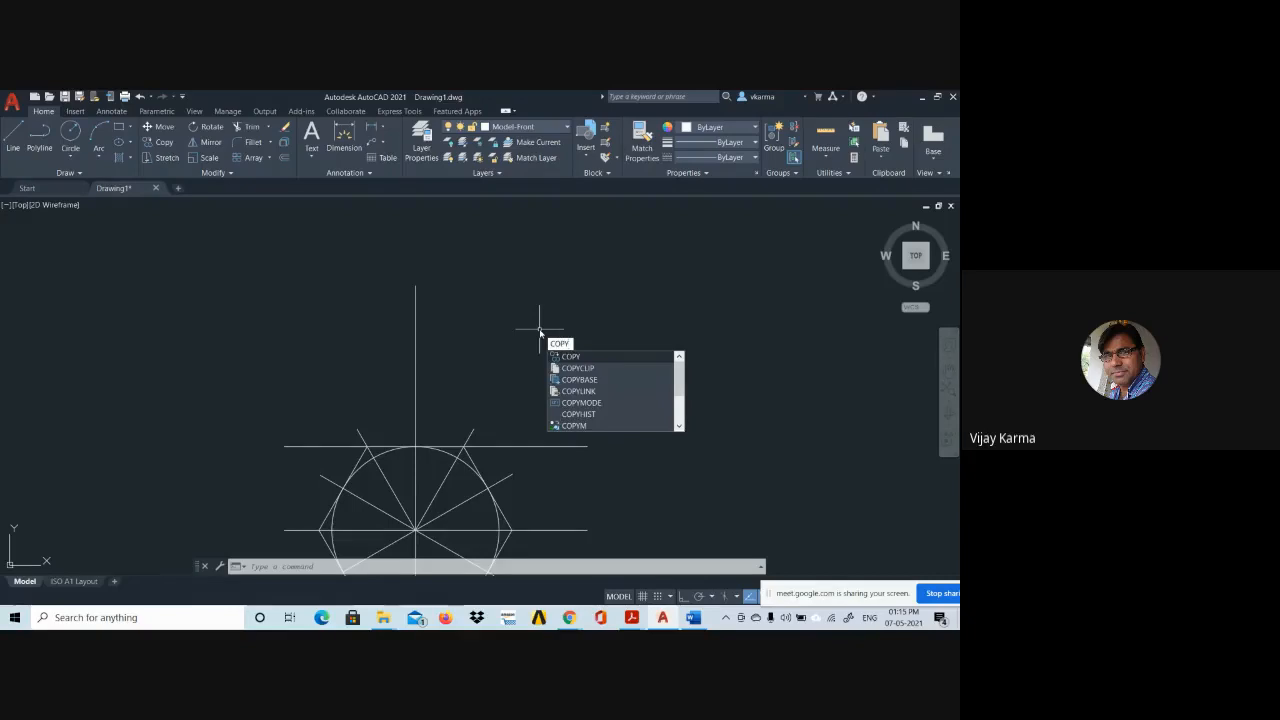
{"action": "key", "text": "Return"}
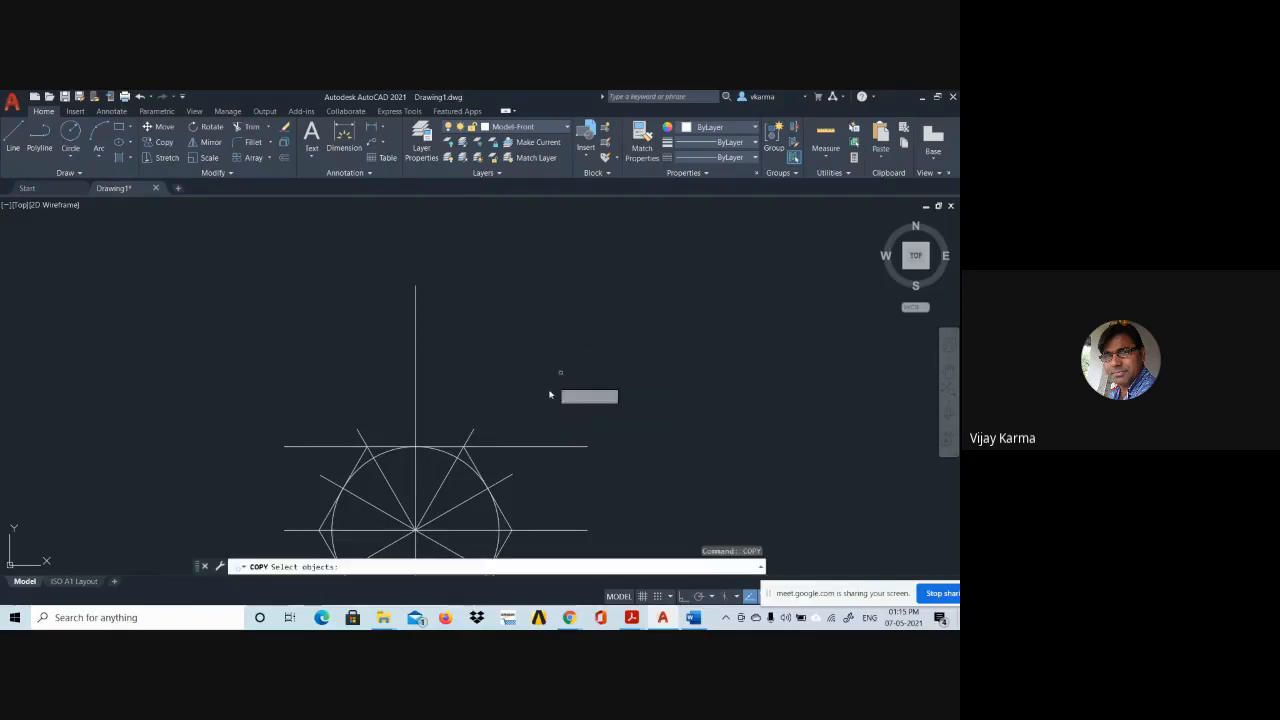
{"action": "left_click", "coordinate": [533, 447]}
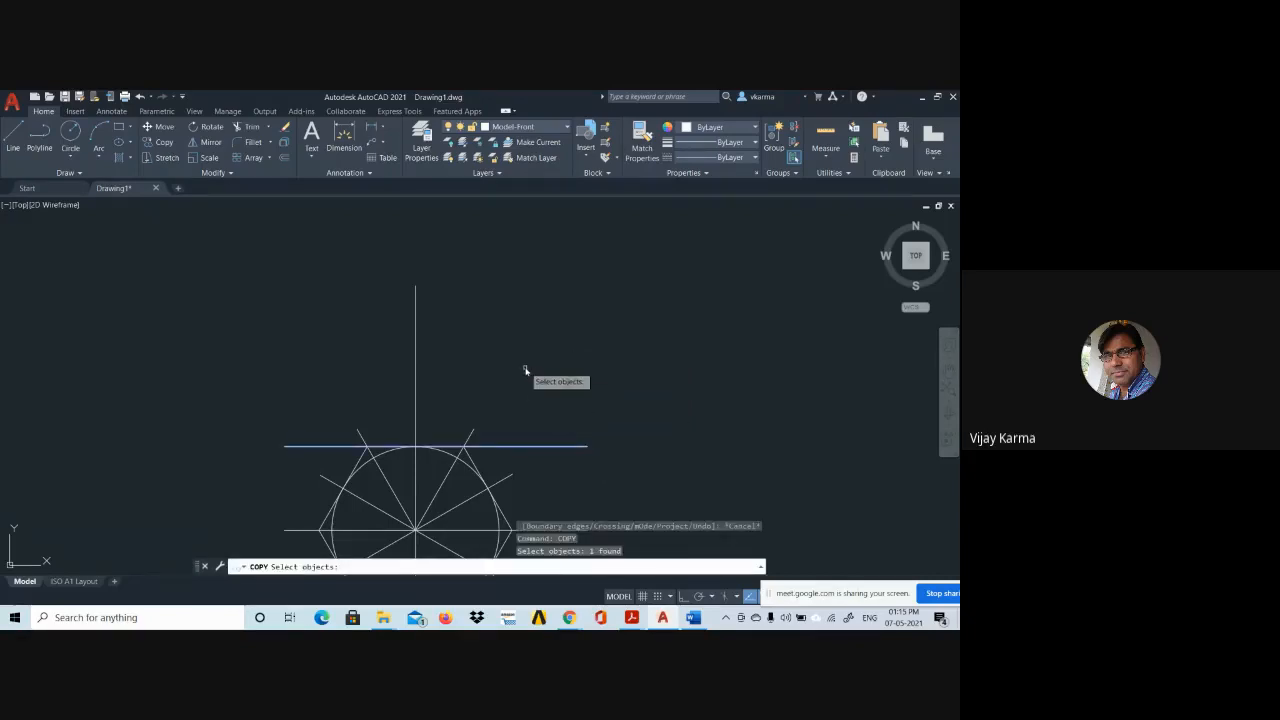
{"action": "key", "text": "Return"}
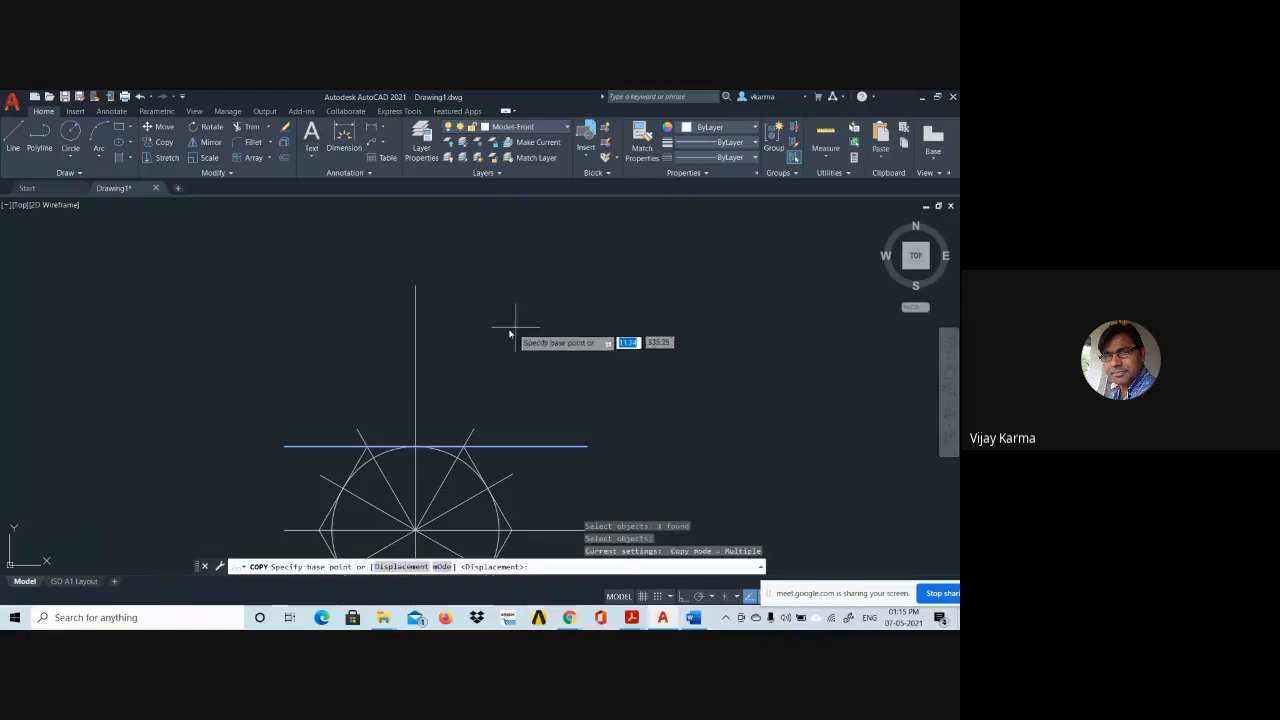
{"action": "left_click", "coordinate": [415, 447]}
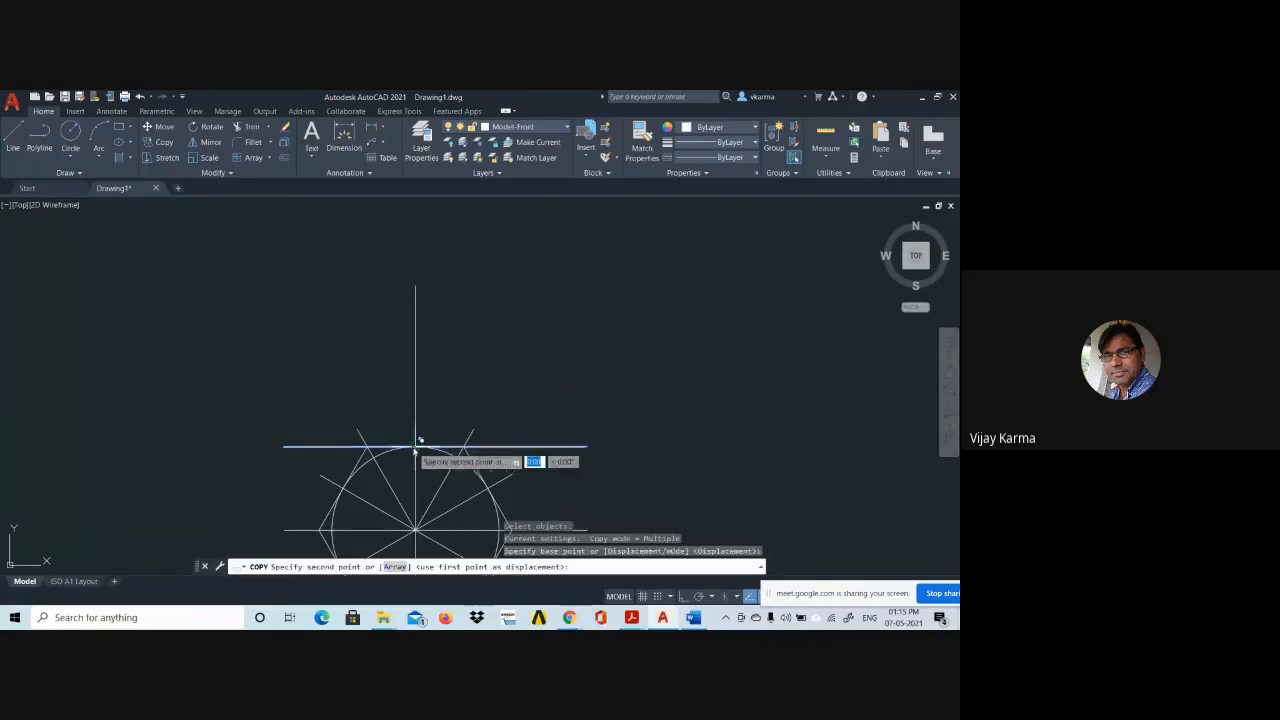
{"action": "left_click", "coordinate": [416, 286]}
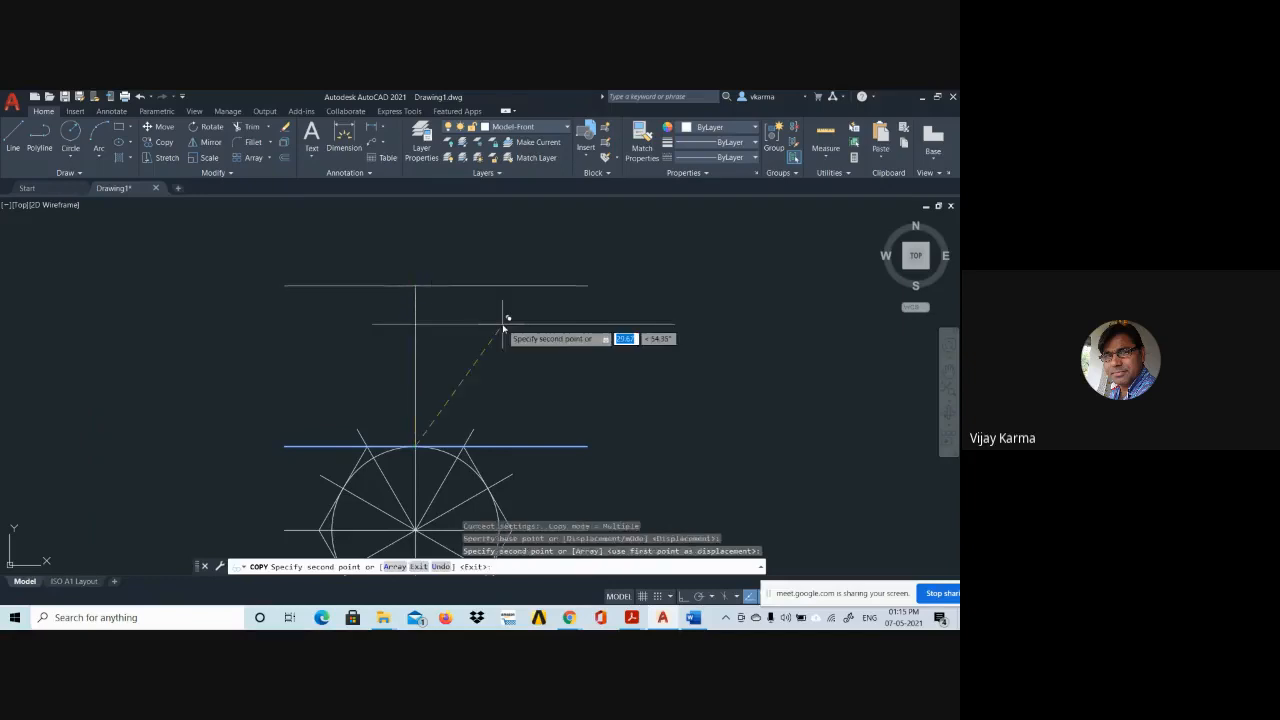
{"action": "scroll", "coordinate": [407, 286], "scroll_direction": "up", "scroll_amount": 5}
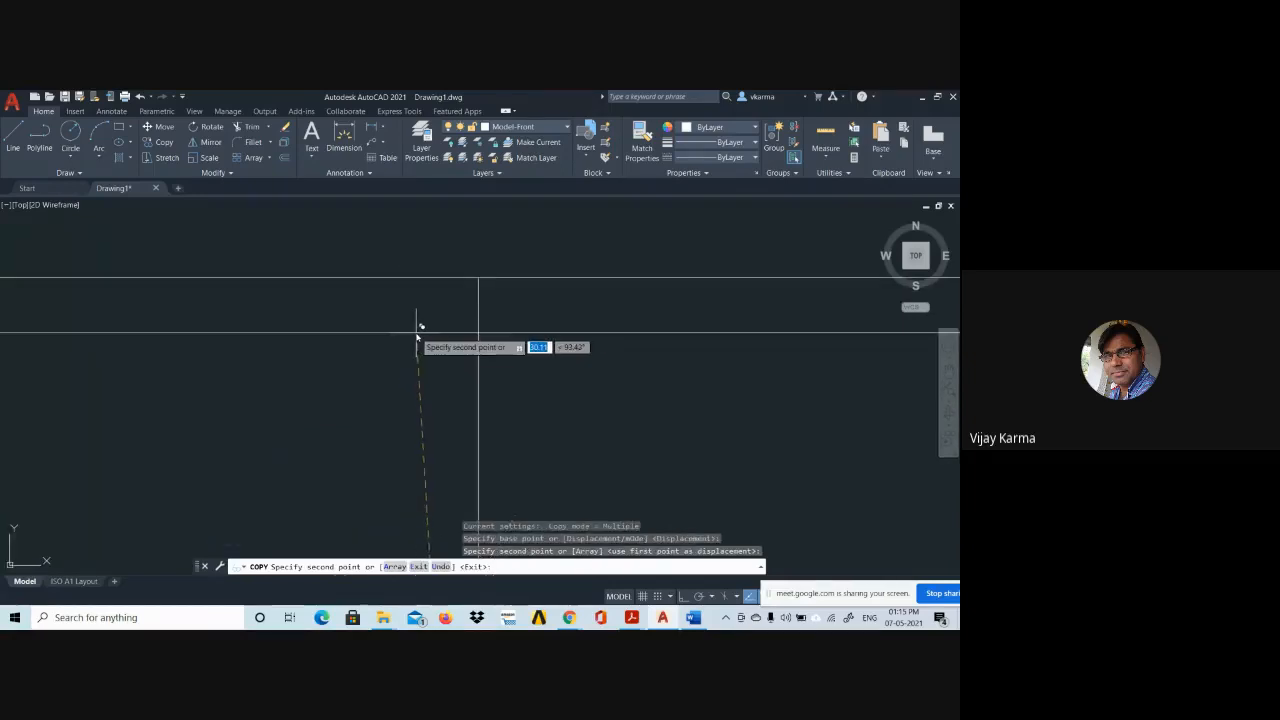
{"action": "key", "text": "Escape"}
{"action": "scroll", "coordinate": [460, 340], "scroll_direction": "down", "scroll_amount": 5}
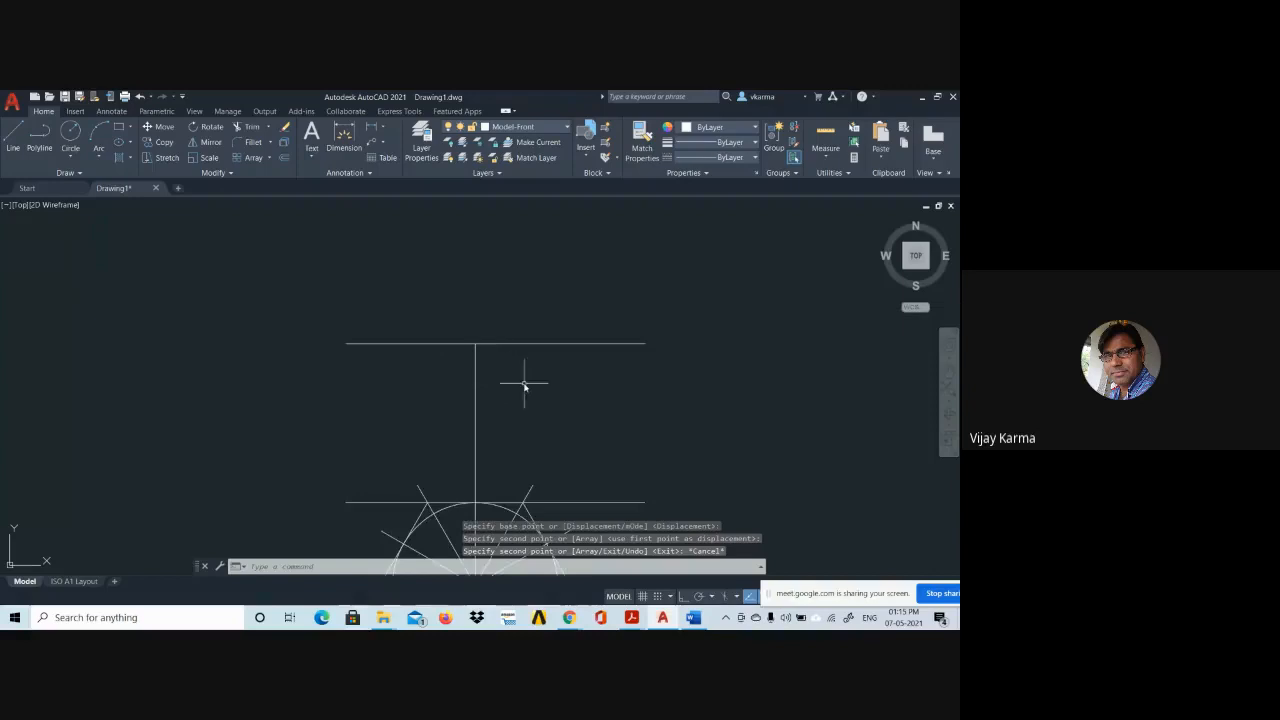
Switch to Word to review the nut height rule and the front-view figures in the notes, and return to AutoCAD.
{"action": "scroll", "coordinate": [524, 383], "scroll_direction": "down", "scroll_amount": 2}
{"action": "scroll", "coordinate": [533, 385], "scroll_direction": "up", "scroll_amount": 2}
{"action": "mouse_move", "coordinate": [533, 385]}
{"action": "middle_mouse_down"}
{"action": "mouse_move", "coordinate": [480, 340]}
{"action": "mouse_move", "coordinate": [491, 345]}
{"action": "middle_mouse_up"}
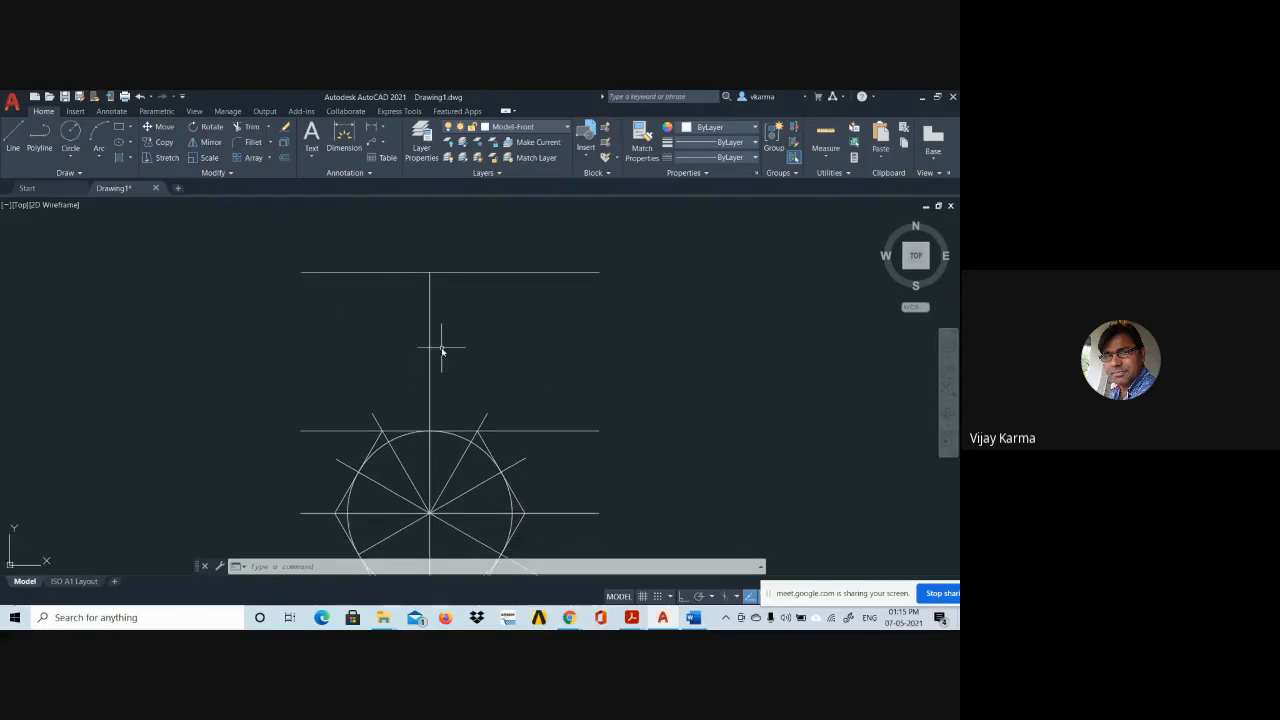
{"action": "middle_click_drag", "start_coordinate": [459, 340], "coordinate": [463, 308]}
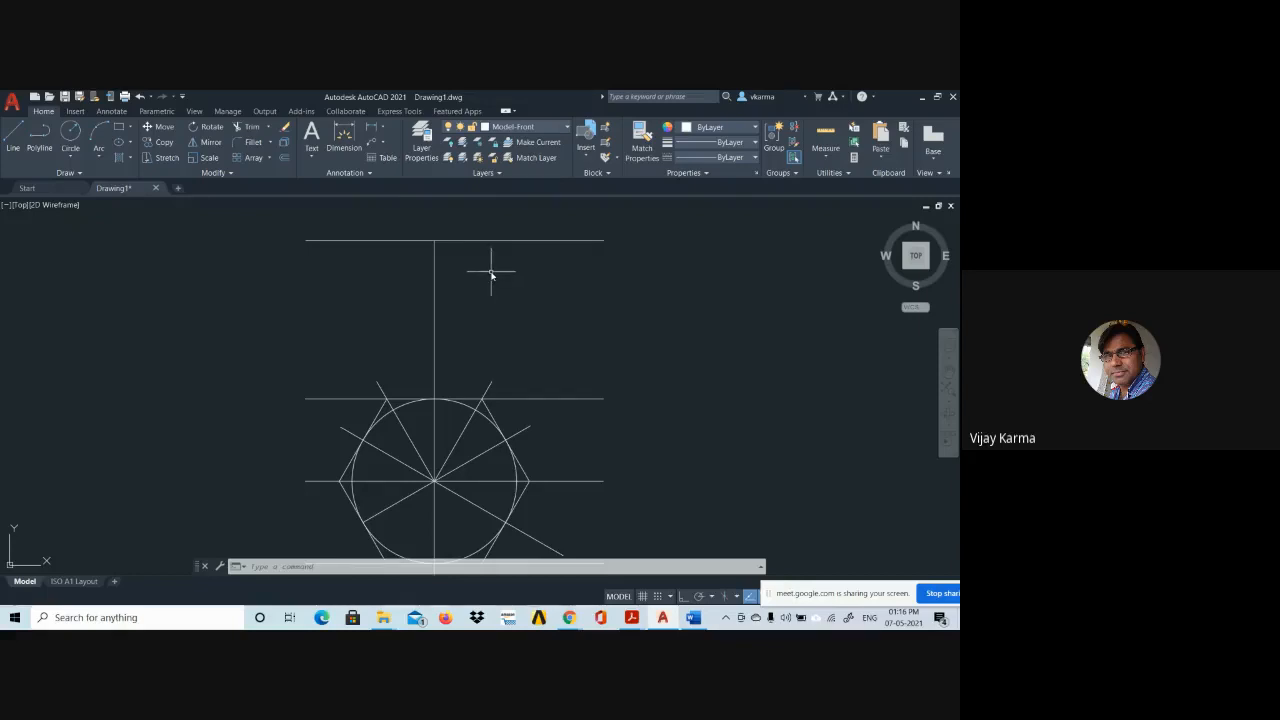
{"action": "key", "text": "alt+Tab"}
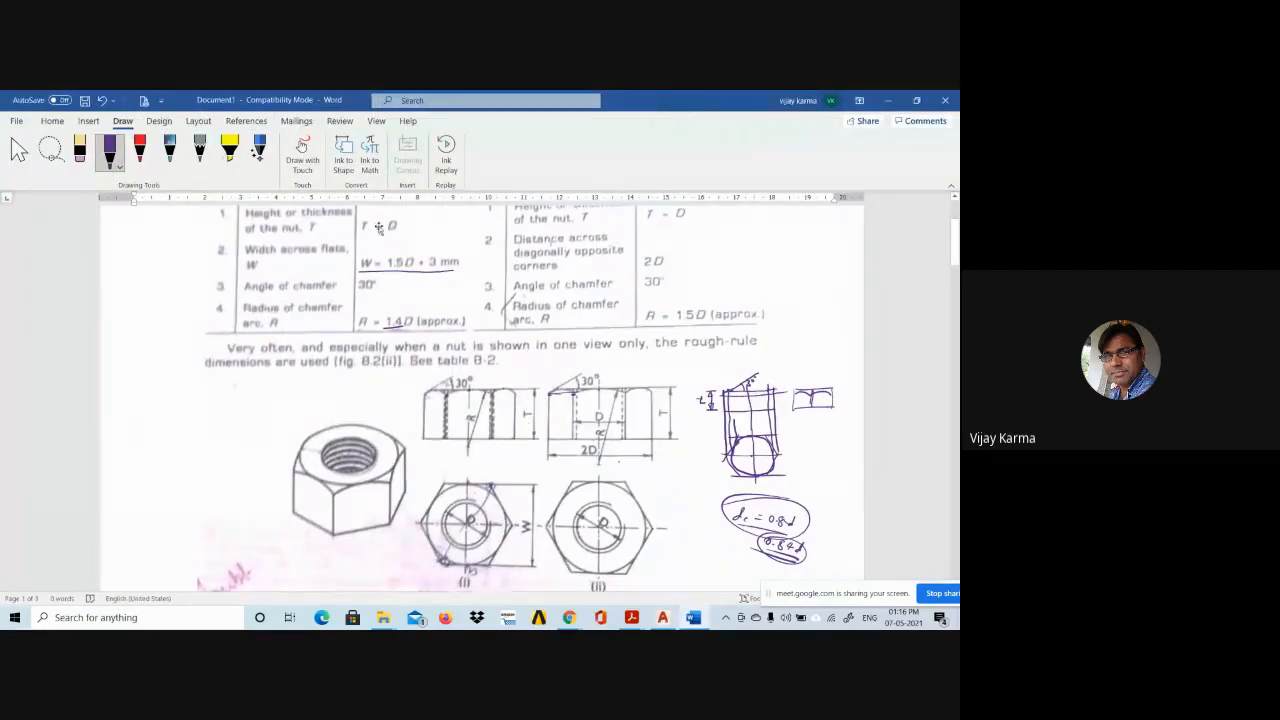
{"action": "scroll", "coordinate": [400, 235], "scroll_direction": "up", "scroll_amount": 2}
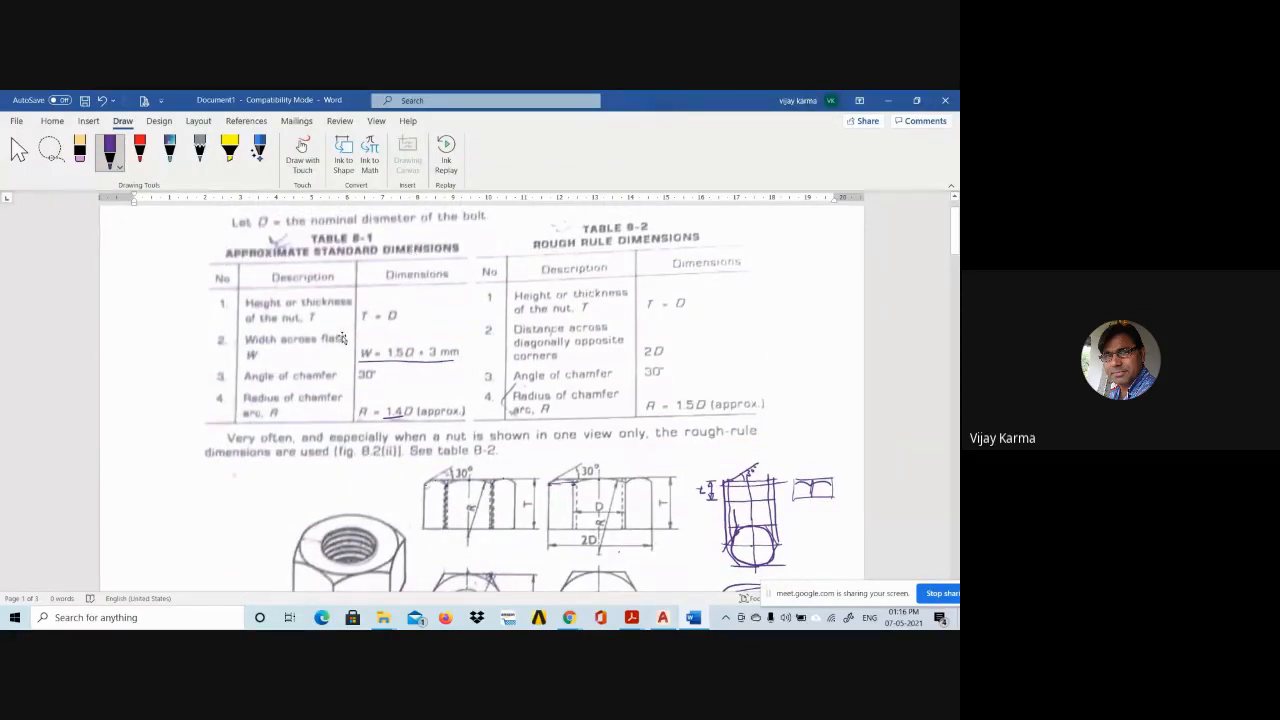
{"action": "scroll", "coordinate": [407, 327], "scroll_direction": "down", "scroll_amount": 3}
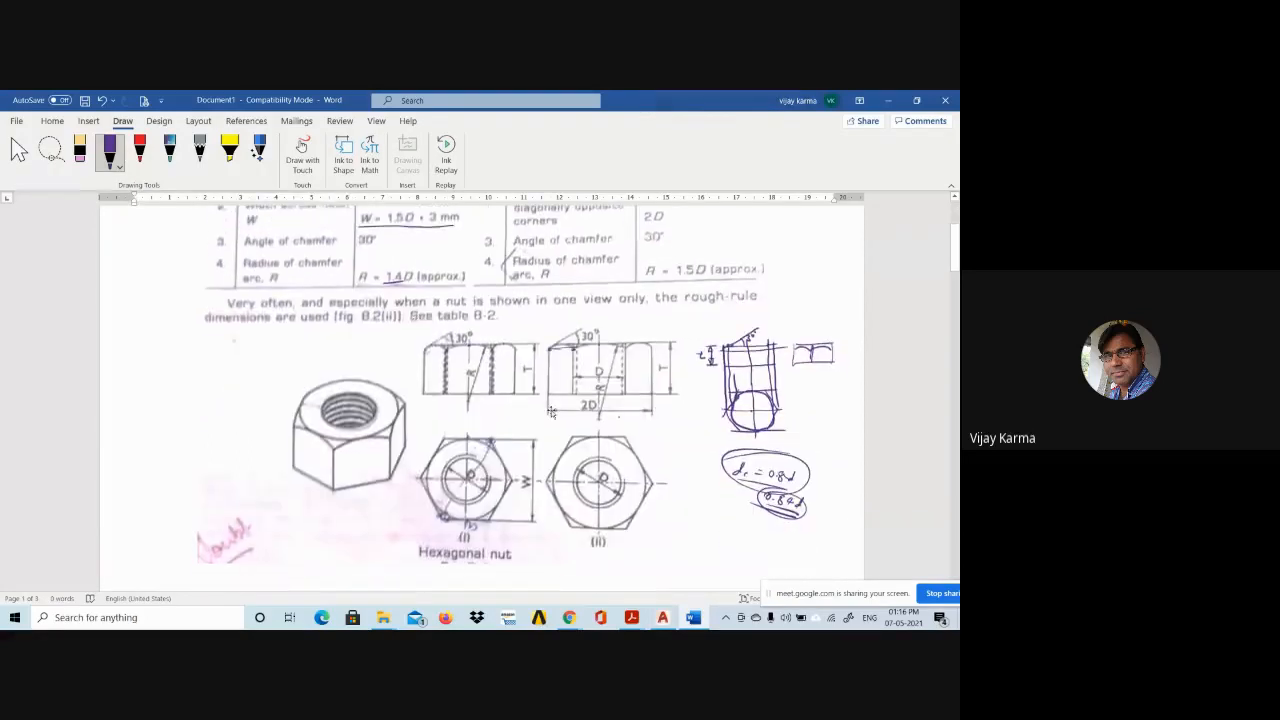
{"action": "key", "text": "alt+Tab"}
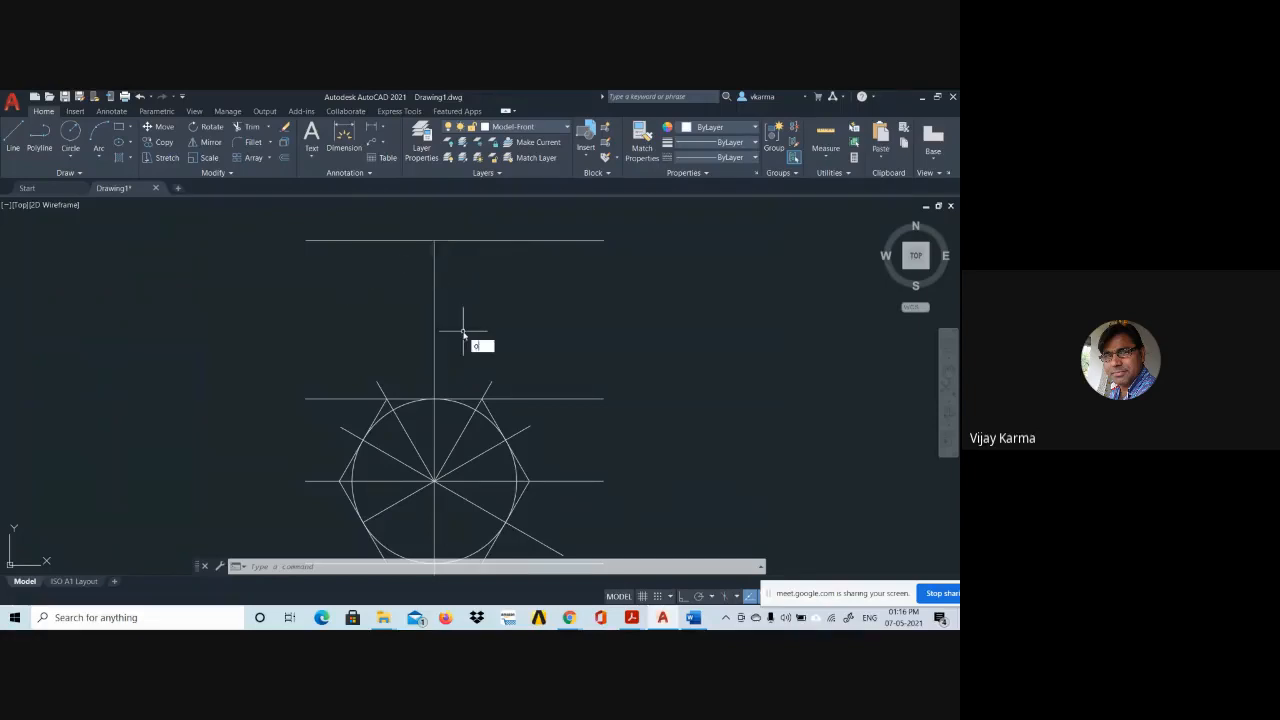
Offset the uppermost horizontal line downward by 20 to mark the nut's thickness in the front view.
{"action": "type", "text": "ffset"}
{"action": "key", "text": "Return"}
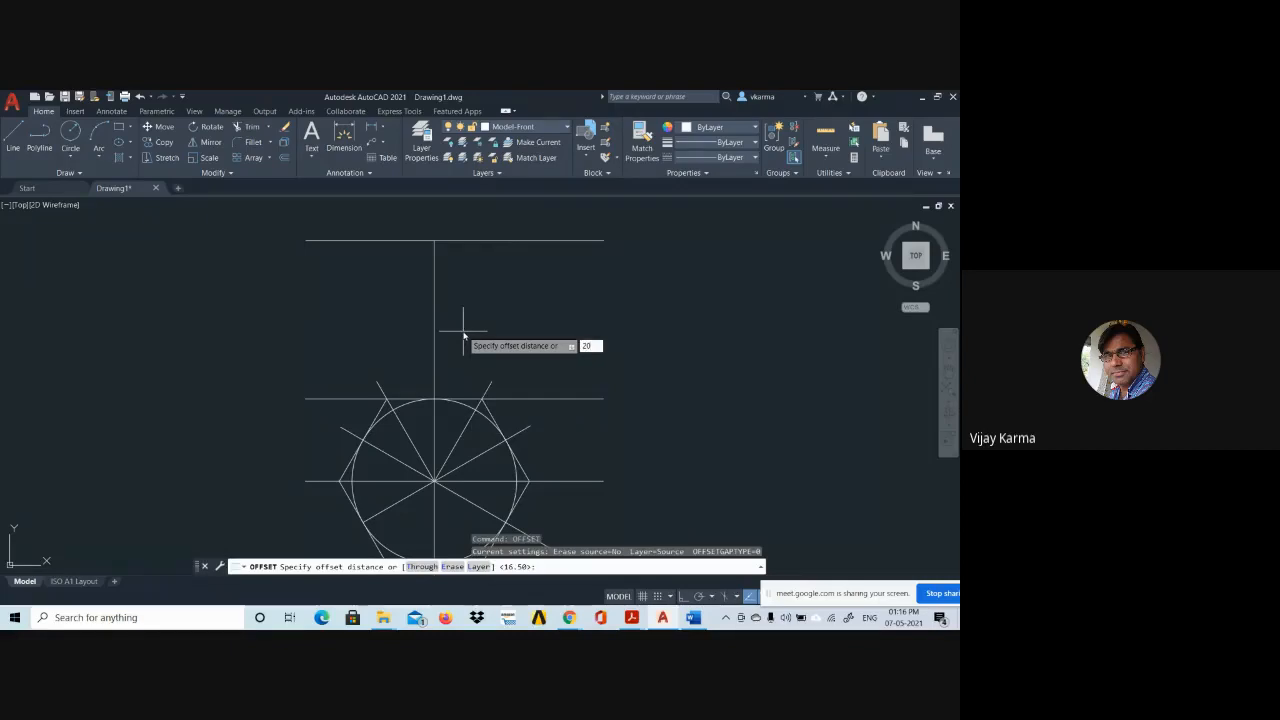
{"action": "key", "text": "Return"}
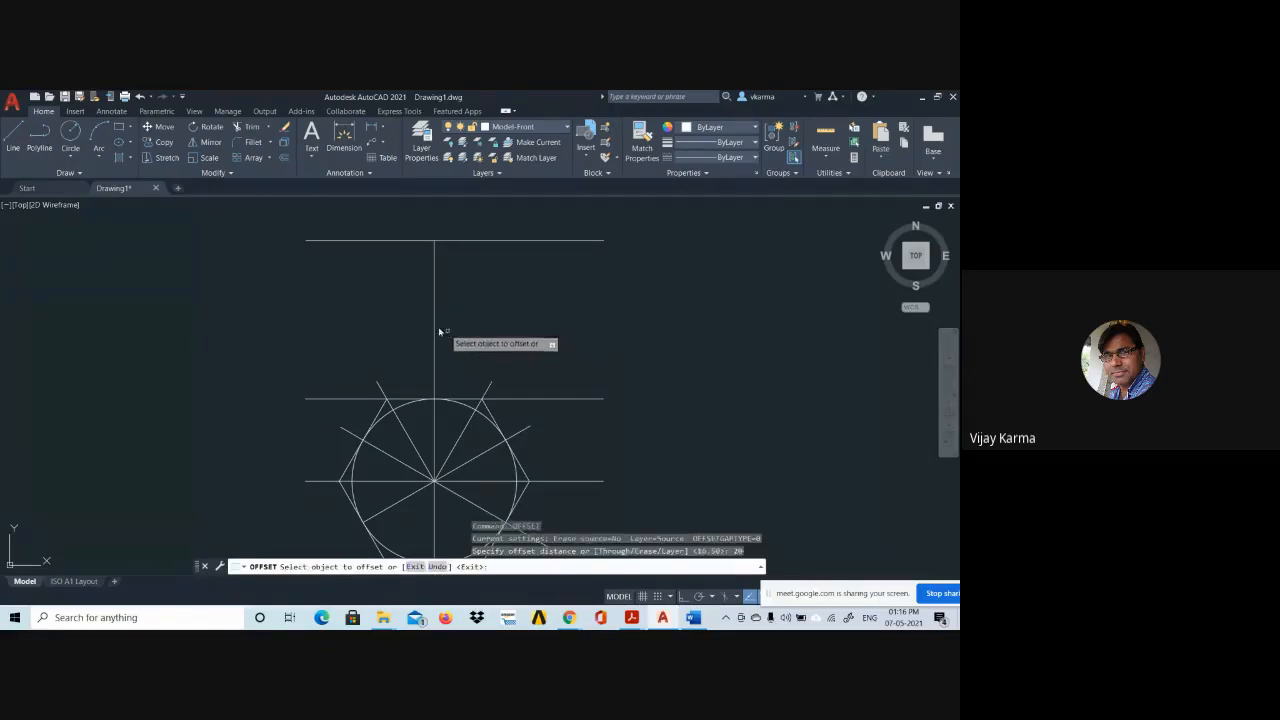
{"action": "left_click", "coordinate": [470, 240]}
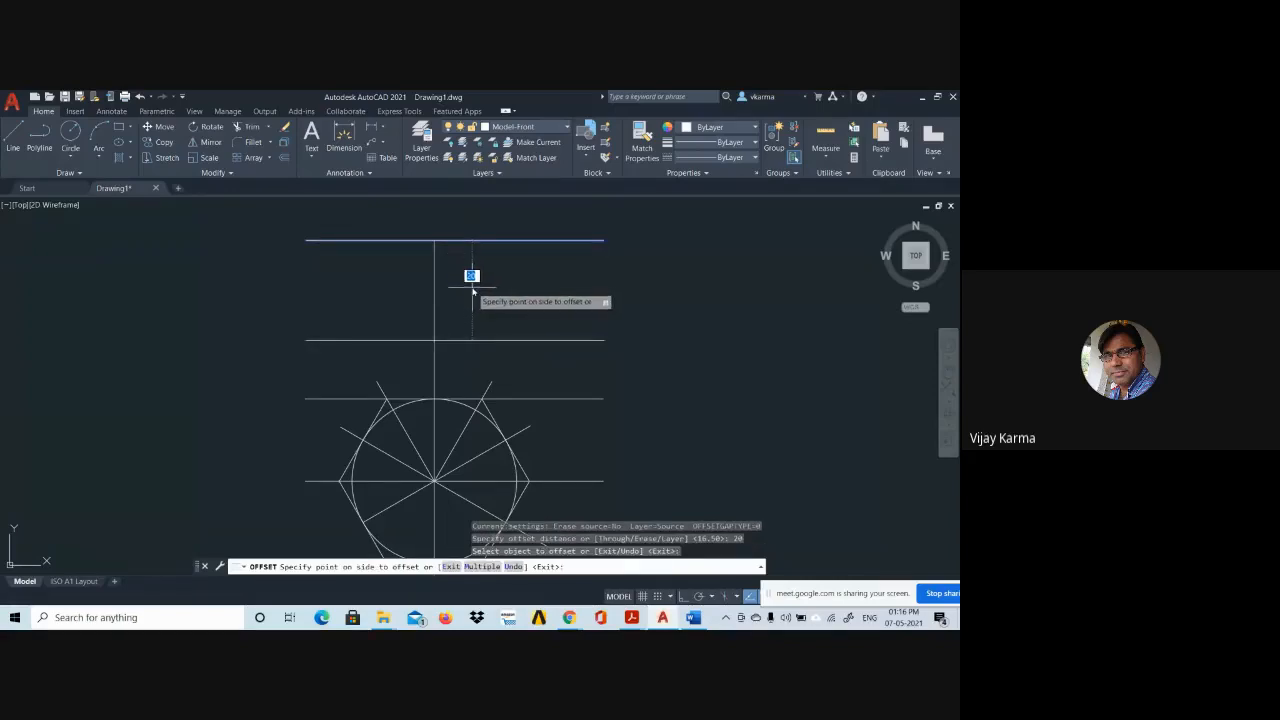
{"action": "left_click", "coordinate": [472, 292]}
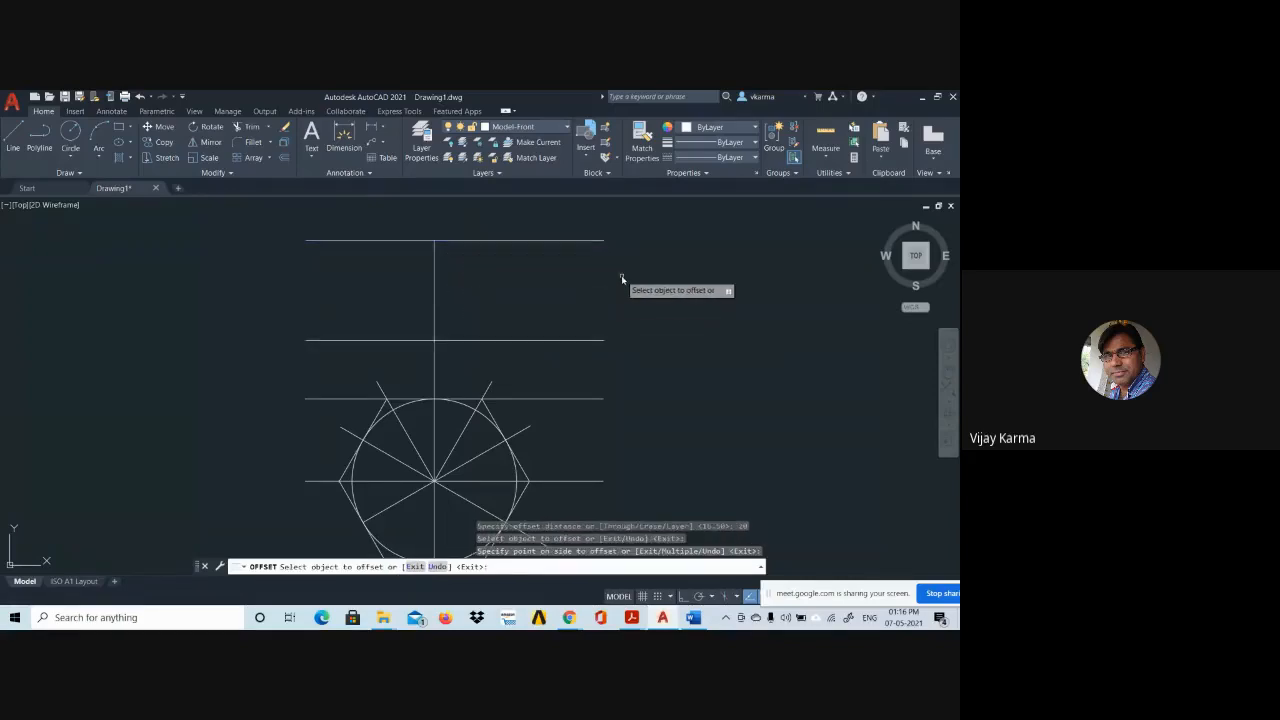
{"action": "key", "text": "Escape"}
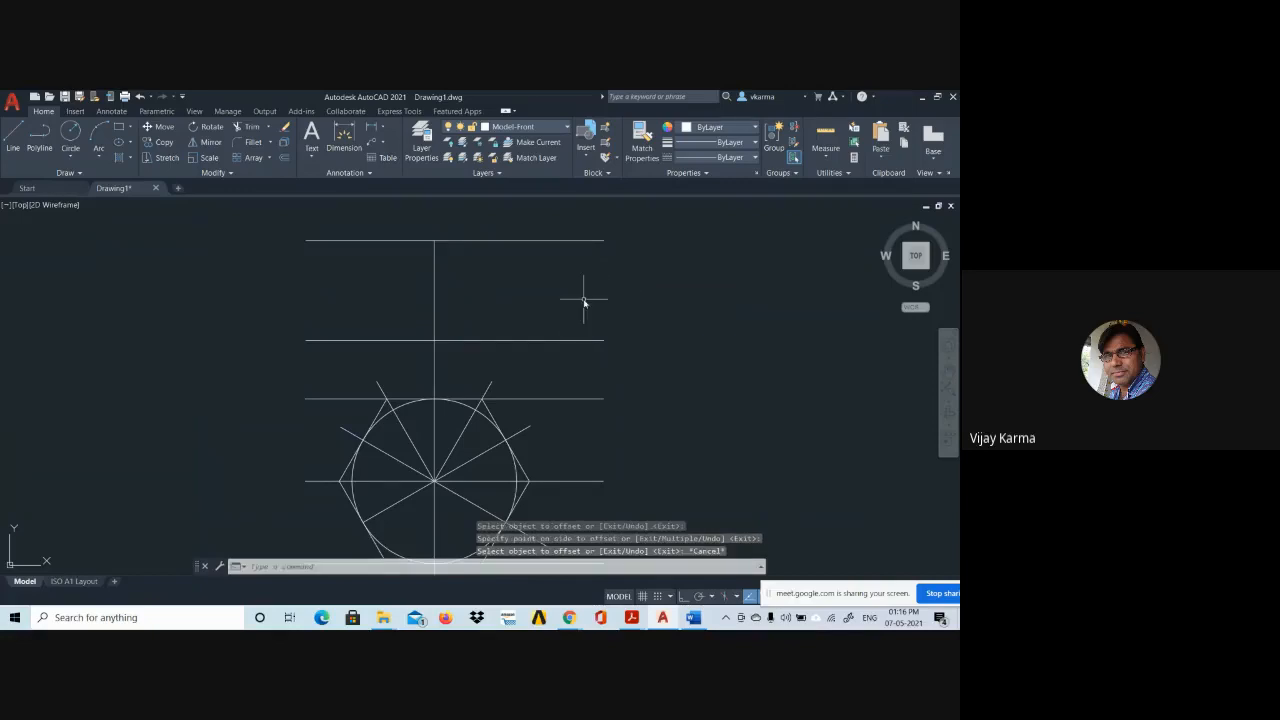
Draw a vertical projection line from the hexagon's right corner up to the uppermost horizontal line.
{"action": "scroll", "coordinate": [489, 306], "scroll_direction": "down", "scroll_amount": 2}
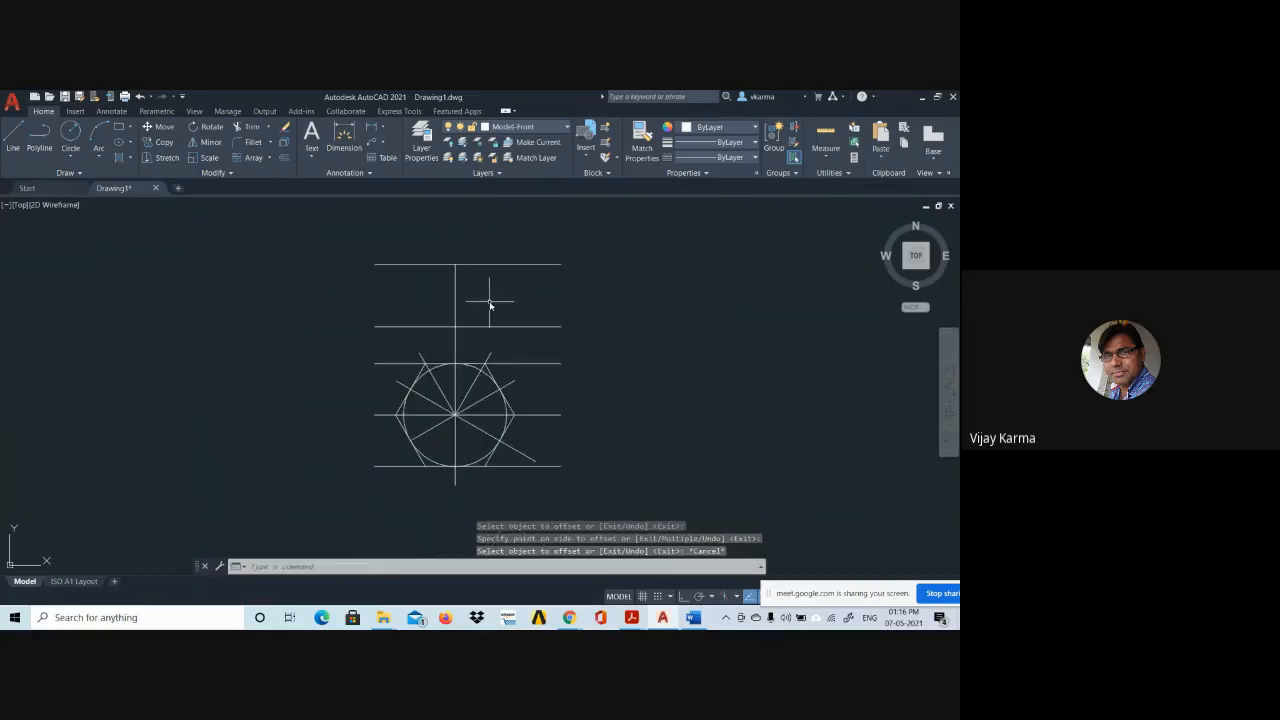
{"action": "scroll", "coordinate": [500, 312], "scroll_direction": "up", "scroll_amount": 2}
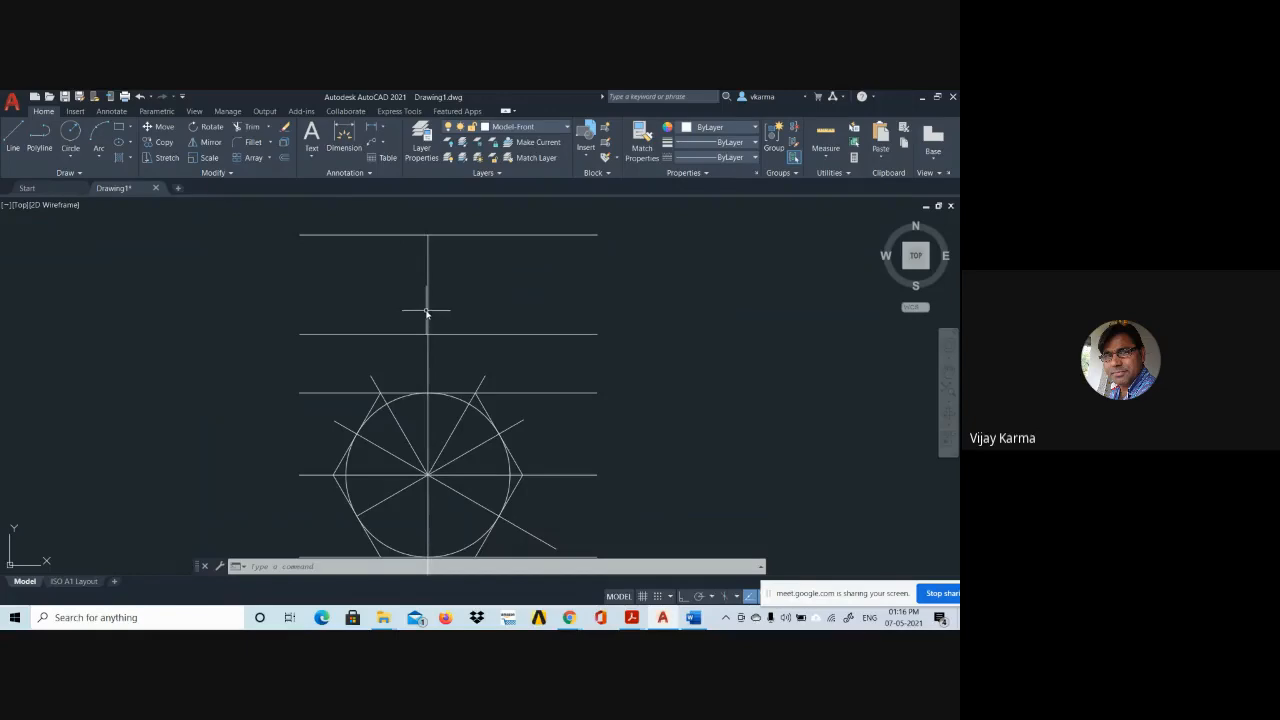
{"action": "scroll", "coordinate": [448, 323], "scroll_direction": "down", "scroll_amount": 2}
{"action": "scroll", "coordinate": [449, 331], "scroll_direction": "up", "scroll_amount": 2}
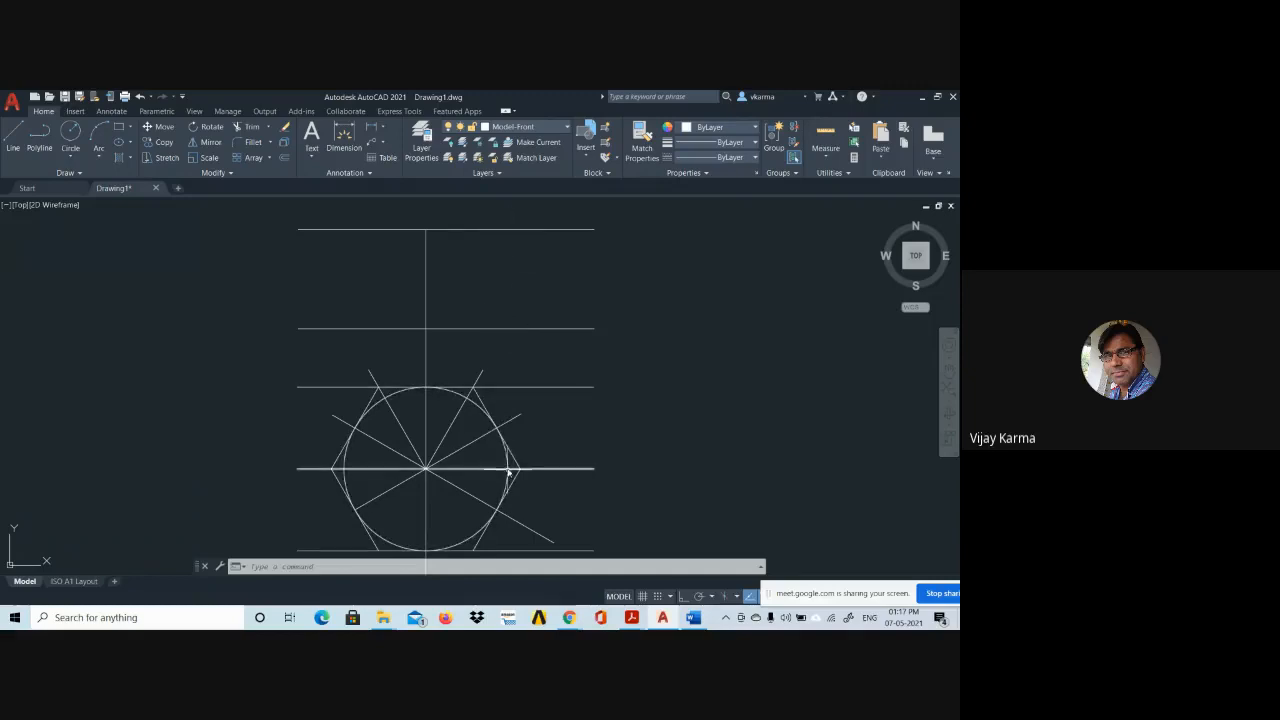
{"action": "key", "text": "l"}
{"action": "key", "text": "Return"}
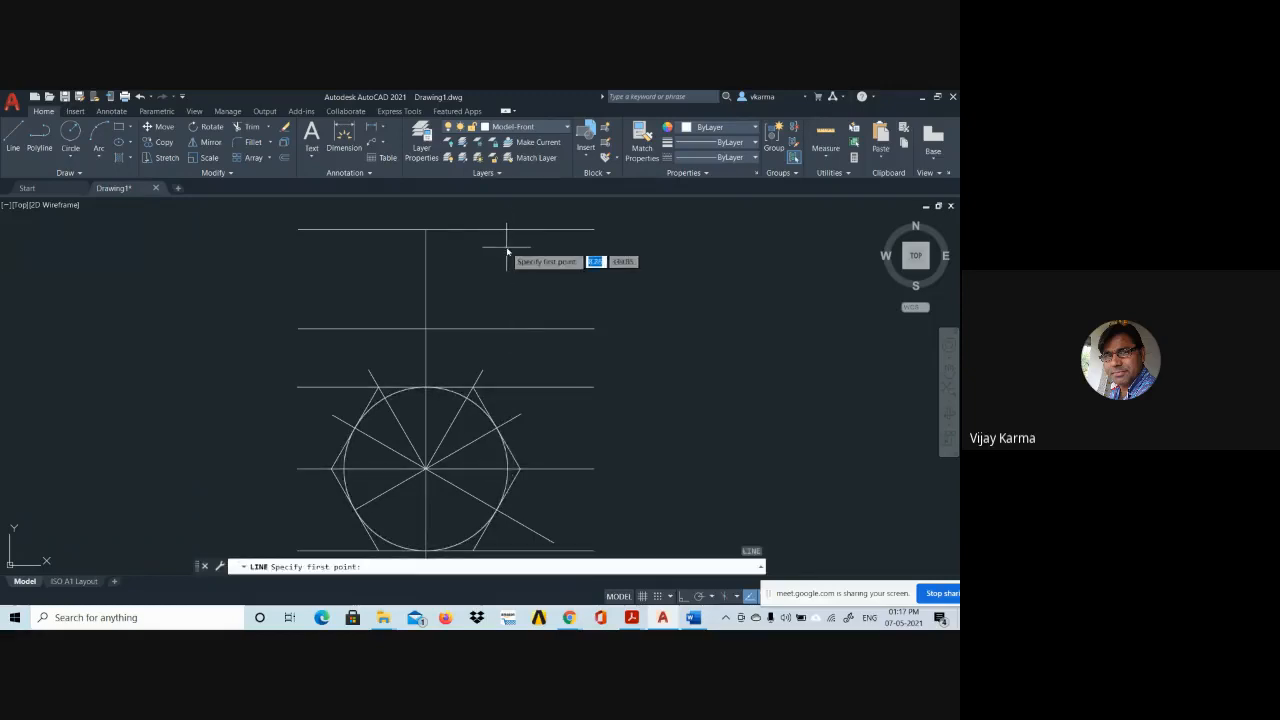
{"action": "left_click", "coordinate": [520, 467]}
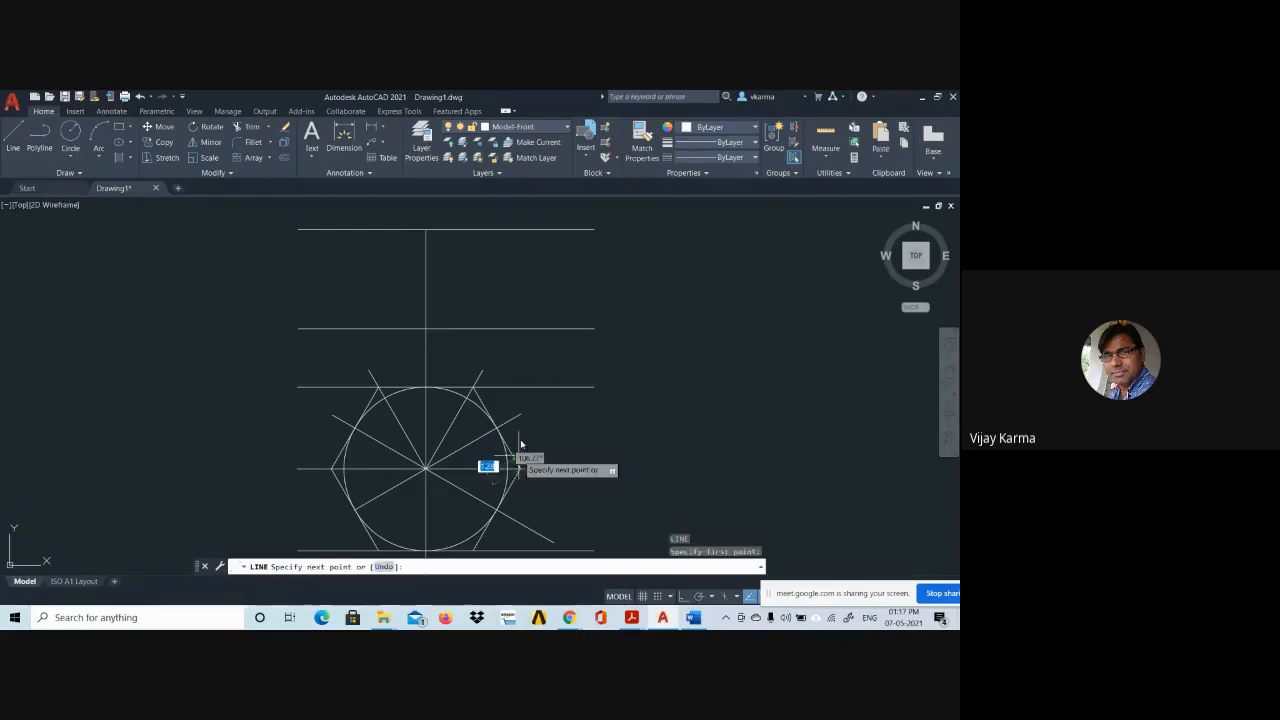
{"action": "left_click", "coordinate": [519, 231]}
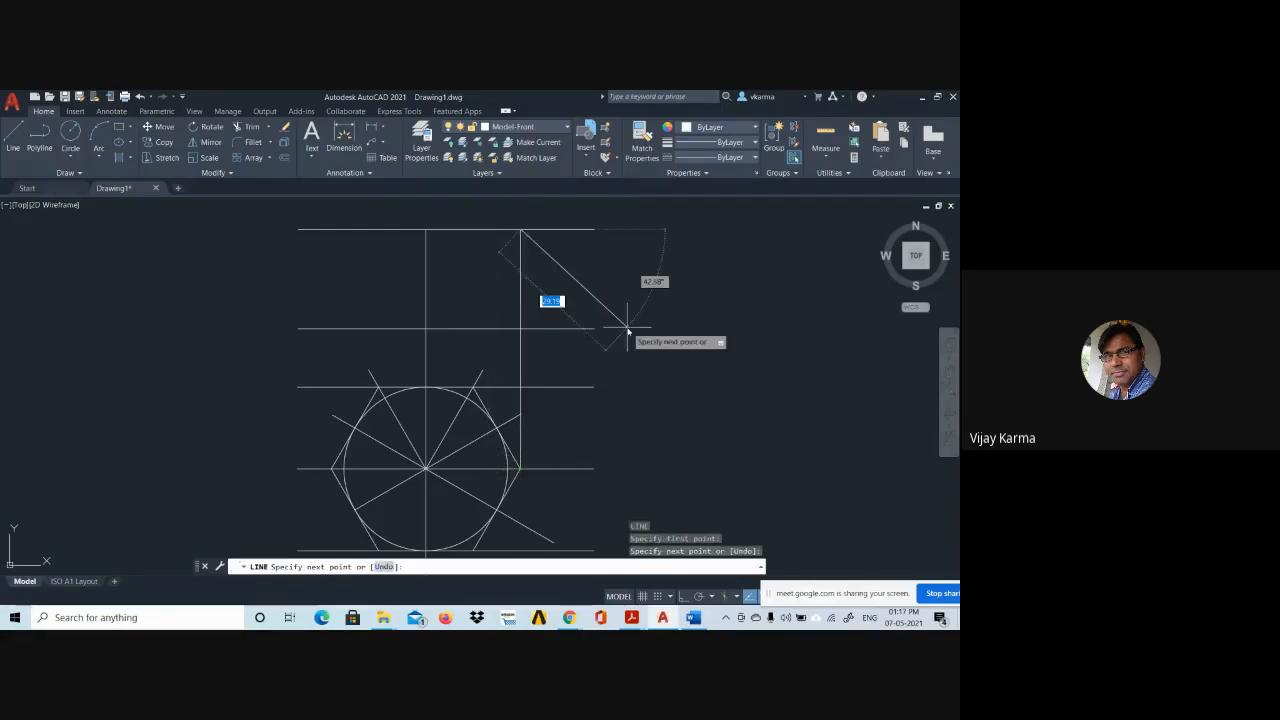
{"action": "key", "text": "Escape"}
Draw a vertical projection line from the circle's right quadrant up to the uppermost horizontal line.
{"action": "key", "text": "Return"}
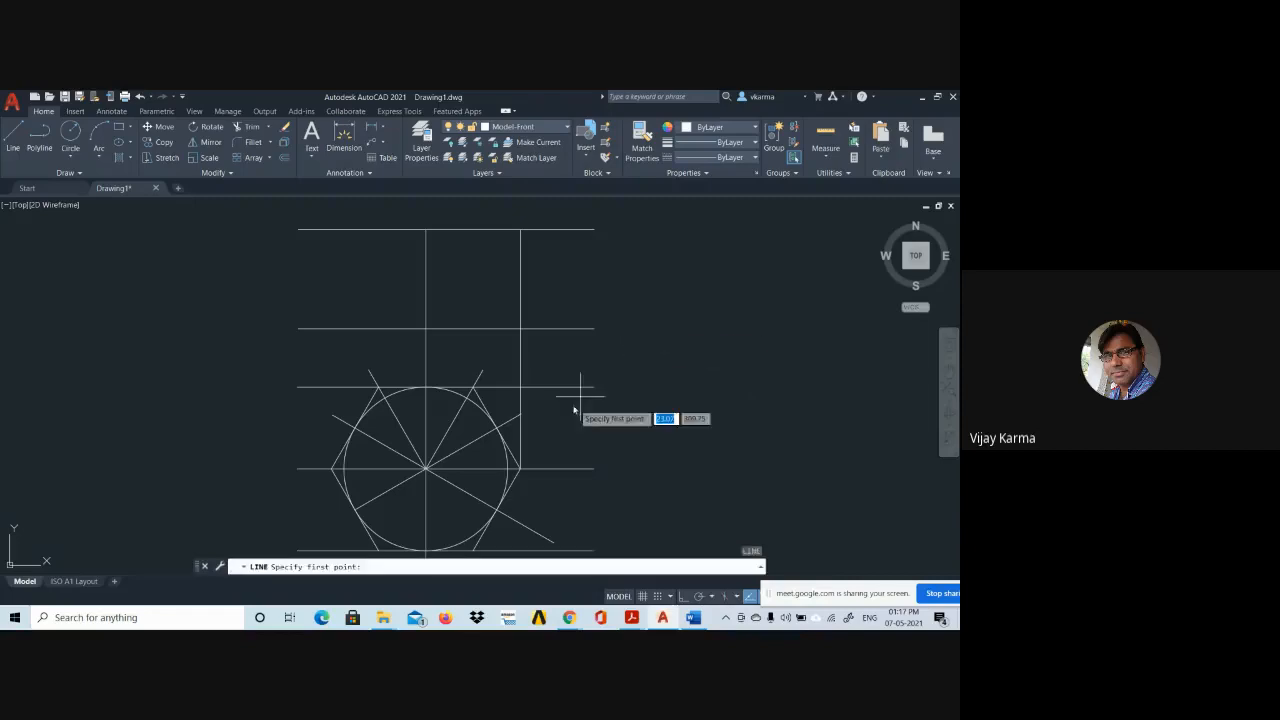
{"action": "left_click", "coordinate": [507, 469]}
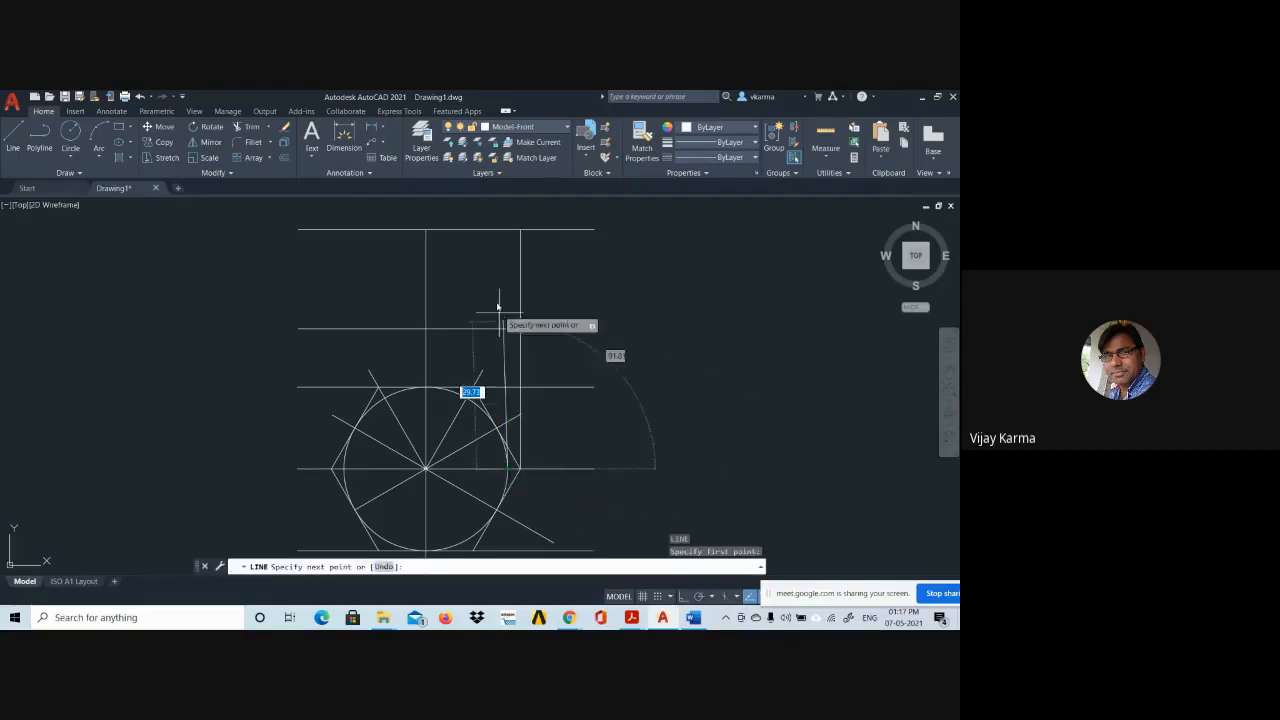
{"action": "left_click", "coordinate": [507, 231]}
{"action": "key", "text": "Escape"}
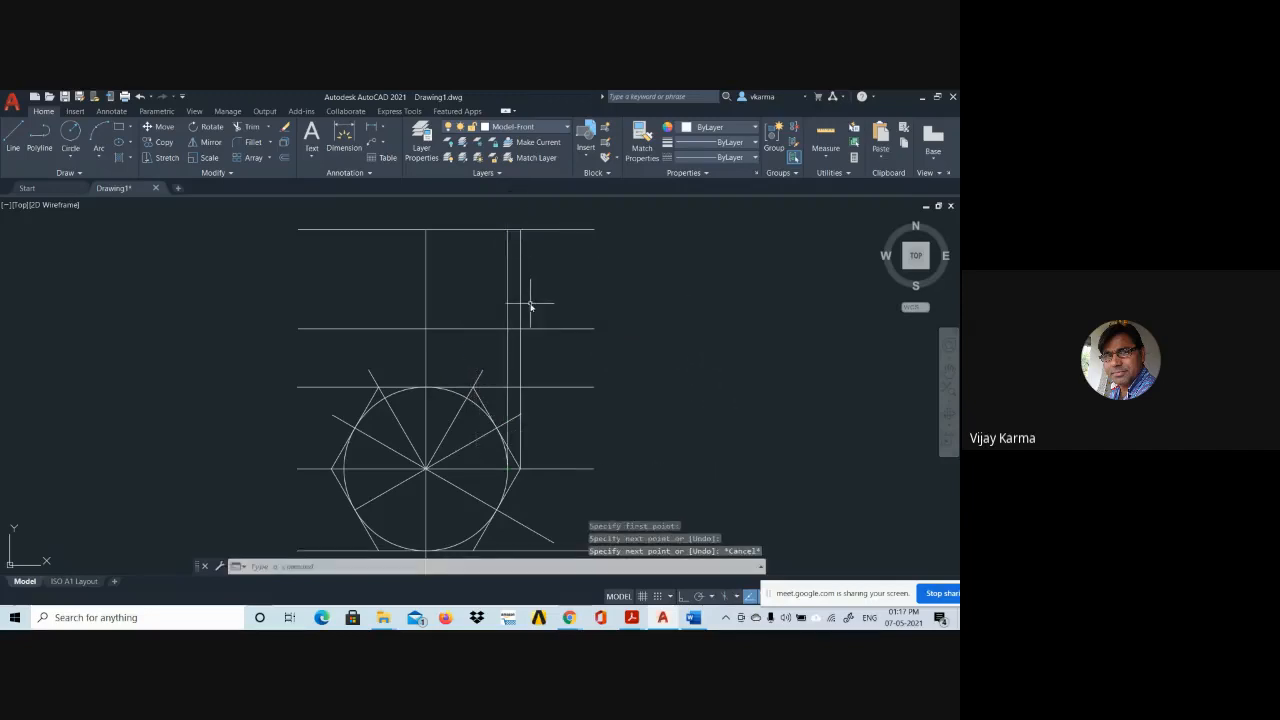
Draw a vertical projection line from the hexagon's upper-right corner up to the uppermost horizontal line.
{"action": "key", "text": "Return"}
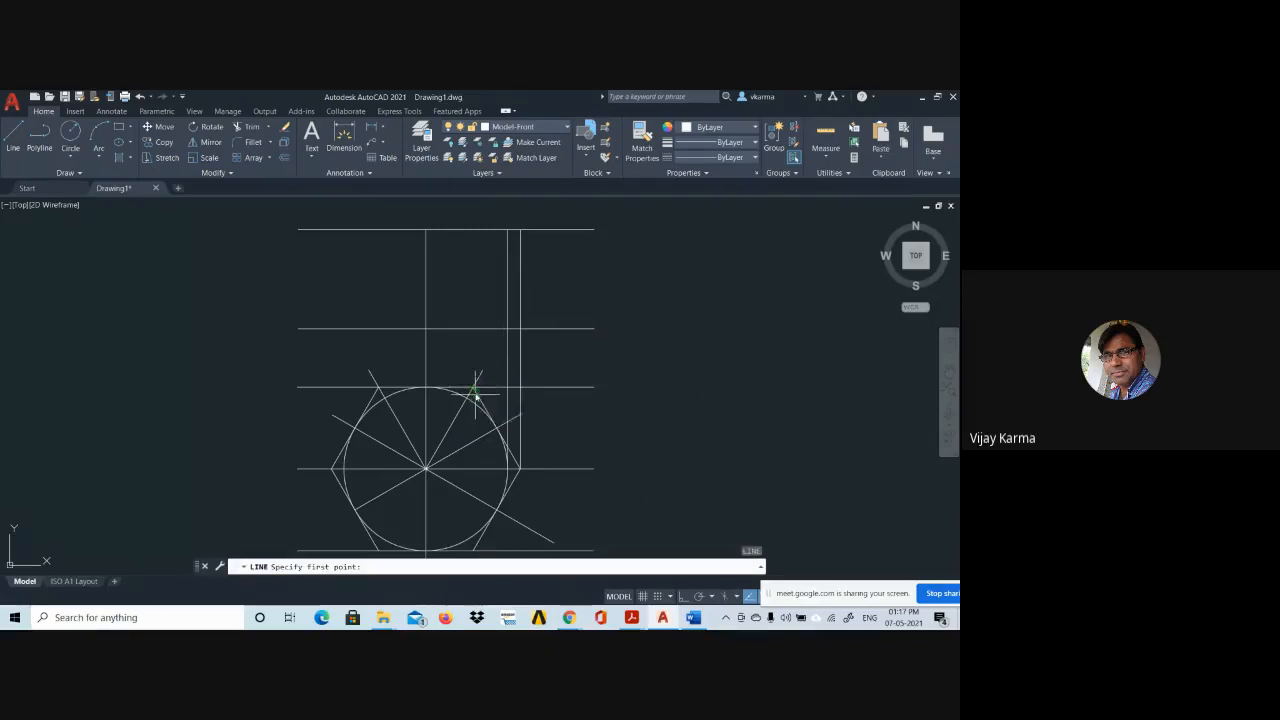
{"action": "left_click", "coordinate": [474, 386]}
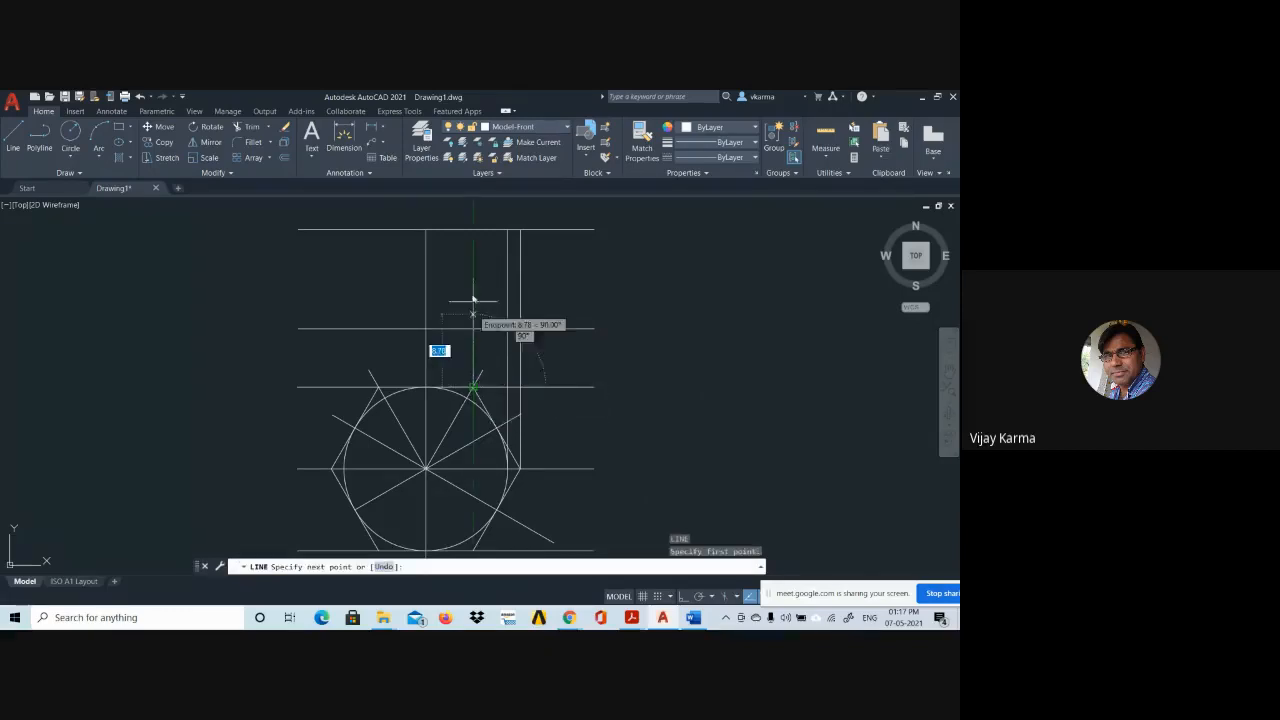
{"action": "left_click", "coordinate": [475, 231]}
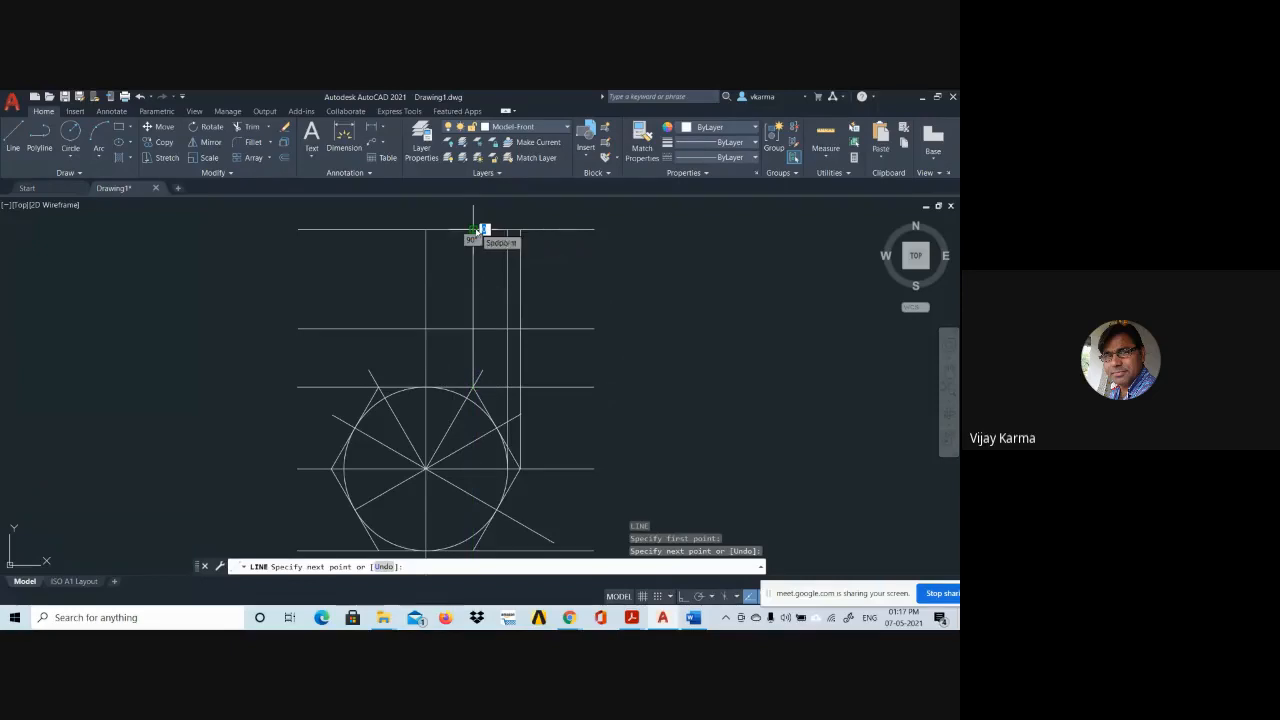
{"action": "key", "text": "Escape"}
{"action": "key", "text": "Escape"}
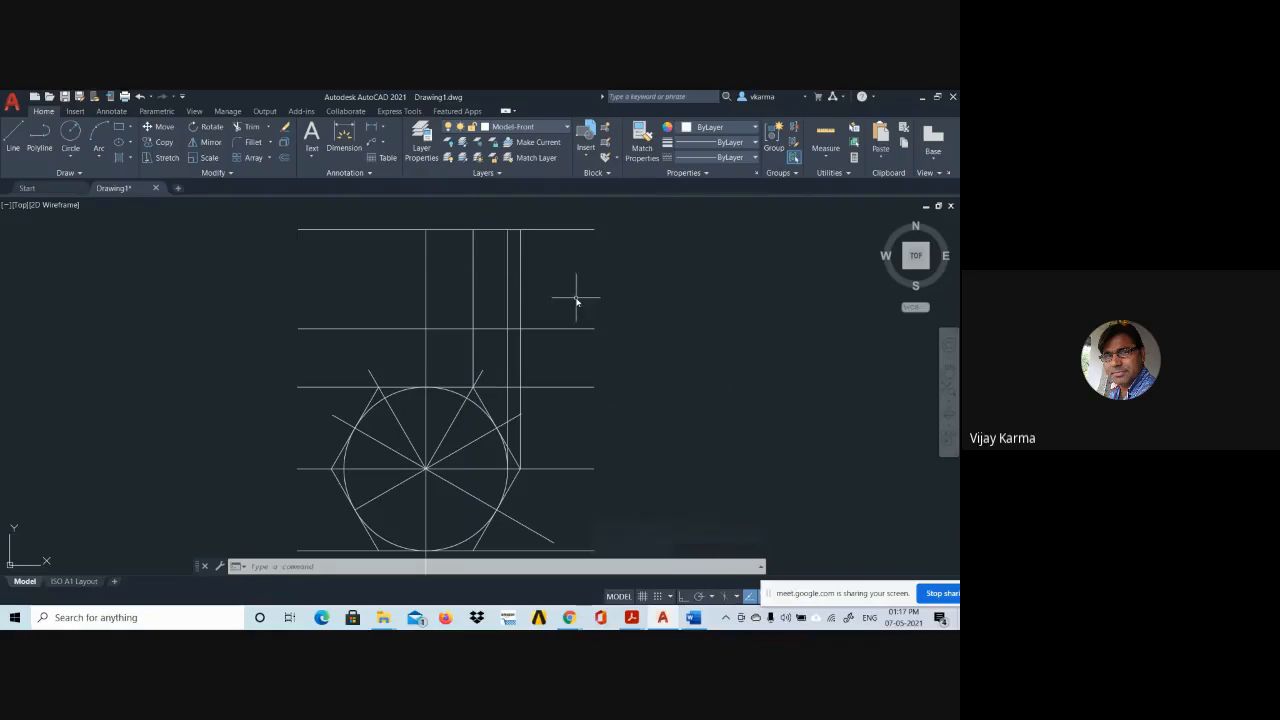
Mirror the three vertical projection lines about the vertical centre line, keeping the source objects.
{"action": "type", "text": "ir"}
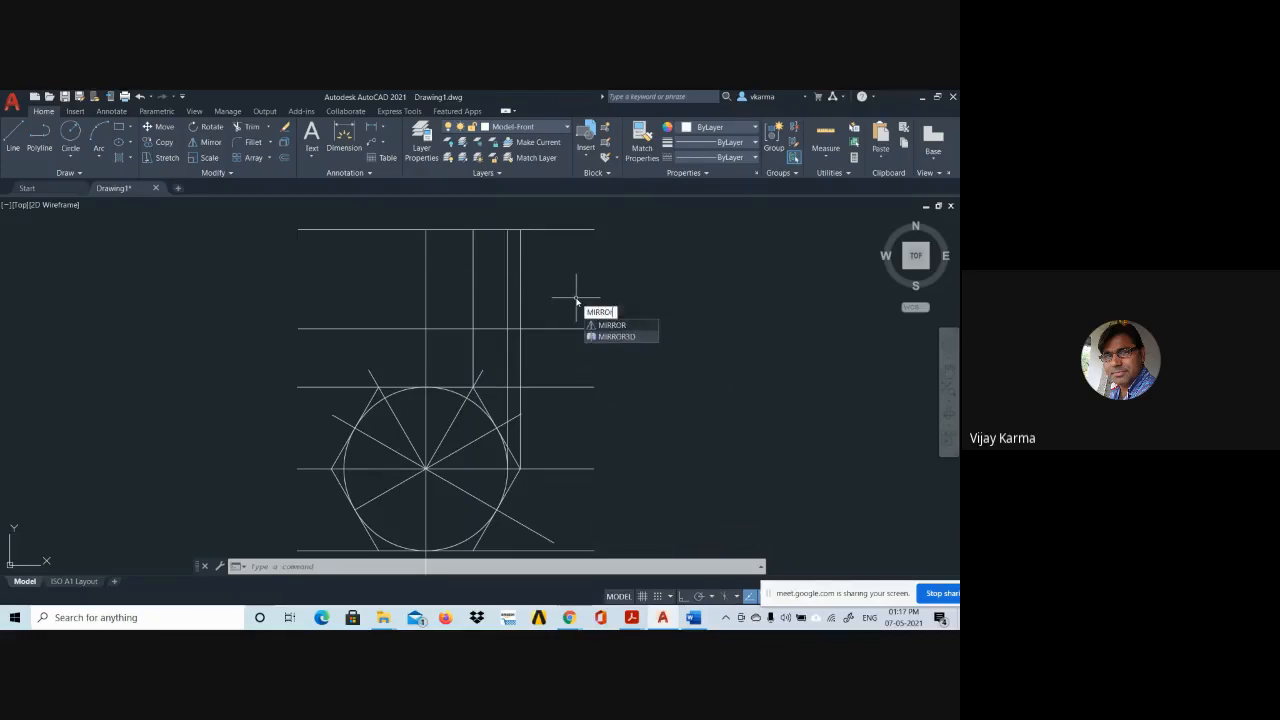
{"action": "key", "text": "Escape"}
{"action": "left_click", "coordinate": [567, 284]}
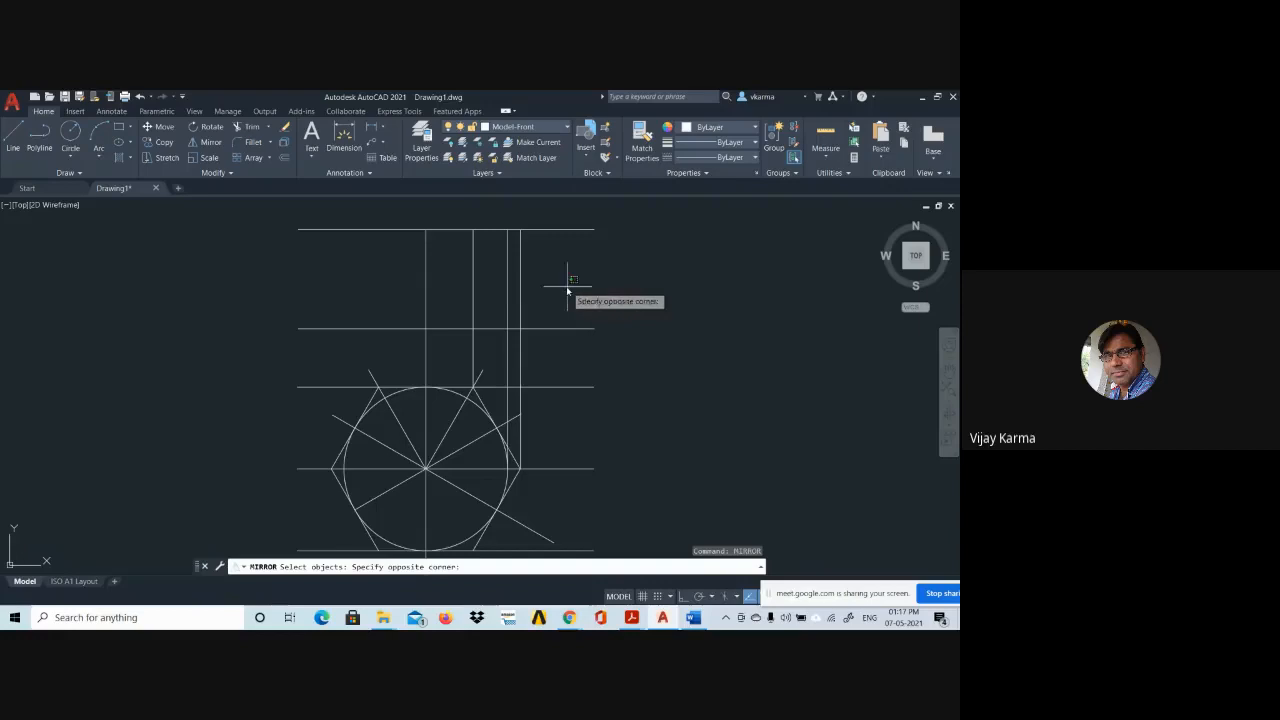
{"action": "left_click", "coordinate": [479, 285]}
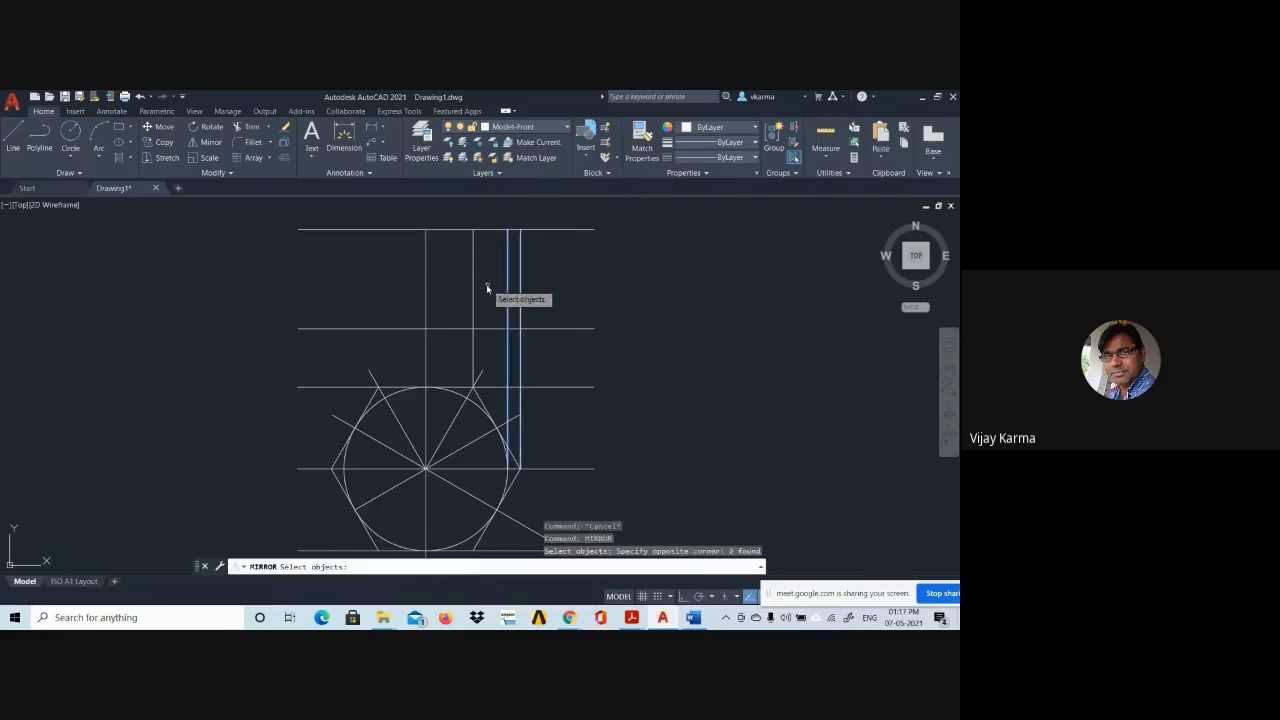
{"action": "left_click", "coordinate": [474, 281]}
{"action": "key", "text": "Return"}
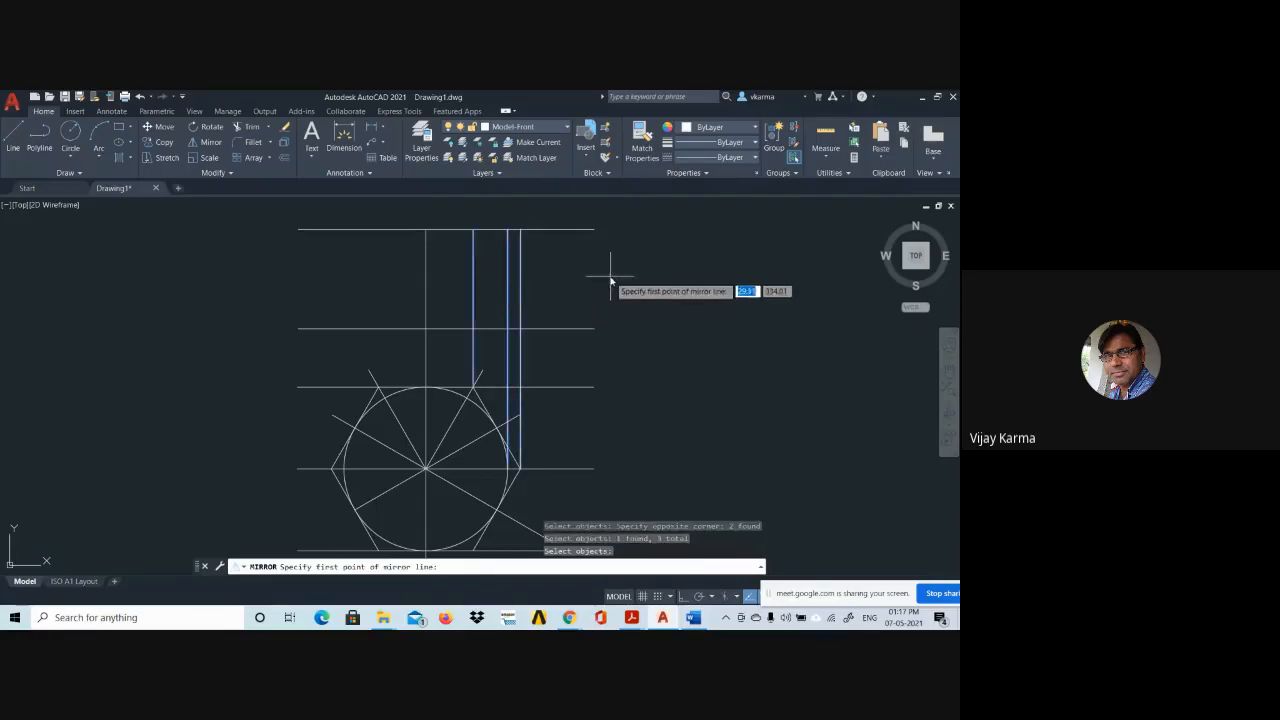
{"action": "left_click", "coordinate": [426, 230]}
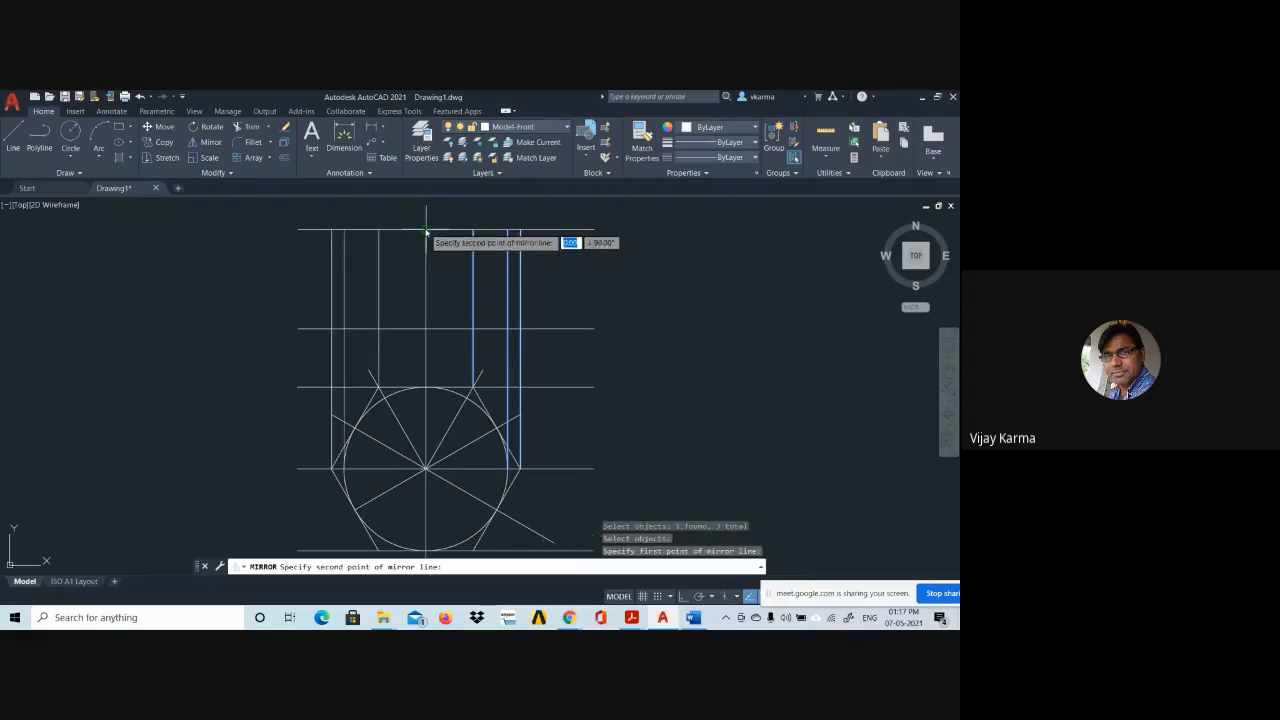
{"action": "left_click", "coordinate": [426, 391]}
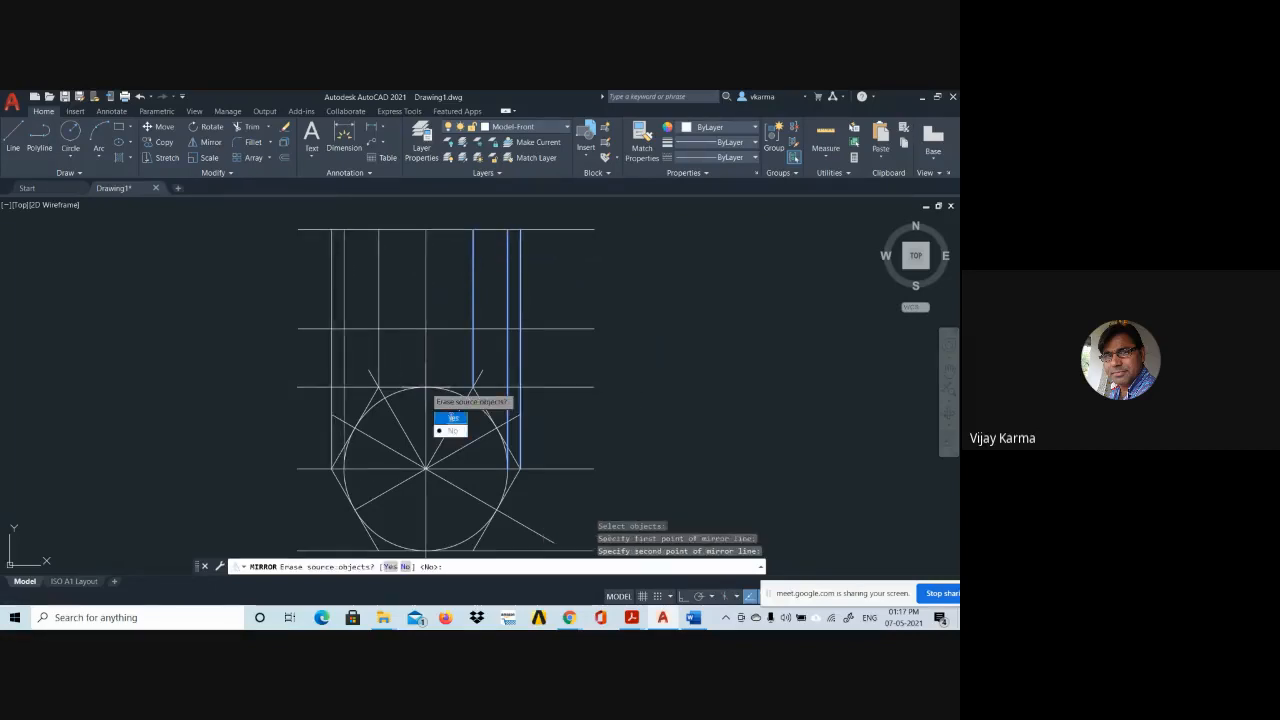
{"action": "left_click", "coordinate": [450, 430]}
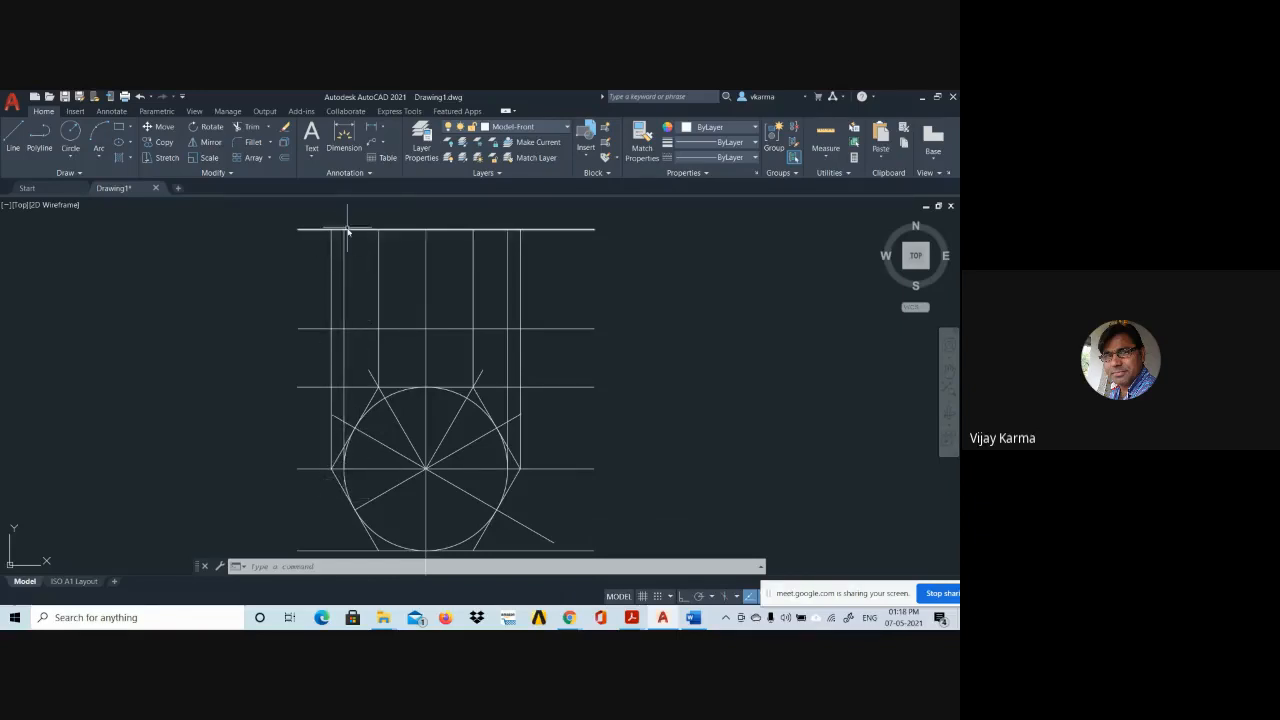
Draw a chamfer line about 5.8 long at 30° from the upper end of the circle's left projection line.
{"action": "scroll", "coordinate": [372, 277], "scroll_direction": "up", "scroll_amount": 2}
{"action": "middle_click_drag", "start_coordinate": [374, 283], "coordinate": [368, 427]}
{"action": "scroll", "coordinate": [252, 345], "scroll_direction": "up", "scroll_amount": 2}
{"action": "type", "text": "l"}
{"action": "key", "text": "Return"}
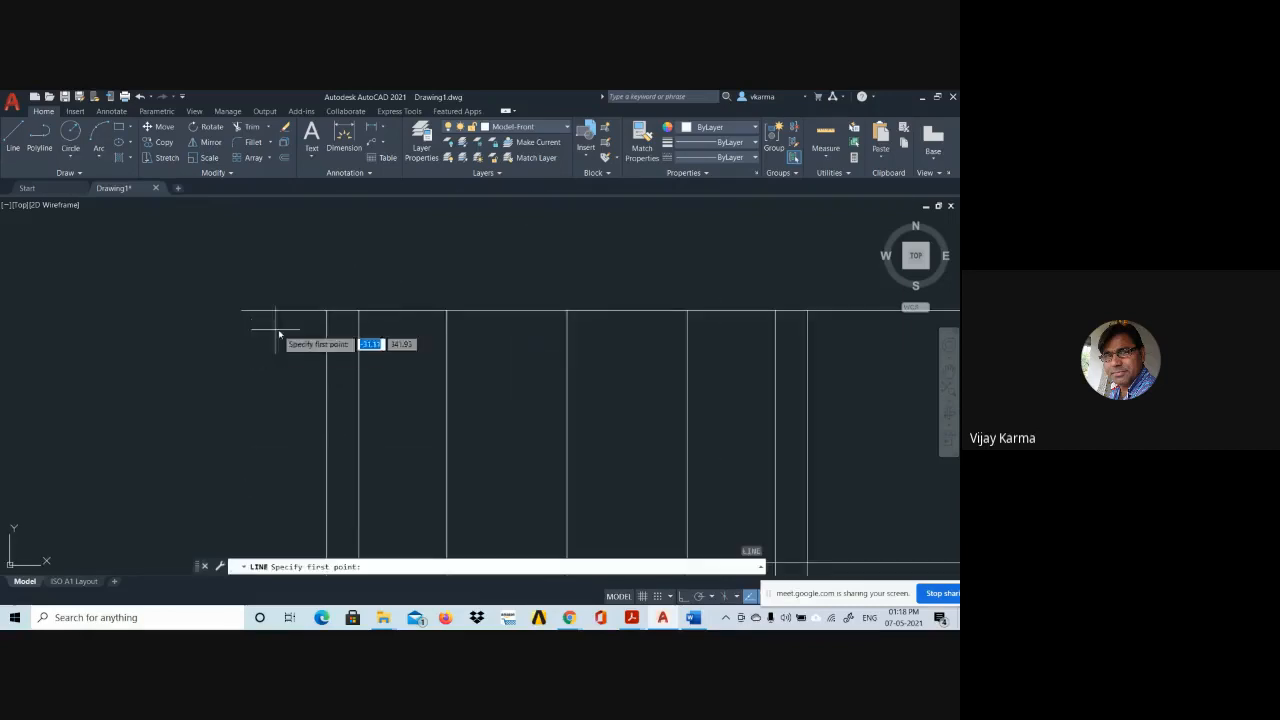
{"action": "left_click", "coordinate": [358, 311]}
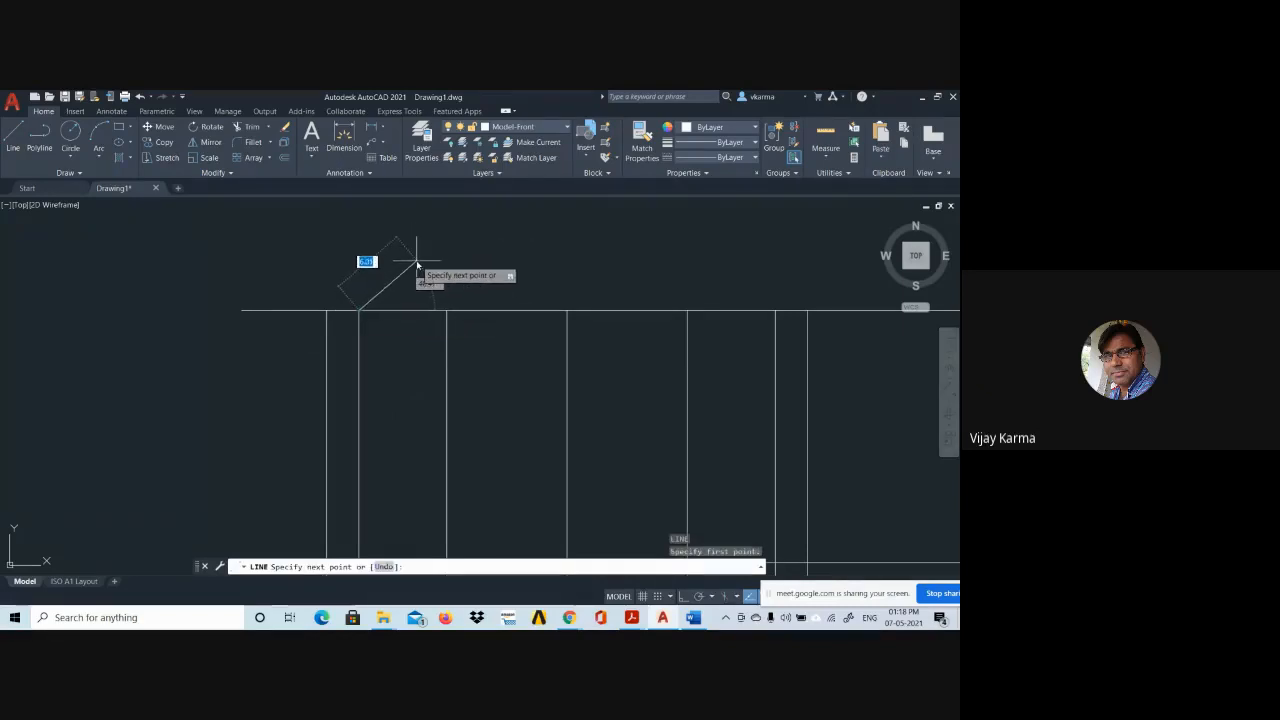
{"action": "key", "text": "Tab"}
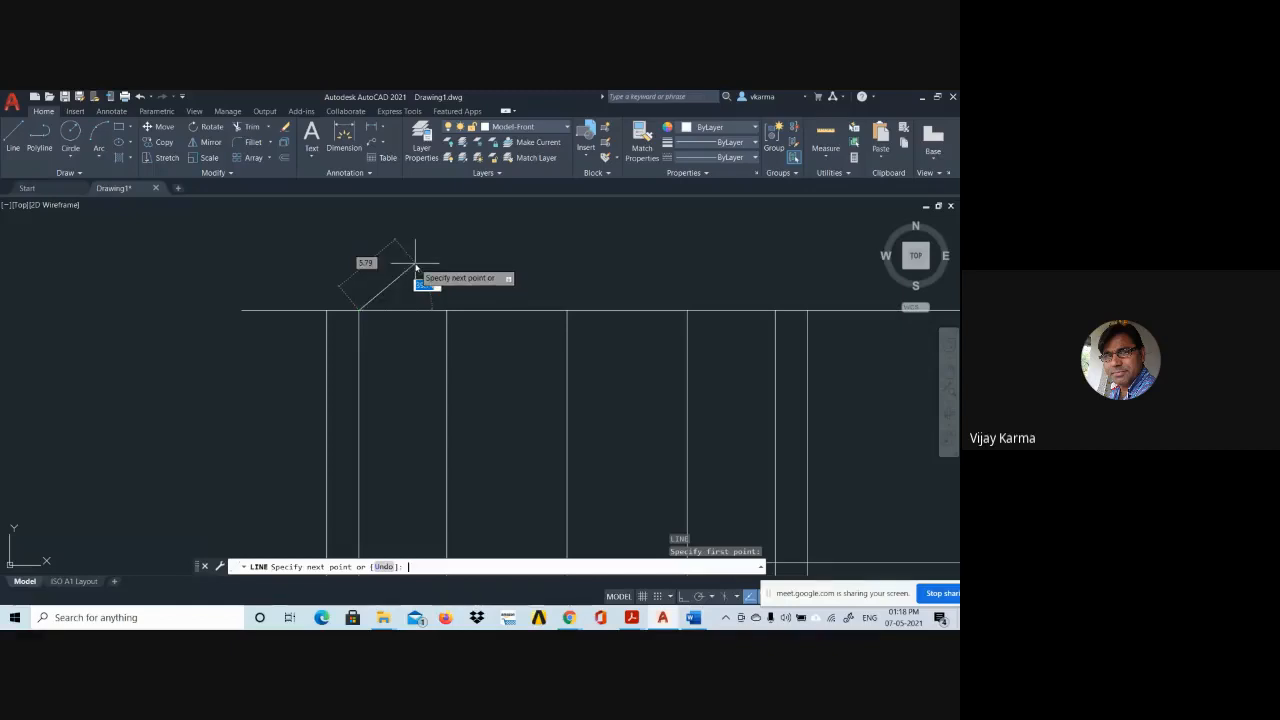
{"action": "type", "text": "30"}
{"action": "key", "text": "Return"}
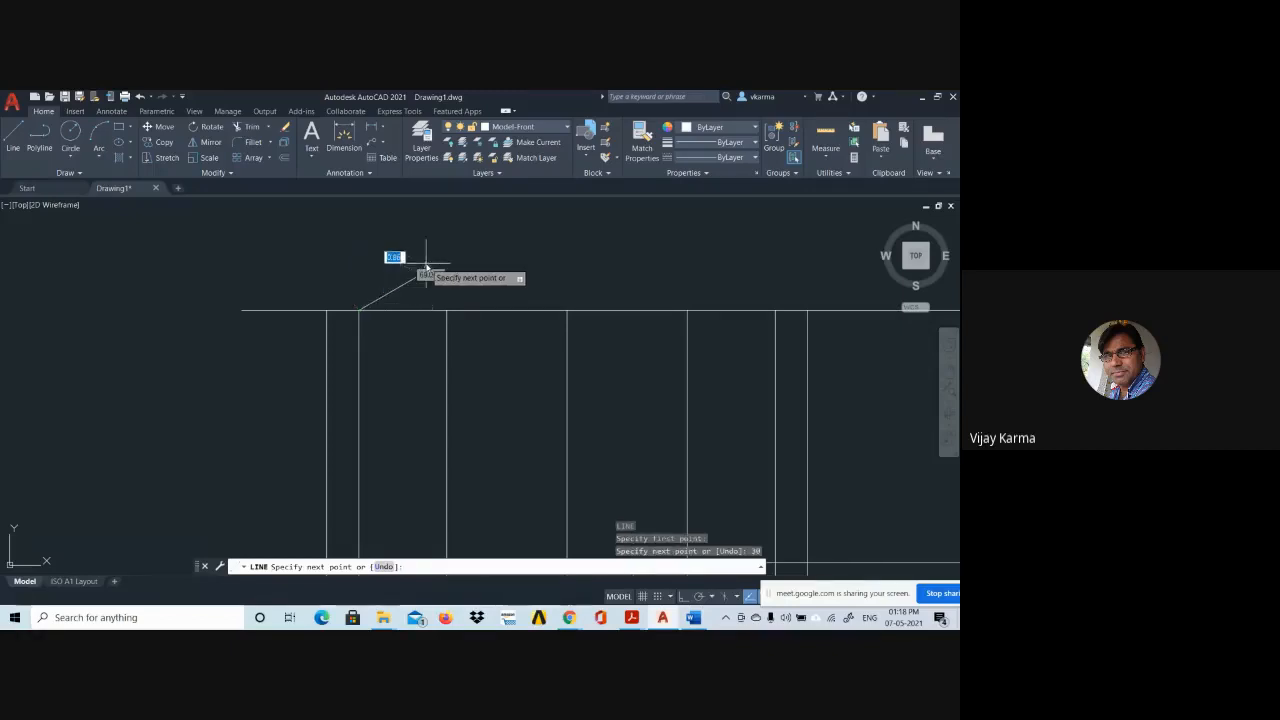
{"action": "key", "text": "Escape"}
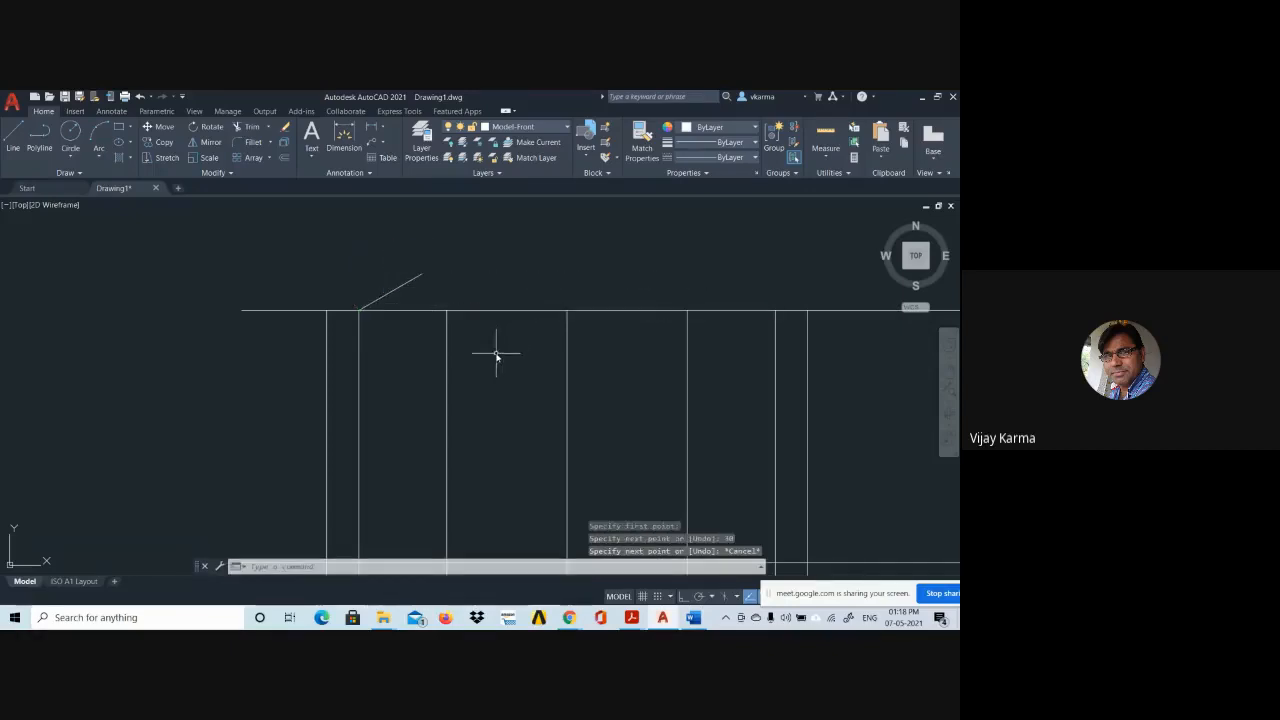
Draw a chamfer line about 4.8 long at 150° from the upper end of the circle's right projection line.
{"action": "middle_click_drag", "start_coordinate": [584, 347], "coordinate": [417, 323]}
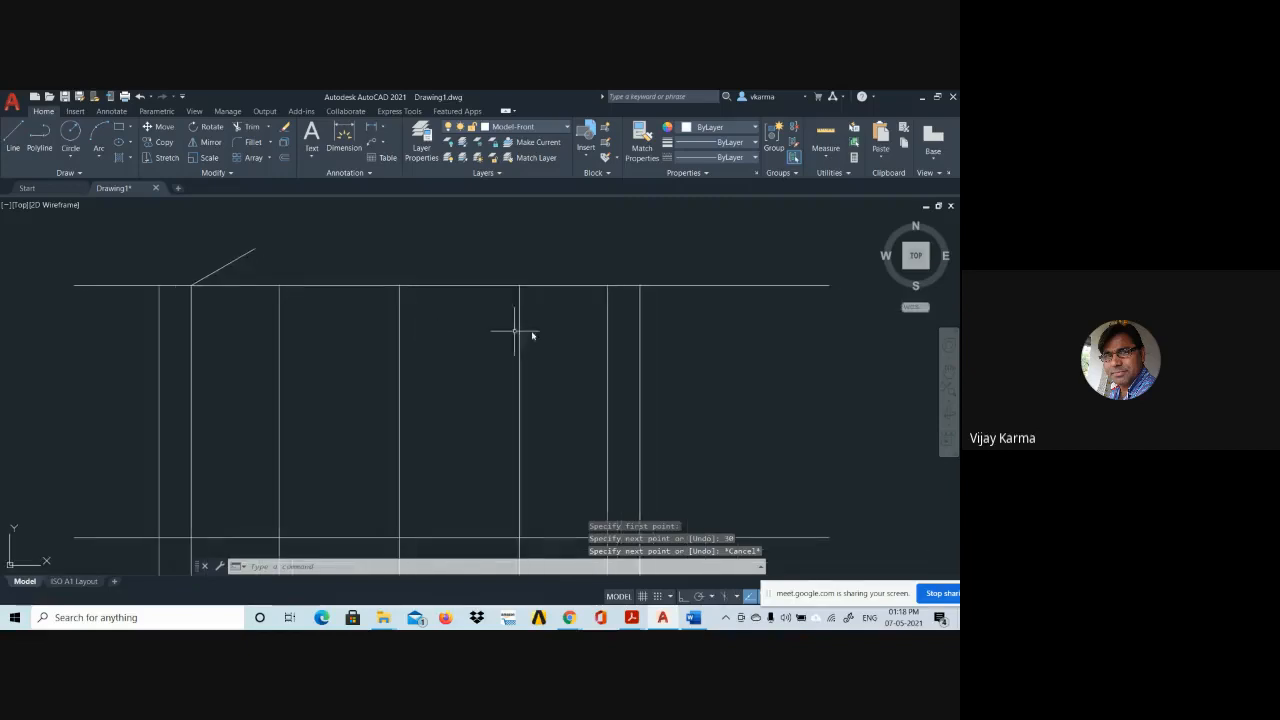
{"action": "key", "text": "Return"}
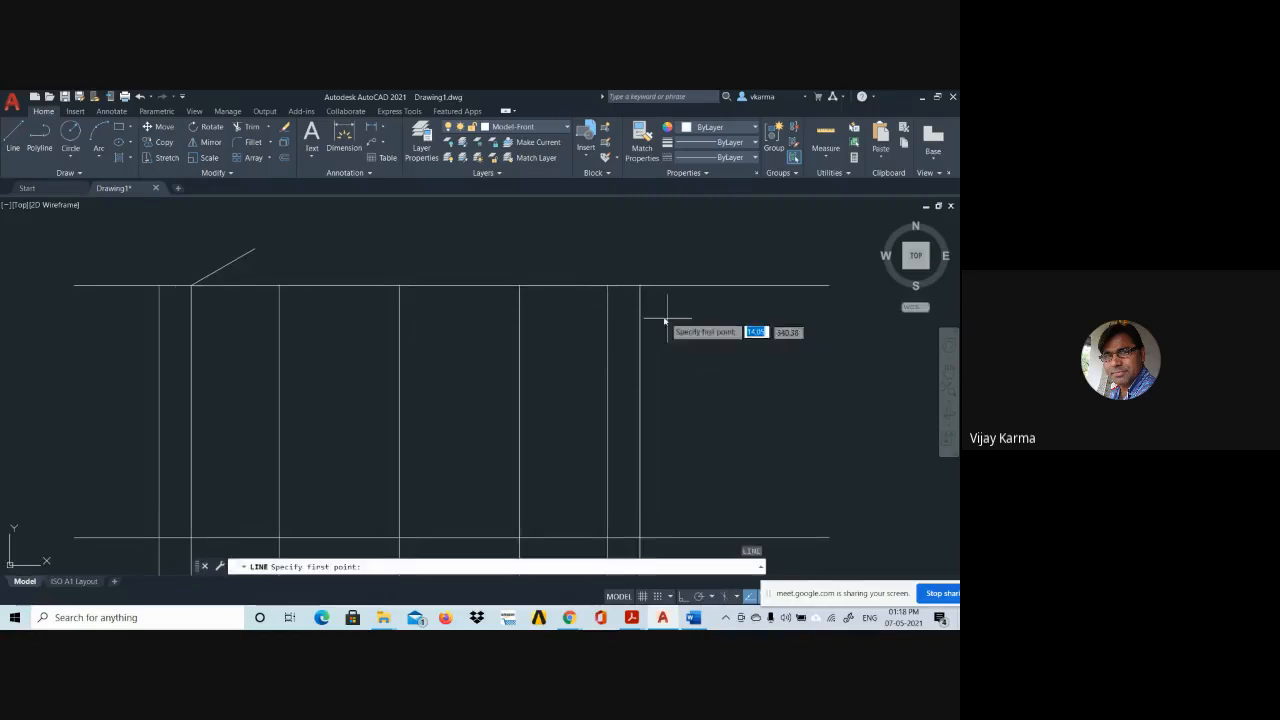
{"action": "left_click", "coordinate": [607, 286]}
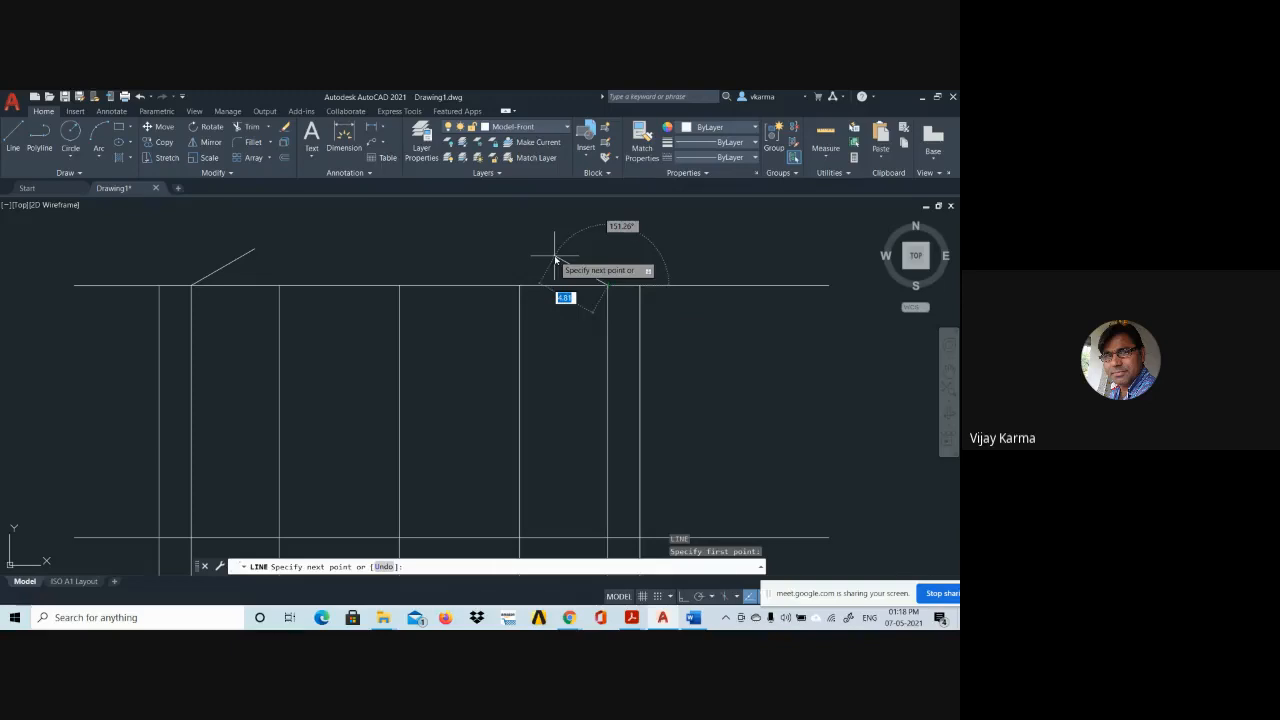
{"action": "key", "text": "Tab"}
{"action": "type", "text": "150"}
{"action": "key", "text": "Return"}
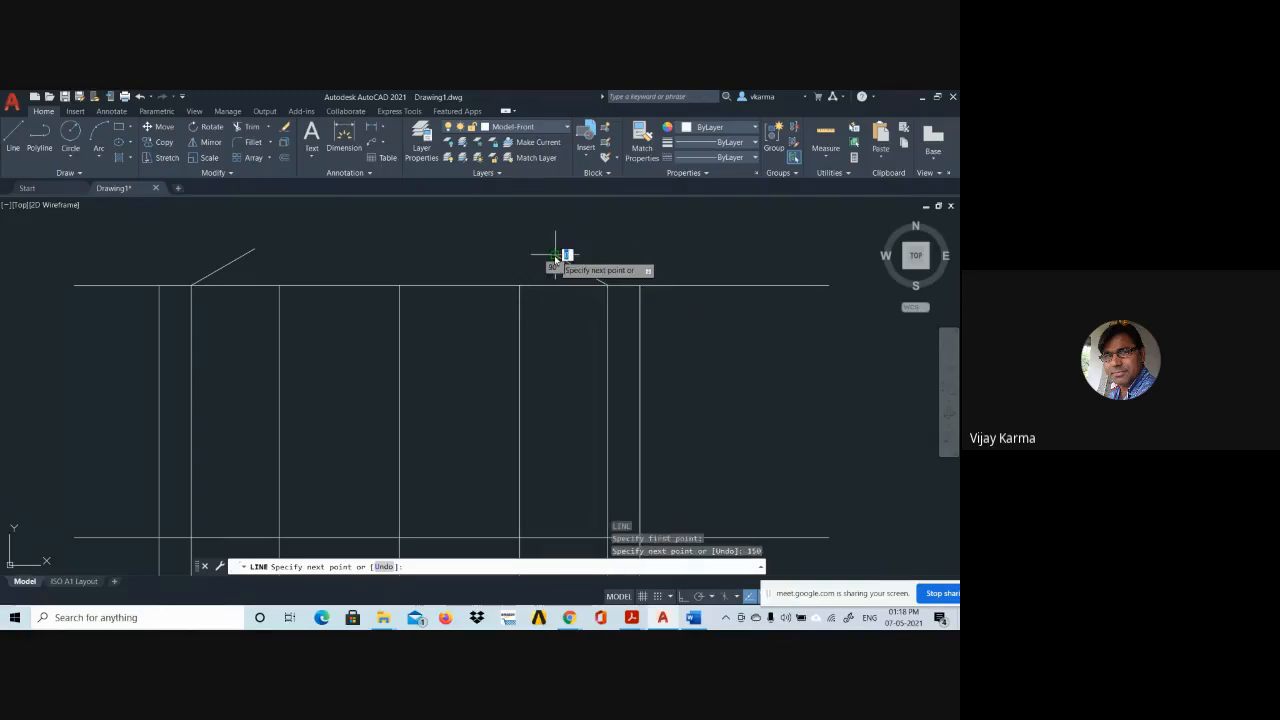
{"action": "left_click", "coordinate": [556, 257]}
{"action": "key", "text": "Return"}
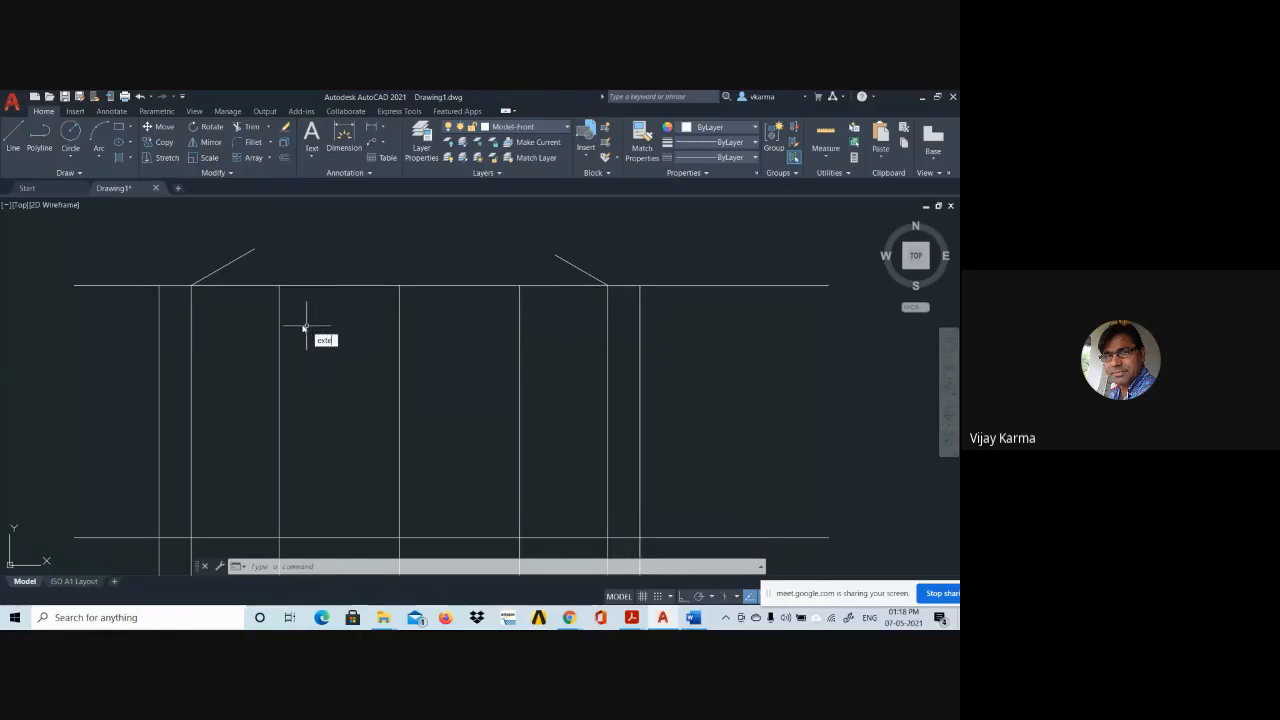
Extend the lower ends of both inclined chamfer lines to the outermost vertical projection lines.
{"action": "key", "text": "Return"}
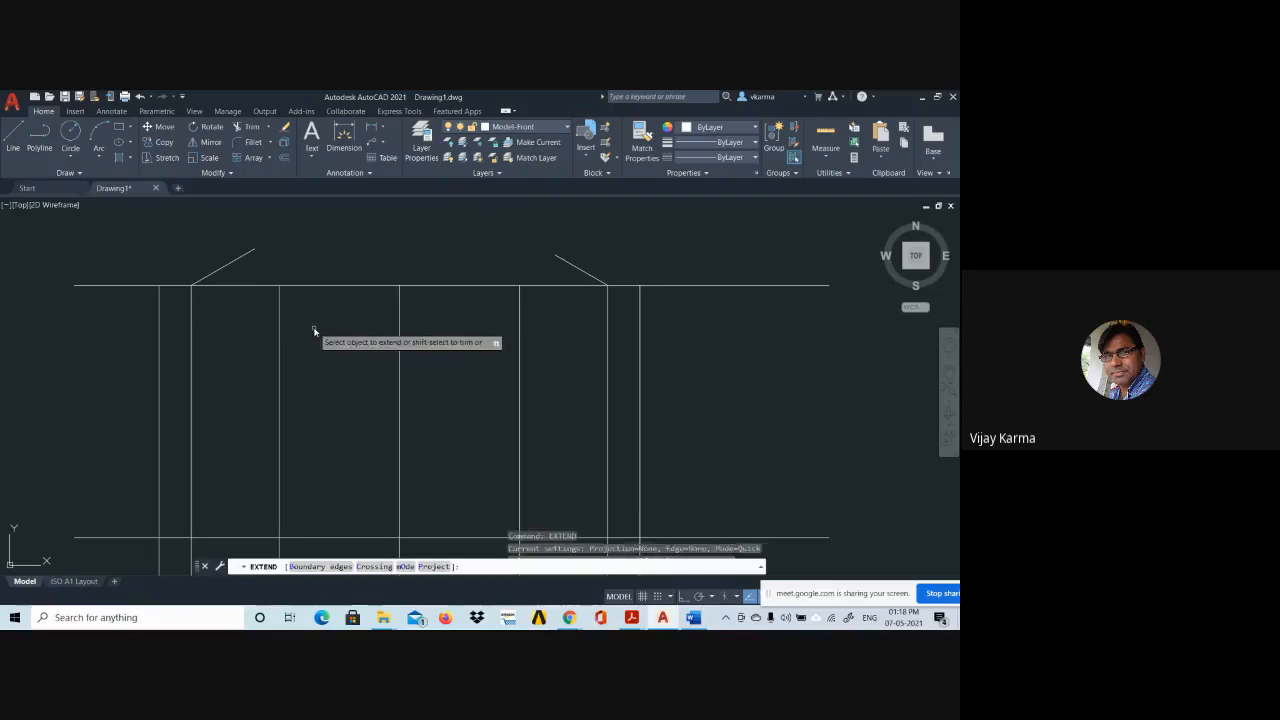
{"action": "left_click", "coordinate": [218, 274]}
{"action": "left_click", "coordinate": [601, 281]}
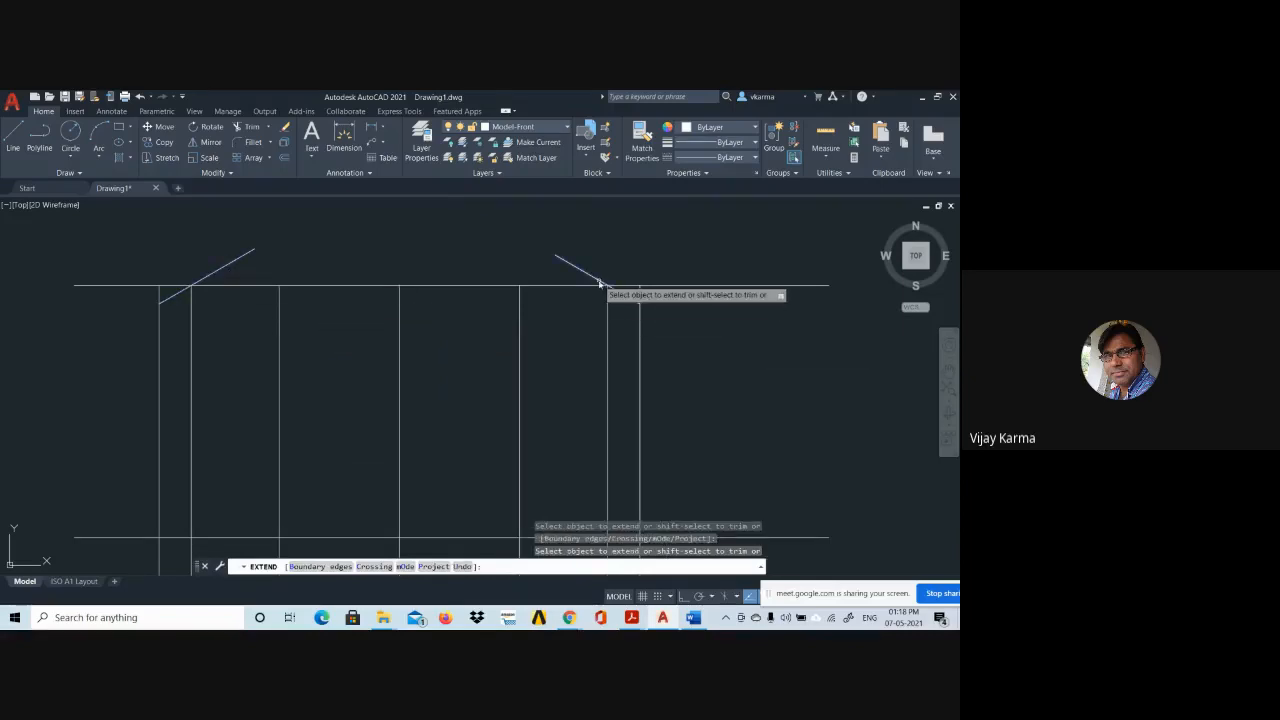
{"action": "right_click", "coordinate": [751, 393]}
{"action": "left_click", "coordinate": [772, 396]}
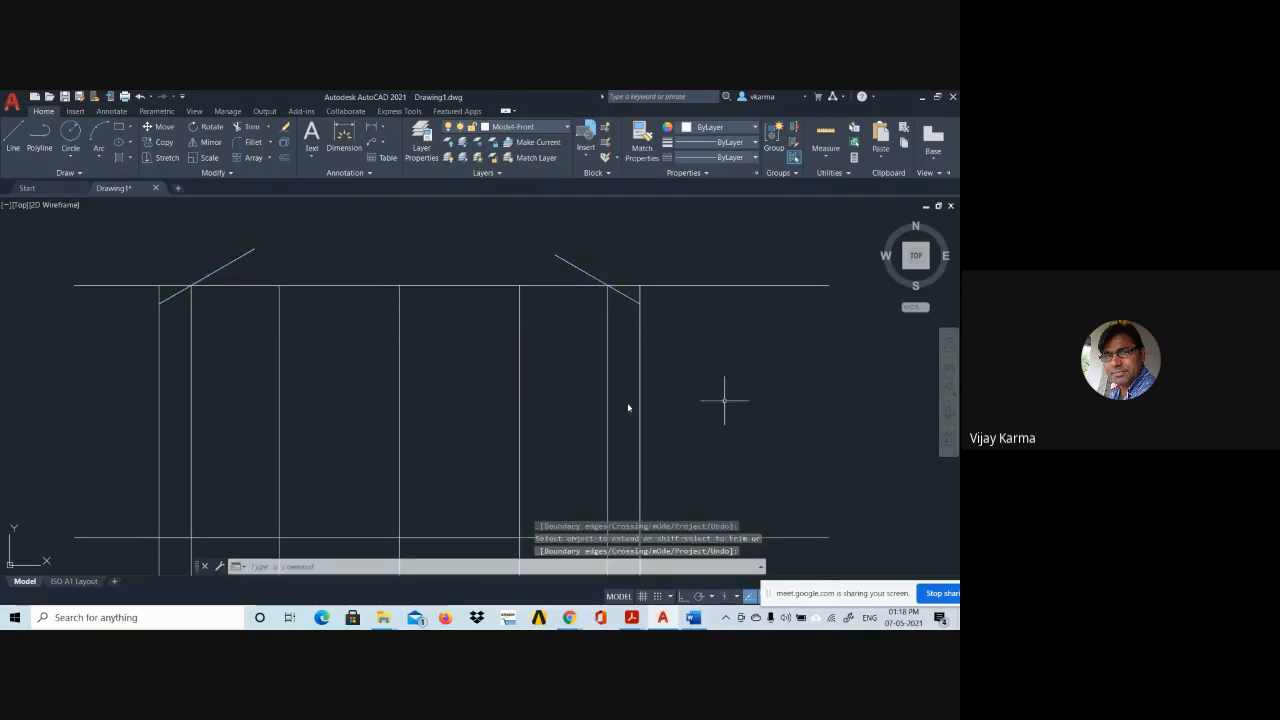
Draw a horizontal line joining the lower ends of the two inclined chamfer lines.
{"action": "type", "text": "l"}
{"action": "key", "text": "Return"}
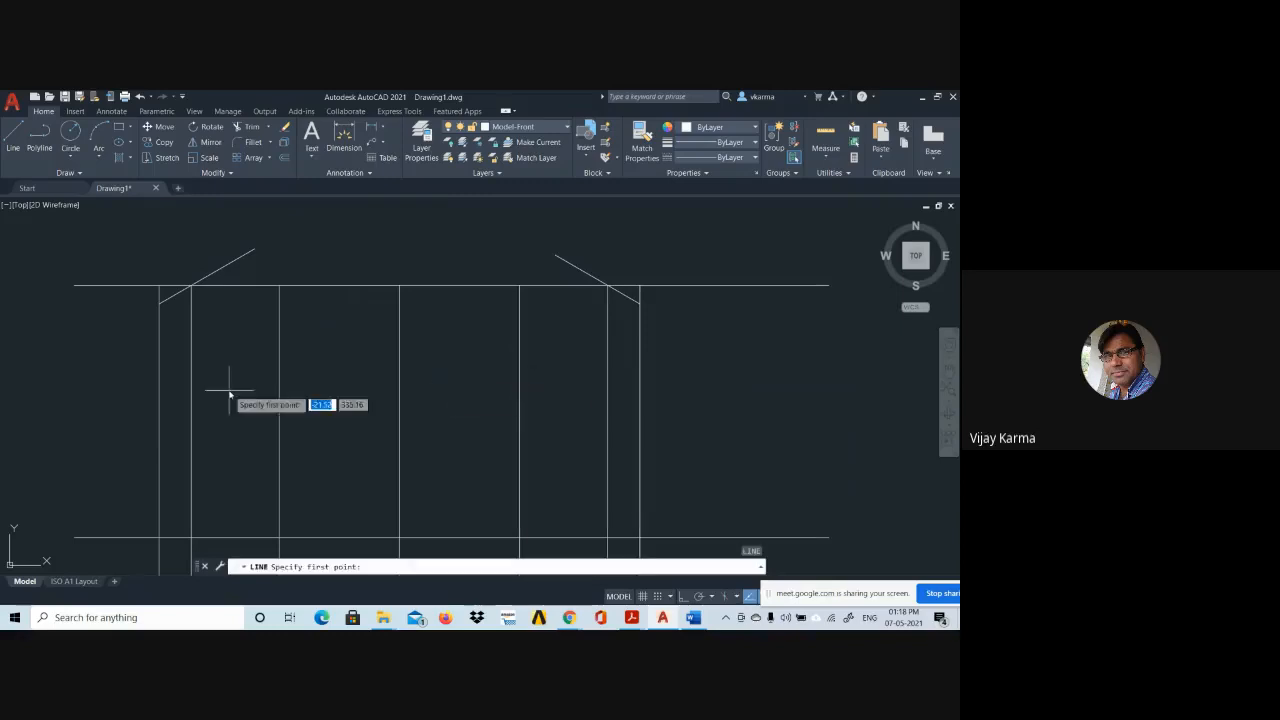
{"action": "left_click", "coordinate": [160, 303]}
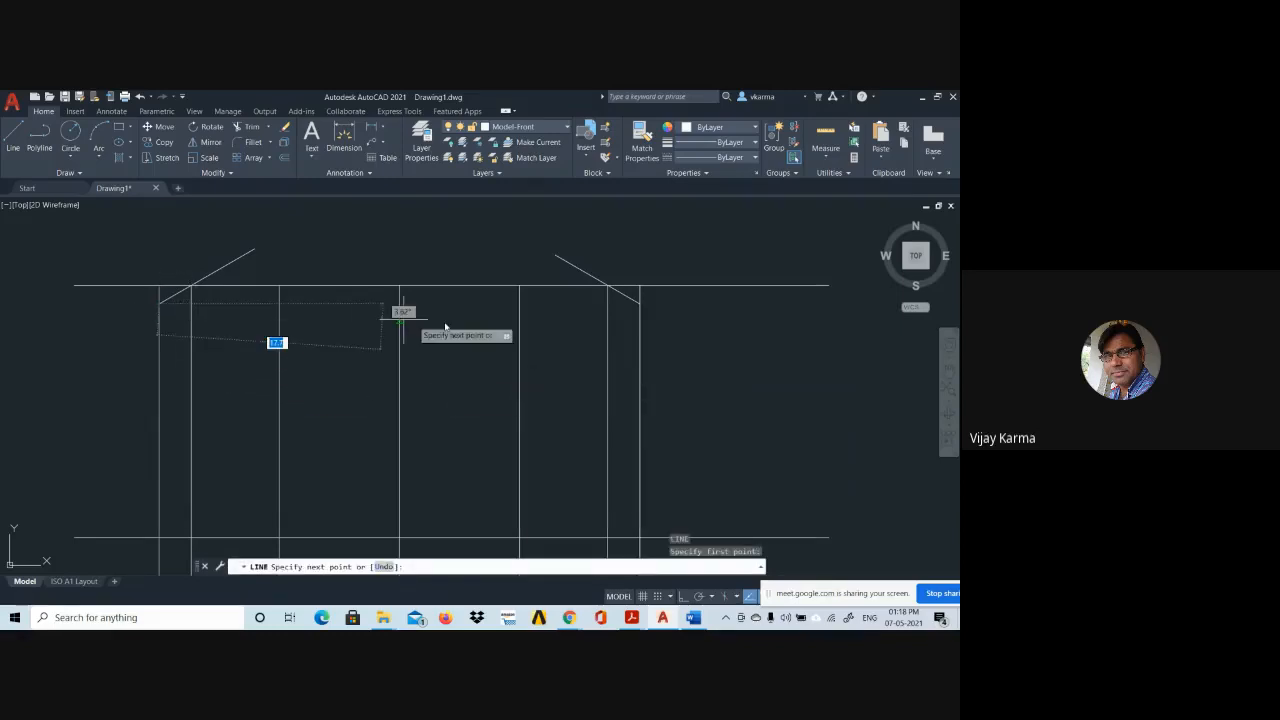
{"action": "left_click", "coordinate": [640, 304]}
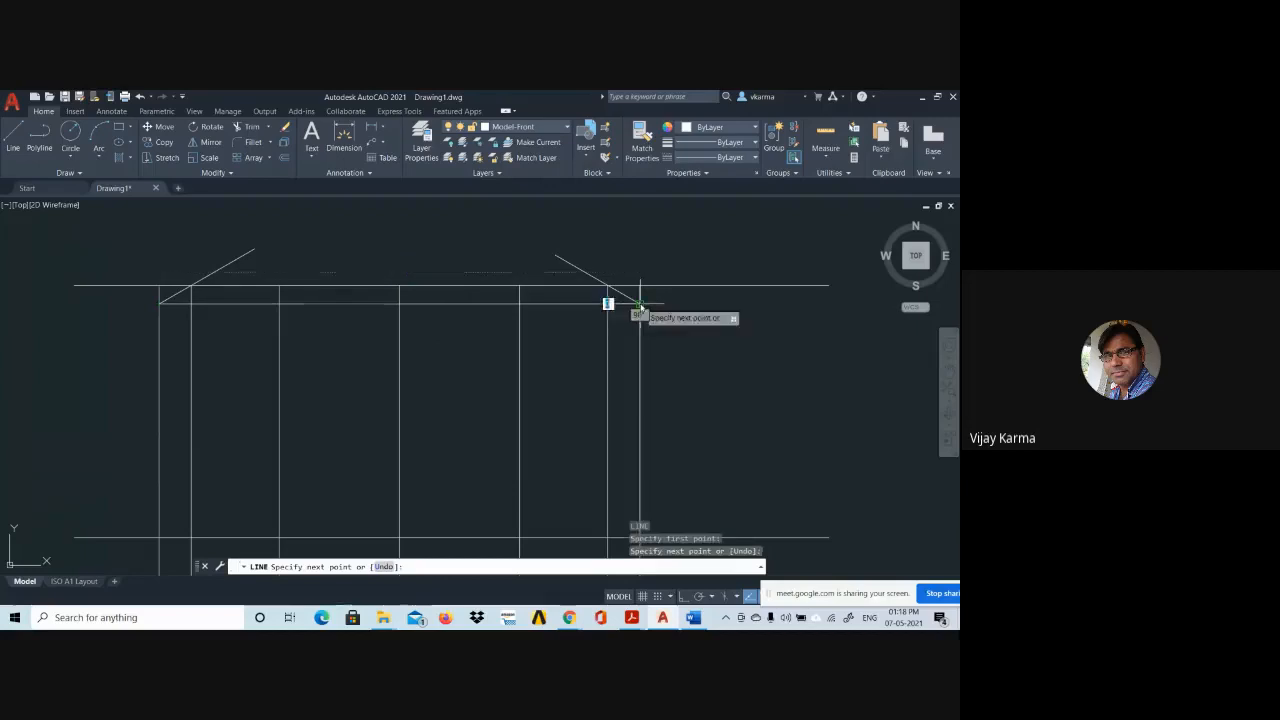
{"action": "key", "text": "Escape"}
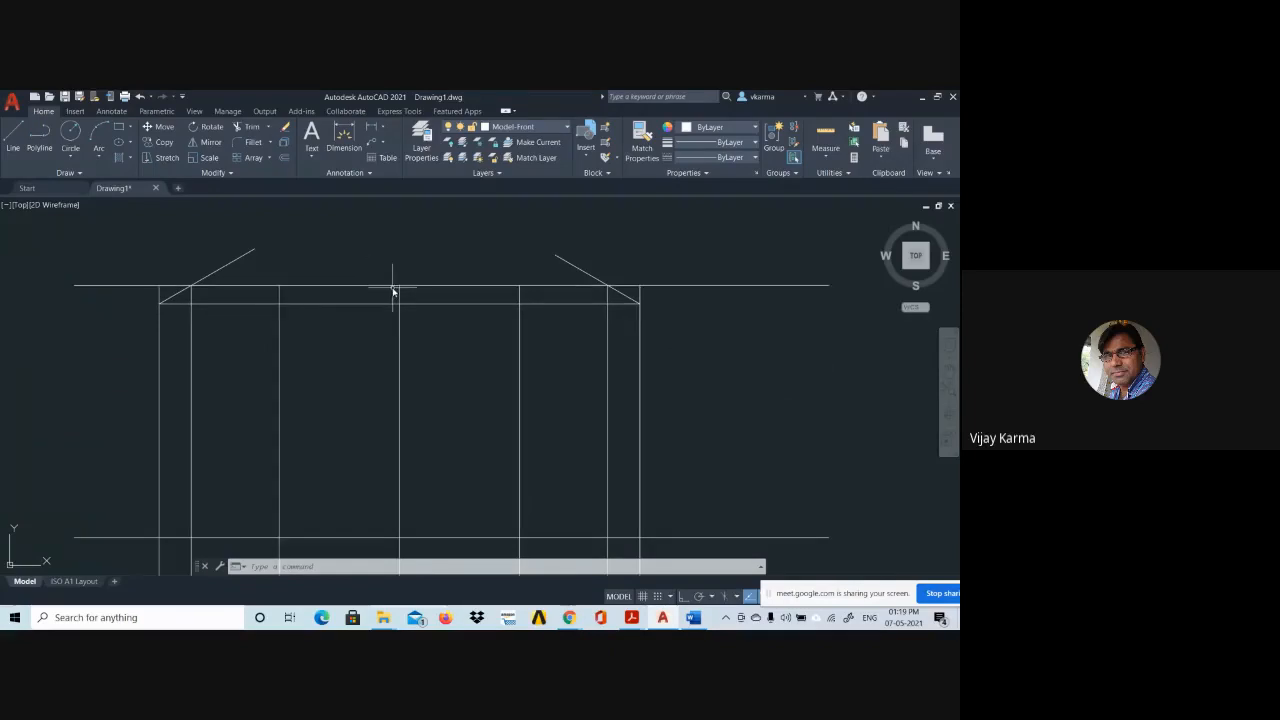
Switch to Word to examine the hexagonal nut's reference front view, and return to the AutoCAD drawing.
{"action": "scroll", "coordinate": [480, 310], "scroll_direction": "down", "scroll_amount": 3}
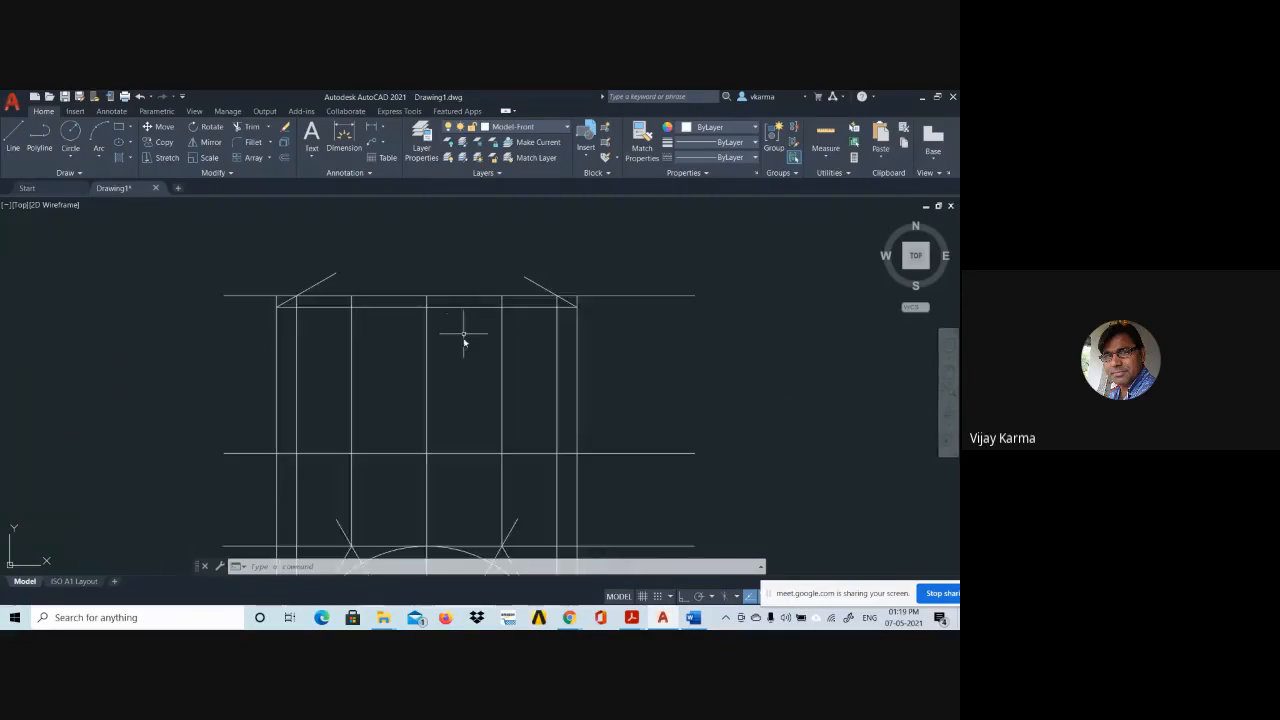
{"action": "middle_click_drag", "start_coordinate": [466, 354], "coordinate": [458, 289]}
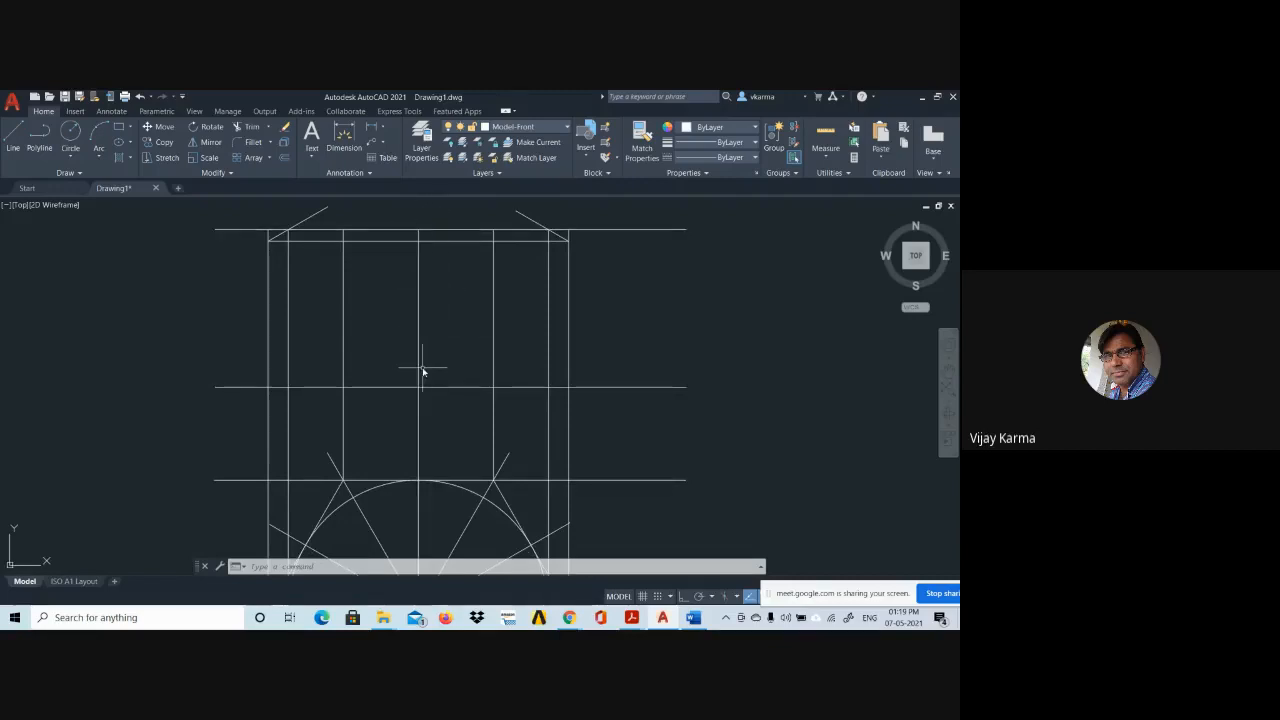
{"action": "key", "text": "alt+Tab"}
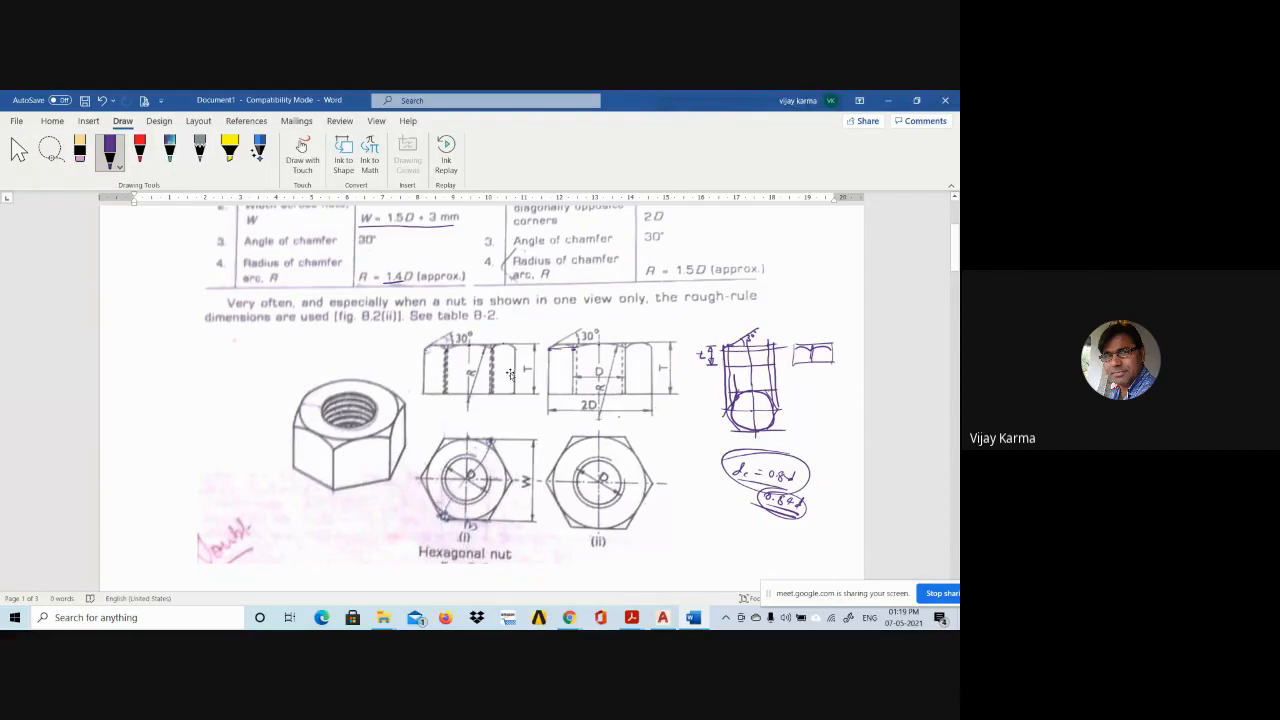
{"action": "key", "text": "alt+Tab"}
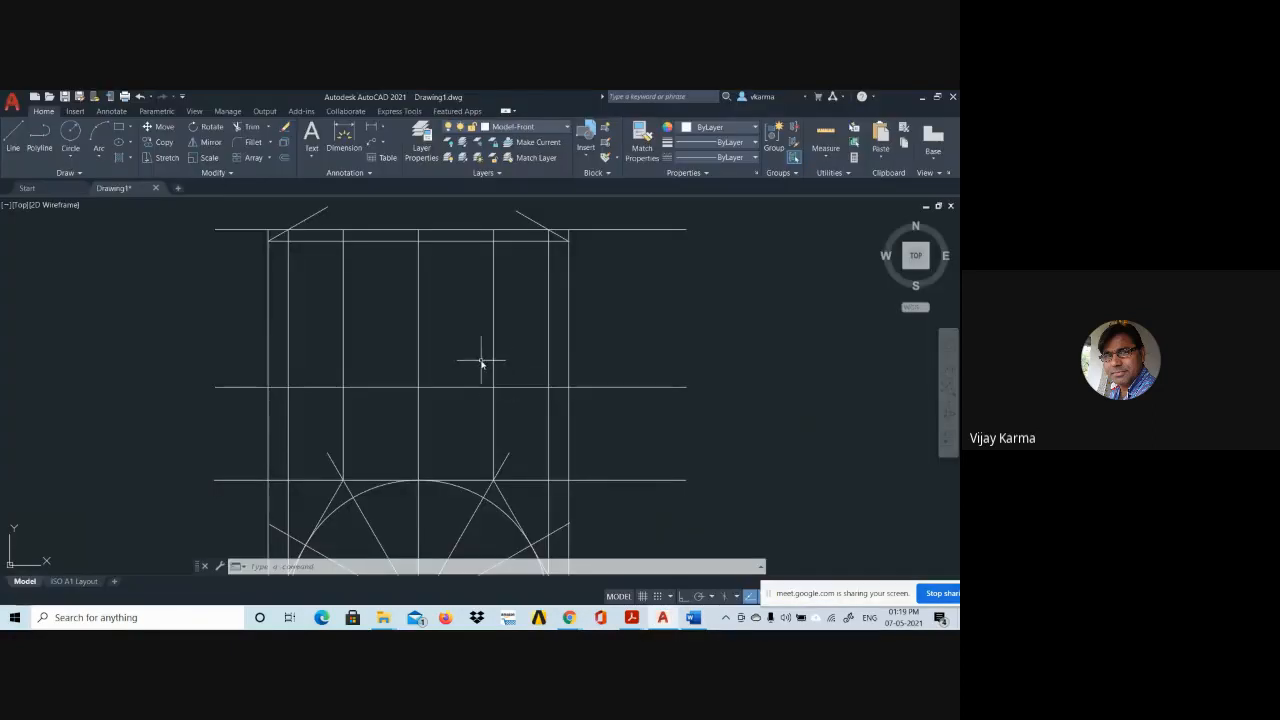
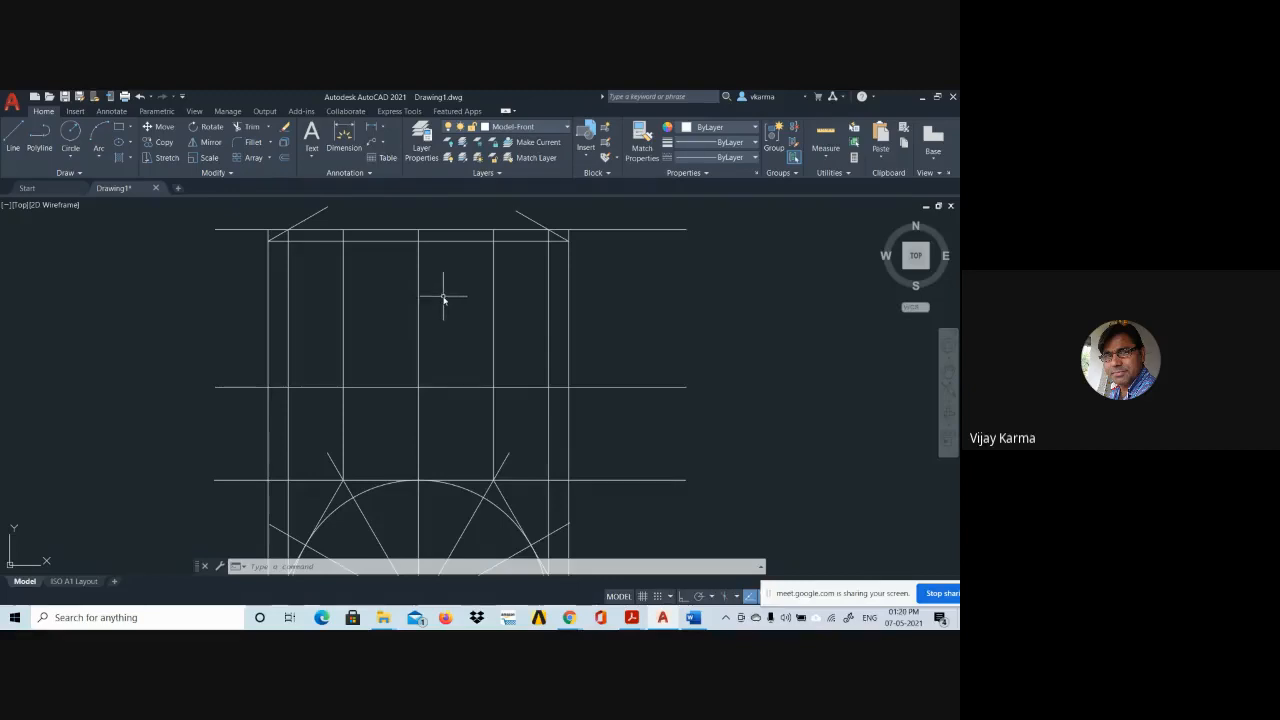
{"action": "scroll", "coordinate": [443, 297], "scroll_direction": "up", "scroll_amount": 2}
{"action": "scroll", "coordinate": [443, 297], "scroll_direction": "down", "scroll_amount": 2}
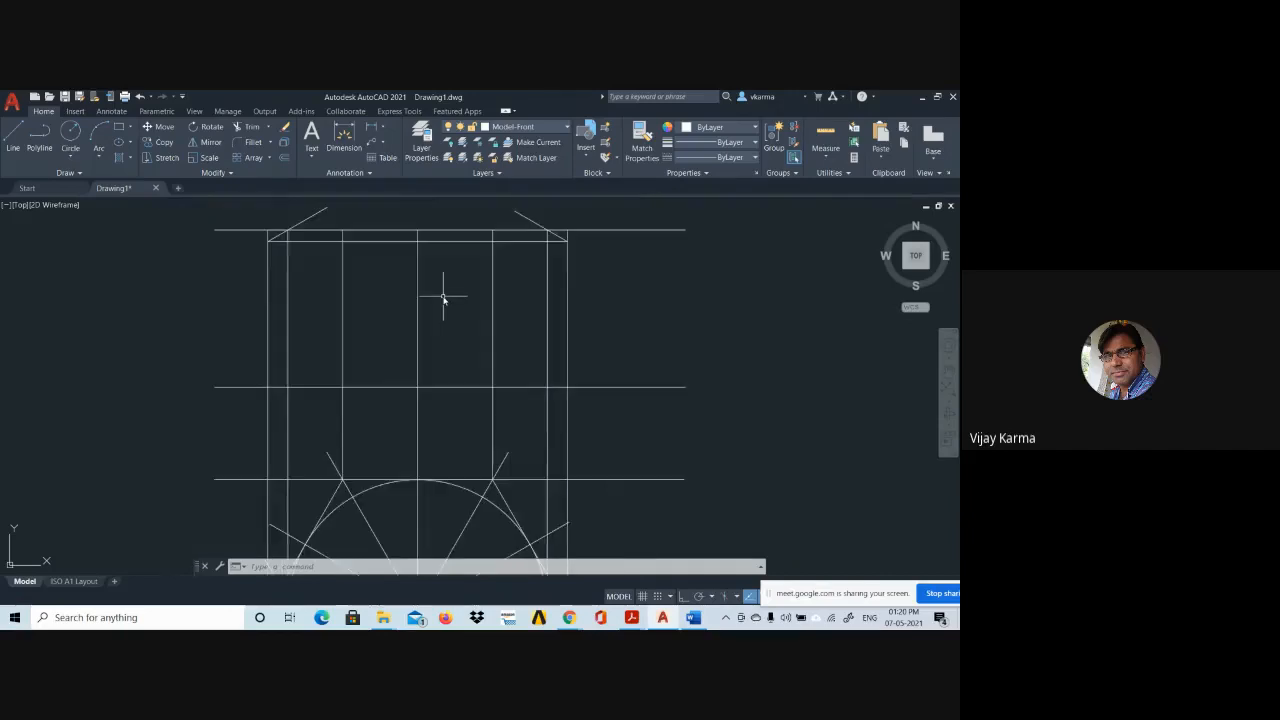
{"action": "middle_click_drag", "start_coordinate": [426, 288], "coordinate": [424, 312]}
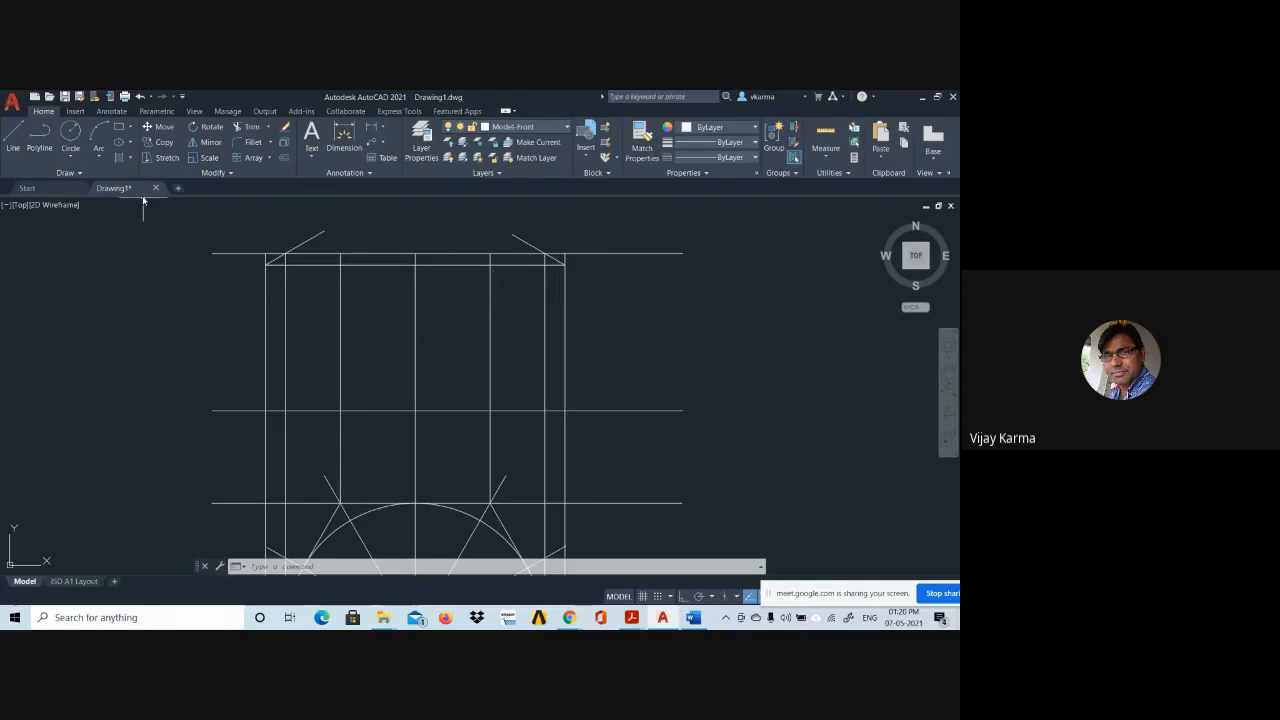
Draw a 3-point arc on the middle face from the lower chamfer line, through the top line's centre, to the opposite vertical edge.
{"action": "left_click", "coordinate": [99, 160]}
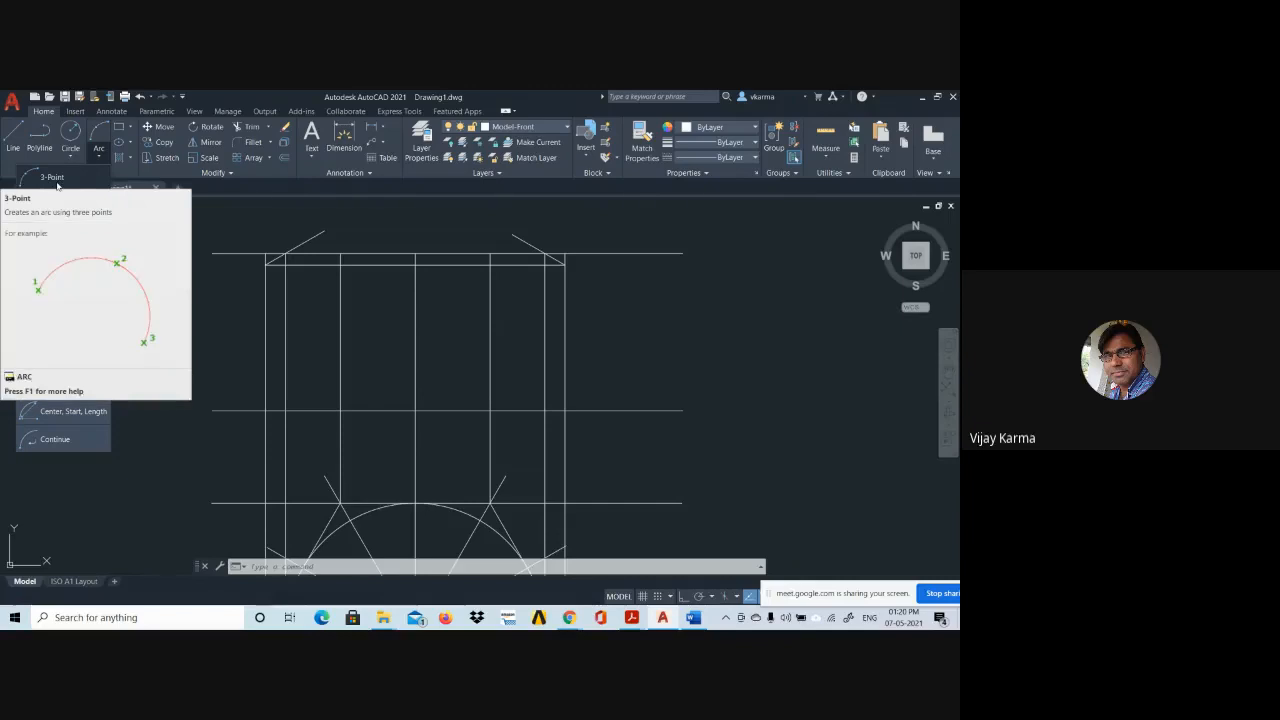
{"action": "left_click", "coordinate": [57, 181]}
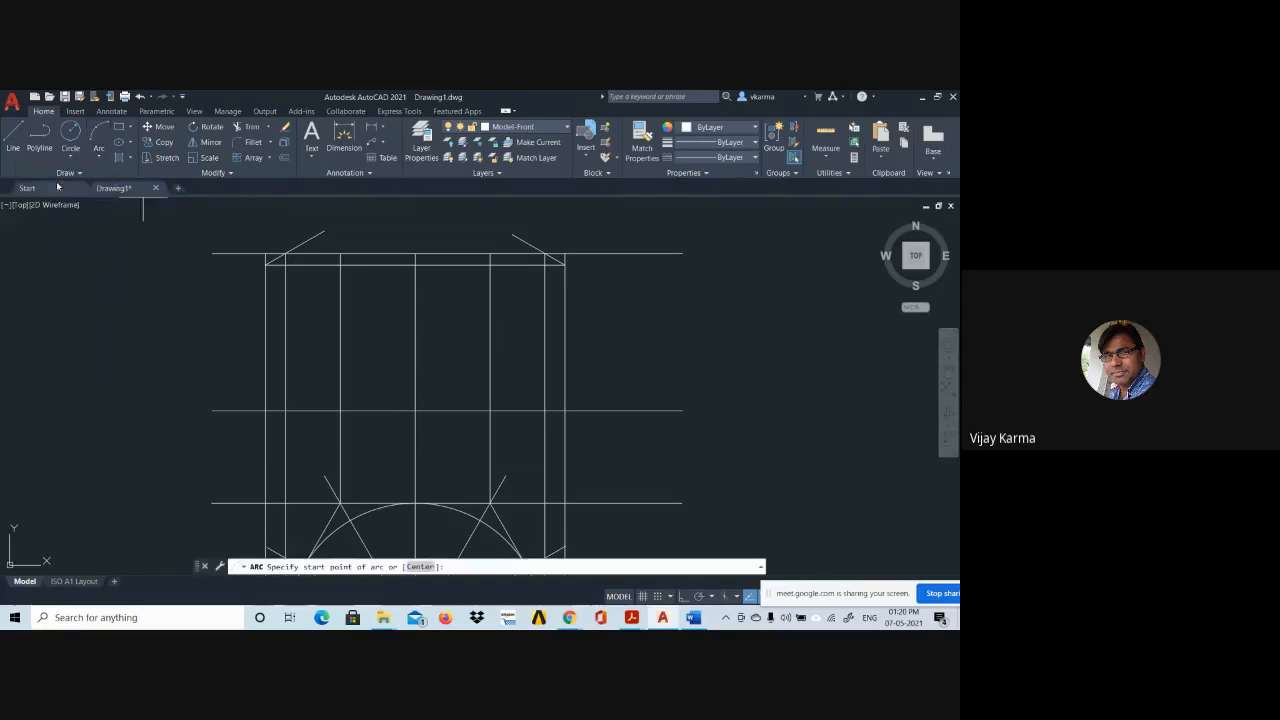
{"action": "left_click", "coordinate": [341, 267]}
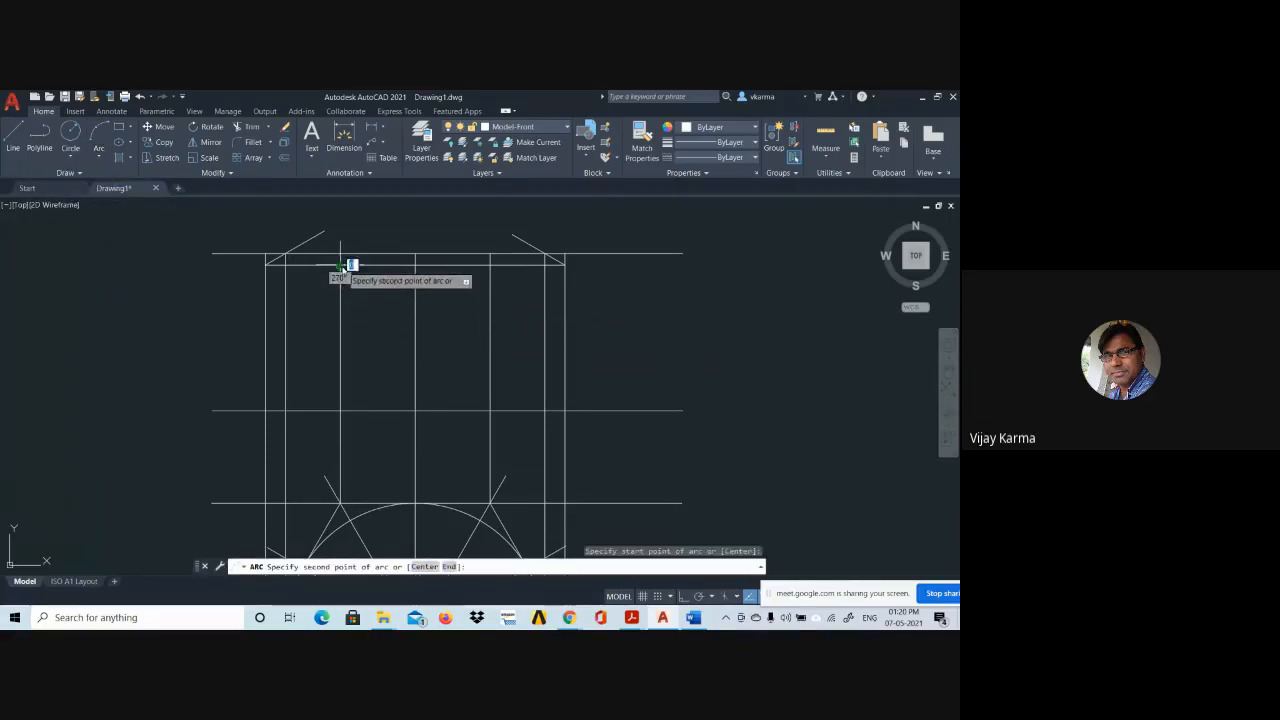
{"action": "left_click", "coordinate": [416, 258]}
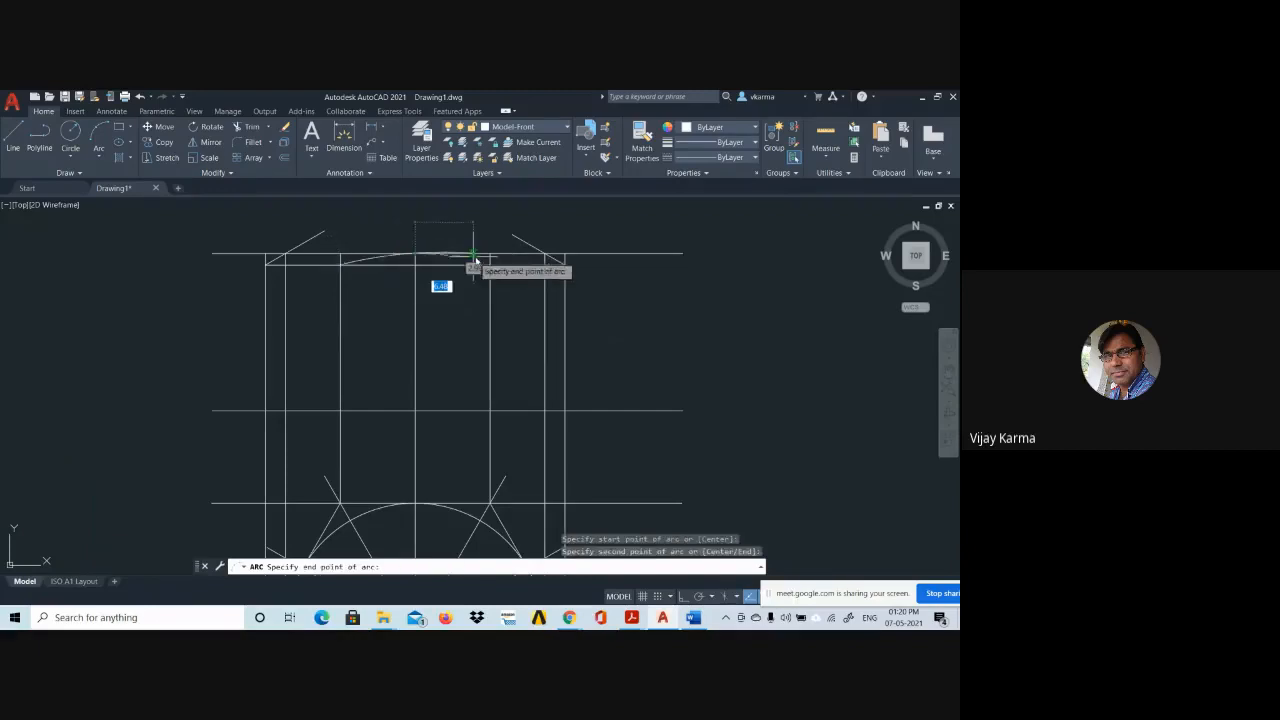
{"action": "left_click", "coordinate": [490, 265]}
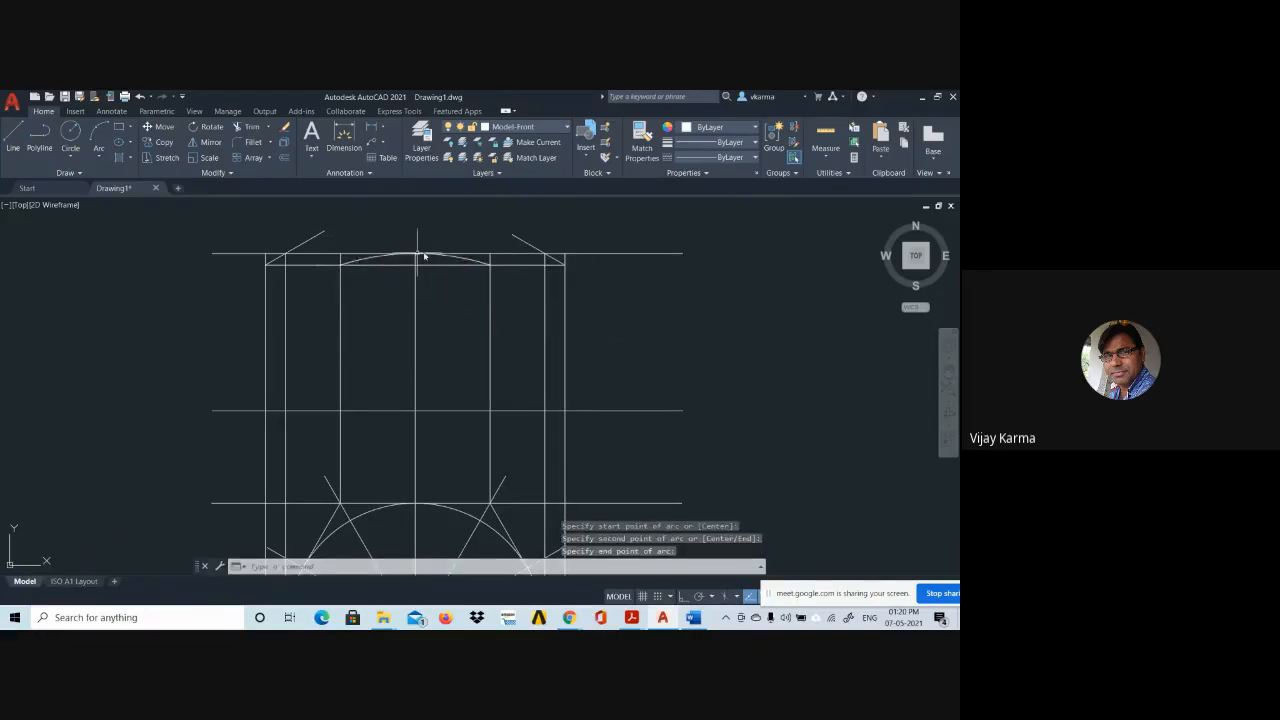
Measure the middle arc's radius with a temporary linear dimension and compare it with the chamfer arc radius formula in Word.
{"action": "left_click", "coordinate": [478, 262]}
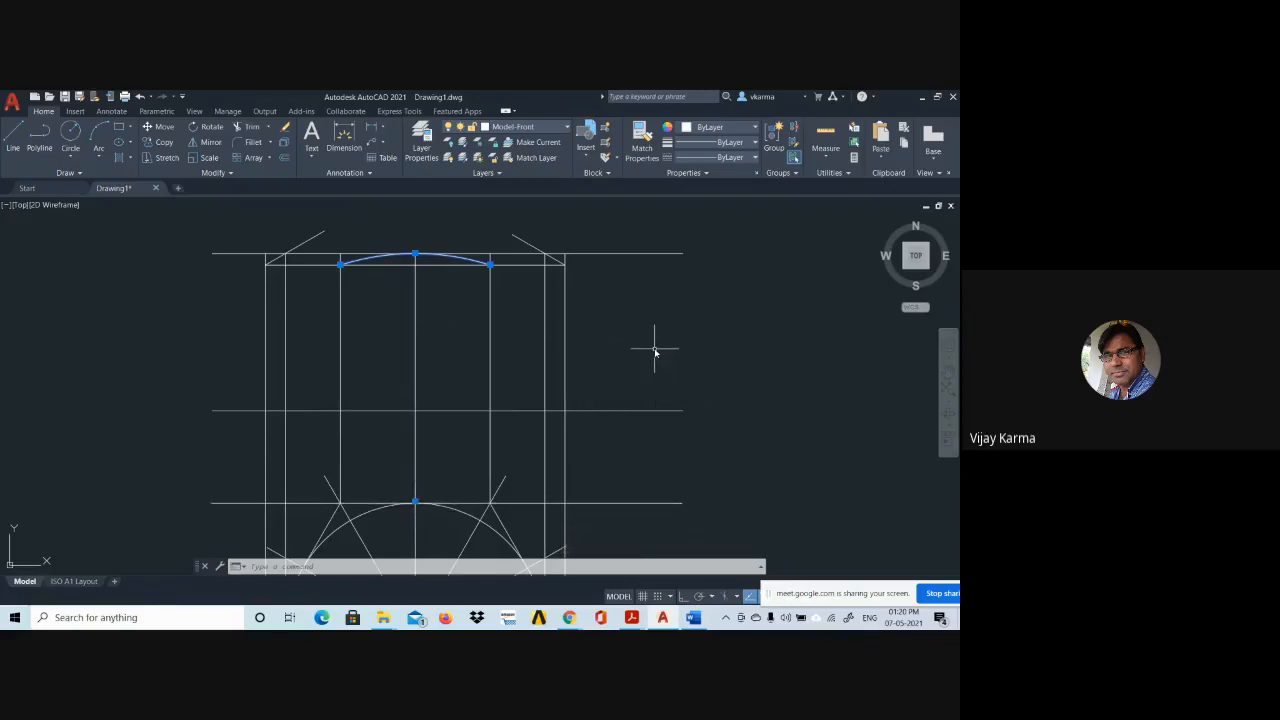
{"action": "key", "text": "Escape"}
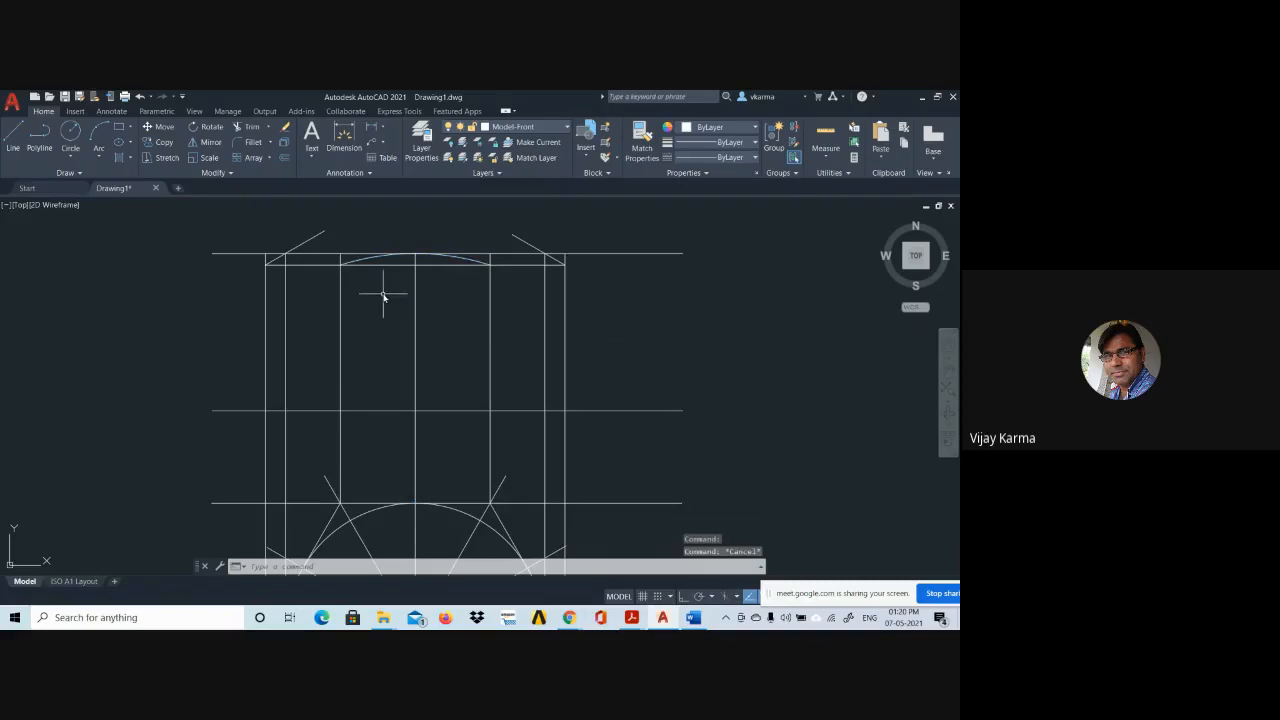
{"action": "left_click", "coordinate": [374, 131]}
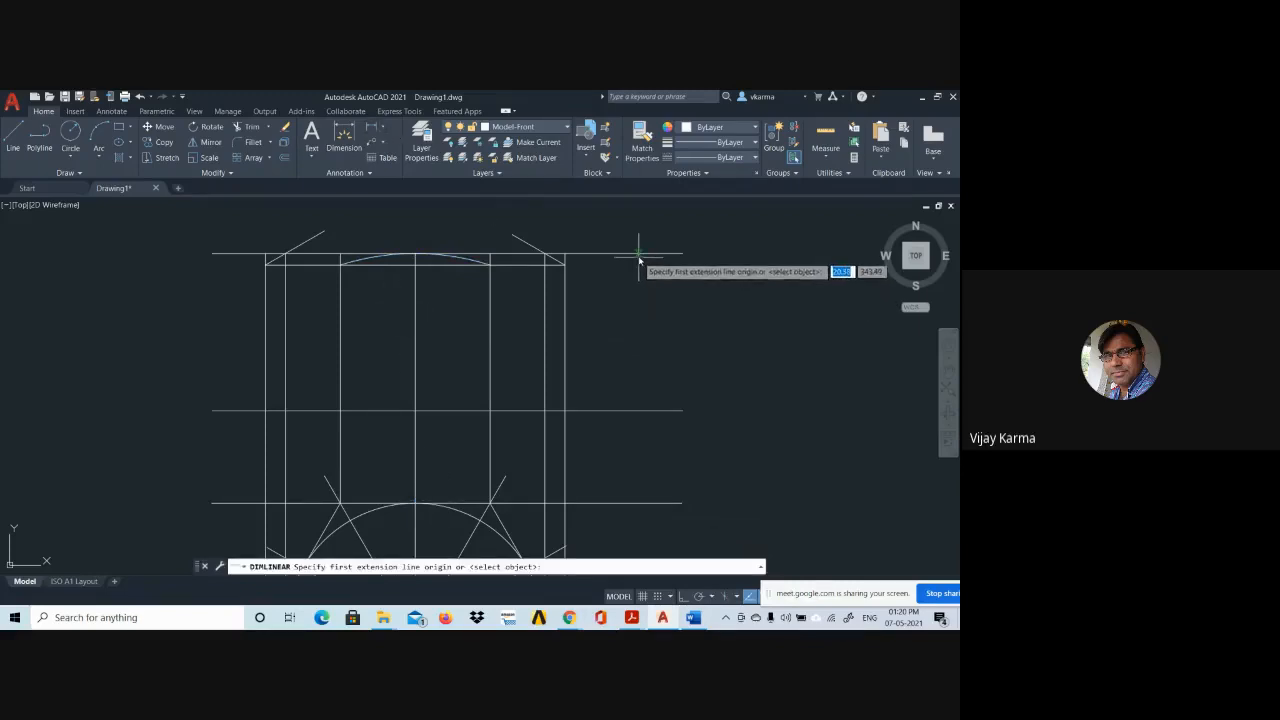
{"action": "left_click", "coordinate": [640, 256]}
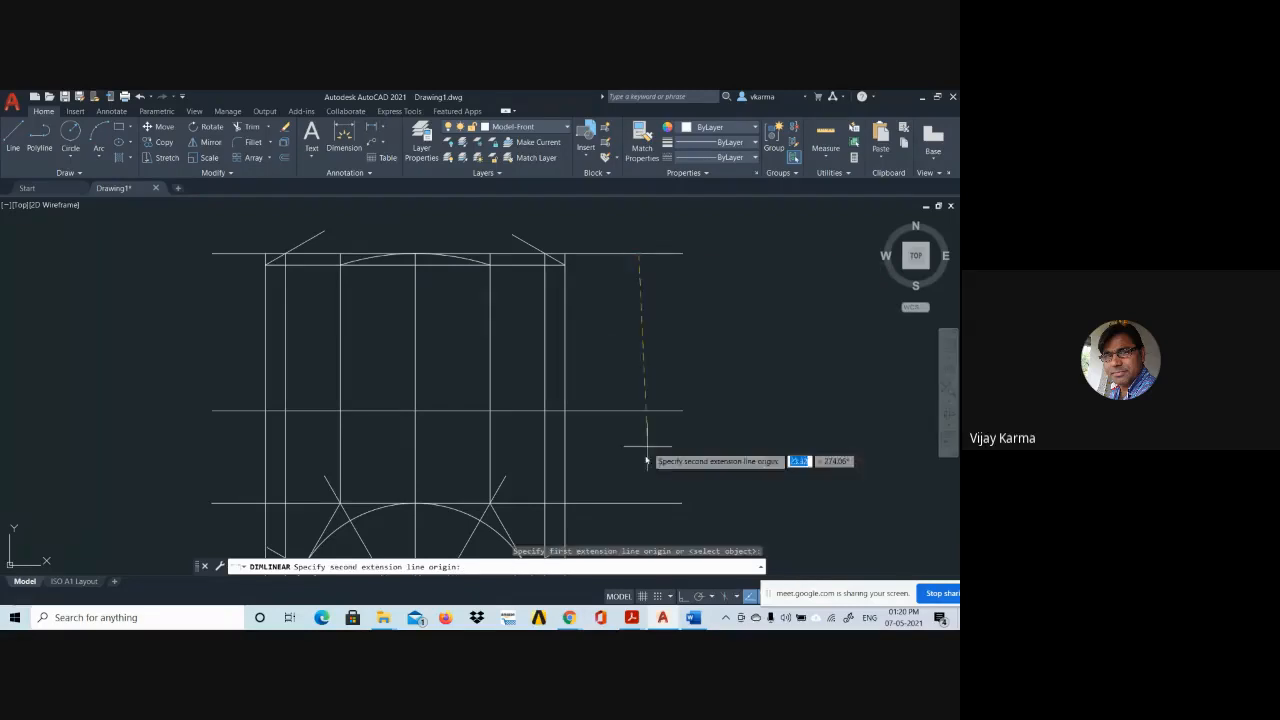
{"action": "left_click", "coordinate": [641, 505]}
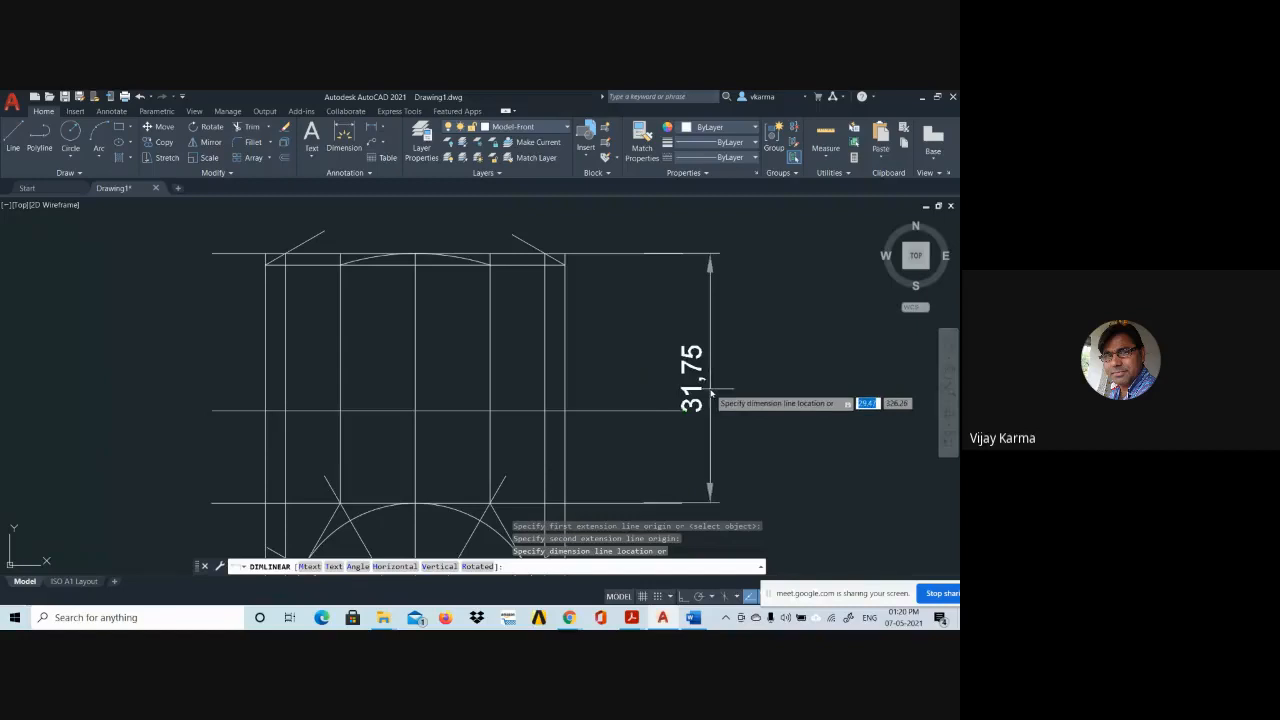
{"action": "key", "text": "Escape"}
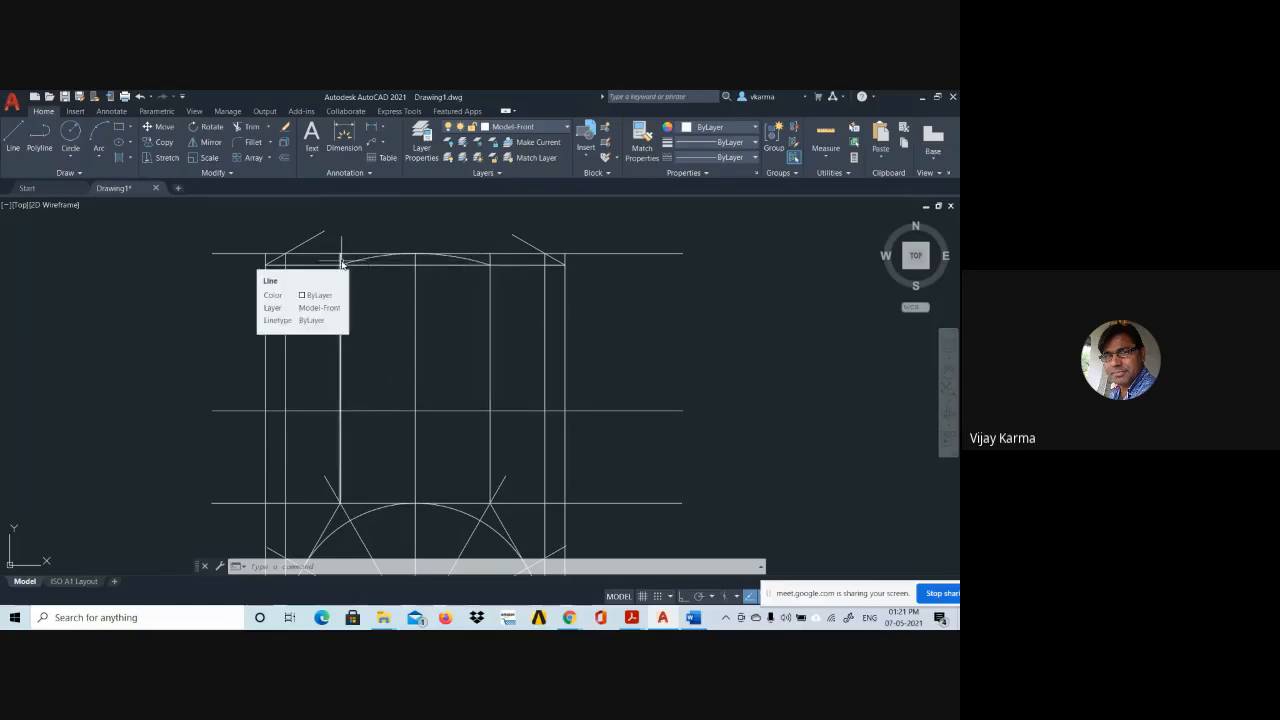
{"action": "key", "text": "alt+Tab"}
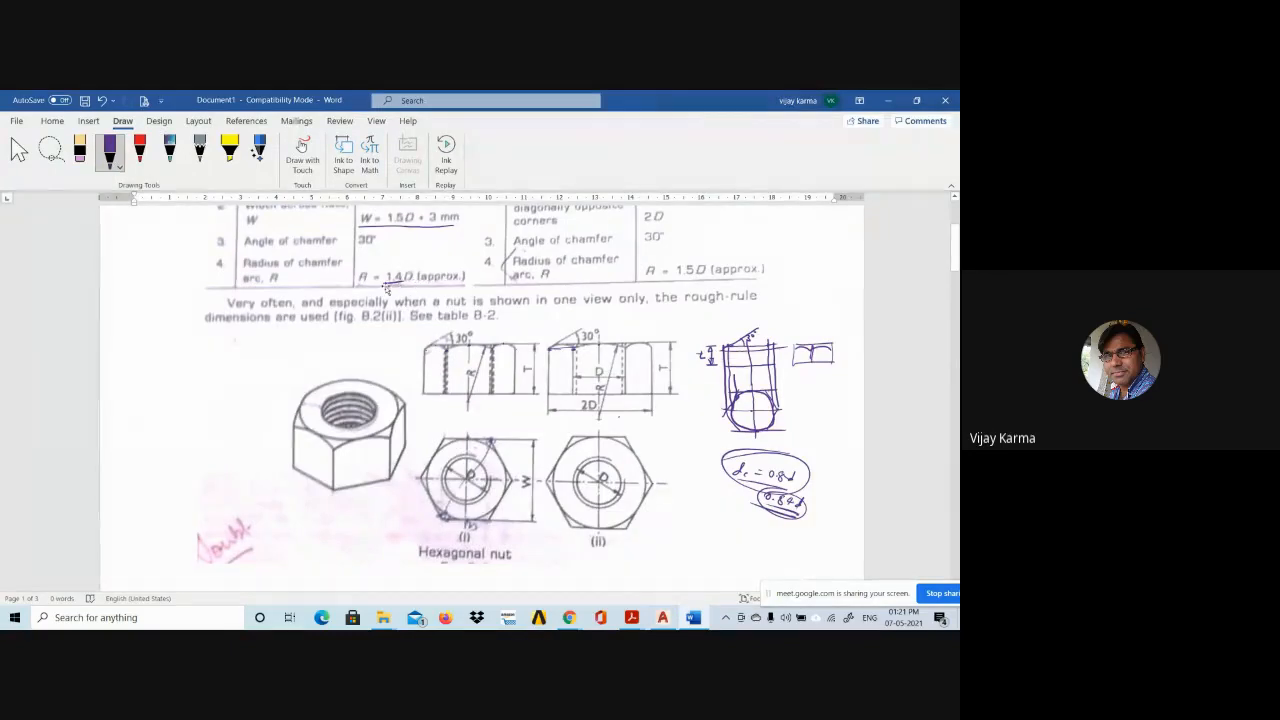
{"action": "key", "text": "alt+Tab"}
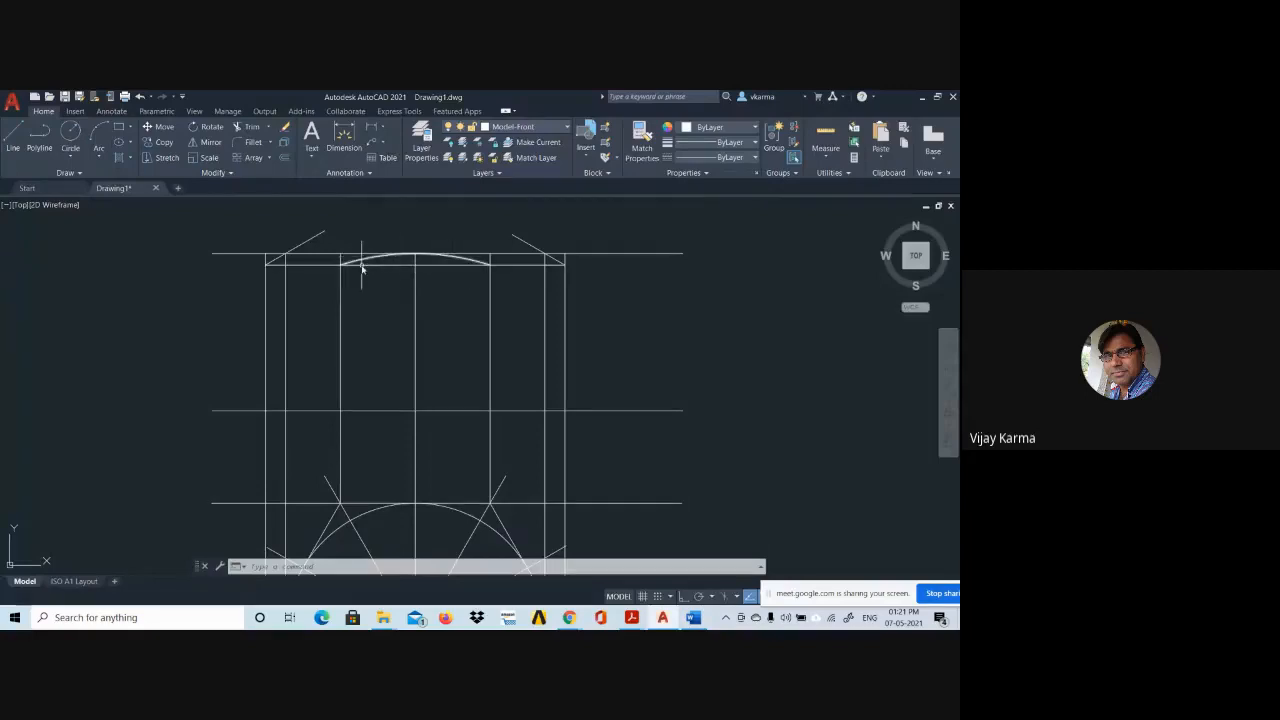
Bring up the arc construction methods for the chamfer curve on the nut's left face.
{"action": "scroll", "coordinate": [296, 265], "scroll_direction": "up", "scroll_amount": 2}
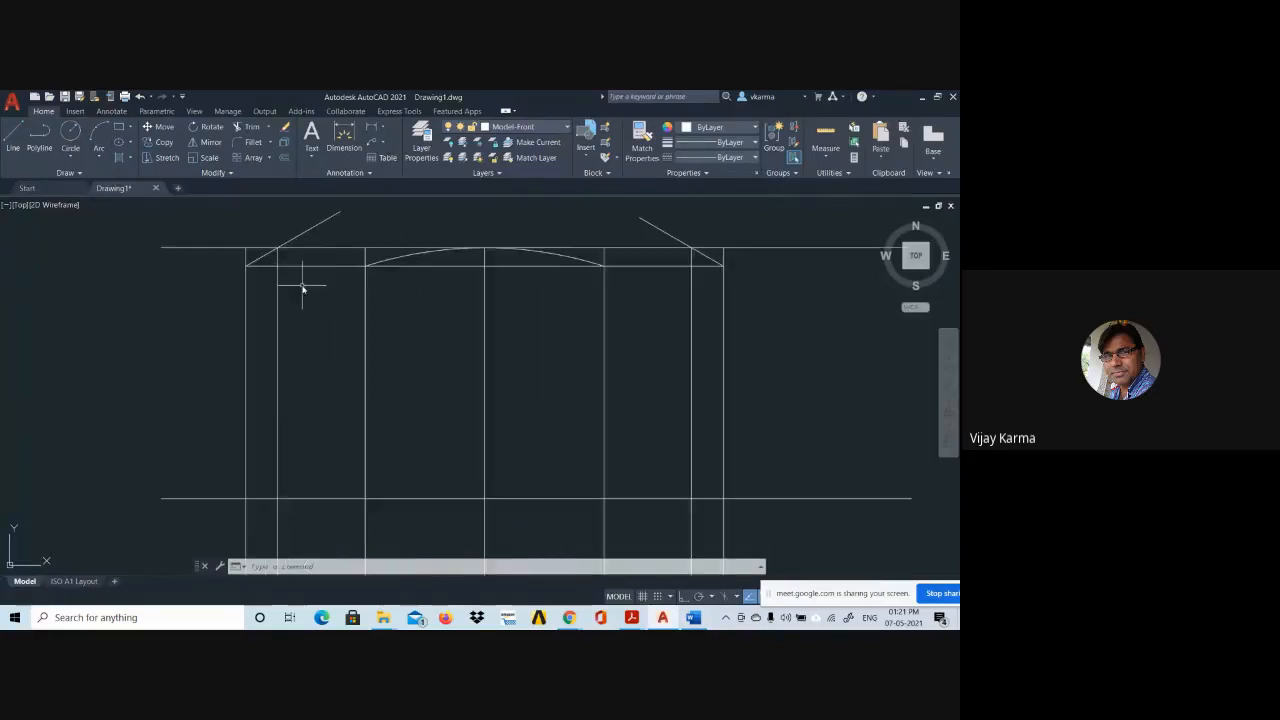
{"action": "left_click", "coordinate": [247, 263]}
{"action": "left_click", "coordinate": [311, 245]}
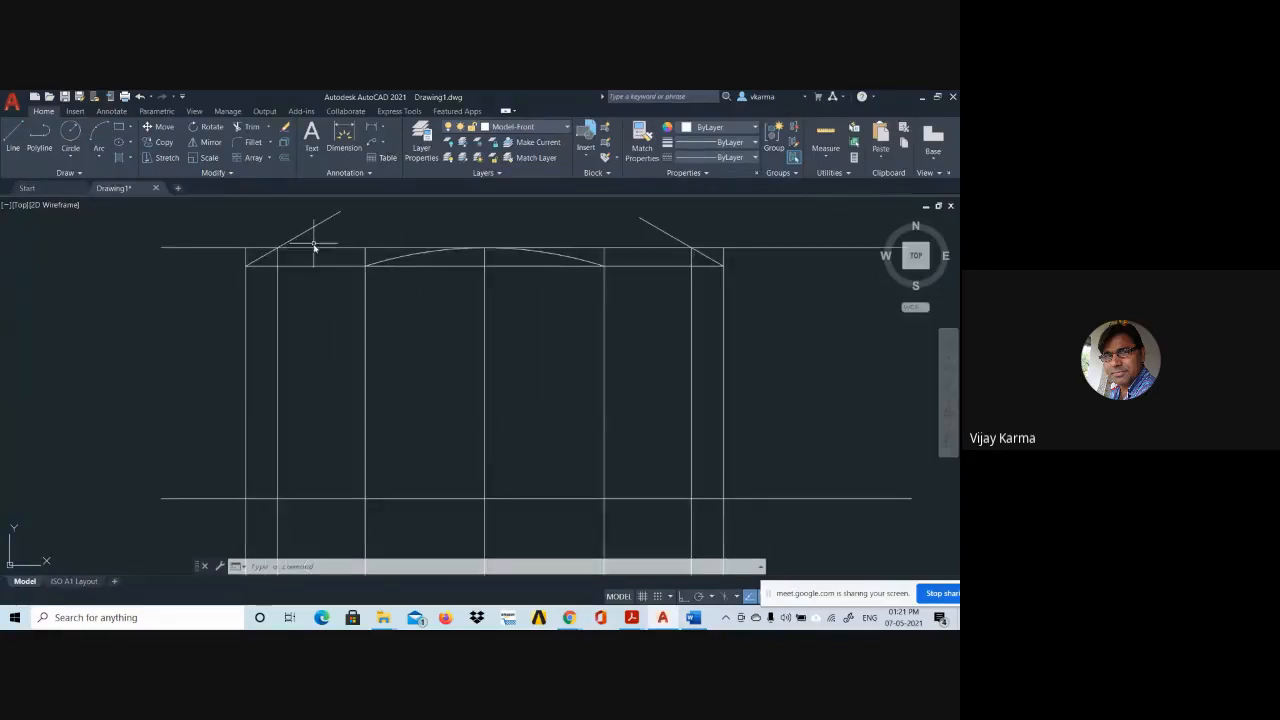
{"action": "left_click", "coordinate": [250, 265]}
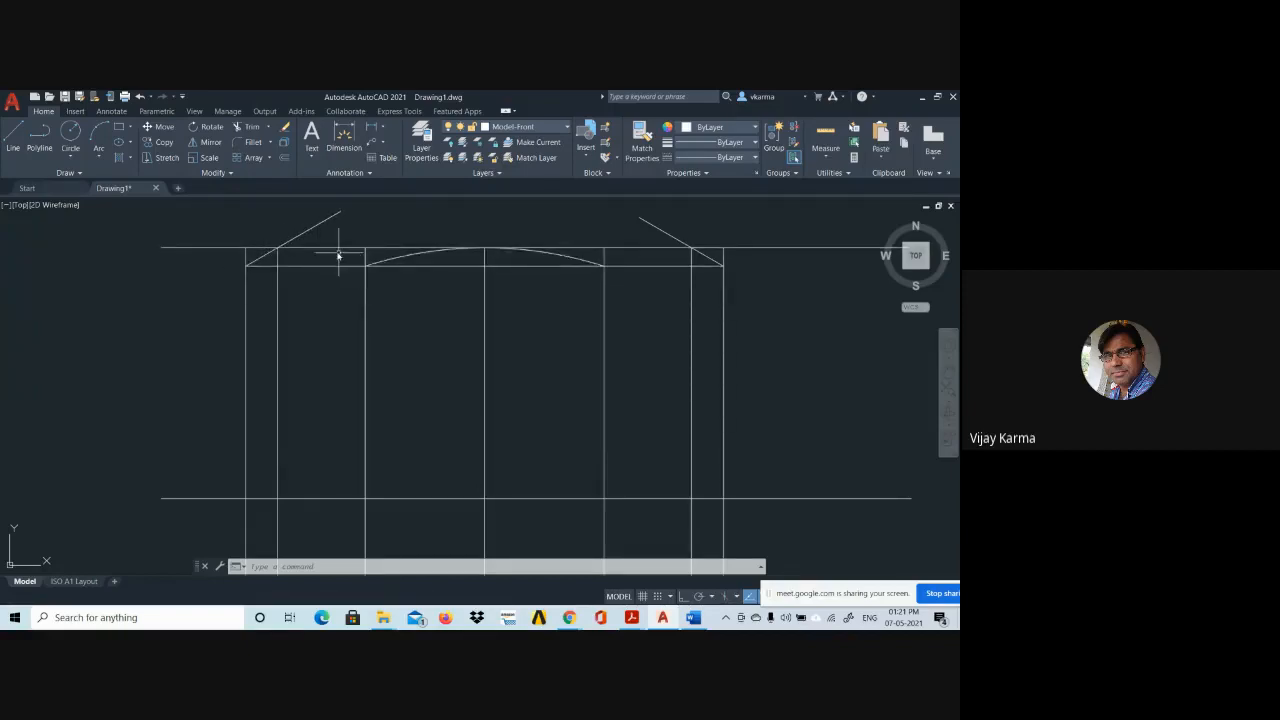
{"action": "left_click", "coordinate": [100, 160]}
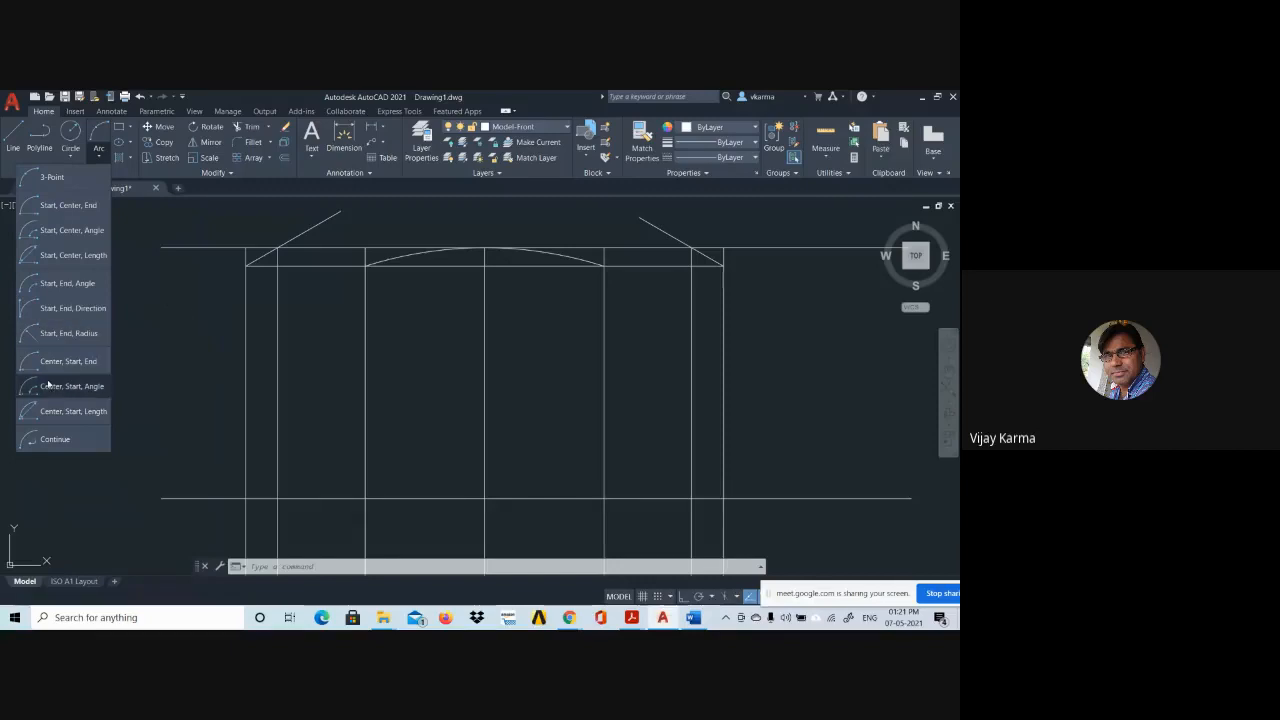
{"action": "left_click", "coordinate": [62, 452]}
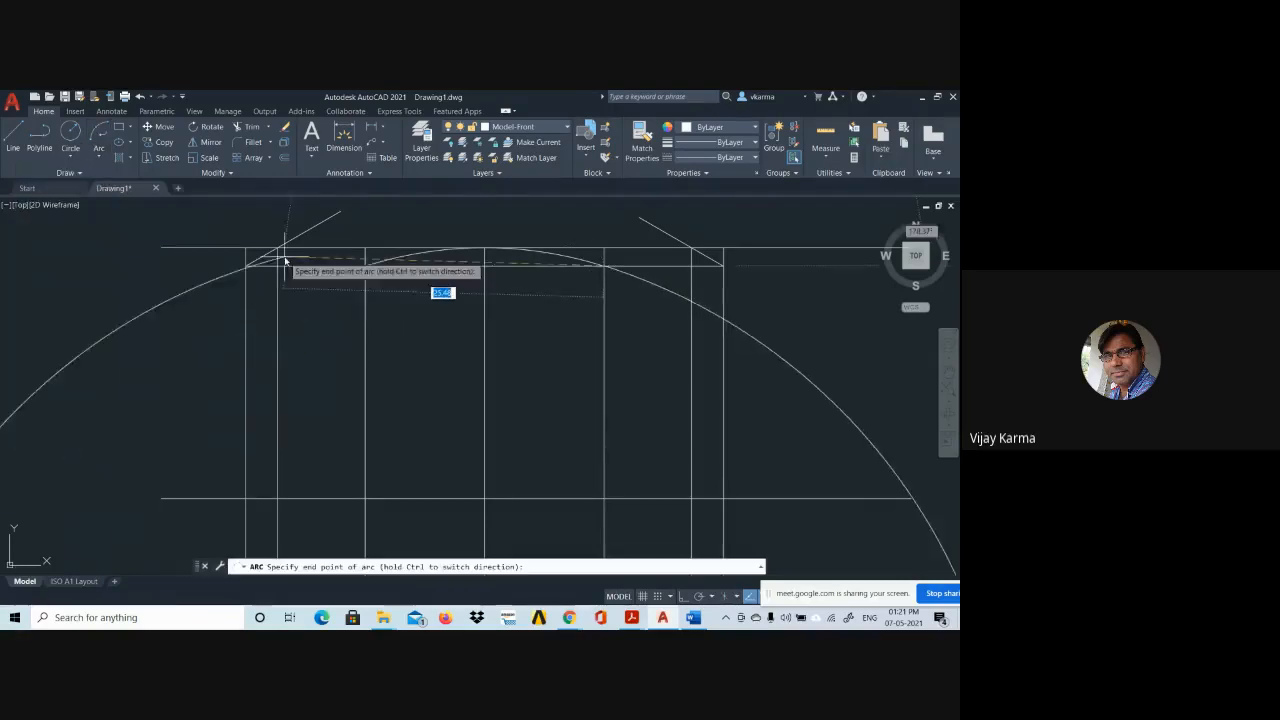
{"action": "key", "text": "Escape"}
{"action": "key", "text": "Escape"}
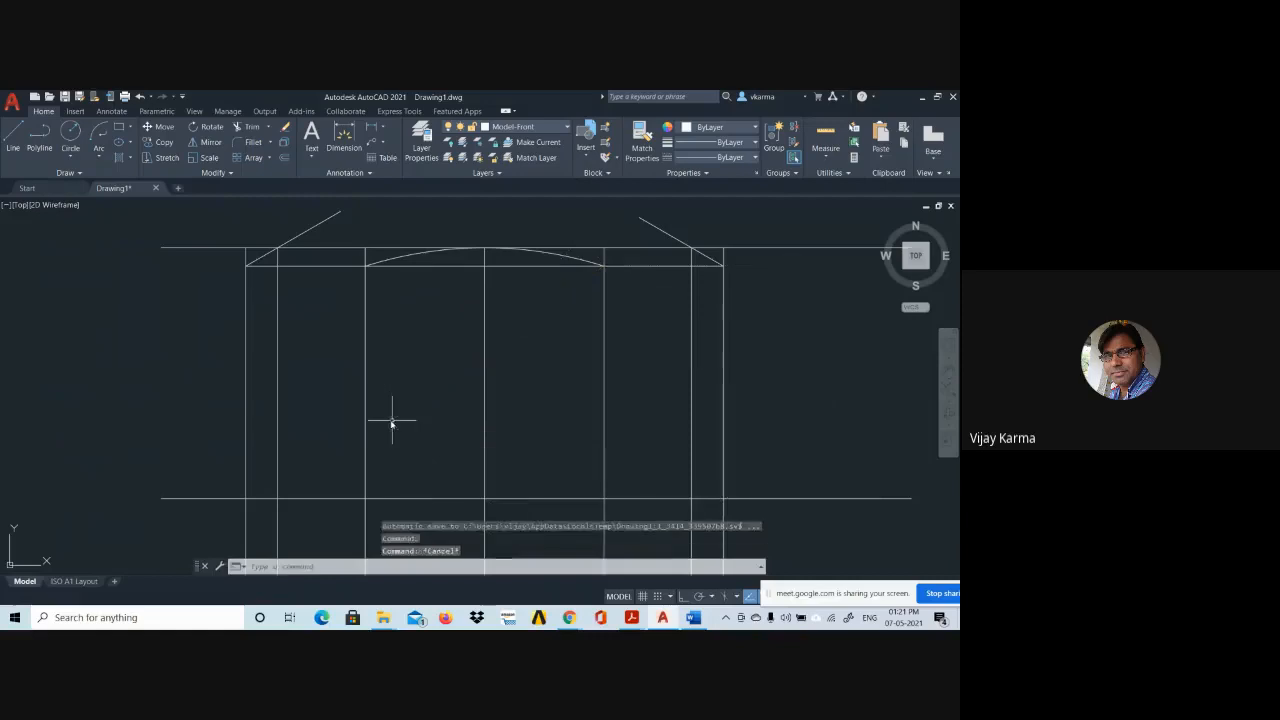
{"action": "key", "text": "Return"}
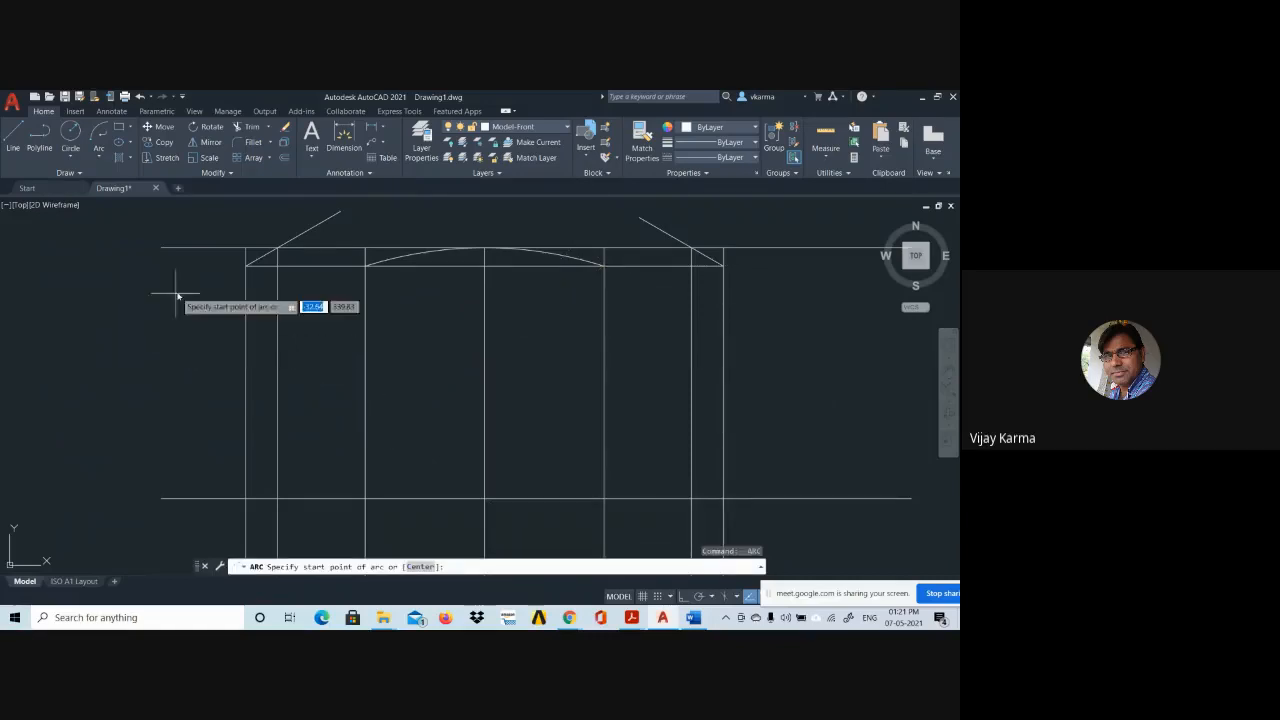
{"action": "left_click", "coordinate": [245, 266]}
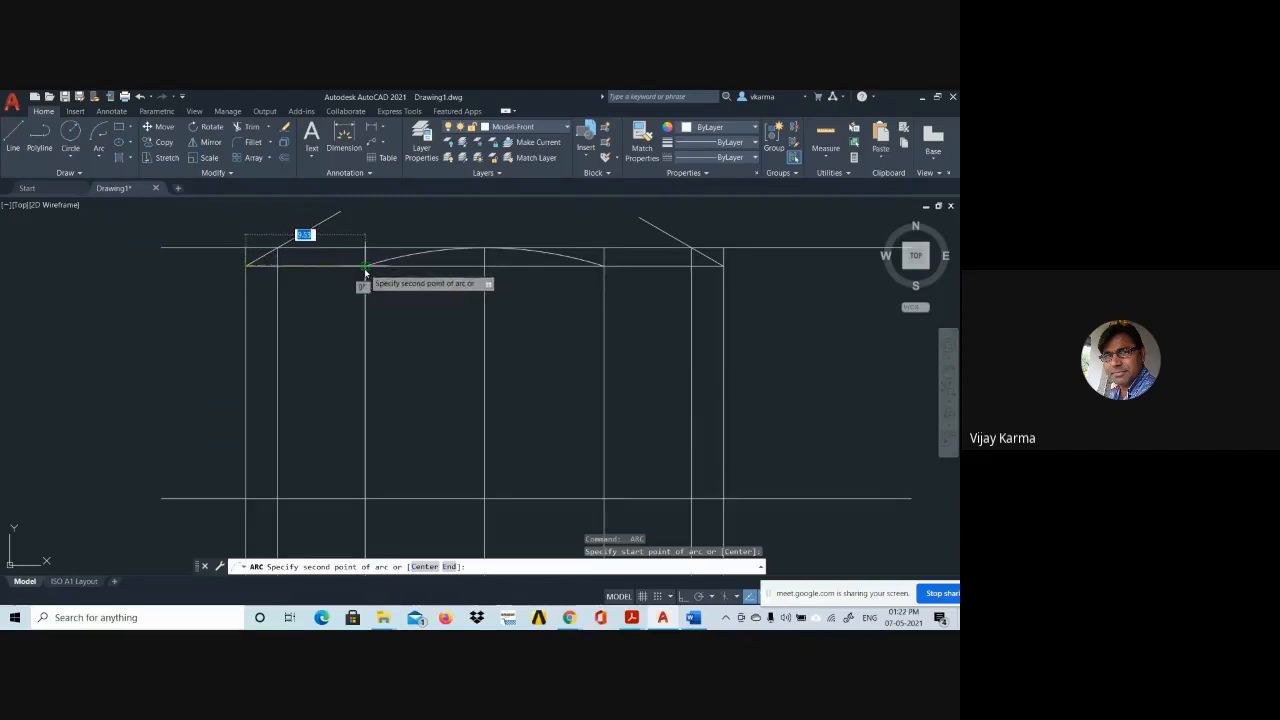
{"action": "left_click", "coordinate": [365, 266]}
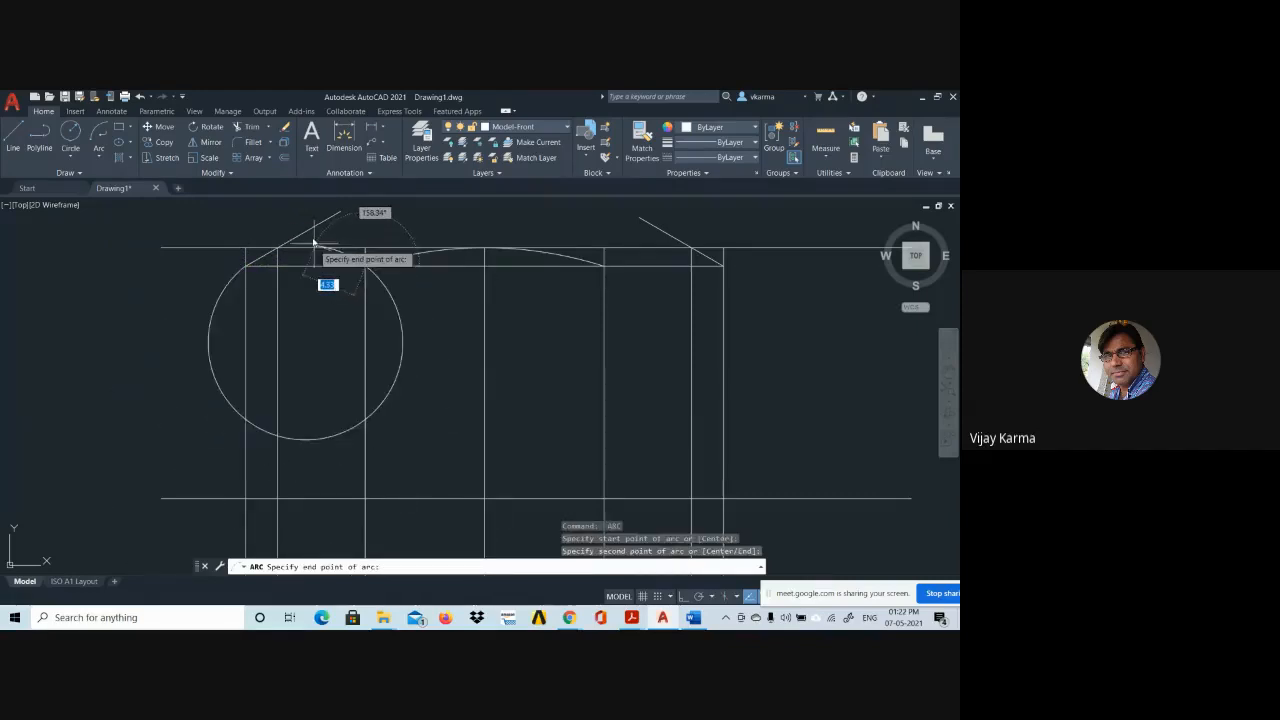
{"action": "key", "text": "Escape"}
{"action": "key", "text": "Return"}
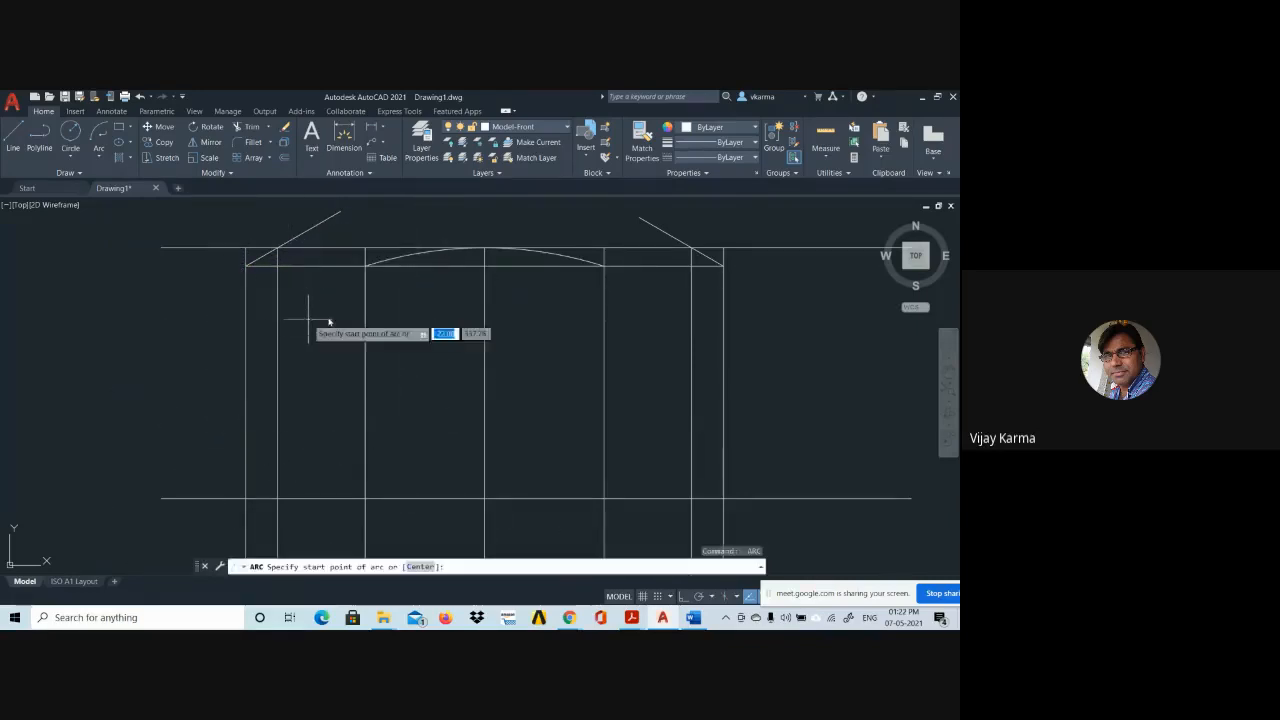
{"action": "left_click", "coordinate": [365, 266]}
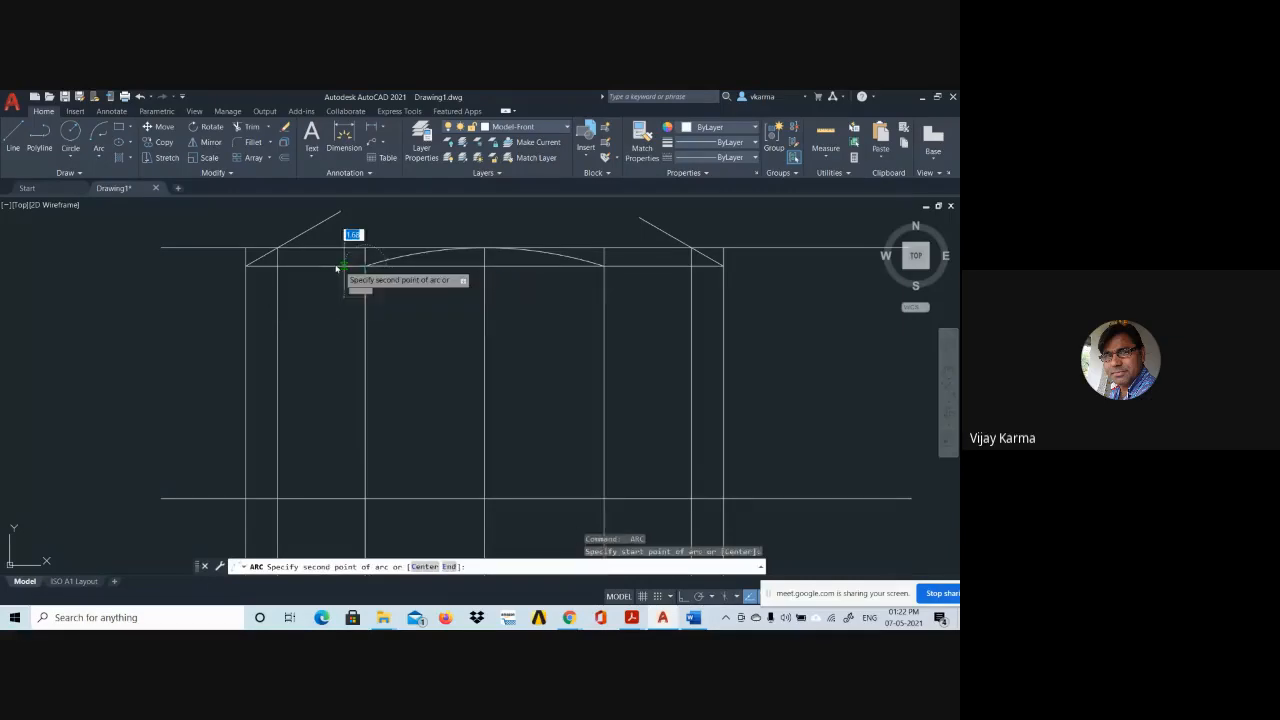
{"action": "left_click", "coordinate": [247, 266]}
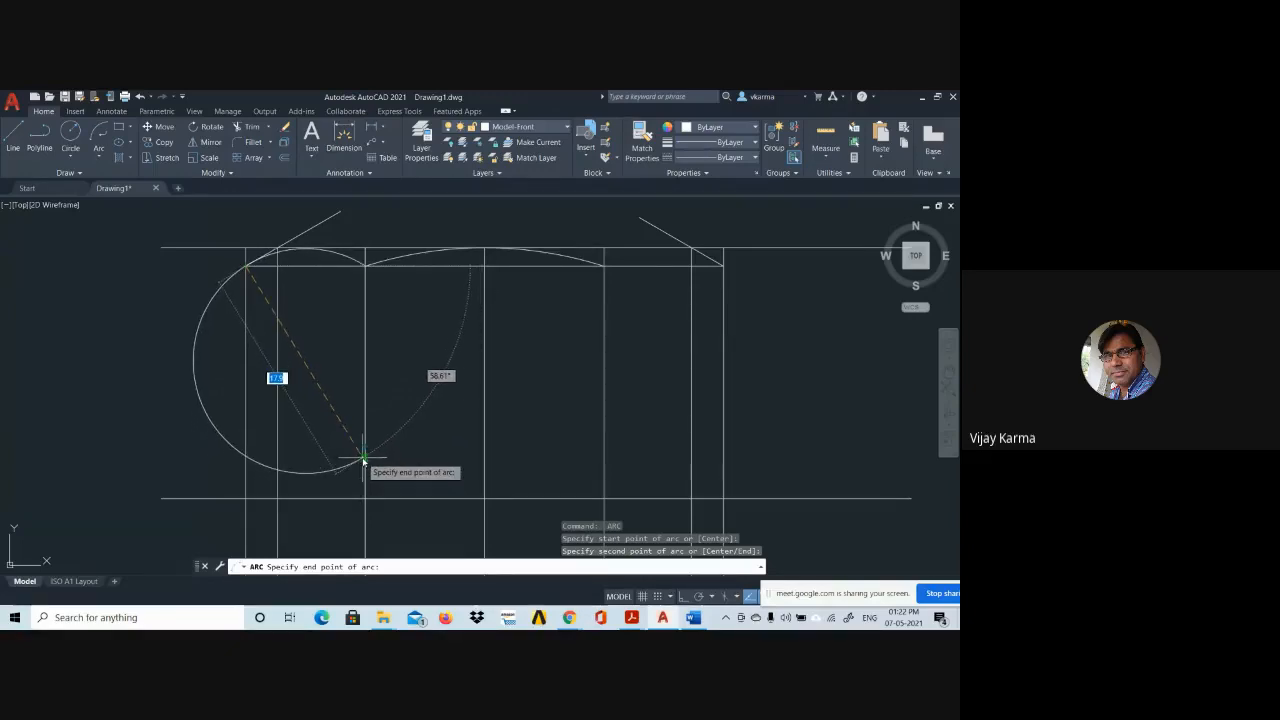
{"action": "key", "text": "Escape"}
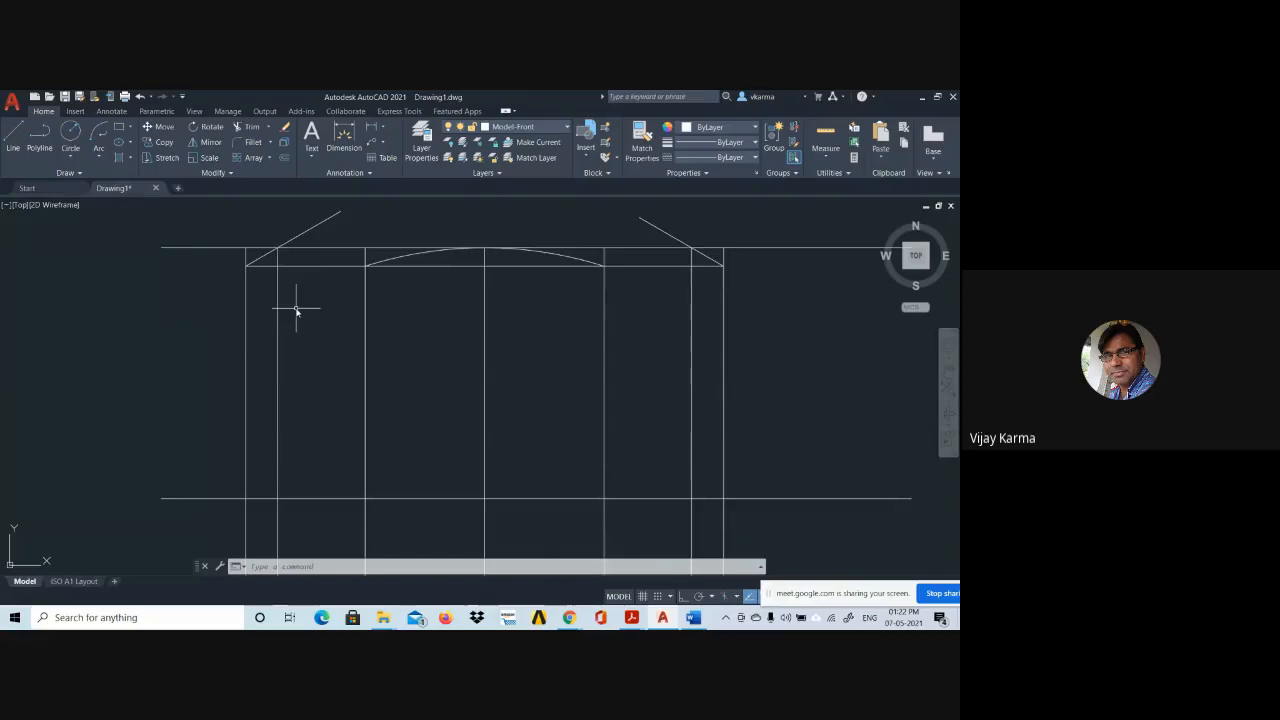
Draw a helper line on the upper horizontal line, from the leftmost vertical to the left face's inner vertical edge.
{"action": "scroll", "coordinate": [296, 312], "scroll_direction": "up", "scroll_amount": 3}
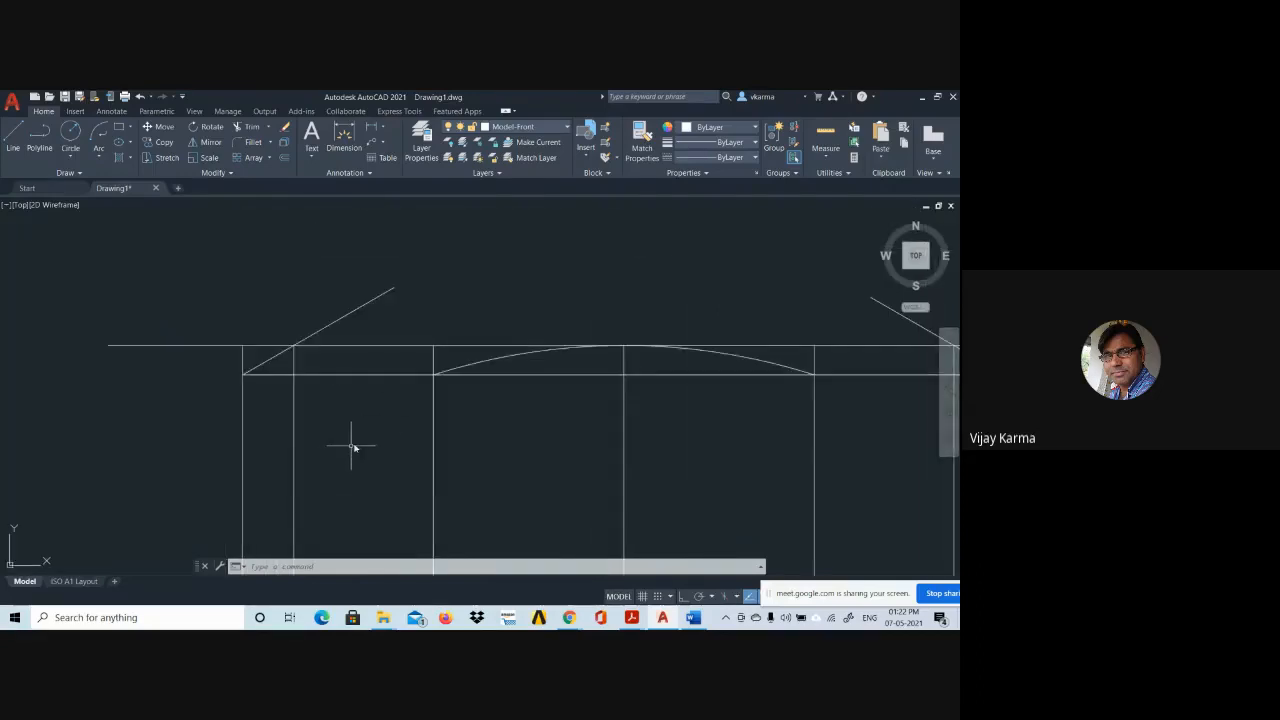
{"action": "type", "text": "l"}
{"action": "key", "text": "Return"}
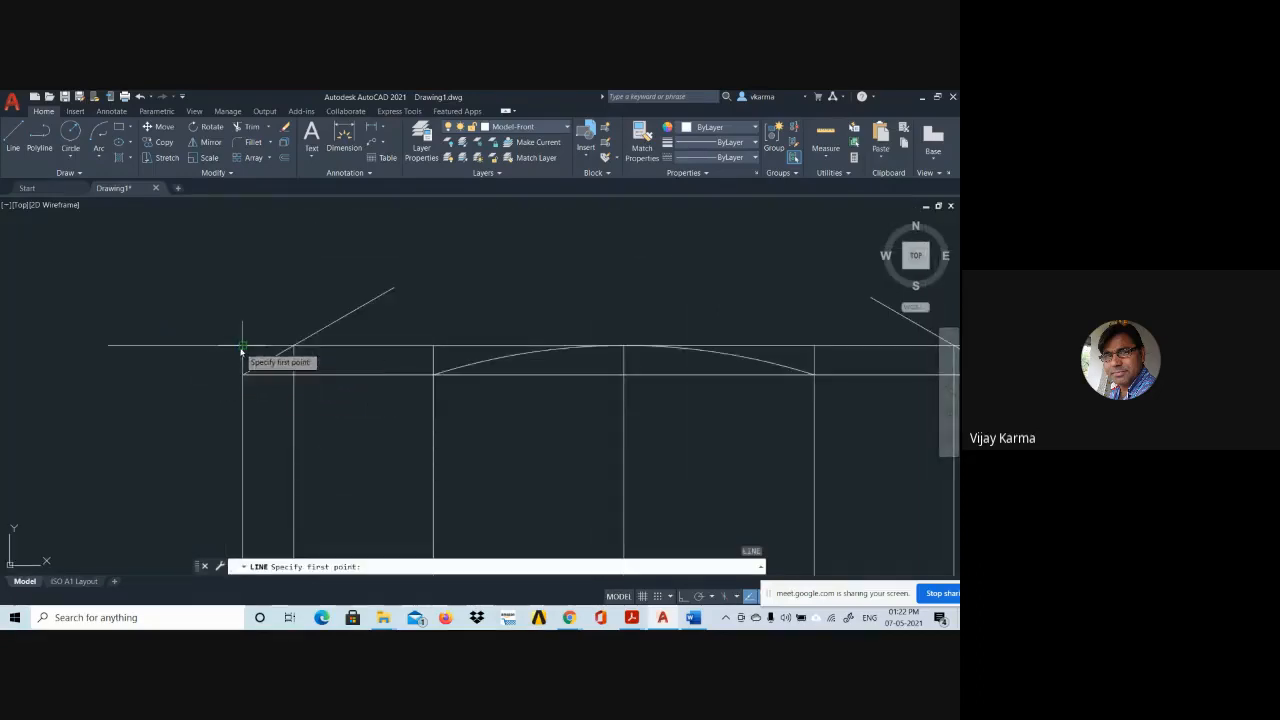
{"action": "left_click", "coordinate": [243, 345]}
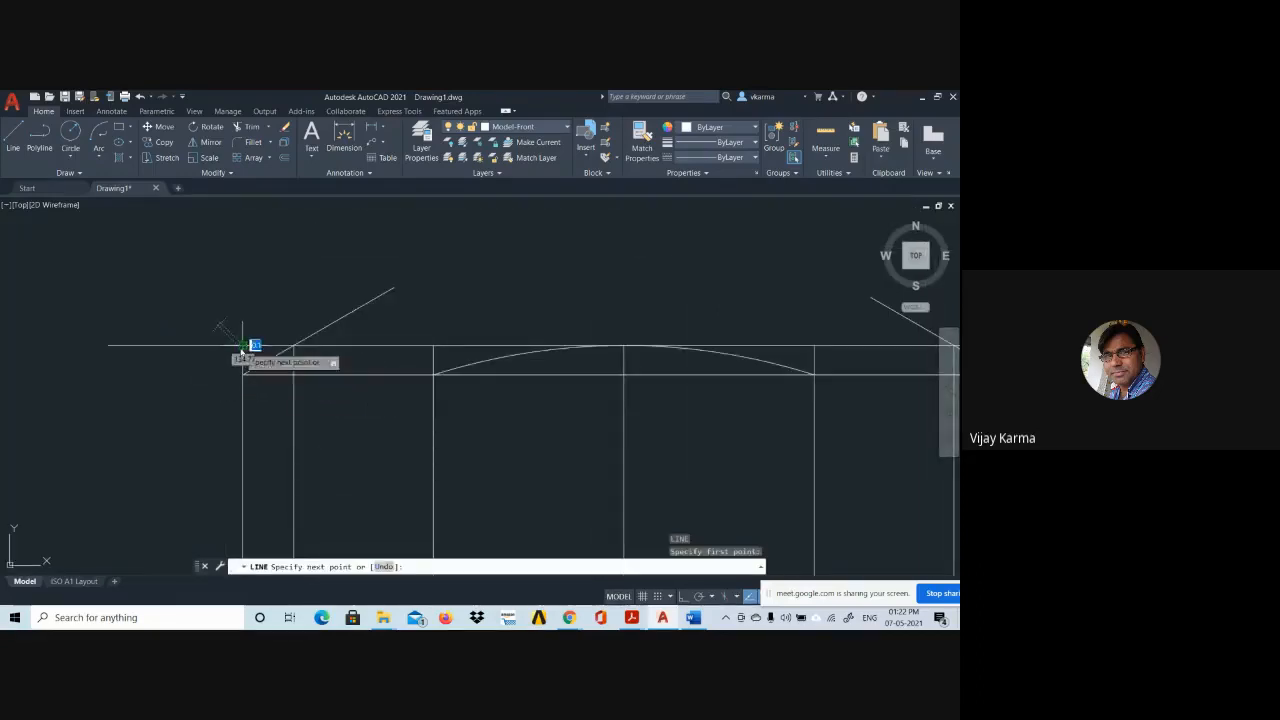
{"action": "left_click", "coordinate": [433, 345]}
{"action": "key", "text": "Escape"}
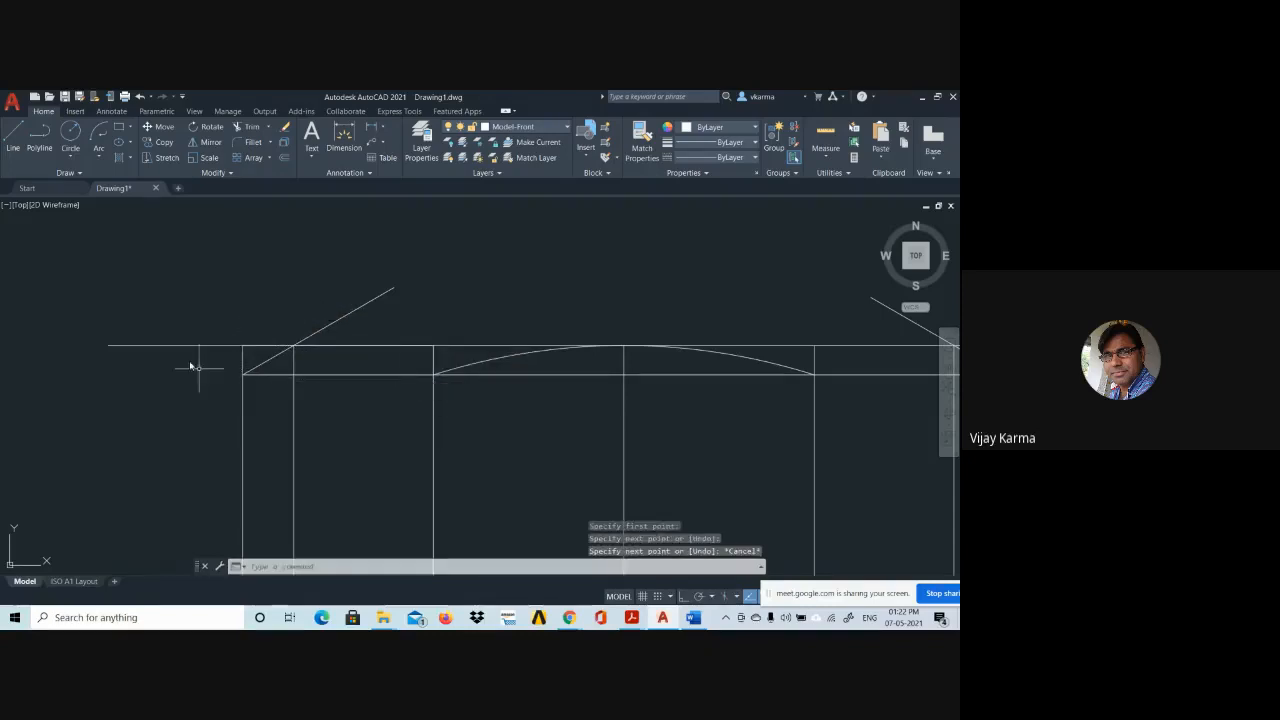
Draw a 3-point arc across the left face's two upper corners, passing through the helper line's midpoint.
{"action": "left_click", "coordinate": [99, 156]}
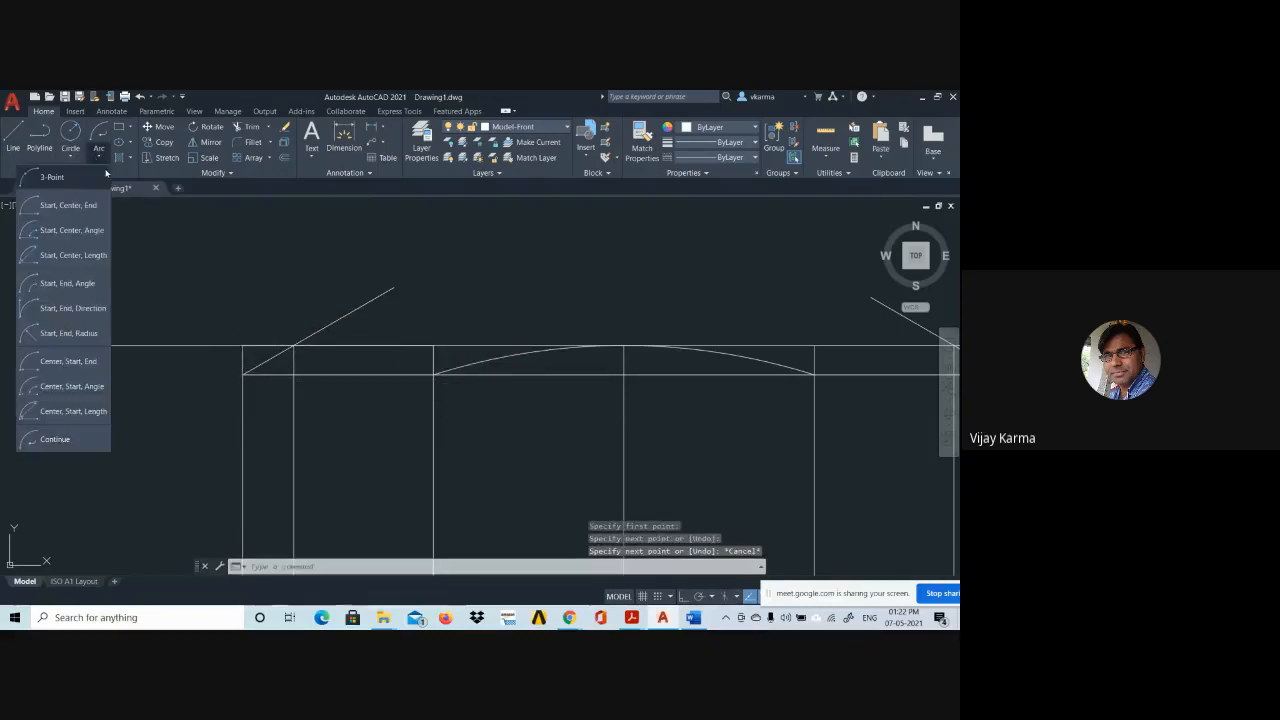
{"action": "left_click", "coordinate": [55, 177]}
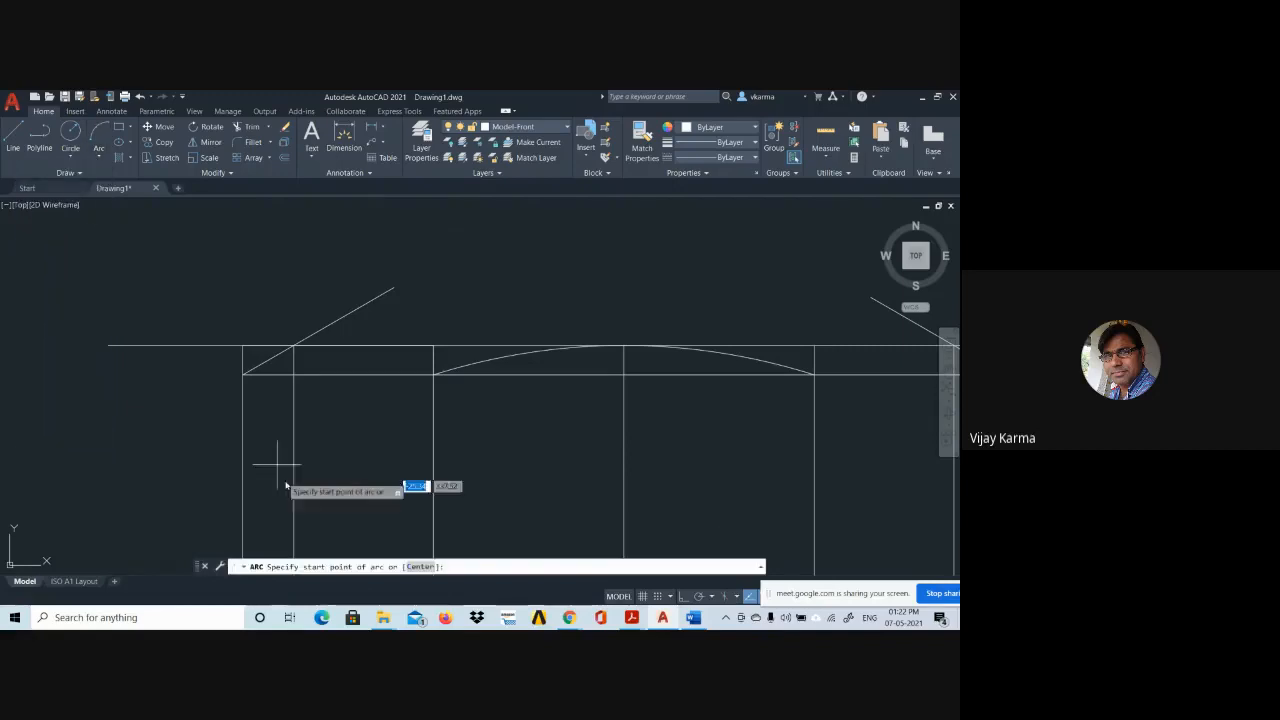
{"action": "left_click", "coordinate": [243, 374]}
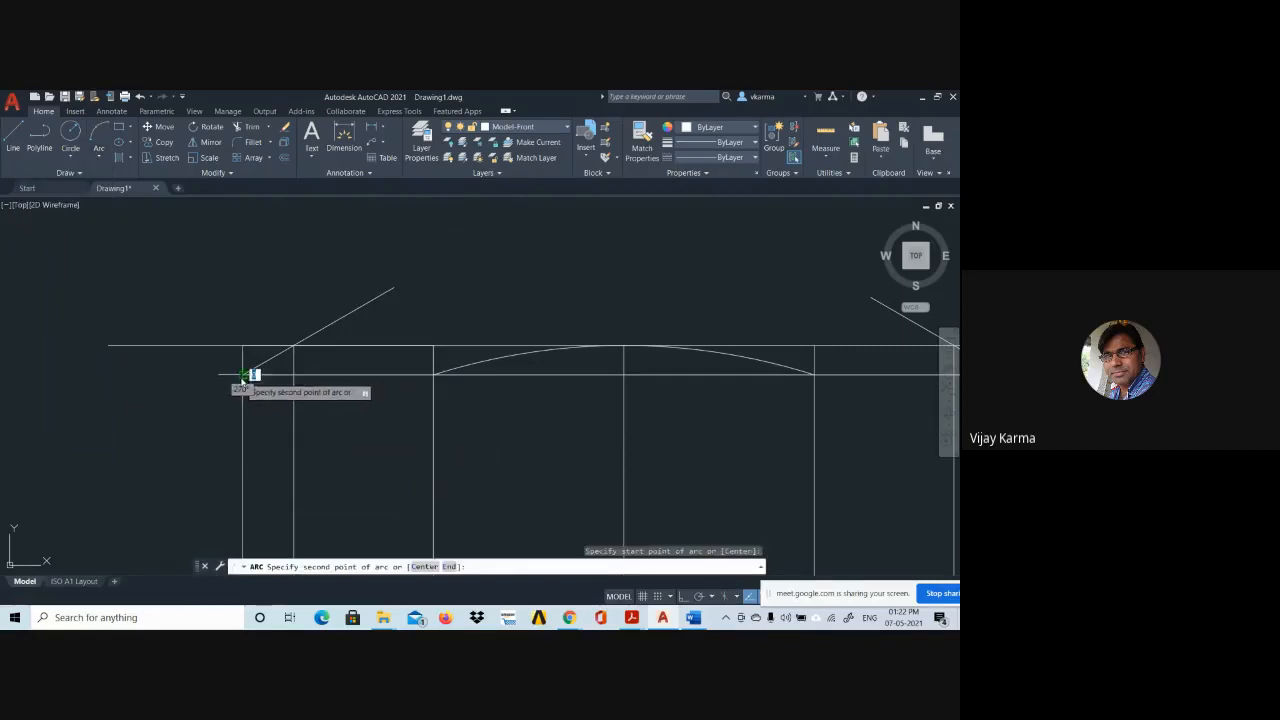
{"action": "left_click", "coordinate": [338, 348]}
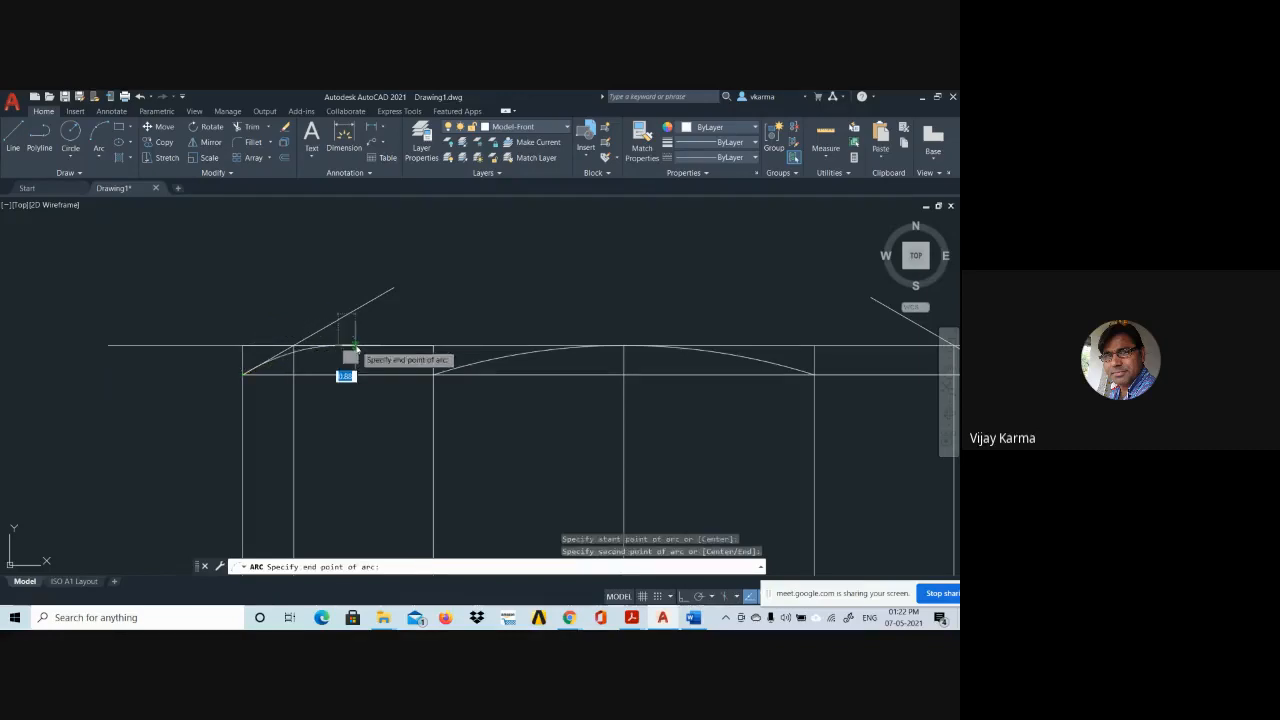
{"action": "left_click", "coordinate": [433, 375]}
{"action": "scroll", "coordinate": [470, 413], "scroll_direction": "down", "scroll_amount": 4}
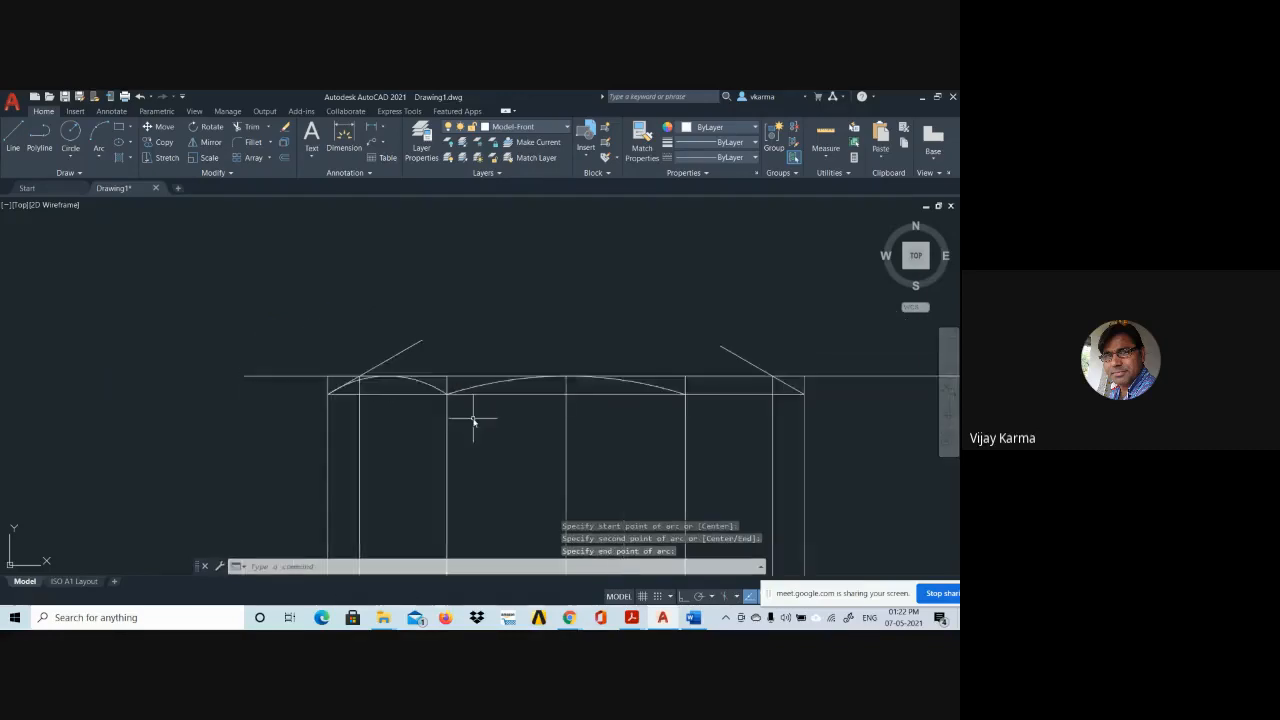
{"action": "middle_click_drag", "start_coordinate": [563, 466], "coordinate": [443, 357]}
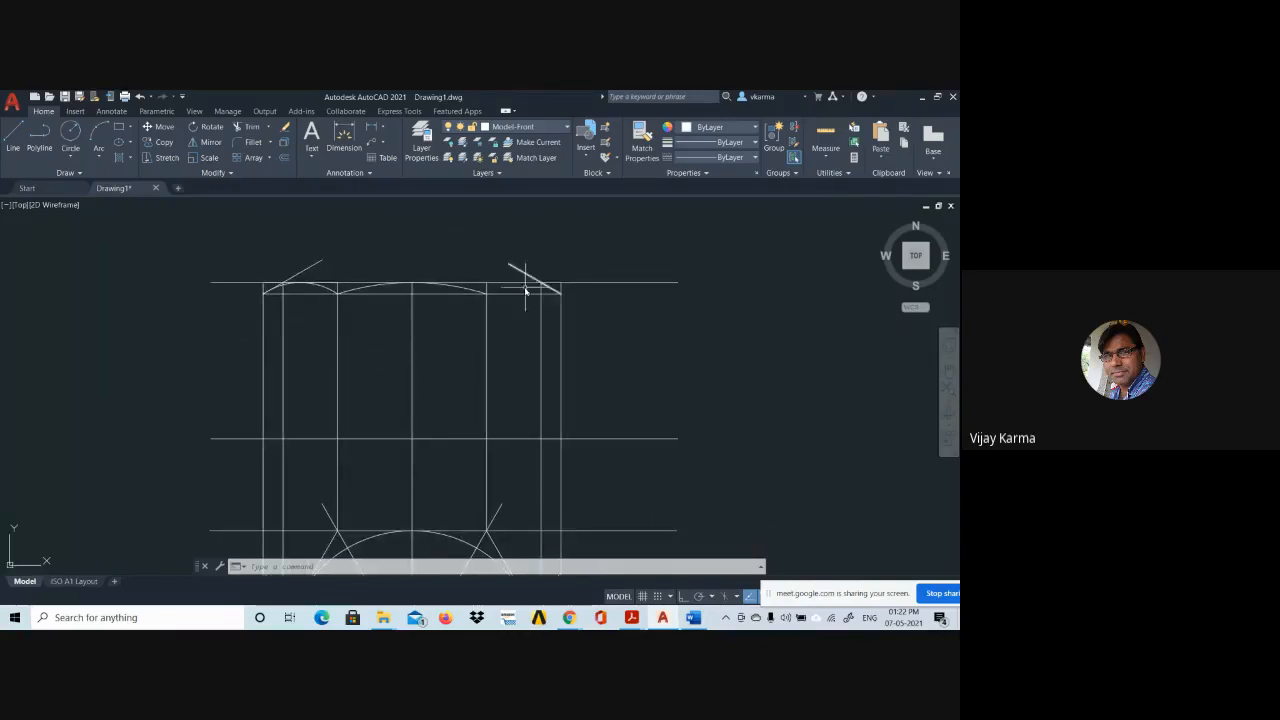
{"action": "scroll", "coordinate": [487, 298], "scroll_direction": "up", "scroll_amount": 2}
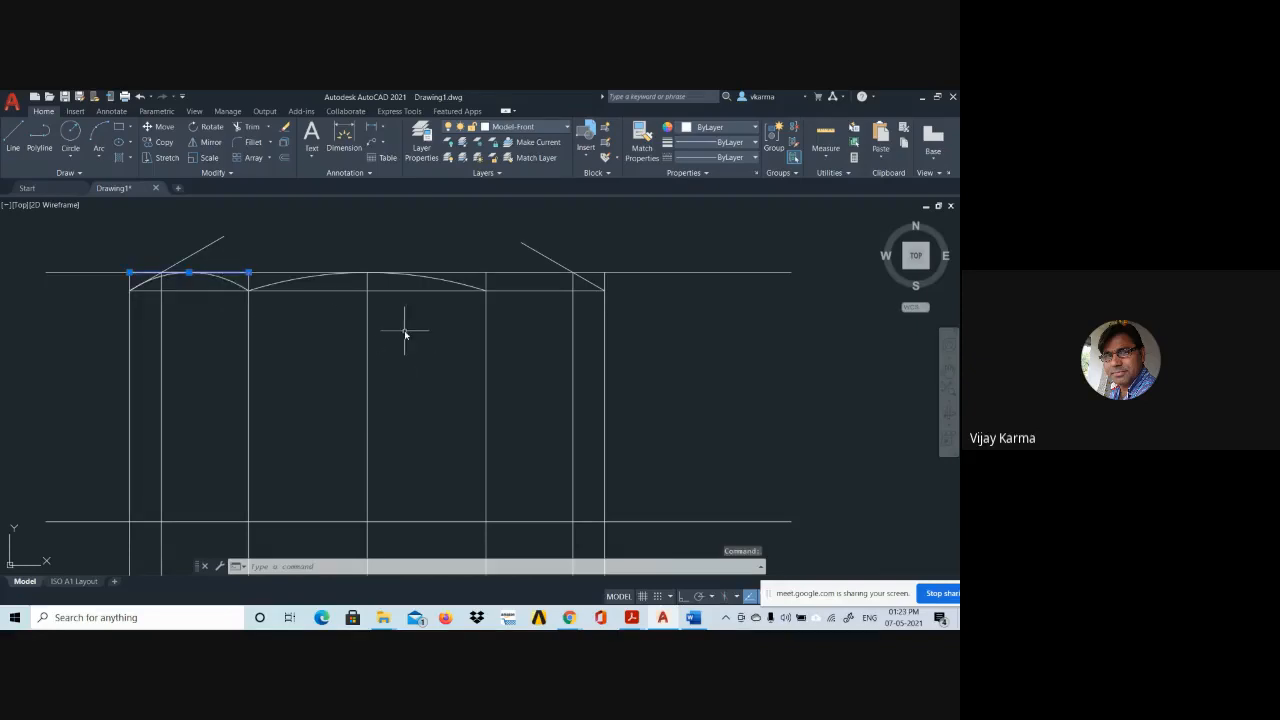
{"action": "key", "text": "ctrl+c"}
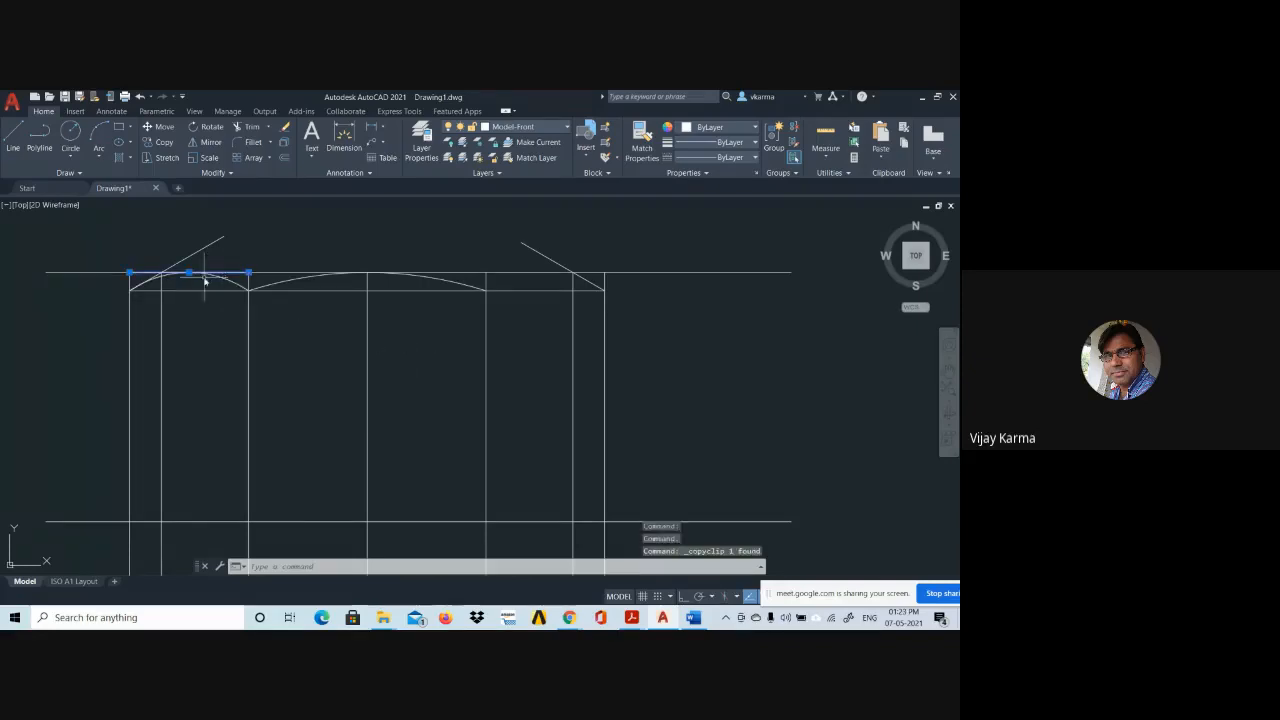
{"action": "left_click", "coordinate": [189, 272]}
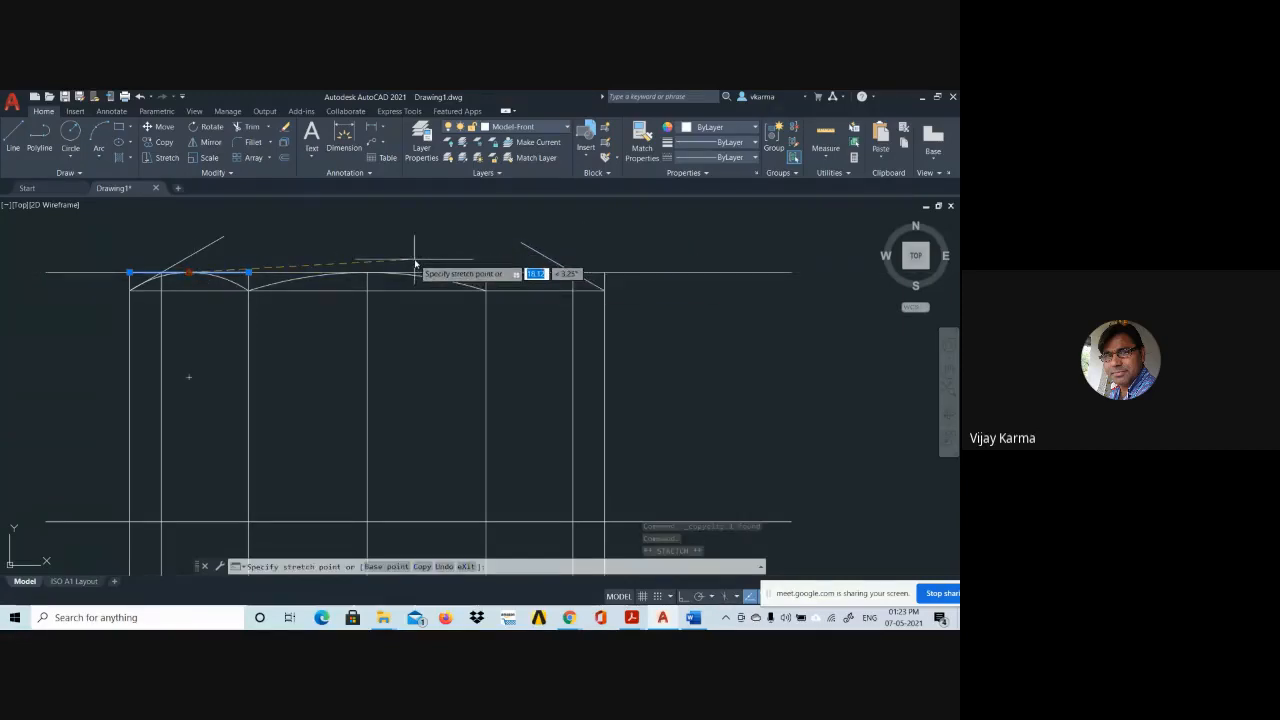
{"action": "key", "text": "Escape"}
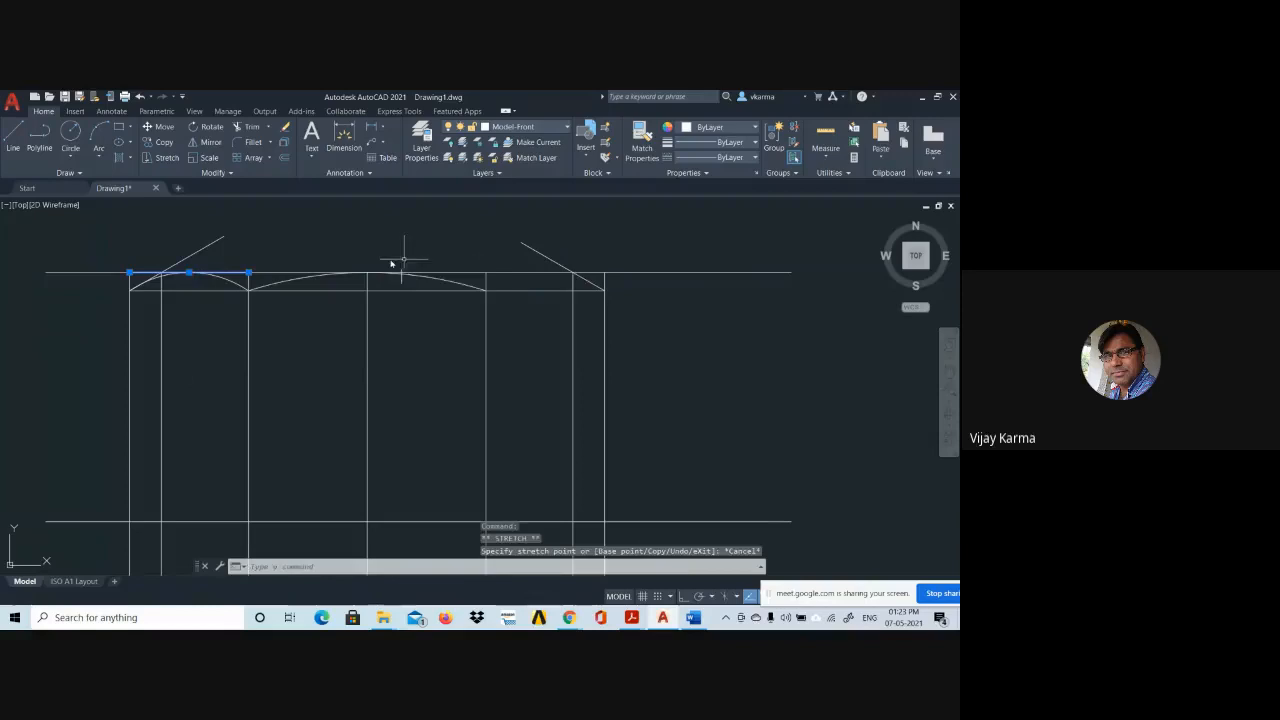
{"action": "left_click", "coordinate": [131, 271]}
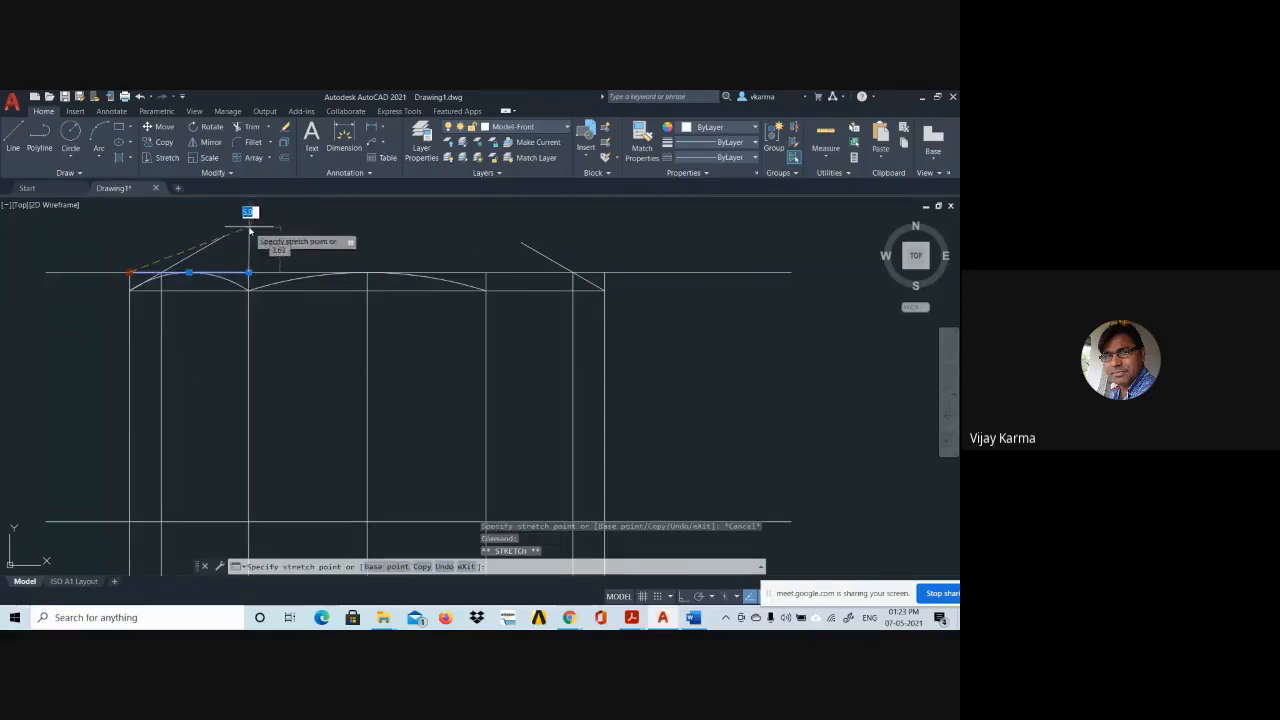
{"action": "key", "text": "Escape"}
{"action": "key", "text": "Escape"}
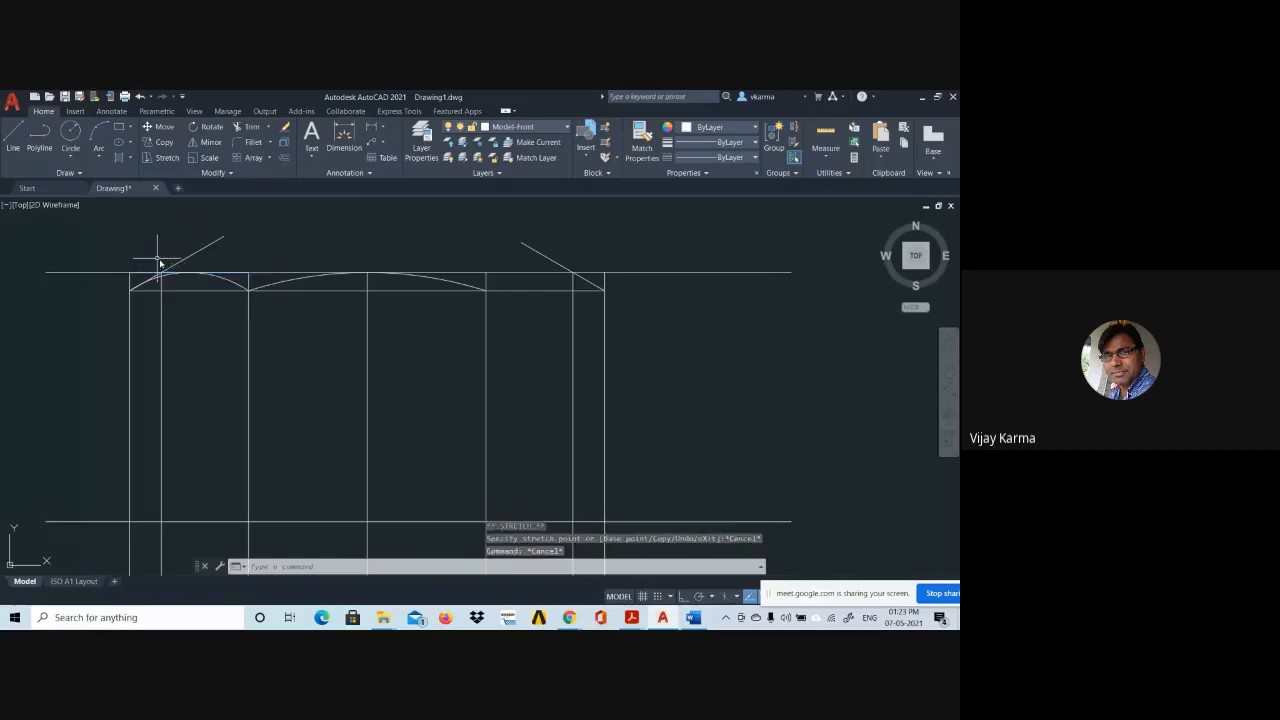
Move the short helper line from its left endpoint to the top of the right face's inner vertical edge.
{"action": "left_click", "coordinate": [150, 274]}
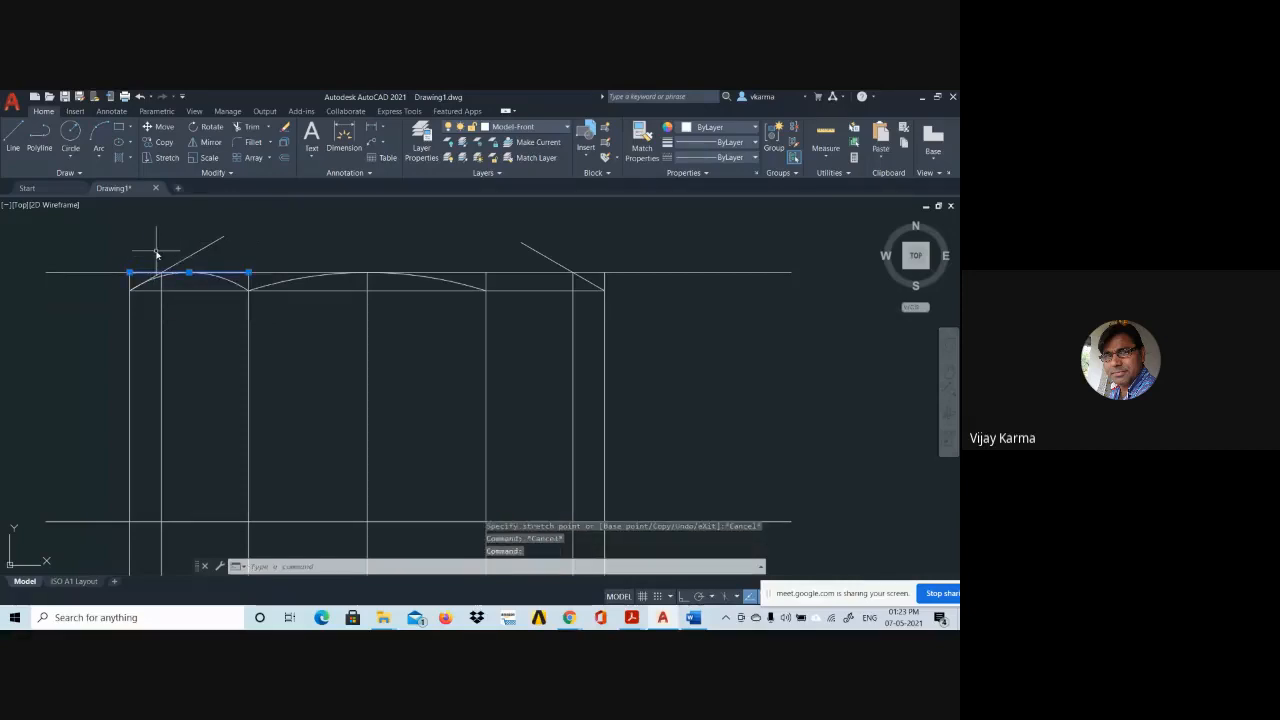
{"action": "type", "text": "m"}
{"action": "key", "text": "Return"}
{"action": "left_click", "coordinate": [131, 271]}
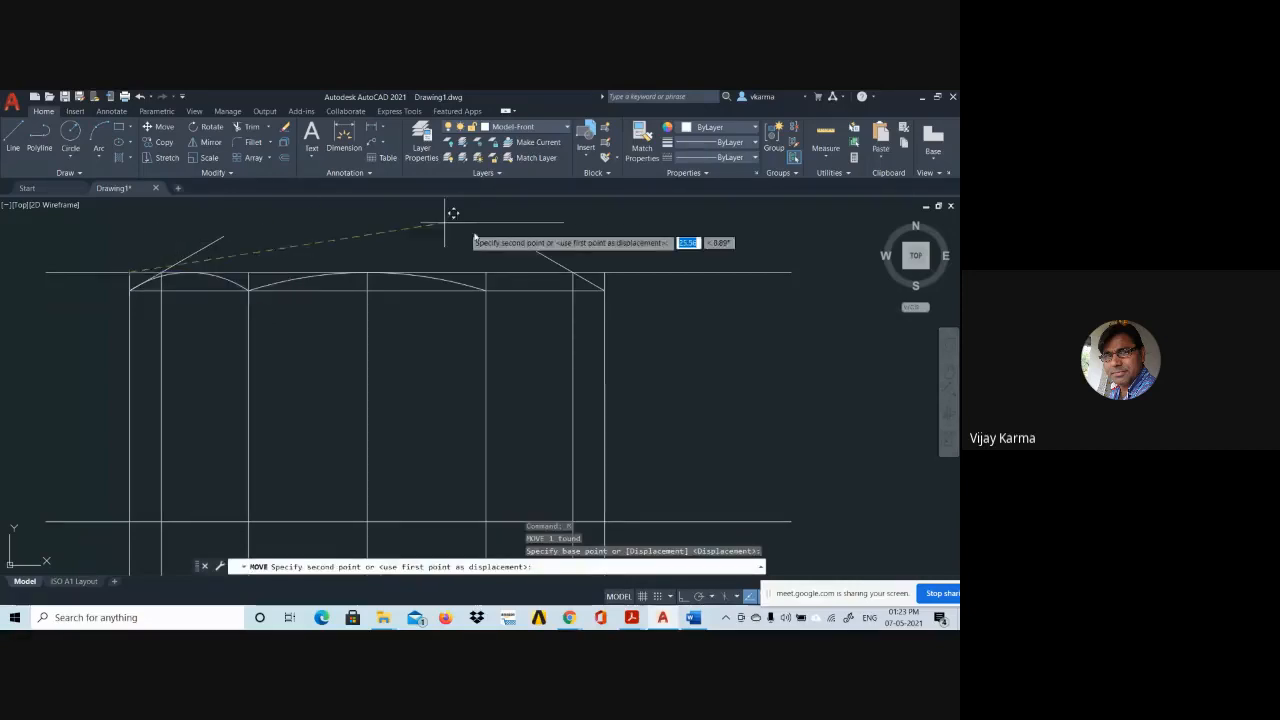
{"action": "left_click", "coordinate": [489, 262]}
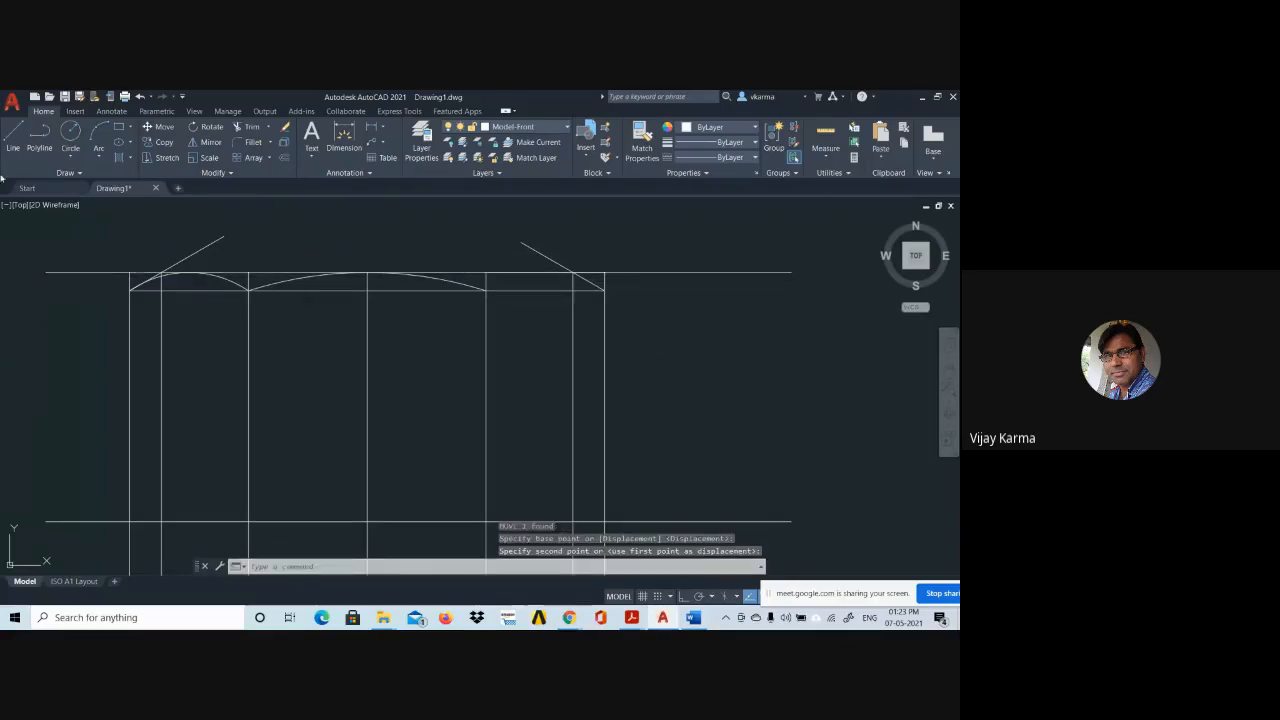
Draw a 3-point arc across the right face's two upper corners, passing through the moved helper line's midpoint.
{"action": "left_click", "coordinate": [98, 136]}
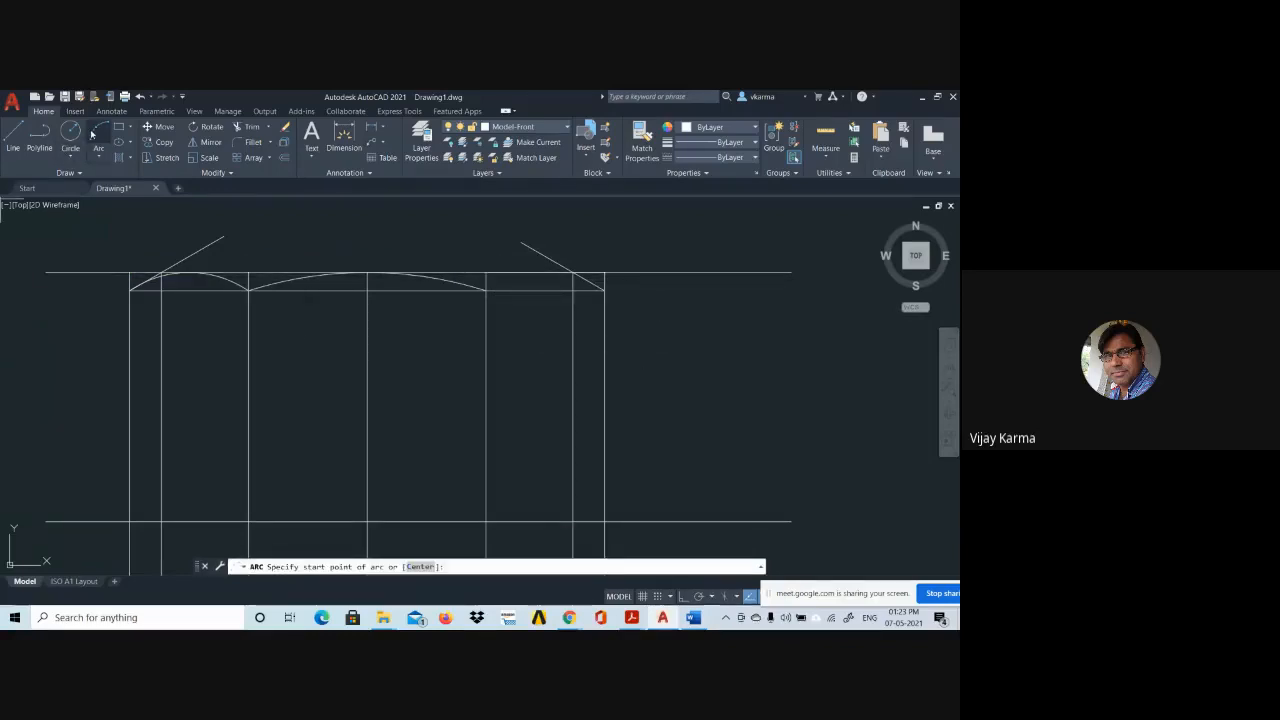
{"action": "left_click", "coordinate": [486, 290]}
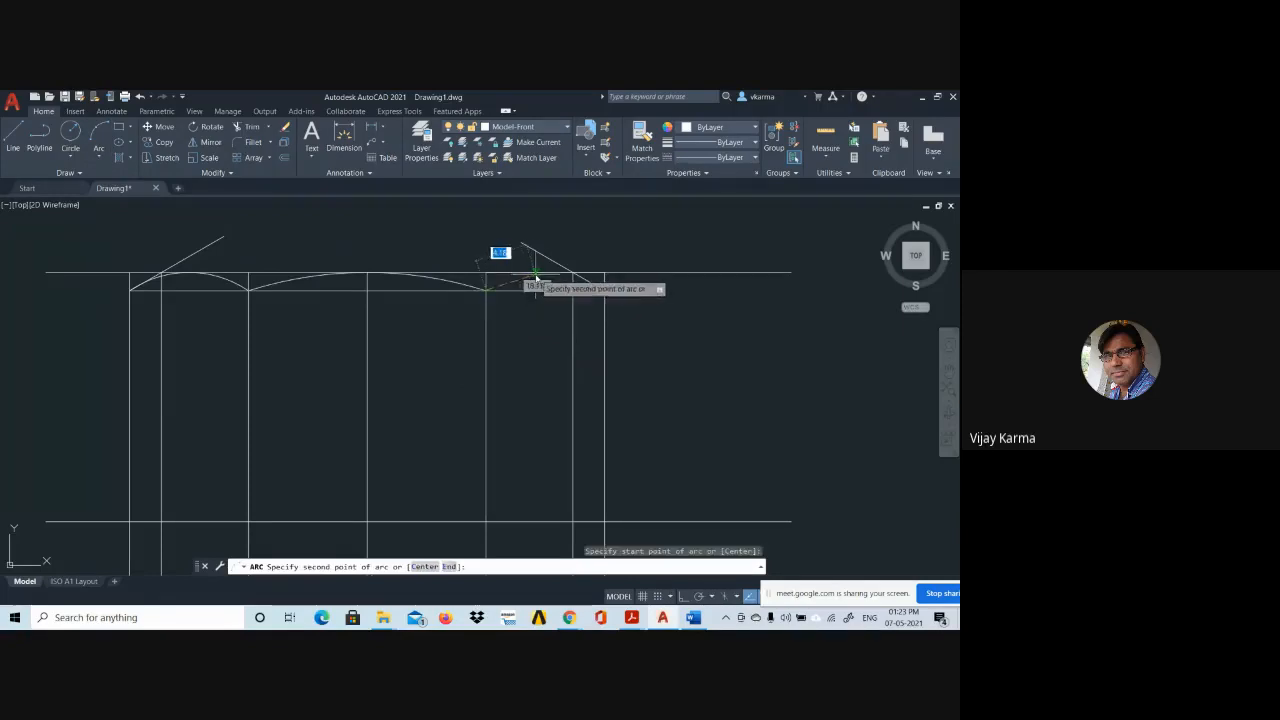
{"action": "left_click", "coordinate": [557, 273]}
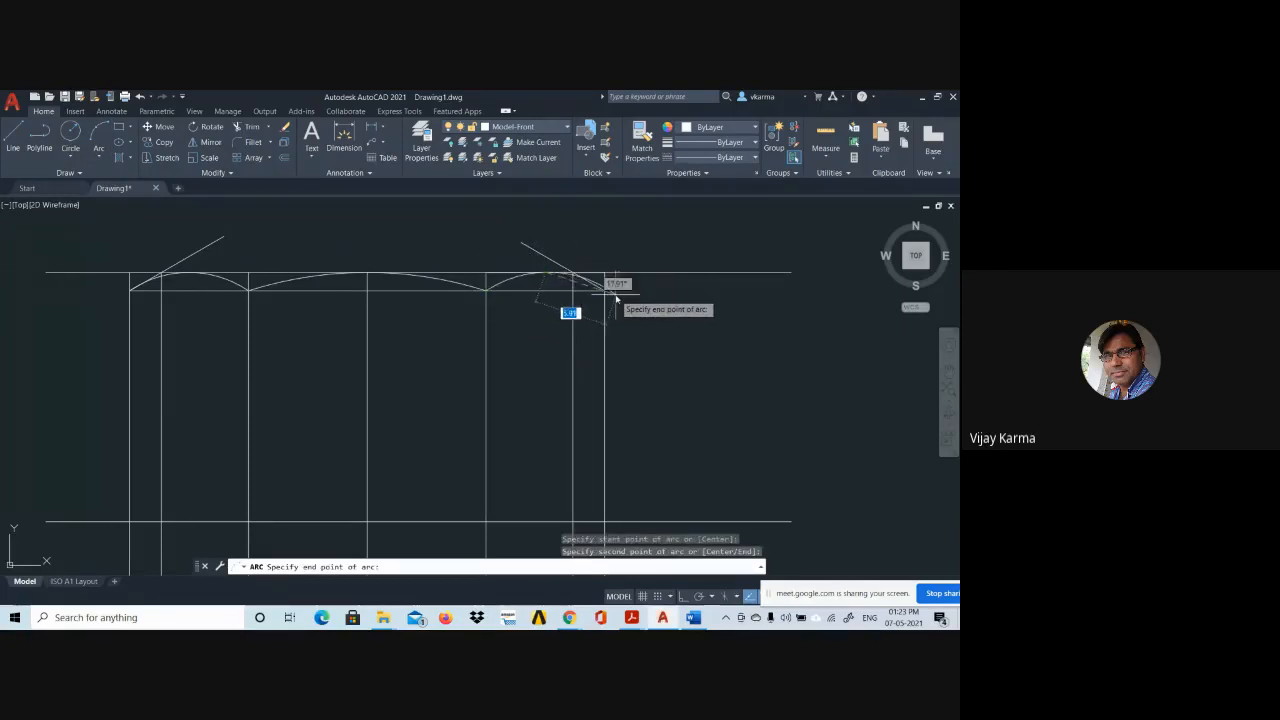
{"action": "left_click", "coordinate": [606, 293]}
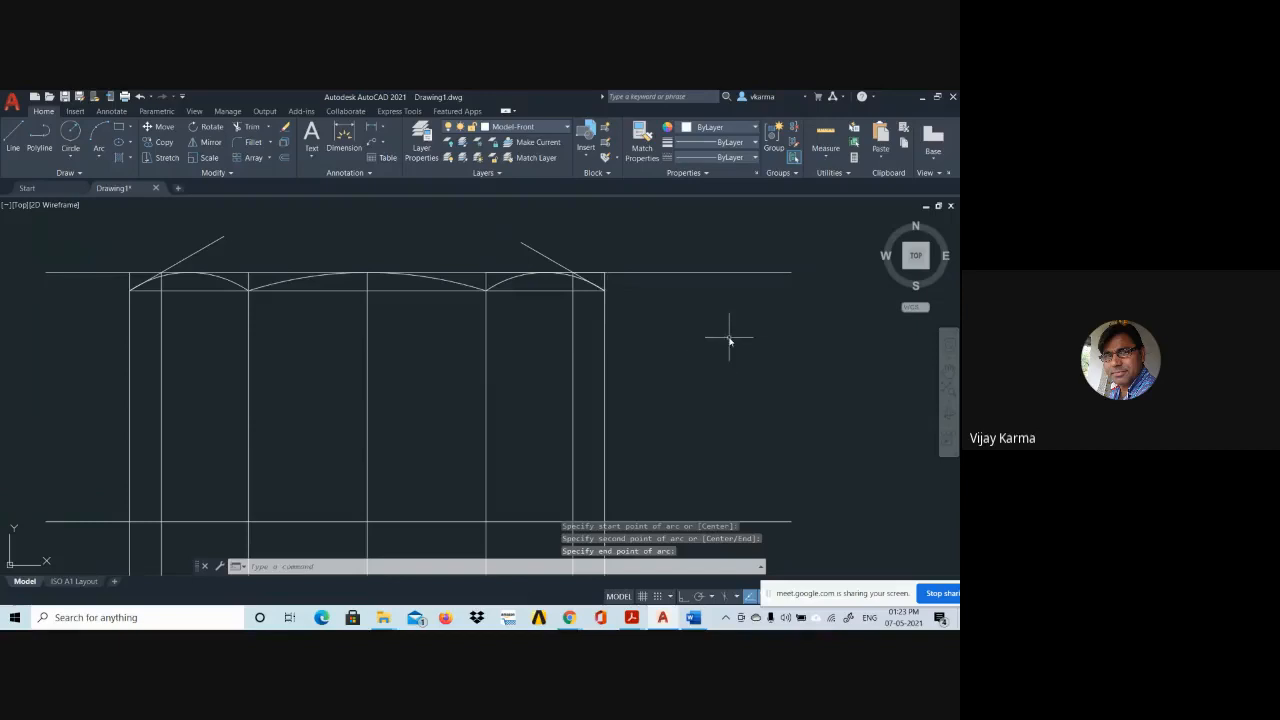
{"action": "key", "text": "Escape"}
{"action": "scroll", "coordinate": [394, 343], "scroll_direction": "down", "scroll_amount": 2}
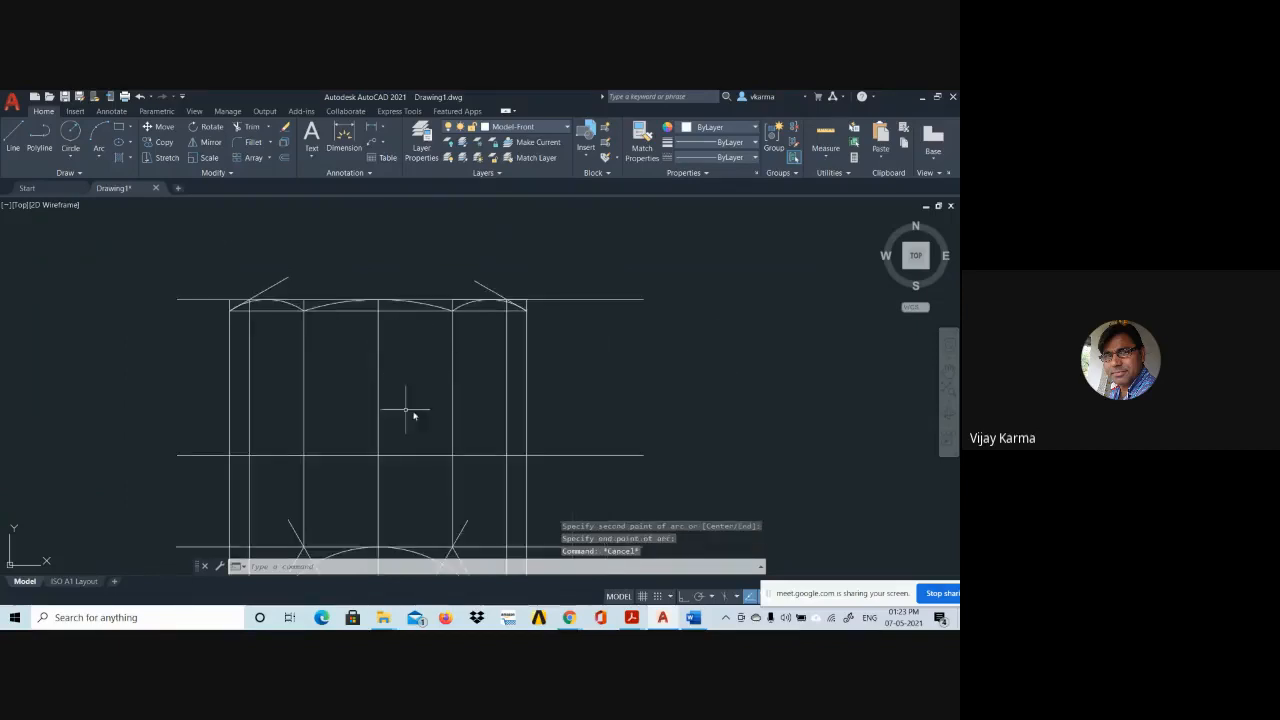
{"action": "scroll", "coordinate": [433, 420], "scroll_direction": "down", "scroll_amount": 2}
{"action": "middle_click_drag", "start_coordinate": [422, 418], "coordinate": [434, 314]}
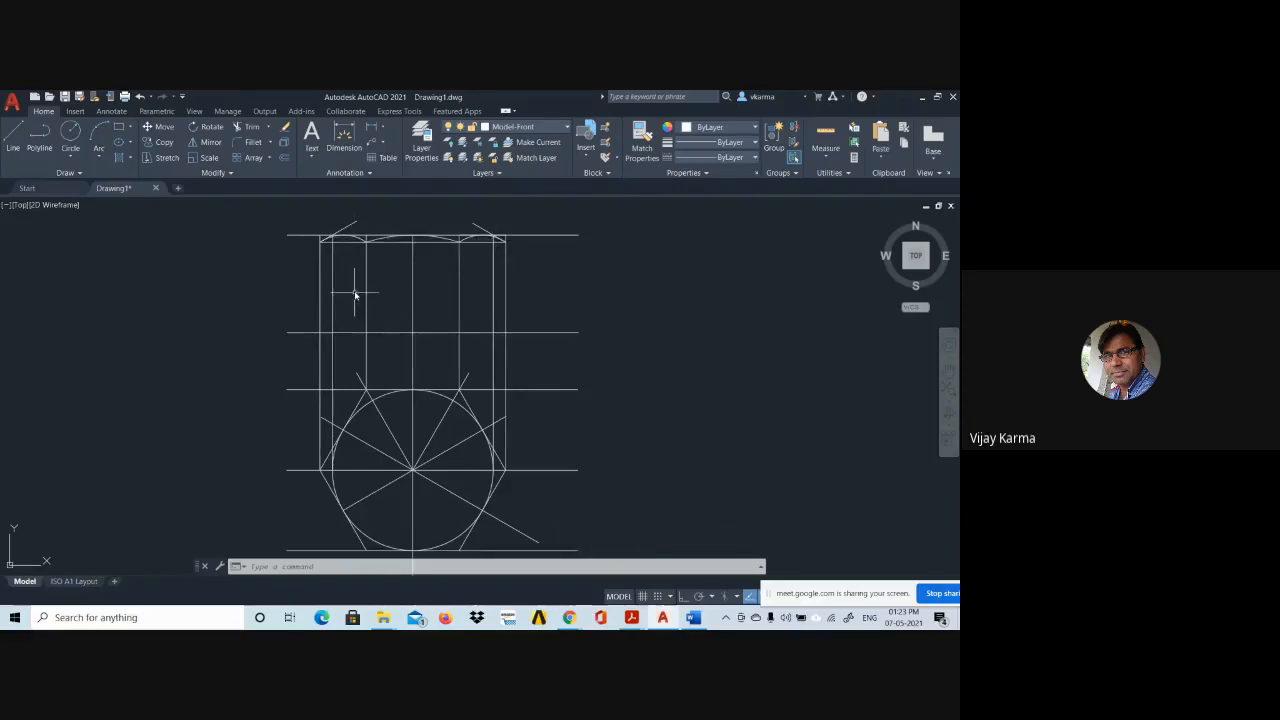
{"action": "scroll", "coordinate": [354, 295], "scroll_direction": "up", "scroll_amount": 4}
{"action": "scroll", "coordinate": [343, 280], "scroll_direction": "down", "scroll_amount": 2}
{"action": "middle_click_drag", "start_coordinate": [337, 314], "coordinate": [346, 409]}
{"action": "scroll", "coordinate": [346, 409], "scroll_direction": "up", "scroll_amount": 4}
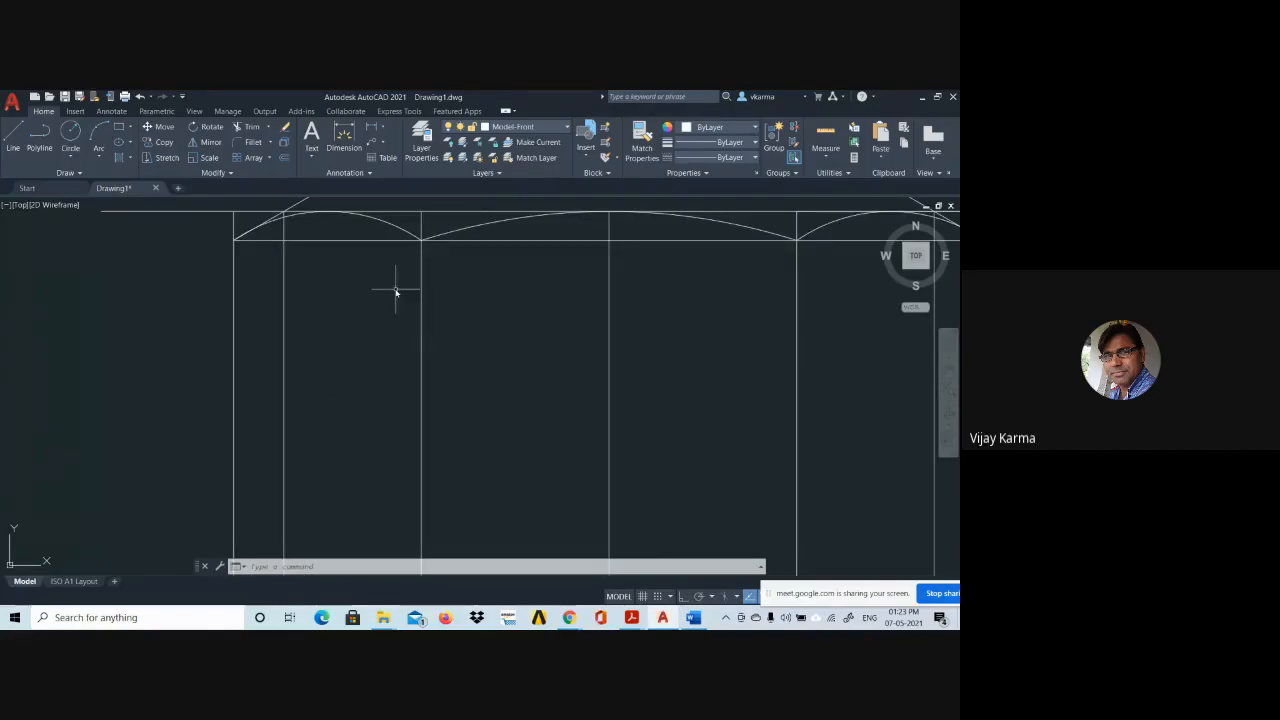
Examine the chamfer arcs along the top of the front view and their alignment with the hexagonal top view.
{"action": "scroll", "coordinate": [395, 291], "scroll_direction": "down", "scroll_amount": 2}
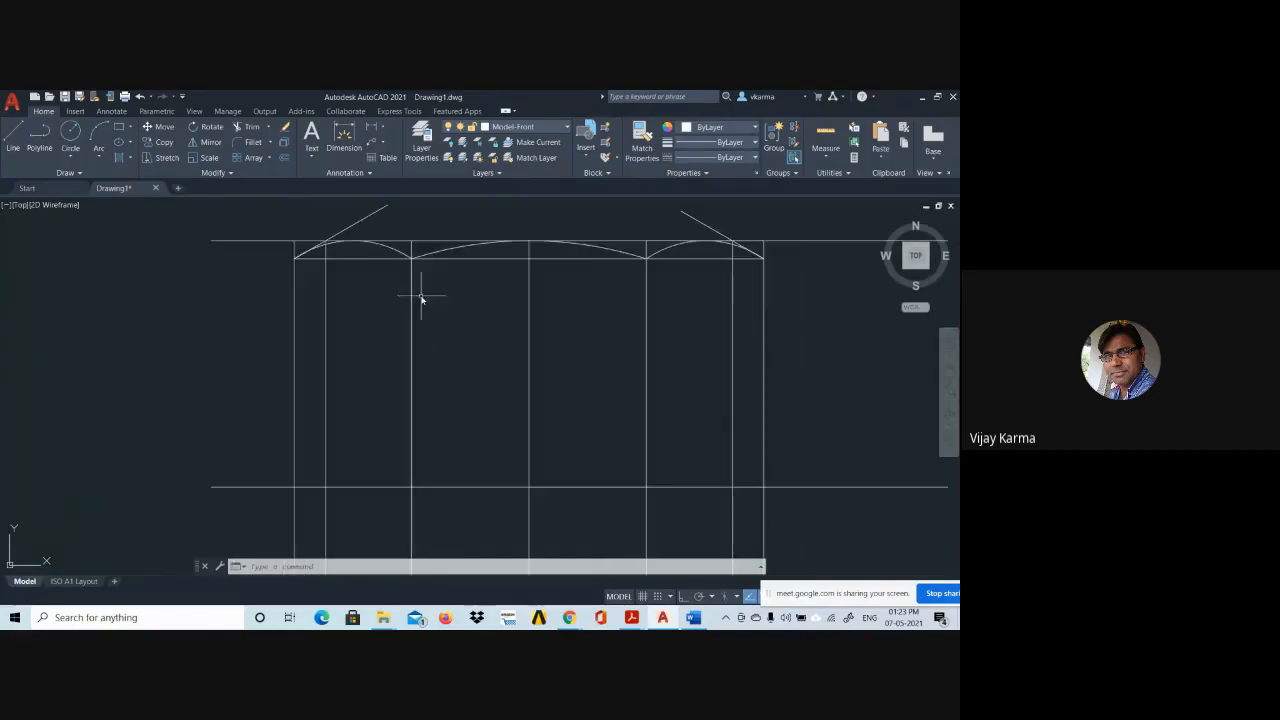
{"action": "middle_click_drag", "start_coordinate": [554, 349], "coordinate": [514, 290]}
{"action": "scroll", "coordinate": [509, 320], "scroll_direction": "down", "scroll_amount": 2}
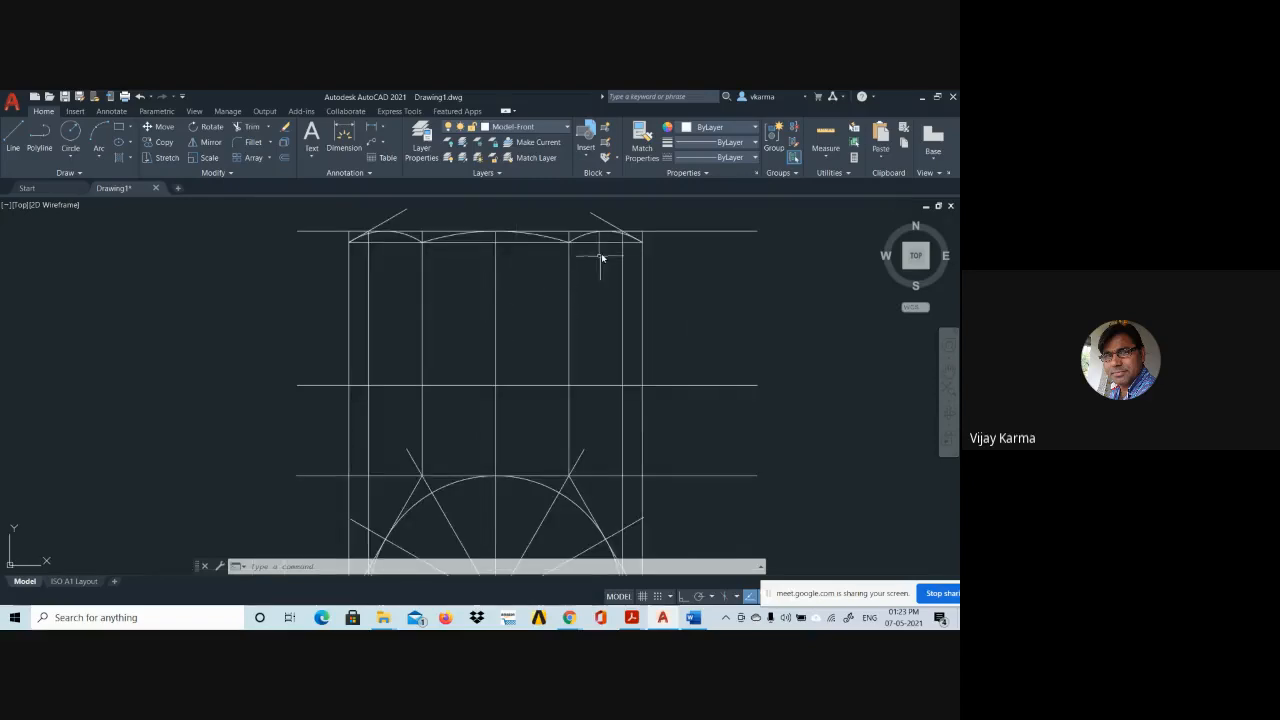
{"action": "scroll", "coordinate": [604, 253], "scroll_direction": "up", "scroll_amount": 3}
{"action": "middle_click_drag", "start_coordinate": [603, 251], "coordinate": [521, 369]}
{"action": "scroll", "coordinate": [570, 282], "scroll_direction": "up", "scroll_amount": 4}
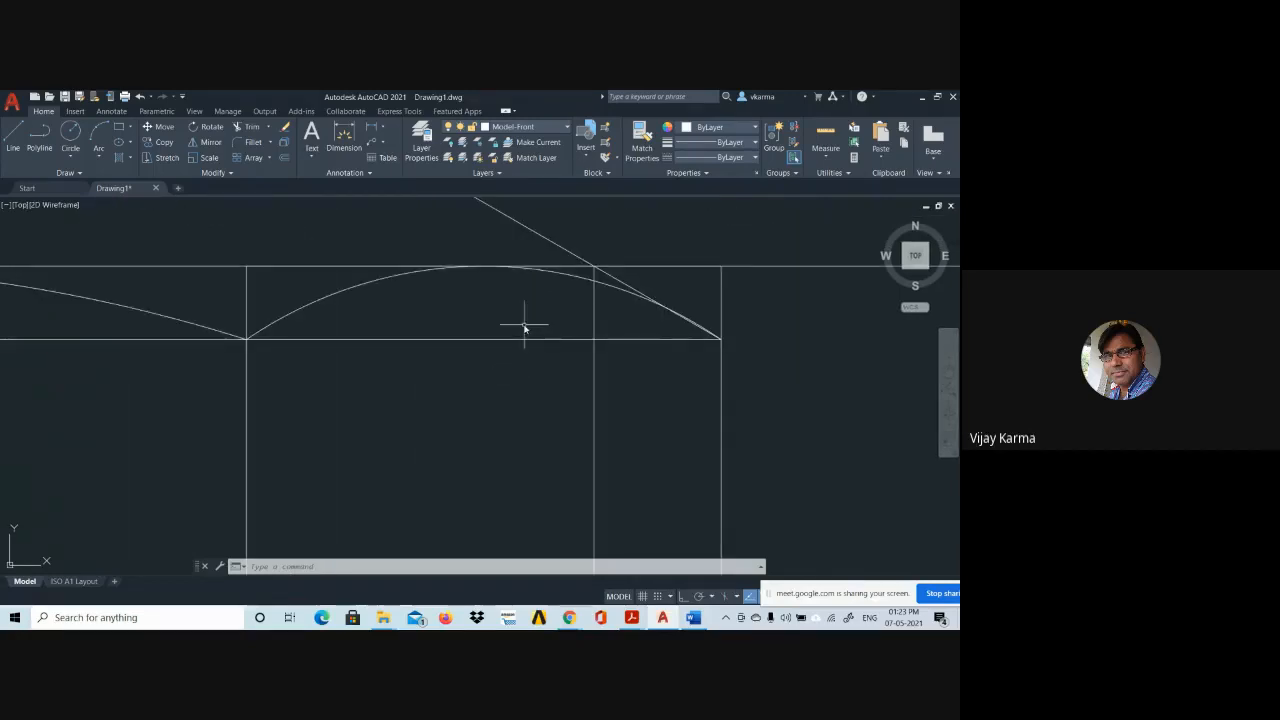
{"action": "scroll", "coordinate": [430, 323], "scroll_direction": "down", "scroll_amount": 5}
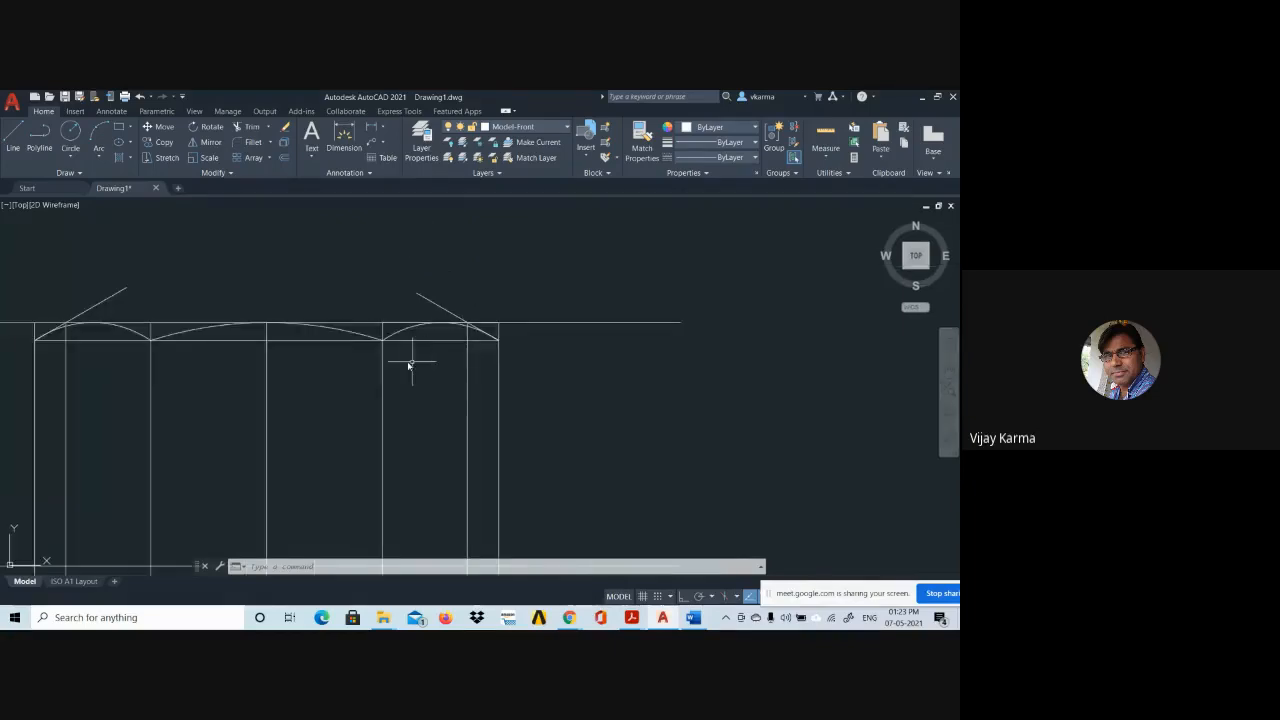
{"action": "middle_click_drag", "start_coordinate": [363, 367], "coordinate": [451, 232]}
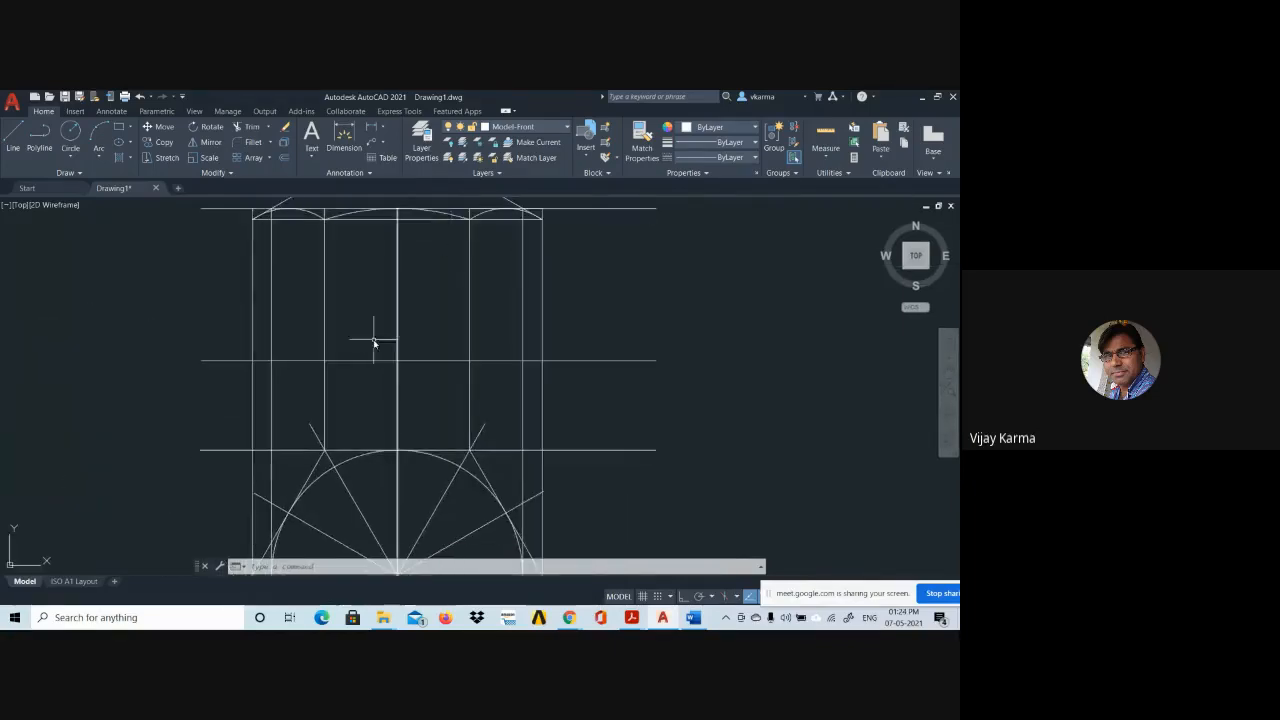
{"action": "scroll", "coordinate": [389, 343], "scroll_direction": "down", "scroll_amount": 2}
{"action": "middle_click_drag", "start_coordinate": [389, 361], "coordinate": [403, 303]}
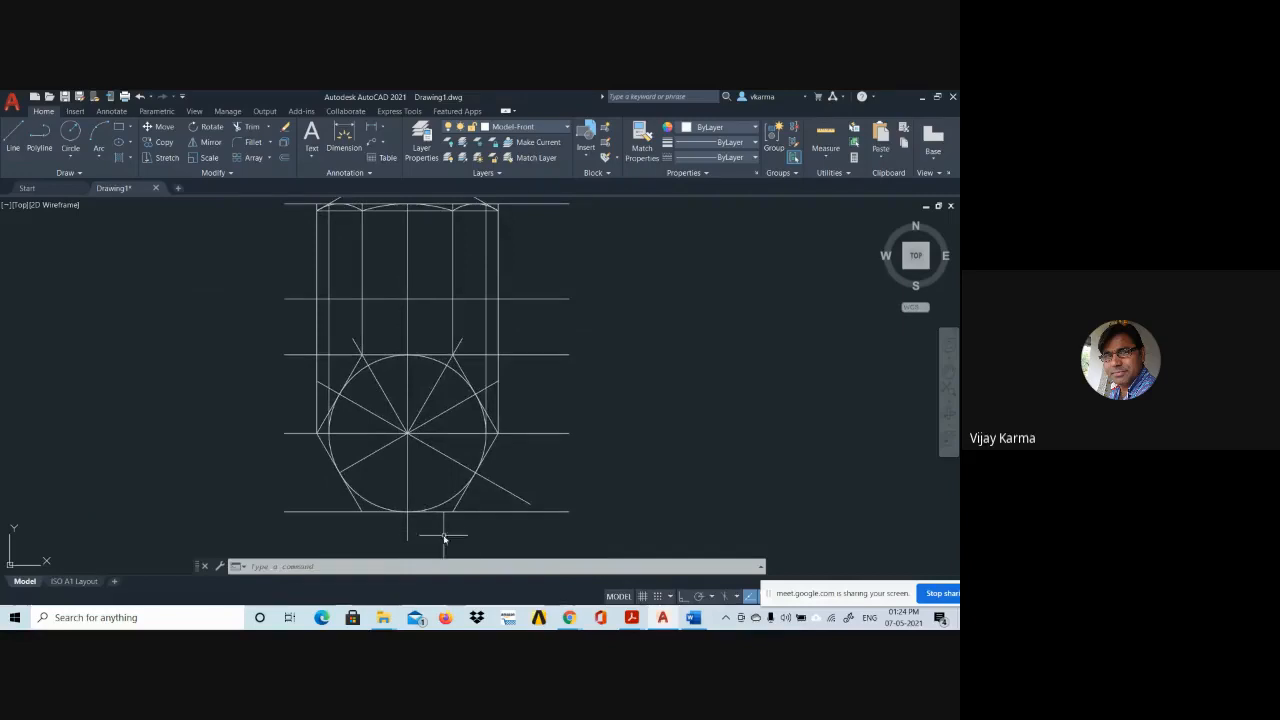
Draw a circle of radius 10 at the center of the hexagon in the top view.
{"action": "scroll", "coordinate": [400, 455], "scroll_direction": "up", "scroll_amount": 6}
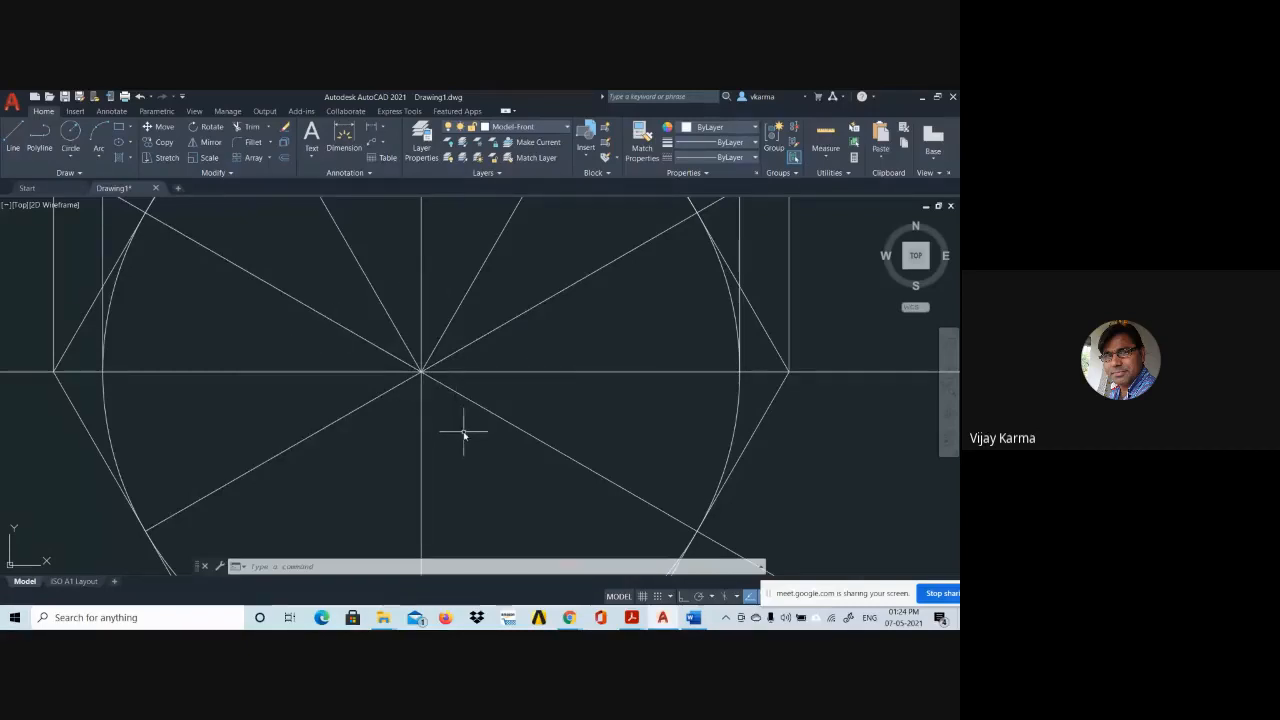
{"action": "type", "text": "c"}
{"action": "key", "text": "Return"}
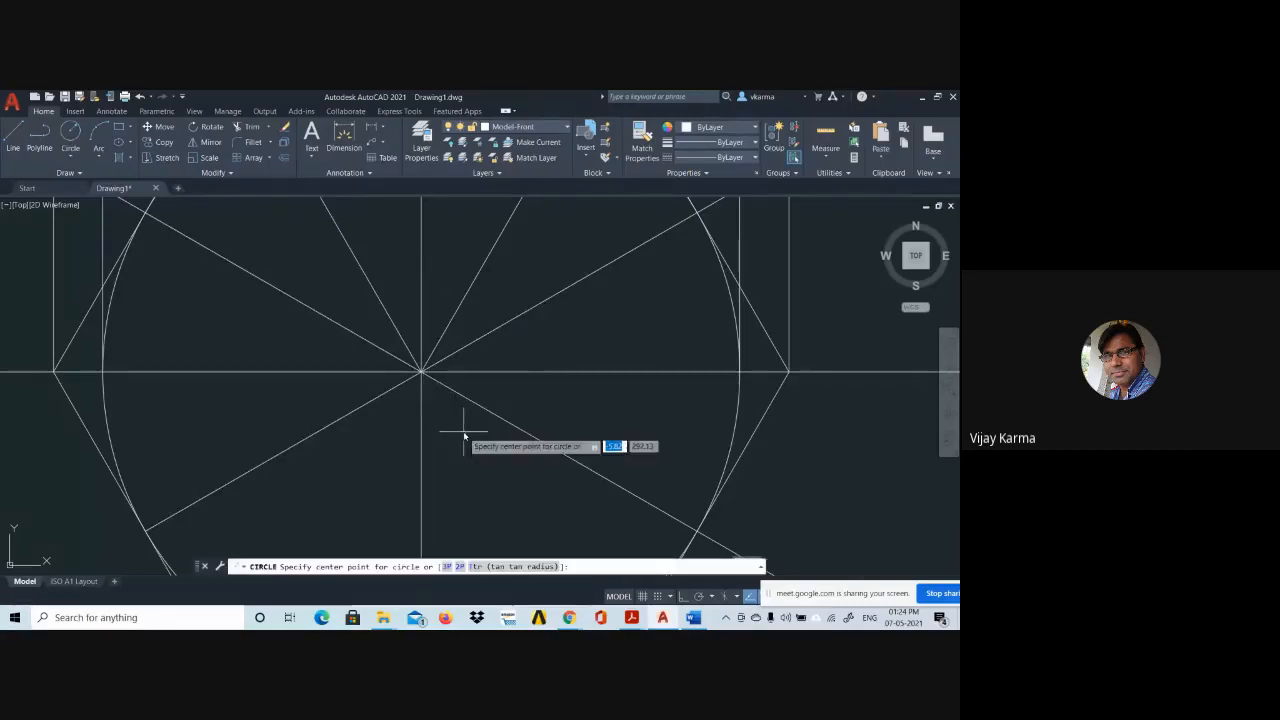
{"action": "left_click", "coordinate": [424, 376]}
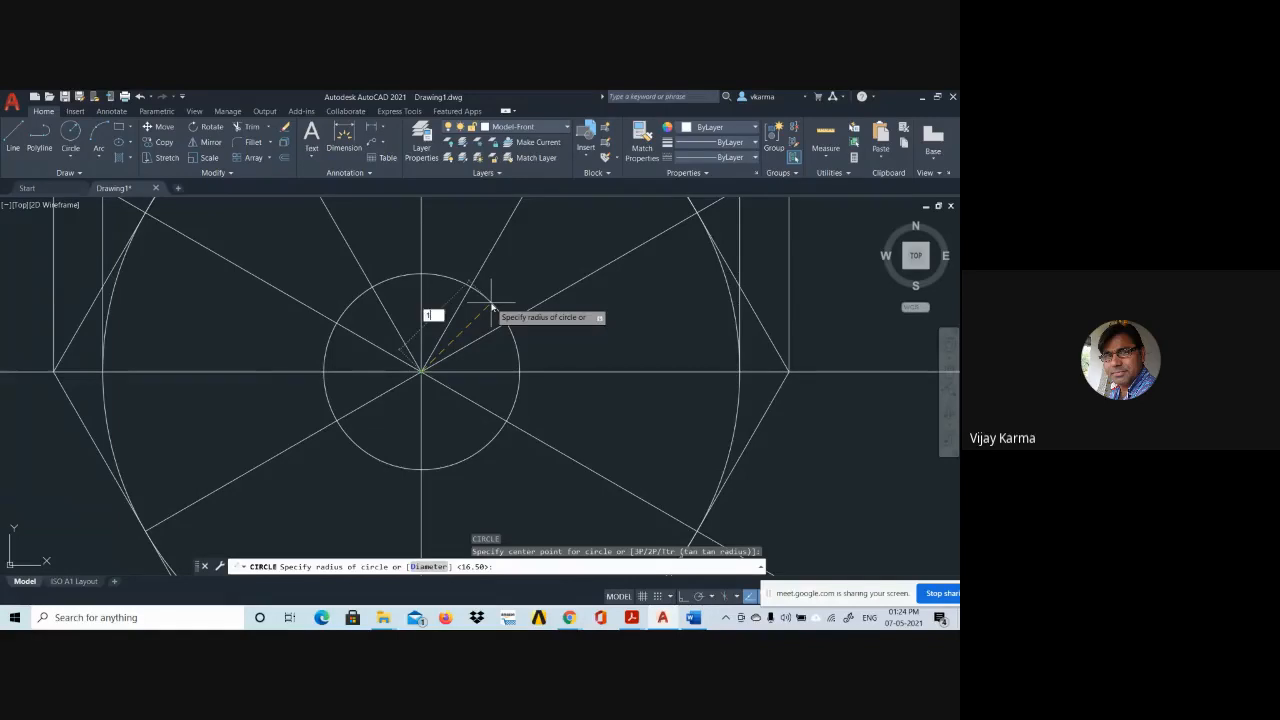
{"action": "key", "text": "Return"}
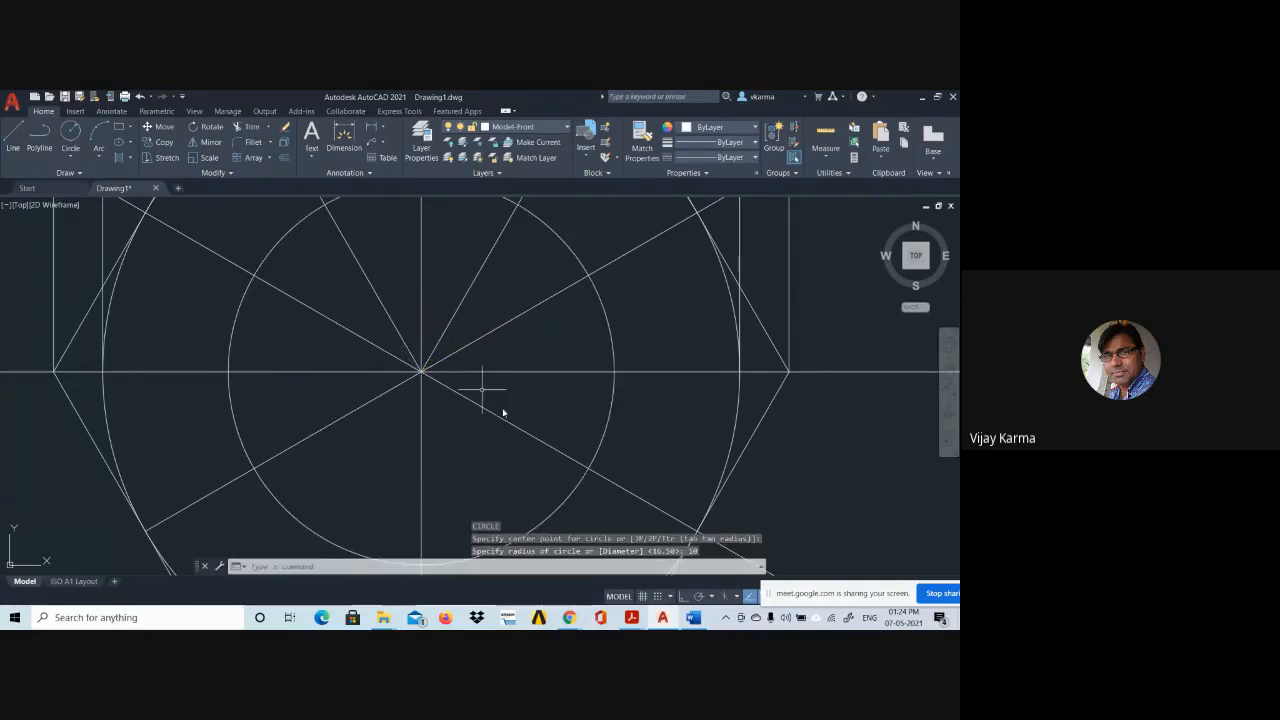
Draw a concentric circle of radius 8 inside the 10-radius circle in the top view.
{"action": "scroll", "coordinate": [513, 436], "scroll_direction": "down", "scroll_amount": 1}
{"action": "scroll", "coordinate": [513, 436], "scroll_direction": "down", "scroll_amount": 1}
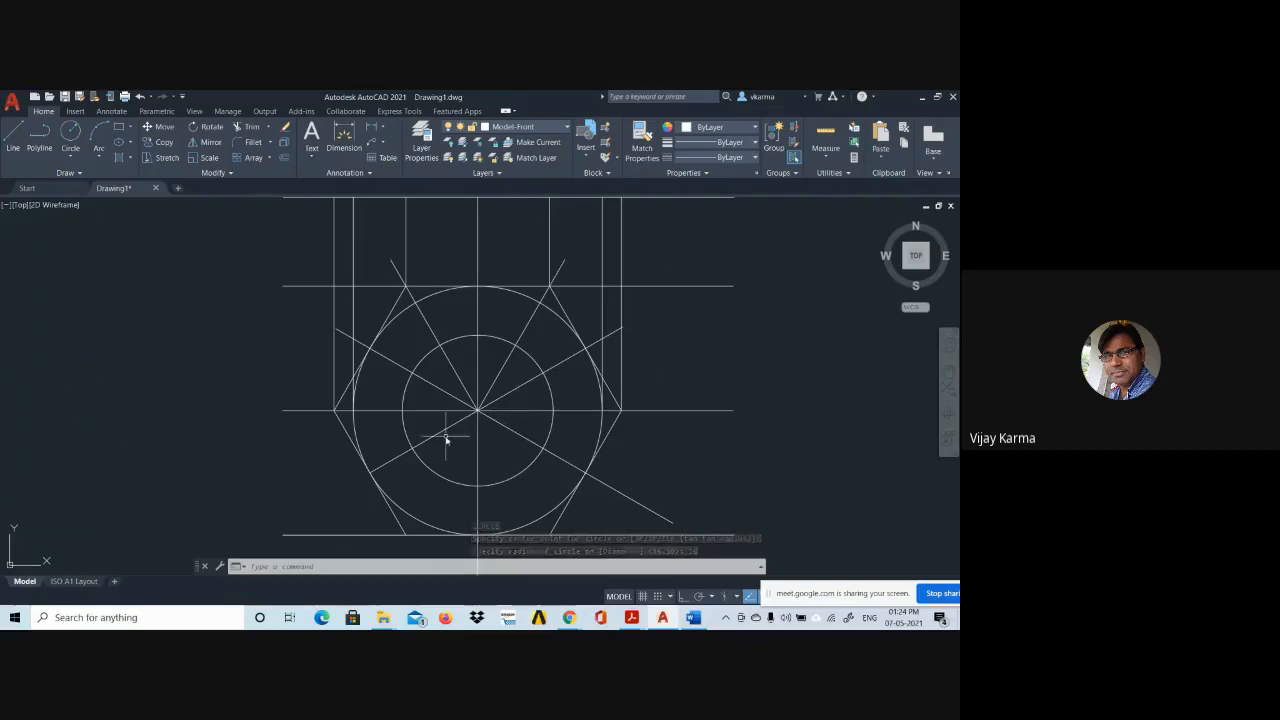
{"action": "scroll", "coordinate": [443, 434], "scroll_direction": "up", "scroll_amount": 2}
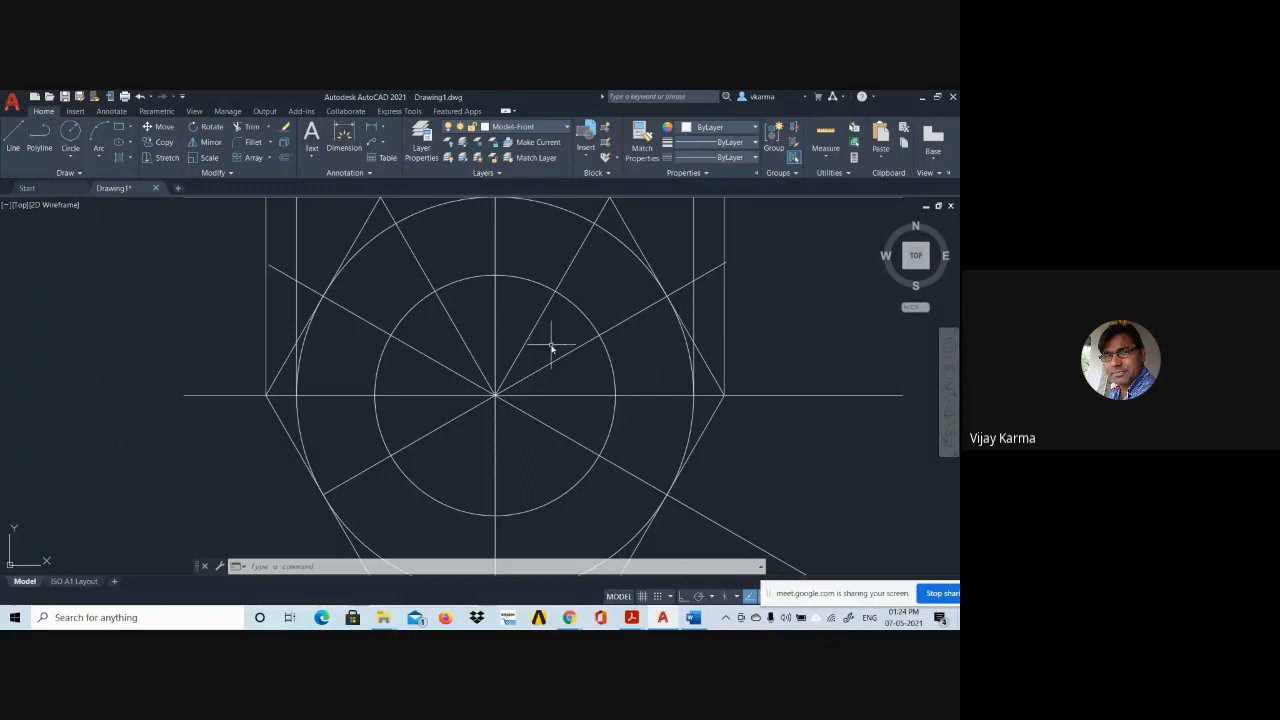
{"action": "type", "text": "c"}
{"action": "key", "text": "Return"}
{"action": "left_click", "coordinate": [495, 396]}
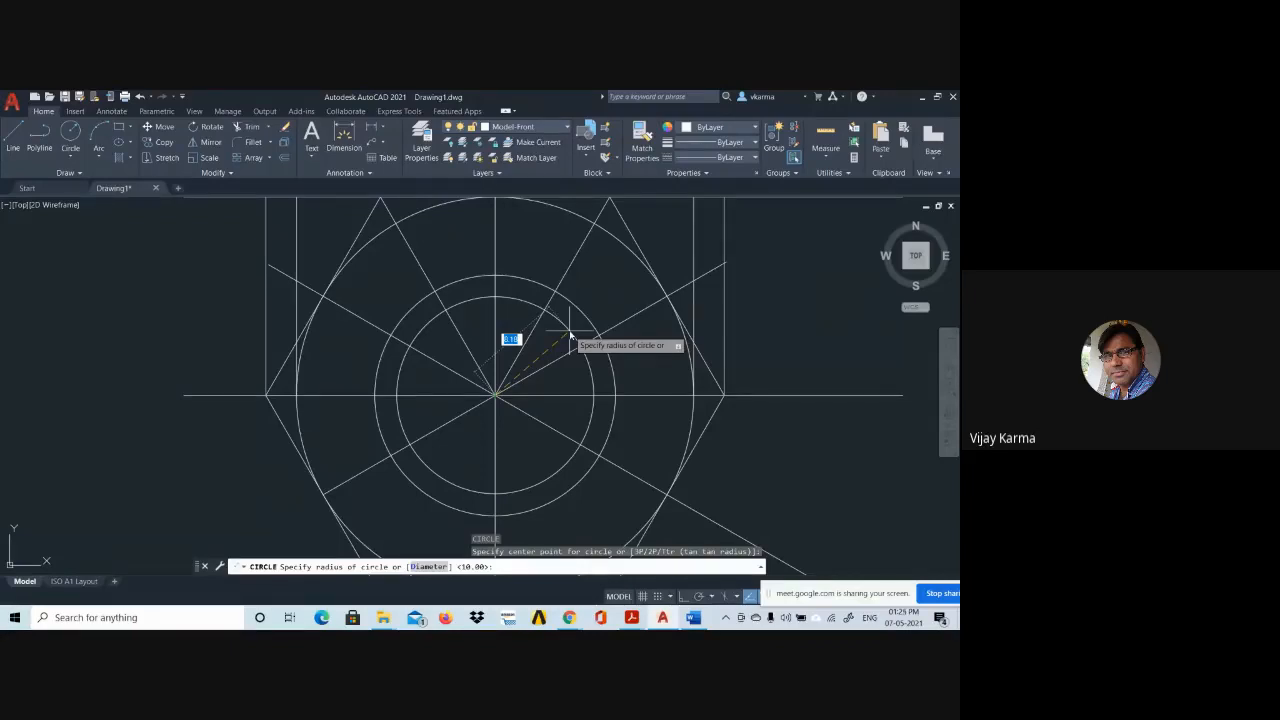
{"action": "type", "text": "8"}
{"action": "key", "text": "Return"}
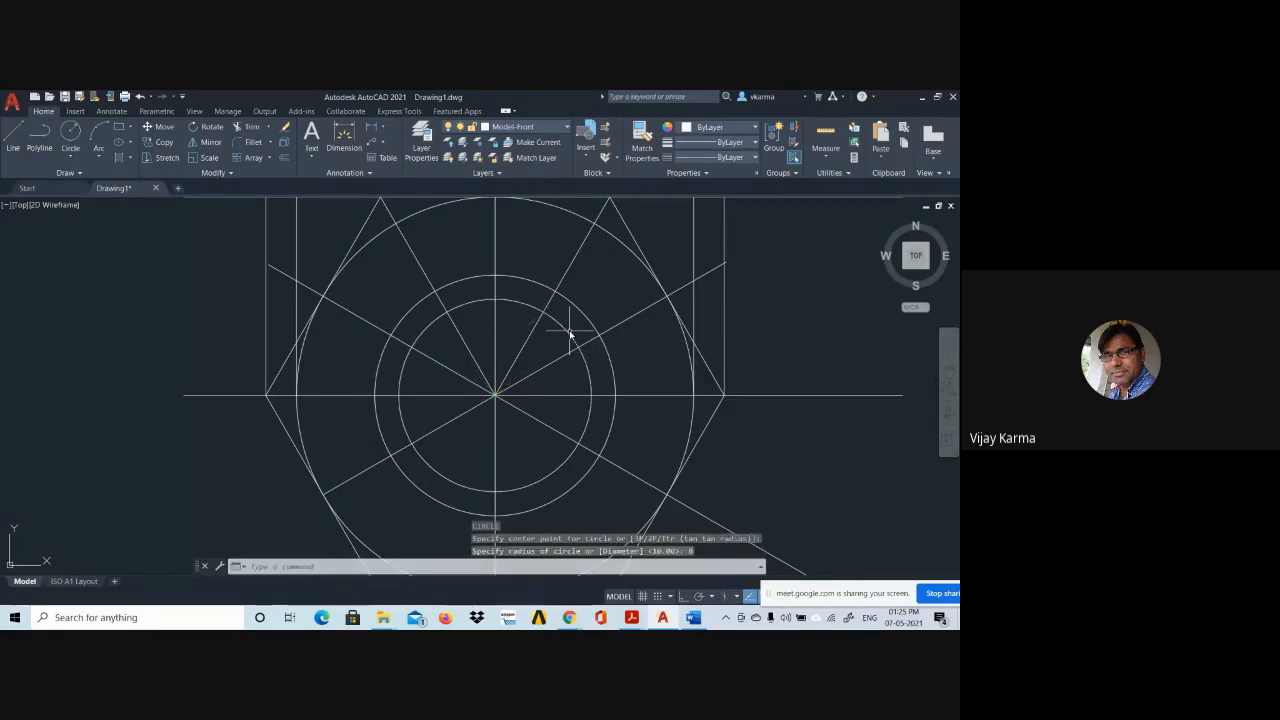
Project a line at 90° from the 10-radius circle's right quadrant to above the front view, about 57 units long.
{"action": "scroll", "coordinate": [571, 429], "scroll_direction": "down", "scroll_amount": 2}
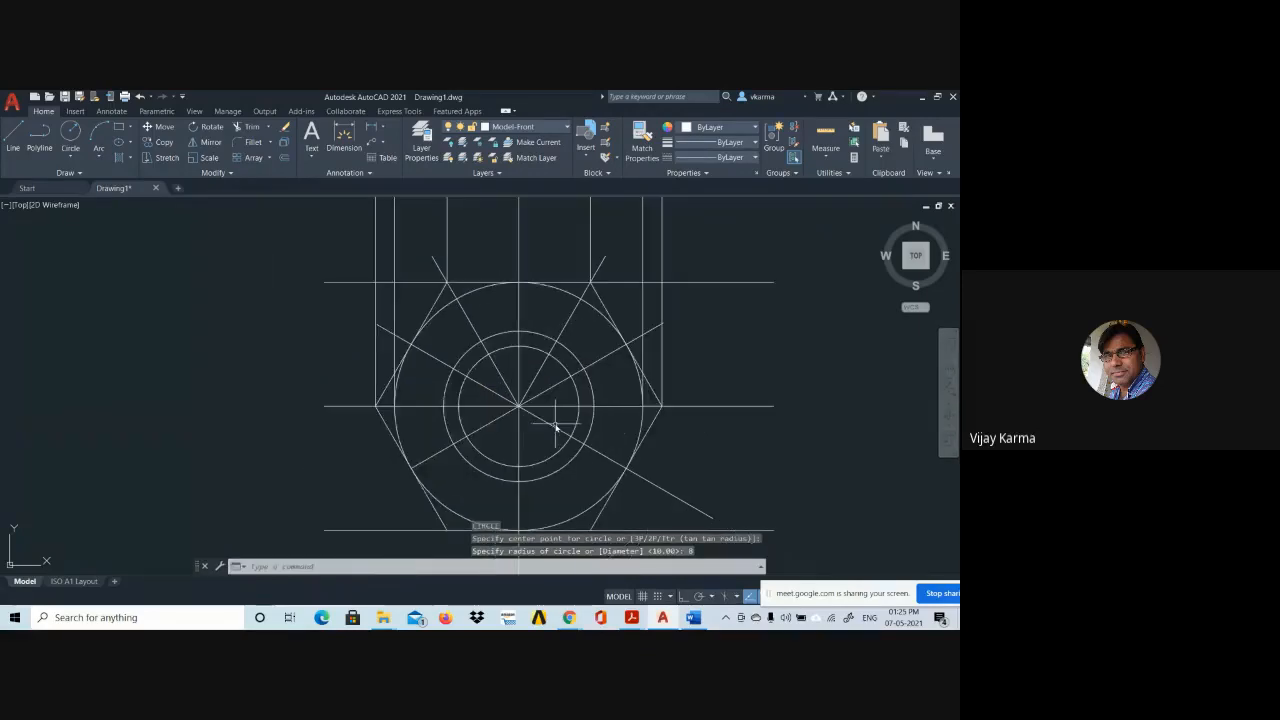
{"action": "scroll", "coordinate": [558, 440], "scroll_direction": "down", "scroll_amount": 2}
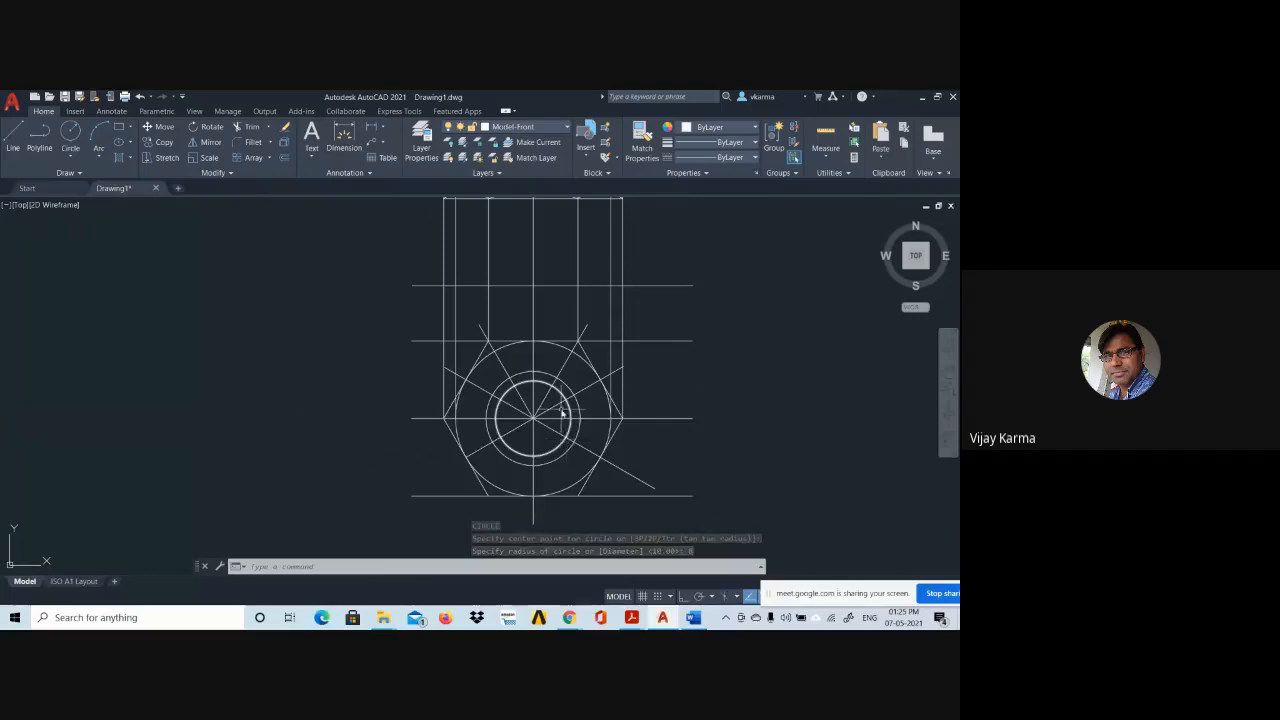
{"action": "scroll", "coordinate": [591, 423], "scroll_direction": "up", "scroll_amount": 2}
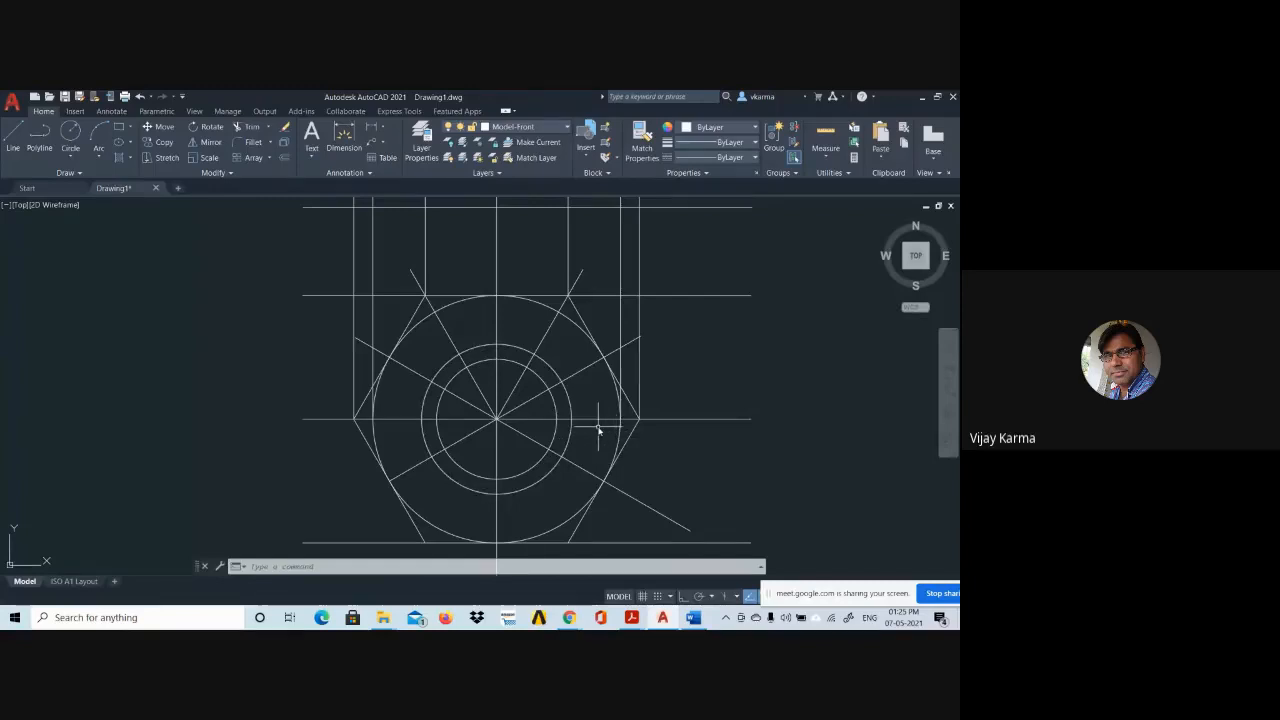
{"action": "type", "text": "l"}
{"action": "key", "text": "Return"}
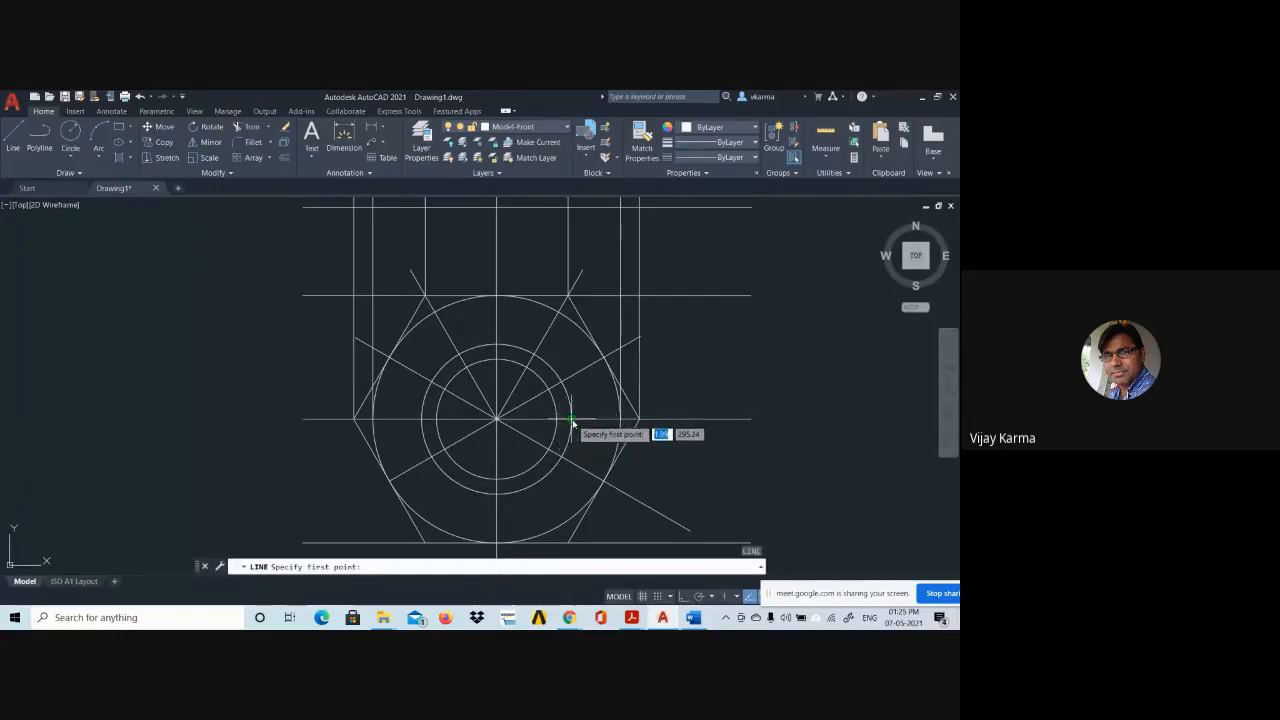
{"action": "left_click", "coordinate": [572, 422]}
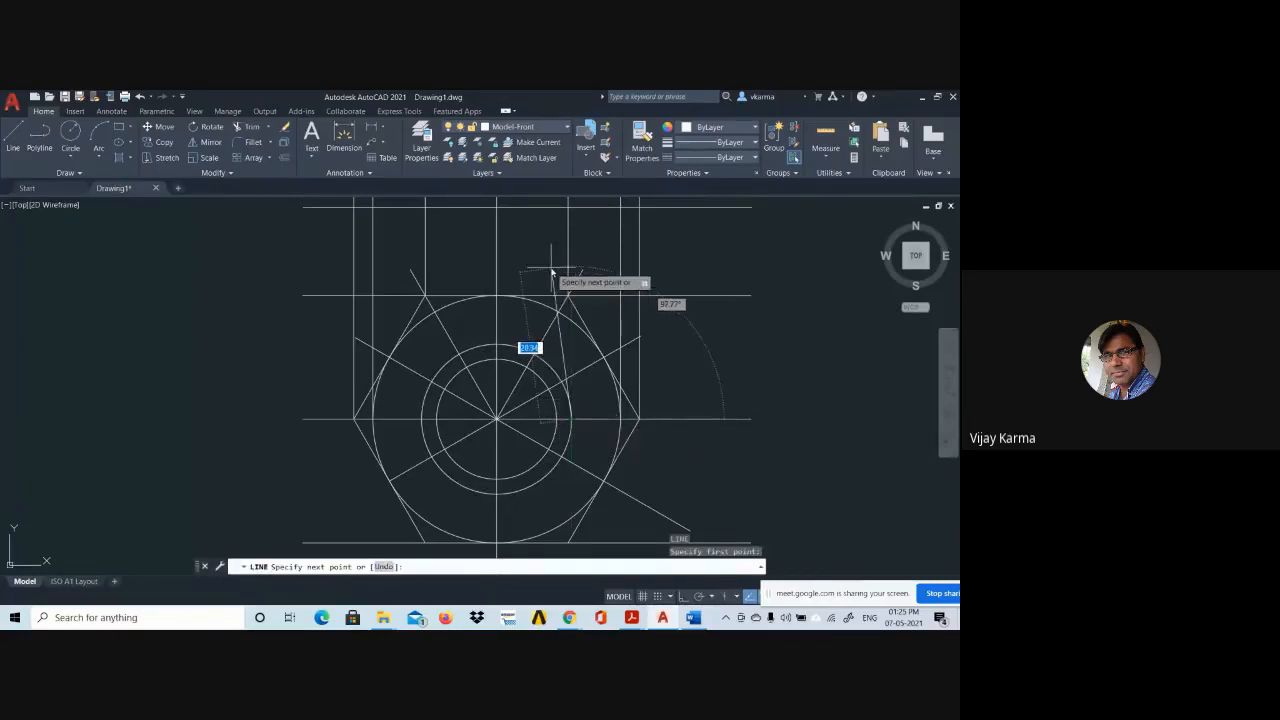
{"action": "middle_click_drag", "start_coordinate": [560, 238], "coordinate": [543, 381]}
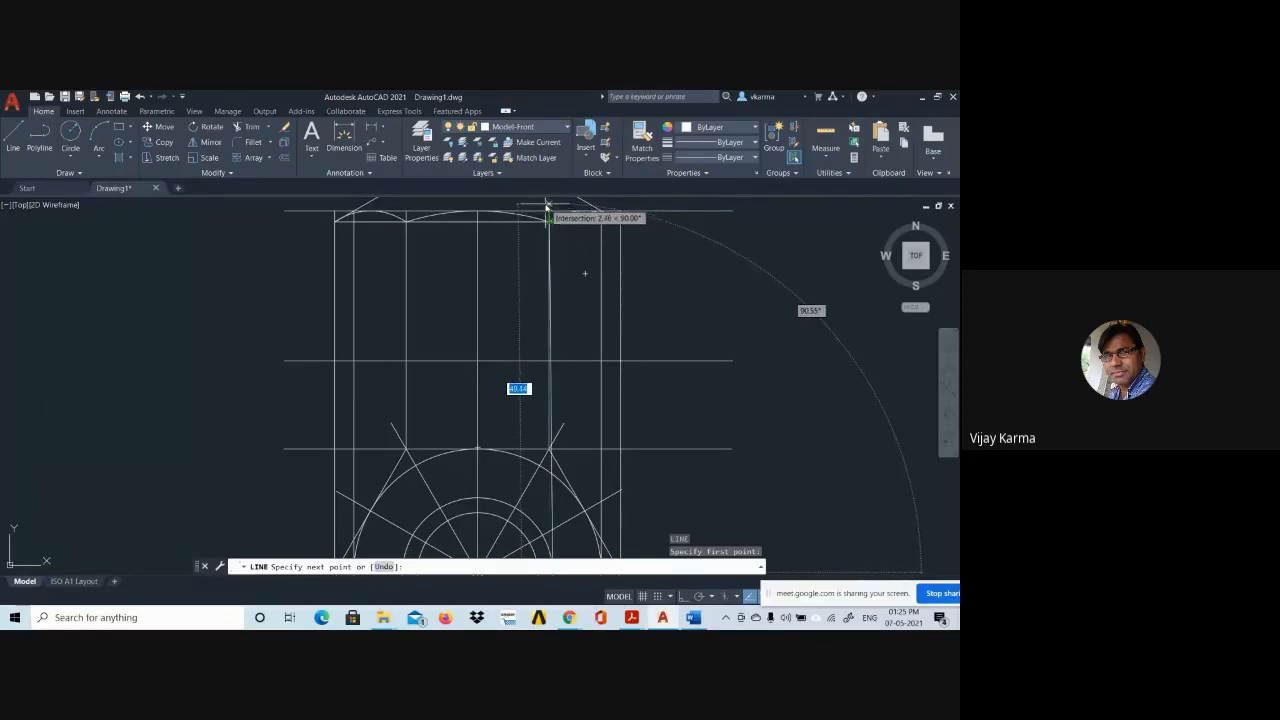
{"action": "scroll", "coordinate": [546, 214], "scroll_direction": "down", "scroll_amount": 3}
{"action": "middle_click_drag", "start_coordinate": [541, 287], "coordinate": [539, 305]}
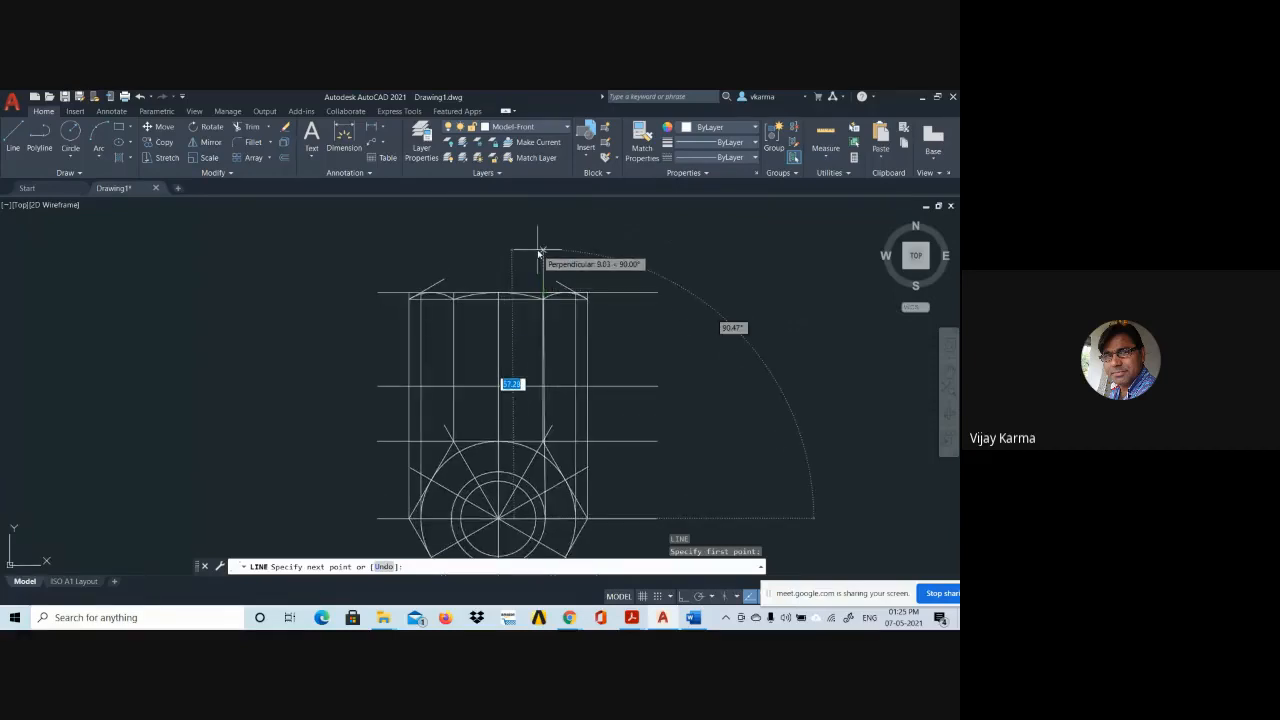
{"action": "key", "text": "Tab"}
{"action": "type", "text": "90"}
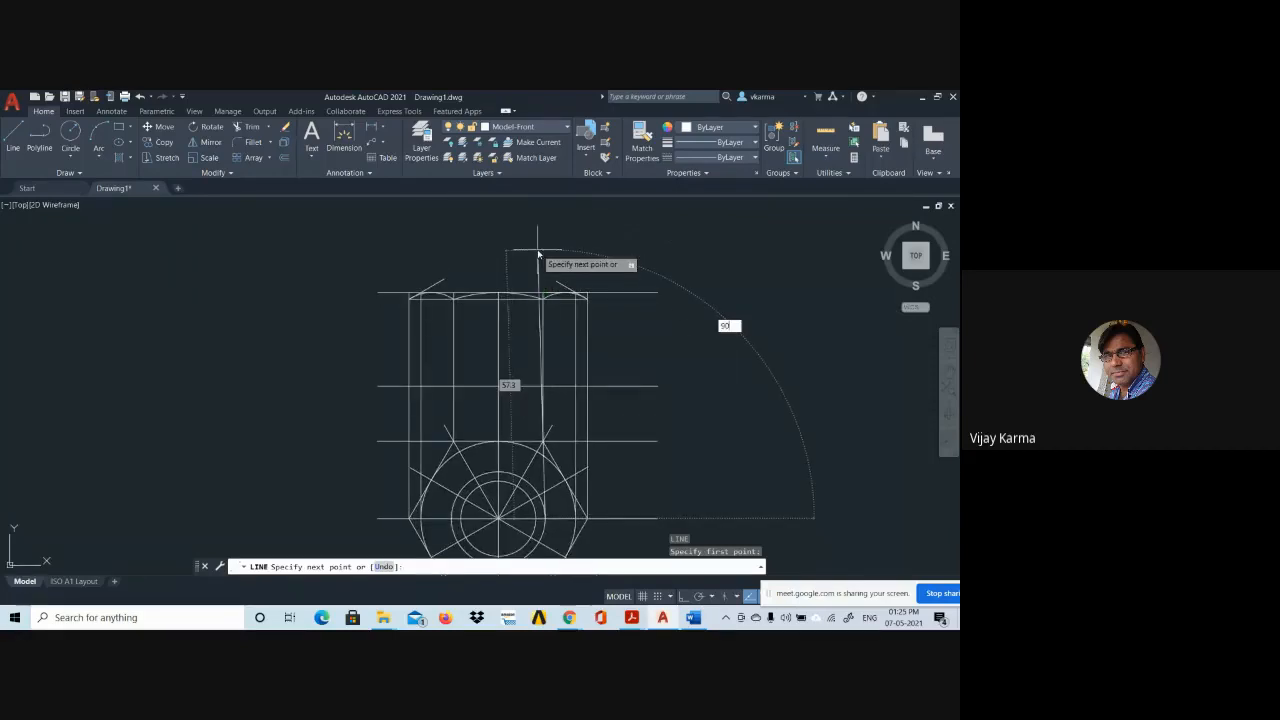
{"action": "key", "text": "Return"}
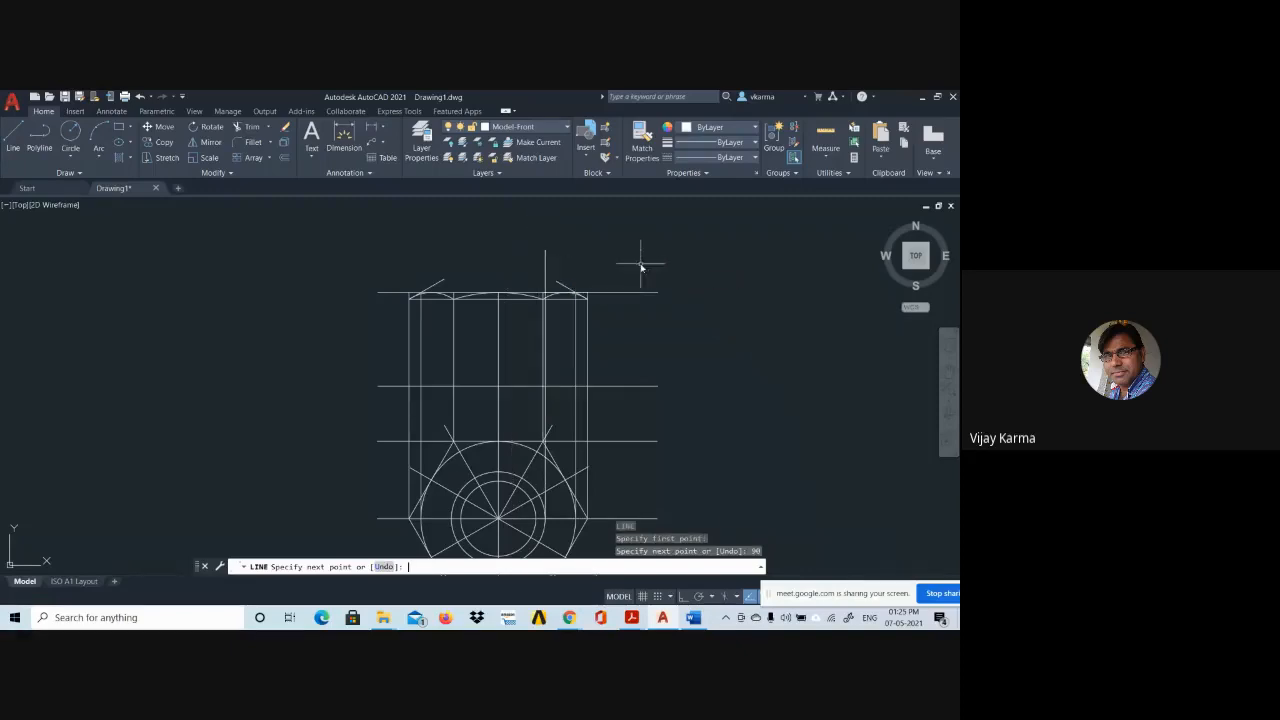
{"action": "key", "text": "Return"}
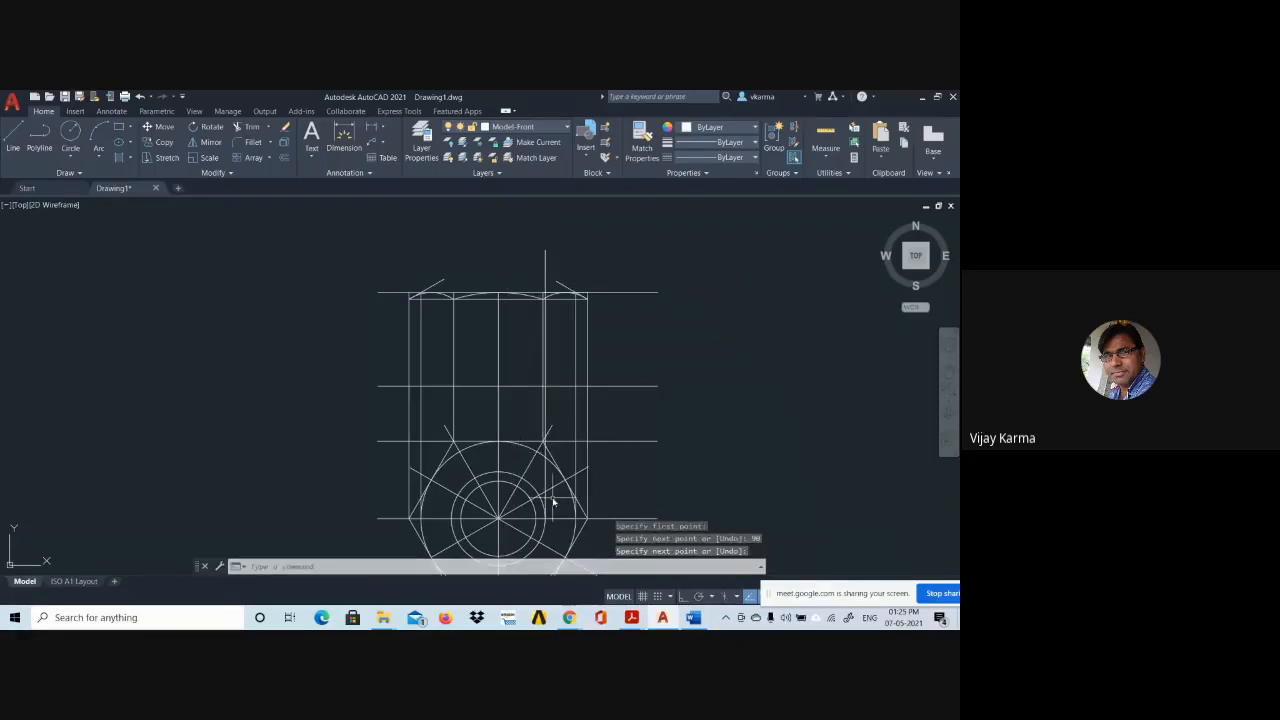
Draw a vertical line from the 8-radius circle's right quadrant up to the front view's uppermost horizontal line.
{"action": "key", "text": "Return"}
{"action": "scroll", "coordinate": [541, 524], "scroll_direction": "up", "scroll_amount": 4}
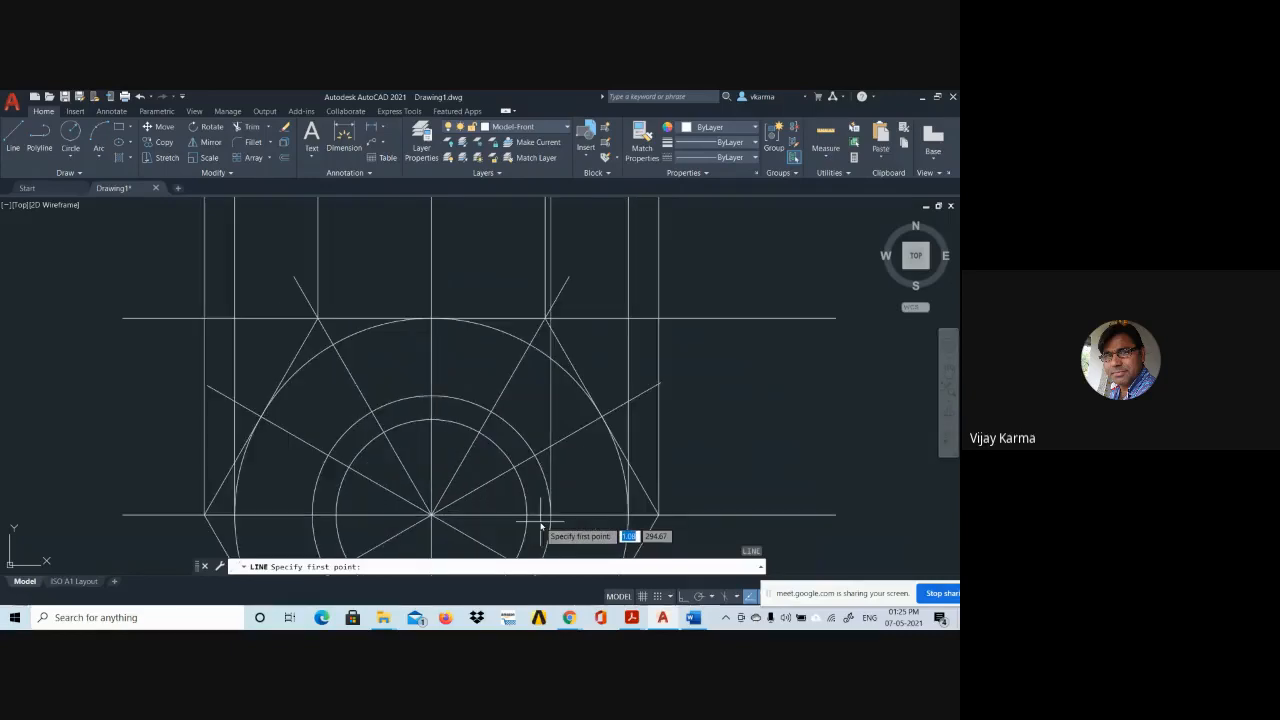
{"action": "left_click", "coordinate": [527, 515]}
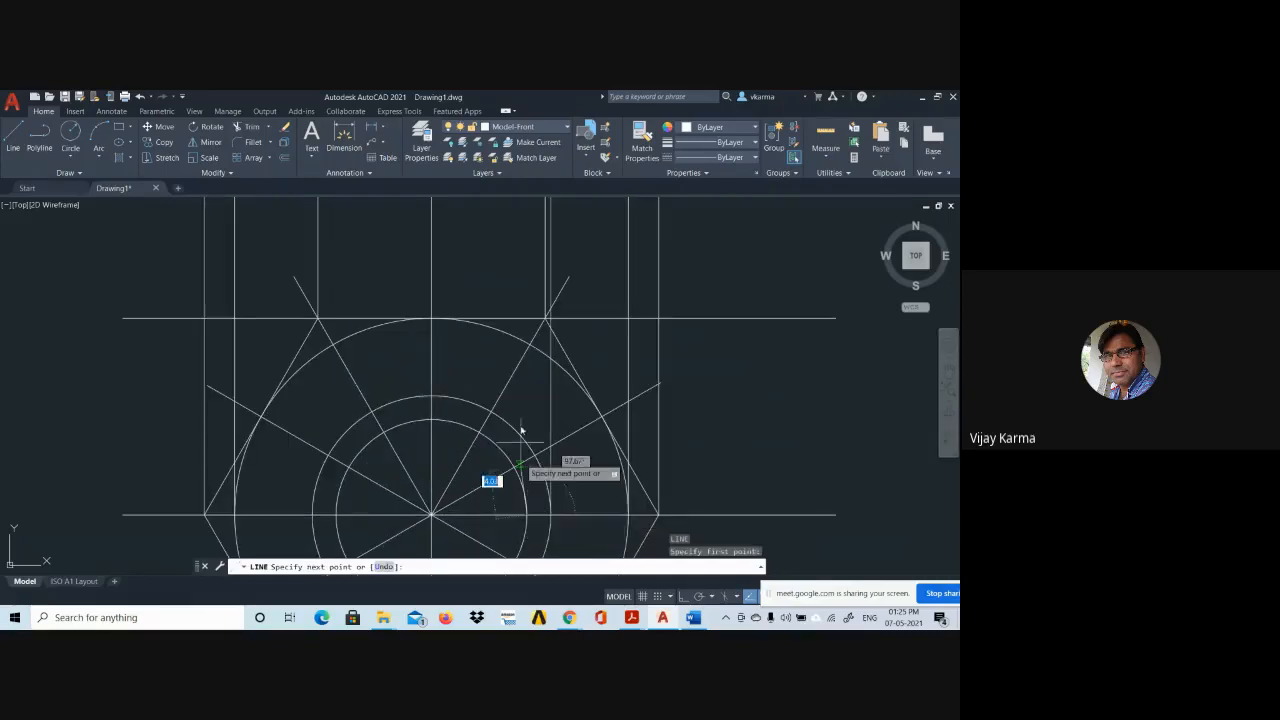
{"action": "scroll", "coordinate": [525, 295], "scroll_direction": "down", "scroll_amount": 3}
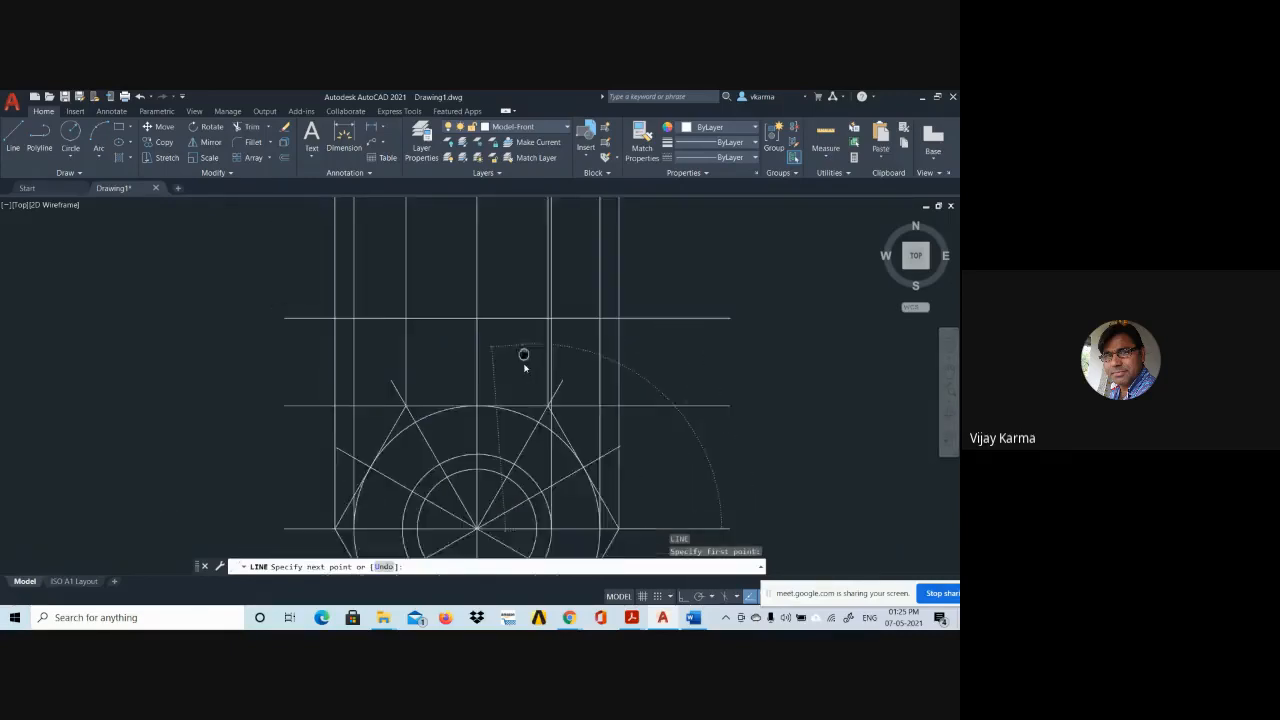
{"action": "scroll", "coordinate": [520, 300], "scroll_direction": "up", "scroll_amount": 4}
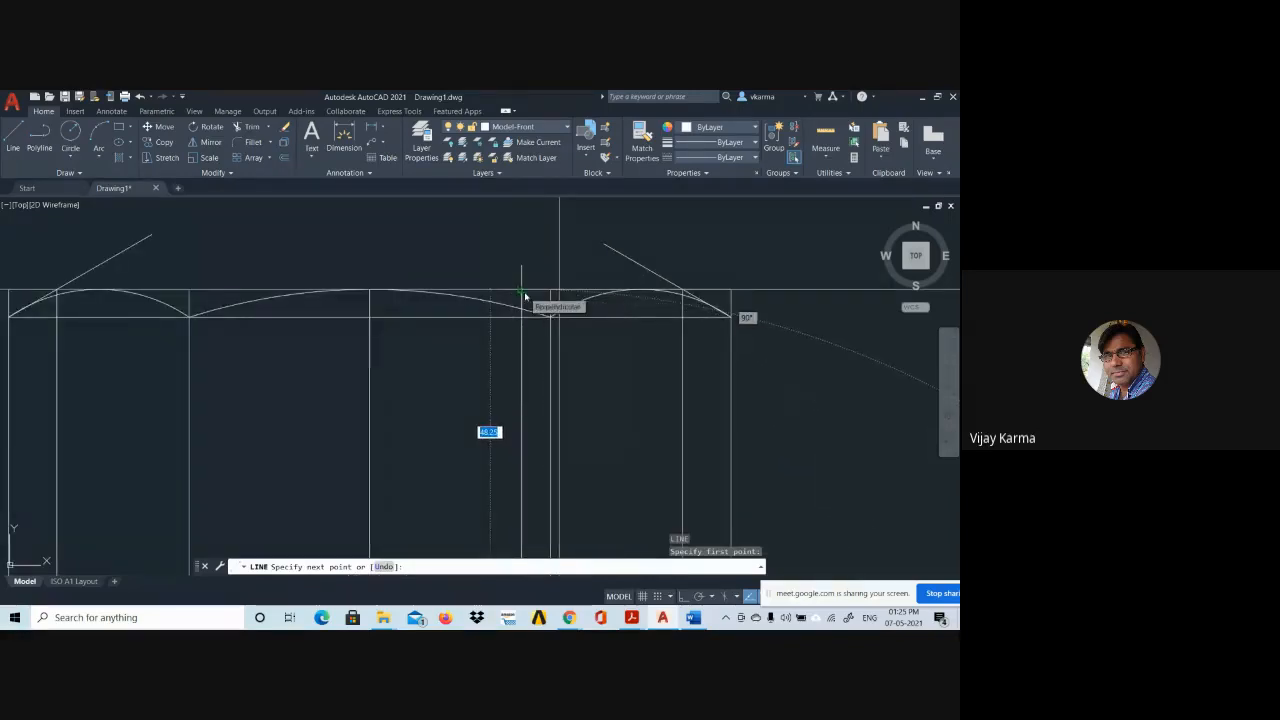
{"action": "left_click", "coordinate": [522, 292]}
{"action": "key", "text": "Escape"}
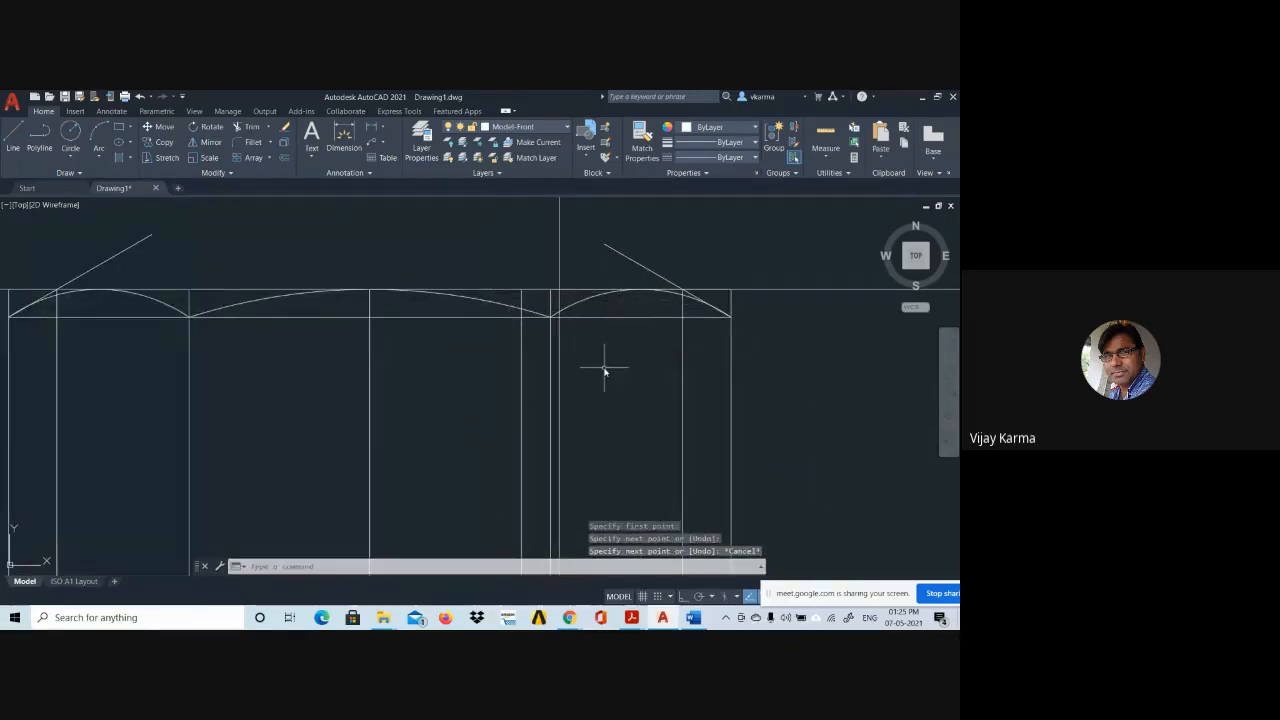
Mirror the two vertical projection lines of the inner circles about the vertical centre line, keeping the source lines.
{"action": "scroll", "coordinate": [603, 368], "scroll_direction": "down", "scroll_amount": 3}
{"action": "scroll", "coordinate": [608, 424], "scroll_direction": "down", "scroll_amount": 2}
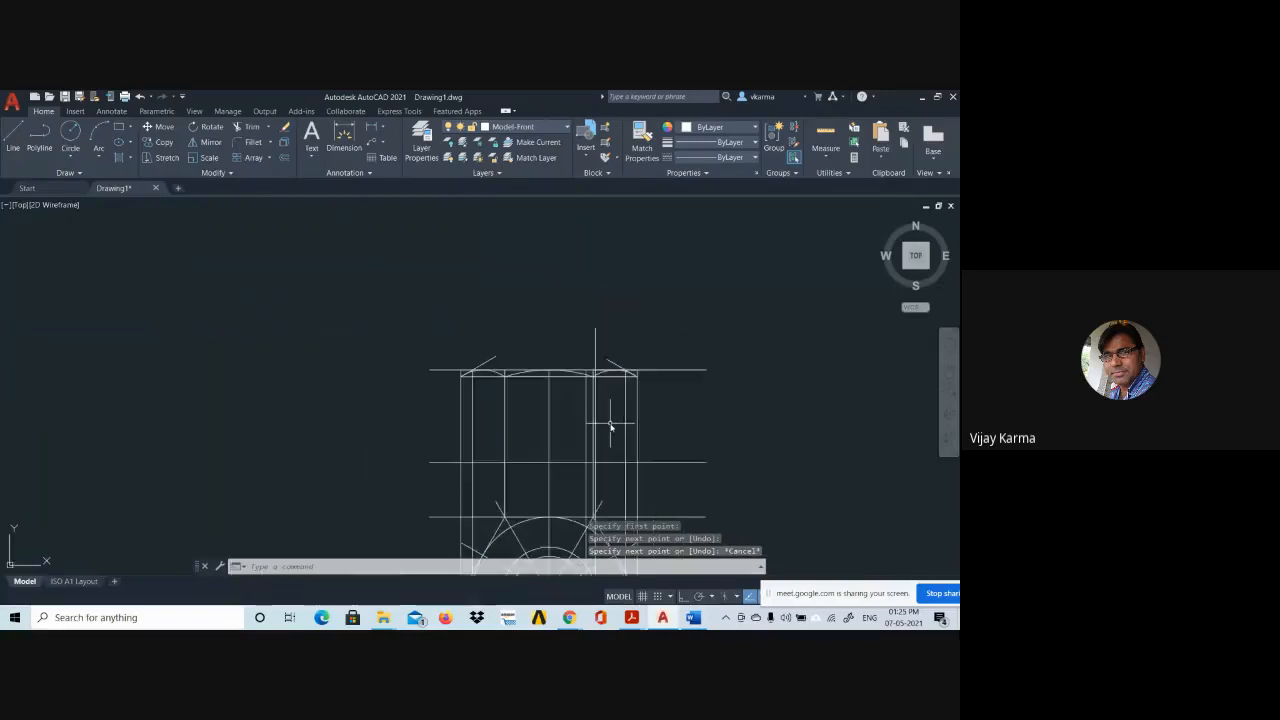
{"action": "scroll", "coordinate": [610, 425], "scroll_direction": "up", "scroll_amount": 4}
{"action": "middle_click_drag", "start_coordinate": [614, 428], "coordinate": [609, 274]}
{"action": "scroll", "coordinate": [594, 345], "scroll_direction": "down", "scroll_amount": 2}
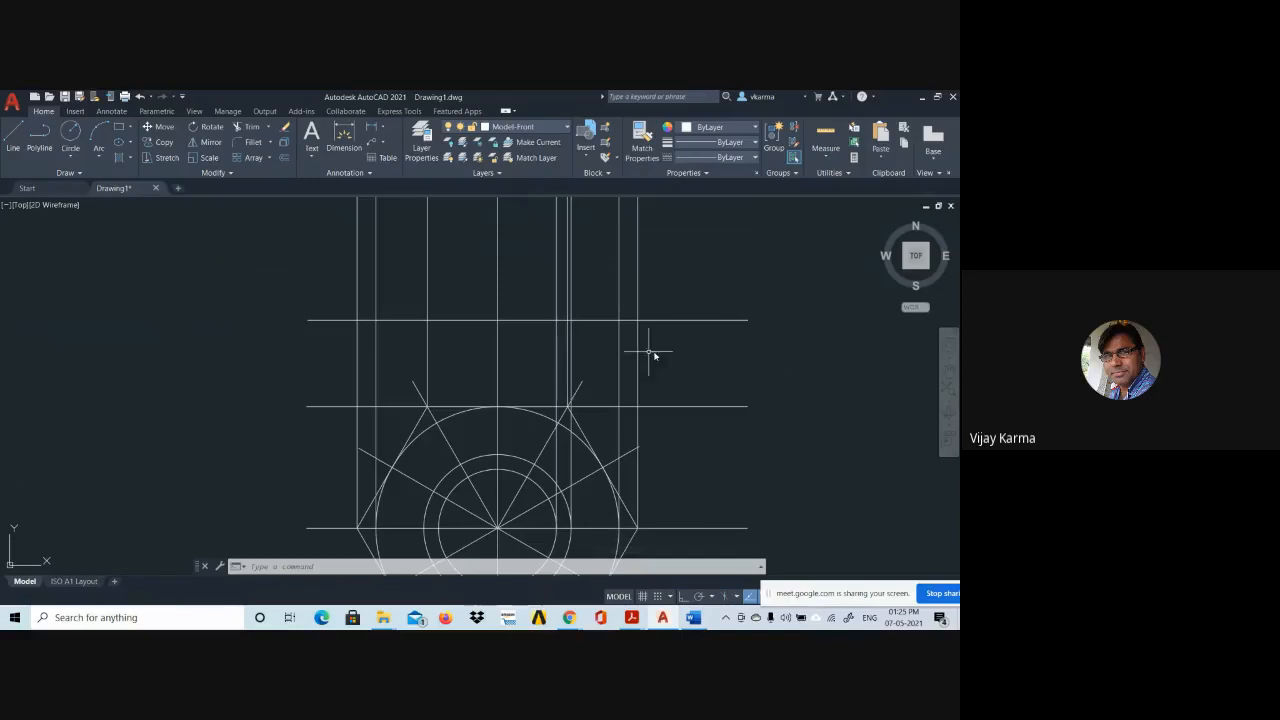
{"action": "type", "text": "mi"}
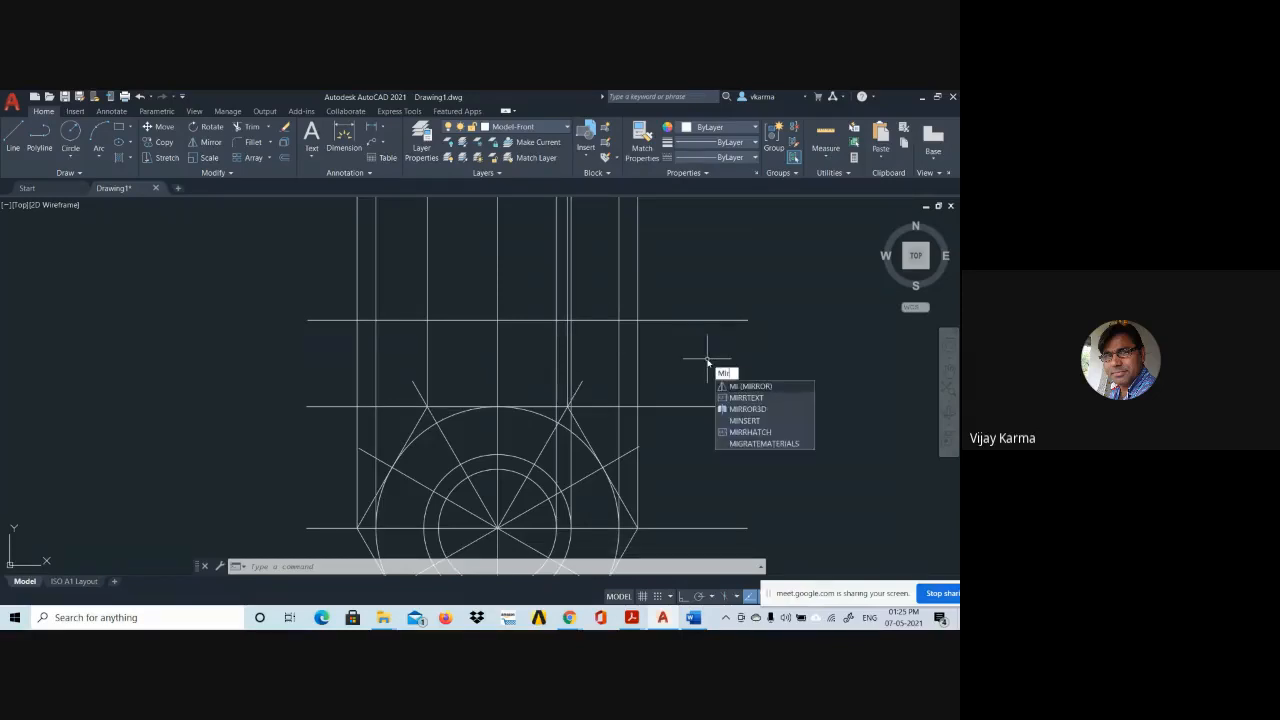
{"action": "type", "text": "rror"}
{"action": "key", "text": "Return"}
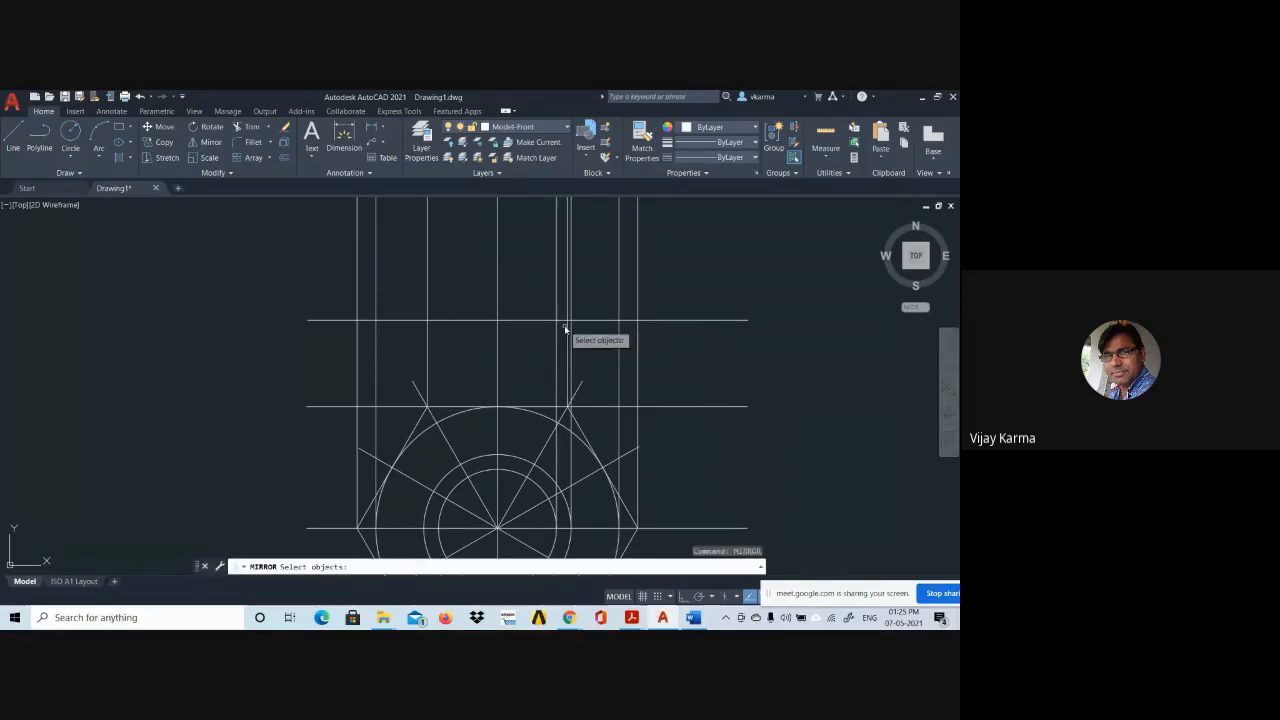
{"action": "left_click", "coordinate": [571, 462]}
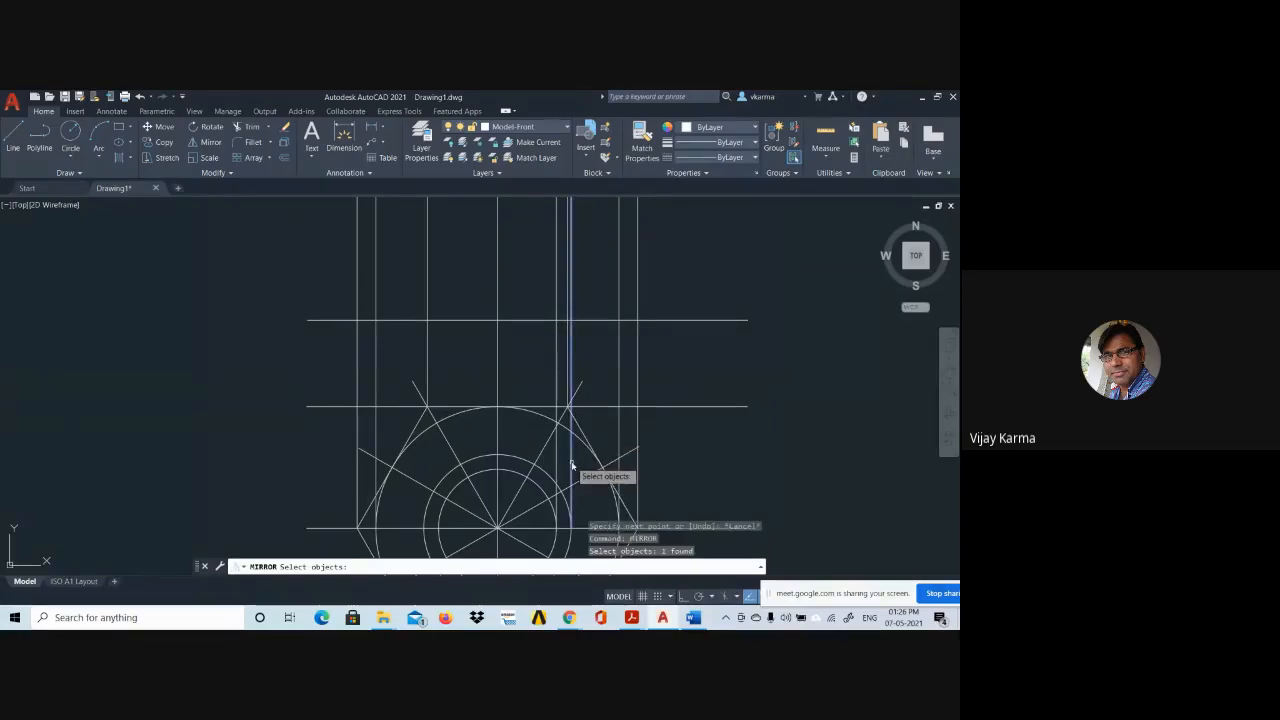
{"action": "left_click", "coordinate": [557, 464]}
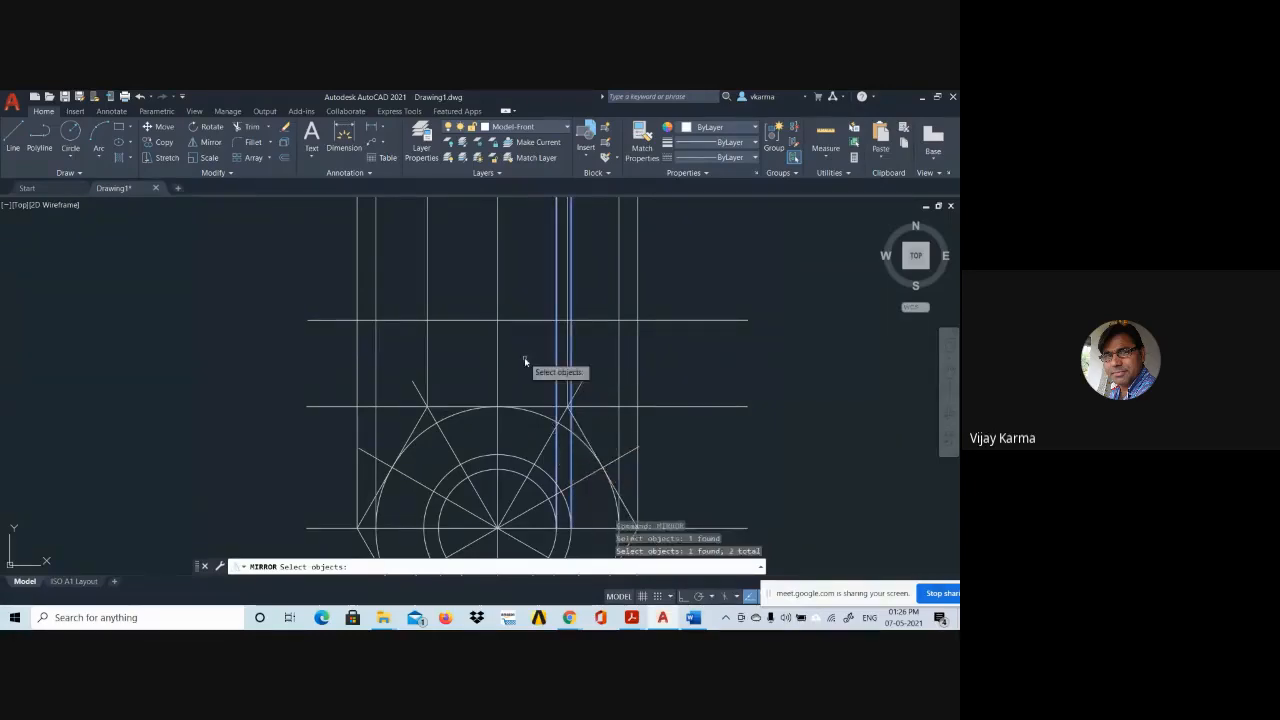
{"action": "key", "text": "Return"}
{"action": "scroll", "coordinate": [519, 369], "scroll_direction": "down", "scroll_amount": 2}
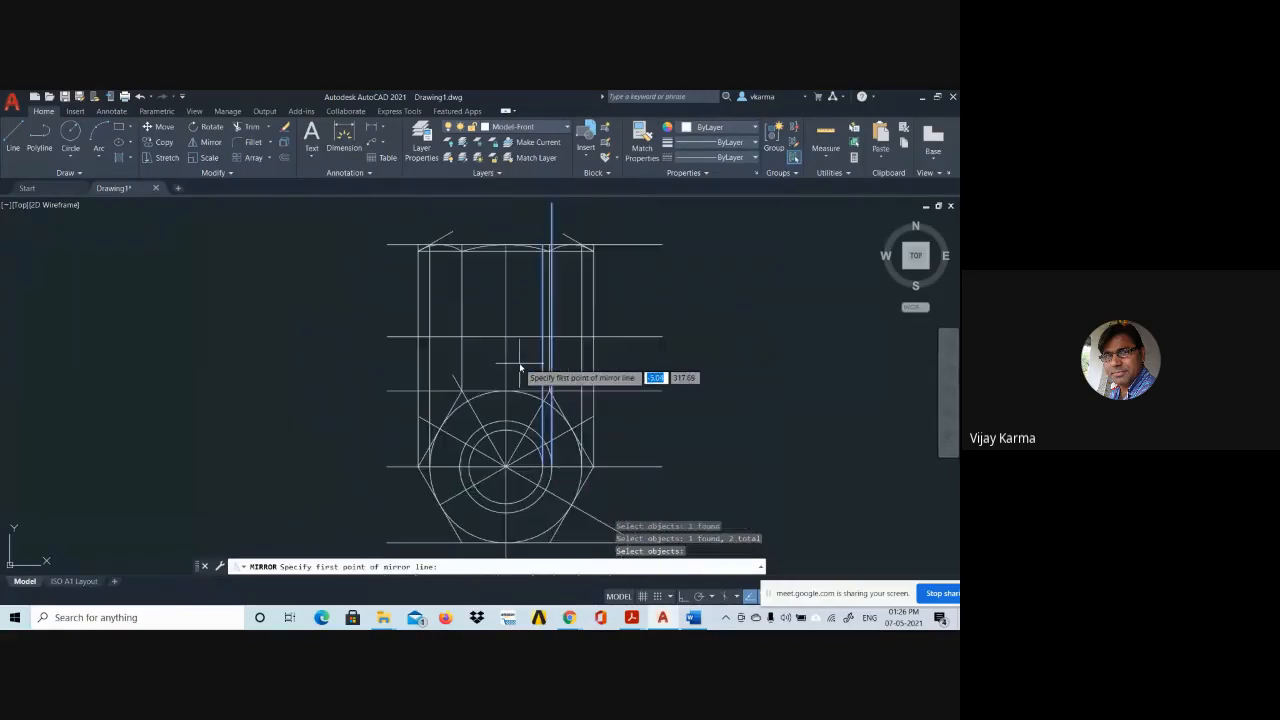
{"action": "left_click", "coordinate": [505, 287]}
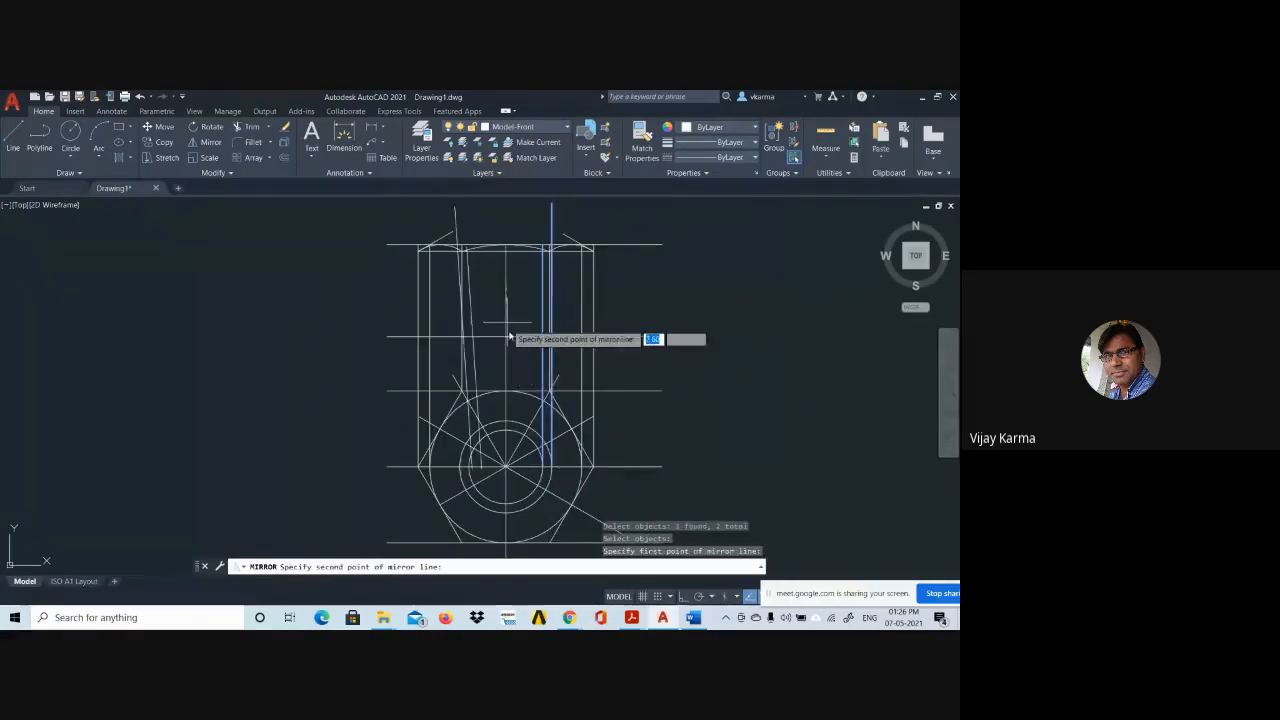
{"action": "left_click", "coordinate": [505, 369]}
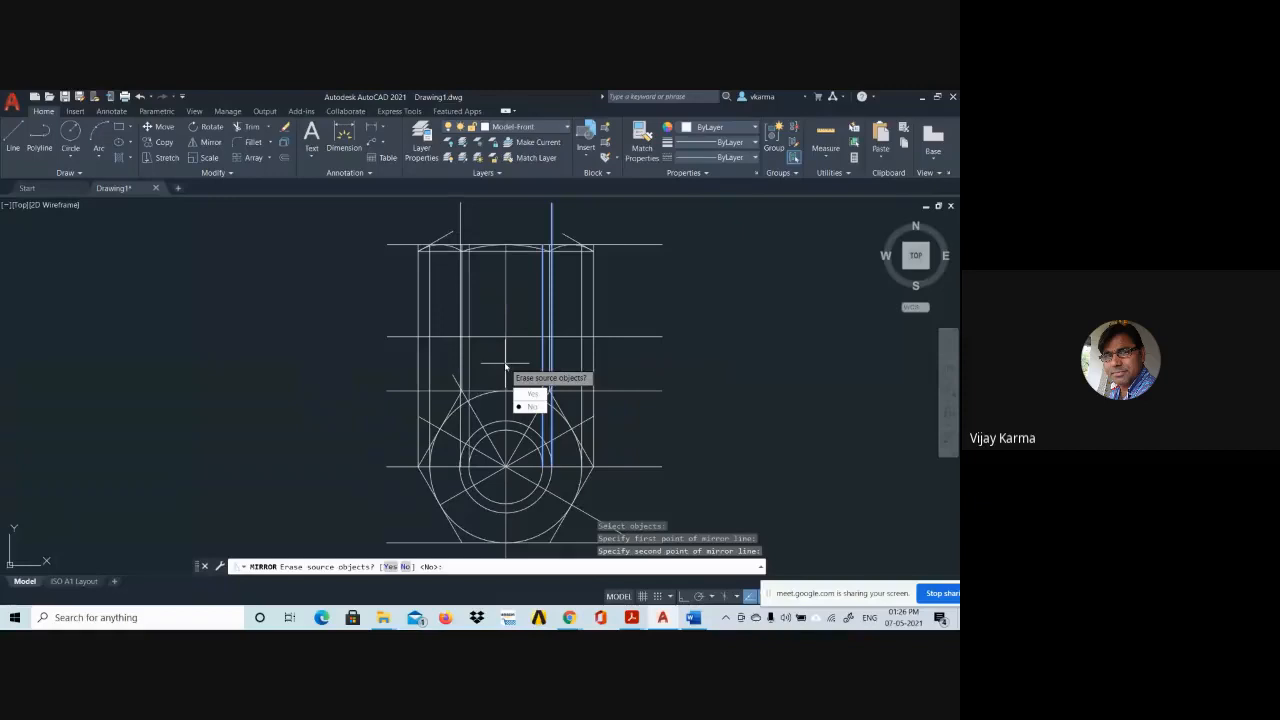
{"action": "left_click", "coordinate": [529, 408]}
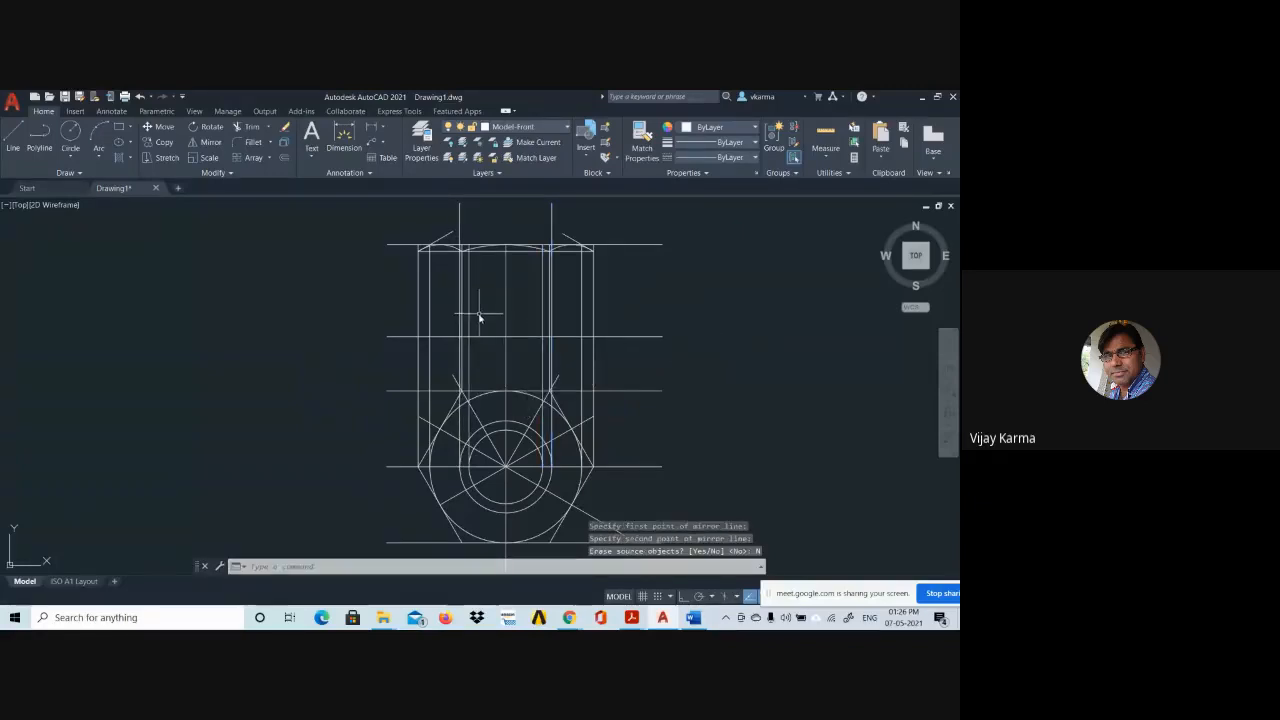
{"action": "scroll", "coordinate": [500, 320], "scroll_direction": "up", "scroll_amount": 2}
{"action": "scroll", "coordinate": [494, 323], "scroll_direction": "down", "scroll_amount": 2}
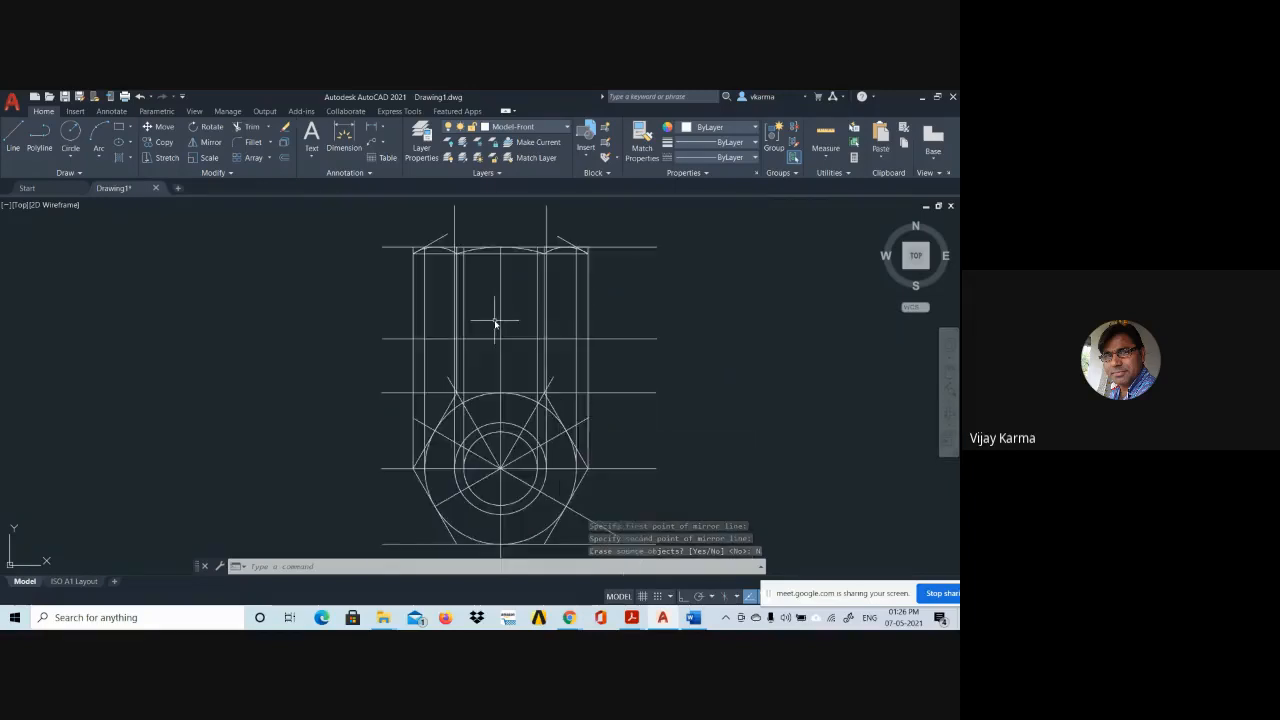
{"action": "middle_click_drag", "start_coordinate": [517, 447], "coordinate": [477, 459]}
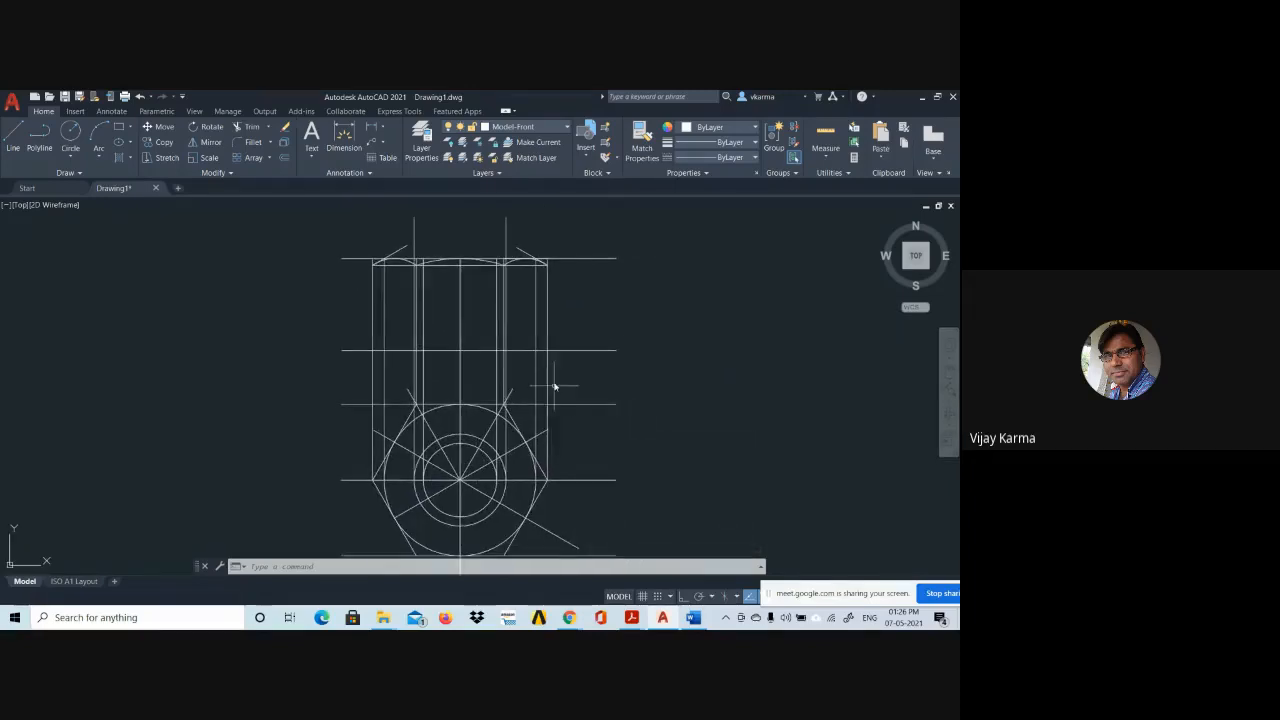
{"action": "scroll", "coordinate": [553, 378], "scroll_direction": "down", "scroll_amount": 2}
{"action": "scroll", "coordinate": [600, 425], "scroll_direction": "up", "scroll_amount": 2}
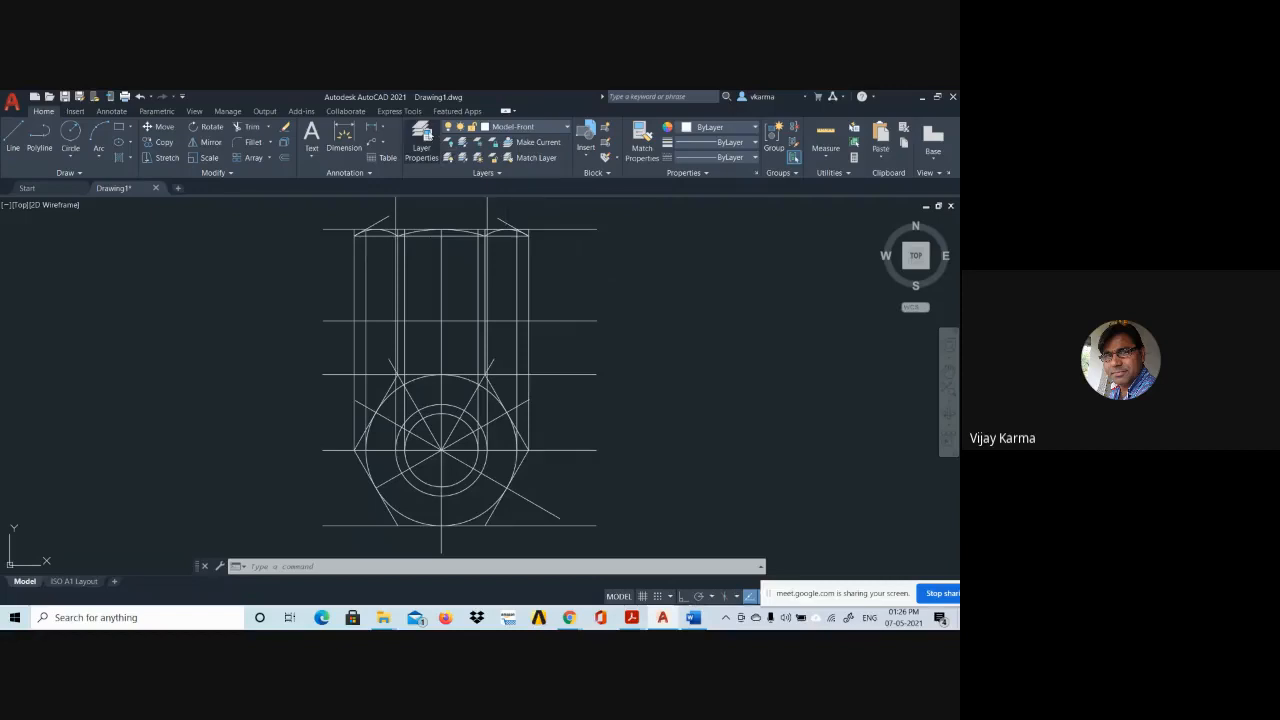
Create a new layer named "construction line" that is frozen in all viewports.
{"action": "left_click", "coordinate": [421, 145]}
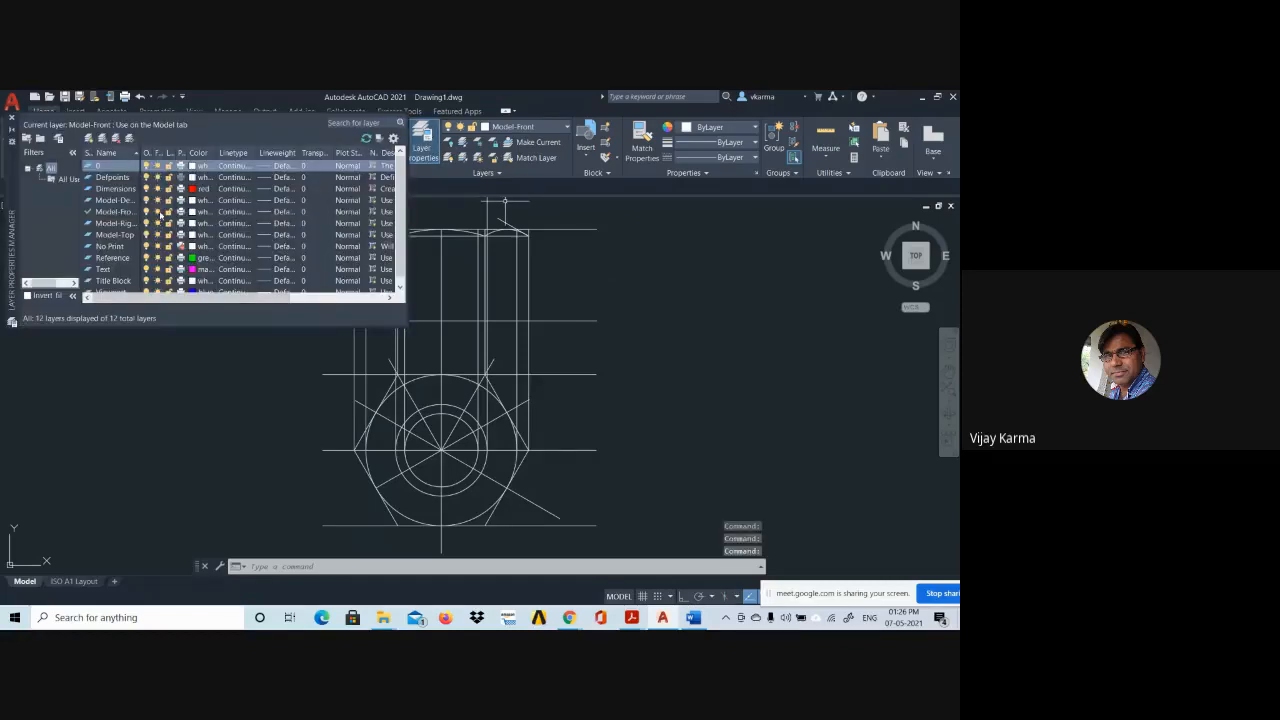
{"action": "scroll", "coordinate": [208, 215], "scroll_direction": "down", "scroll_amount": 1}
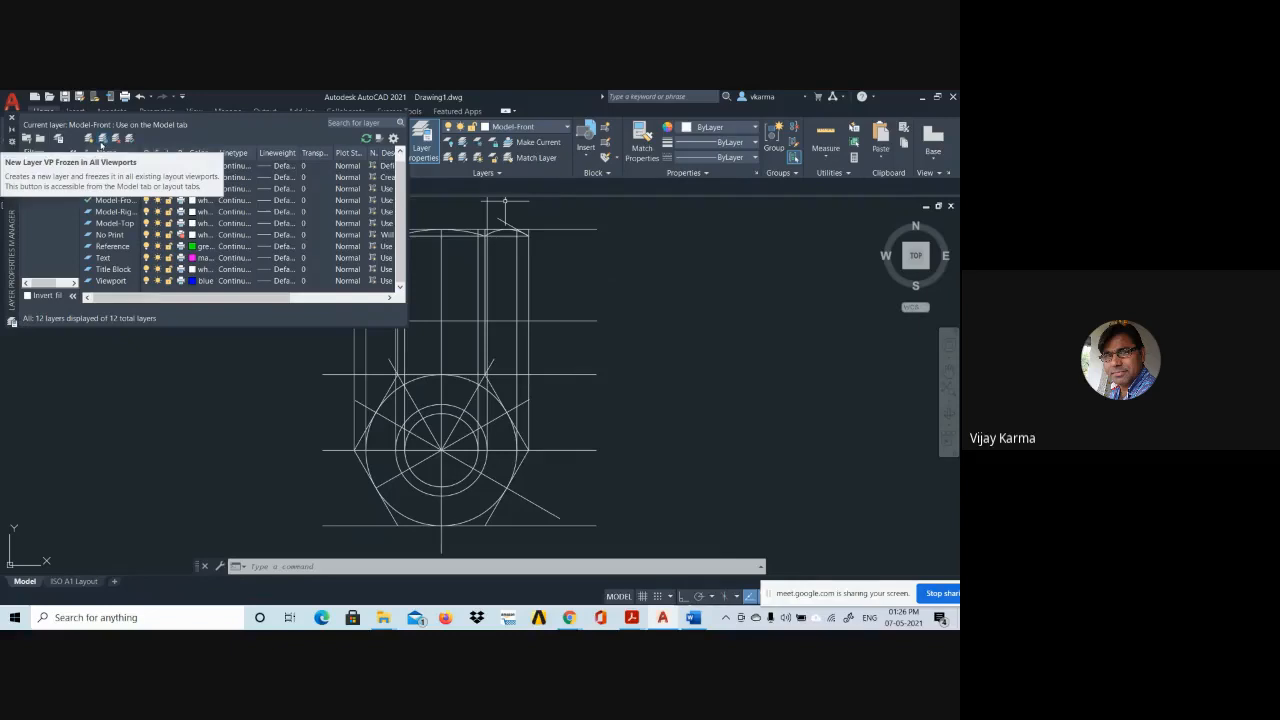
{"action": "left_click", "coordinate": [101, 140]}
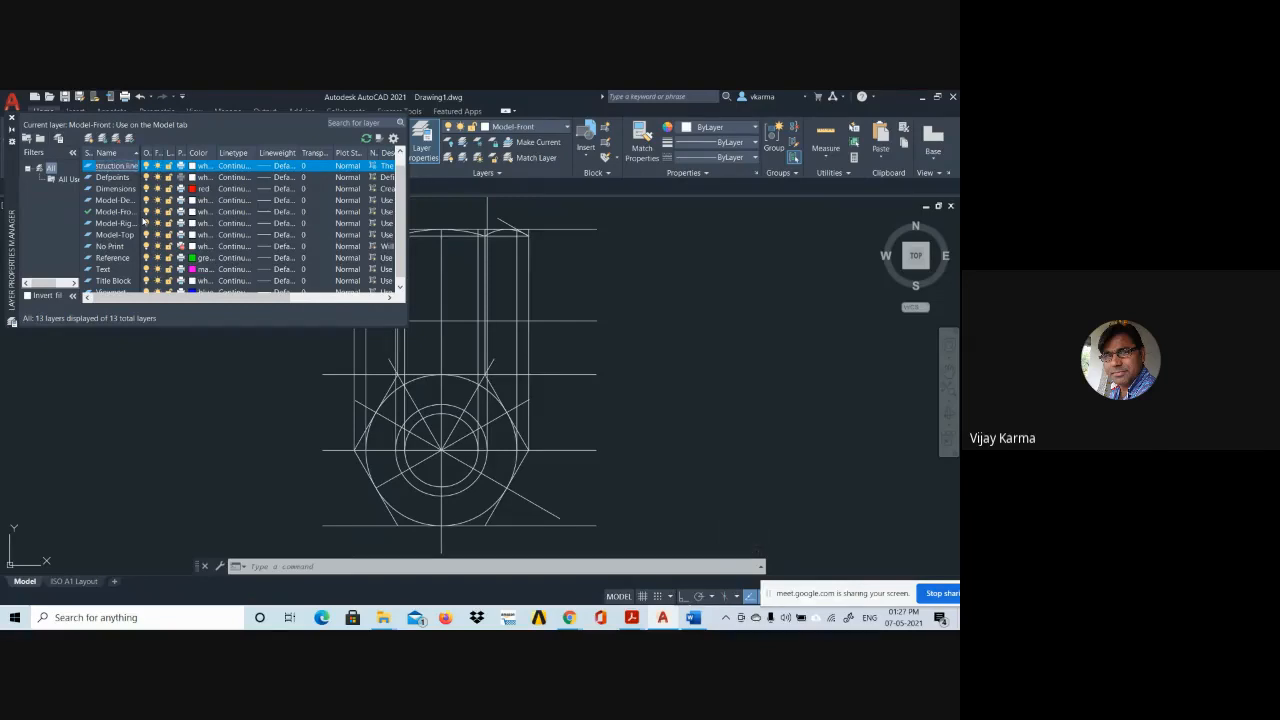
{"action": "key", "text": "Return"}
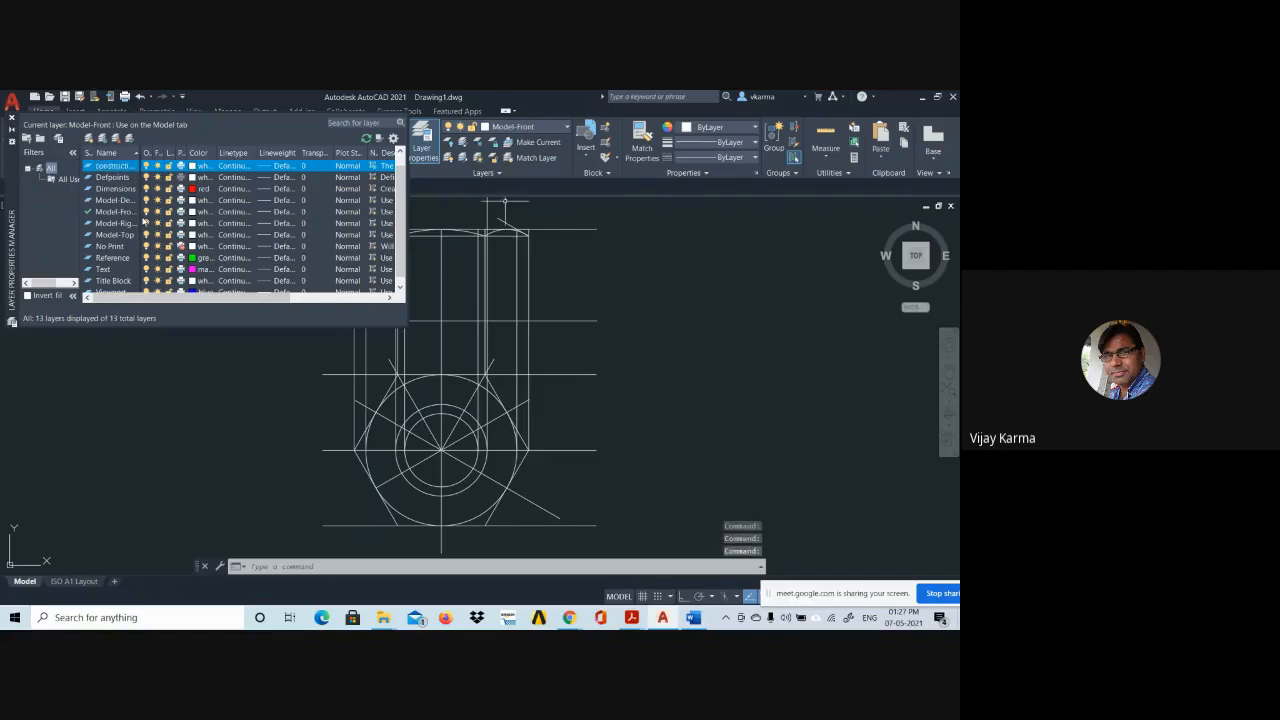
Set the construction line layer's colour to cyan.
{"action": "left_click", "coordinate": [204, 166]}
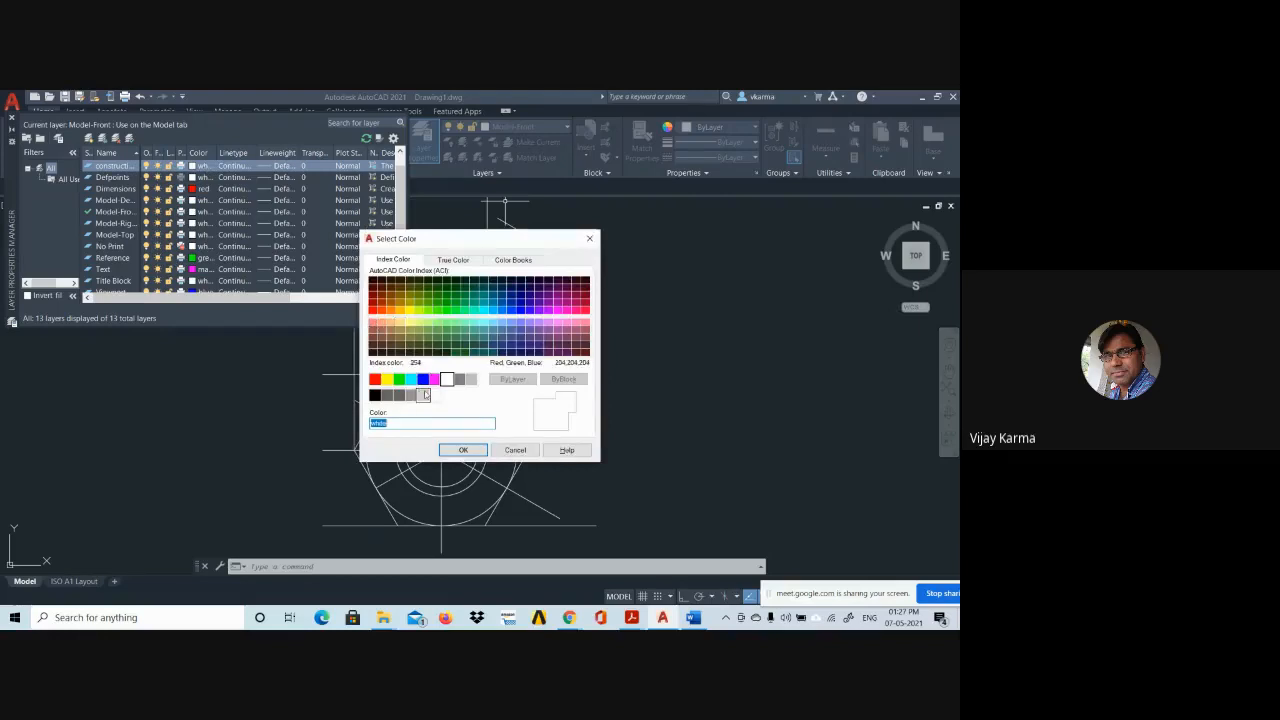
{"action": "left_click", "coordinate": [410, 380]}
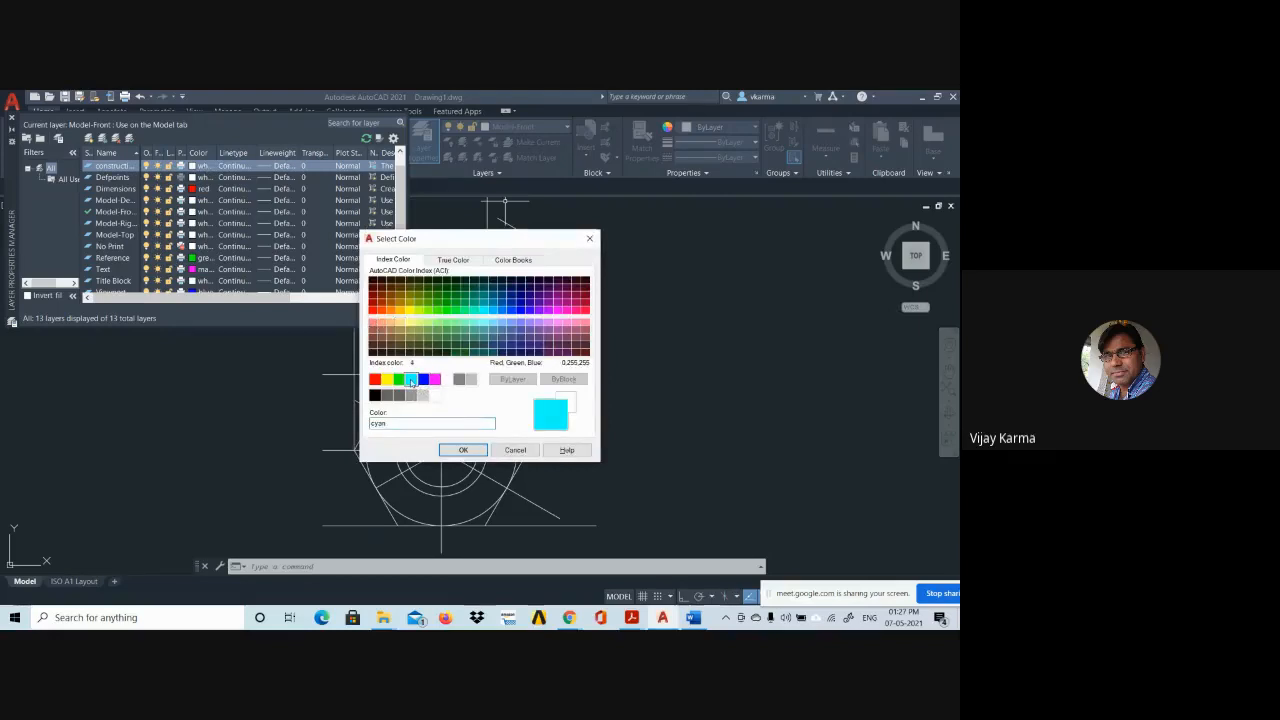
{"action": "left_click", "coordinate": [461, 450]}
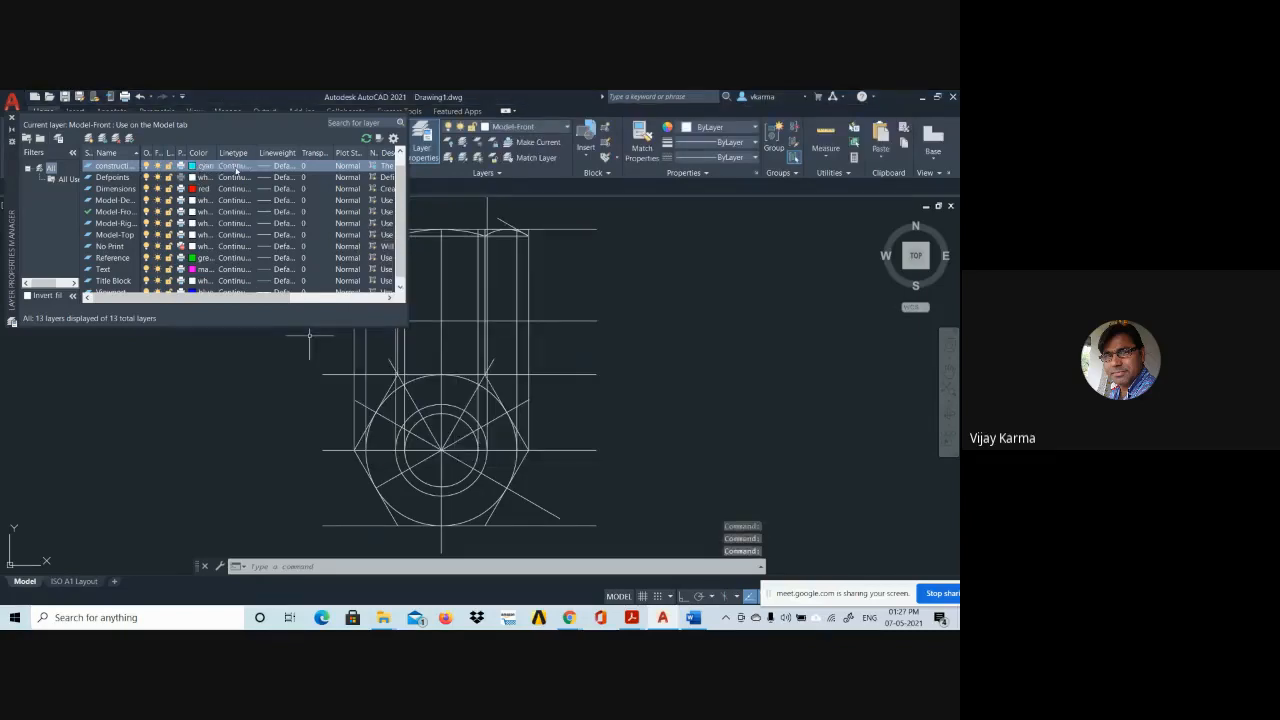
Browse the loadable linetypes and keep Continuous for the construction line layer.
{"action": "left_click", "coordinate": [236, 168]}
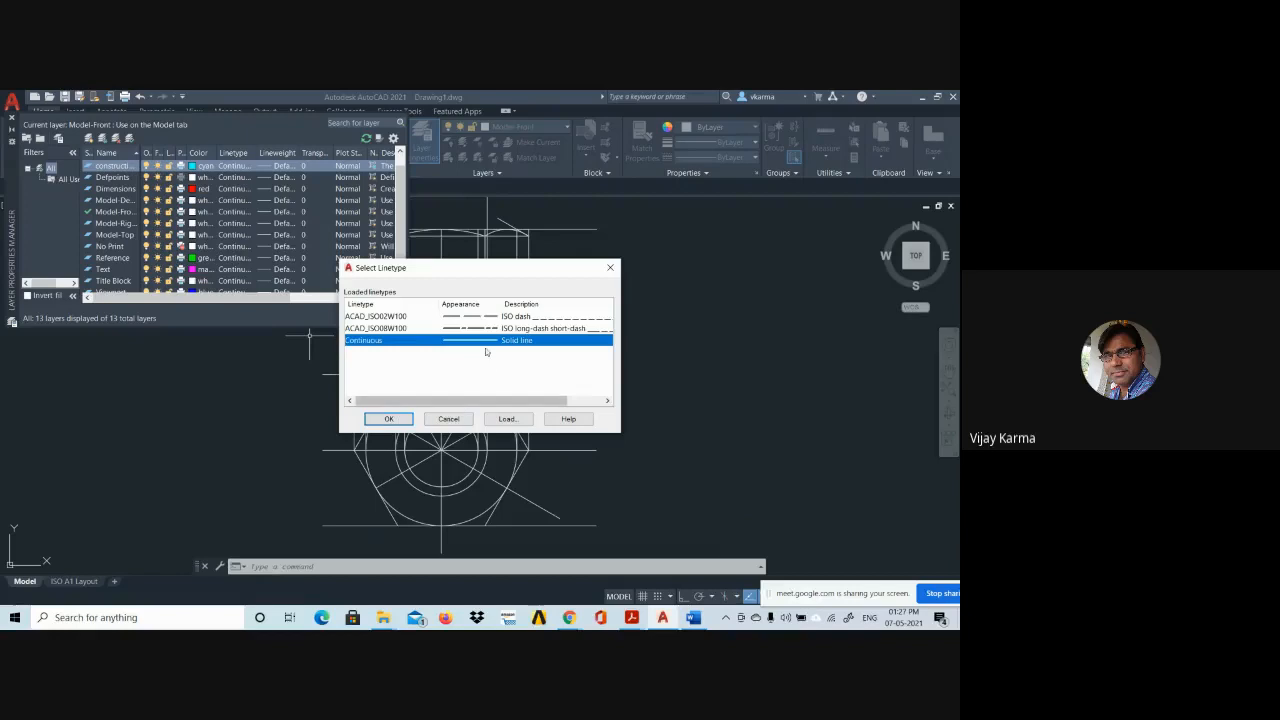
{"action": "left_click", "coordinate": [509, 420]}
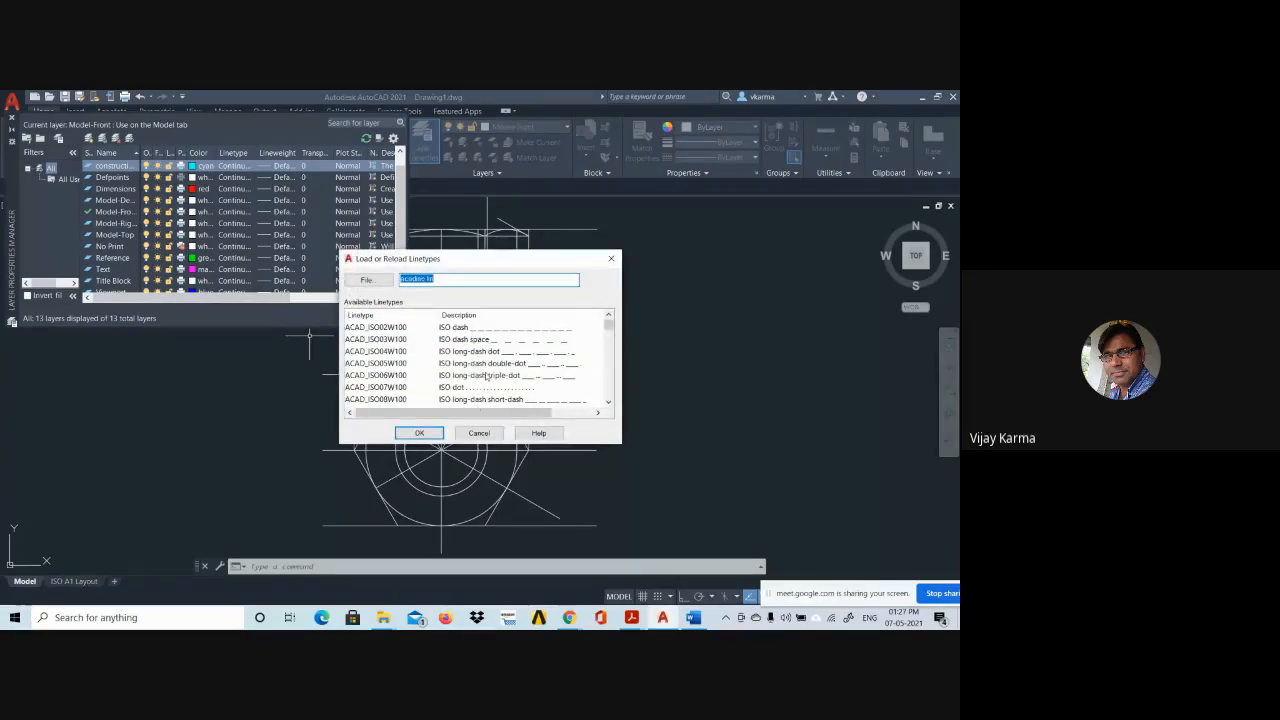
{"action": "scroll", "coordinate": [486, 373], "scroll_direction": "down", "scroll_amount": 8}
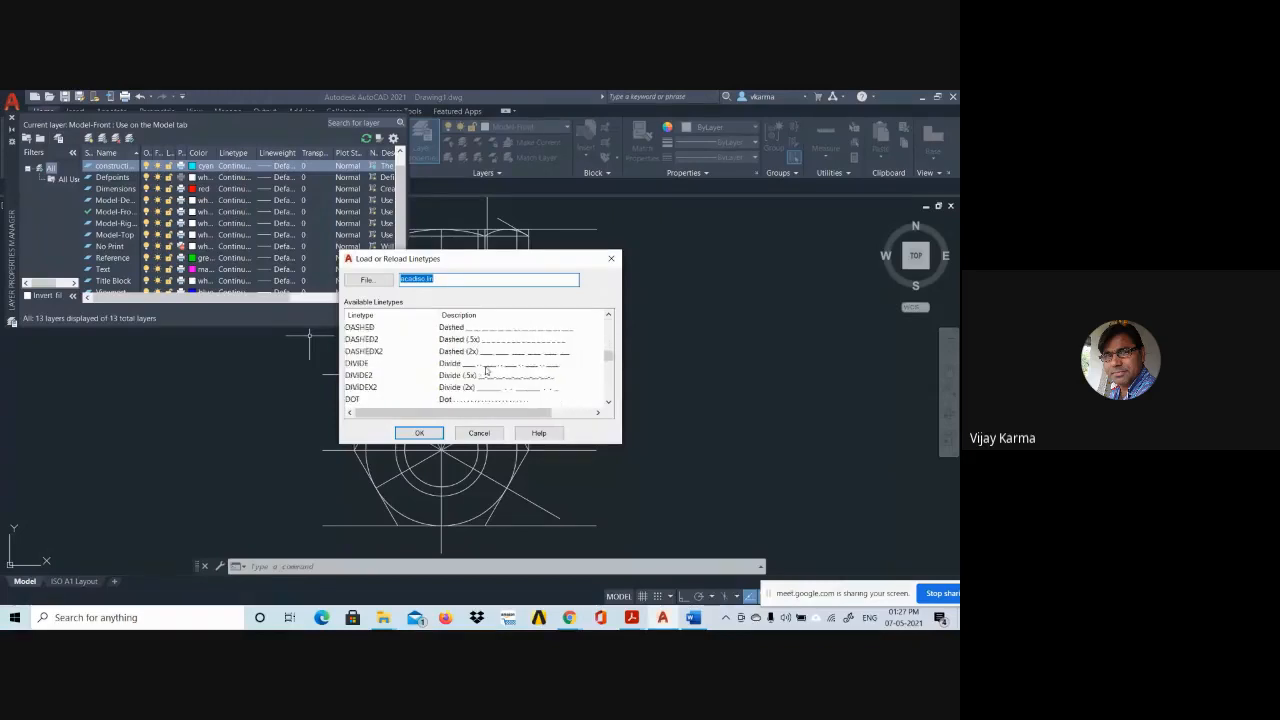
{"action": "scroll", "coordinate": [486, 372], "scroll_direction": "down", "scroll_amount": 9}
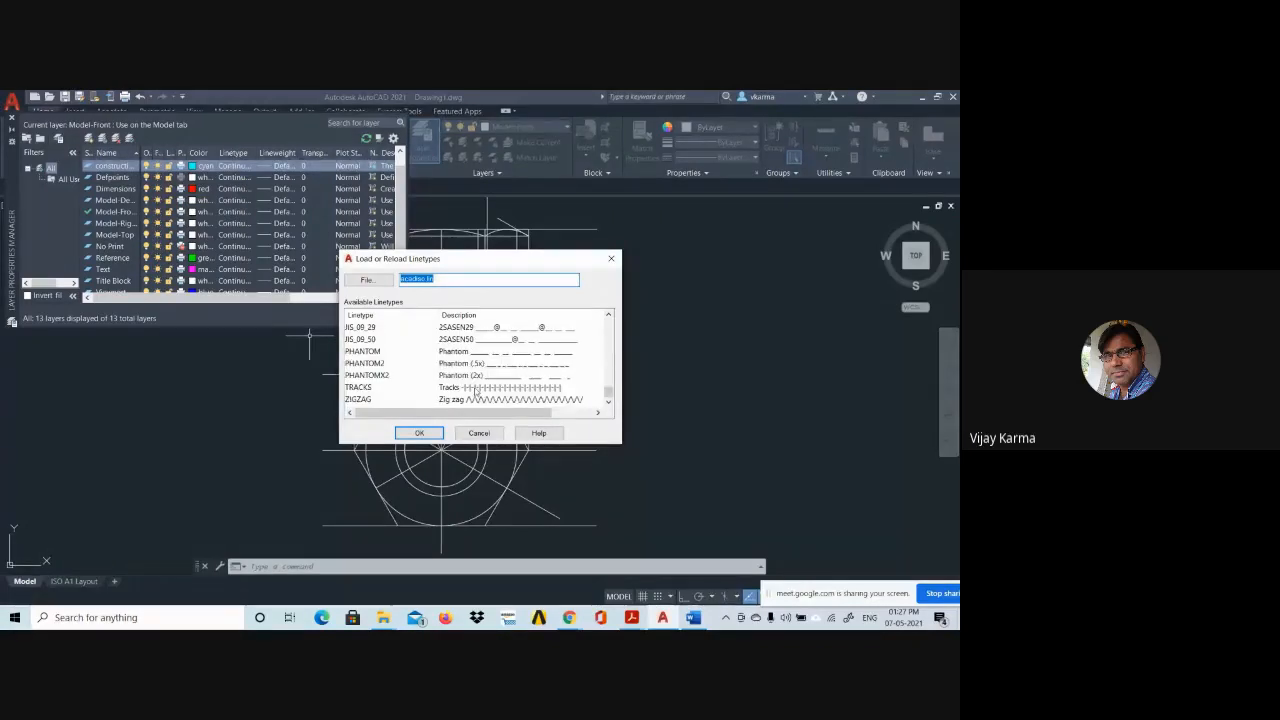
{"action": "left_click", "coordinate": [479, 433]}
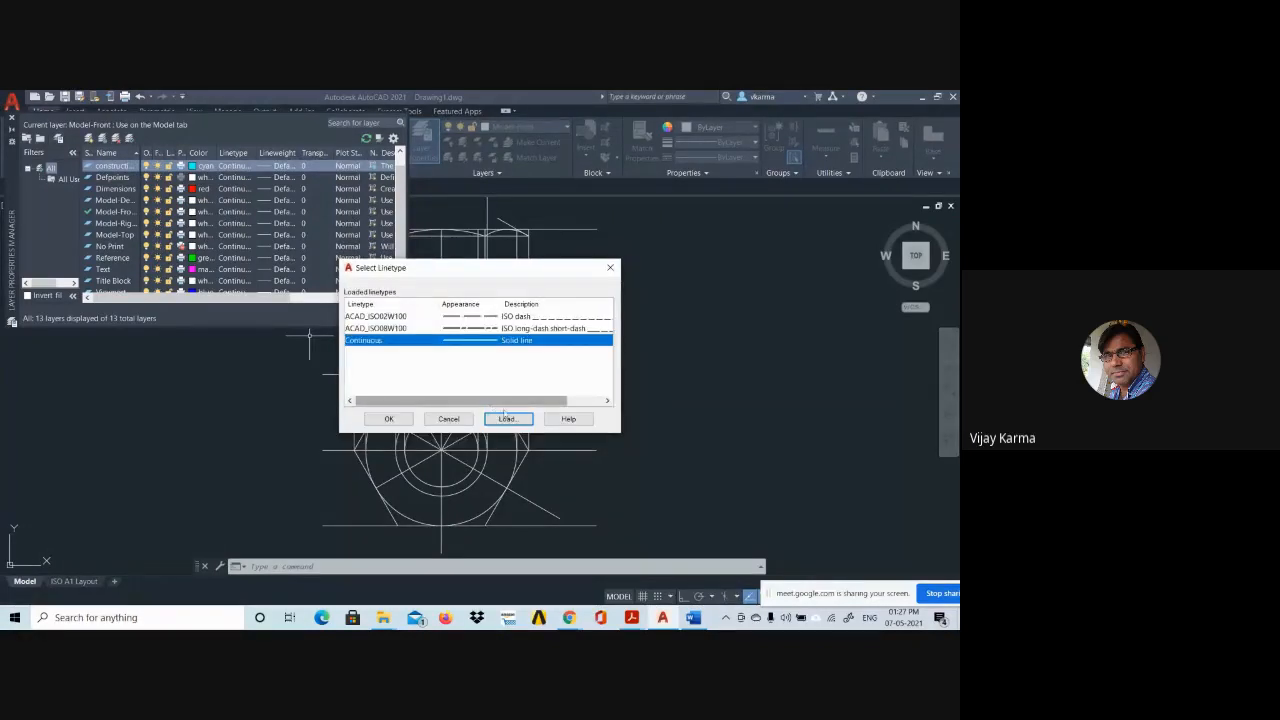
{"action": "left_click", "coordinate": [389, 419]}
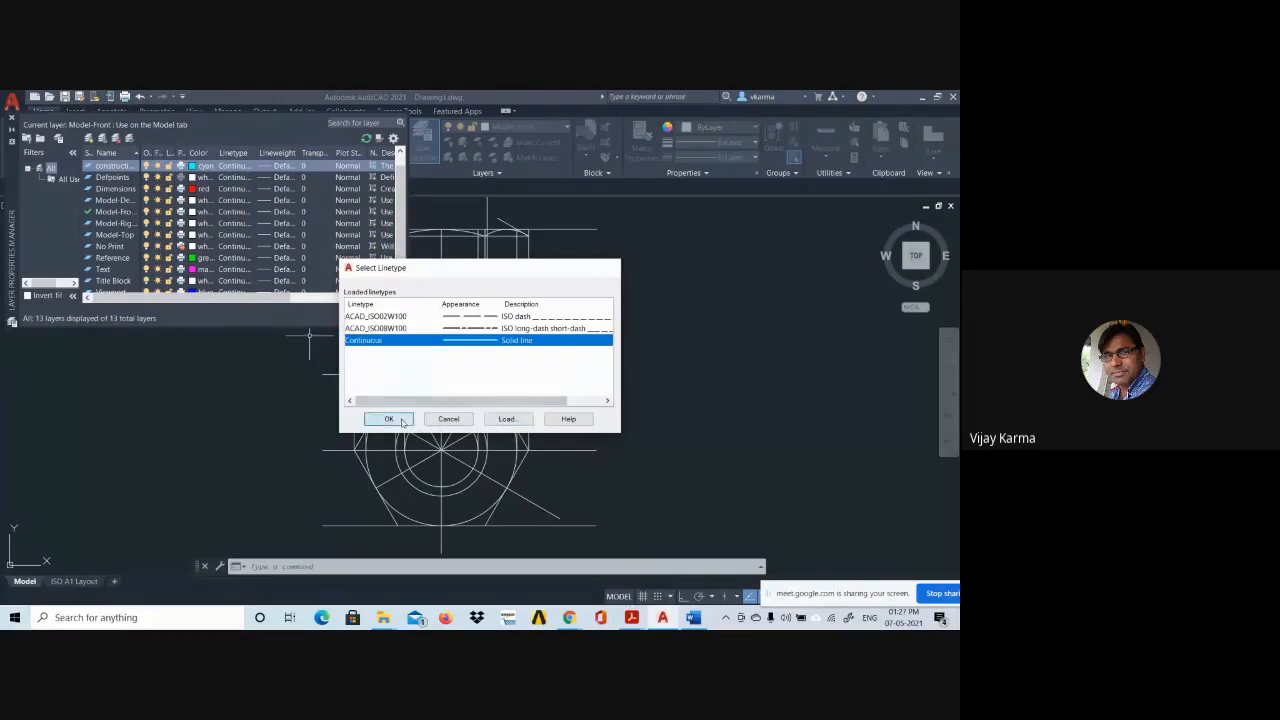
Try a 0.05 mm lineweight for the construction line layer and set it back to Default.
{"action": "left_click", "coordinate": [278, 167]}
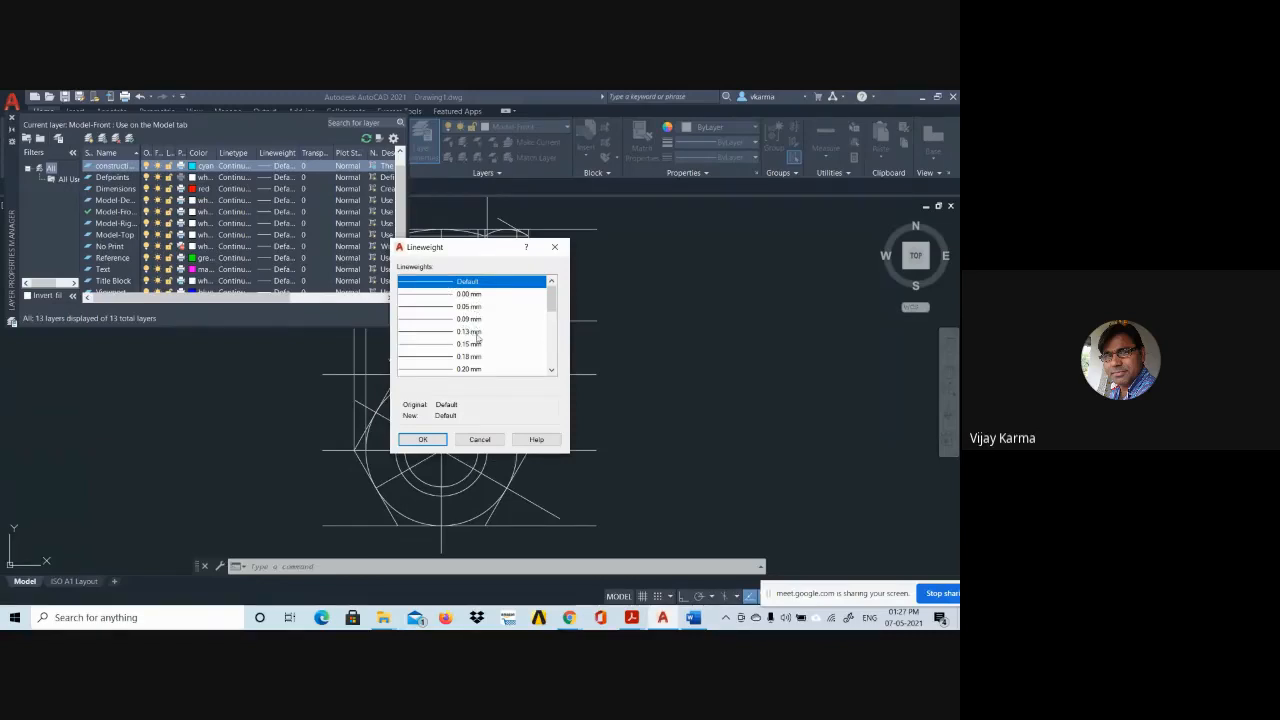
{"action": "left_click", "coordinate": [447, 307]}
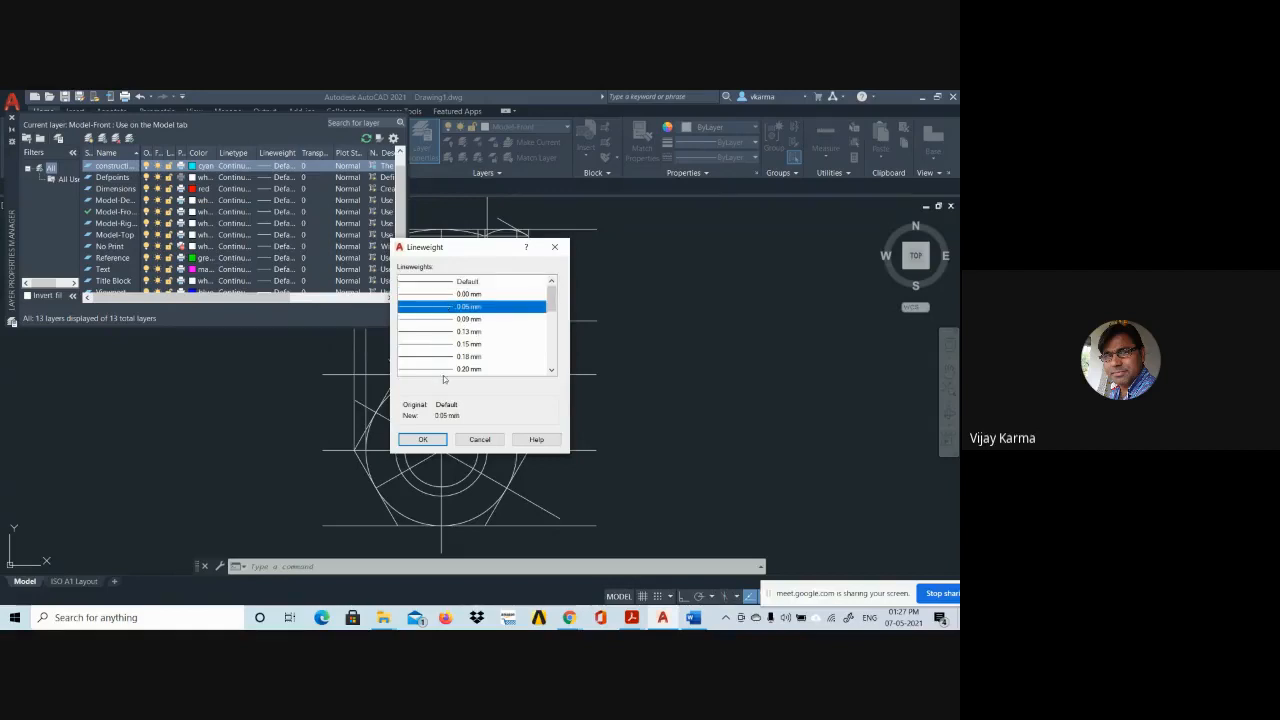
{"action": "left_click", "coordinate": [467, 282]}
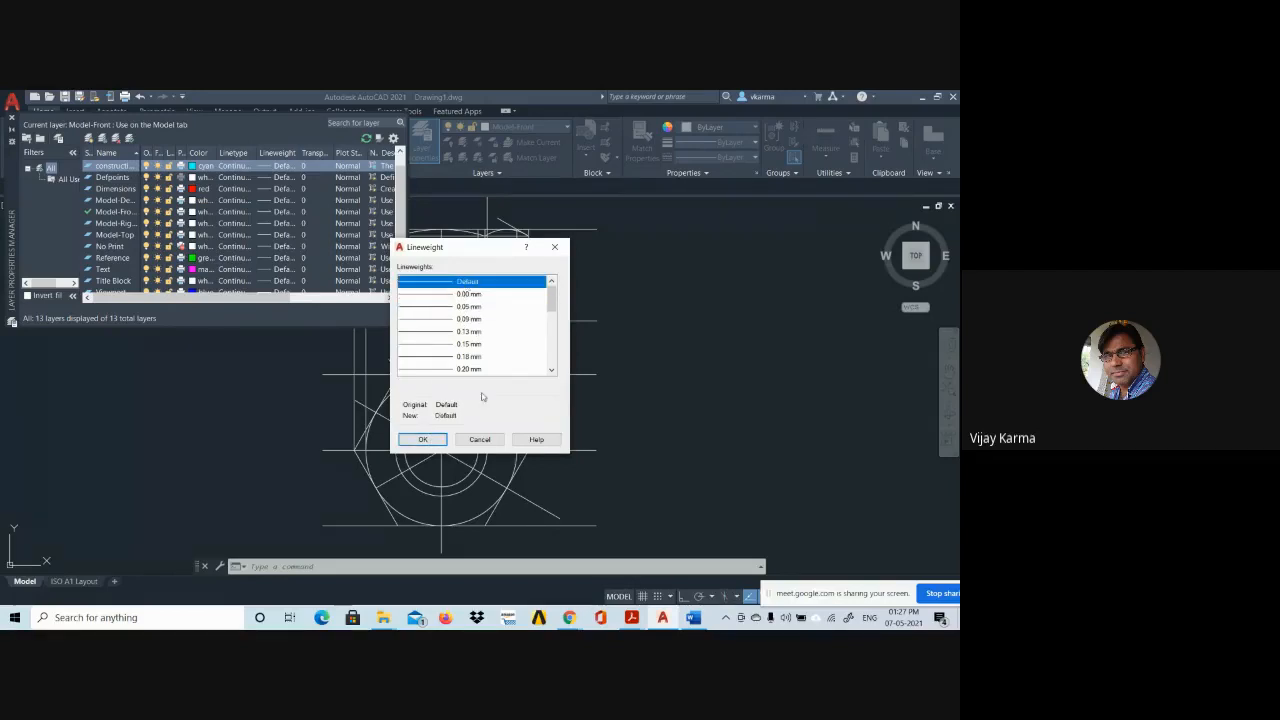
{"action": "left_click", "coordinate": [423, 440]}
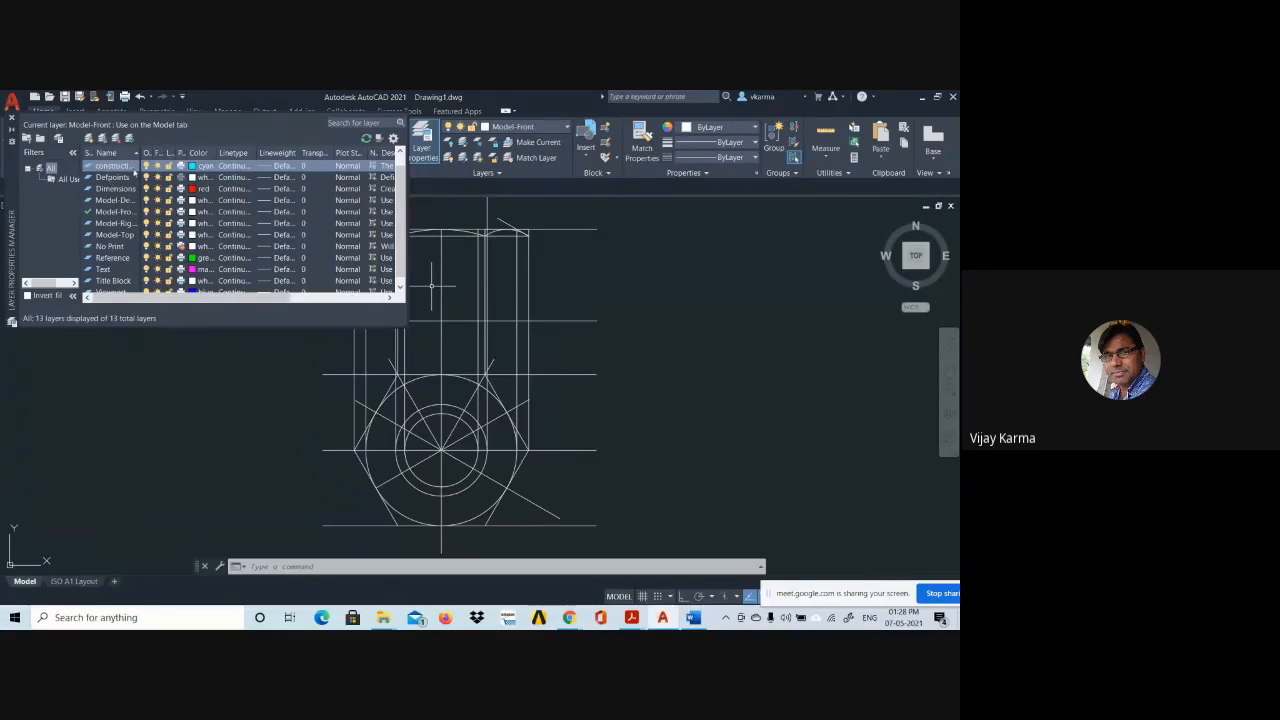
Create a new layer named "object line".
{"action": "left_click", "coordinate": [102, 138]}
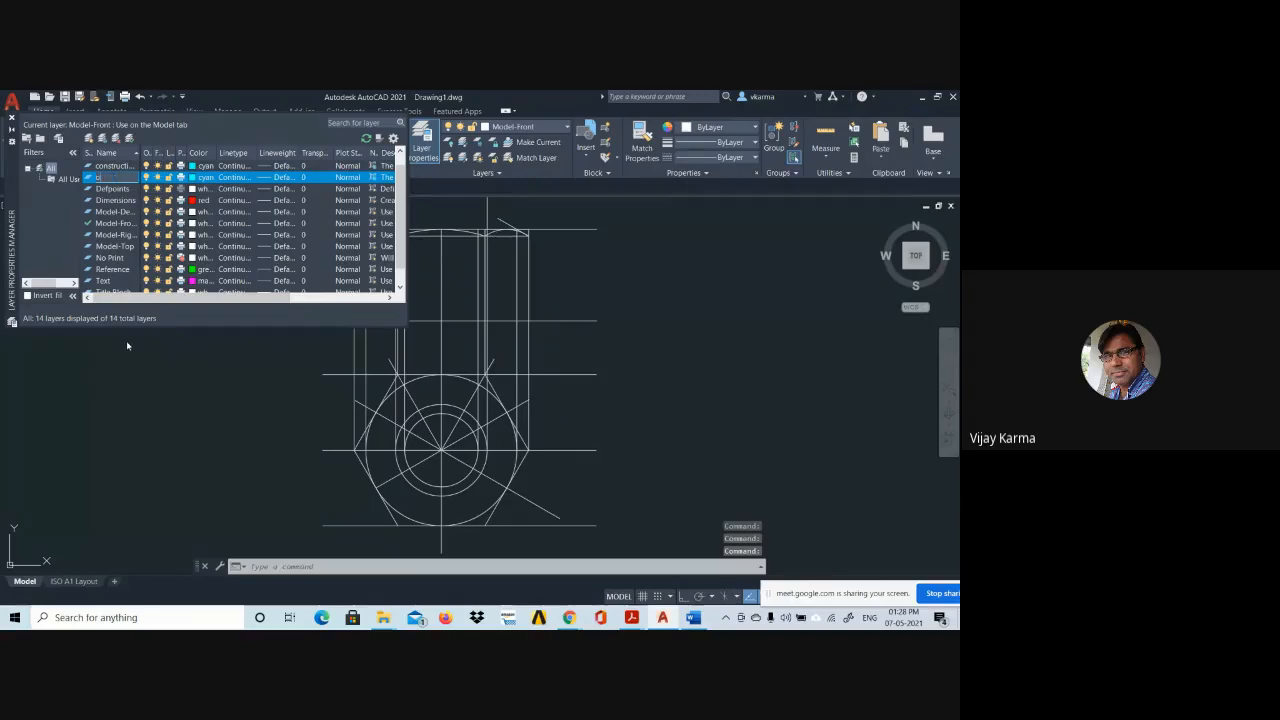
{"action": "type", "text": "object"}
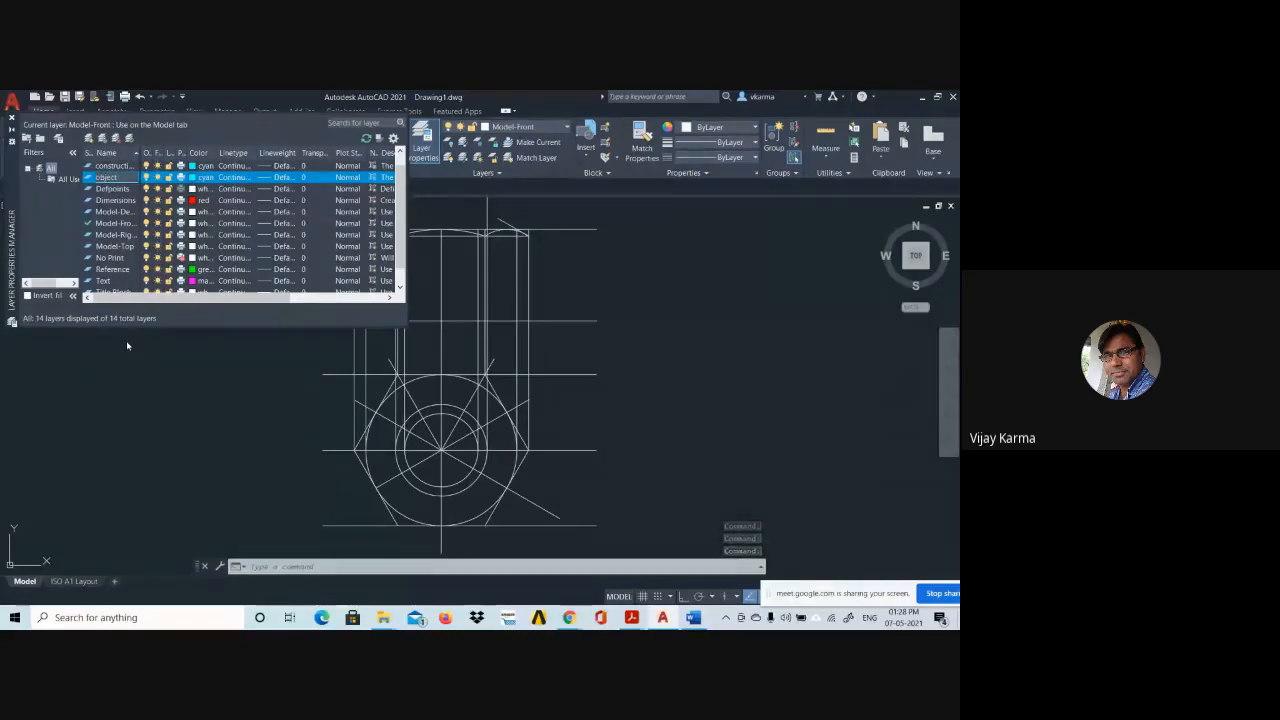
{"action": "type", "text": " line"}
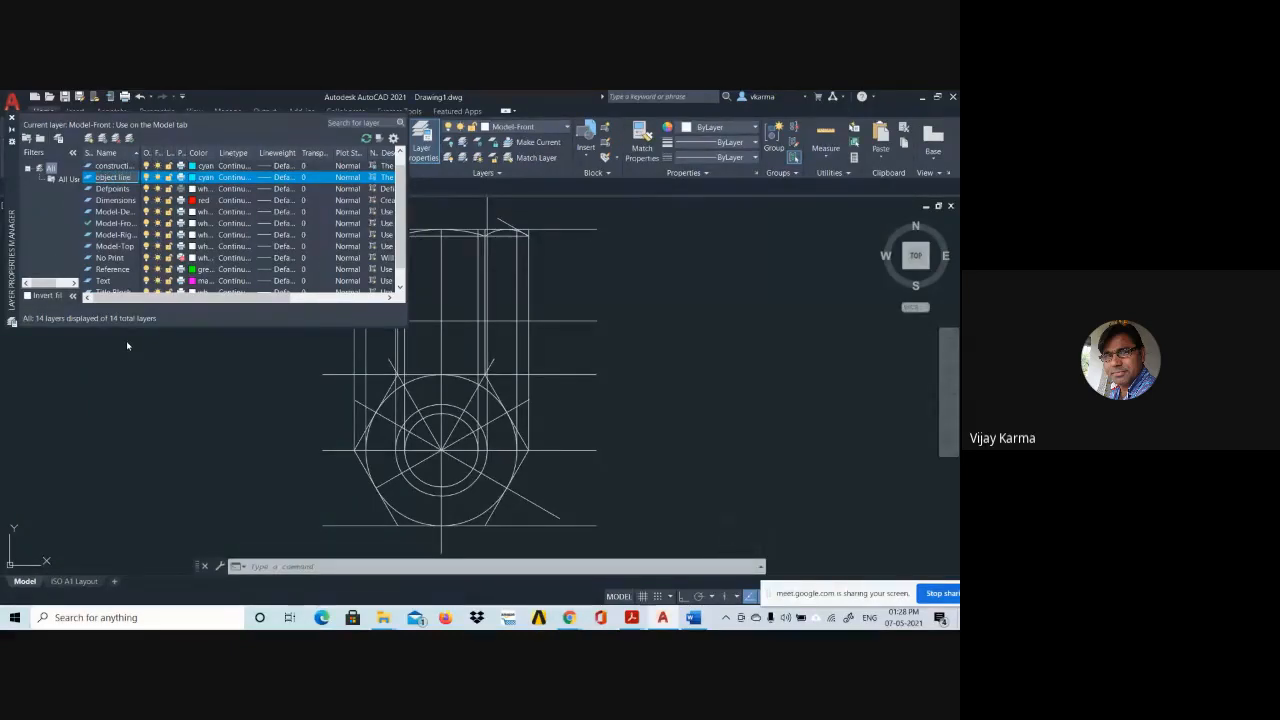
{"action": "key", "text": "Return"}
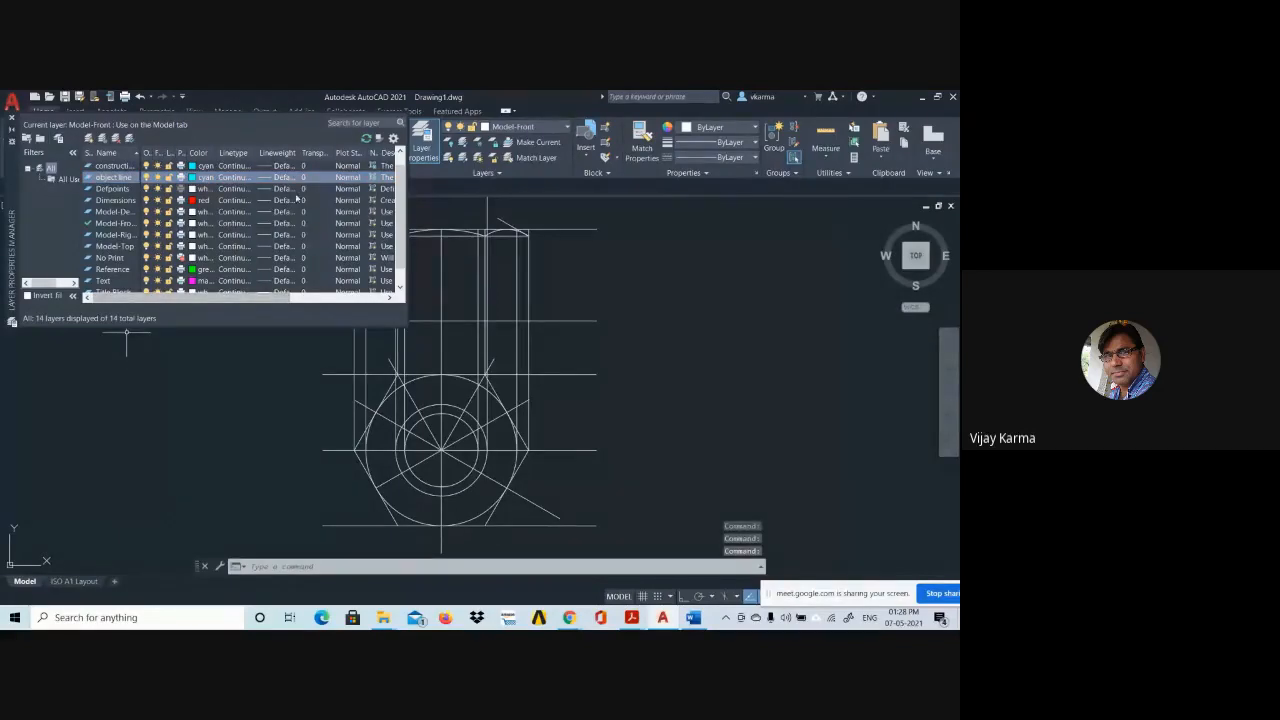
Set the object line layer's colour to blue.
{"action": "left_click", "coordinate": [201, 177]}
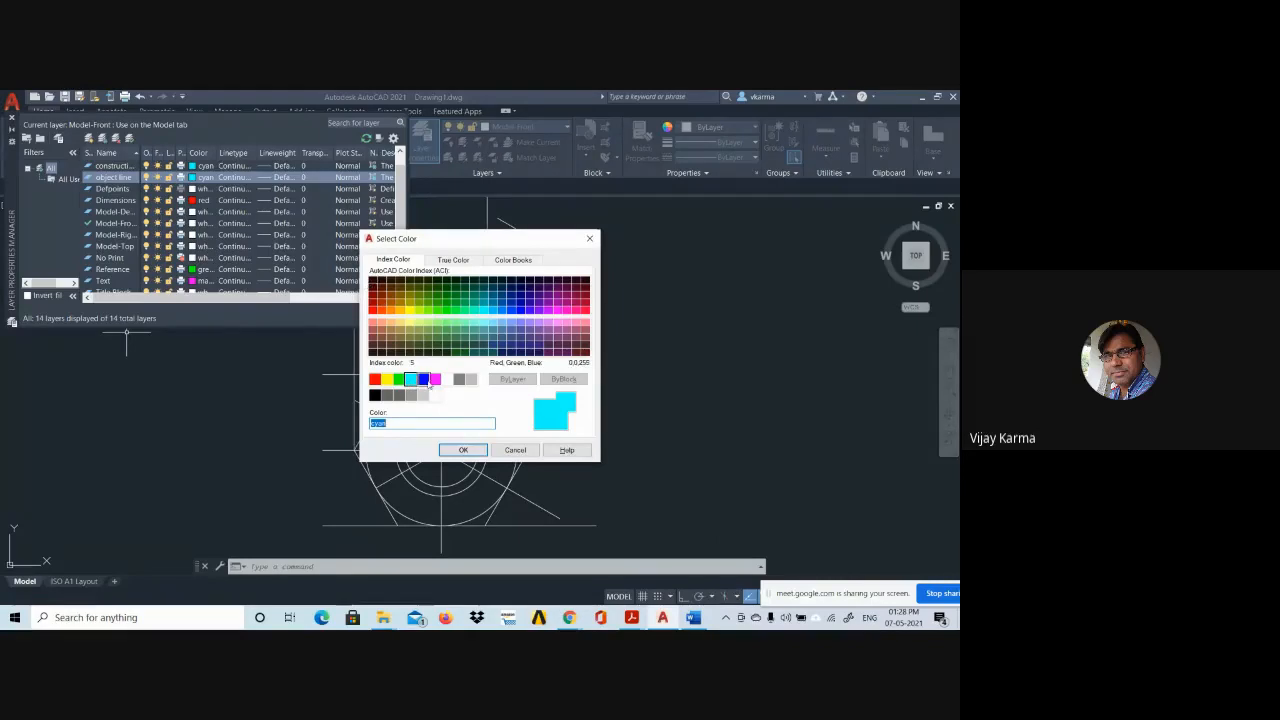
{"action": "left_click", "coordinate": [425, 380]}
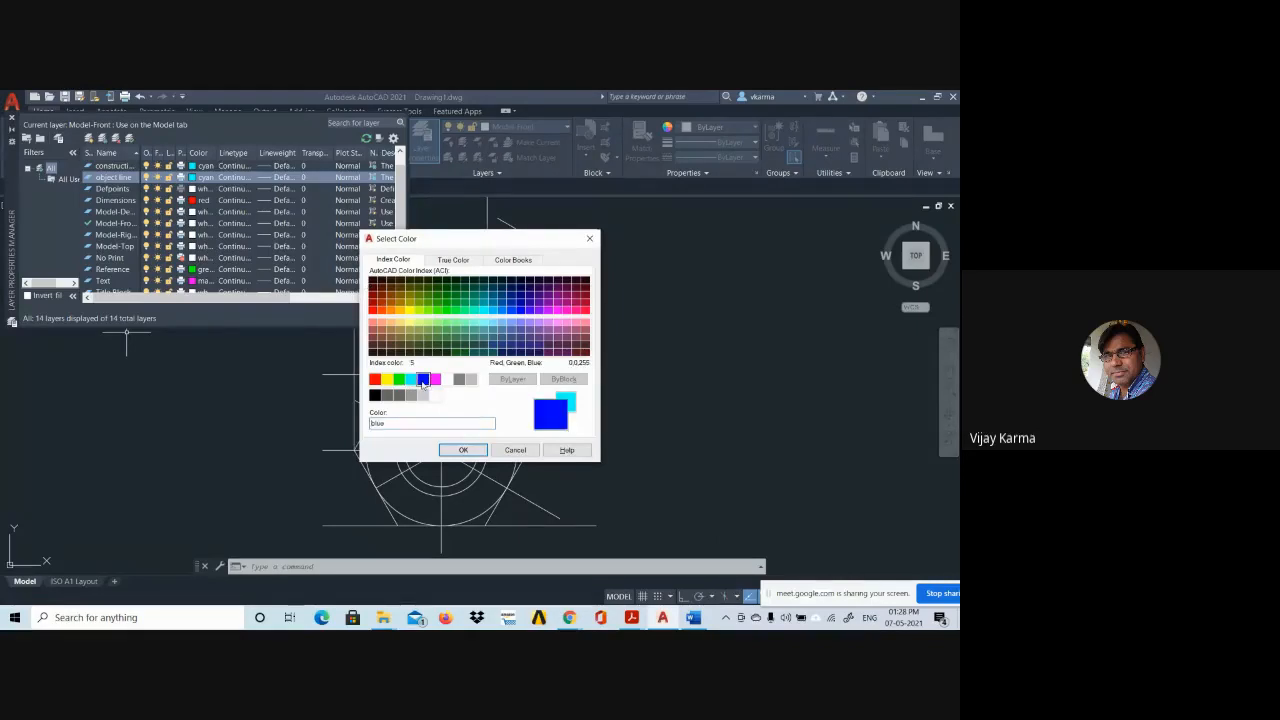
{"action": "left_click", "coordinate": [463, 450]}
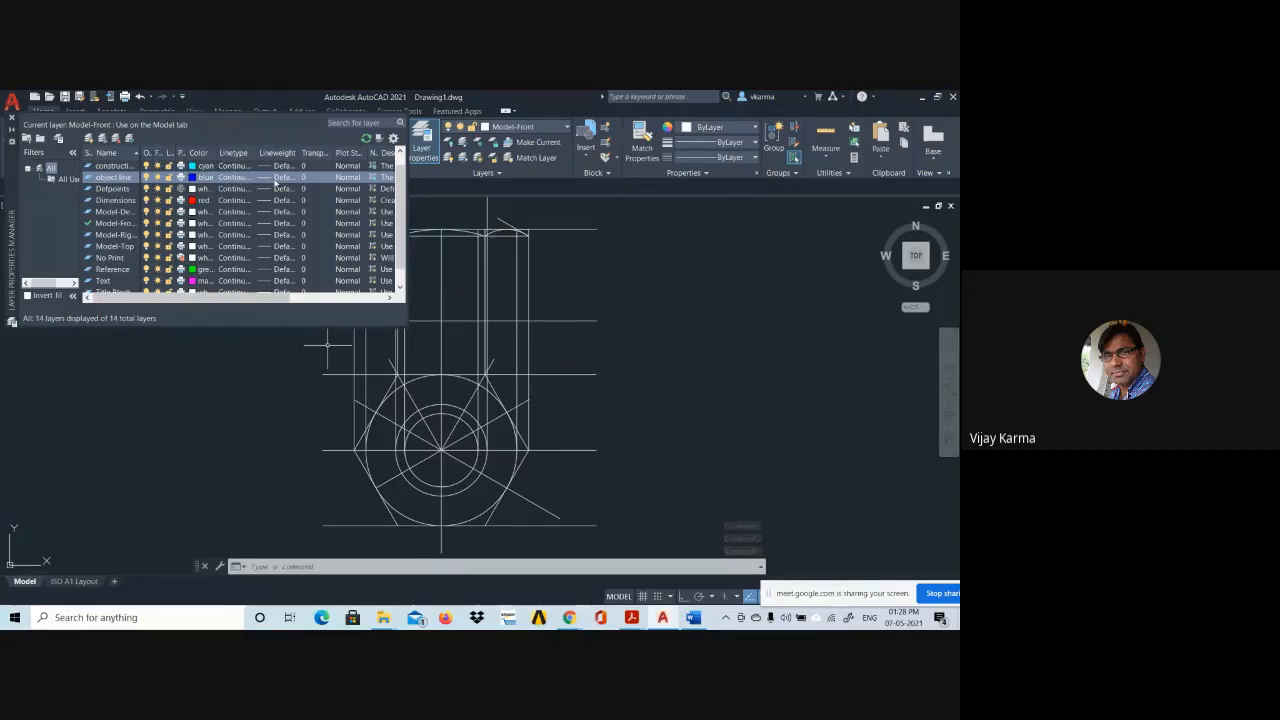
Set the object line layer's lineweight to 0.30 mm and close the layer manager.
{"action": "left_click", "coordinate": [281, 177]}
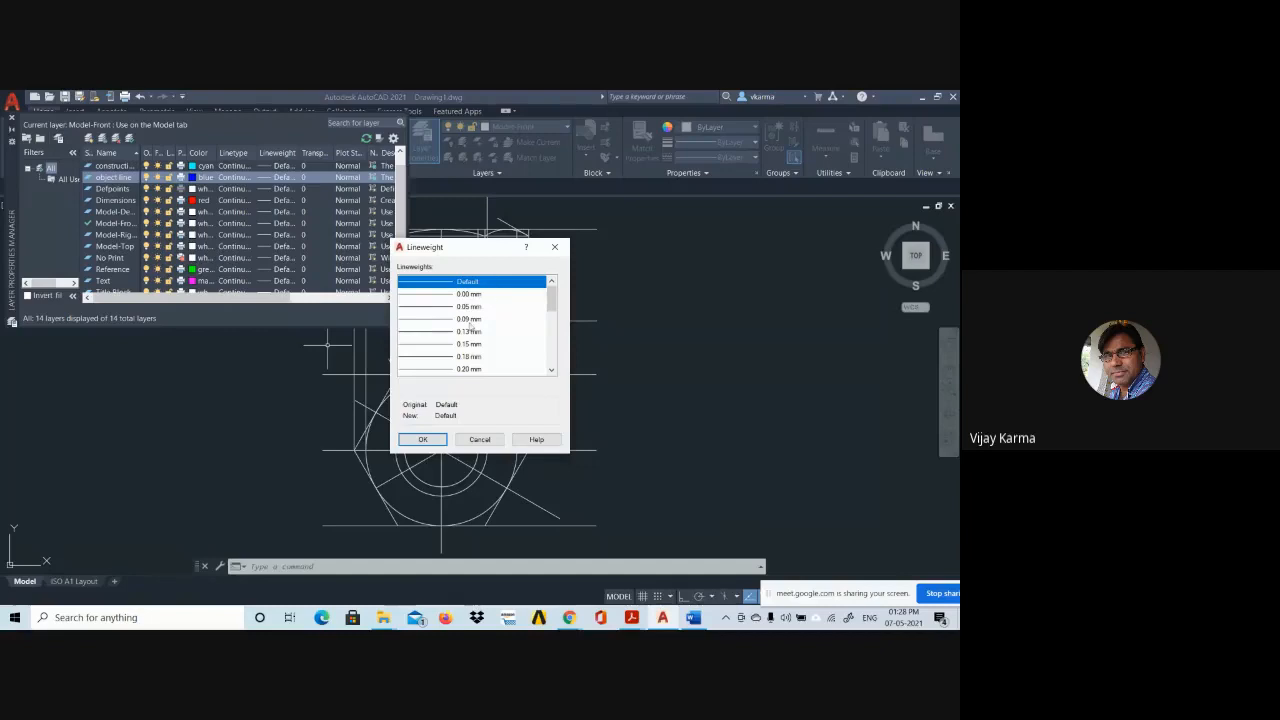
{"action": "scroll", "coordinate": [470, 328], "scroll_direction": "down", "scroll_amount": 1}
{"action": "scroll", "coordinate": [470, 328], "scroll_direction": "down", "scroll_amount": 3}
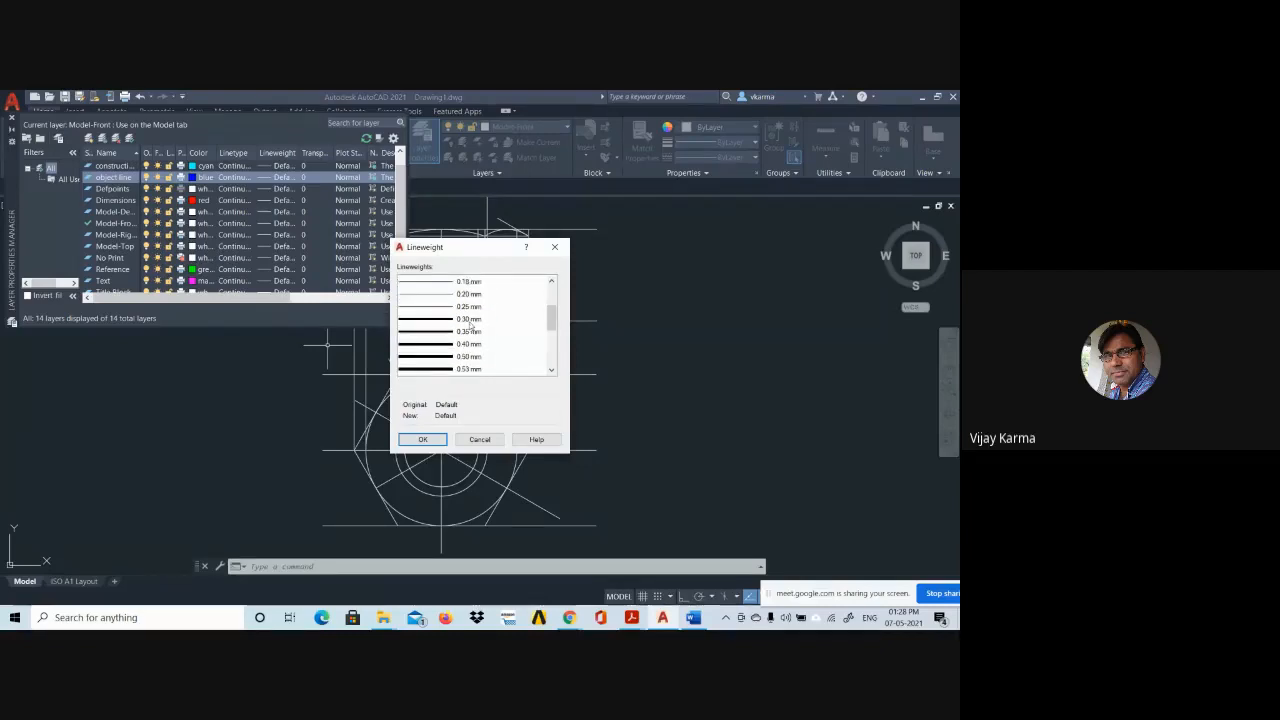
{"action": "left_click", "coordinate": [470, 320]}
{"action": "left_click", "coordinate": [416, 438]}
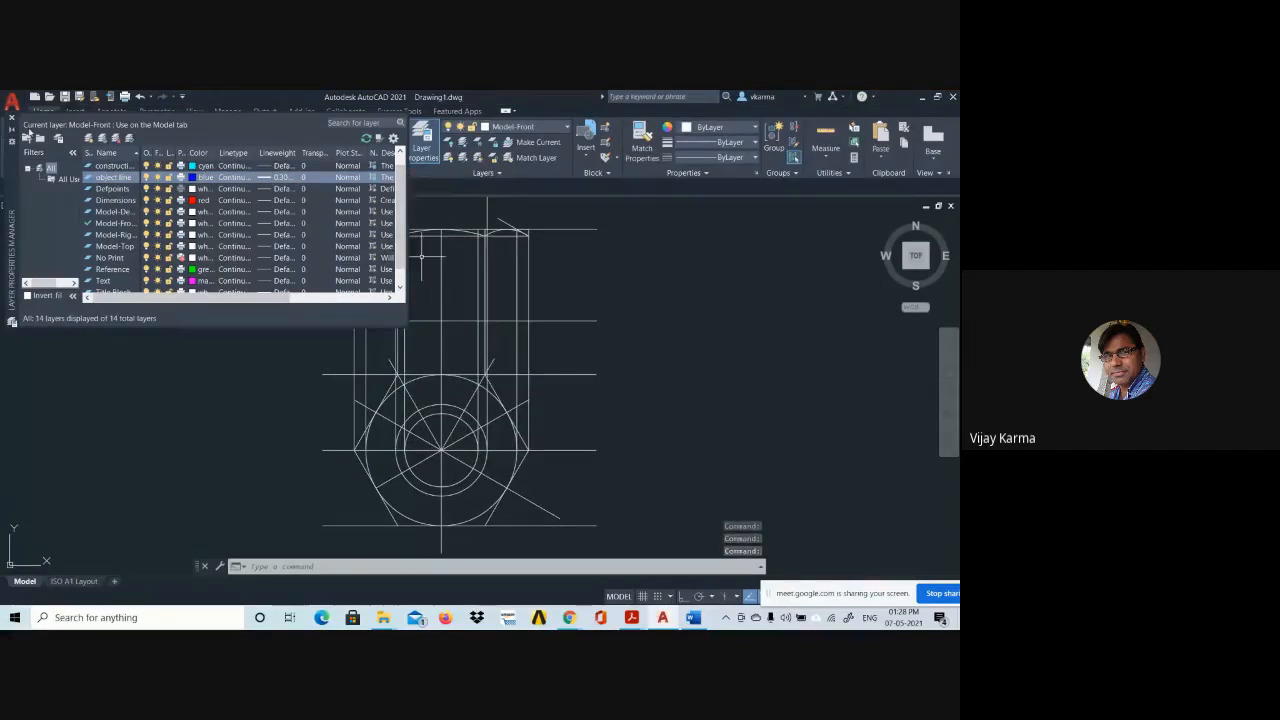
{"action": "left_click", "coordinate": [11, 117]}
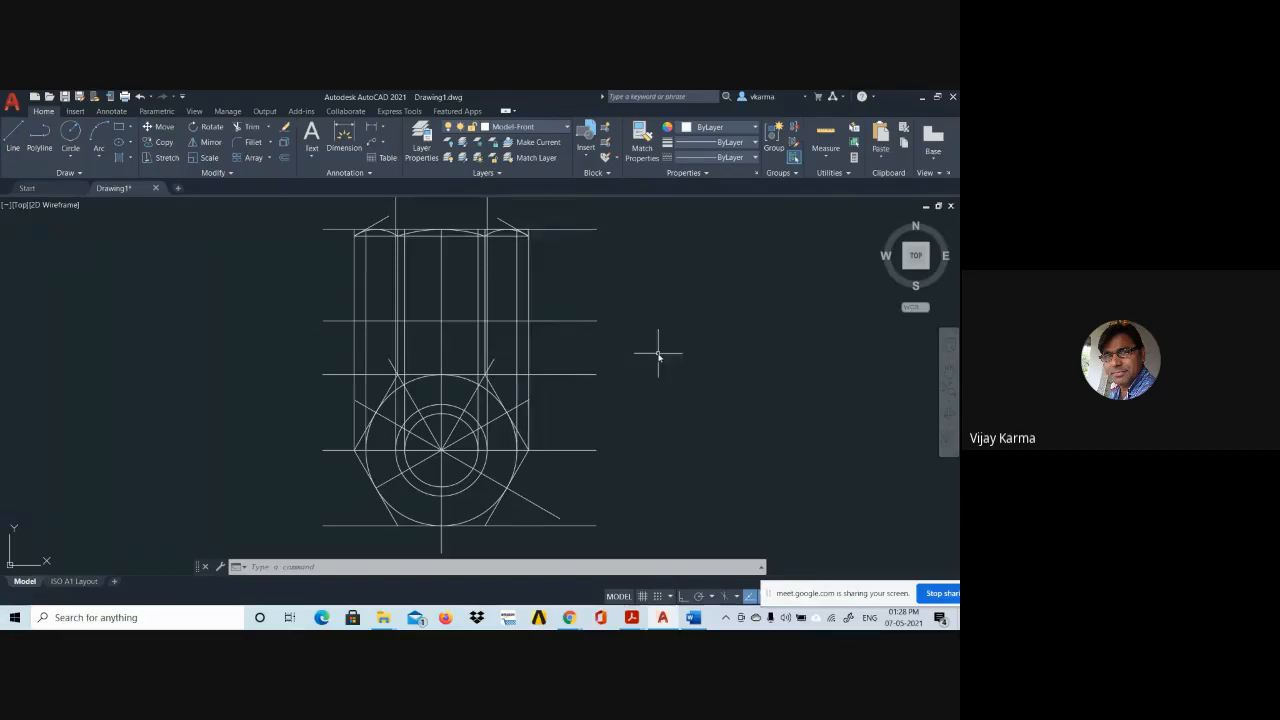
Erase the five diagonal construction lines radiating from the centre of the hexagon in the top view.
{"action": "scroll", "coordinate": [658, 354], "scroll_direction": "up", "scroll_amount": 2}
{"action": "scroll", "coordinate": [640, 354], "scroll_direction": "down", "scroll_amount": 2}
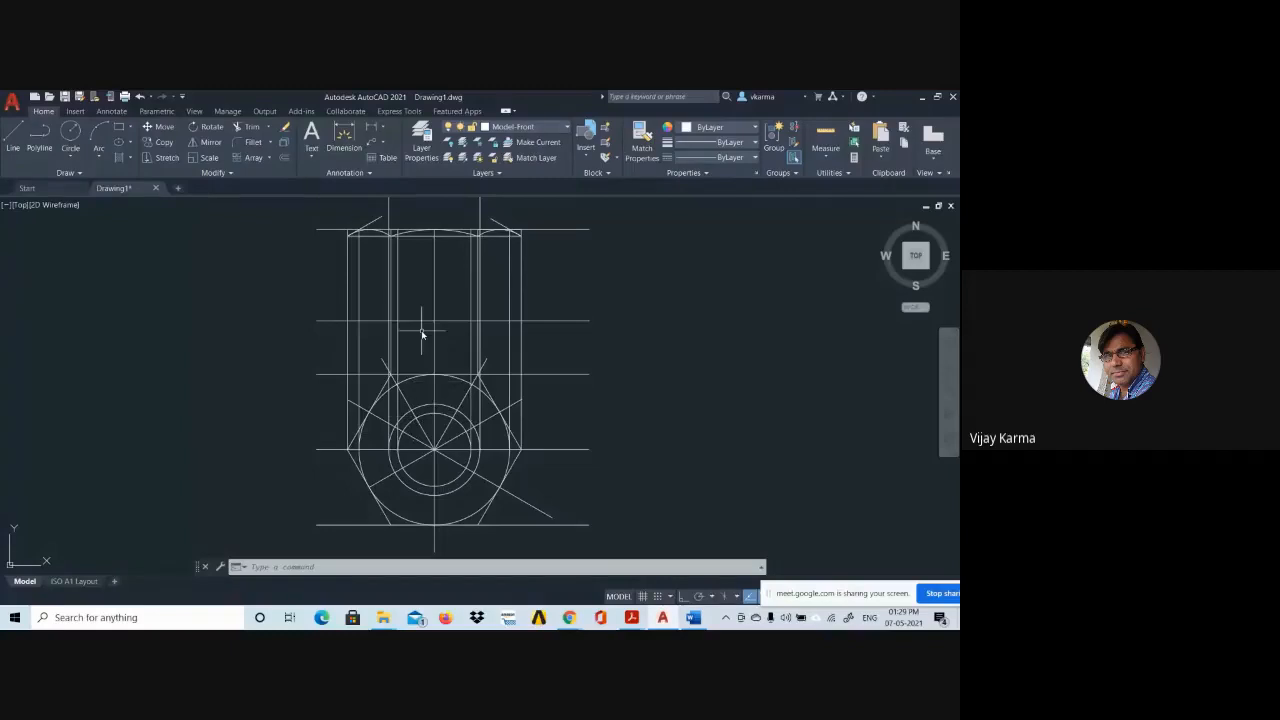
{"action": "scroll", "coordinate": [423, 335], "scroll_direction": "up", "scroll_amount": 1}
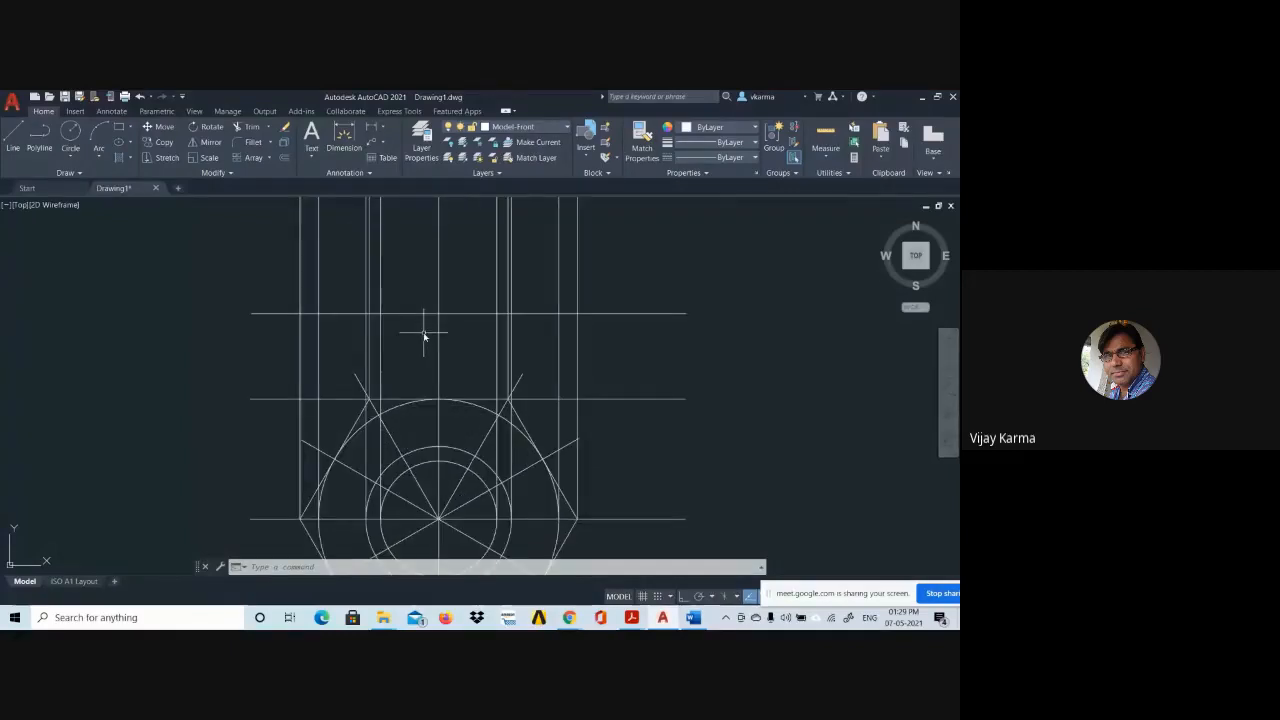
{"action": "scroll", "coordinate": [423, 334], "scroll_direction": "down", "scroll_amount": 1}
{"action": "scroll", "coordinate": [438, 328], "scroll_direction": "up", "scroll_amount": 1}
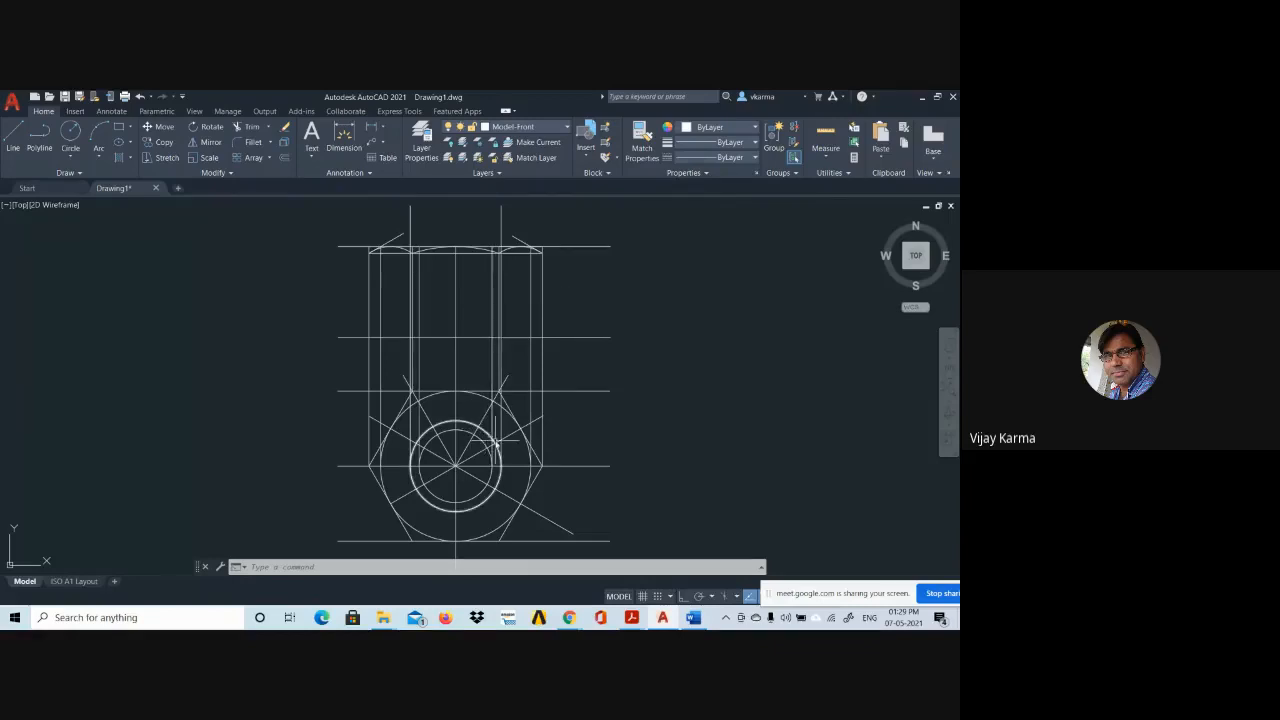
{"action": "scroll", "coordinate": [494, 443], "scroll_direction": "up", "scroll_amount": 2}
{"action": "scroll", "coordinate": [451, 457], "scroll_direction": "up", "scroll_amount": 3}
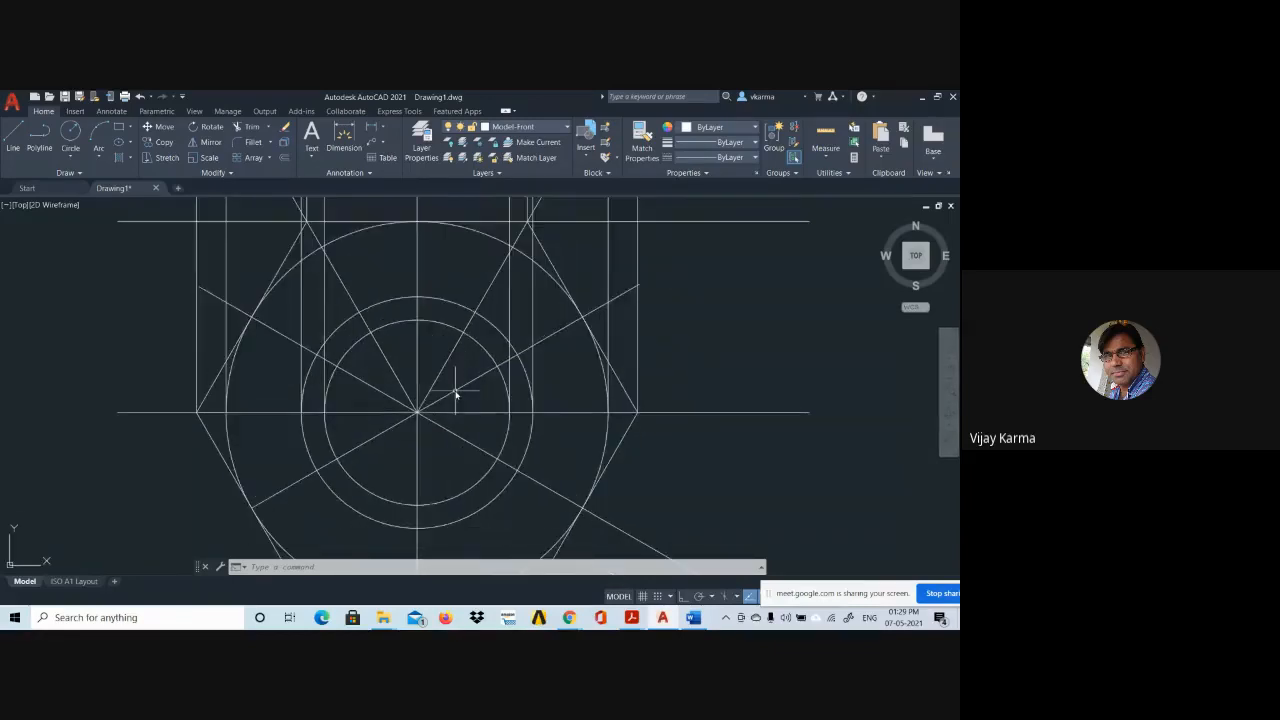
{"action": "left_click", "coordinate": [487, 289]}
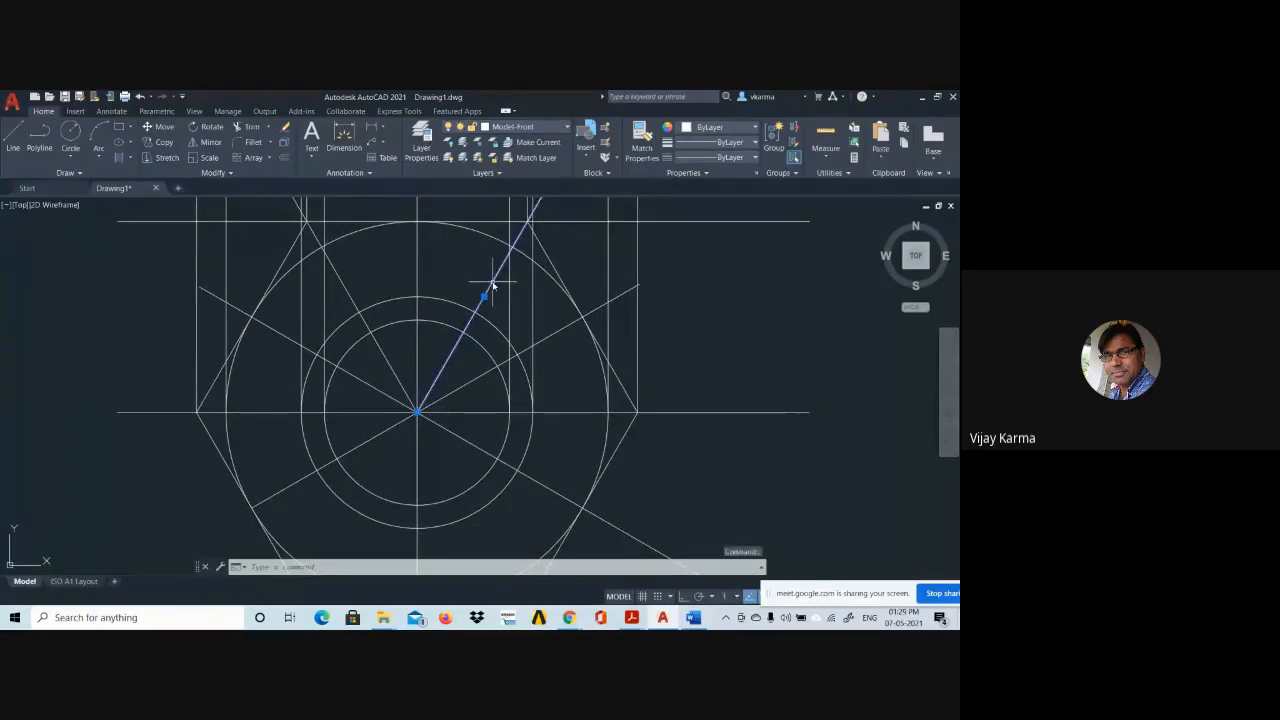
{"action": "left_click", "coordinate": [338, 277]}
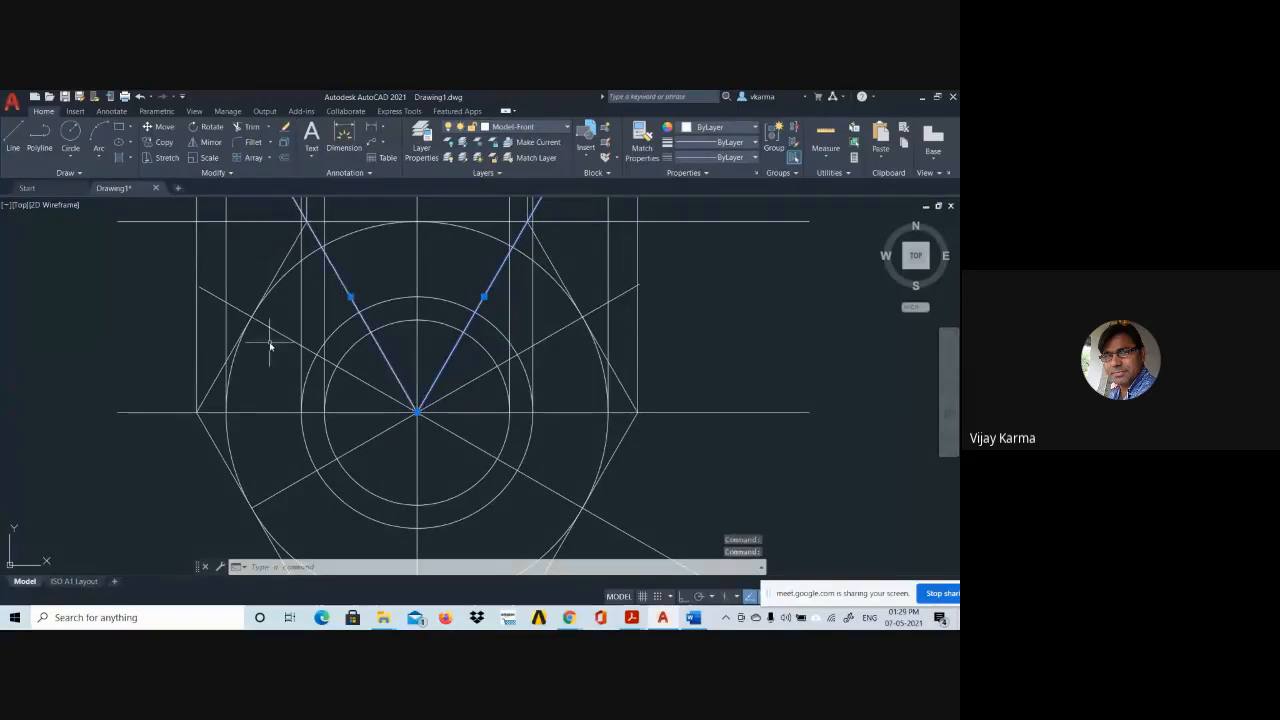
{"action": "left_click", "coordinate": [277, 334]}
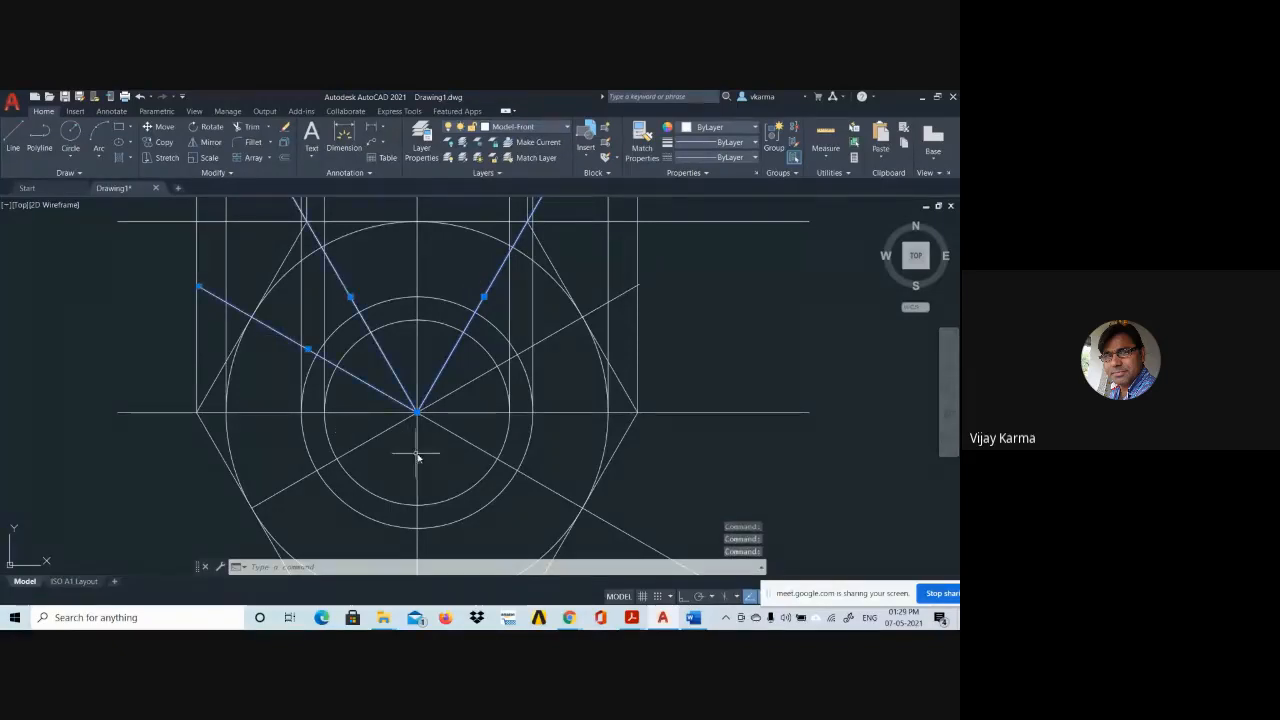
{"action": "left_click", "coordinate": [463, 440]}
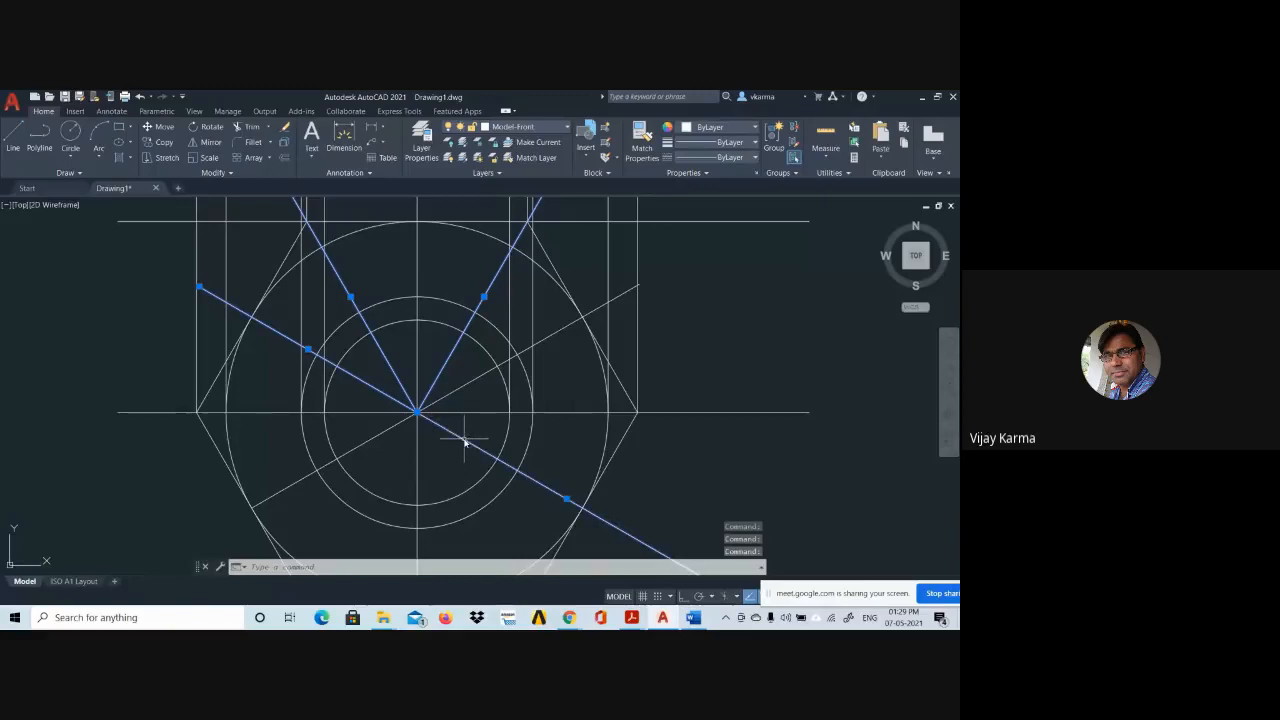
{"action": "left_click", "coordinate": [380, 440]}
{"action": "key", "text": "Delete"}
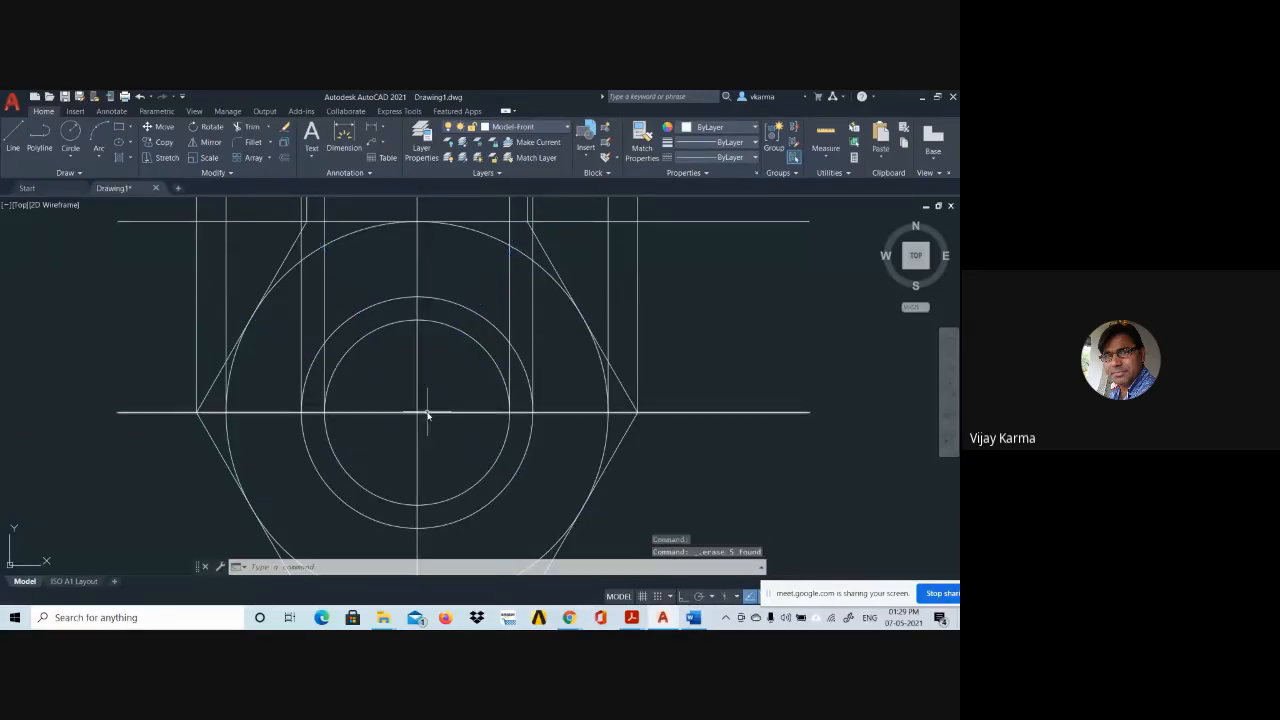
Trim the horizontal line along the hexagon's top edge back to the upper-right corner of the hexagon.
{"action": "scroll", "coordinate": [424, 412], "scroll_direction": "down", "scroll_amount": 2}
{"action": "scroll", "coordinate": [650, 388], "scroll_direction": "down", "scroll_amount": 2}
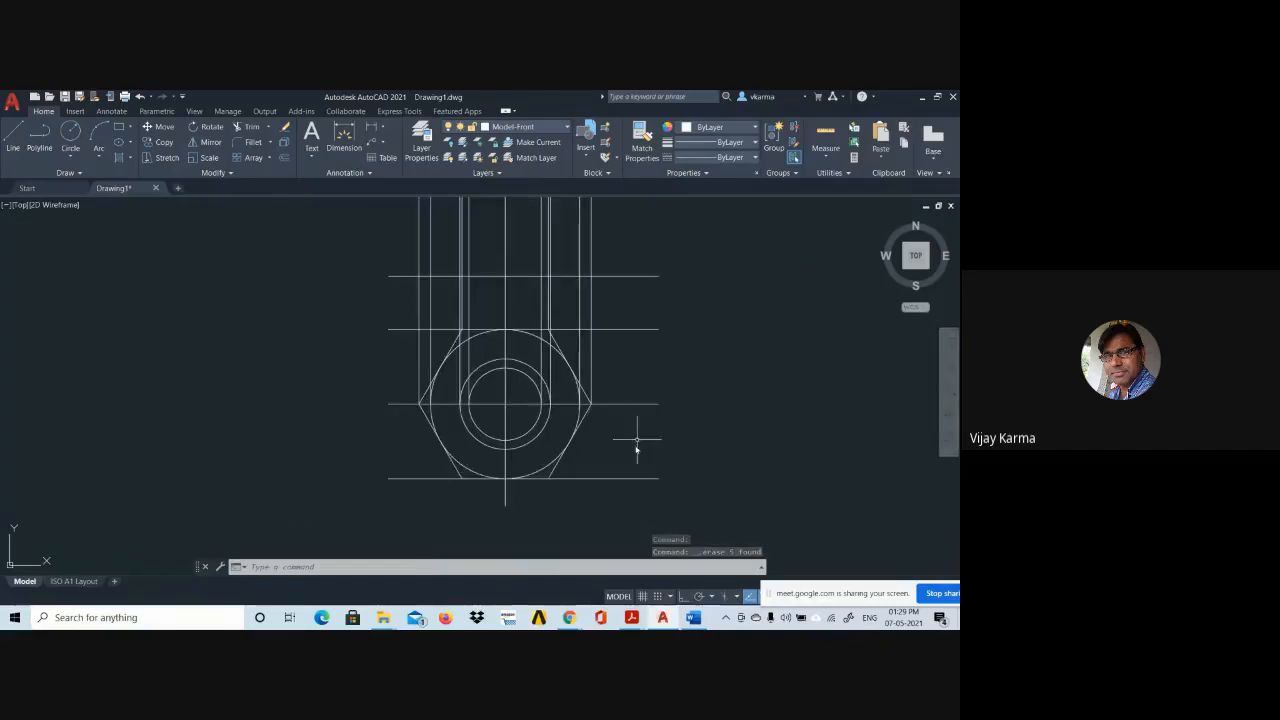
{"action": "scroll", "coordinate": [613, 427], "scroll_direction": "up", "scroll_amount": 2}
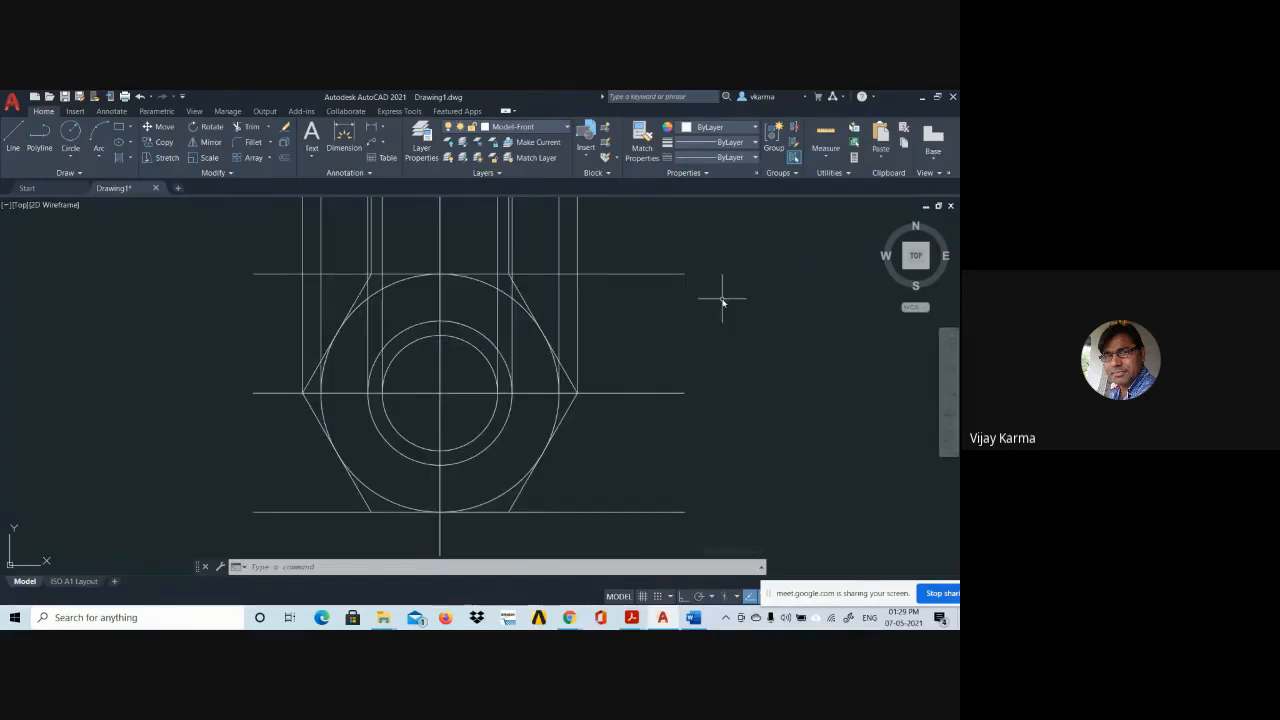
{"action": "type", "text": "tr"}
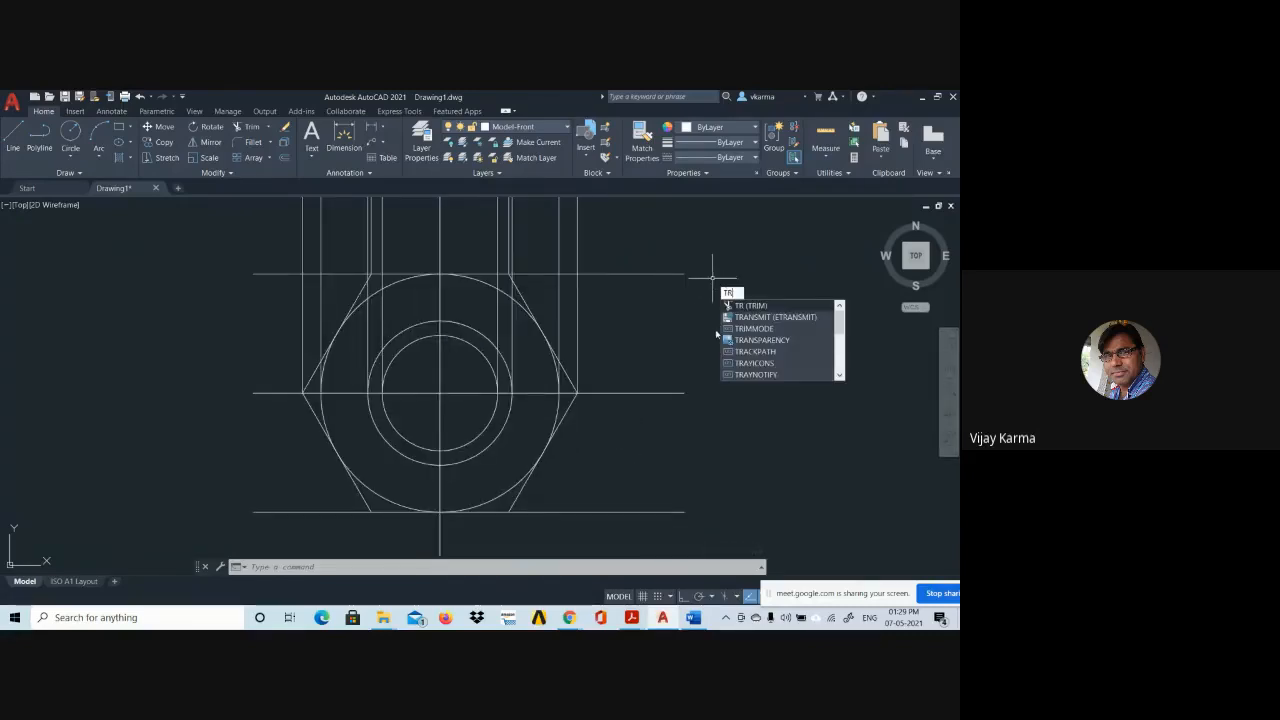
{"action": "left_click", "coordinate": [741, 306]}
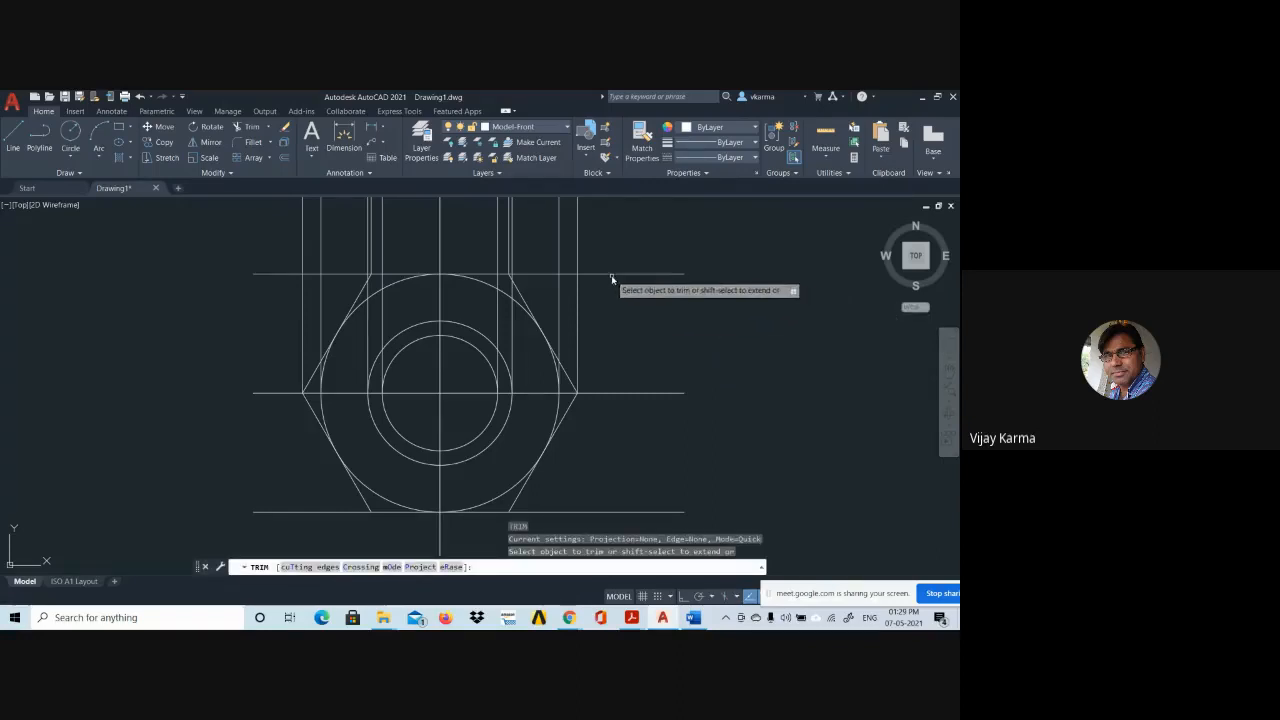
{"action": "left_click", "coordinate": [535, 275]}
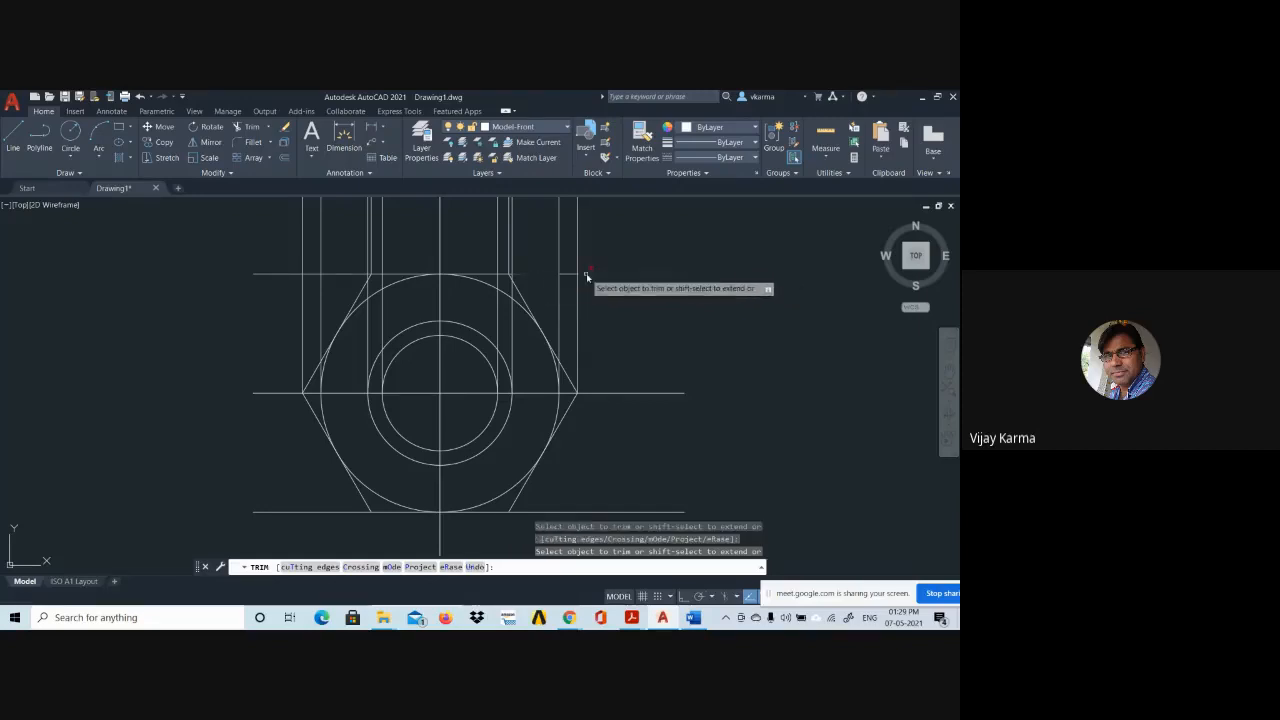
{"action": "scroll", "coordinate": [571, 286], "scroll_direction": "up", "scroll_amount": 4}
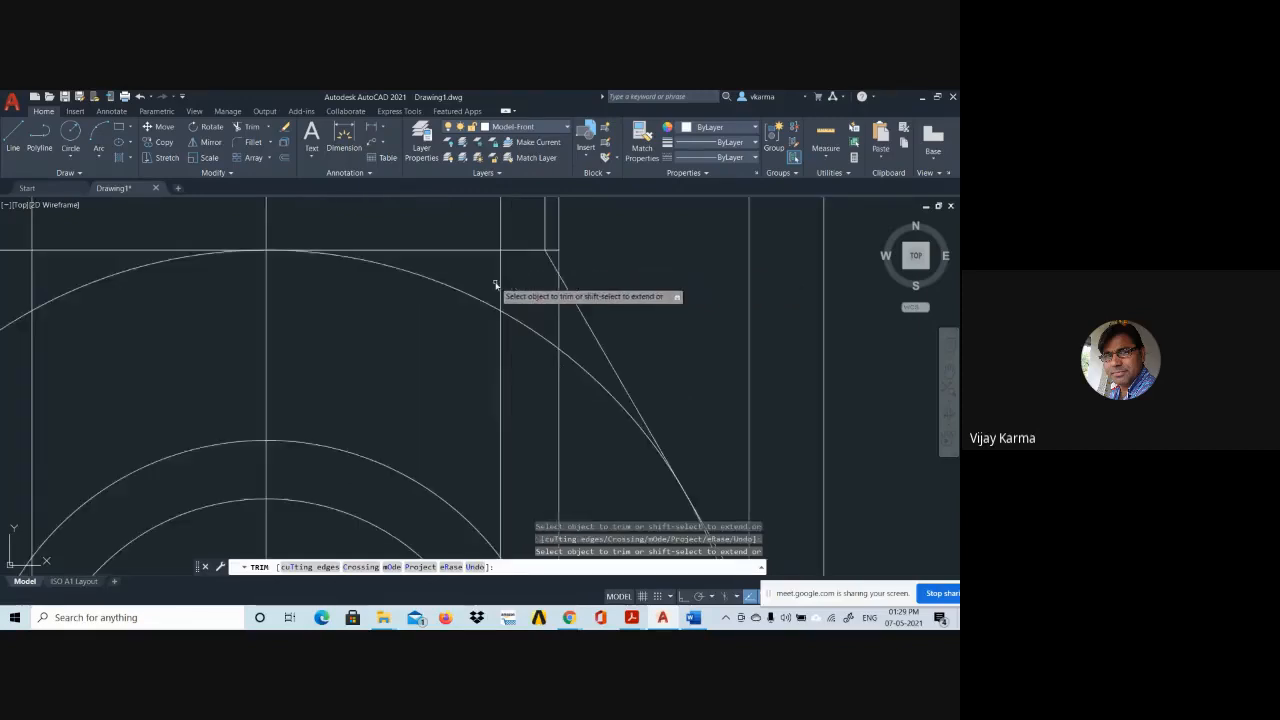
{"action": "scroll", "coordinate": [529, 283], "scroll_direction": "up", "scroll_amount": 5}
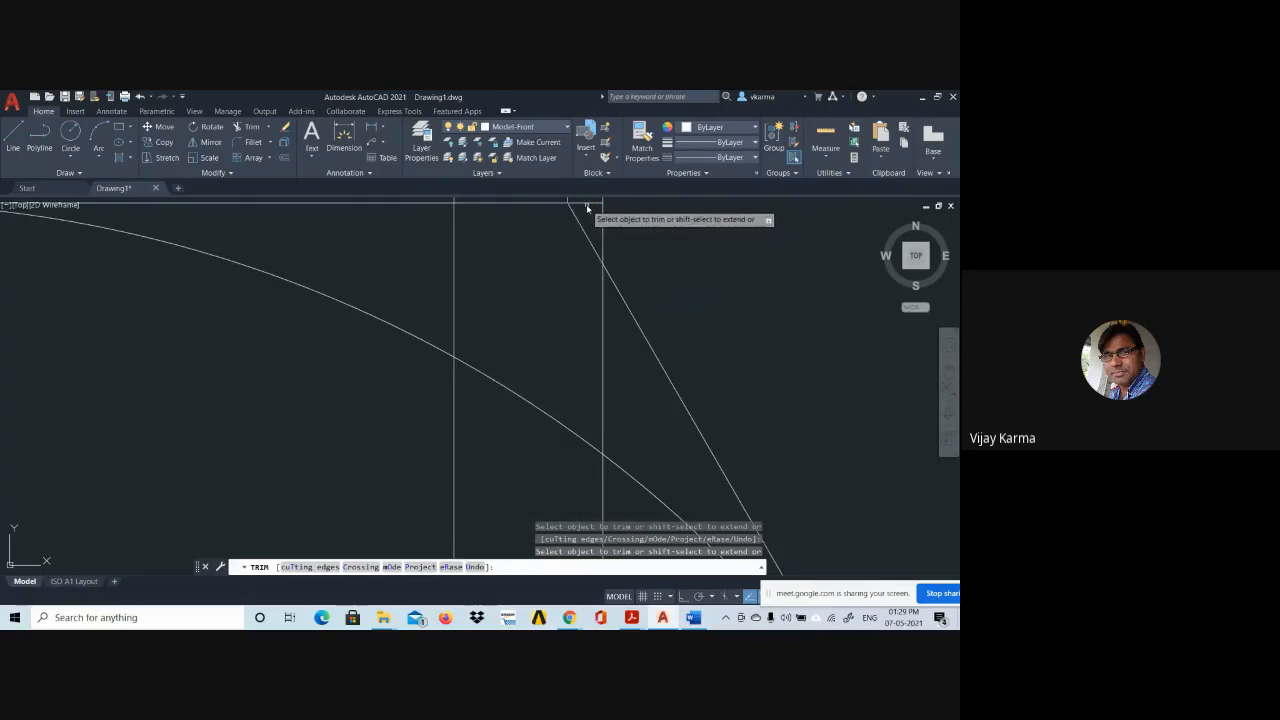
{"action": "scroll", "coordinate": [440, 280], "scroll_direction": "down", "scroll_amount": 5}
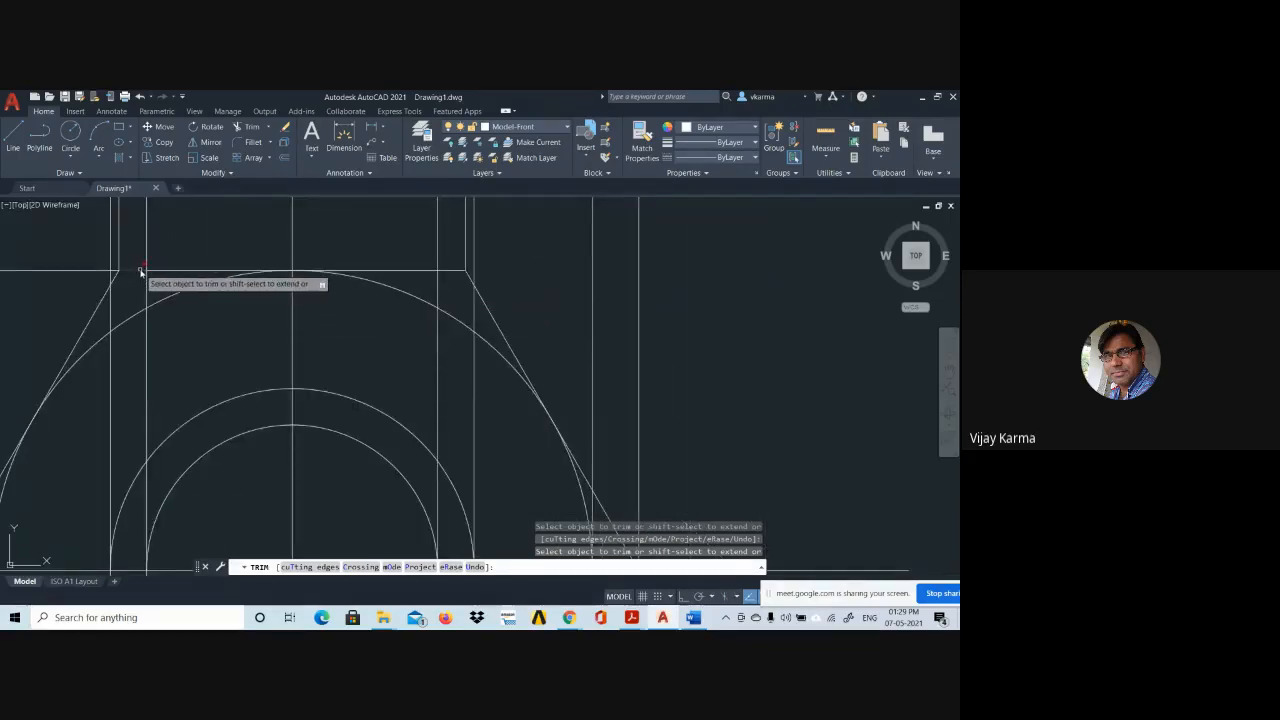
Try to trim the hexagon's top edge line around the upper-left corner, and undo those trims.
{"action": "left_click", "coordinate": [92, 273]}
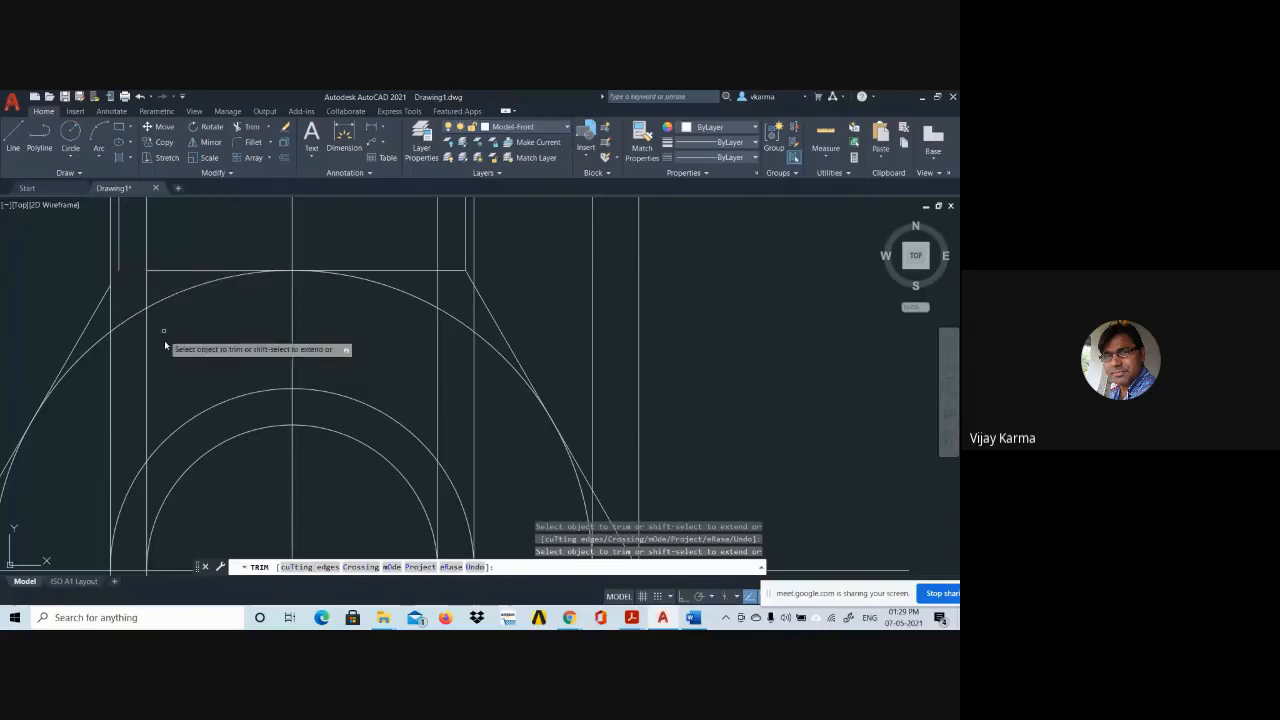
{"action": "scroll", "coordinate": [170, 348], "scroll_direction": "down", "scroll_amount": 2}
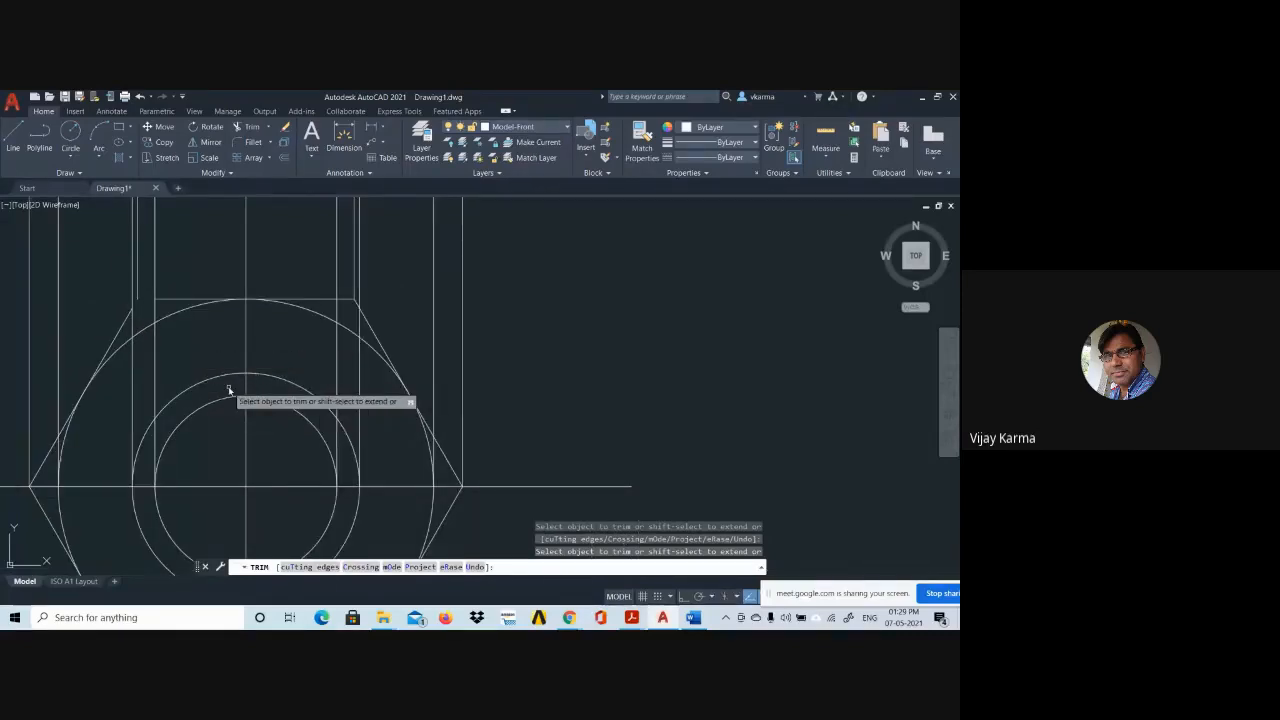
{"action": "scroll", "coordinate": [229, 390], "scroll_direction": "up", "scroll_amount": 2}
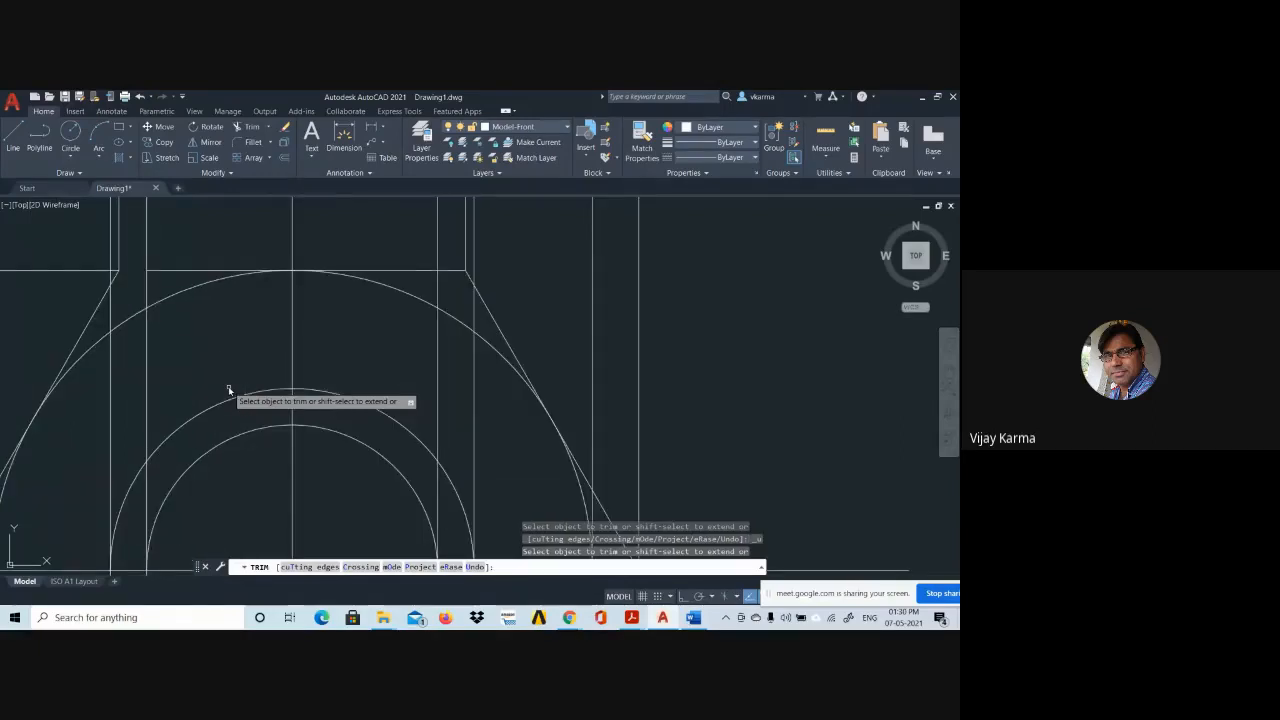
{"action": "scroll", "coordinate": [229, 390], "scroll_direction": "up", "scroll_amount": 3}
{"action": "scroll", "coordinate": [228, 386], "scroll_direction": "down", "scroll_amount": 3}
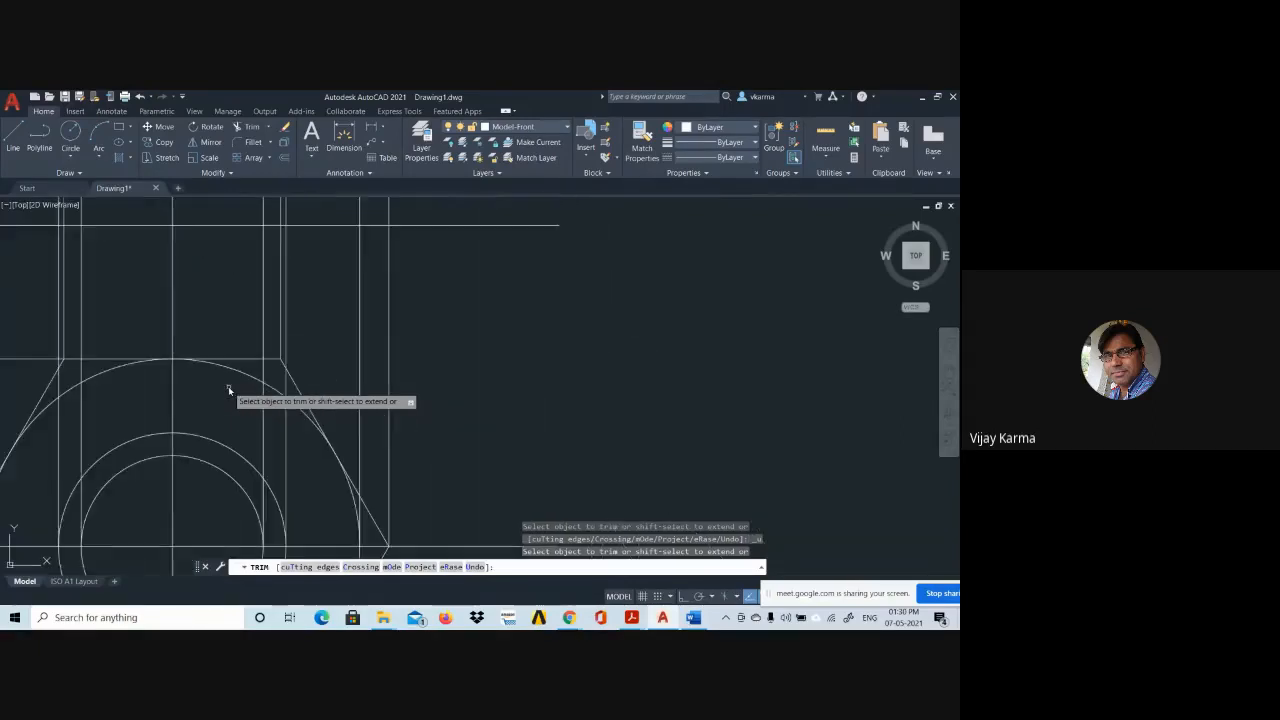
Trim the hexagon's top edge line beside its upper-left corner and cut the horizontal centre line's overhangs back to the hexagon's side corners.
{"action": "middle_click_drag", "start_coordinate": [100, 392], "coordinate": [270, 363]}
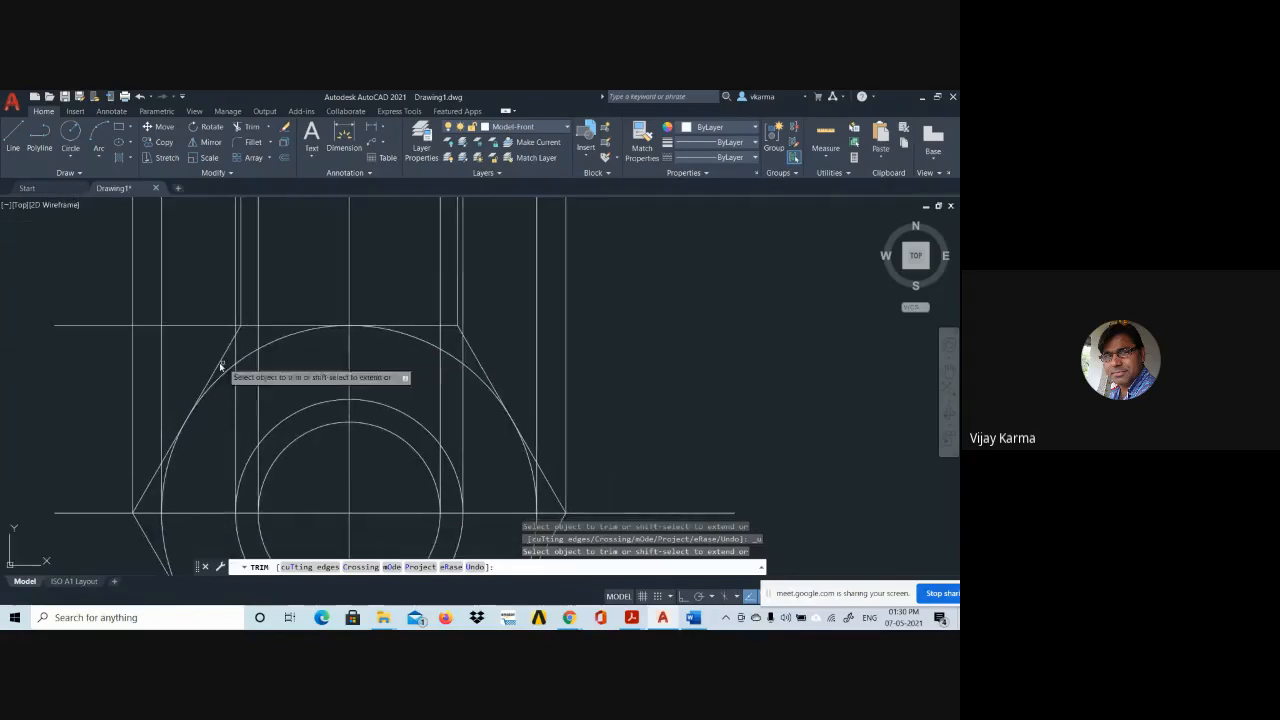
{"action": "scroll", "coordinate": [214, 354], "scroll_direction": "up", "scroll_amount": 4}
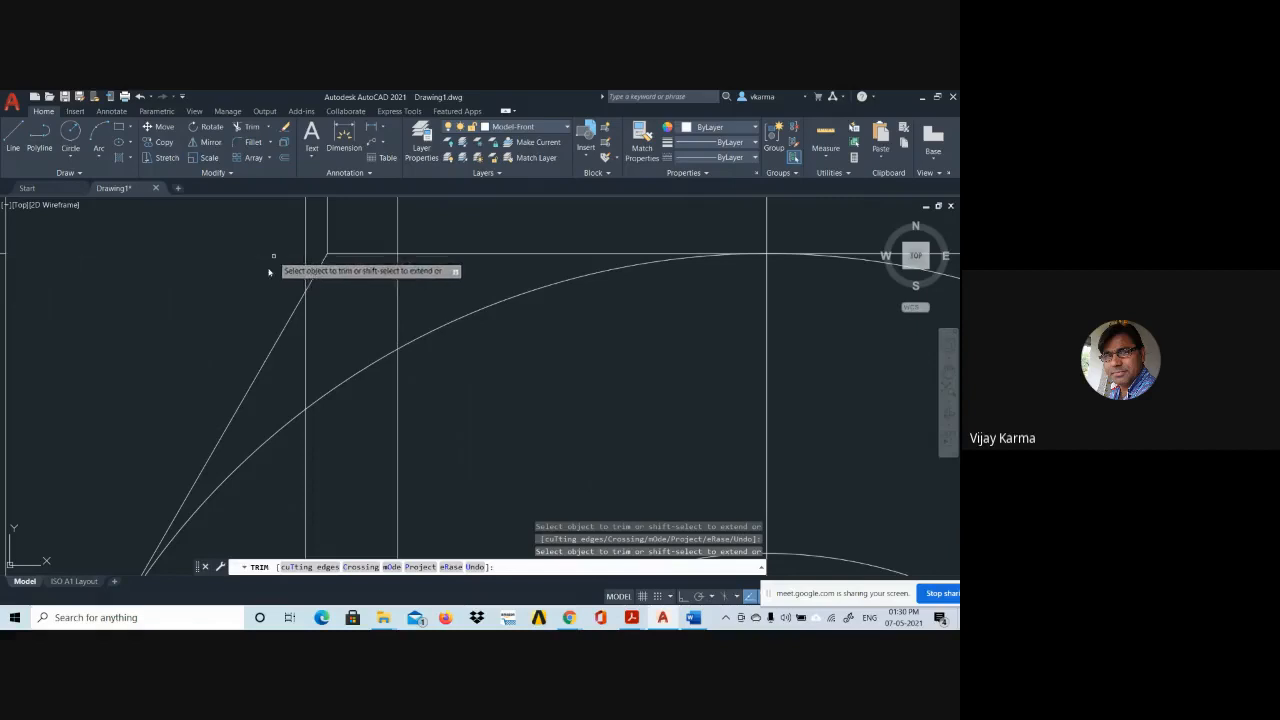
{"action": "scroll", "coordinate": [269, 364], "scroll_direction": "down", "scroll_amount": 3}
{"action": "scroll", "coordinate": [280, 436], "scroll_direction": "down", "scroll_amount": 3}
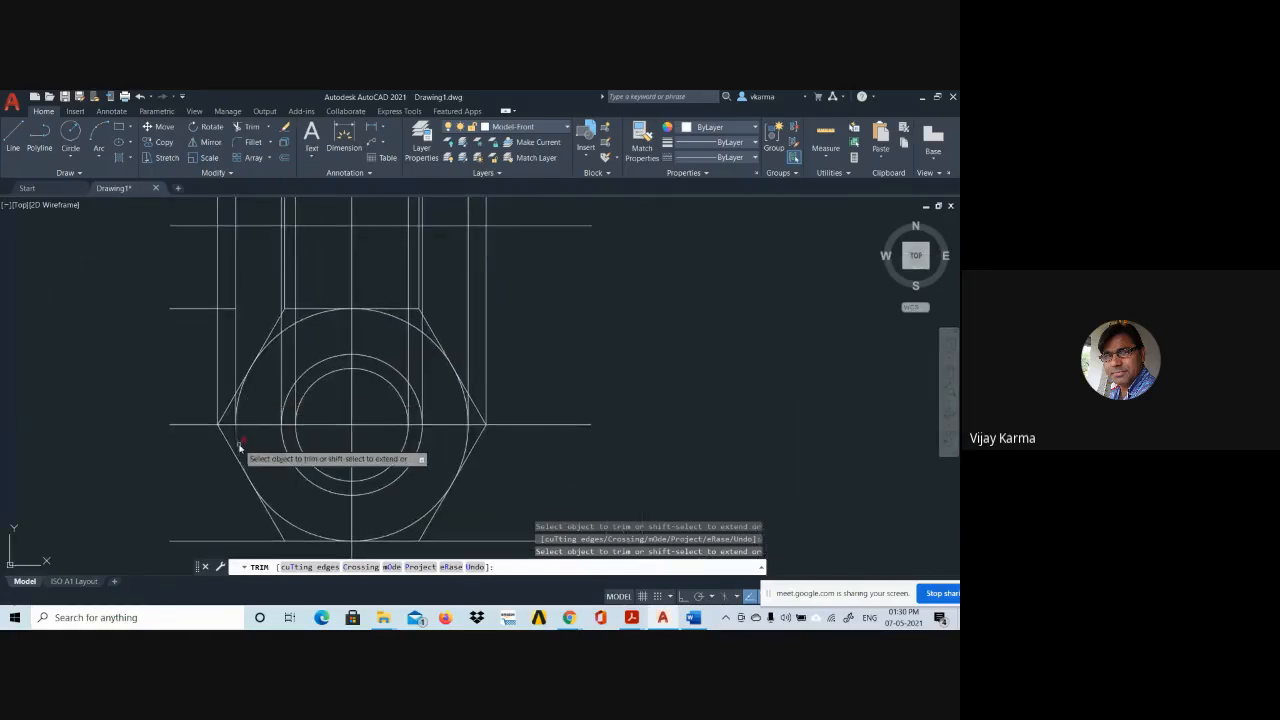
{"action": "scroll", "coordinate": [240, 447], "scroll_direction": "up", "scroll_amount": 2}
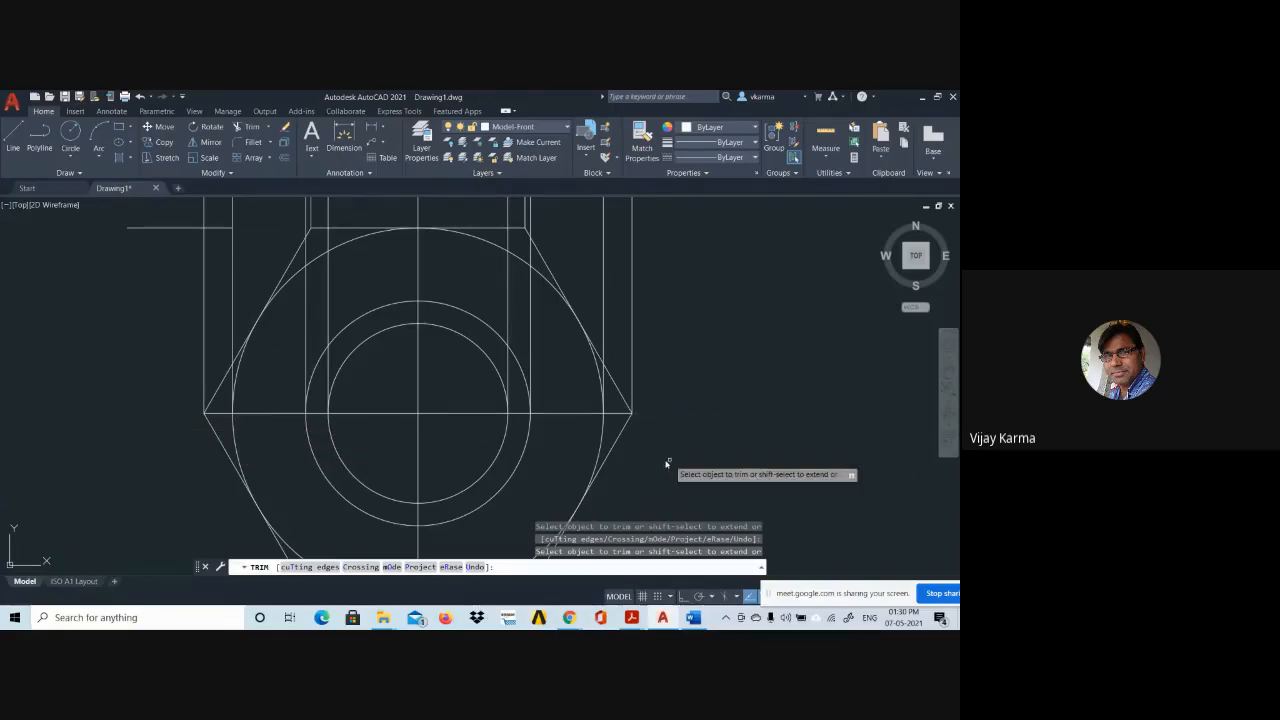
Trim the hexagon's bottom edge line on both sides back to its two lower corners.
{"action": "scroll", "coordinate": [651, 460], "scroll_direction": "down", "scroll_amount": 2}
{"action": "middle_click_drag", "start_coordinate": [651, 460], "coordinate": [629, 365]}
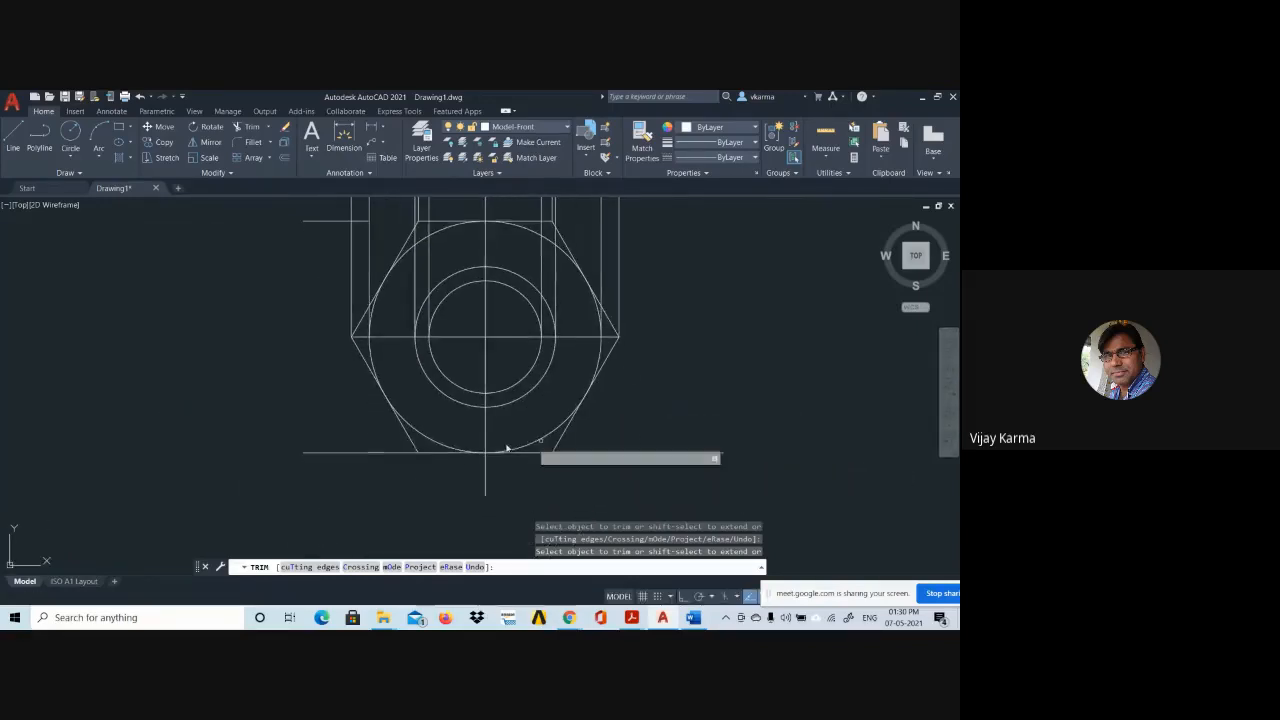
{"action": "left_click_drag", "start_coordinate": [371, 486], "coordinate": [305, 389]}
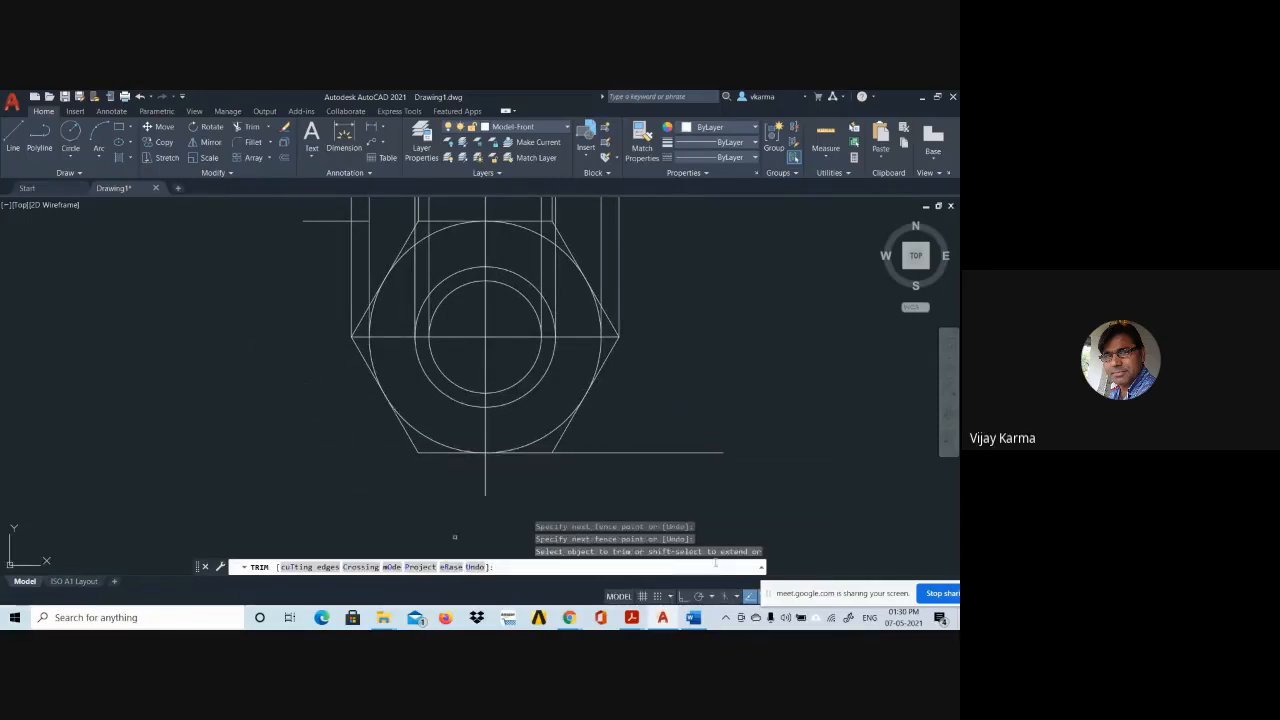
{"action": "mouse_move", "coordinate": [644, 502]}
{"action": "left_mouse_down"}
{"action": "mouse_move", "coordinate": [600, 457]}
{"action": "mouse_move", "coordinate": [655, 399]}
{"action": "left_mouse_up"}
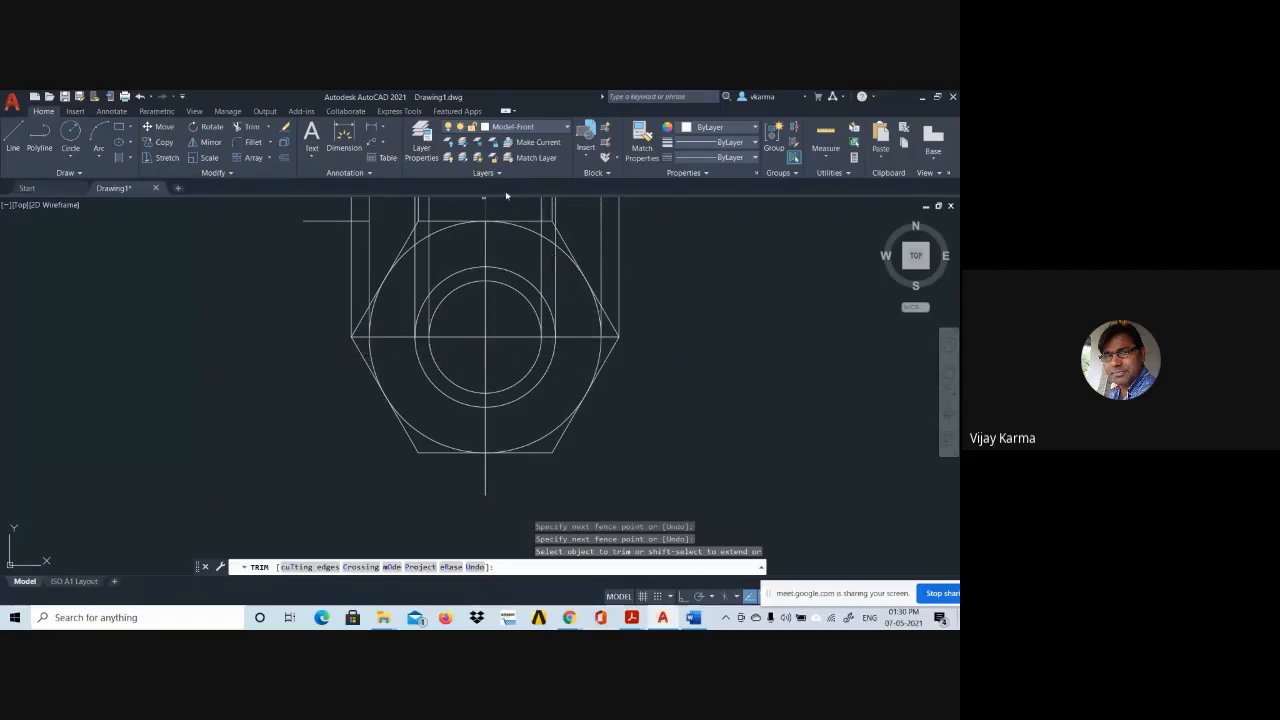
Trim both overhanging ends of the front view's base line back to the outer vertical edges.
{"action": "scroll", "coordinate": [474, 352], "scroll_direction": "down", "scroll_amount": 2}
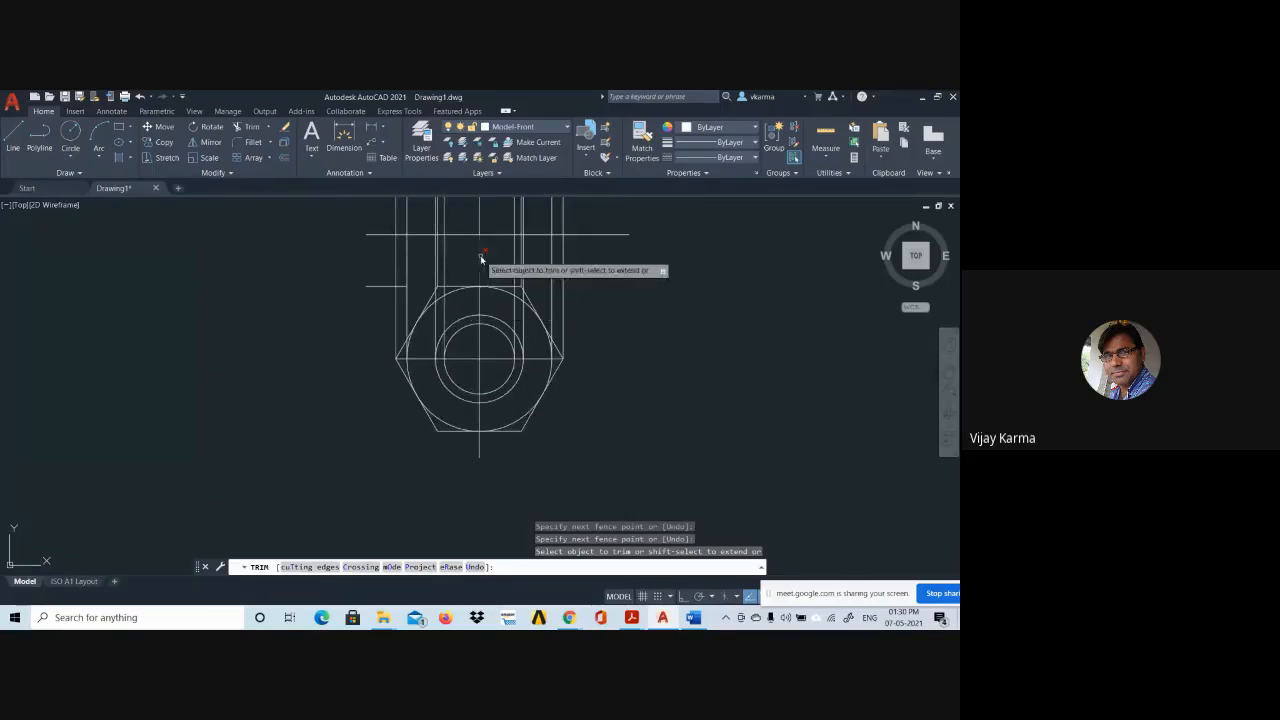
{"action": "middle_click_drag", "start_coordinate": [451, 428], "coordinate": [374, 474]}
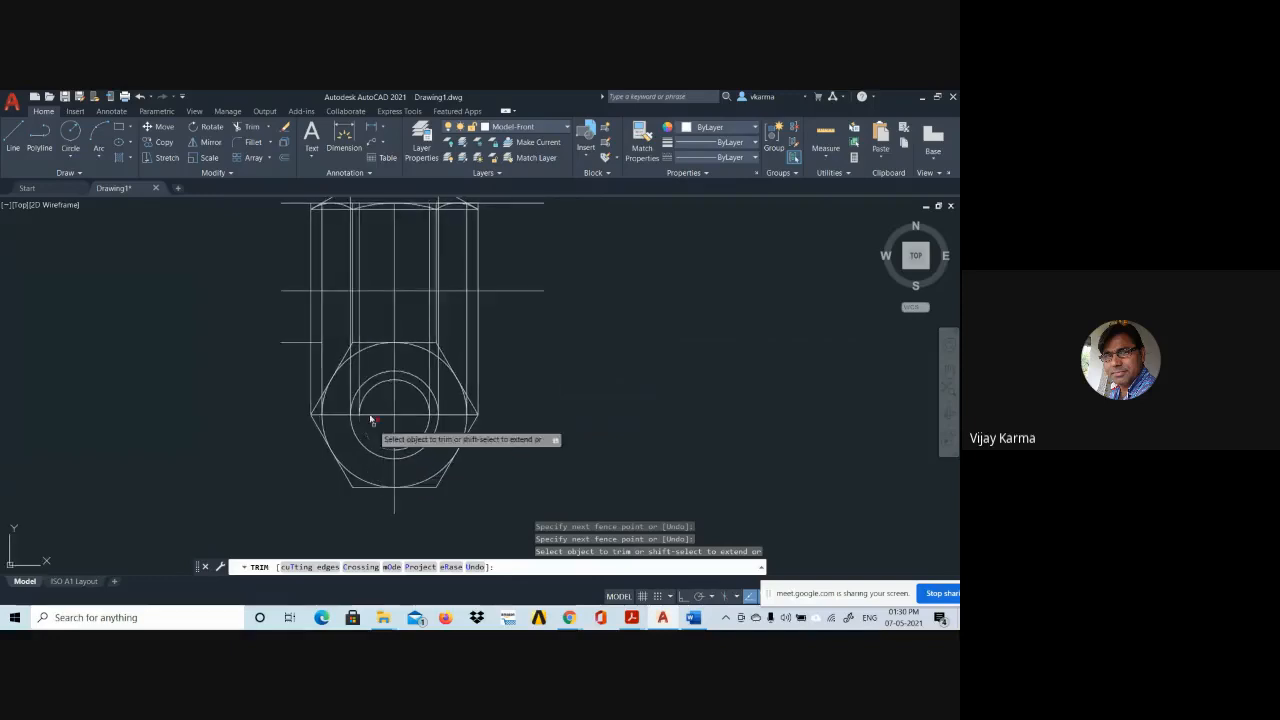
{"action": "middle_click_drag", "start_coordinate": [341, 274], "coordinate": [338, 398]}
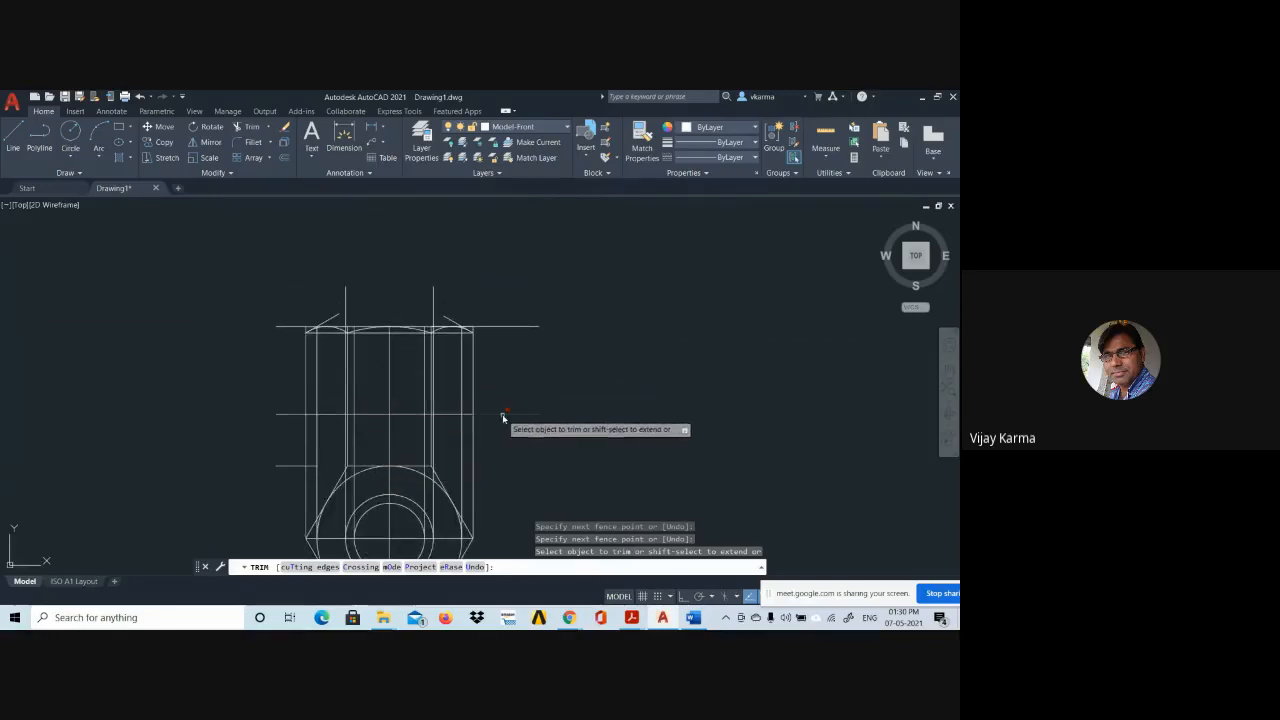
{"action": "left_click", "coordinate": [503, 417]}
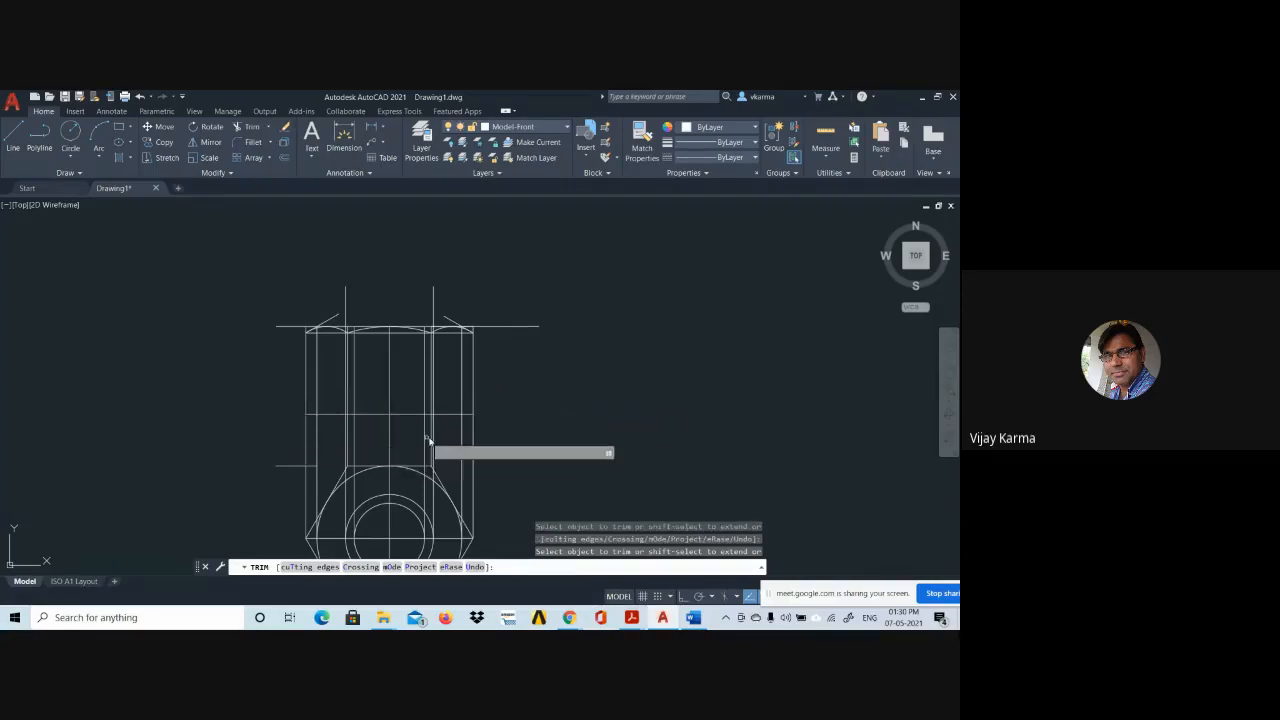
Trim the two outermost projection lines on each side just below the front view's base line.
{"action": "scroll", "coordinate": [367, 447], "scroll_direction": "up", "scroll_amount": 3}
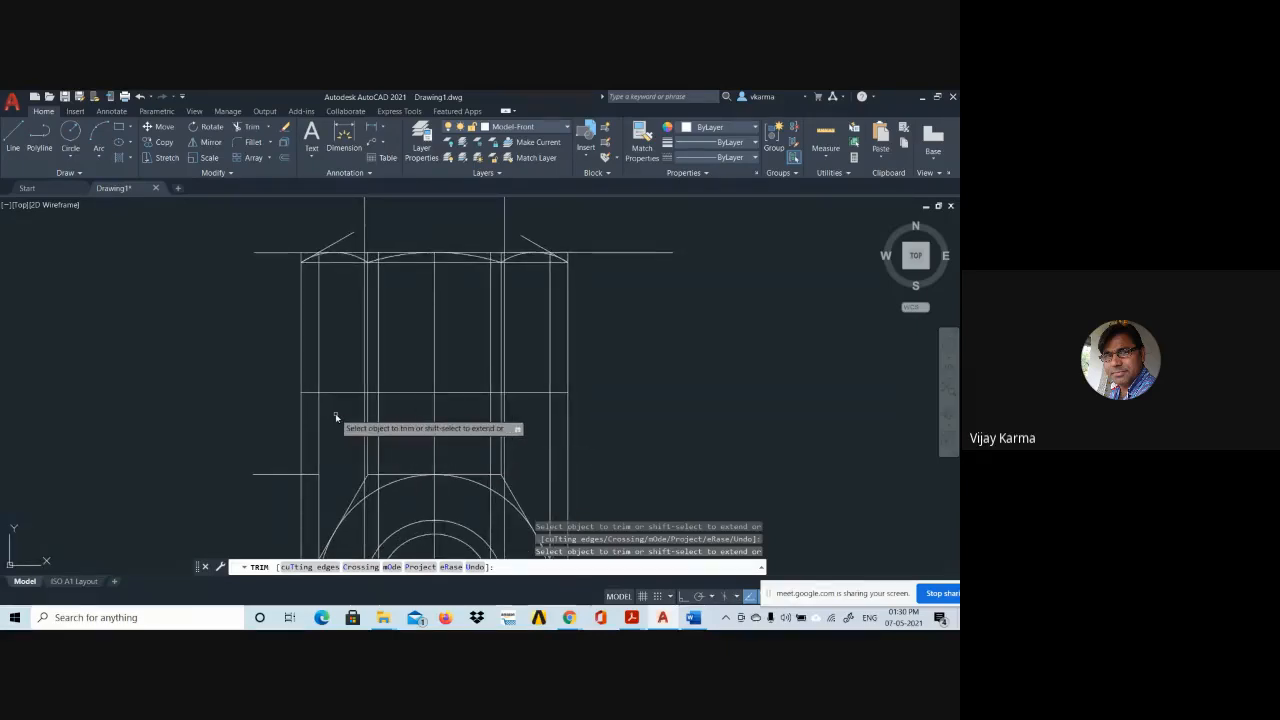
{"action": "left_click", "coordinate": [335, 417]}
{"action": "left_click", "coordinate": [292, 410]}
{"action": "key", "text": "Return"}
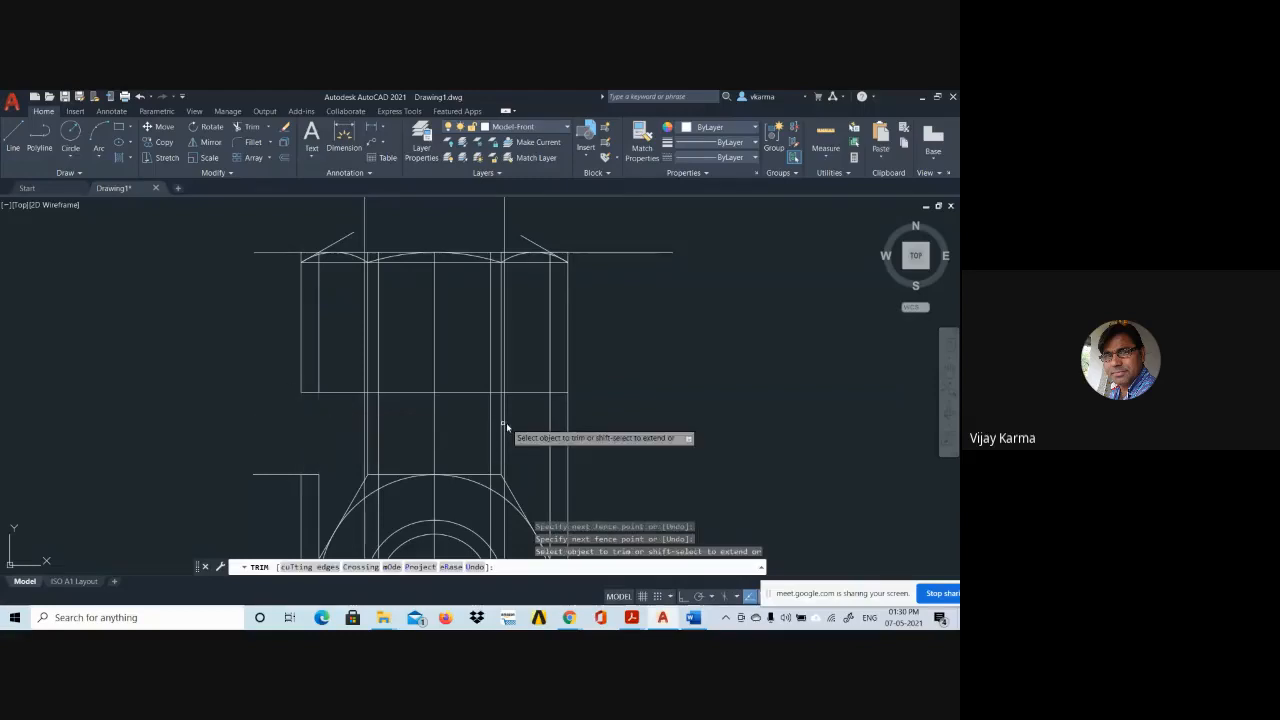
{"action": "left_click", "coordinate": [592, 420]}
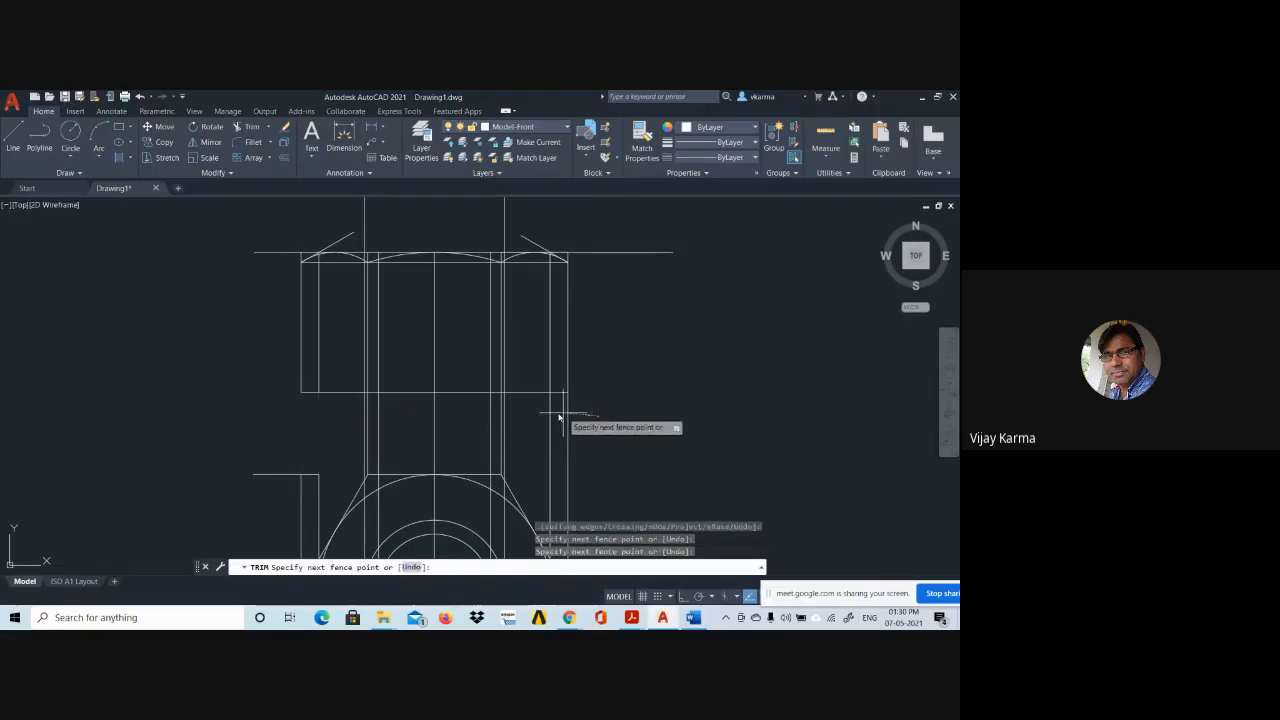
{"action": "left_click", "coordinate": [534, 413]}
{"action": "key", "text": "Return"}
Trim the inner projection lines between the front view and the hexagon on both sides, keeping the vertical centre line.
{"action": "left_click", "coordinate": [534, 420]}
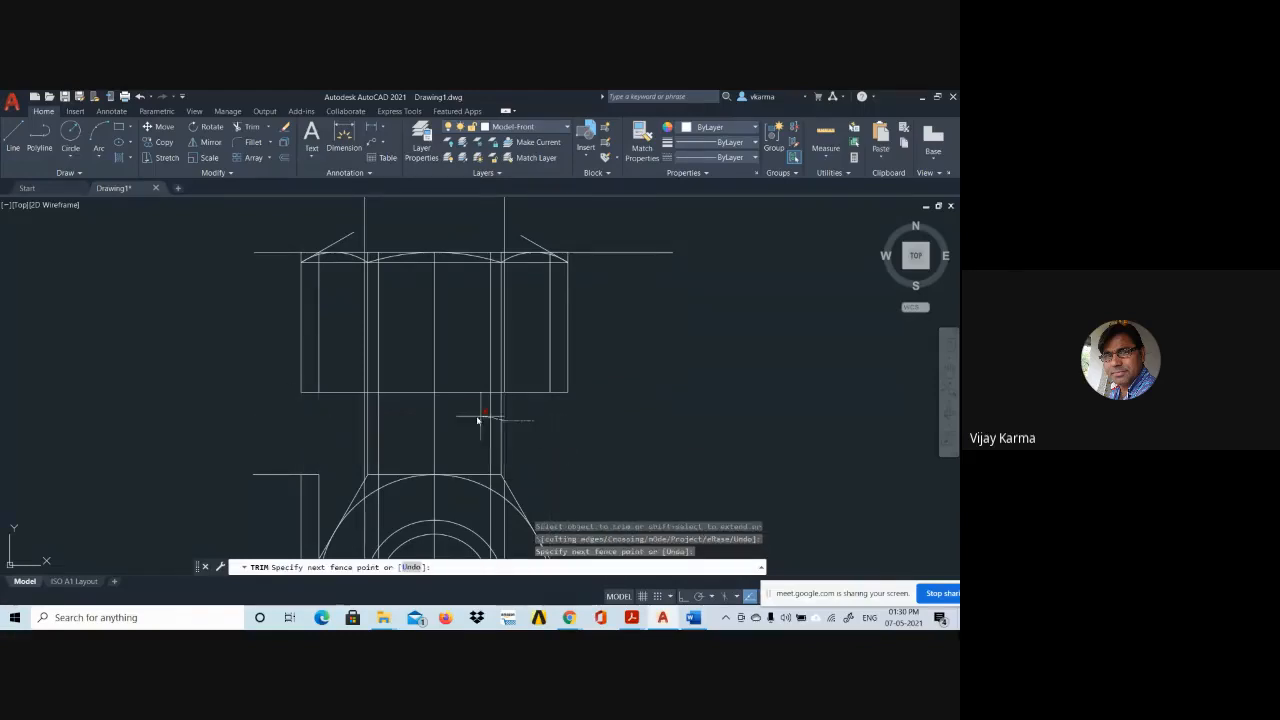
{"action": "left_click", "coordinate": [412, 418]}
{"action": "key", "text": "Return"}
{"action": "left_click", "coordinate": [412, 418]}
{"action": "left_click", "coordinate": [308, 420]}
{"action": "key", "text": "Return"}
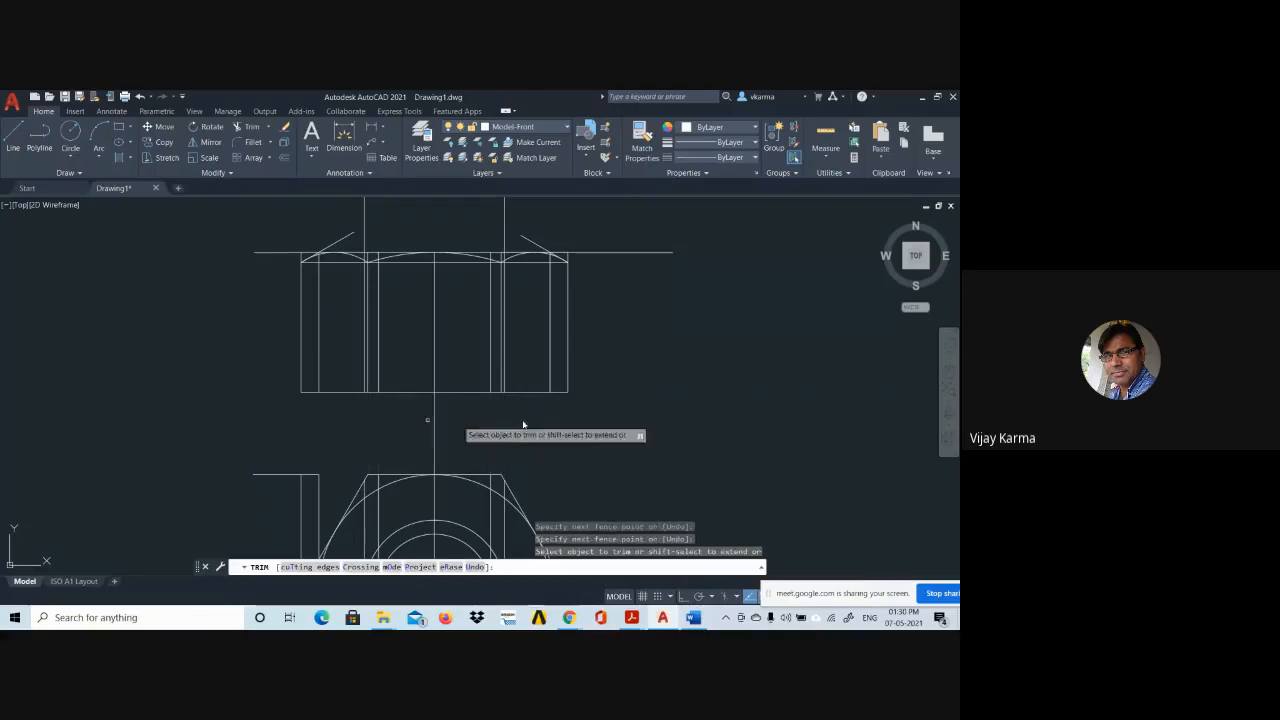
Trim the leftover horizontal stub and vertical projection pieces outside the hexagon's upper-left side.
{"action": "middle_click_drag", "start_coordinate": [538, 421], "coordinate": [537, 323]}
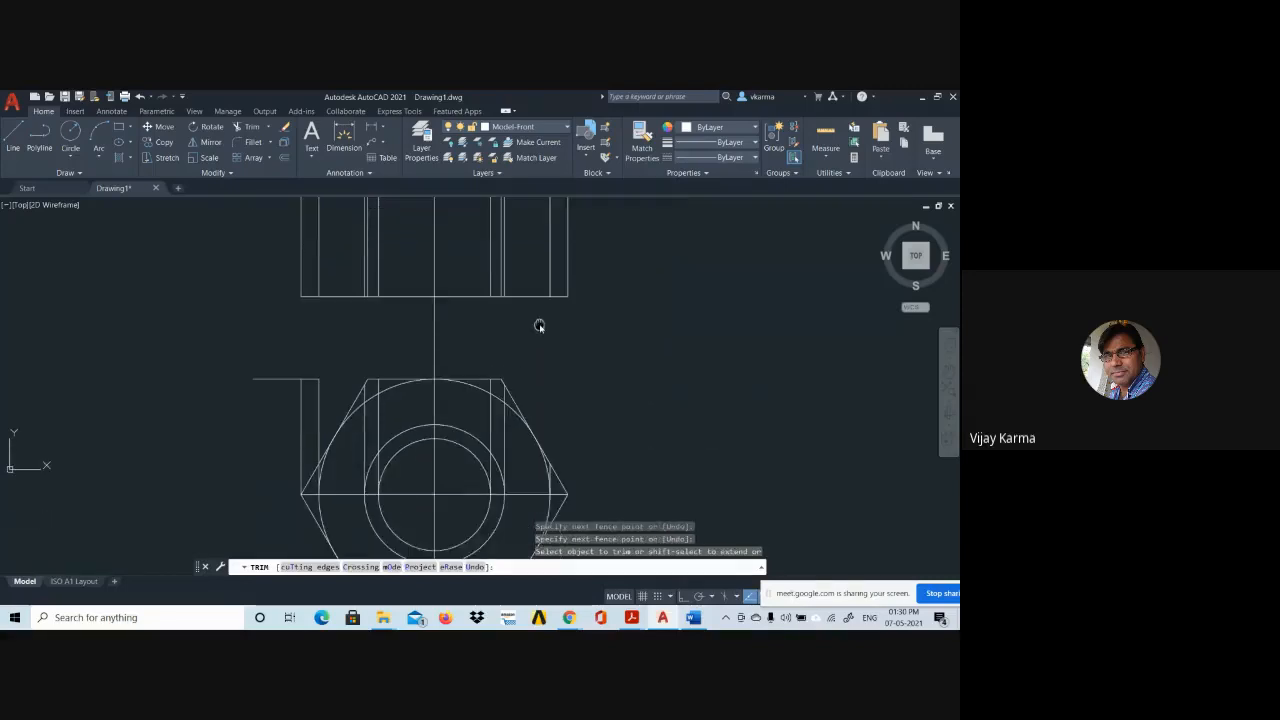
{"action": "left_click", "coordinate": [326, 377]}
{"action": "left_click", "coordinate": [196, 454]}
{"action": "key", "text": "Return"}
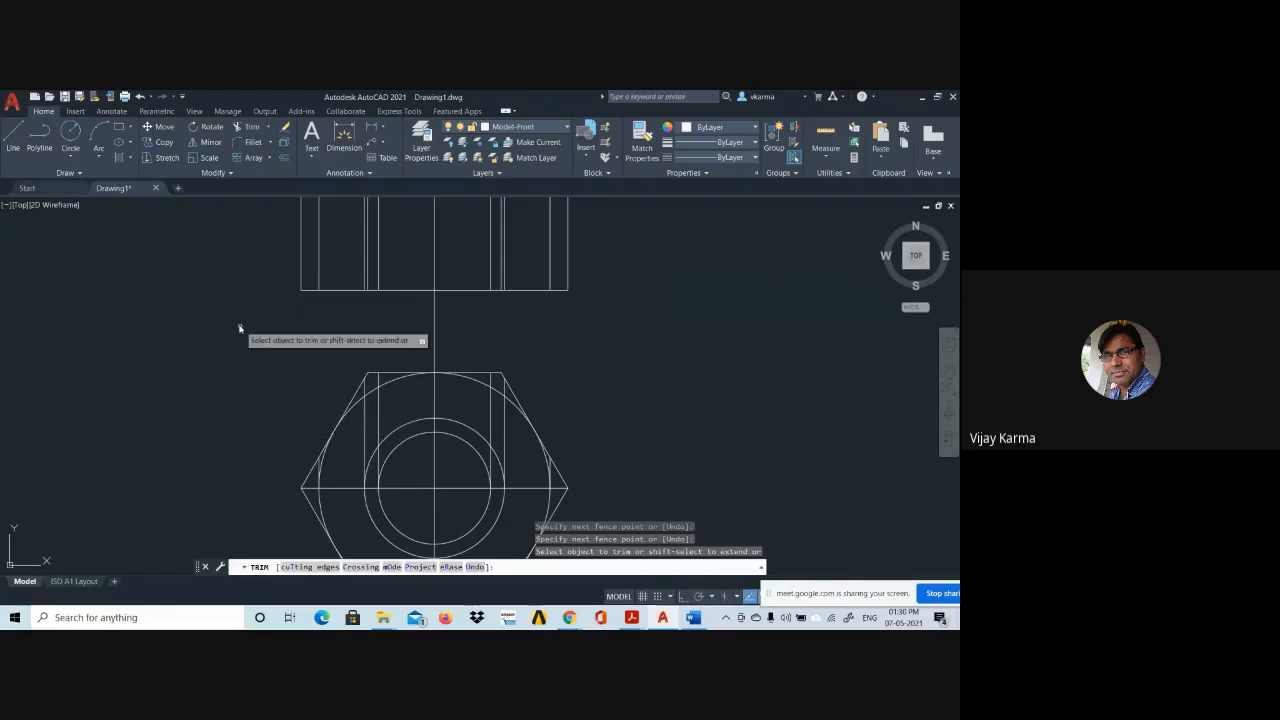
{"action": "left_click", "coordinate": [238, 327]}
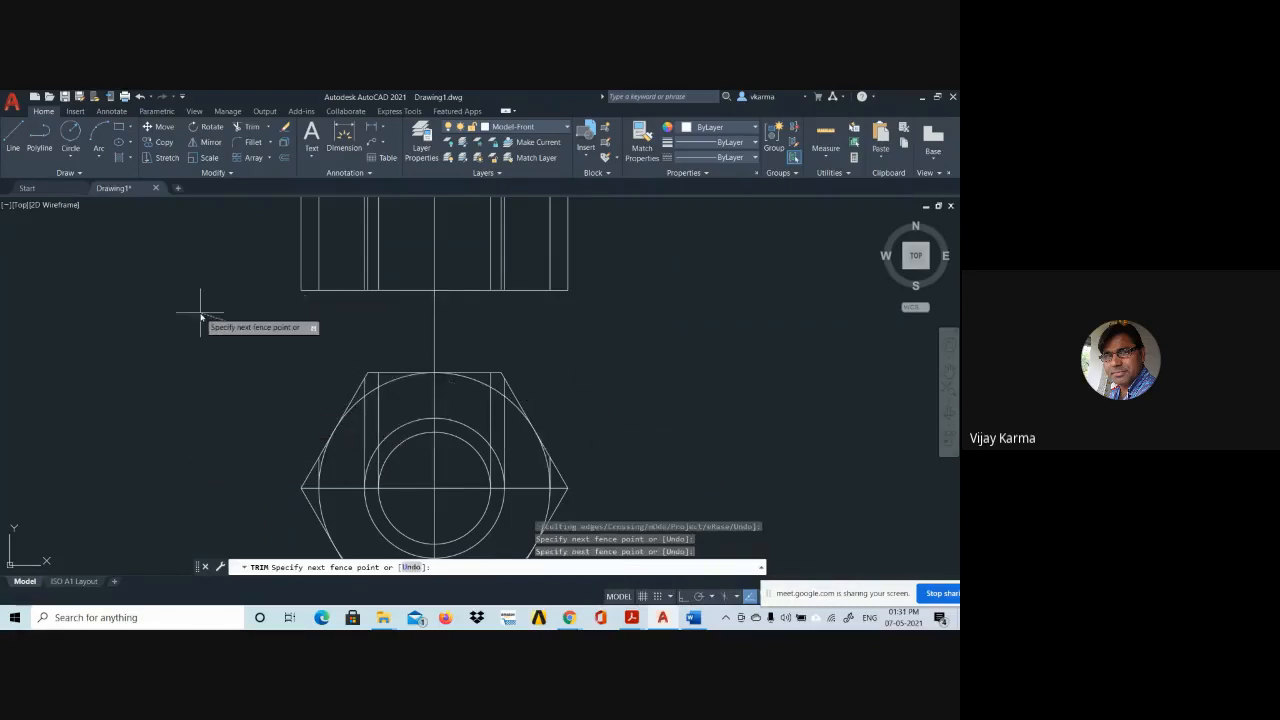
{"action": "key", "text": "Return"}
Trim the upper-right quarter of the middle circle and the projection lines running through the large circle in the top view.
{"action": "middle_click_drag", "start_coordinate": [640, 434], "coordinate": [604, 323]}
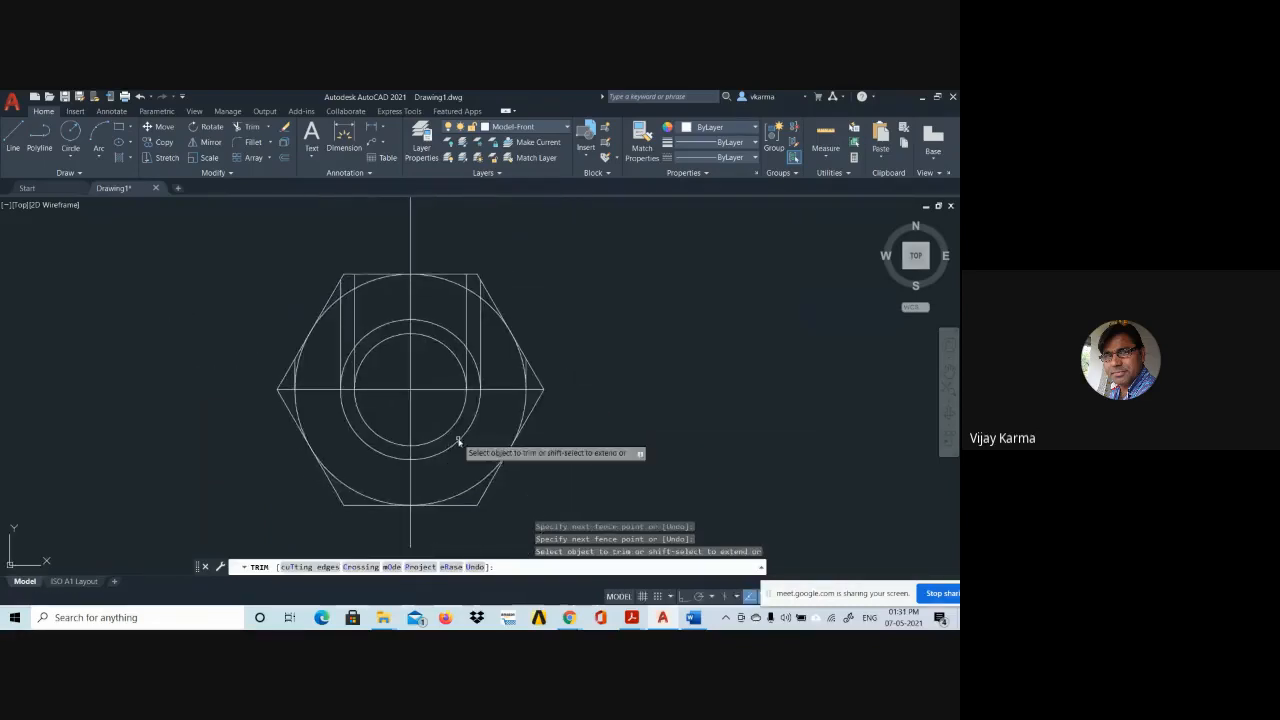
{"action": "left_click", "coordinate": [450, 334]}
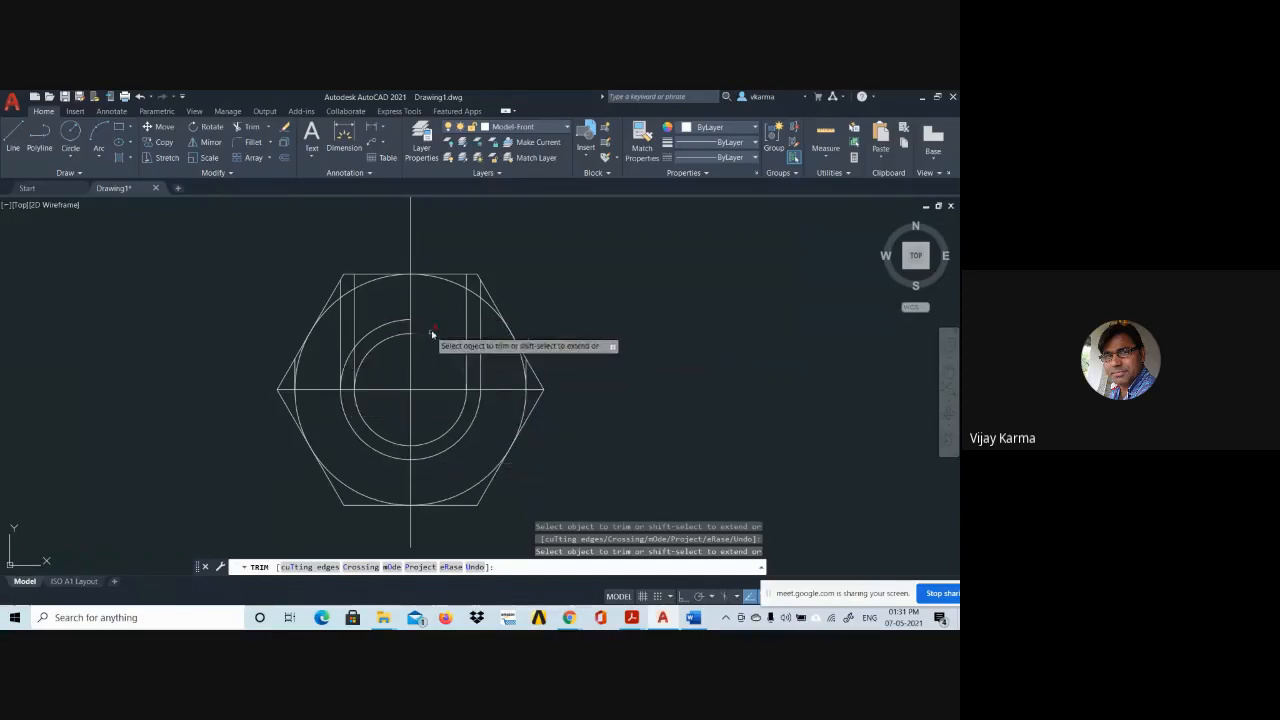
{"action": "mouse_move", "coordinate": [469, 342]}
{"action": "left_mouse_down"}
{"action": "mouse_move", "coordinate": [483, 345]}
{"action": "mouse_move", "coordinate": [432, 314]}
{"action": "mouse_move", "coordinate": [337, 331]}
{"action": "mouse_move", "coordinate": [337, 346]}
{"action": "left_mouse_up"}
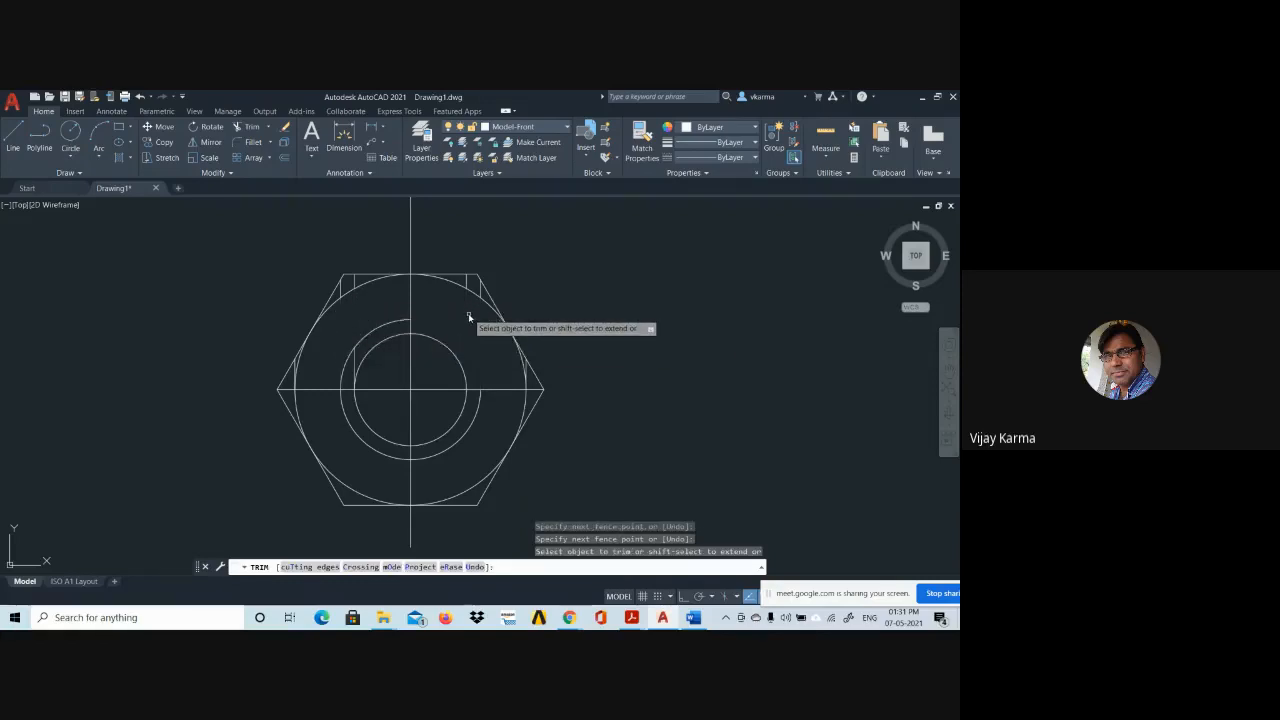
Trim the short projection line stubs between the large circle and the hexagon near both upper corners.
{"action": "scroll", "coordinate": [469, 318], "scroll_direction": "up", "scroll_amount": 3}
{"action": "scroll", "coordinate": [486, 375], "scroll_direction": "up", "scroll_amount": 3}
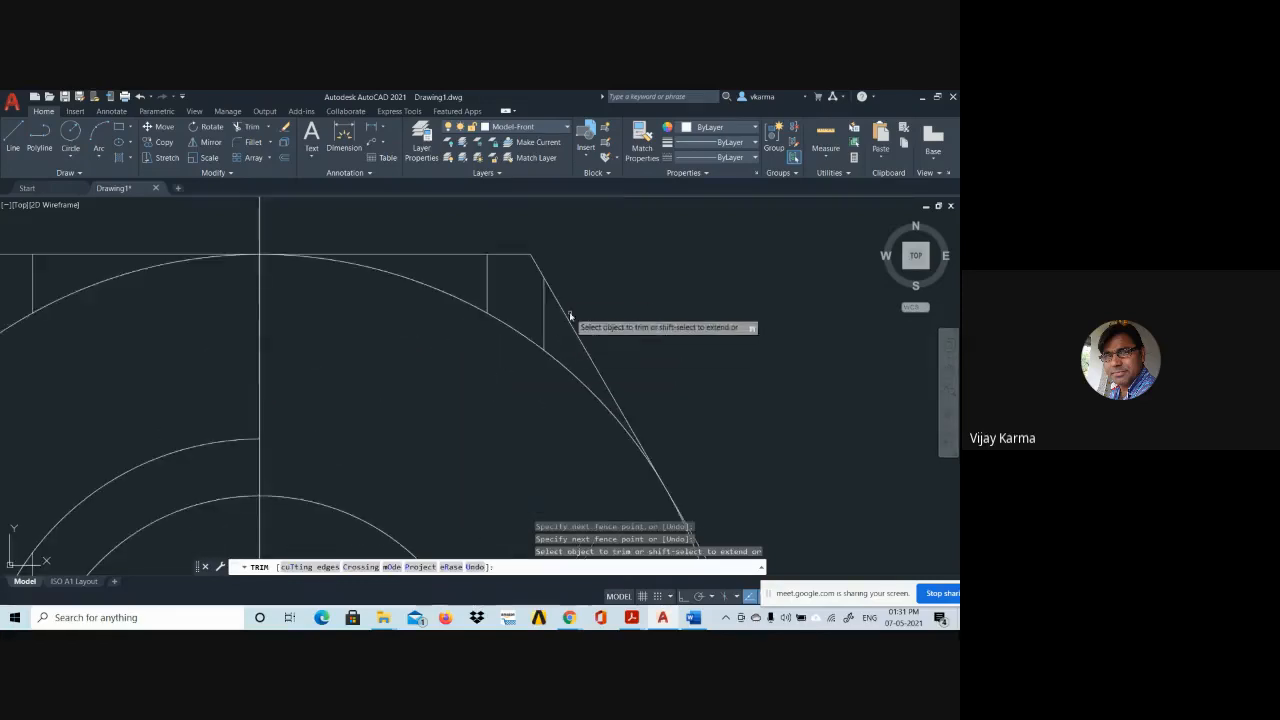
{"action": "left_click_drag", "start_coordinate": [549, 323], "coordinate": [455, 285]}
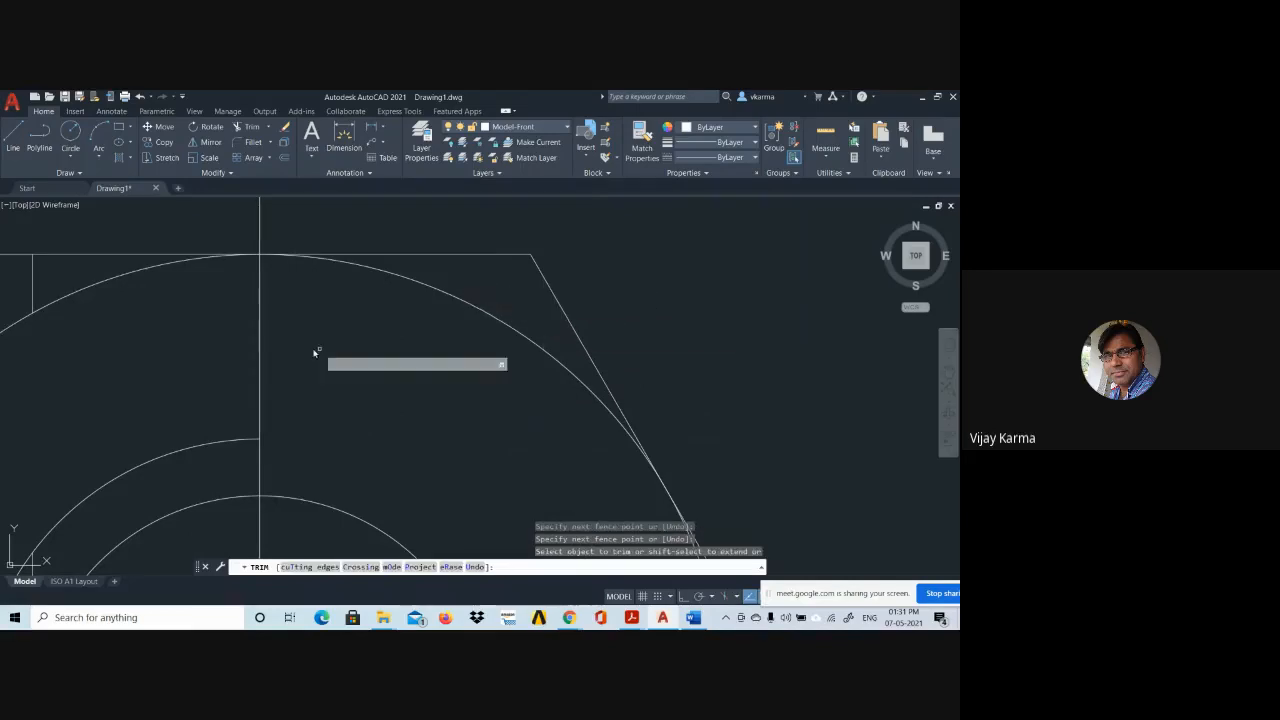
{"action": "scroll", "coordinate": [182, 363], "scroll_direction": "down", "scroll_amount": 4}
{"action": "scroll", "coordinate": [400, 368], "scroll_direction": "up", "scroll_amount": 5}
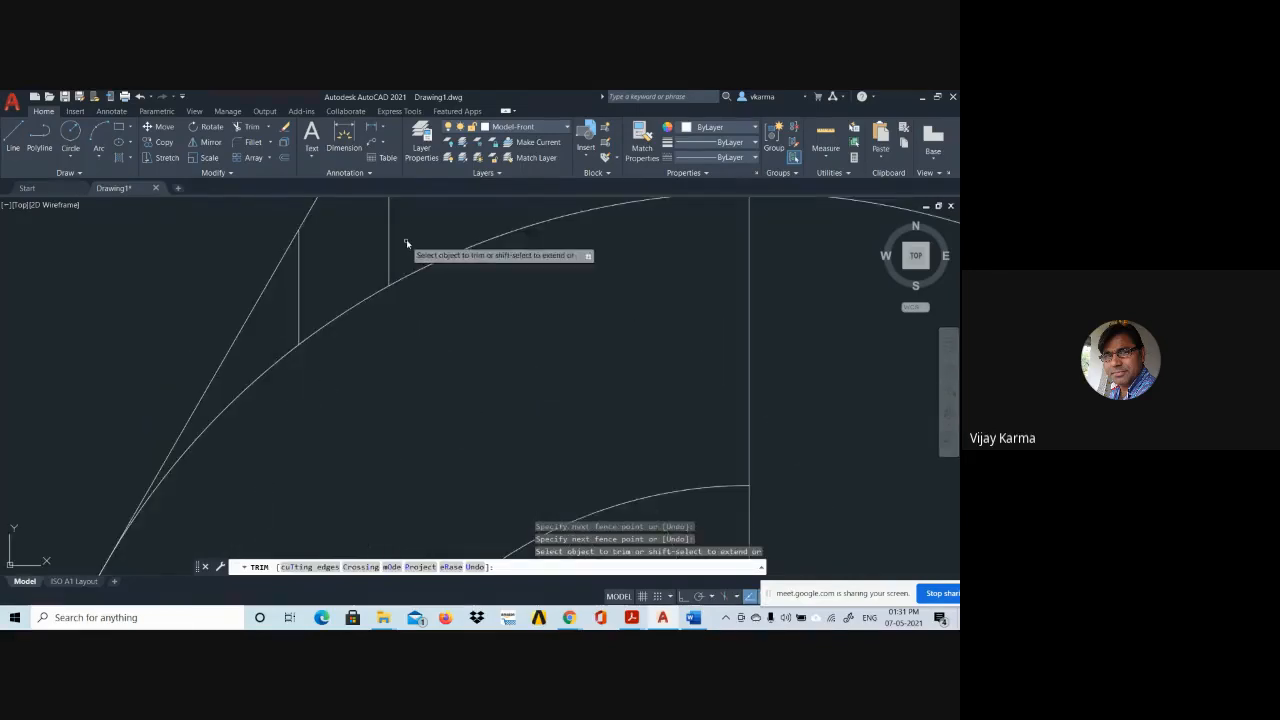
{"action": "left_click_drag", "start_coordinate": [414, 232], "coordinate": [290, 310]}
{"action": "scroll", "coordinate": [660, 397], "scroll_direction": "down", "scroll_amount": 6}
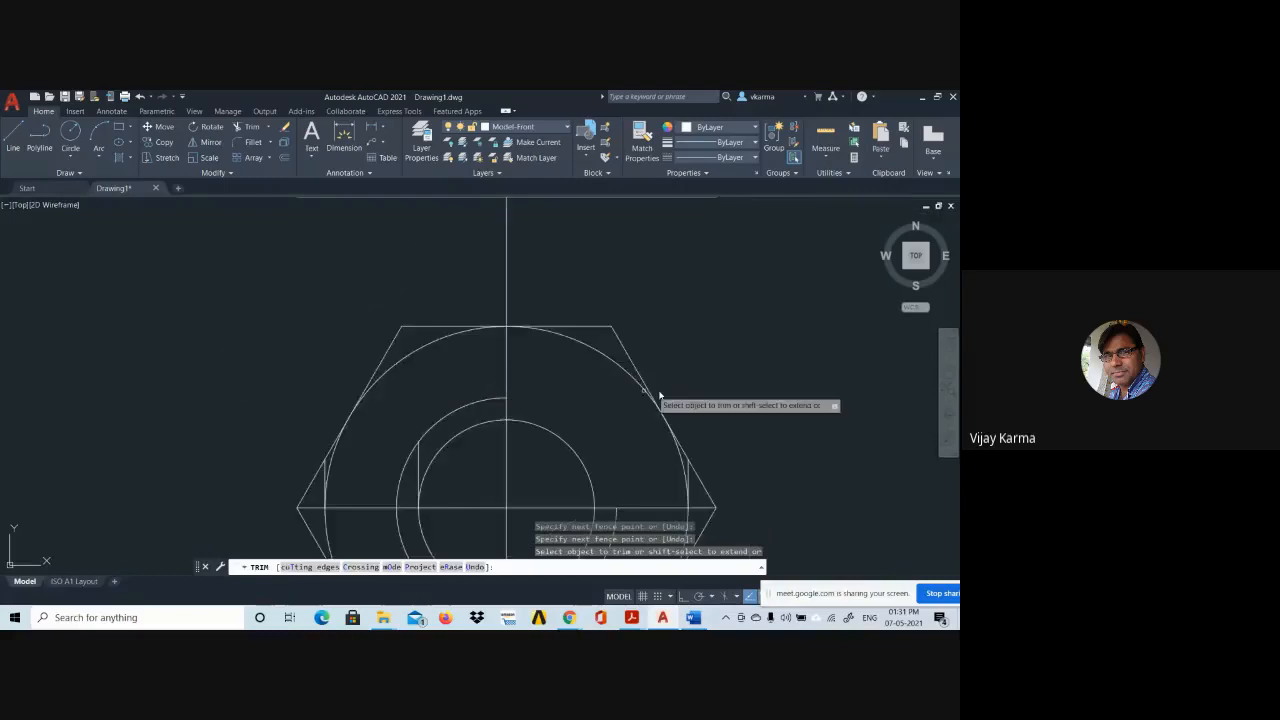
Trim the leftover vertical line inside the smallest circle and the vertical stubs near the hexagon's left and right corners.
{"action": "scroll", "coordinate": [486, 449], "scroll_direction": "up", "scroll_amount": 4}
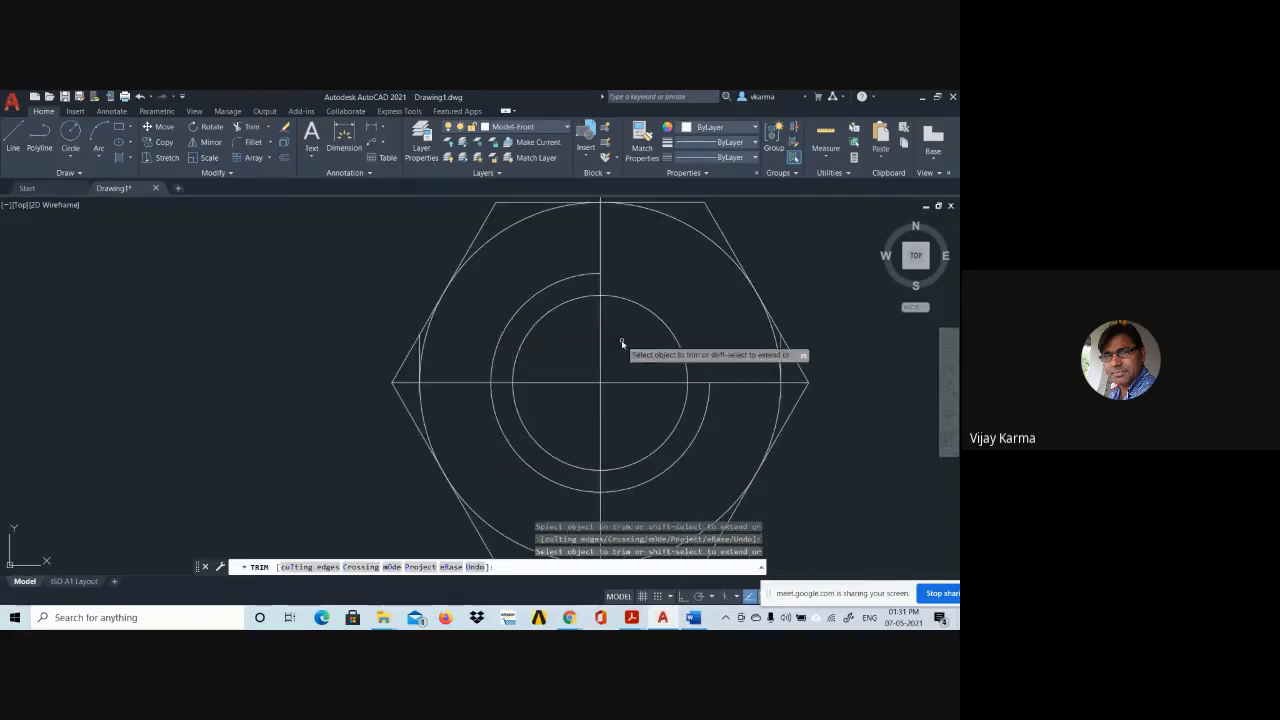
{"action": "scroll", "coordinate": [416, 350], "scroll_direction": "up", "scroll_amount": 3}
{"action": "scroll", "coordinate": [417, 349], "scroll_direction": "up", "scroll_amount": 3}
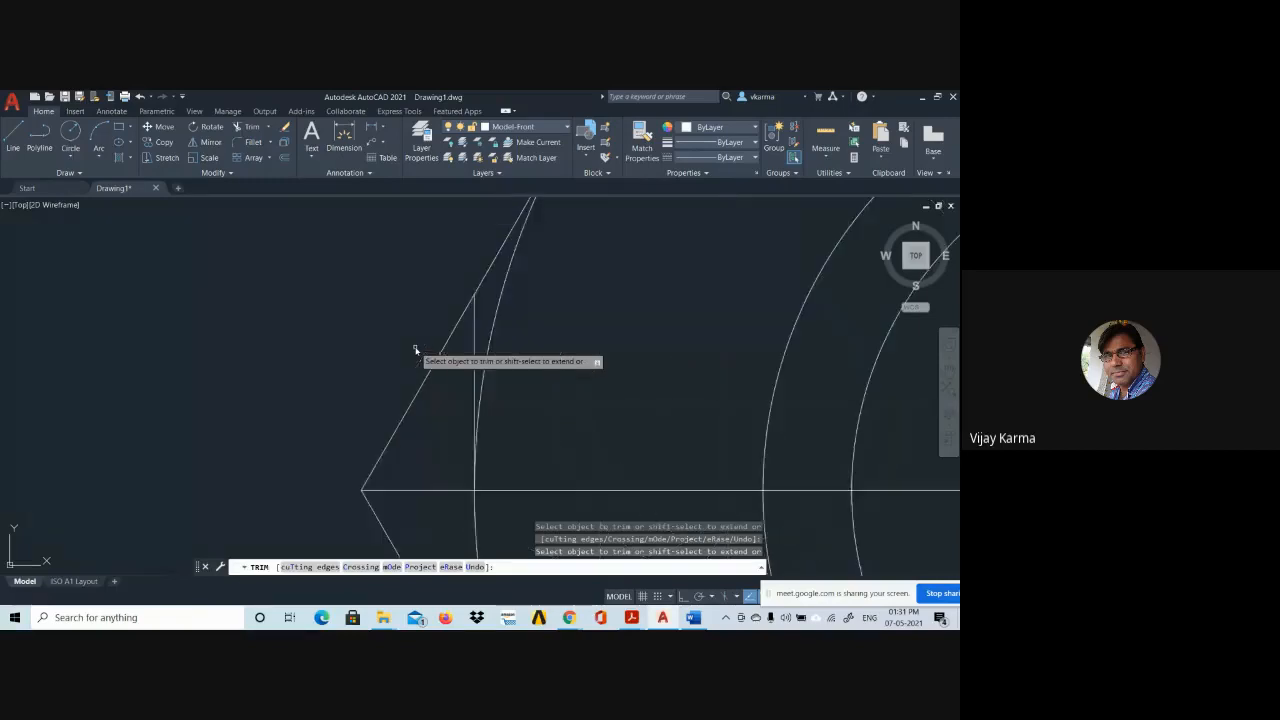
{"action": "left_click", "coordinate": [479, 341]}
{"action": "key", "text": "Return"}
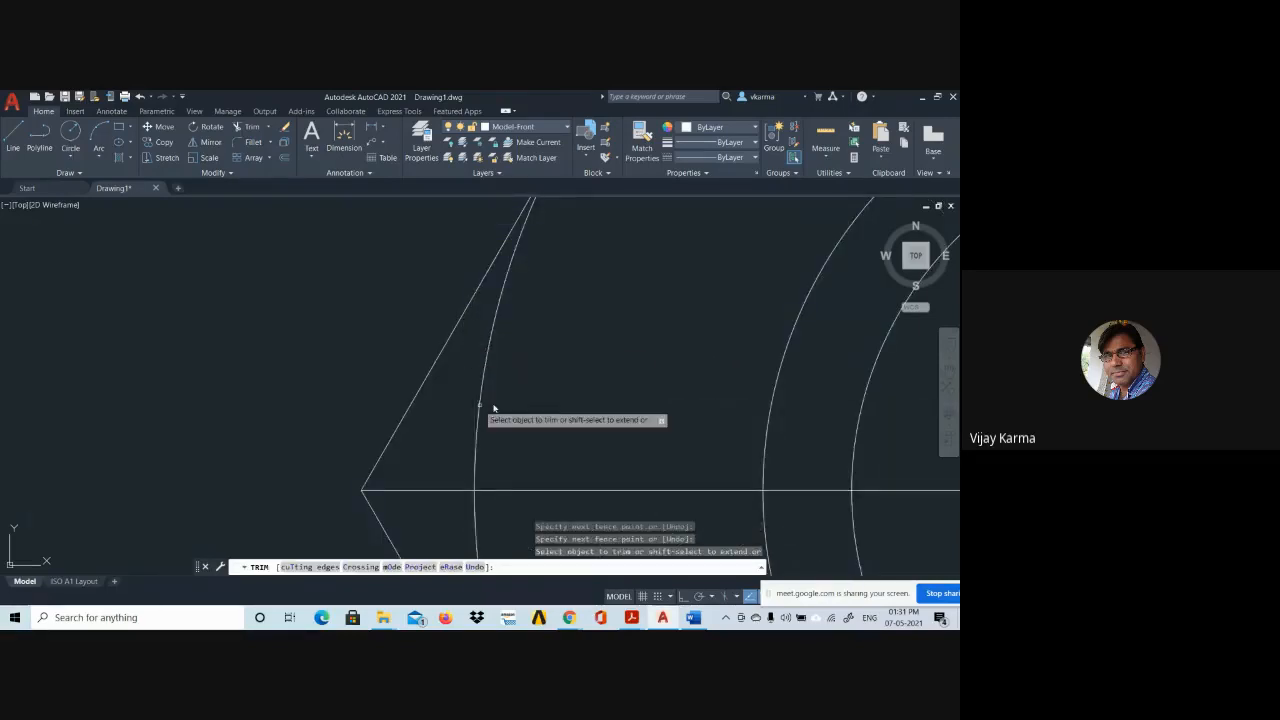
{"action": "scroll", "coordinate": [600, 395], "scroll_direction": "down", "scroll_amount": 3}
{"action": "middle_click_drag", "start_coordinate": [706, 386], "coordinate": [412, 353]}
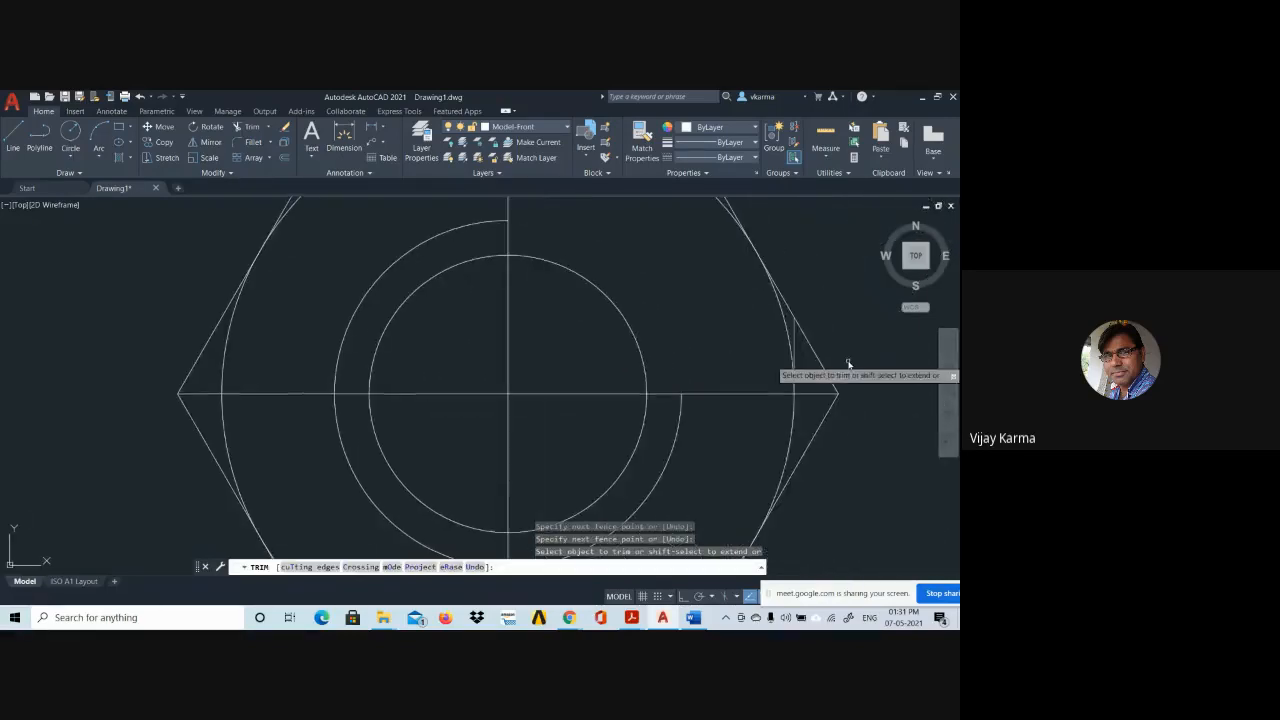
{"action": "left_click", "coordinate": [794, 345]}
{"action": "scroll", "coordinate": [633, 413], "scroll_direction": "down", "scroll_amount": 4}
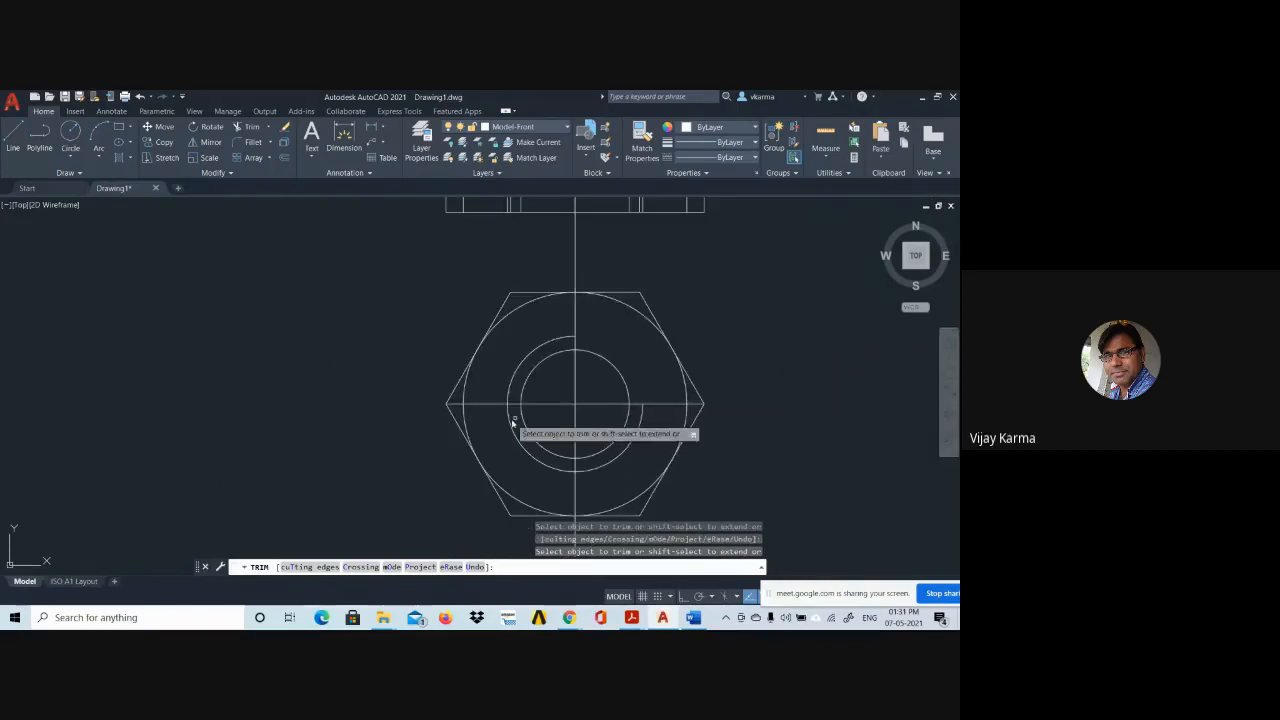
Trim the left overhang of the front view's top horizontal line back to the slanted chamfer line.
{"action": "scroll", "coordinate": [600, 360], "scroll_direction": "down", "scroll_amount": 2}
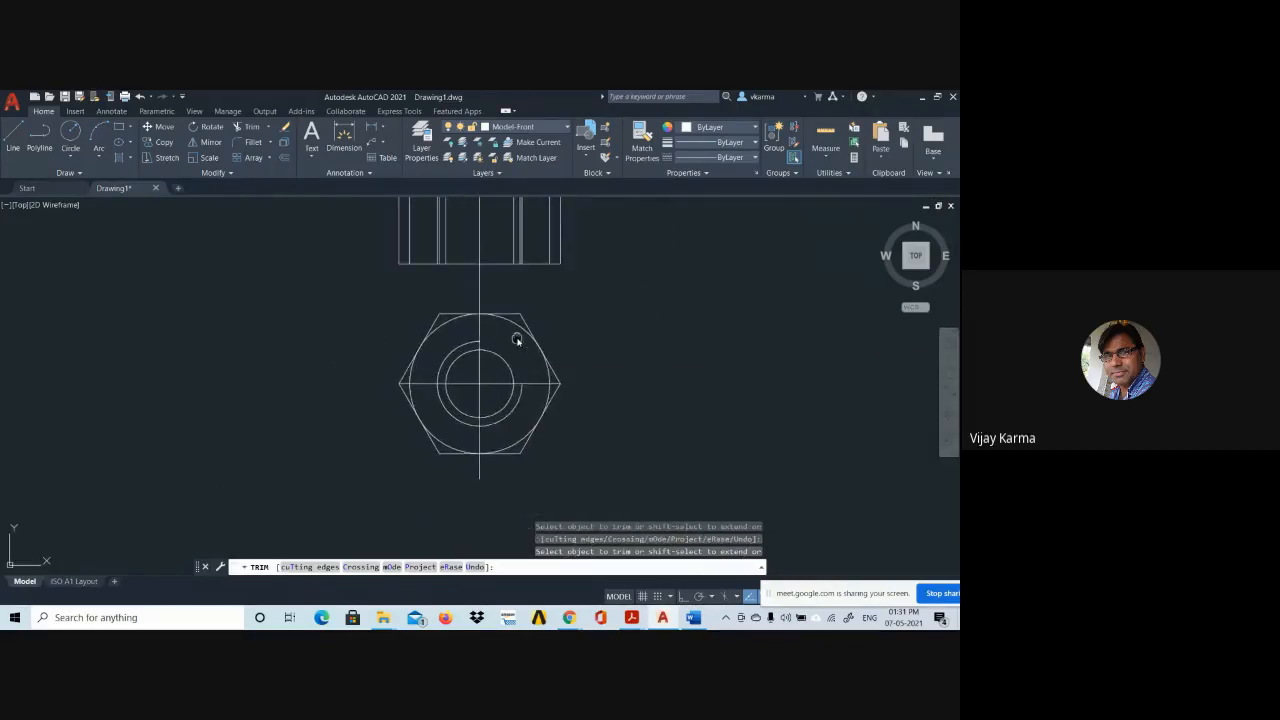
{"action": "middle_click_drag", "start_coordinate": [517, 337], "coordinate": [497, 423]}
{"action": "scroll", "coordinate": [494, 377], "scroll_direction": "up", "scroll_amount": 2}
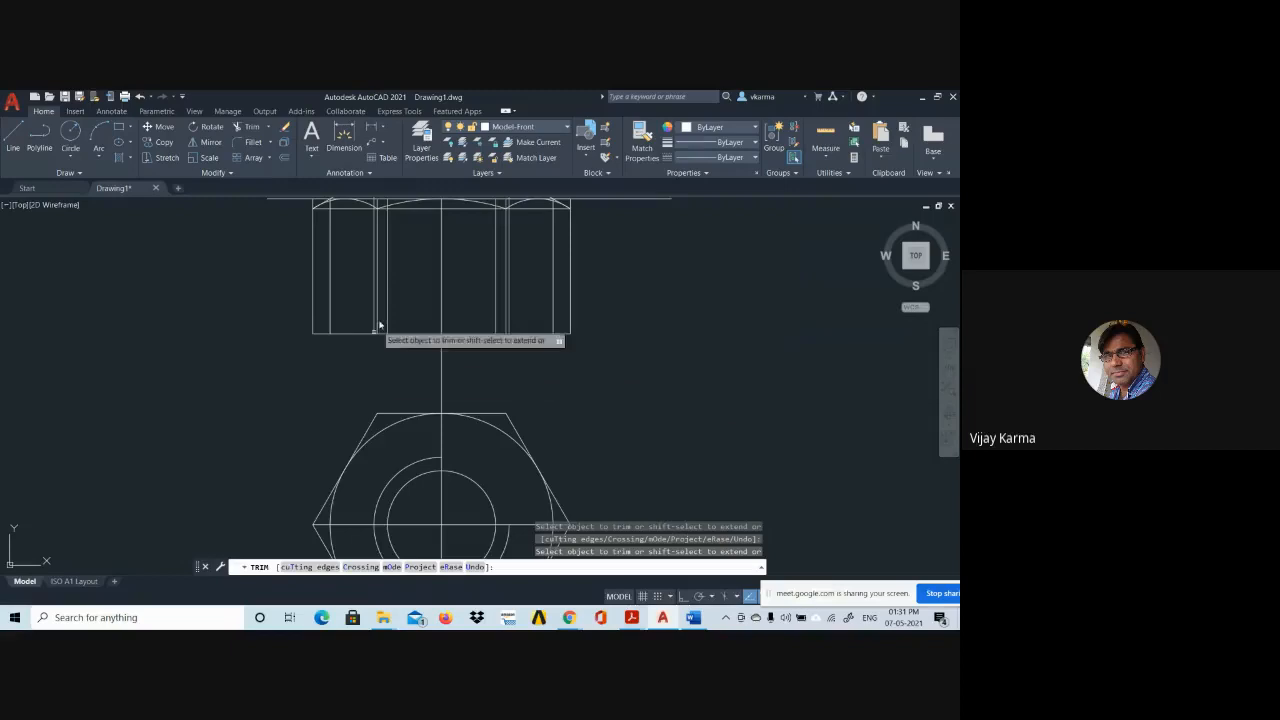
{"action": "middle_click_drag", "start_coordinate": [380, 303], "coordinate": [405, 368]}
{"action": "scroll", "coordinate": [405, 363], "scroll_direction": "up", "scroll_amount": 2}
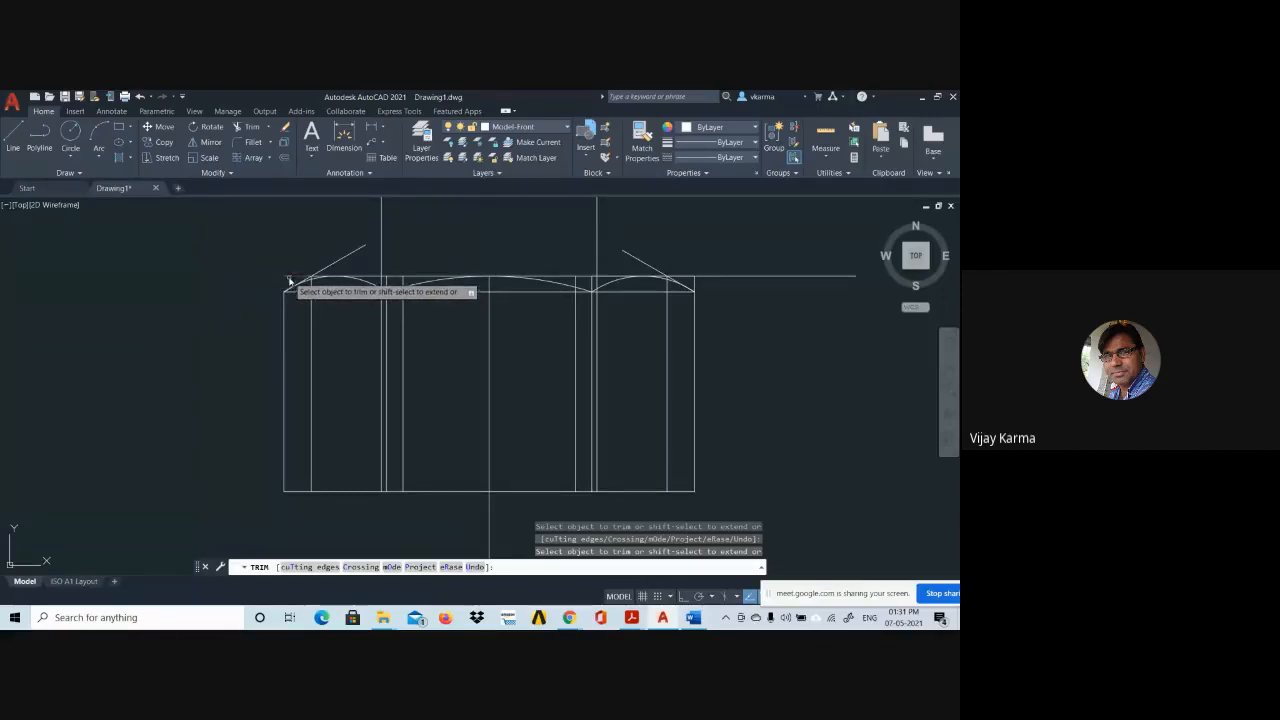
{"action": "scroll", "coordinate": [361, 305], "scroll_direction": "up", "scroll_amount": 2}
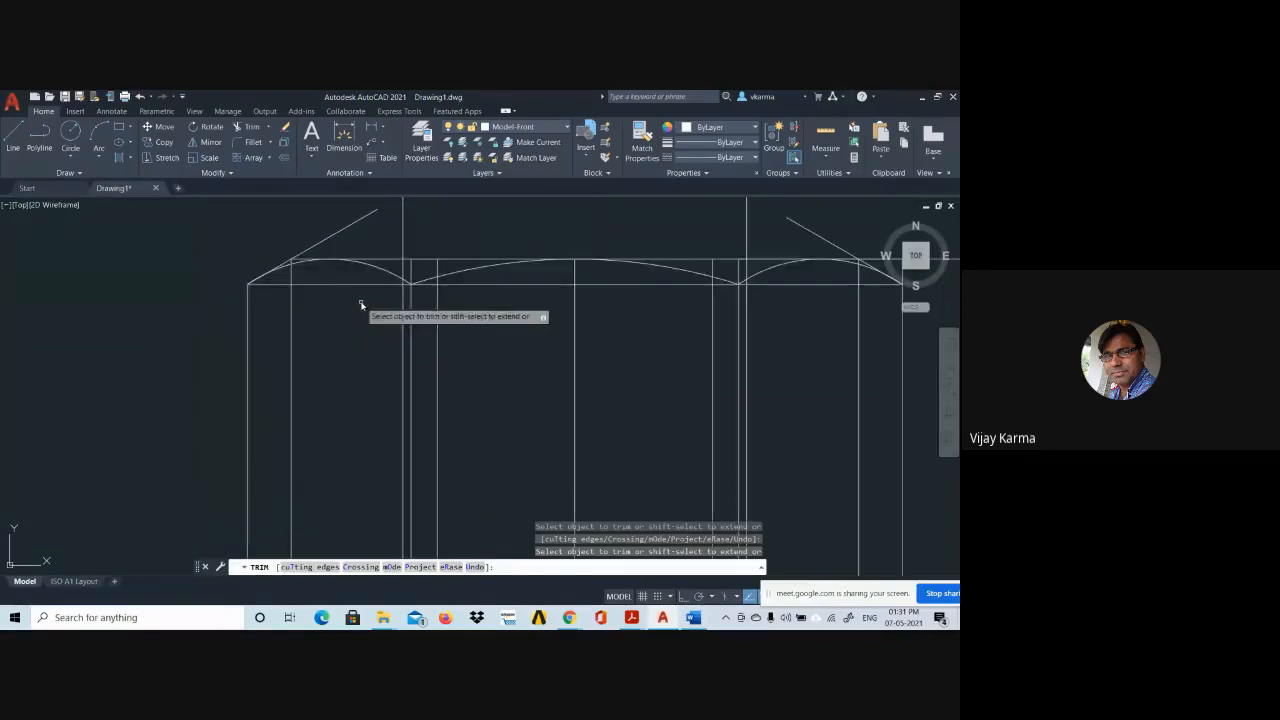
Trim the left slanted chamfer line's overhang and the vertical projection lines extending above the front view's top edge.
{"action": "scroll", "coordinate": [361, 305], "scroll_direction": "up", "scroll_amount": 2}
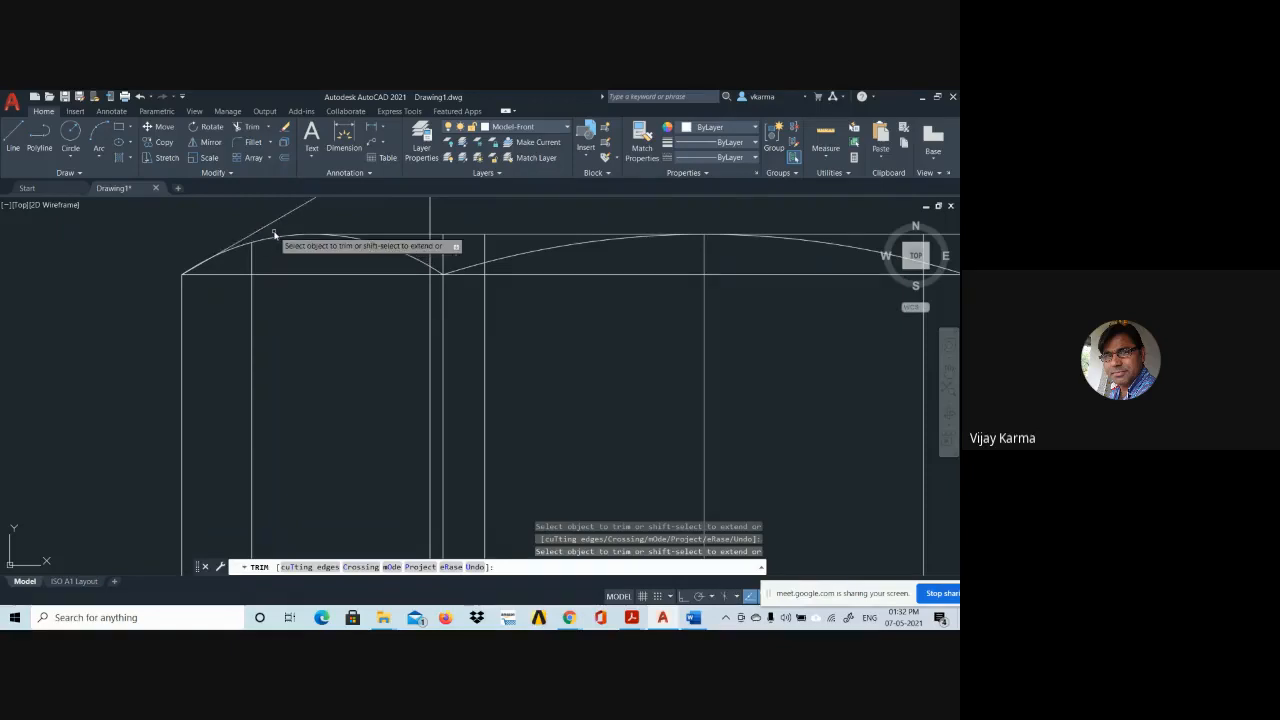
{"action": "scroll", "coordinate": [600, 330], "scroll_direction": "down", "scroll_amount": 3}
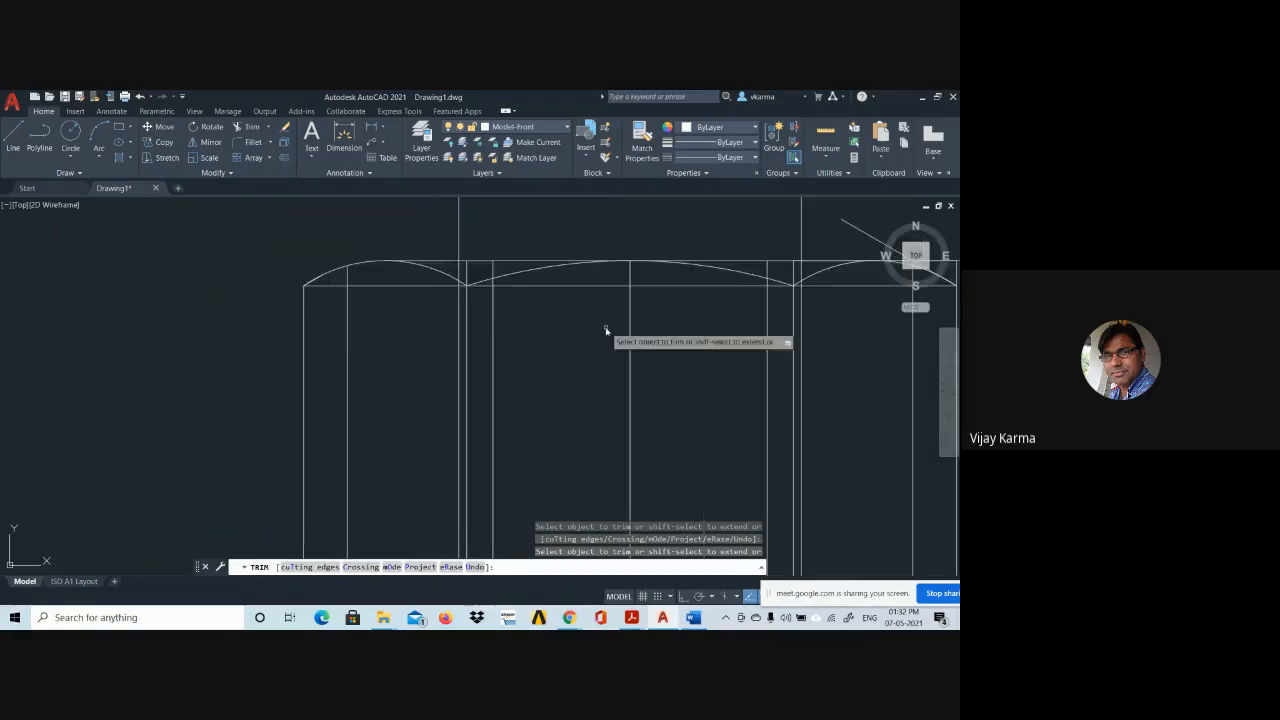
{"action": "middle_click_drag", "start_coordinate": [567, 326], "coordinate": [345, 330]}
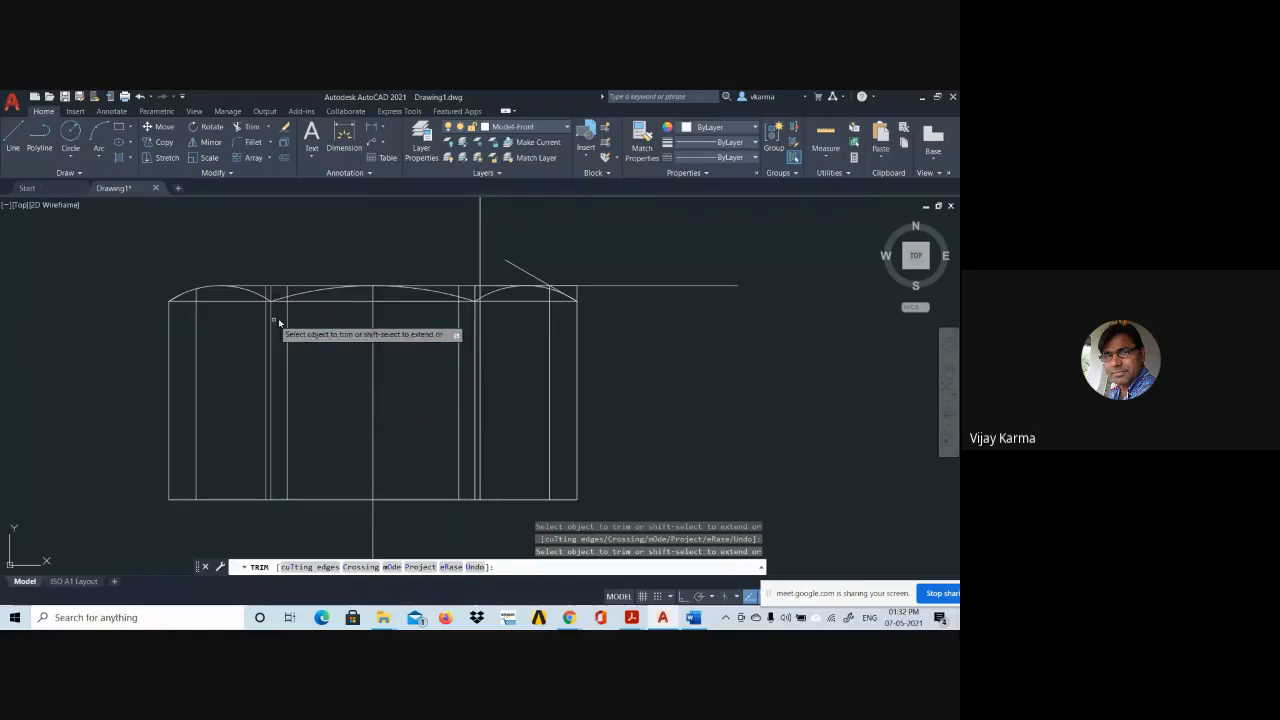
{"action": "left_click", "coordinate": [510, 270]}
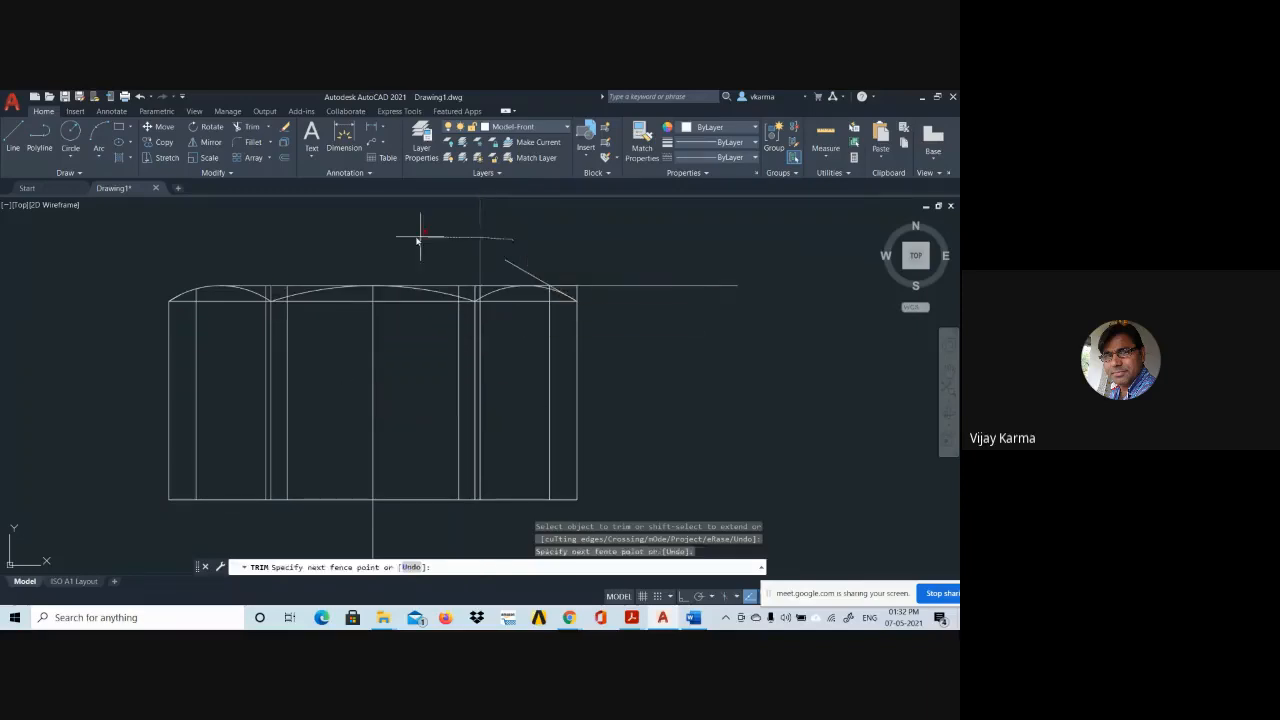
{"action": "left_click", "coordinate": [415, 238]}
{"action": "key", "text": "Return"}
Trim the upper overhang of the right slanted chamfer line and the right overhang of the front view's top horizontal line.
{"action": "left_click", "coordinate": [497, 277]}
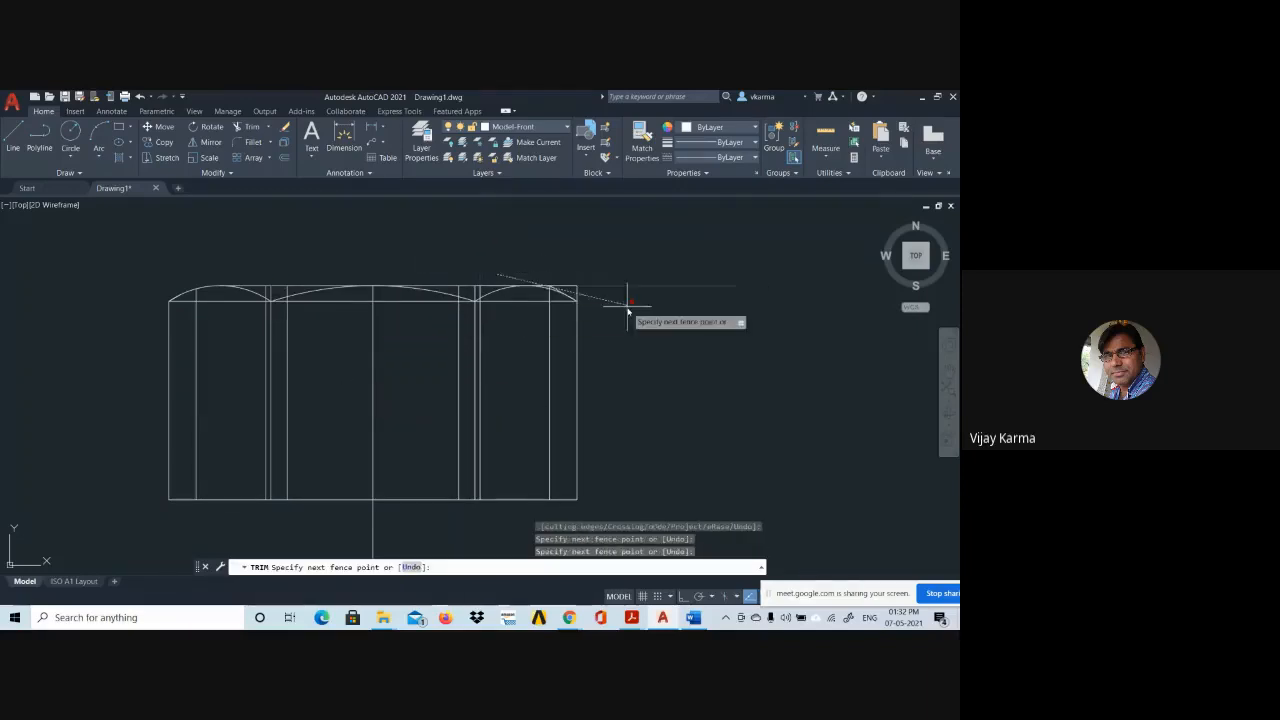
{"action": "left_click", "coordinate": [634, 292]}
{"action": "key", "text": "Return"}
{"action": "left_click", "coordinate": [600, 296]}
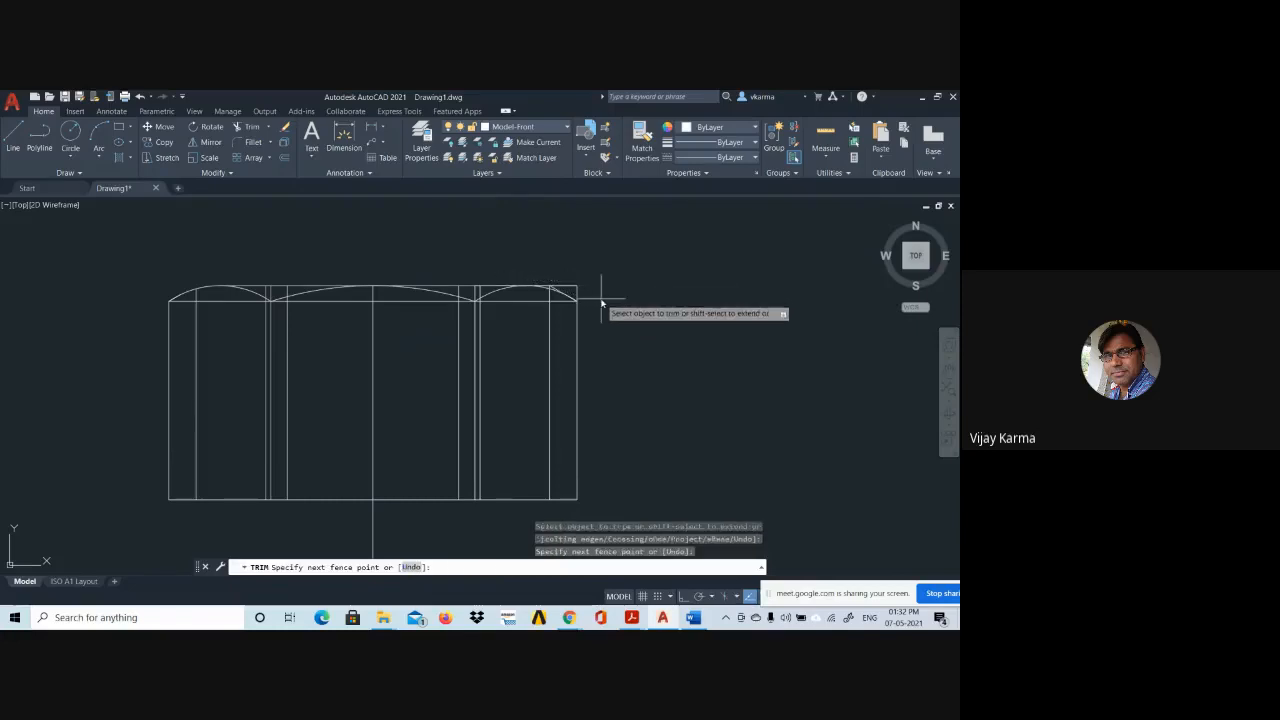
{"action": "left_click", "coordinate": [552, 283]}
{"action": "key", "text": "Return"}
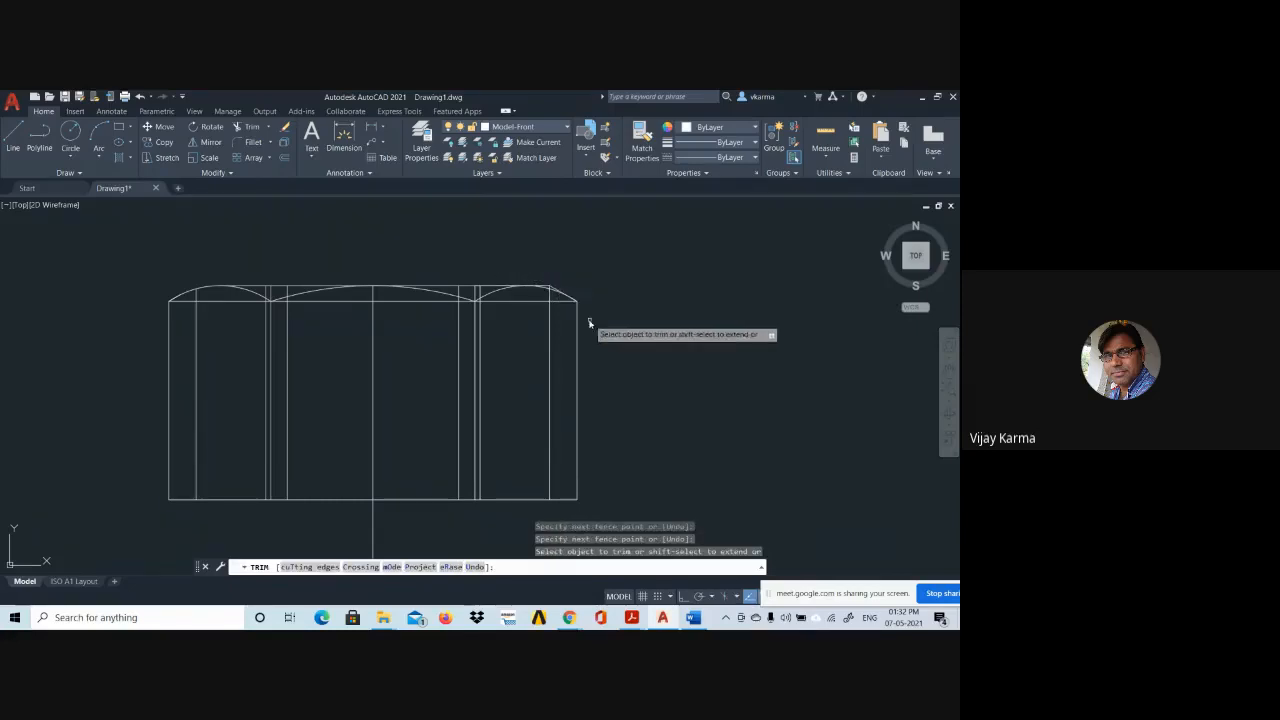
Trim the leftover chamfer segment and line stubs outside the right arc at the front view's upper-right corner.
{"action": "scroll", "coordinate": [523, 271], "scroll_direction": "up", "scroll_amount": 5}
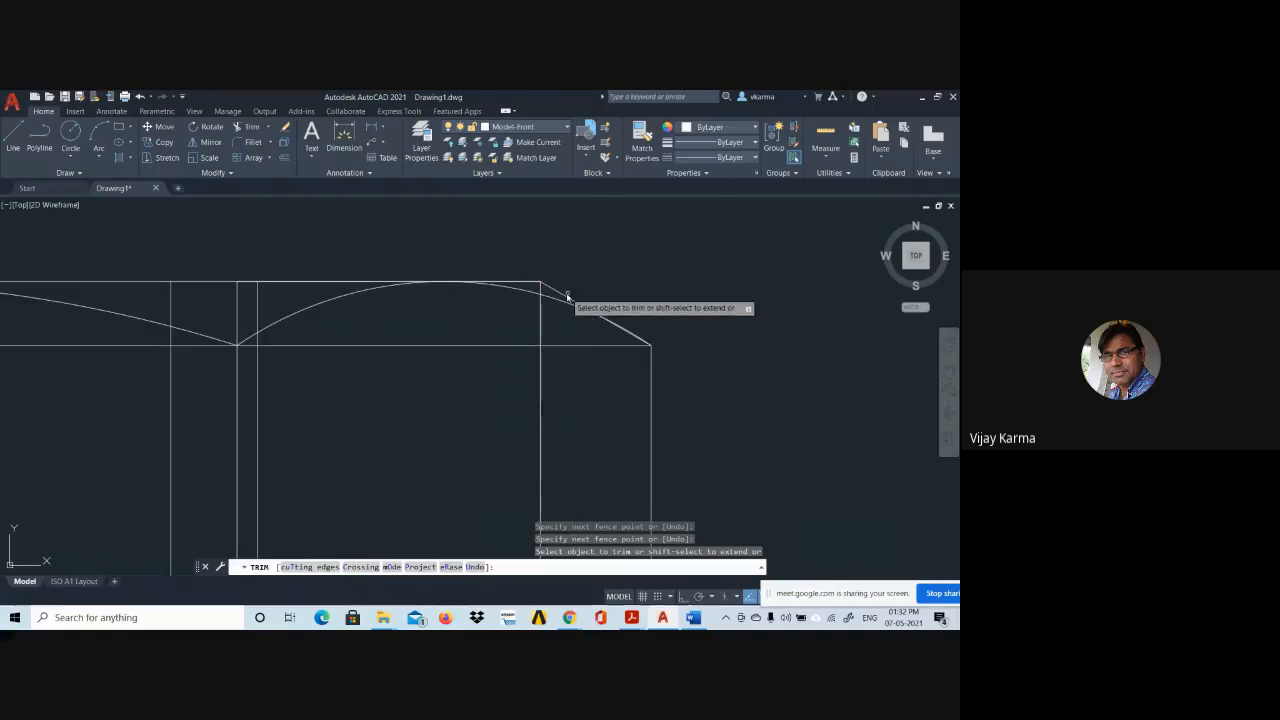
{"action": "left_click", "coordinate": [566, 296]}
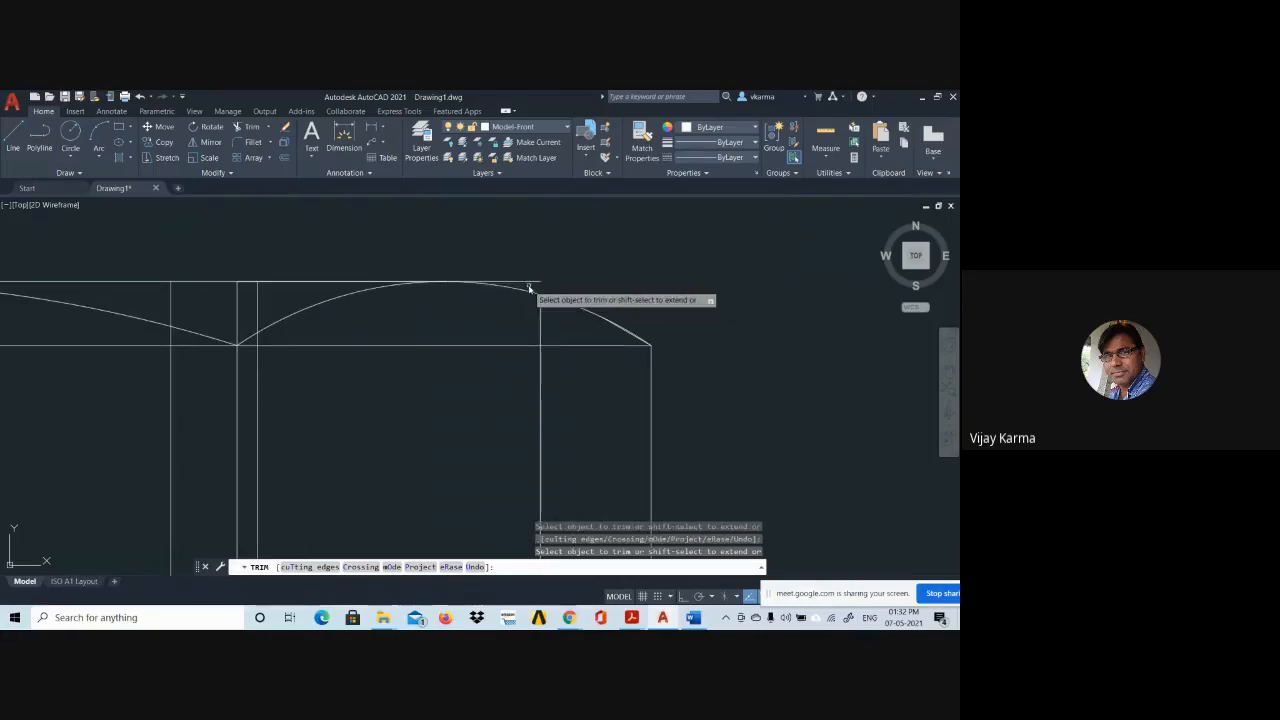
{"action": "scroll", "coordinate": [549, 286], "scroll_direction": "down", "scroll_amount": 2}
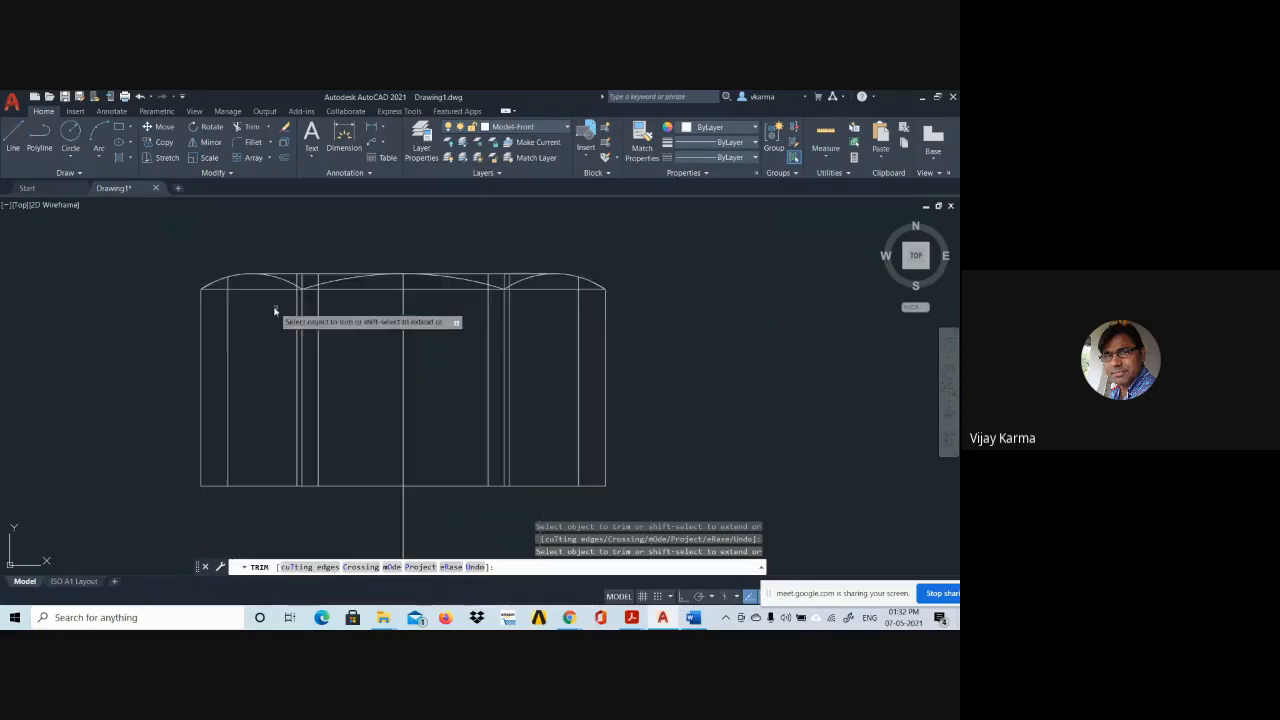
Trim the upper ends of the three vertical lines at the junction of the left and middle arcs.
{"action": "scroll", "coordinate": [275, 311], "scroll_direction": "up", "scroll_amount": 2}
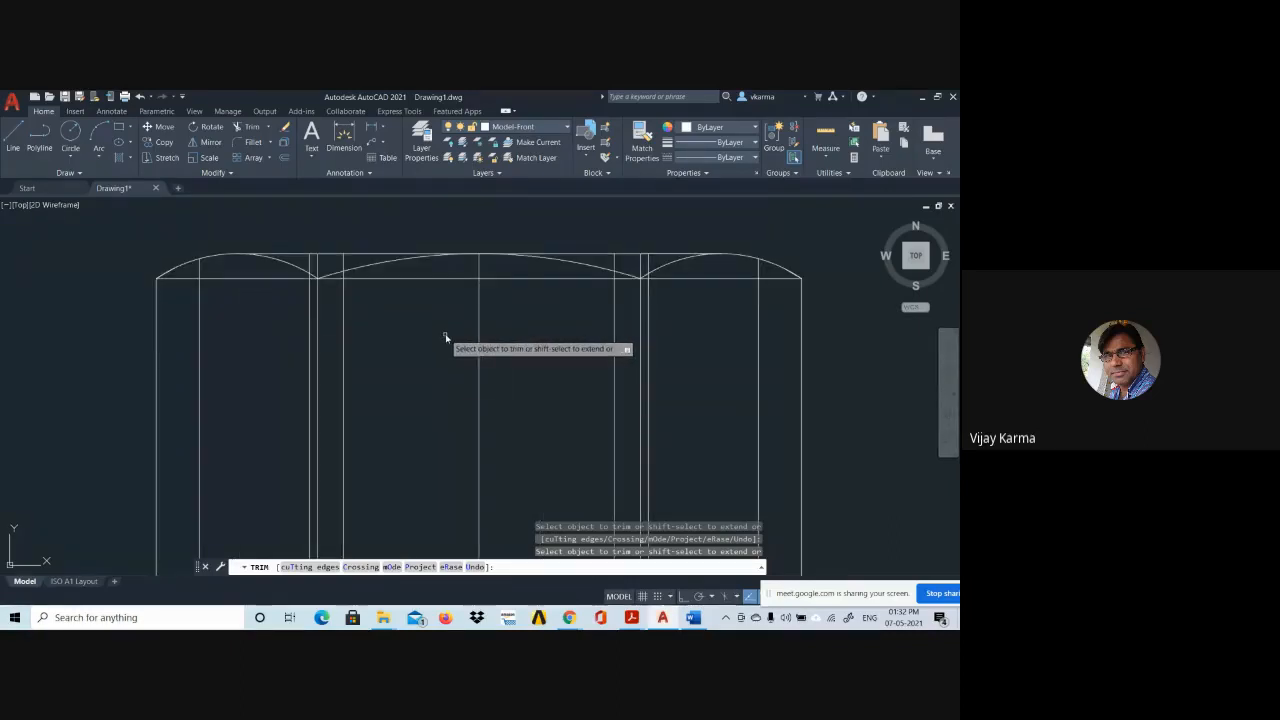
{"action": "scroll", "coordinate": [447, 337], "scroll_direction": "down", "scroll_amount": 1}
{"action": "scroll", "coordinate": [407, 337], "scroll_direction": "up", "scroll_amount": 3}
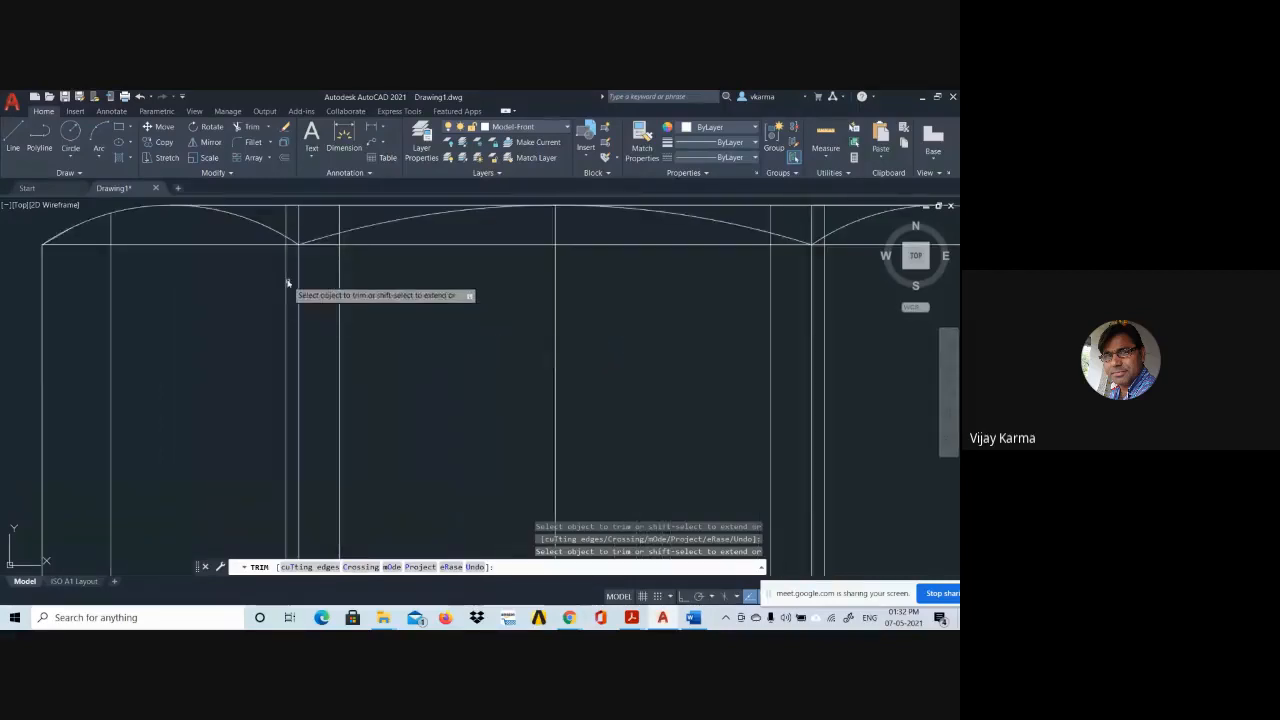
{"action": "scroll", "coordinate": [334, 380], "scroll_direction": "down", "scroll_amount": 1}
{"action": "scroll", "coordinate": [347, 387], "scroll_direction": "up", "scroll_amount": 1}
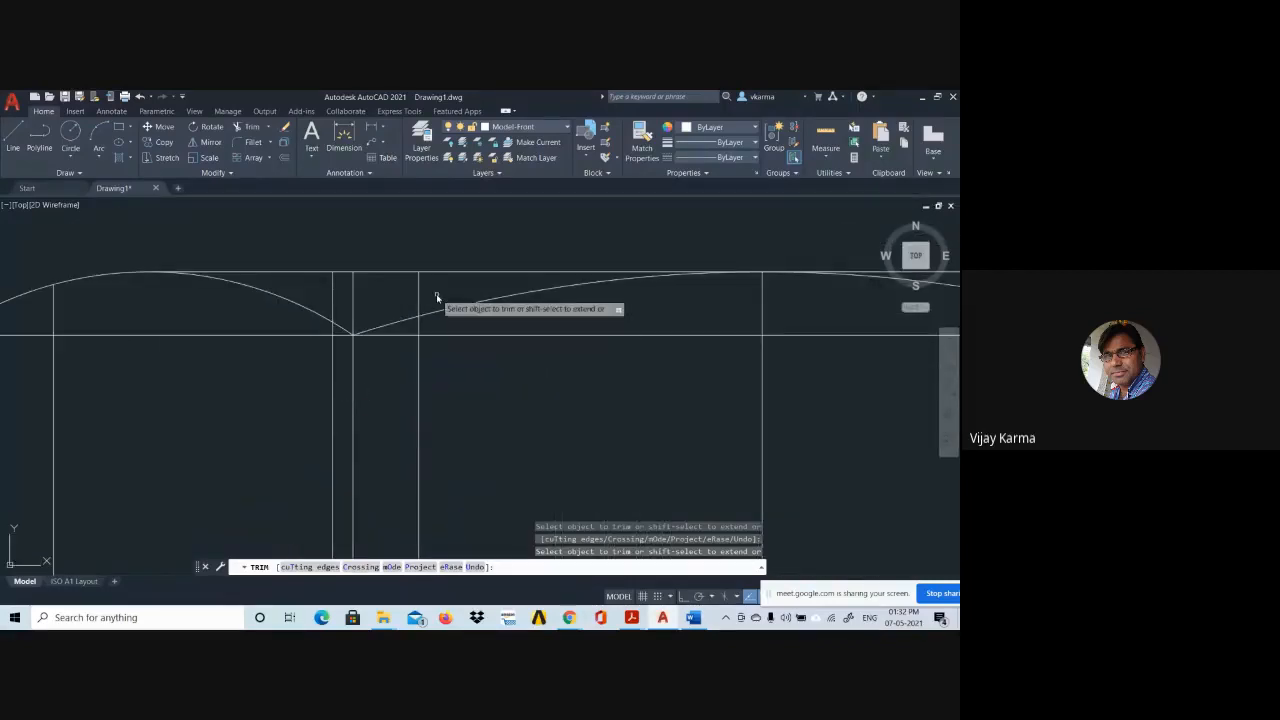
{"action": "left_click_drag", "start_coordinate": [437, 295], "coordinate": [319, 293]}
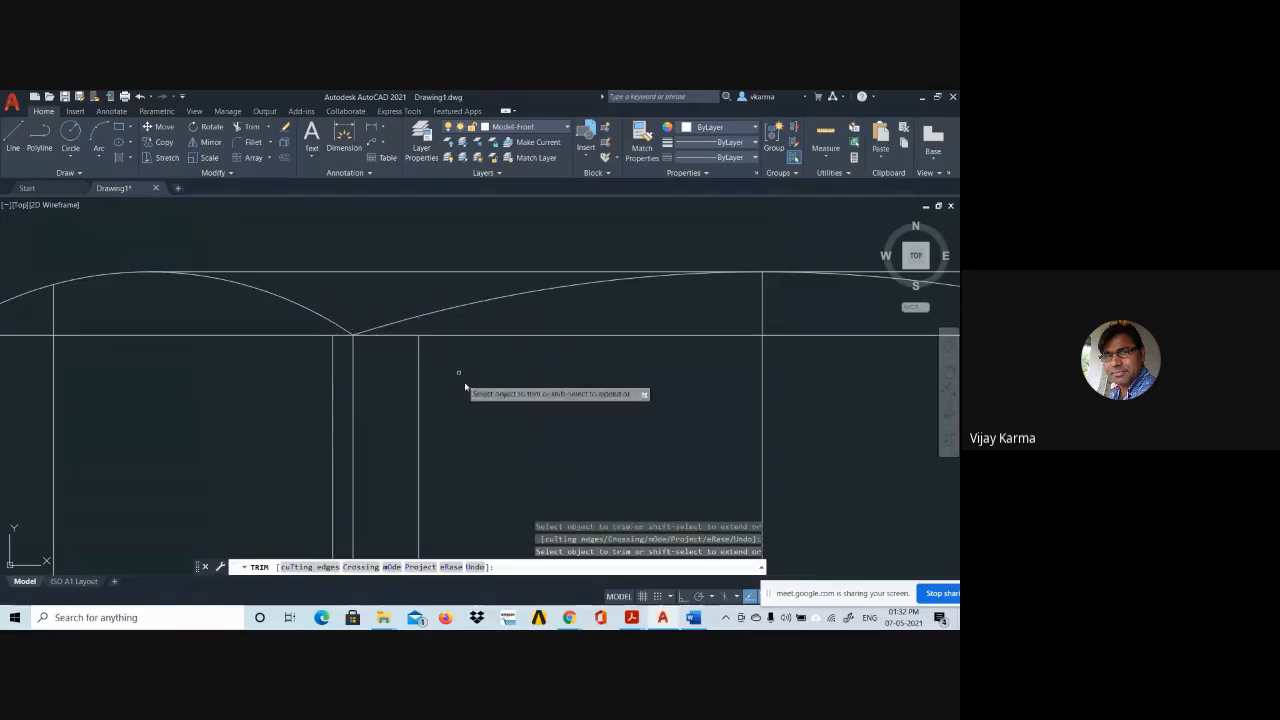
{"action": "scroll", "coordinate": [497, 388], "scroll_direction": "down", "scroll_amount": 2}
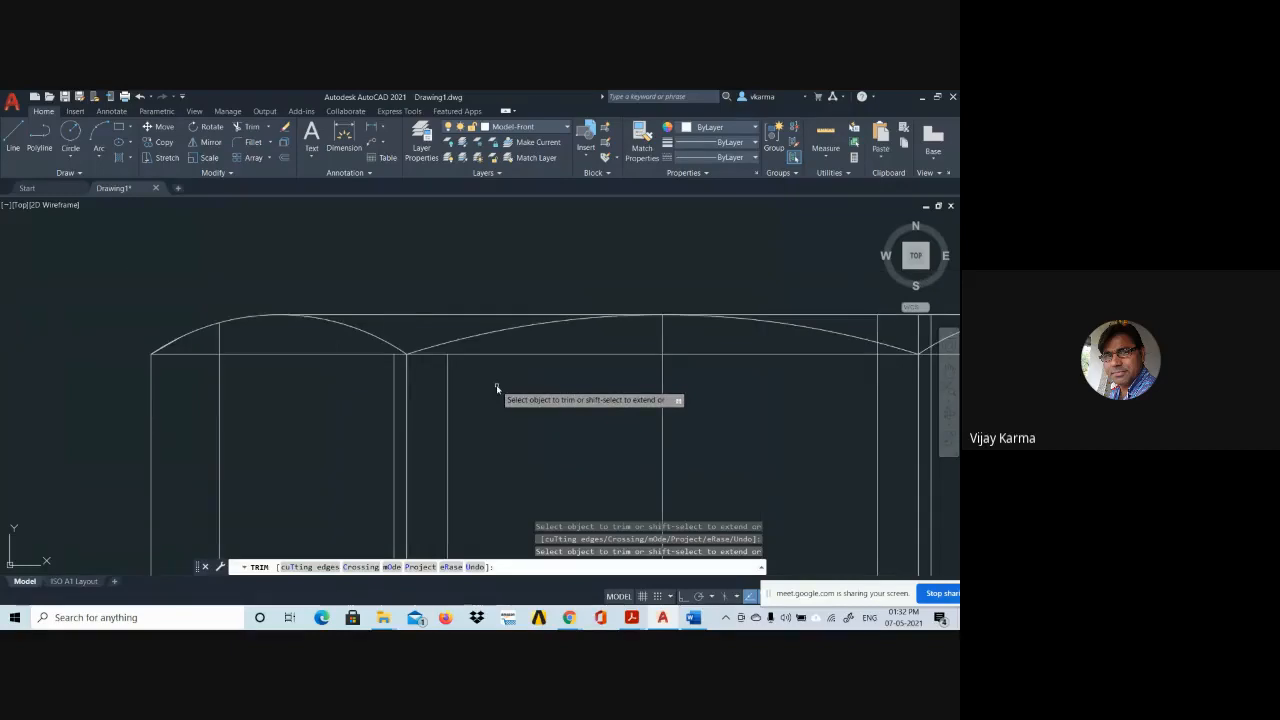
Undo the trim of the three vertical lines at the left arc junction and end the Trim command.
{"action": "key", "text": "ctrl+z"}
{"action": "key", "text": "ctrl+z"}
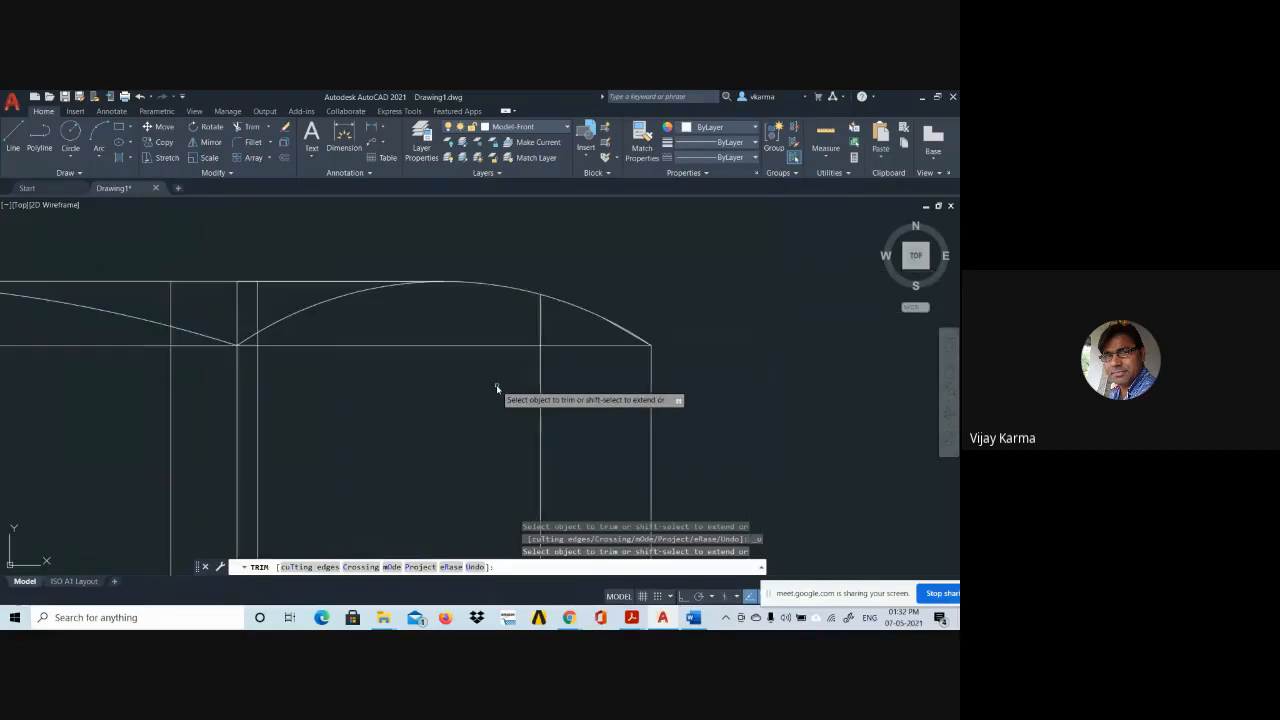
{"action": "scroll", "coordinate": [353, 386], "scroll_direction": "down", "scroll_amount": 4}
{"action": "scroll", "coordinate": [247, 418], "scroll_direction": "up", "scroll_amount": 2}
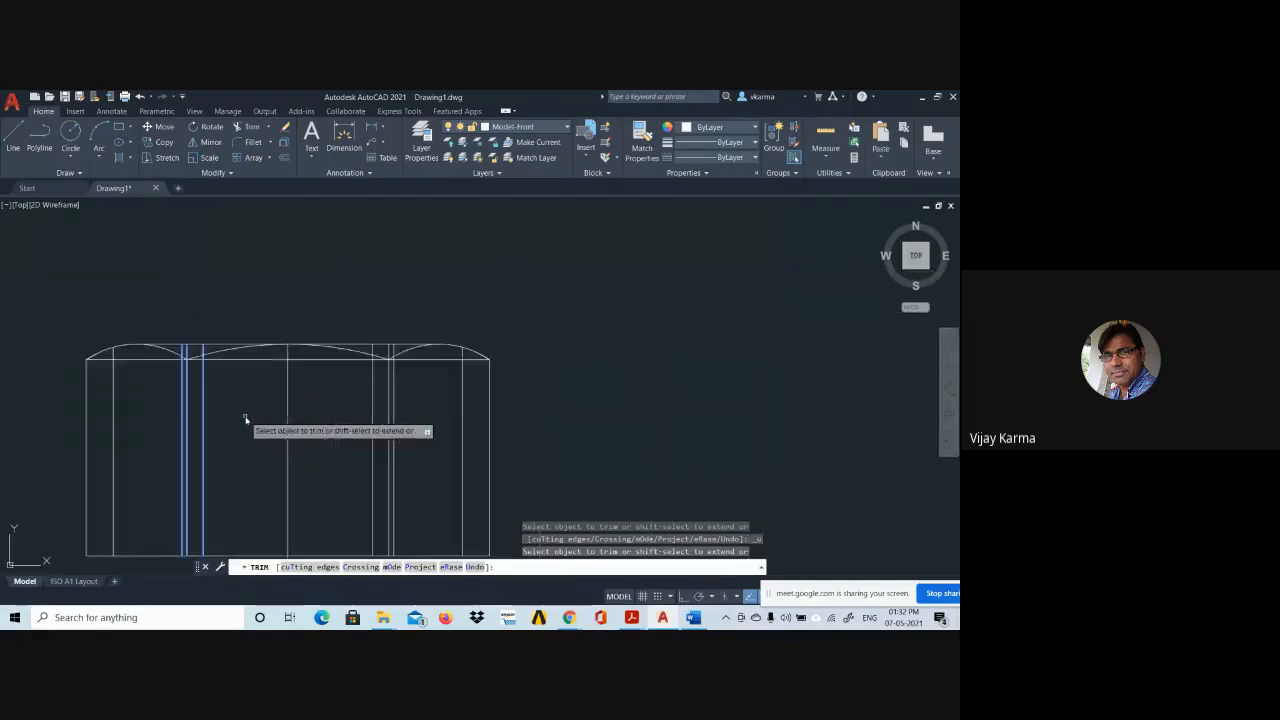
{"action": "key", "text": "Escape"}
{"action": "scroll", "coordinate": [334, 432], "scroll_direction": "down", "scroll_amount": 2}
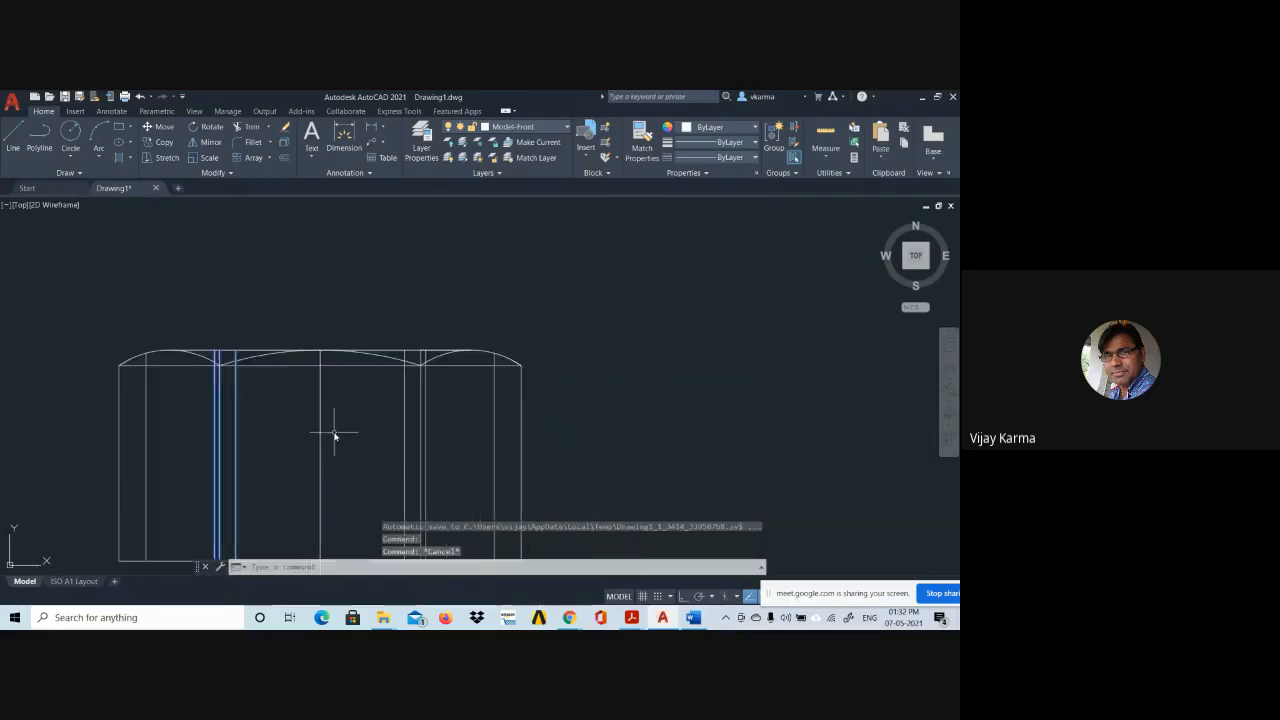
{"action": "left_click", "coordinate": [699, 311]}
{"action": "left_click", "coordinate": [634, 312]}
{"action": "key", "text": "Escape"}
{"action": "key", "text": "Escape"}
{"action": "key", "text": "Escape"}
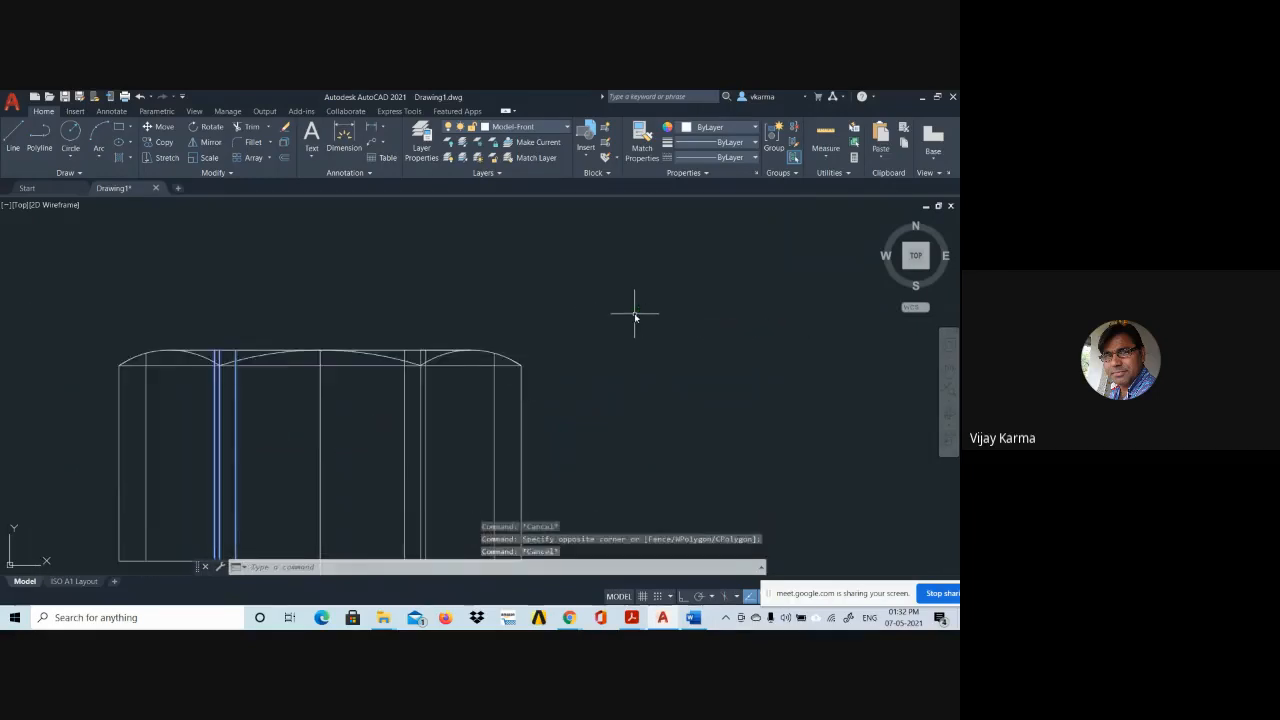
{"action": "scroll", "coordinate": [592, 335], "scroll_direction": "down", "scroll_amount": 4}
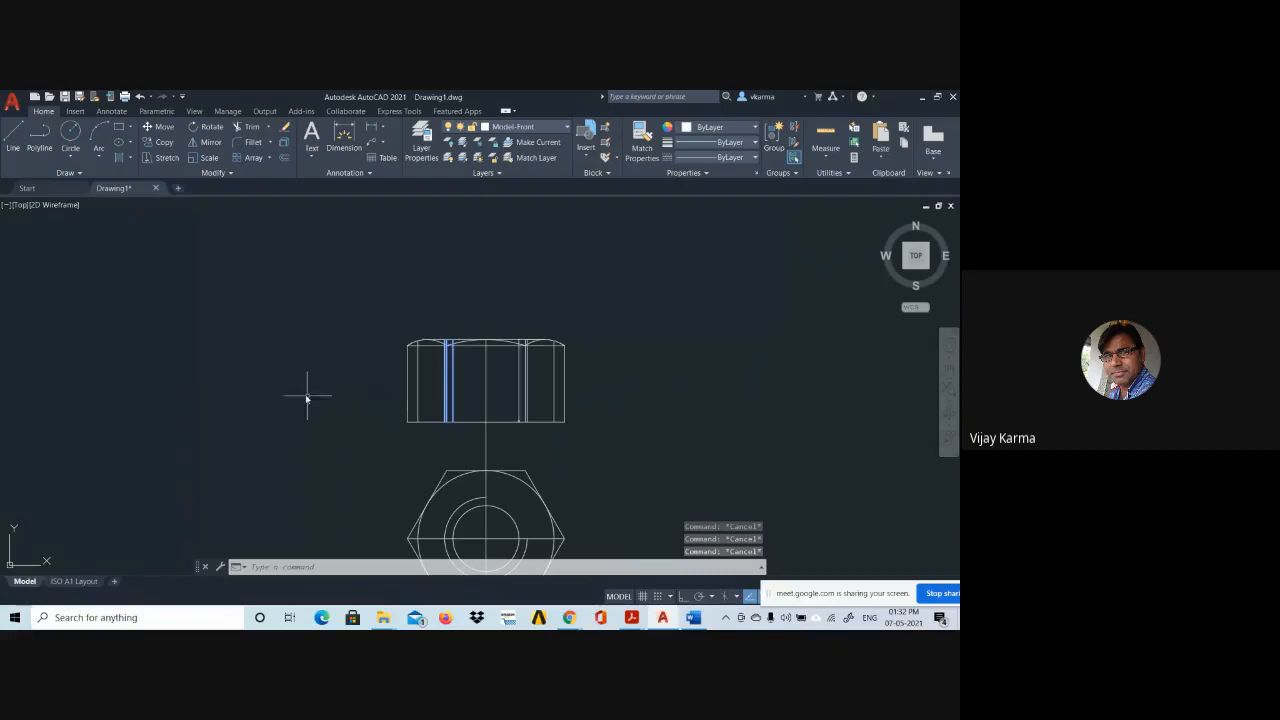
{"action": "left_click", "coordinate": [270, 345]}
{"action": "right_click", "coordinate": [272, 334]}
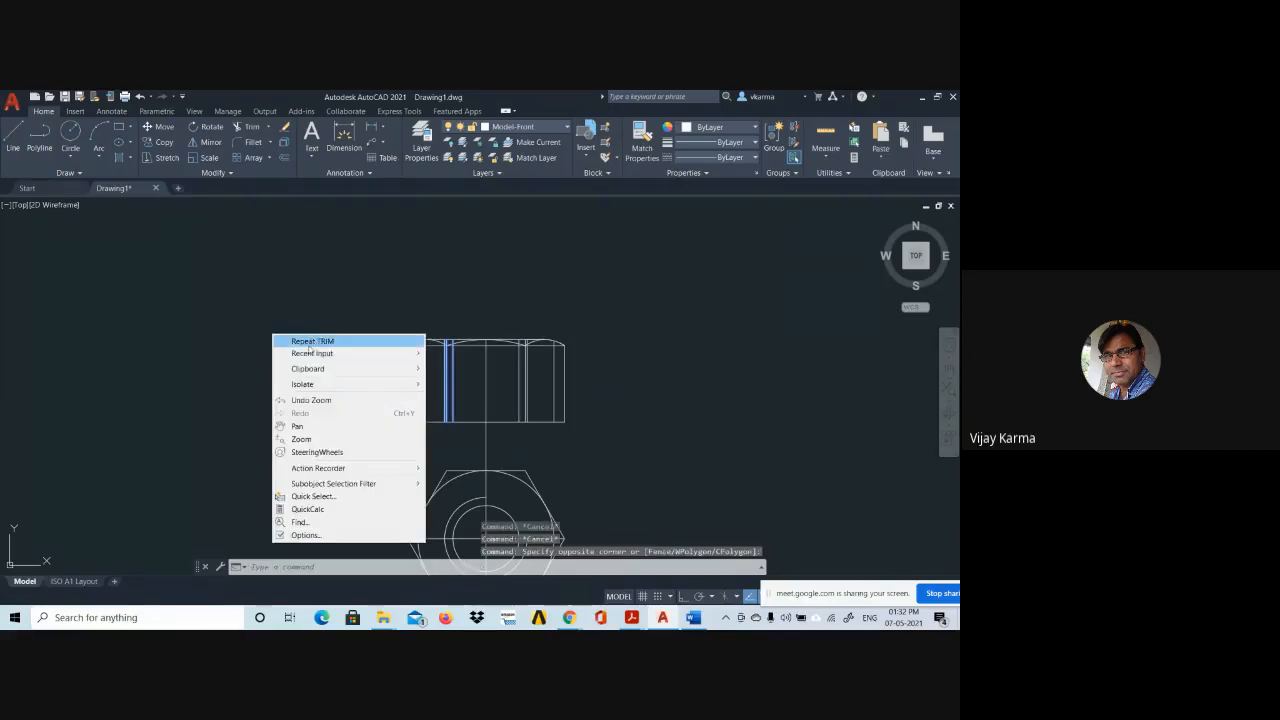
{"action": "left_click", "coordinate": [276, 310]}
{"action": "key", "text": "Escape"}
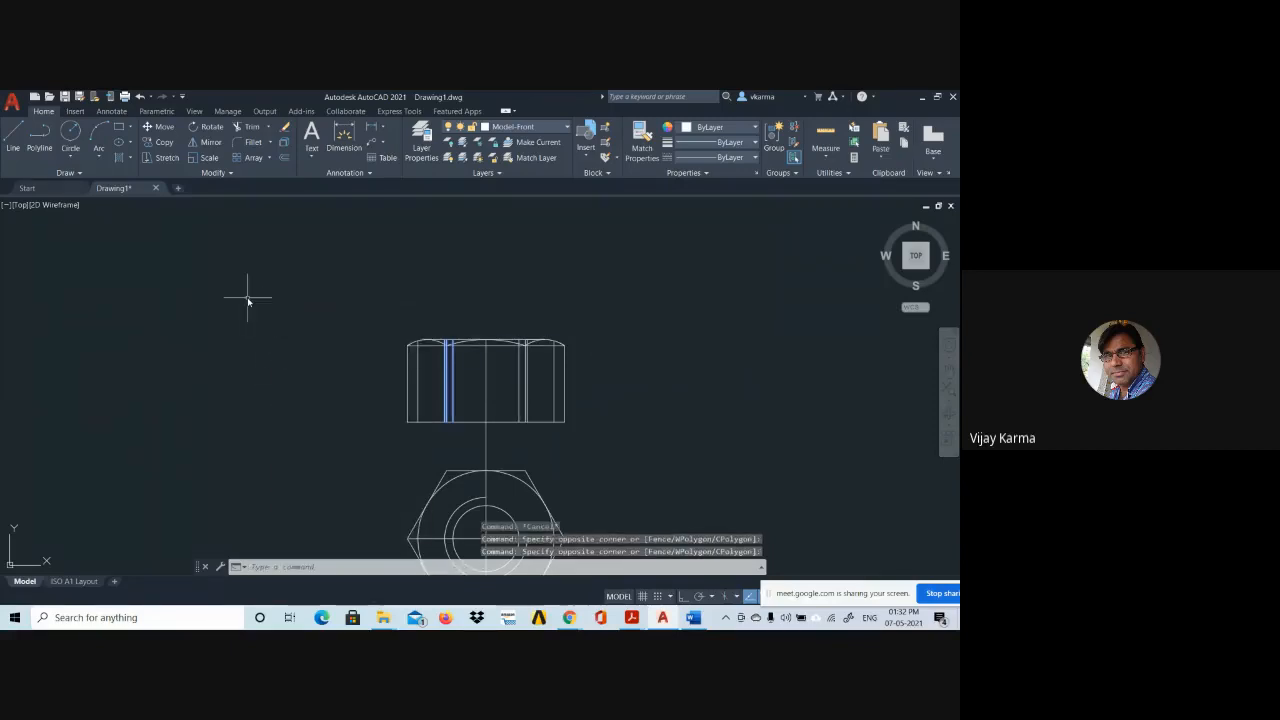
Select and deselect the rightmost highlighted vertical line of the front view to clear its stuck highlight.
{"action": "scroll", "coordinate": [480, 428], "scroll_direction": "up", "scroll_amount": 10}
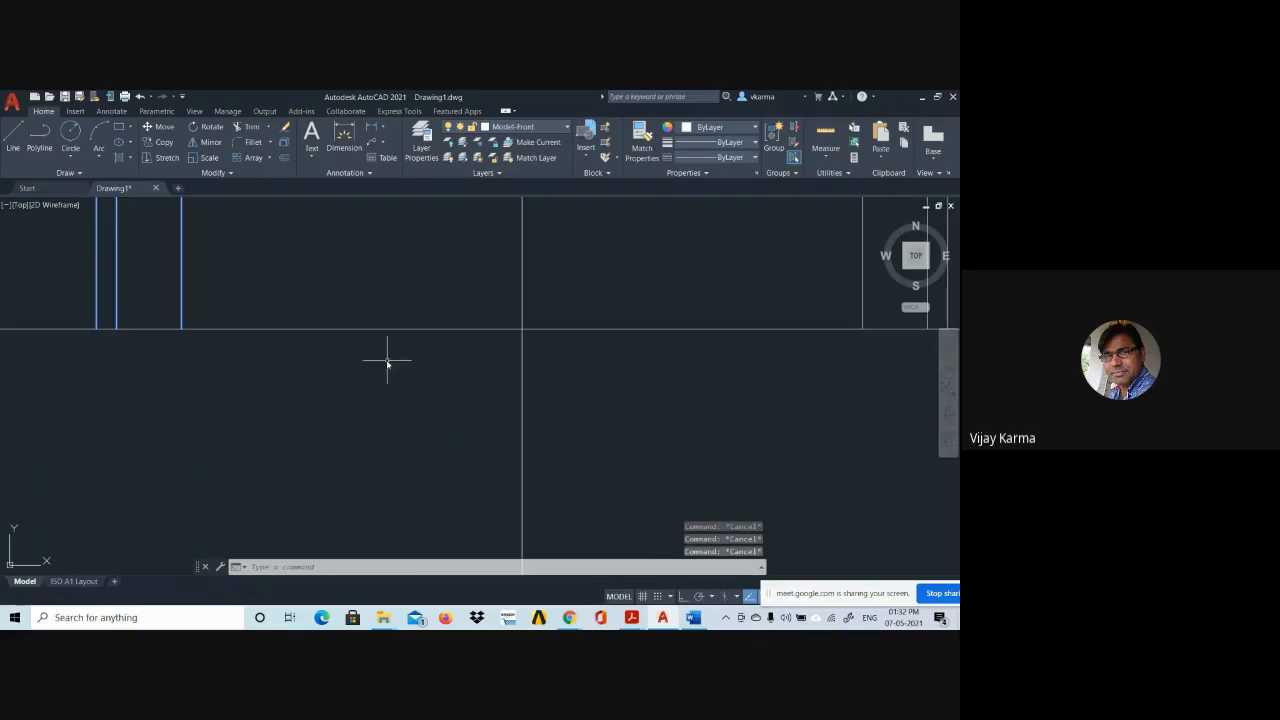
{"action": "scroll", "coordinate": [387, 363], "scroll_direction": "down", "scroll_amount": 5}
{"action": "left_click", "coordinate": [57, 270]}
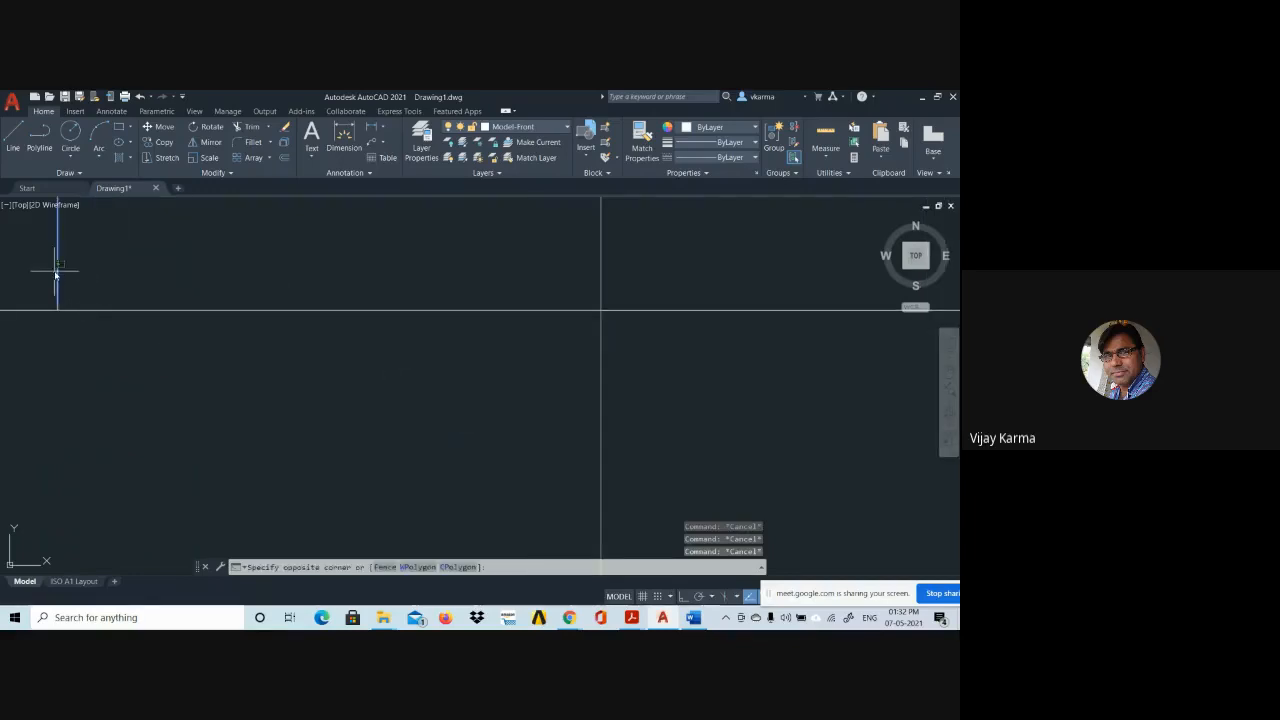
{"action": "left_click", "coordinate": [86, 271]}
{"action": "left_click", "coordinate": [88, 283]}
{"action": "left_click", "coordinate": [23, 260]}
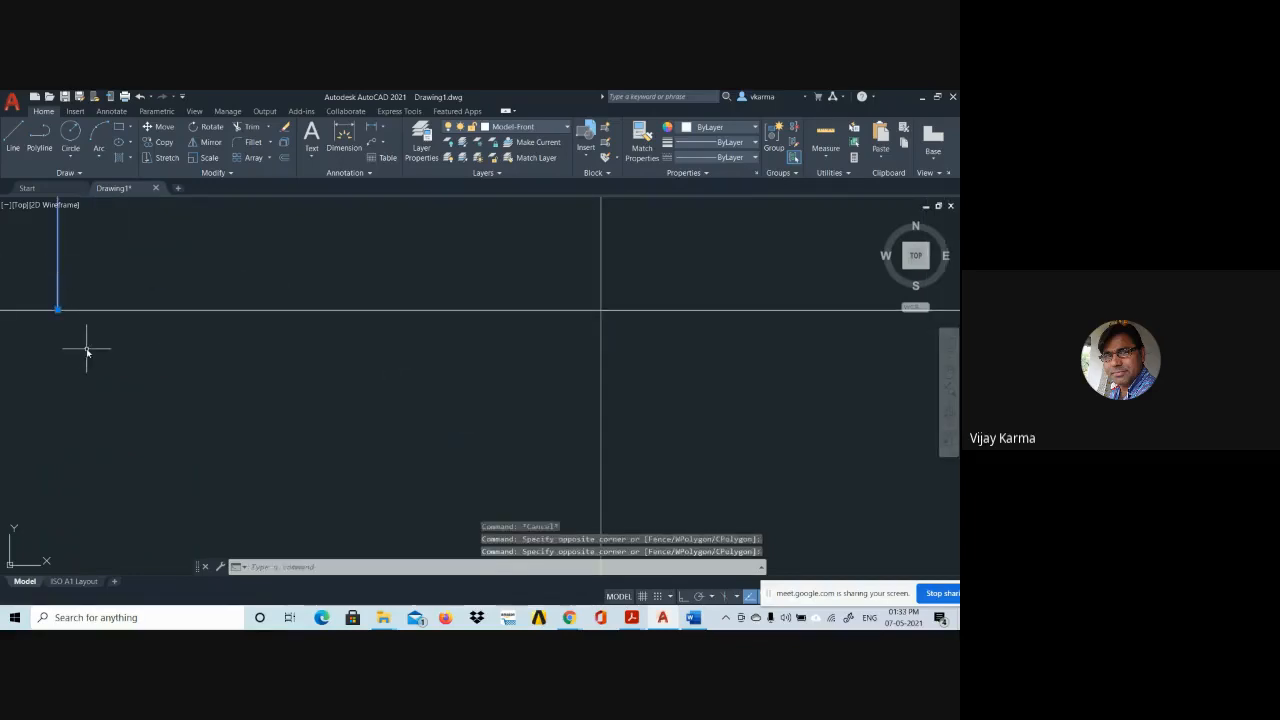
{"action": "key", "text": "Escape"}
{"action": "key", "text": "Escape"}
{"action": "key", "text": "Escape"}
{"action": "scroll", "coordinate": [166, 395], "scroll_direction": "down", "scroll_amount": 4}
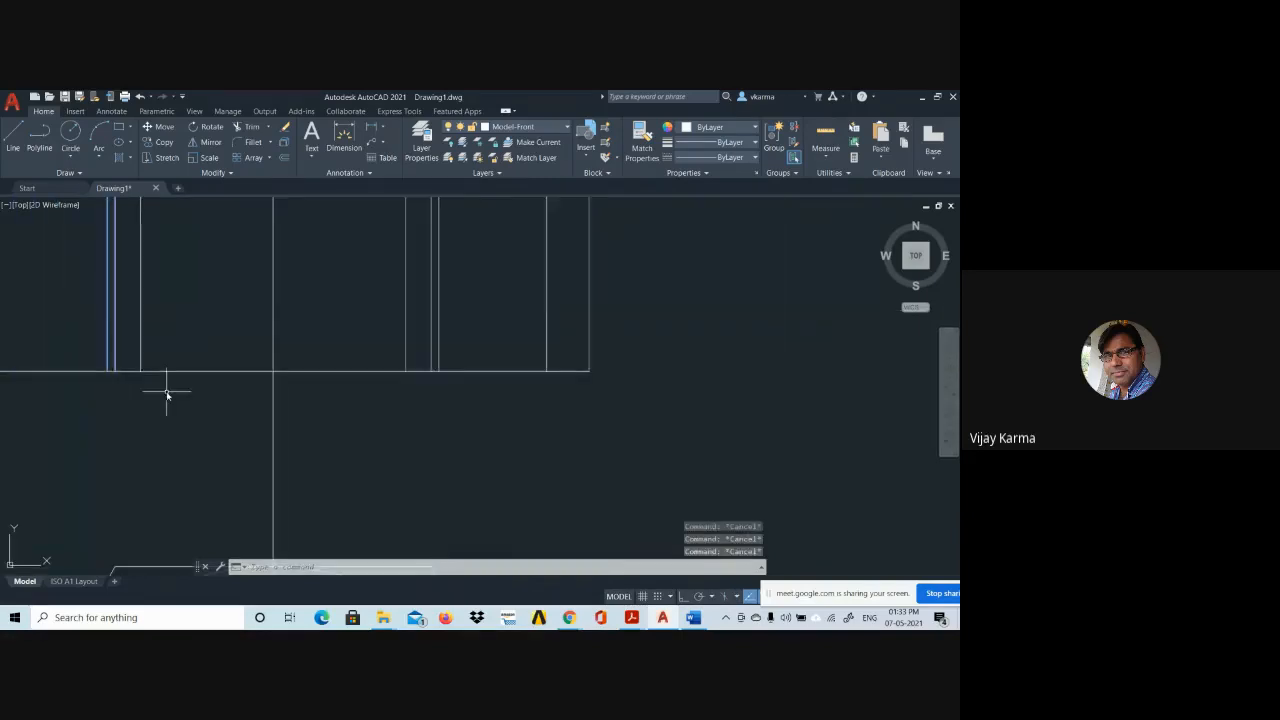
Examine the front view's arc junctions and vertical lines, and the hexagon and circles of the top view.
{"action": "scroll", "coordinate": [166, 395], "scroll_direction": "down", "scroll_amount": 5}
{"action": "scroll", "coordinate": [195, 375], "scroll_direction": "up", "scroll_amount": 5}
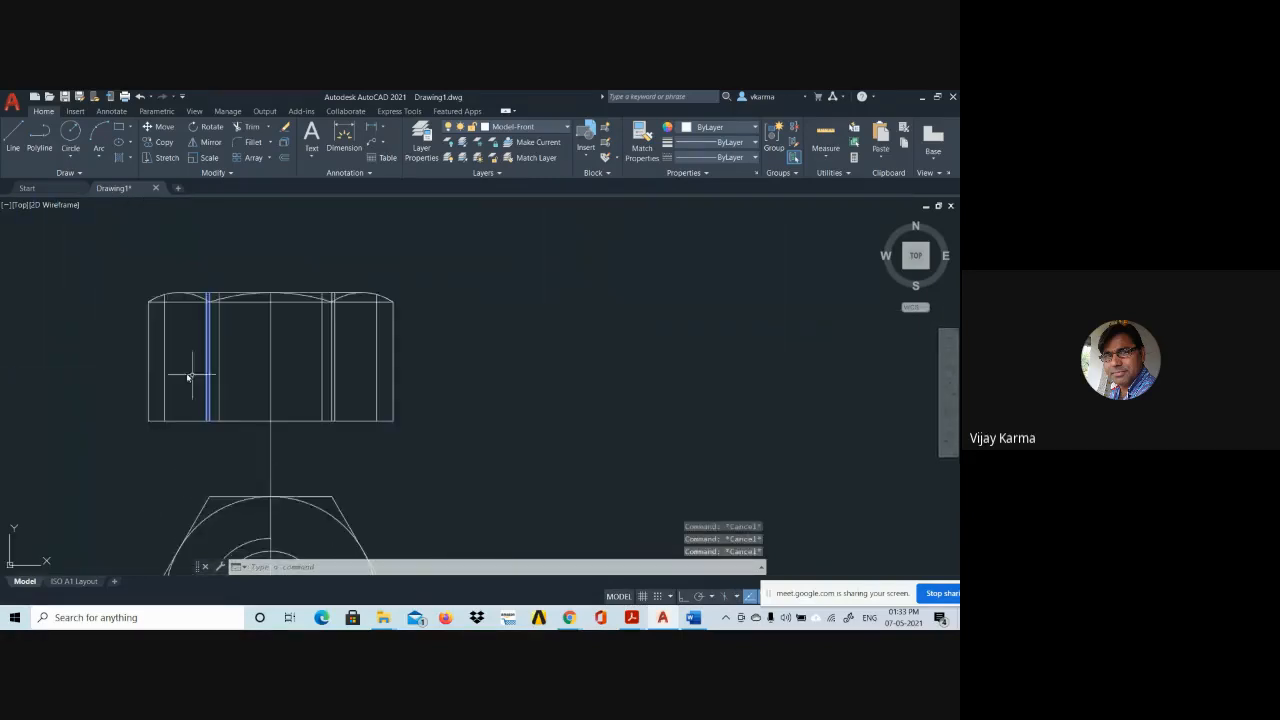
{"action": "scroll", "coordinate": [187, 376], "scroll_direction": "up", "scroll_amount": 2}
{"action": "scroll", "coordinate": [283, 380], "scroll_direction": "up", "scroll_amount": 4}
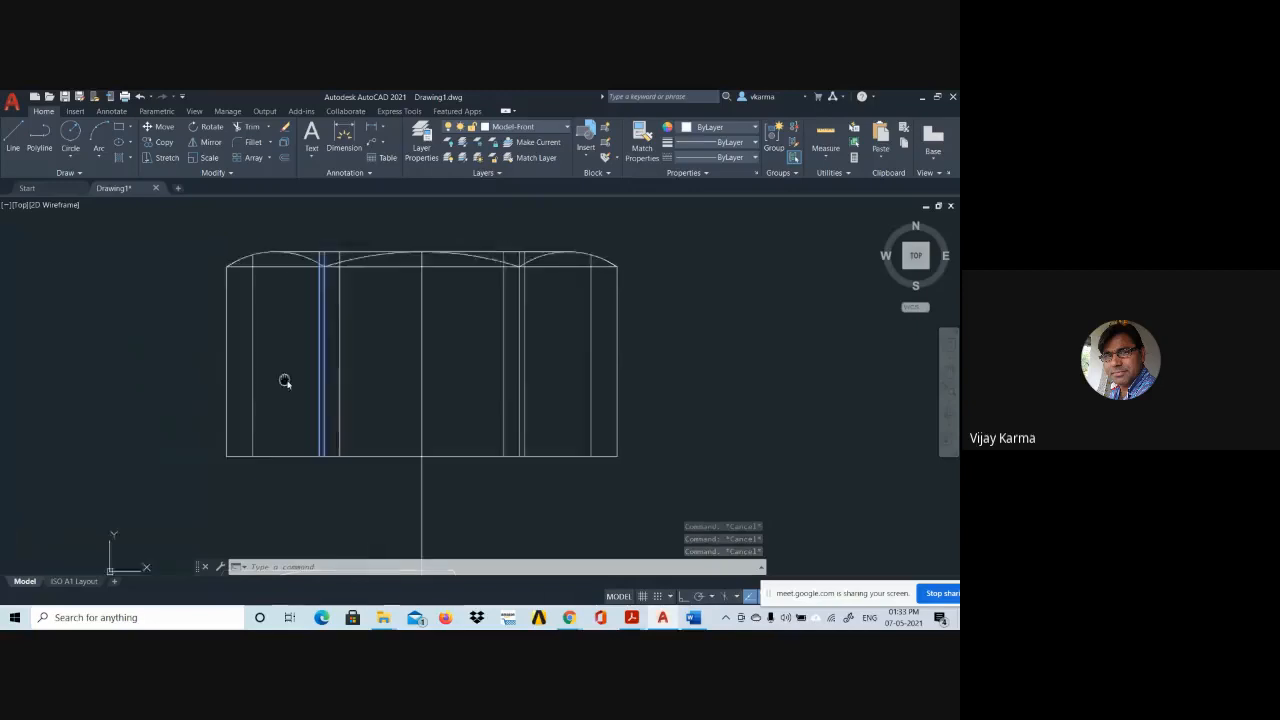
{"action": "scroll", "coordinate": [349, 395], "scroll_direction": "down", "scroll_amount": 2}
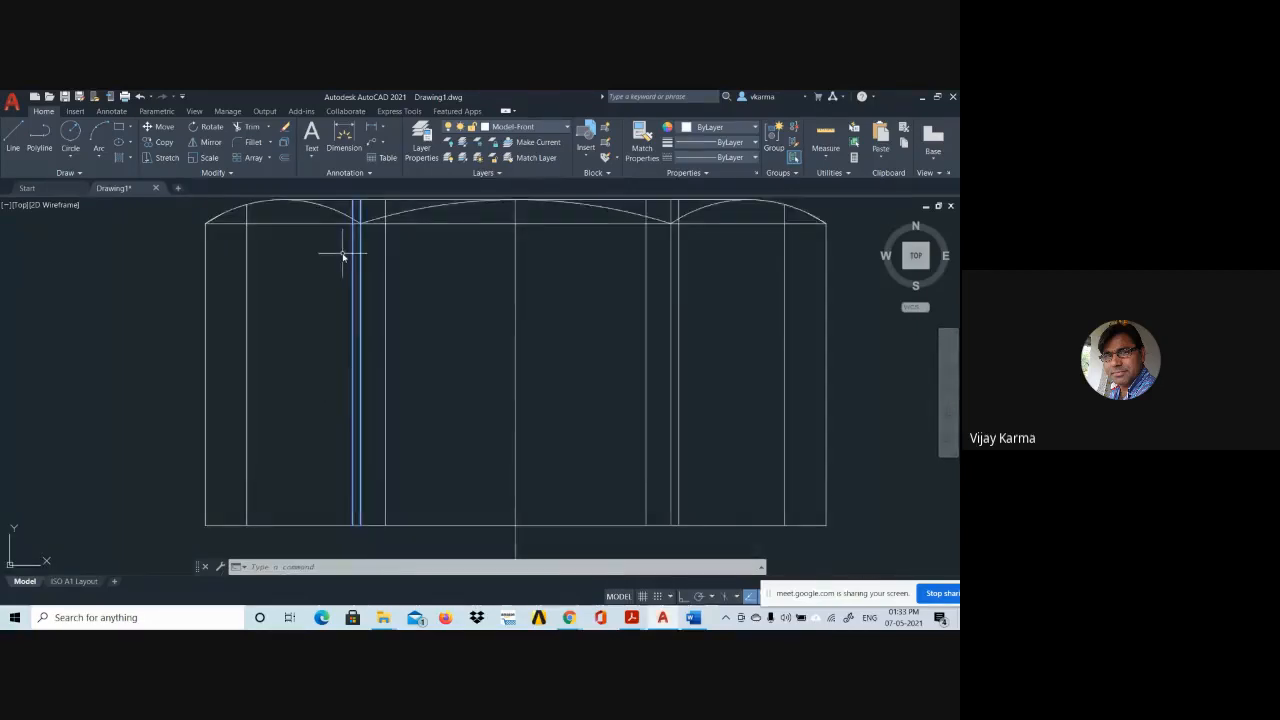
{"action": "middle_click_drag", "start_coordinate": [343, 257], "coordinate": [343, 400]}
{"action": "scroll", "coordinate": [371, 343], "scroll_direction": "up", "scroll_amount": 5}
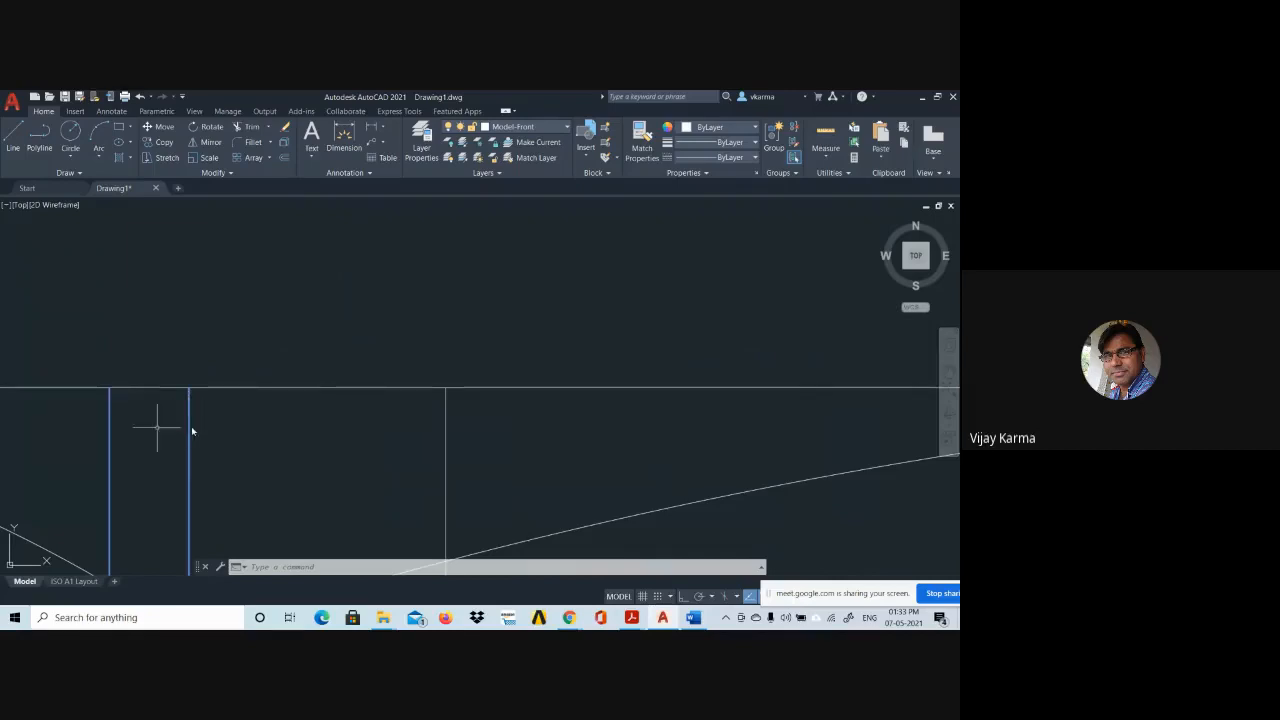
{"action": "scroll", "coordinate": [284, 430], "scroll_direction": "down", "scroll_amount": 2}
{"action": "middle_click_drag", "start_coordinate": [415, 428], "coordinate": [397, 282]}
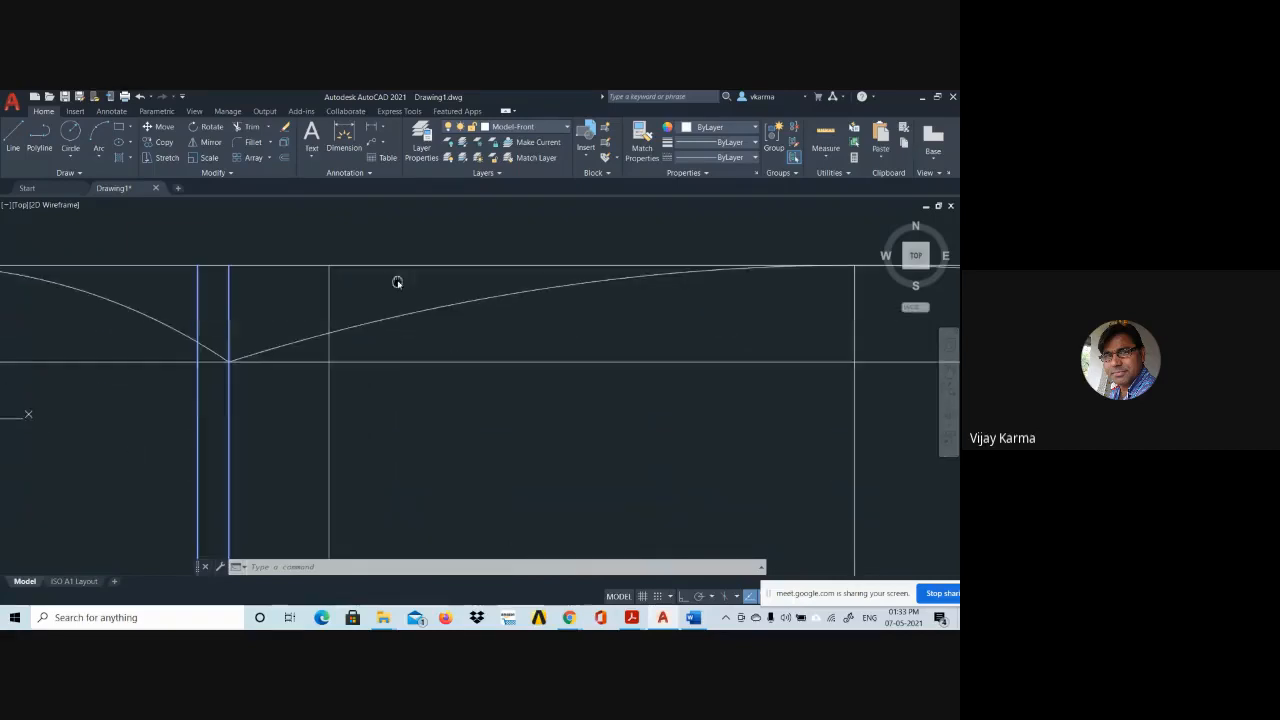
{"action": "scroll", "coordinate": [397, 354], "scroll_direction": "down", "scroll_amount": 4}
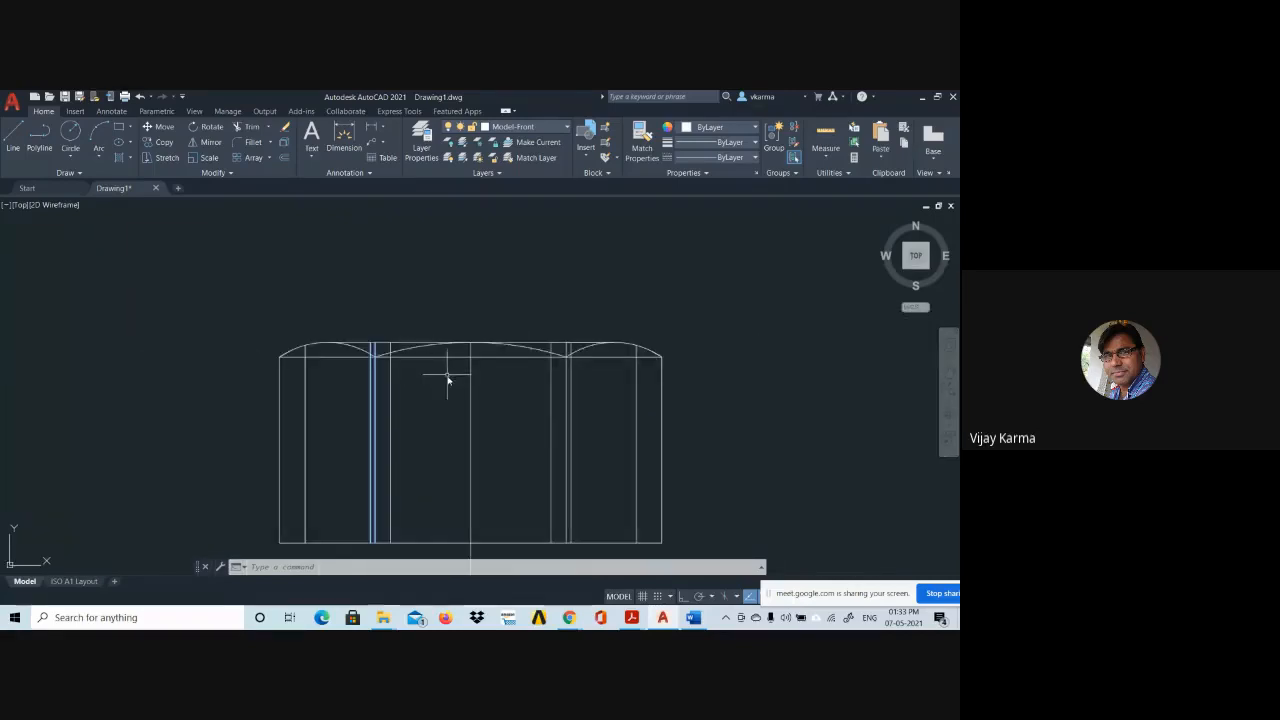
{"action": "middle_click_drag", "start_coordinate": [447, 378], "coordinate": [409, 280]}
{"action": "scroll", "coordinate": [570, 413], "scroll_direction": "down", "scroll_amount": 3}
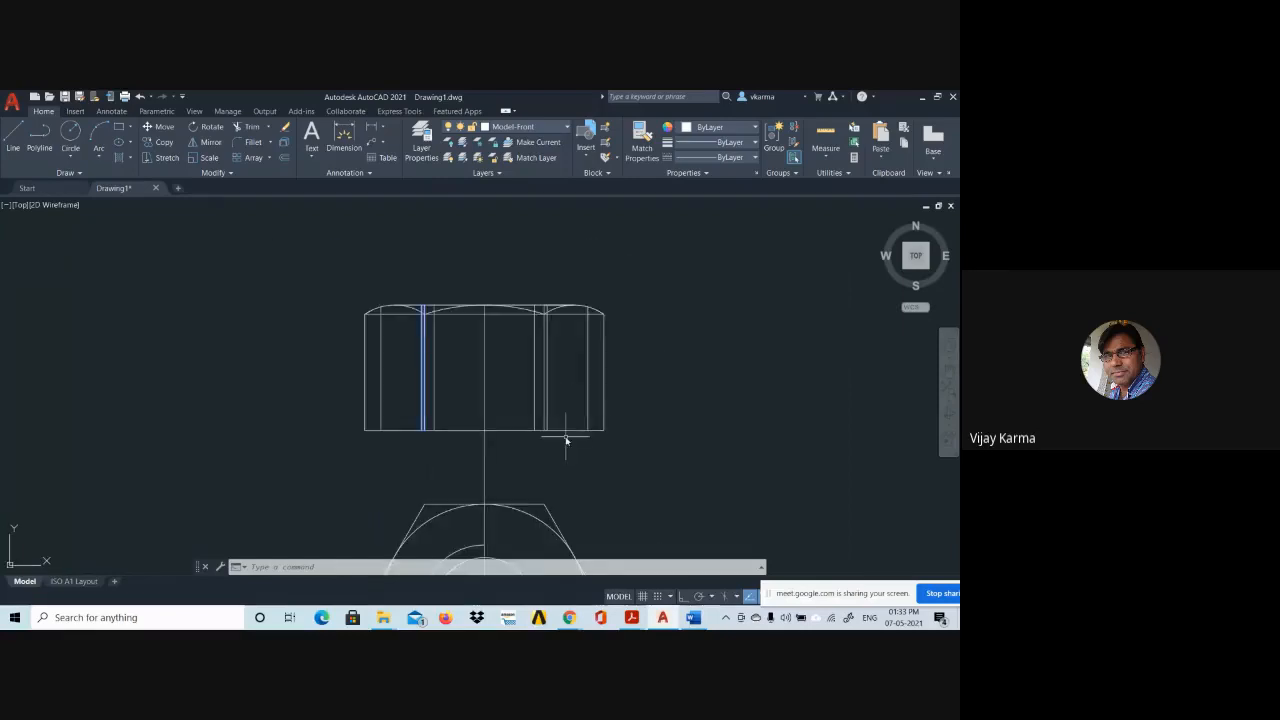
{"action": "middle_click_drag", "start_coordinate": [566, 440], "coordinate": [531, 239]}
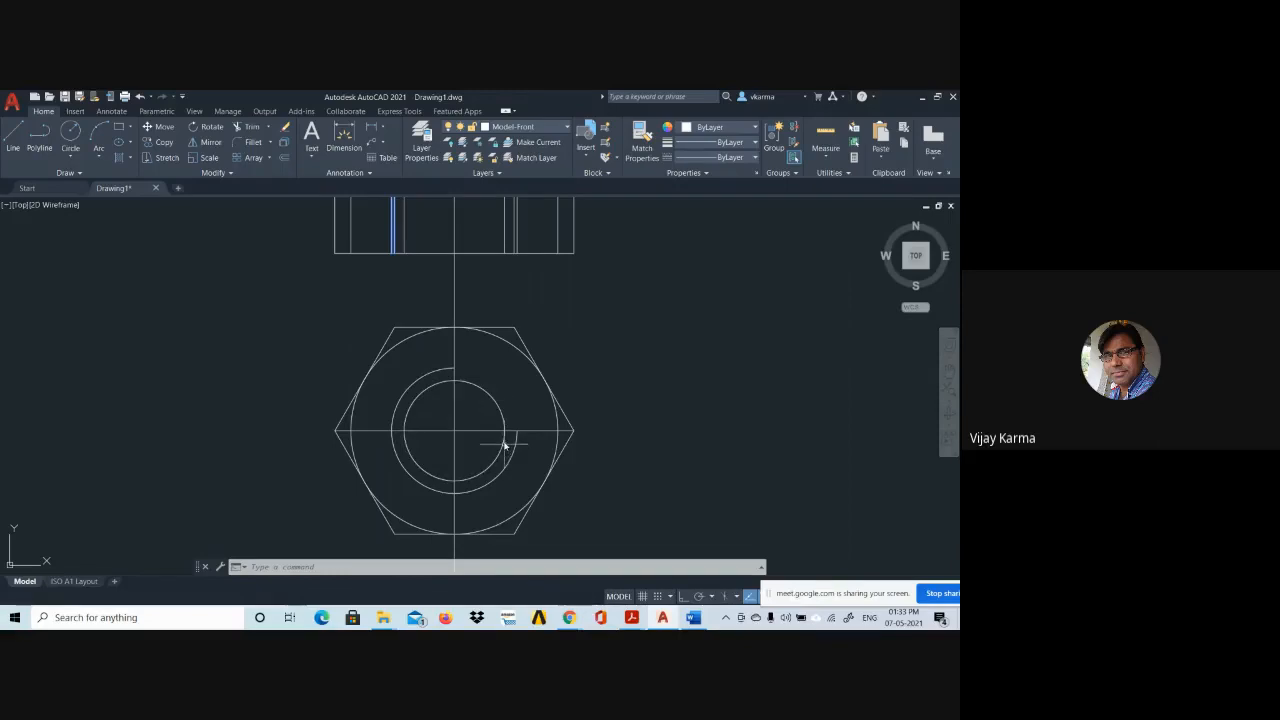
{"action": "scroll", "coordinate": [534, 367], "scroll_direction": "up", "scroll_amount": 2}
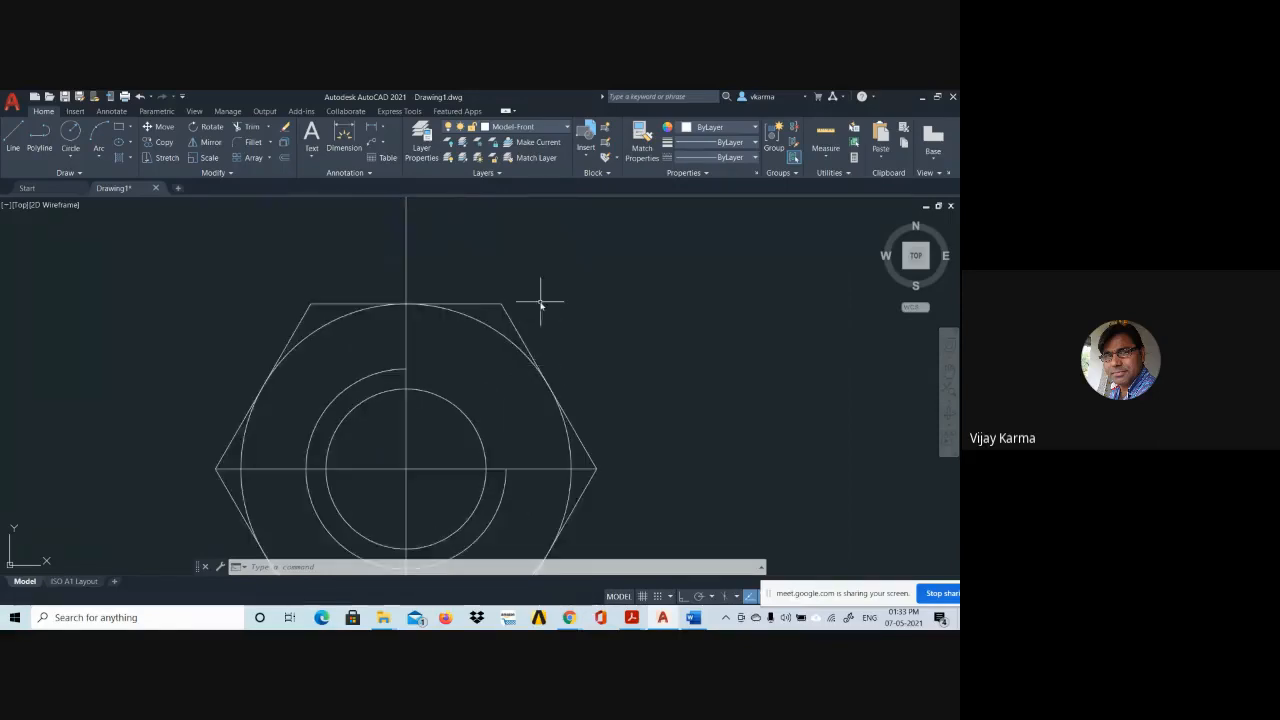
{"action": "middle_click_drag", "start_coordinate": [540, 303], "coordinate": [517, 443]}
{"action": "scroll", "coordinate": [517, 440], "scroll_direction": "up", "scroll_amount": 2}
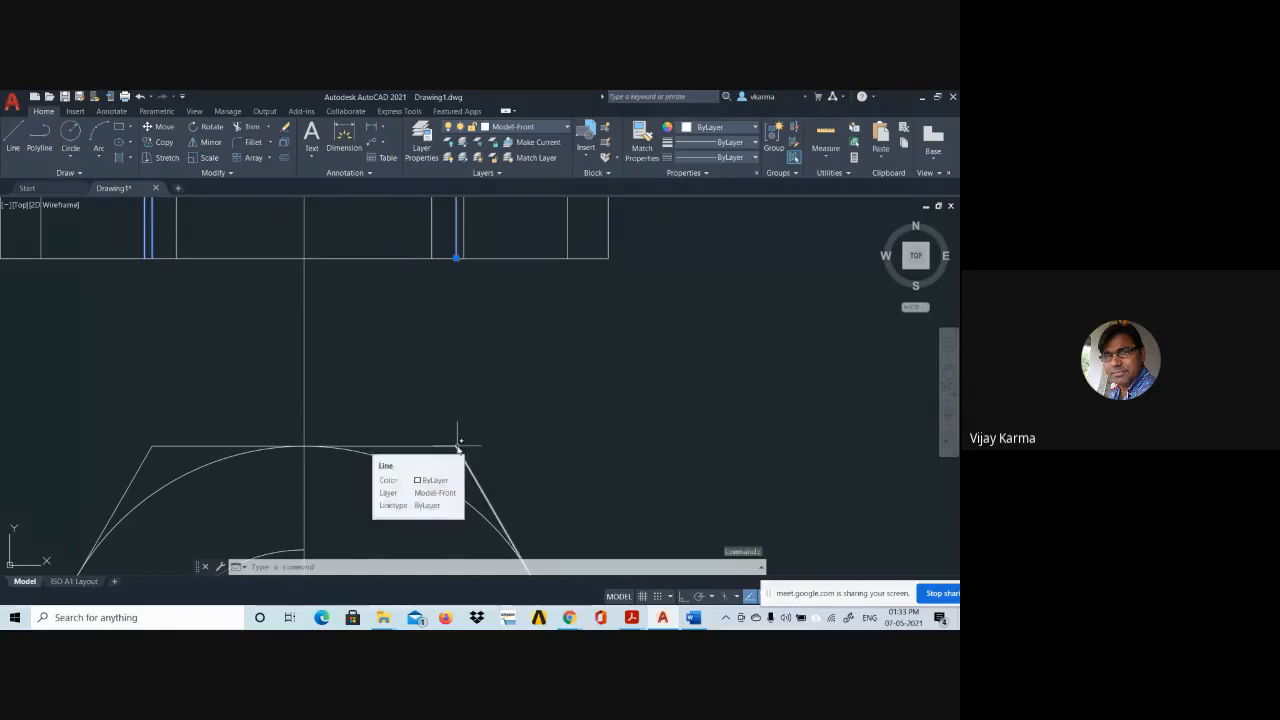
{"action": "scroll", "coordinate": [503, 360], "scroll_direction": "down", "scroll_amount": 4}
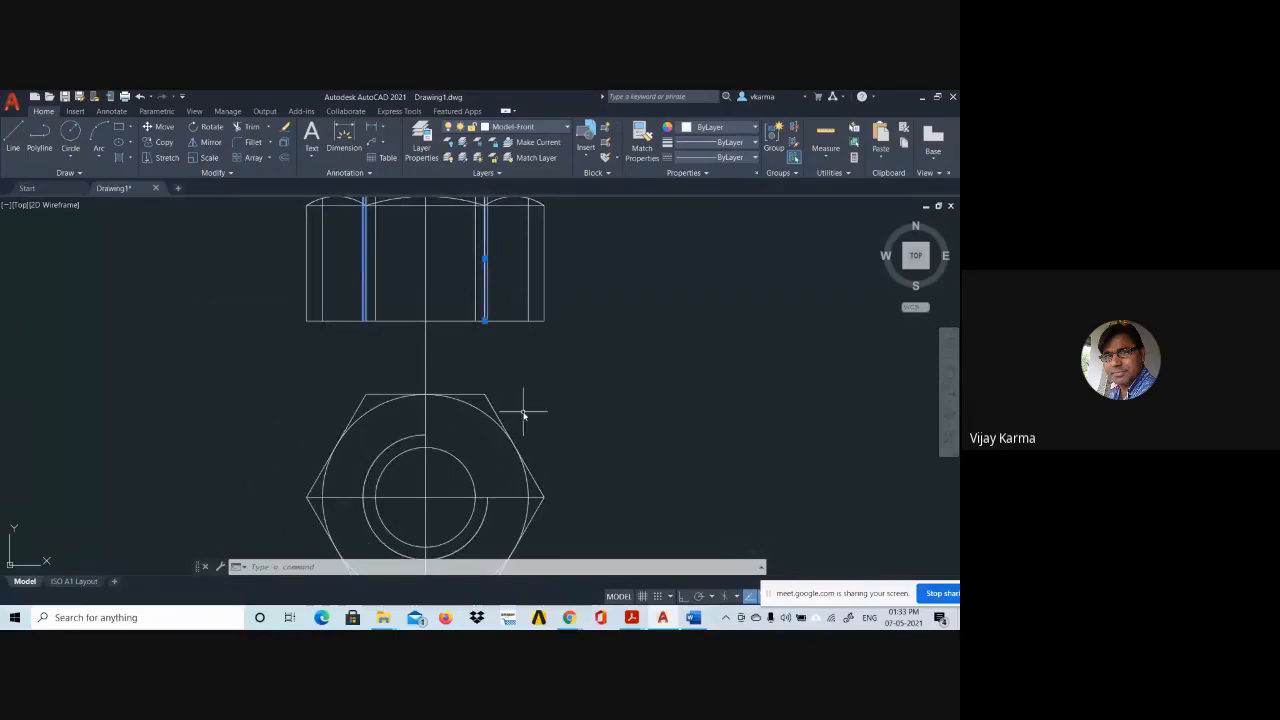
{"action": "type", "text": "l"}
{"action": "key", "text": "Return"}
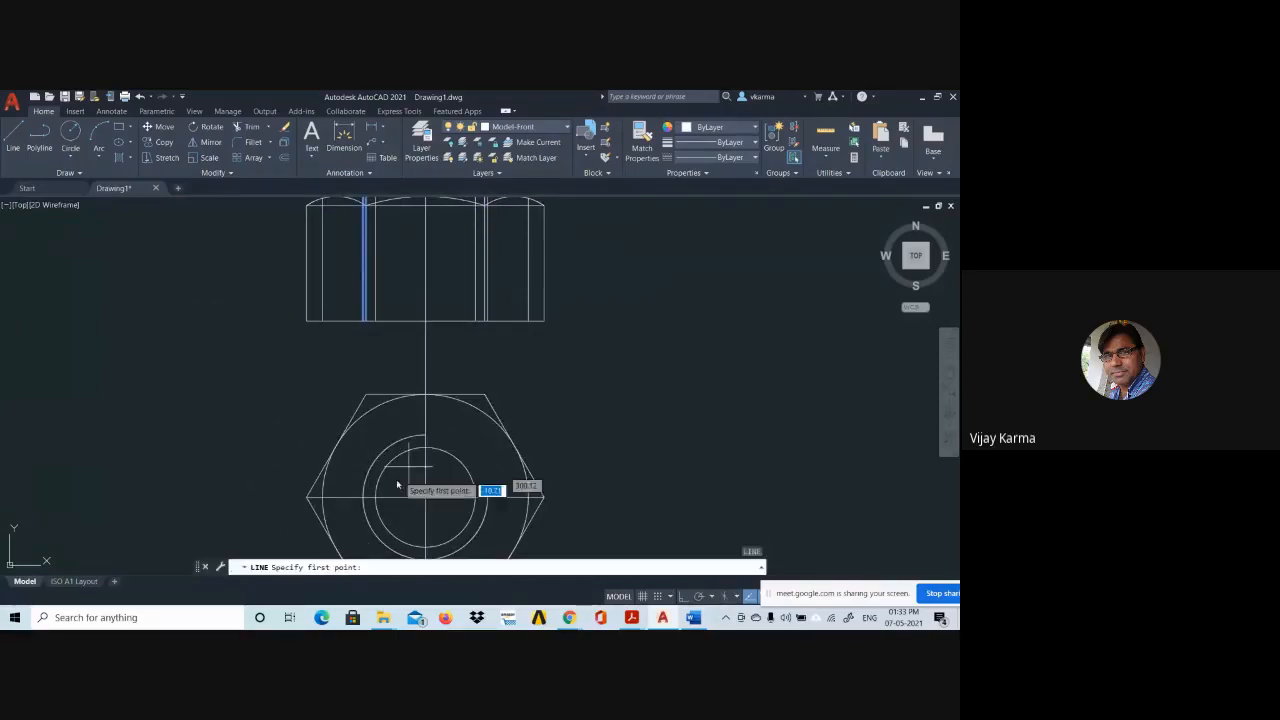
{"action": "left_click", "coordinate": [487, 497]}
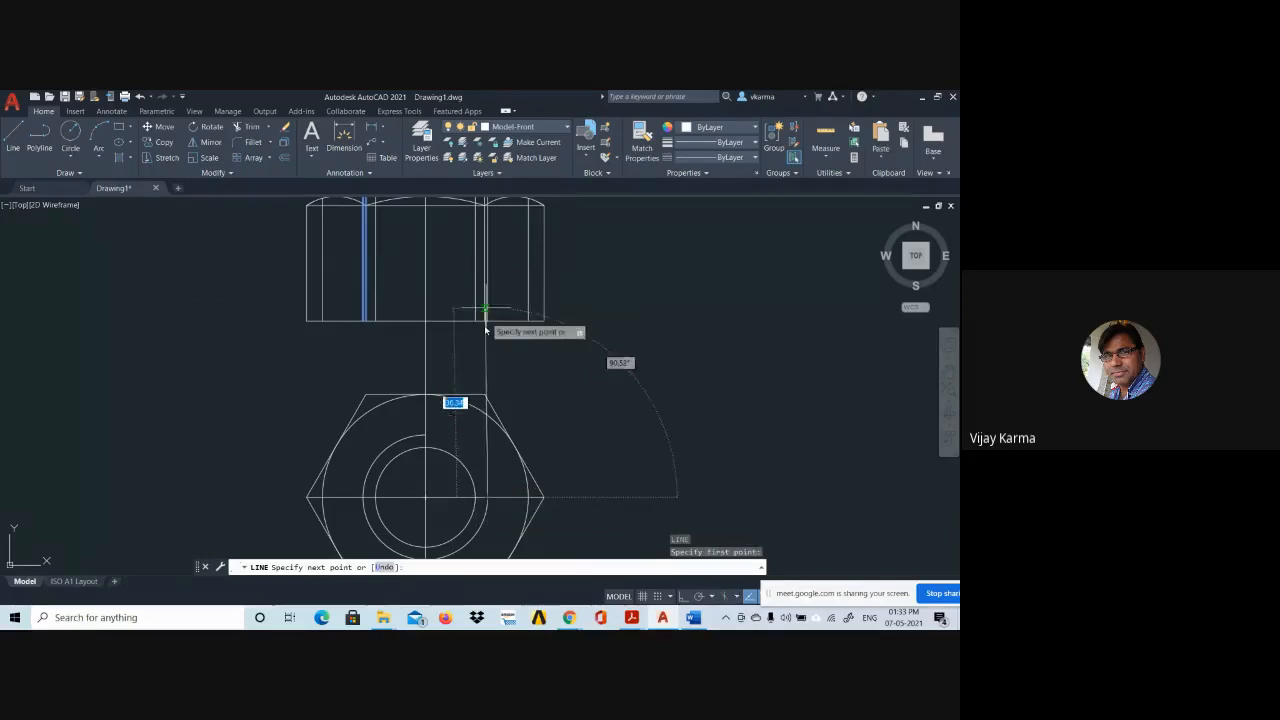
{"action": "scroll", "coordinate": [485, 300], "scroll_direction": "up", "scroll_amount": 3}
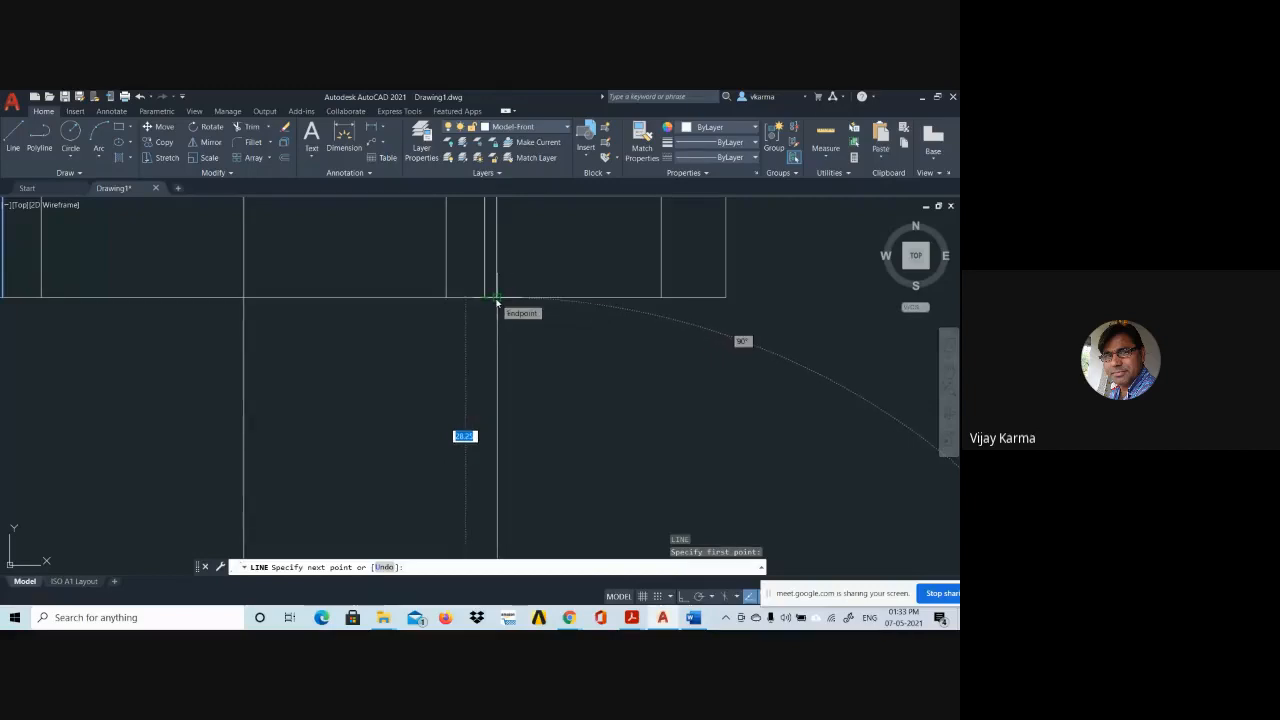
{"action": "key", "text": "Escape"}
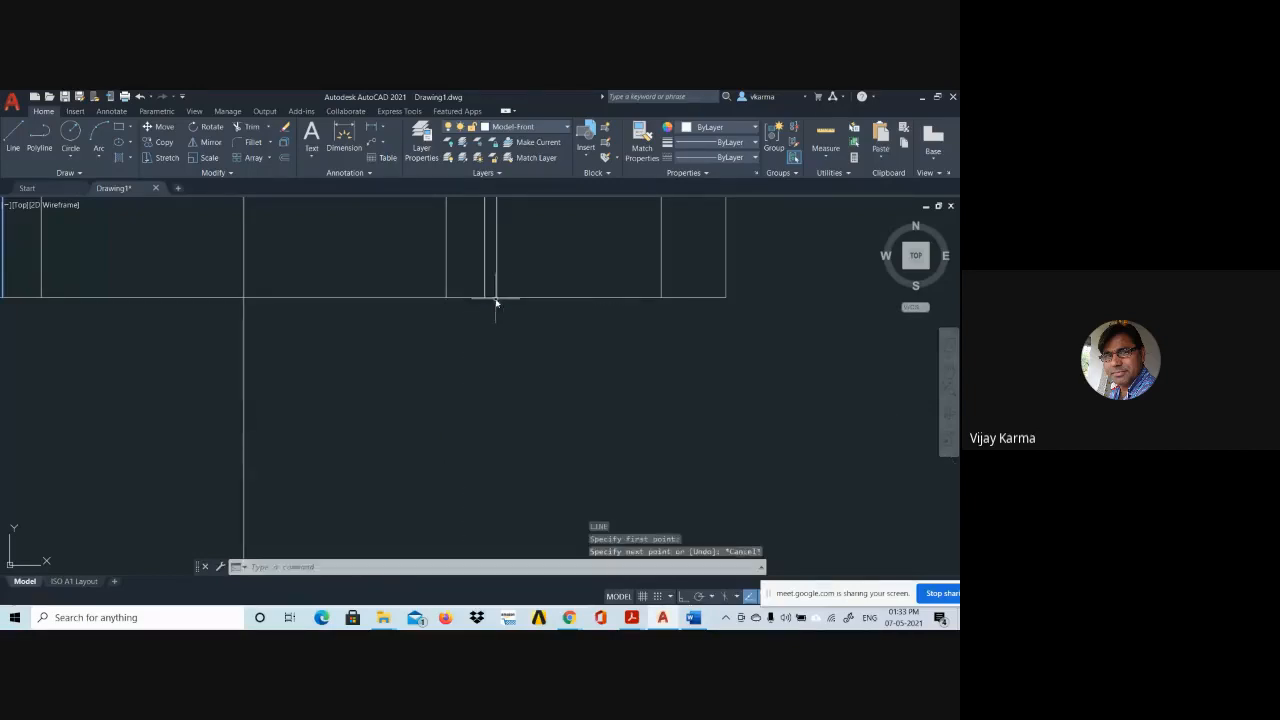
Set the linetype of the front view's four vertical lines projected from the hole circle and thread arc to ACAD_ISO02W100.
{"action": "left_click", "coordinate": [497, 277]}
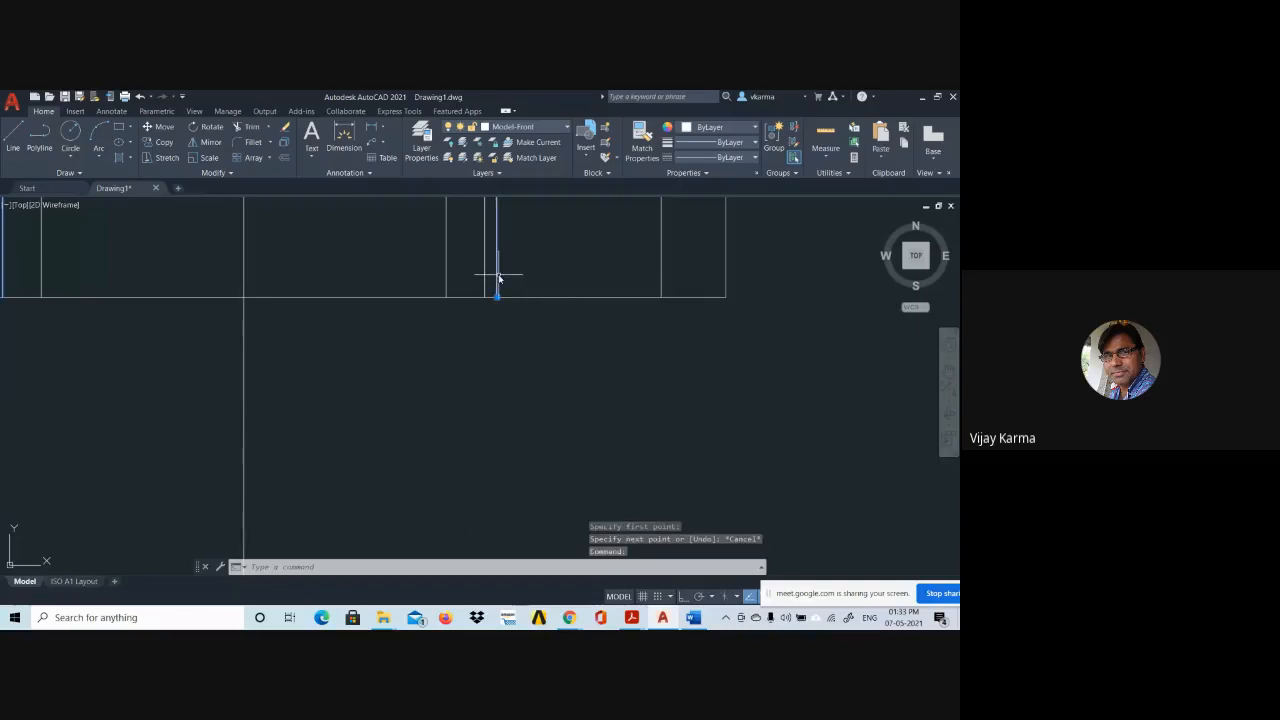
{"action": "scroll", "coordinate": [460, 338], "scroll_direction": "down", "scroll_amount": 4}
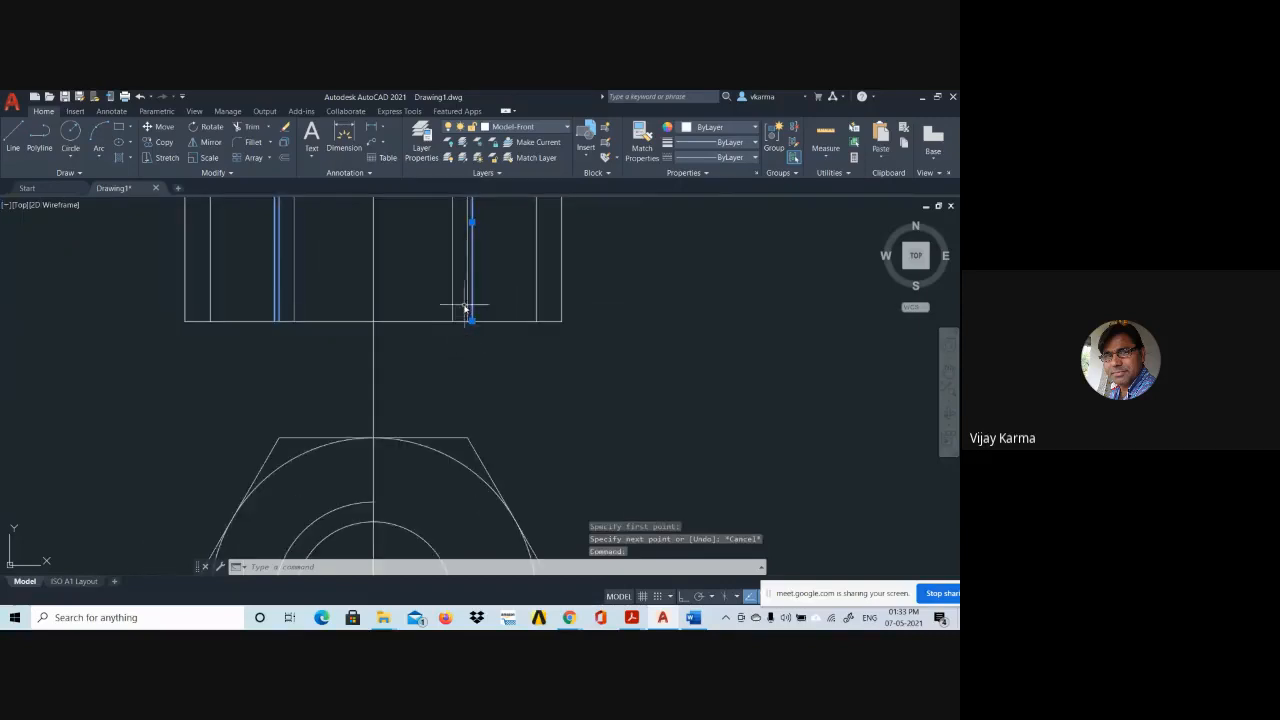
{"action": "scroll", "coordinate": [466, 308], "scroll_direction": "down", "scroll_amount": 4}
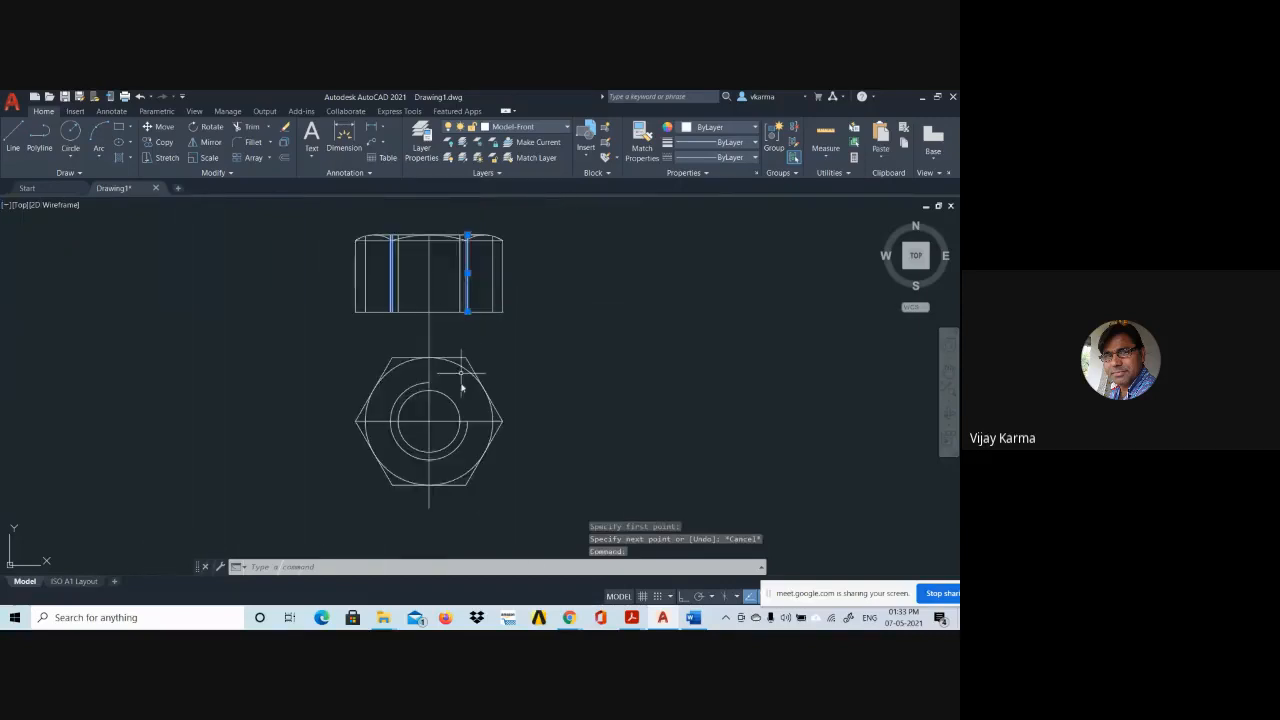
{"action": "left_click", "coordinate": [460, 287]}
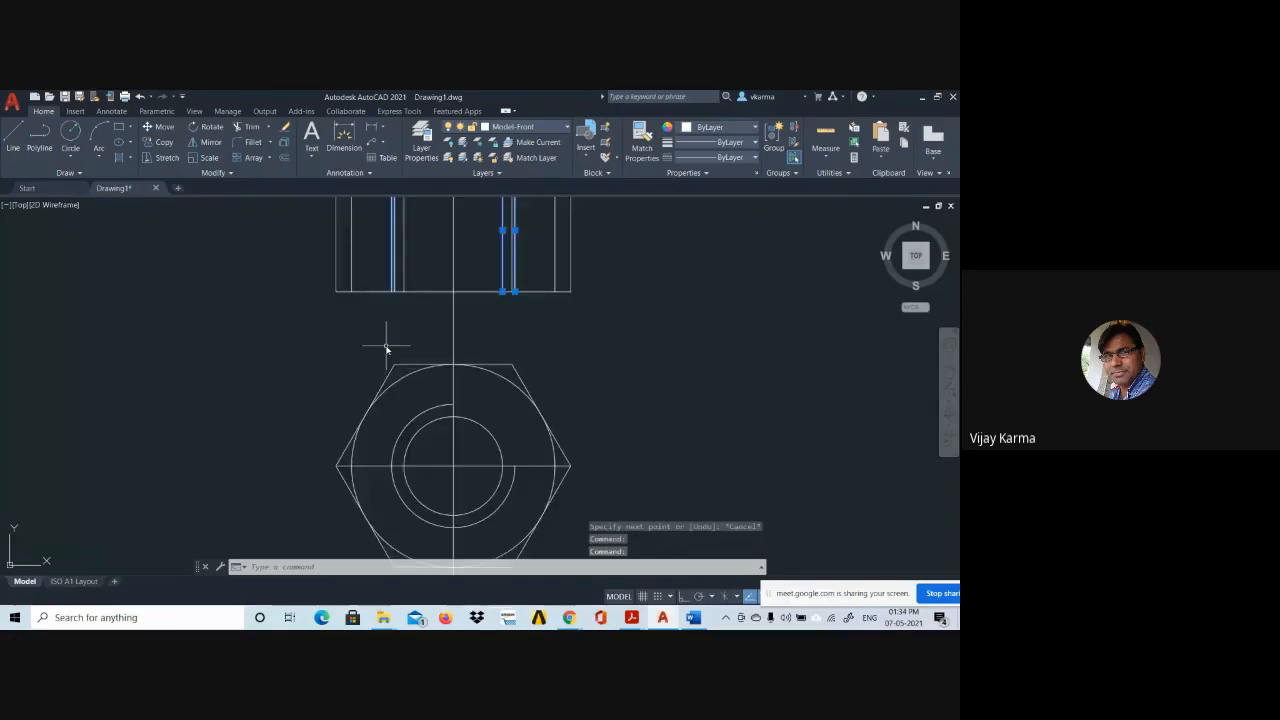
{"action": "scroll", "coordinate": [383, 348], "scroll_direction": "up", "scroll_amount": 2}
{"action": "middle_click_drag", "start_coordinate": [389, 337], "coordinate": [383, 400]}
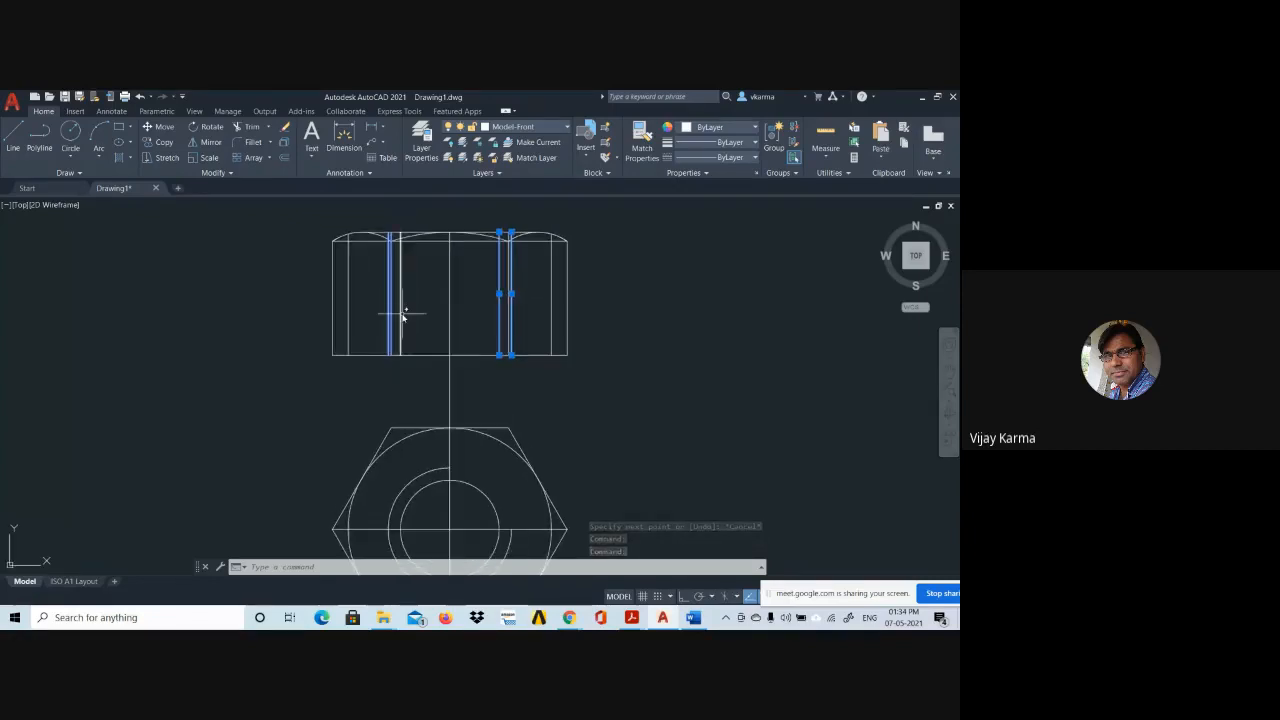
{"action": "scroll", "coordinate": [358, 375], "scroll_direction": "up", "scroll_amount": 4}
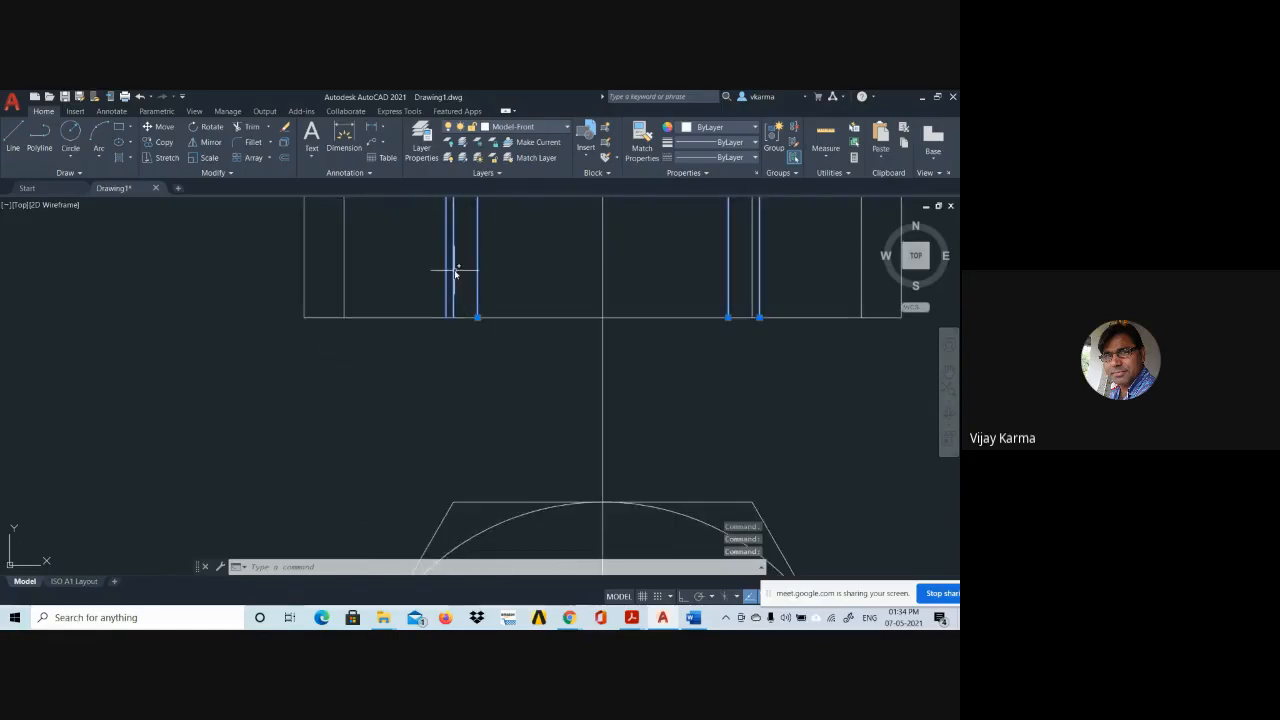
{"action": "scroll", "coordinate": [418, 345], "scroll_direction": "up", "scroll_amount": 2}
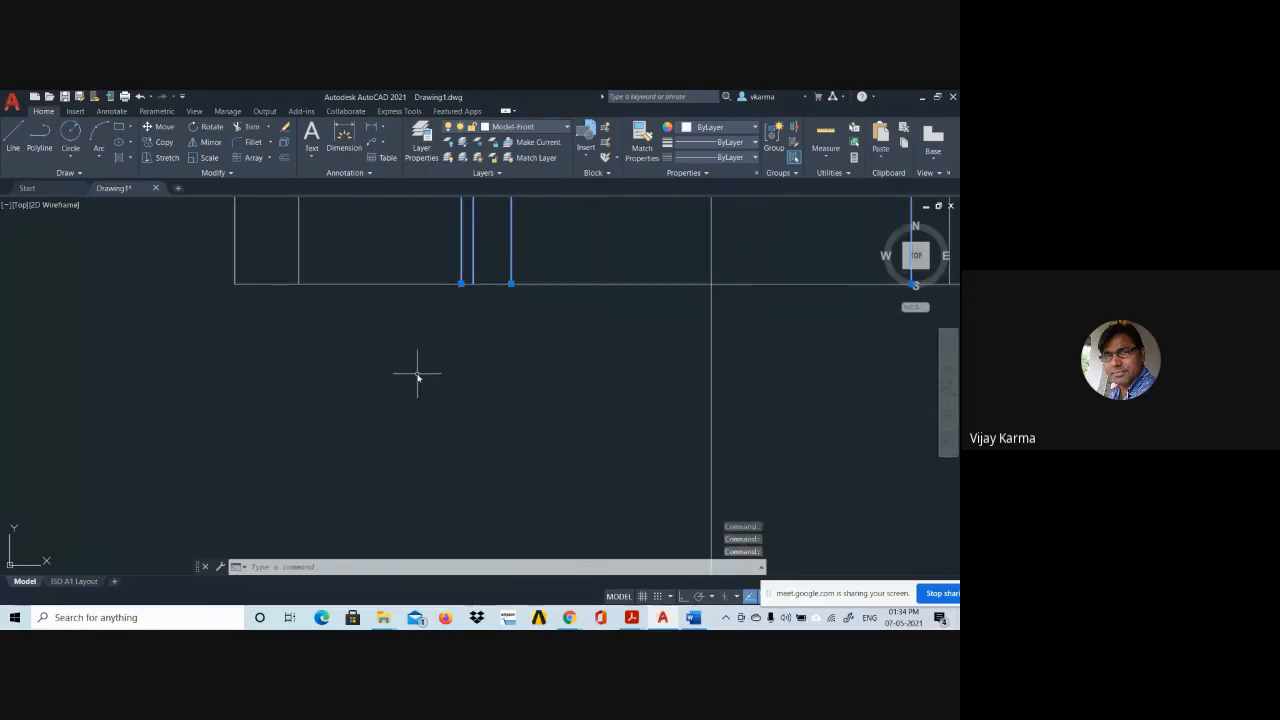
{"action": "scroll", "coordinate": [417, 369], "scroll_direction": "down", "scroll_amount": 6}
{"action": "scroll", "coordinate": [440, 371], "scroll_direction": "down", "scroll_amount": 2}
{"action": "scroll", "coordinate": [446, 372], "scroll_direction": "up", "scroll_amount": 2}
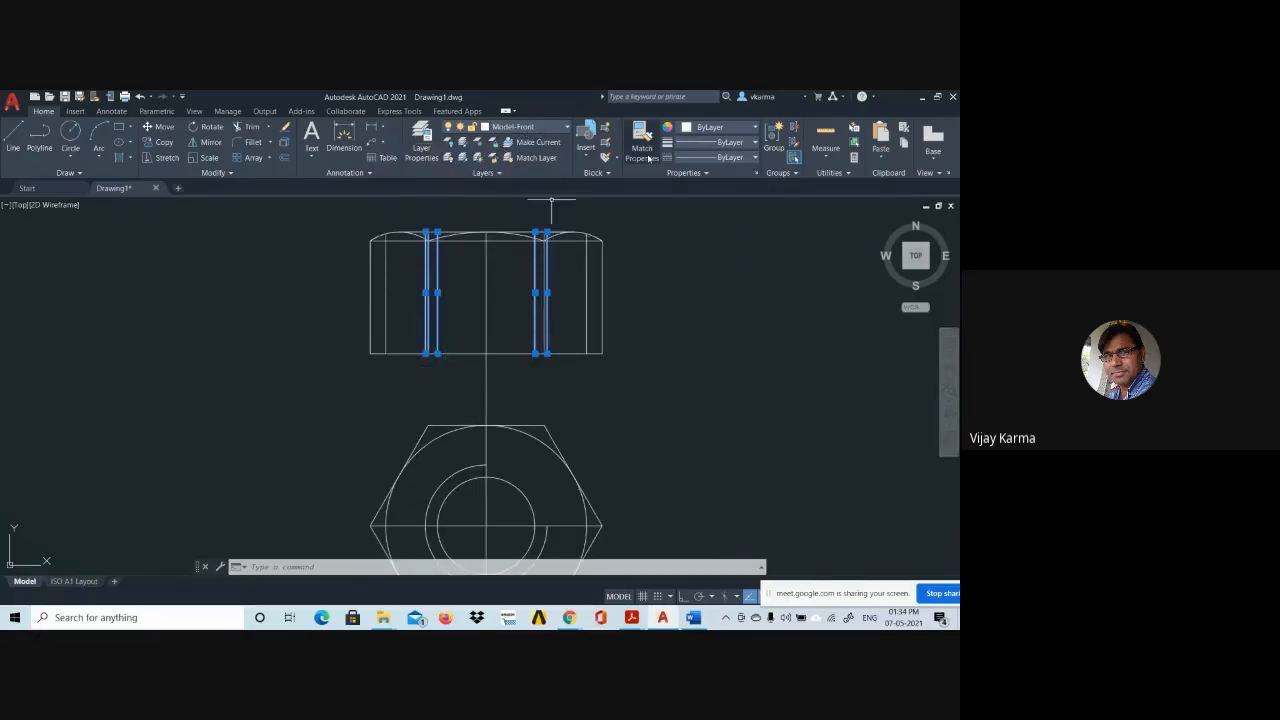
{"action": "left_click", "coordinate": [720, 142]}
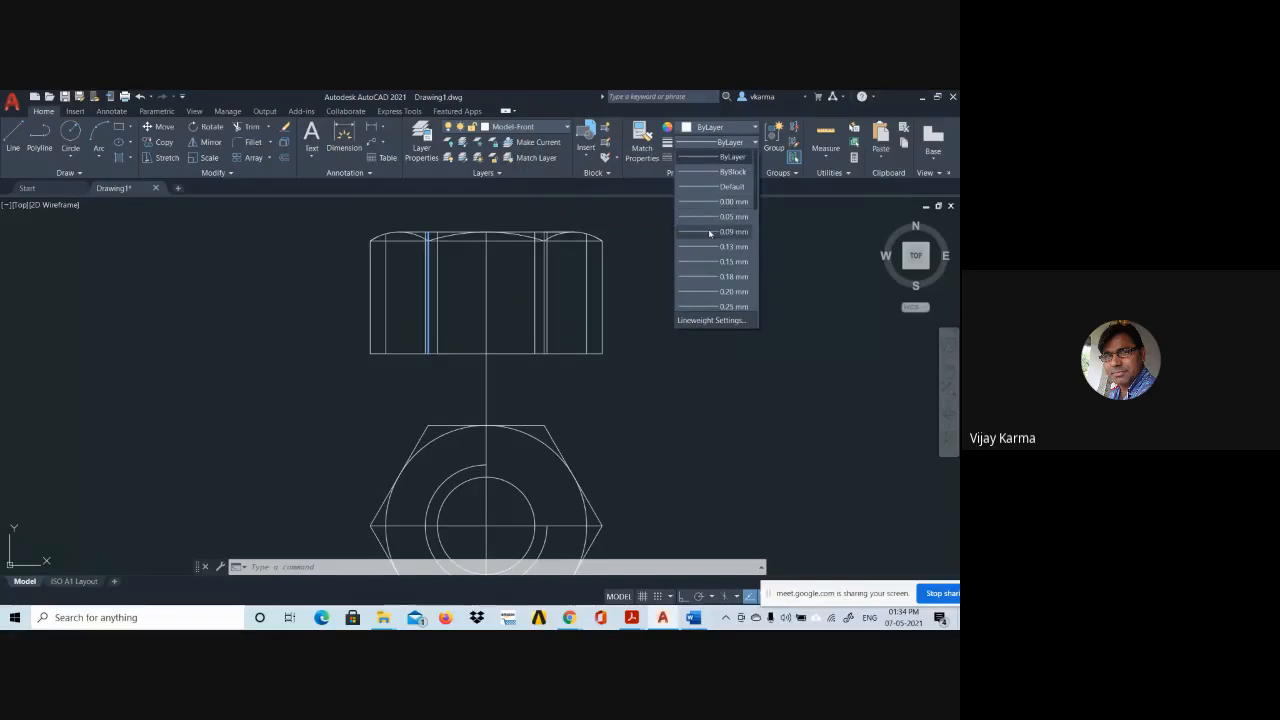
{"action": "left_click", "coordinate": [661, 174]}
{"action": "left_click", "coordinate": [734, 159]}
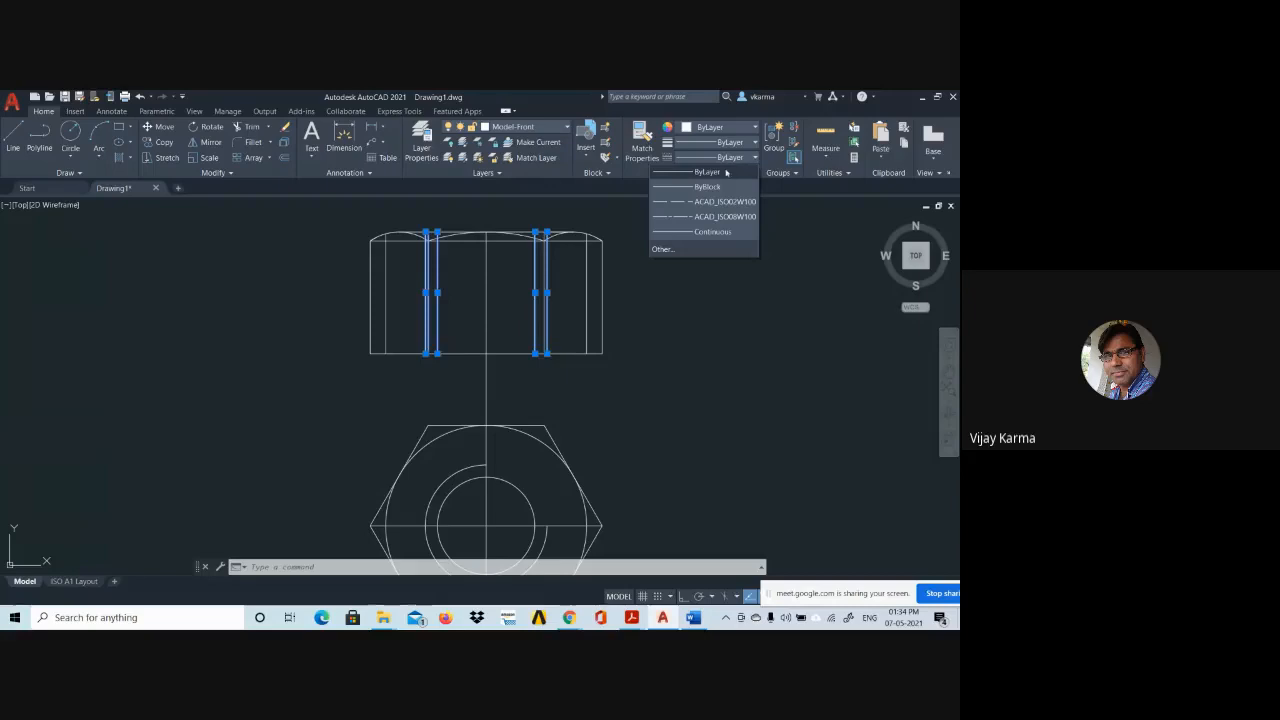
{"action": "left_click", "coordinate": [677, 204]}
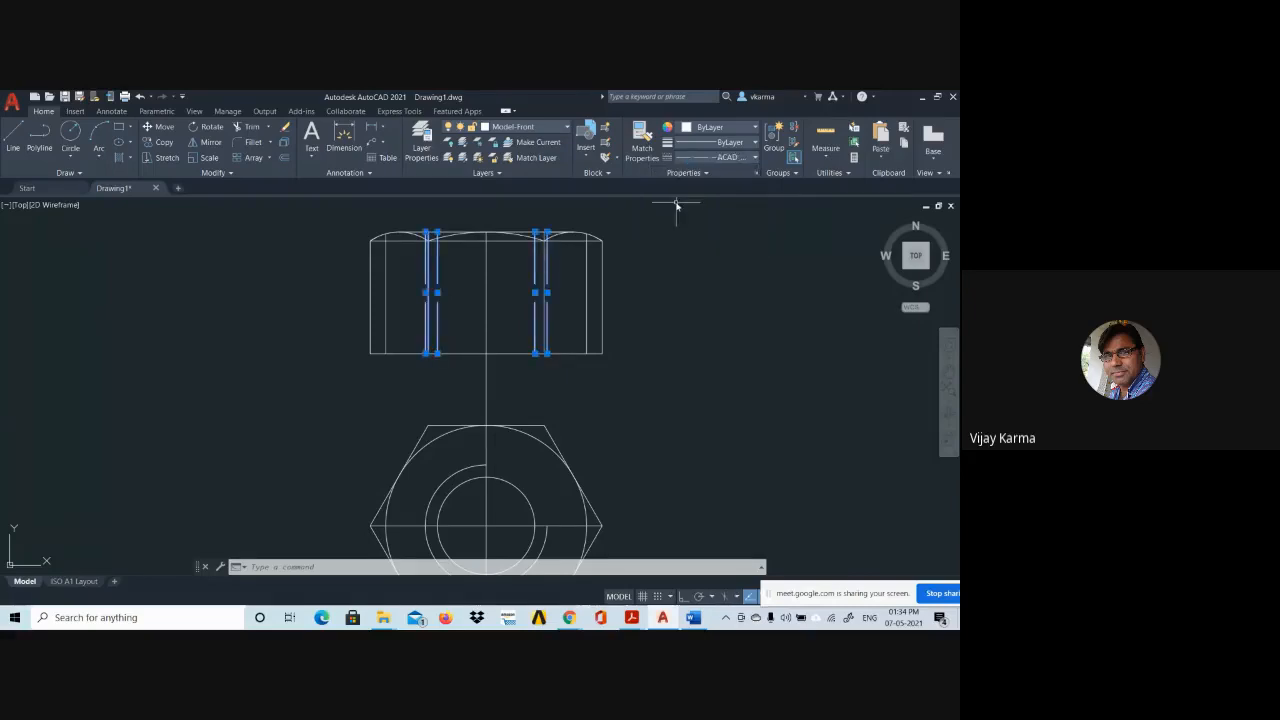
{"action": "key", "text": "Escape"}
{"action": "key", "text": "Escape"}
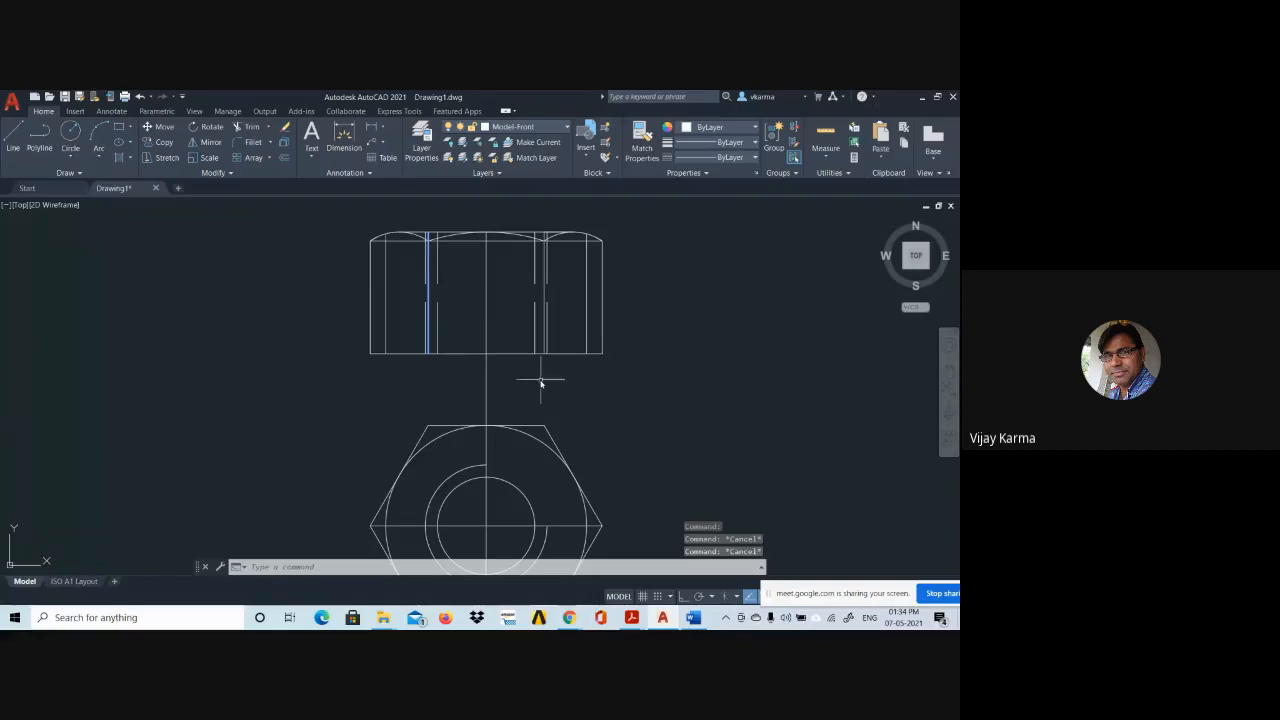
{"action": "scroll", "coordinate": [545, 375], "scroll_direction": "down", "scroll_amount": 3}
{"action": "scroll", "coordinate": [545, 385], "scroll_direction": "up", "scroll_amount": 2}
{"action": "middle_click_drag", "start_coordinate": [554, 380], "coordinate": [486, 328]}
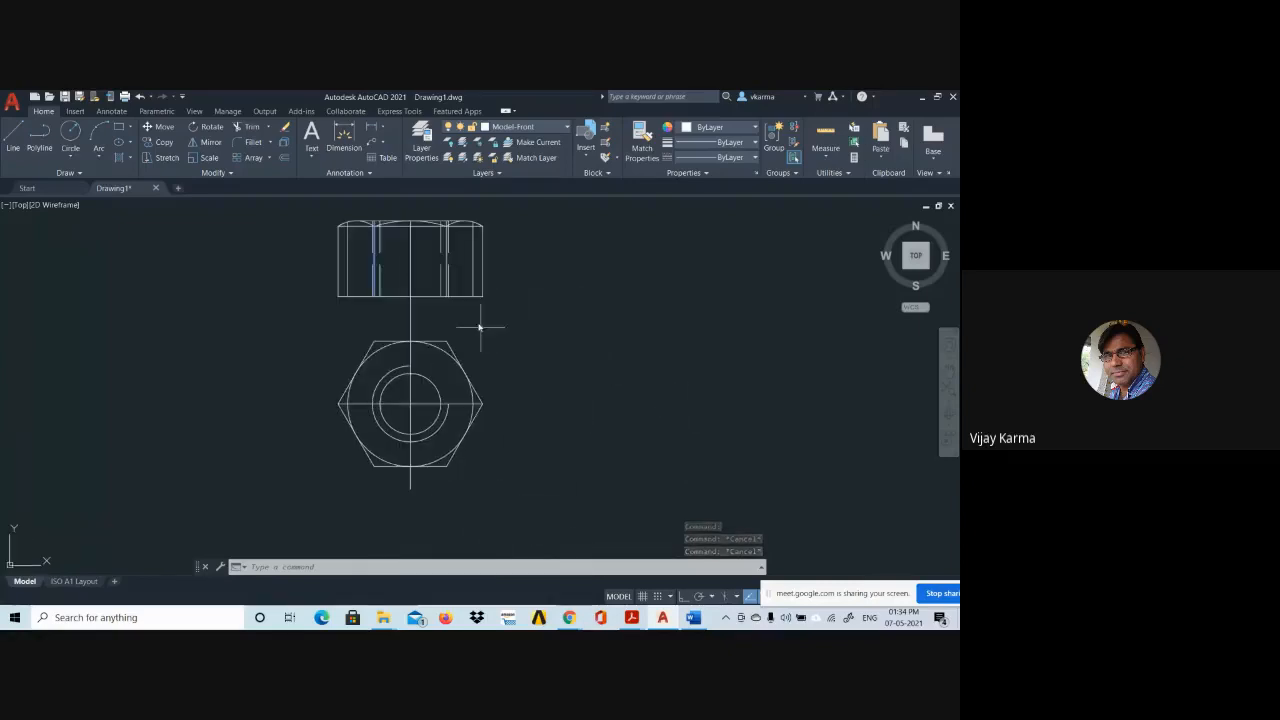
{"action": "middle_click_drag", "start_coordinate": [428, 277], "coordinate": [433, 293]}
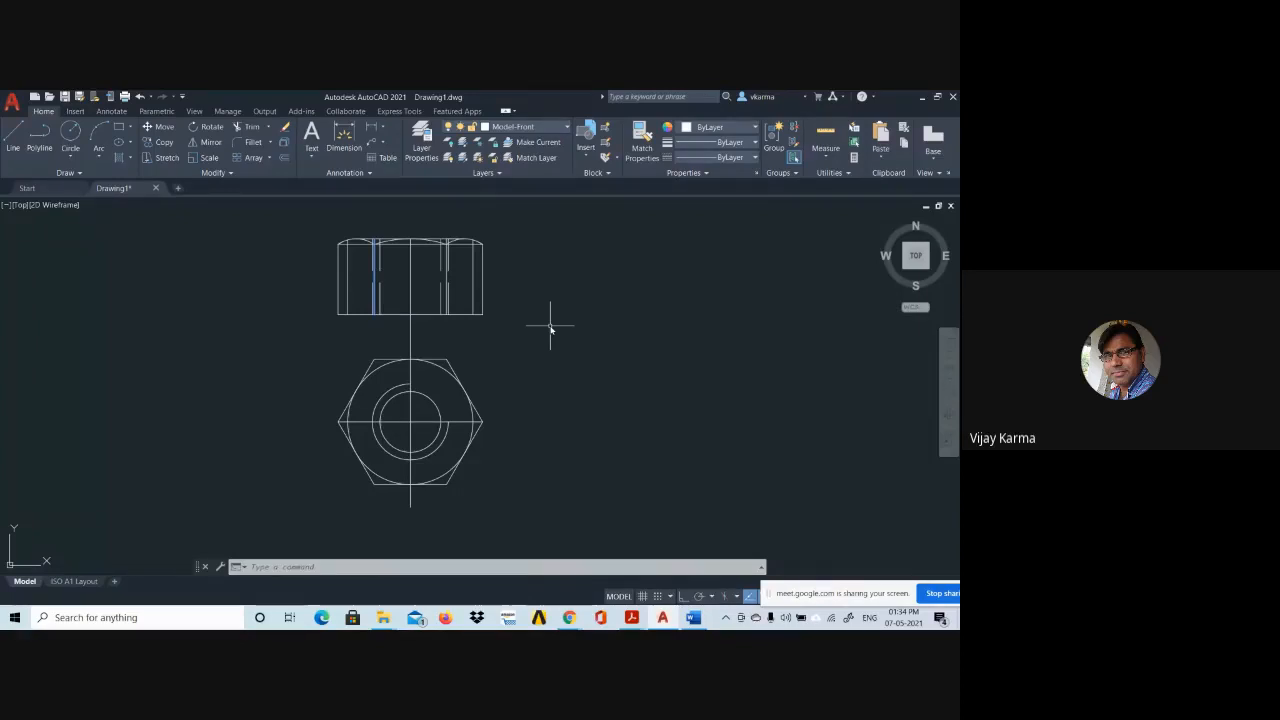
{"action": "key", "text": "Escape"}
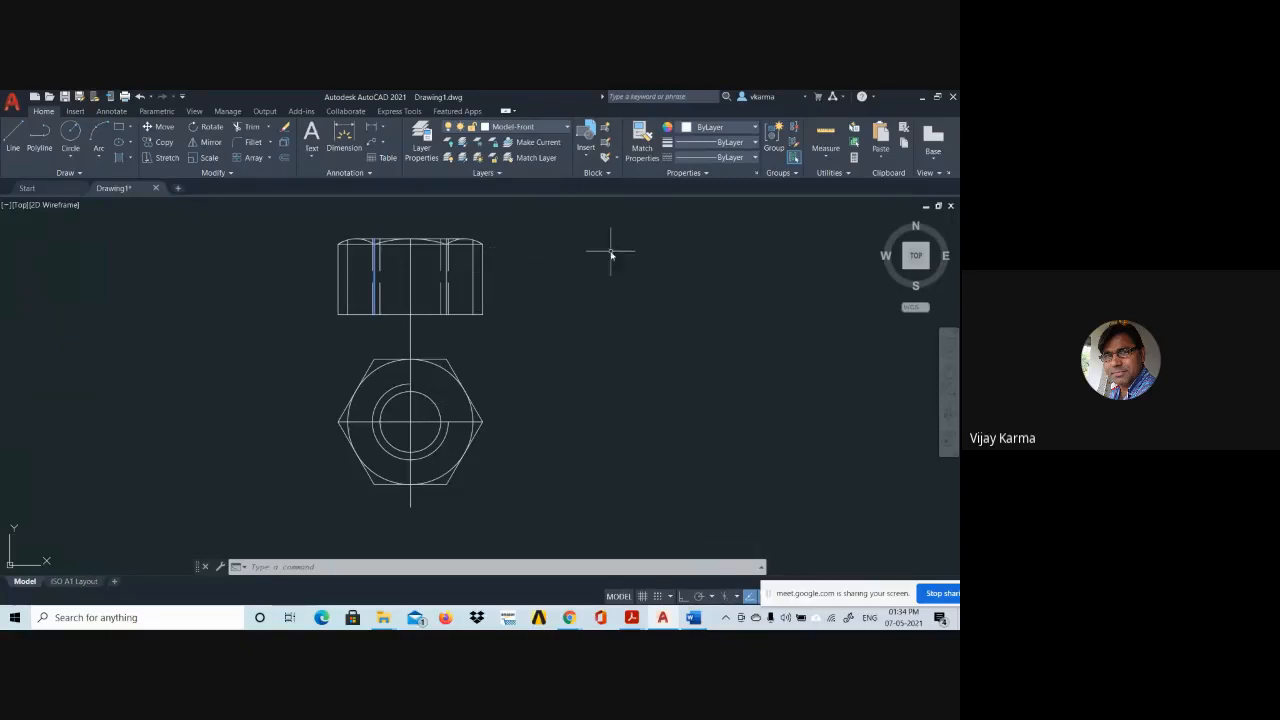
{"action": "middle_click_drag", "start_coordinate": [547, 352], "coordinate": [450, 358]}
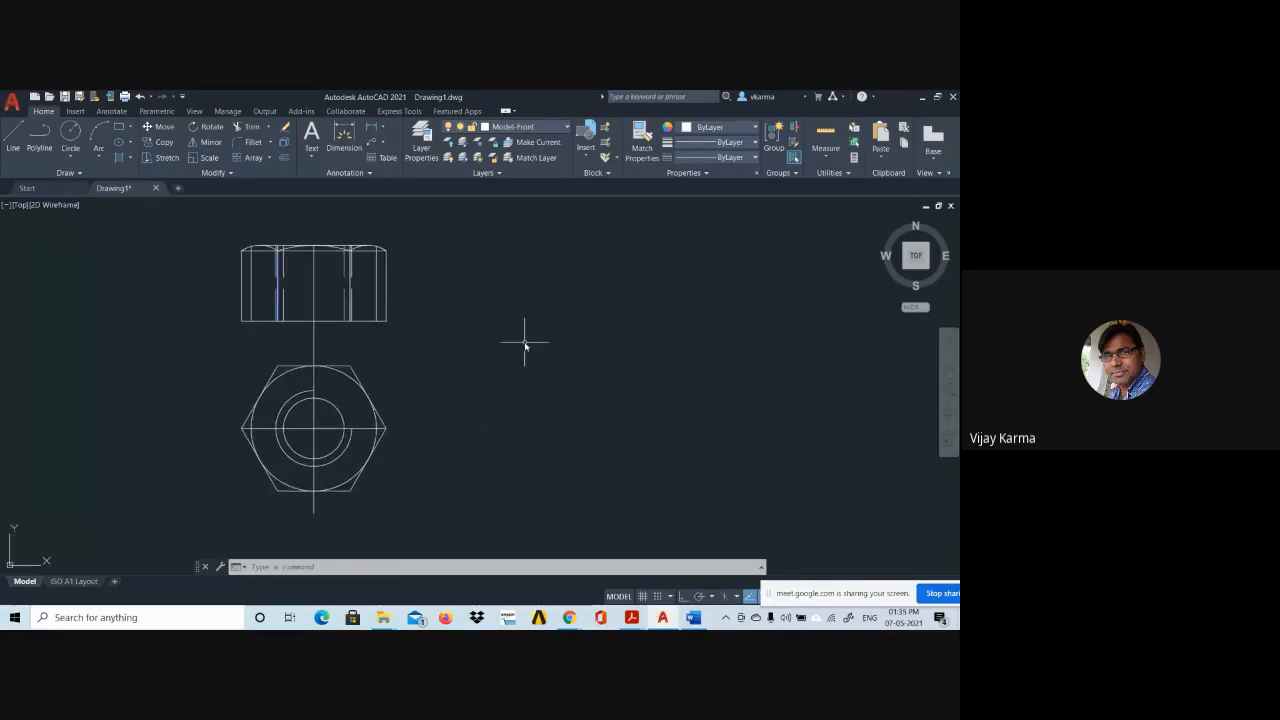
Switch to the Word document and examine the dimension tables and figures of the hexagonal nut, square nut and washer.
{"action": "left_click", "coordinate": [692, 620]}
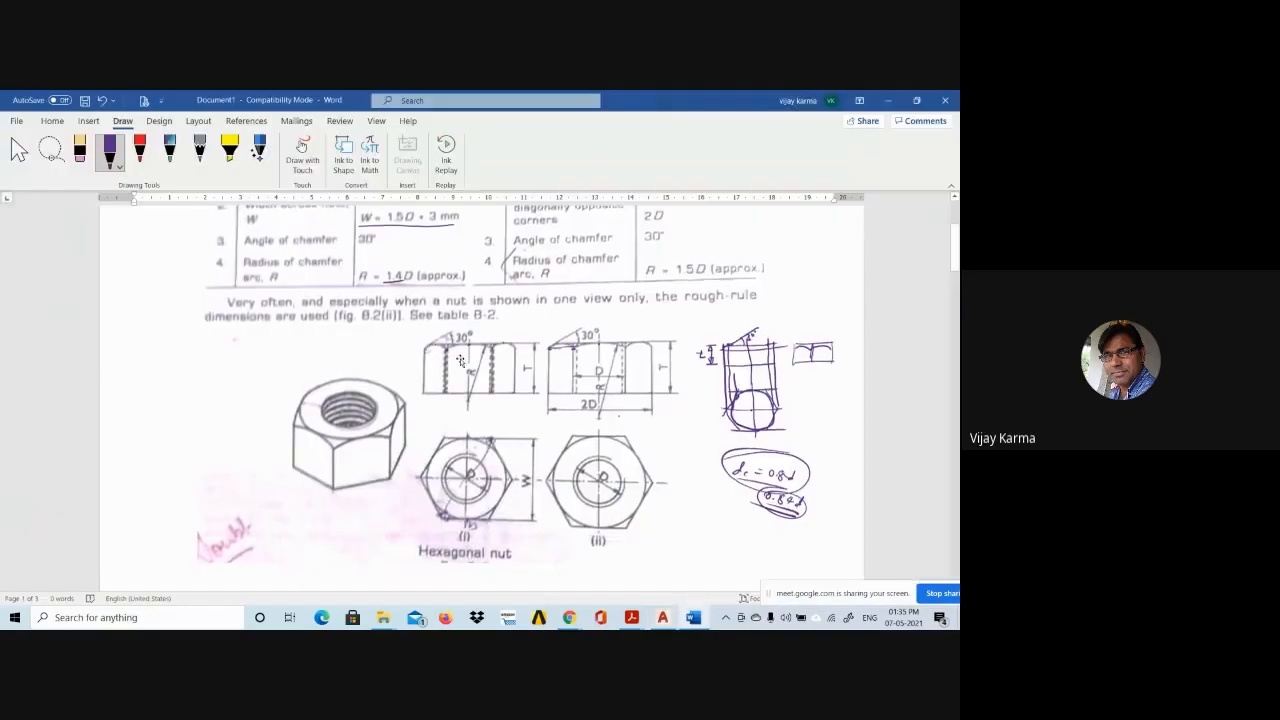
{"action": "scroll", "coordinate": [602, 333], "scroll_direction": "down", "scroll_amount": 3}
{"action": "scroll", "coordinate": [632, 316], "scroll_direction": "up", "scroll_amount": 5}
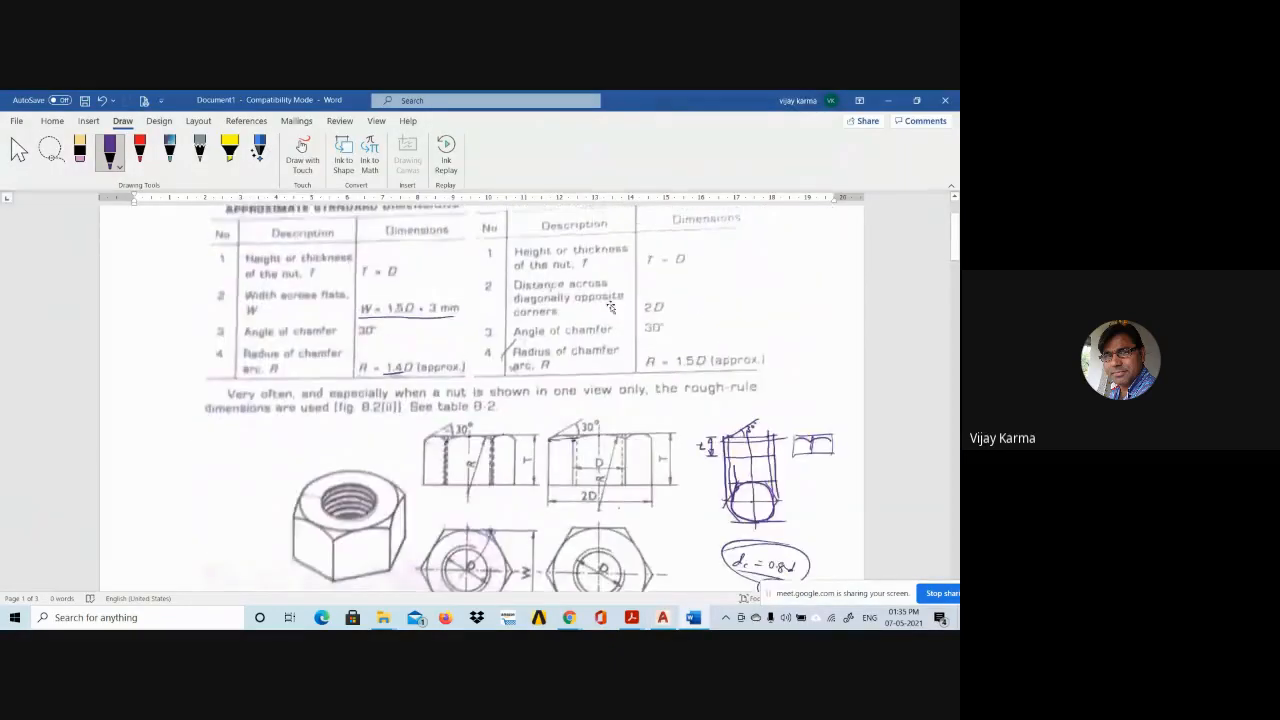
{"action": "scroll", "coordinate": [621, 424], "scroll_direction": "down", "scroll_amount": 8}
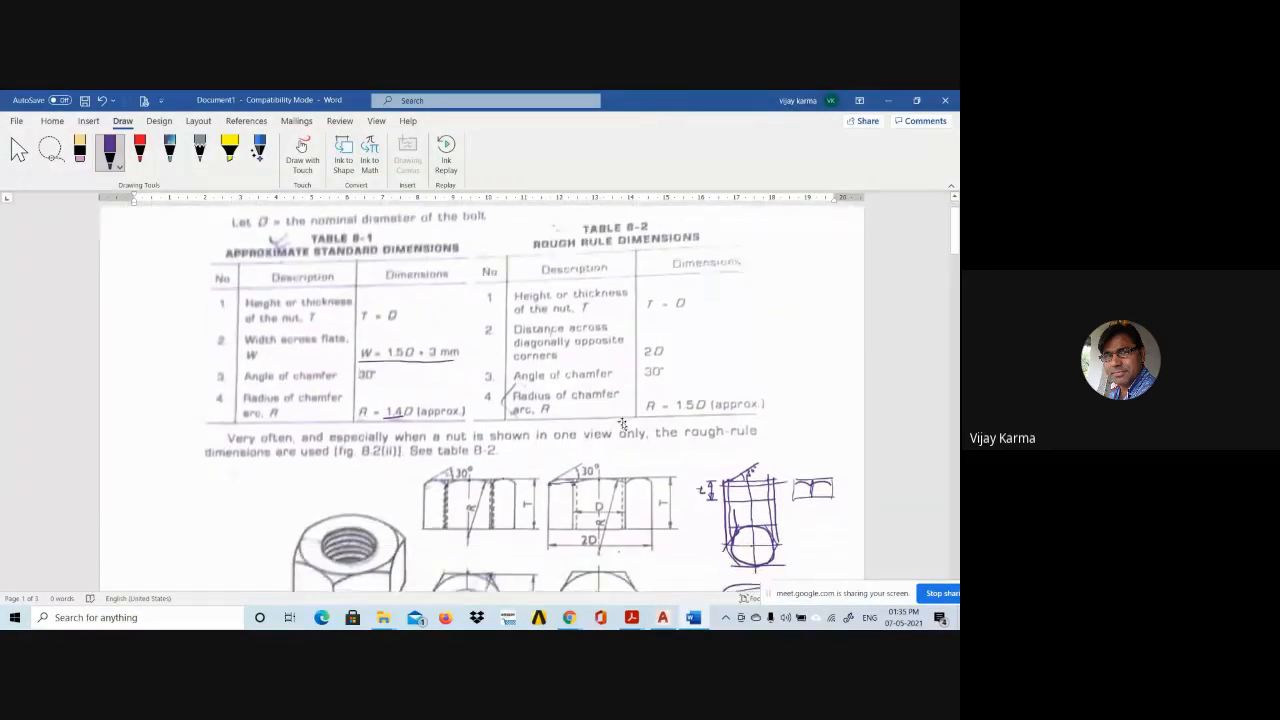
{"action": "scroll", "coordinate": [631, 397], "scroll_direction": "down", "scroll_amount": 5}
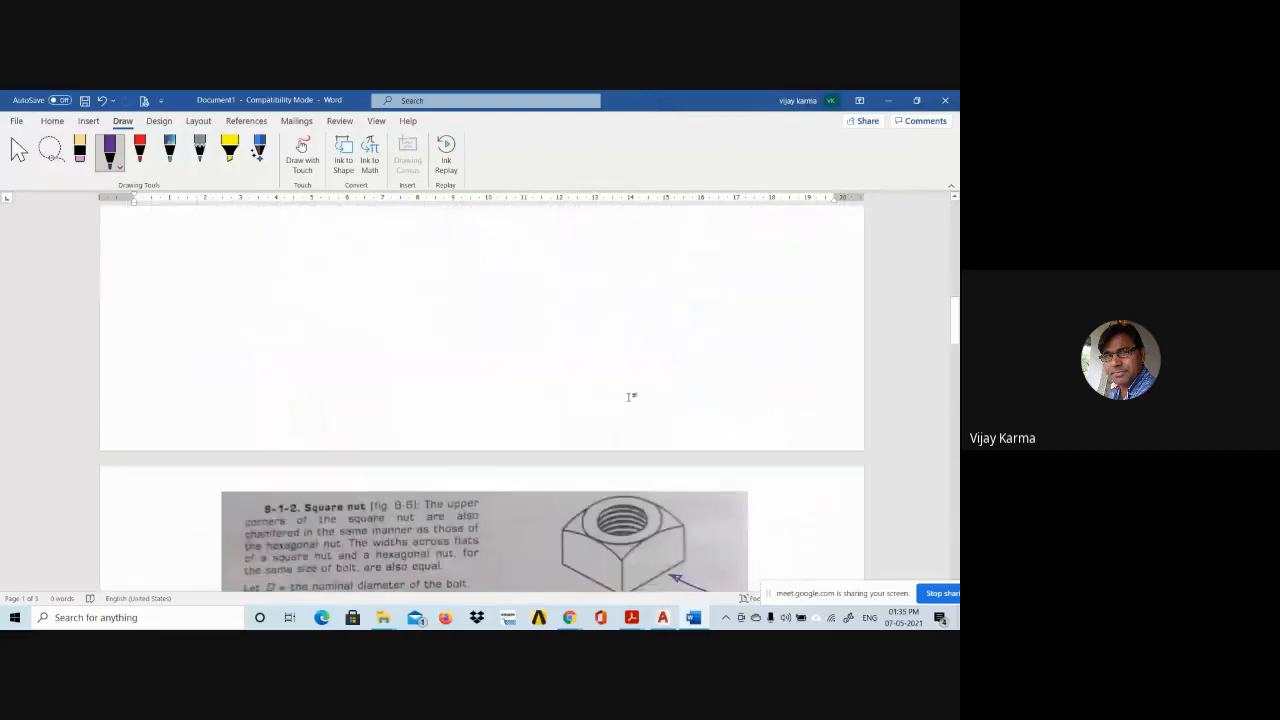
{"action": "scroll", "coordinate": [519, 427], "scroll_direction": "down", "scroll_amount": 2}
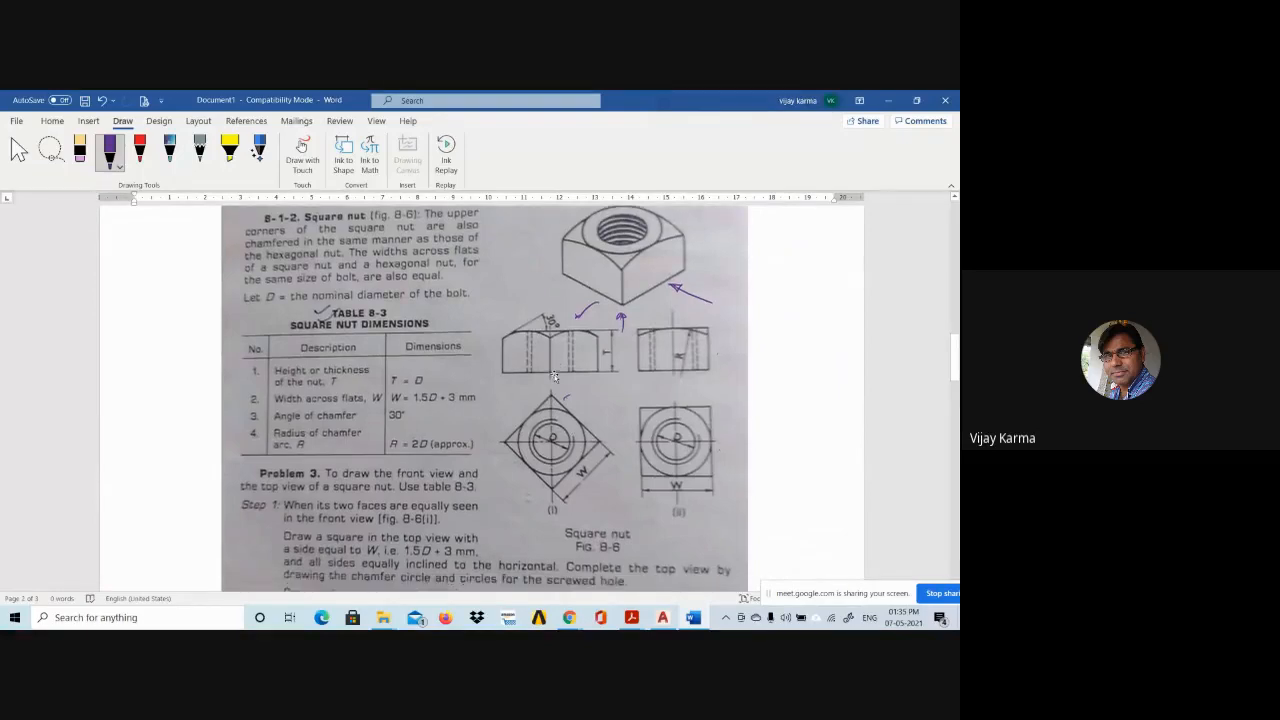
{"action": "scroll", "coordinate": [570, 378], "scroll_direction": "down", "scroll_amount": 1}
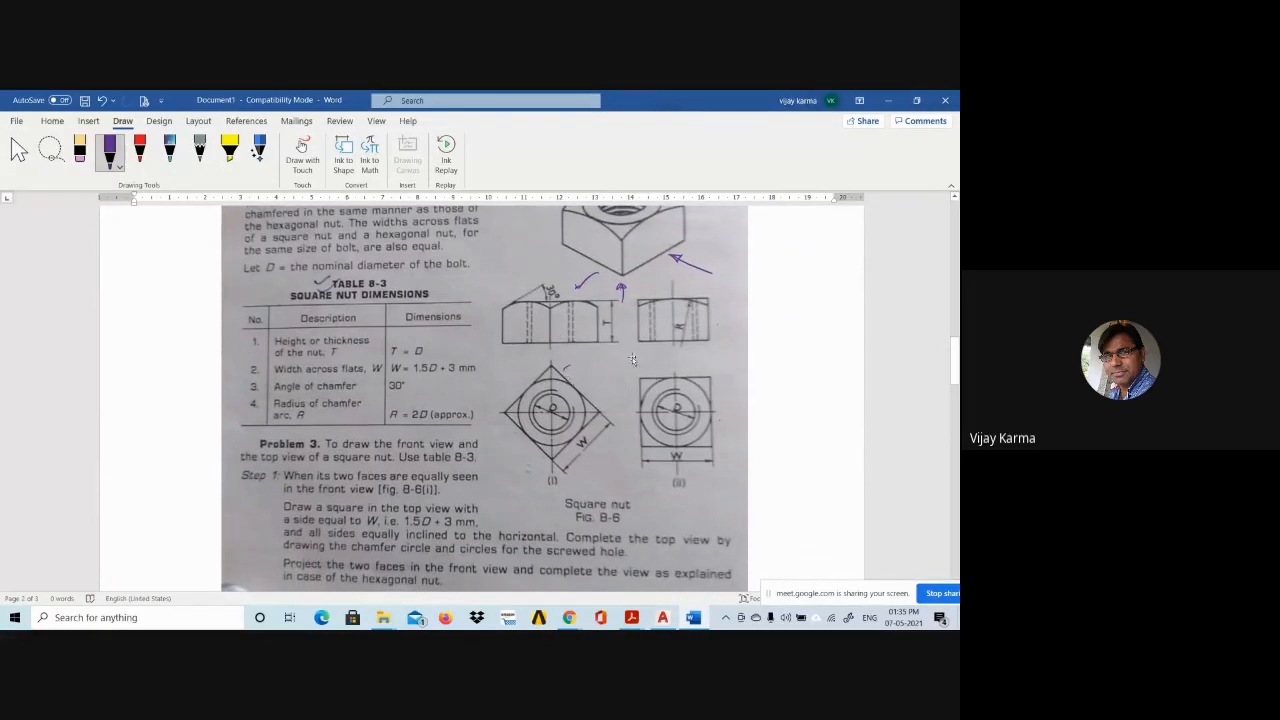
{"action": "scroll", "coordinate": [655, 367], "scroll_direction": "down", "scroll_amount": 8}
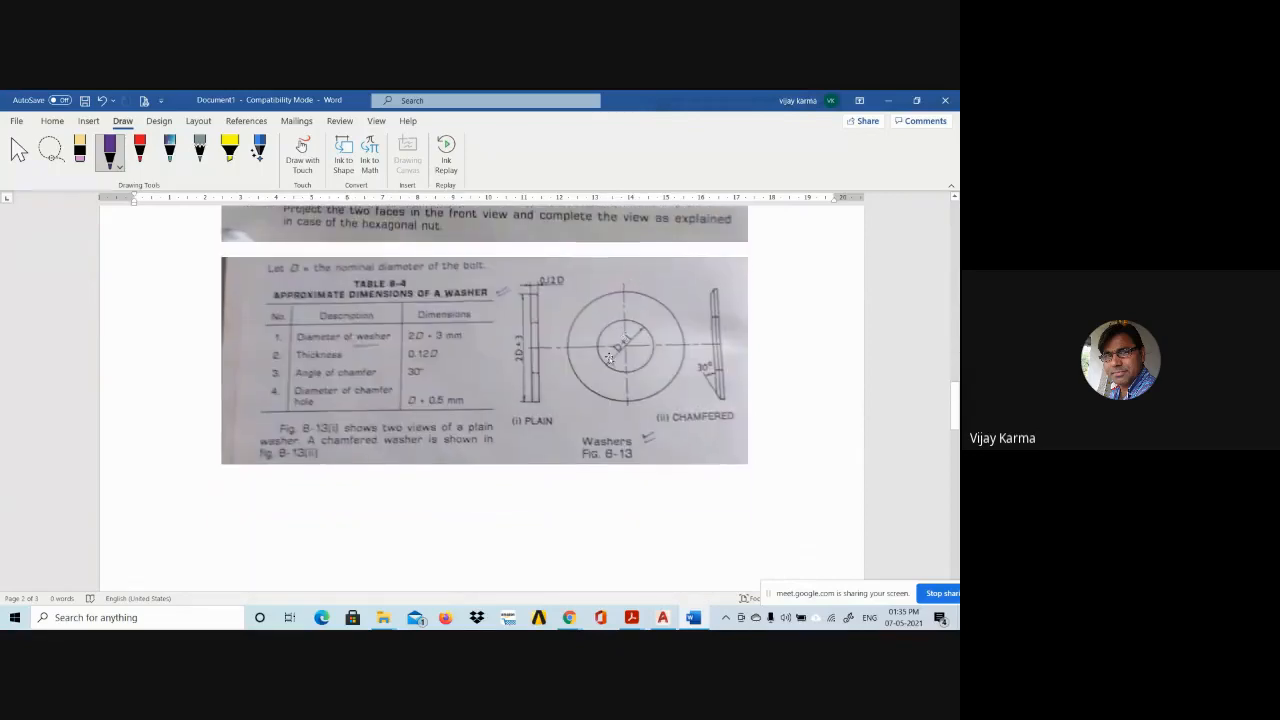